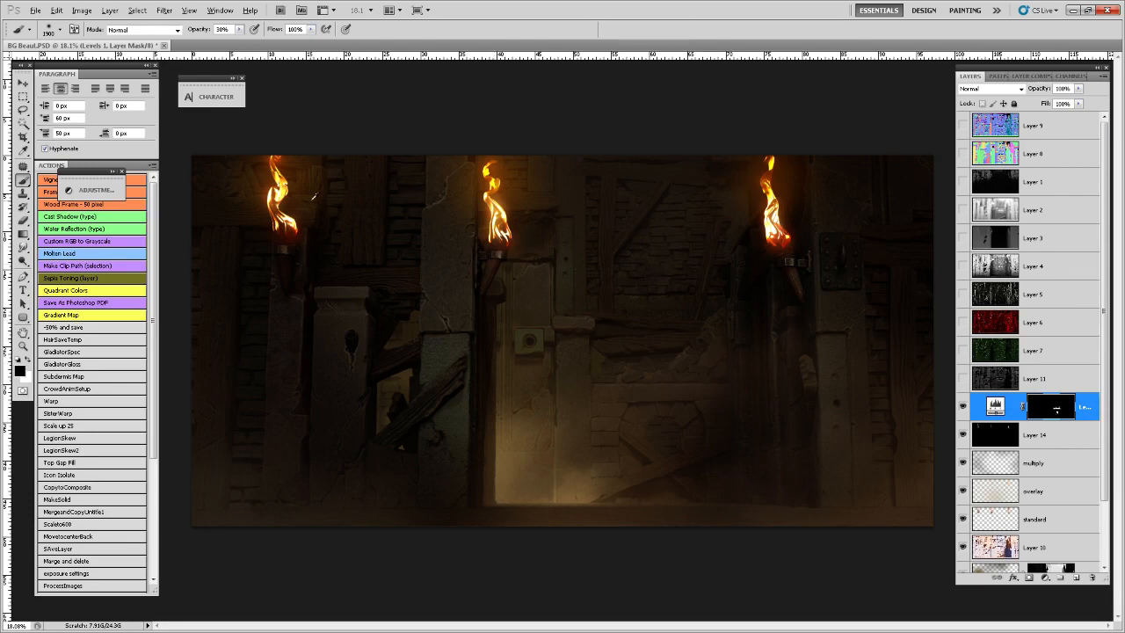
- Close the Paragraph and Actions panels to clear the area around the canvas
{"action": "key", "text": "alt"}
{"action": "left_click_drag", "start_coordinate": [128, 167], "coordinate": [129, 172]}
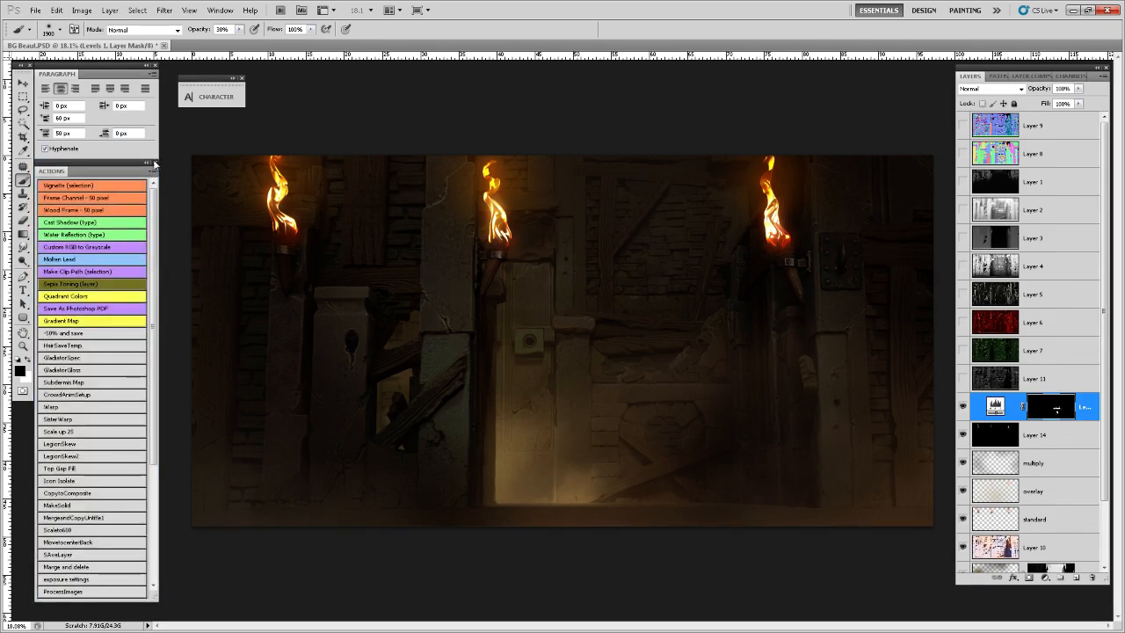
{"action": "left_click", "coordinate": [155, 164]}
{"action": "left_click_drag", "start_coordinate": [116, 69], "coordinate": [120, 331]}
{"action": "left_click", "coordinate": [154, 319]}
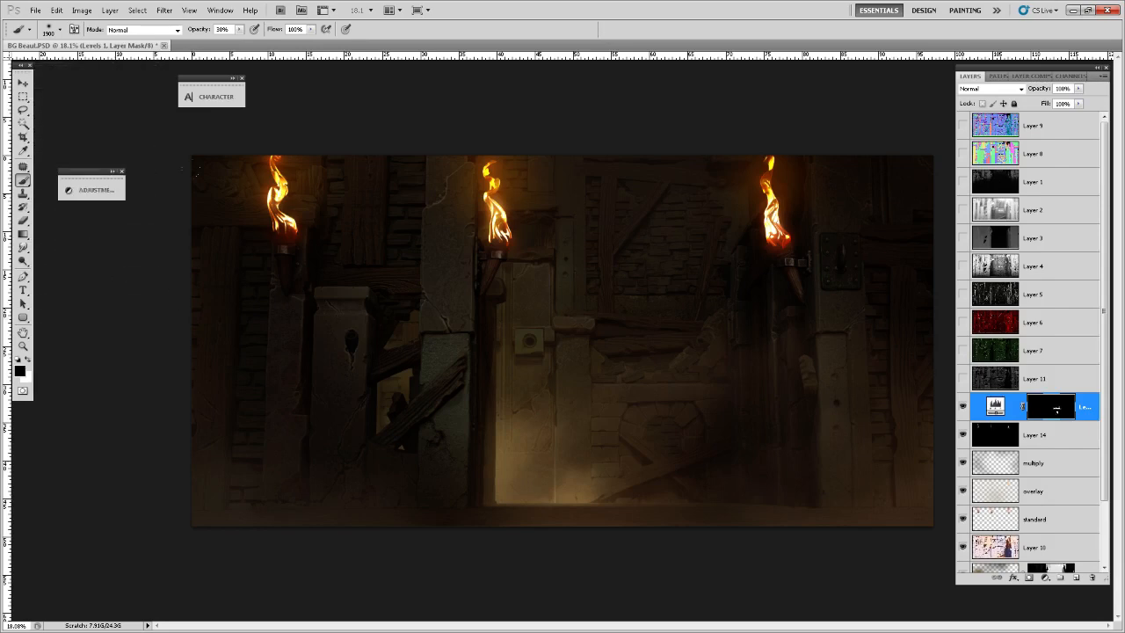
- Move the collapsed Adjustments panel up beside the toolbox and close the Character panel
{"action": "left_click_drag", "start_coordinate": [86, 171], "coordinate": [63, 72]}
{"action": "key", "text": "v"}
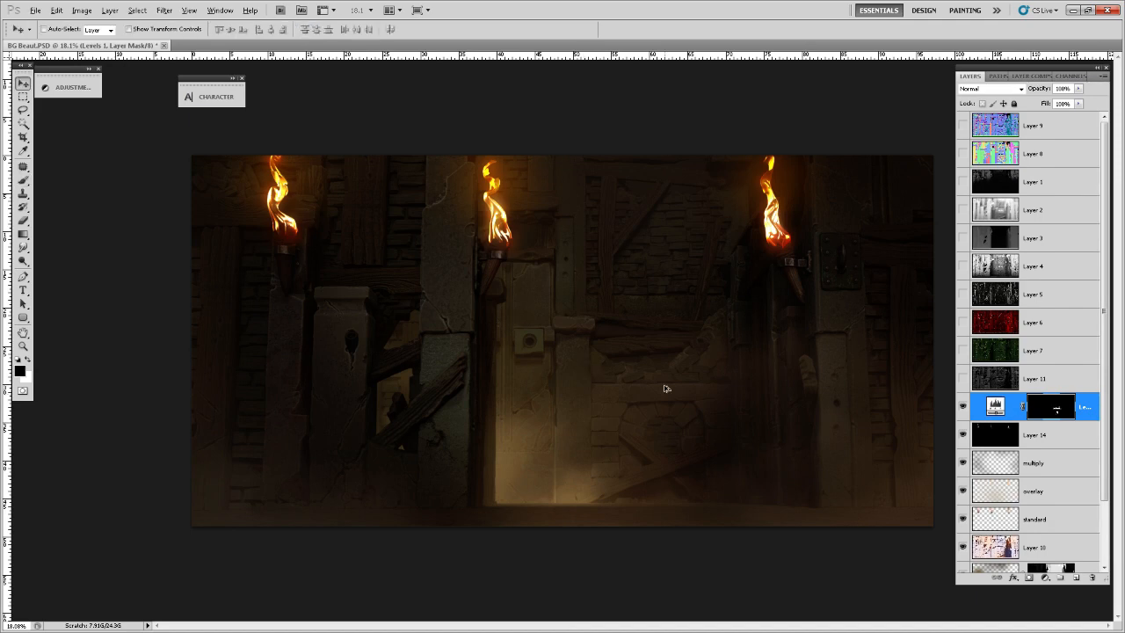
{"action": "scroll", "coordinate": [666, 388], "scroll_direction": "up", "scroll_amount": 2}
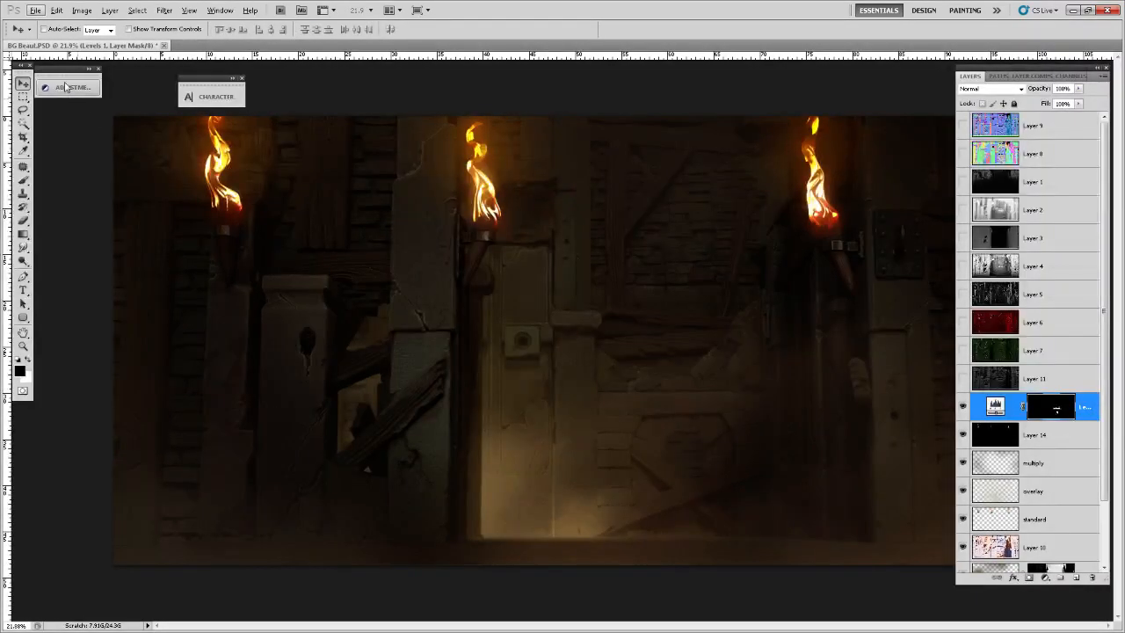
{"action": "left_click", "coordinate": [242, 79]}
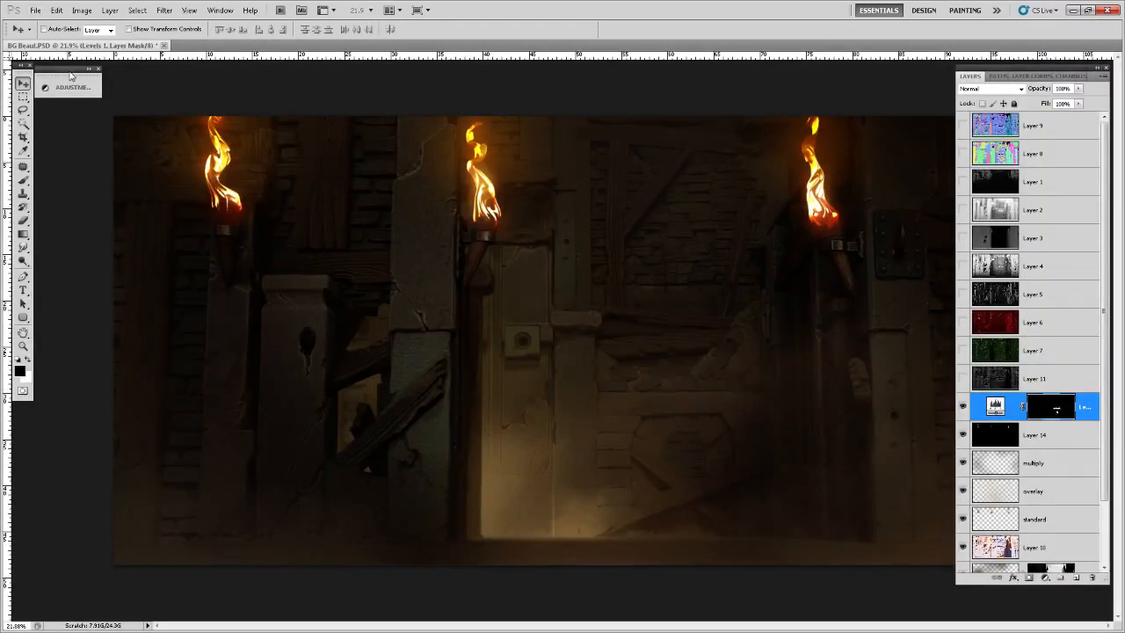
{"action": "left_click_drag", "start_coordinate": [70, 68], "coordinate": [79, 69]}
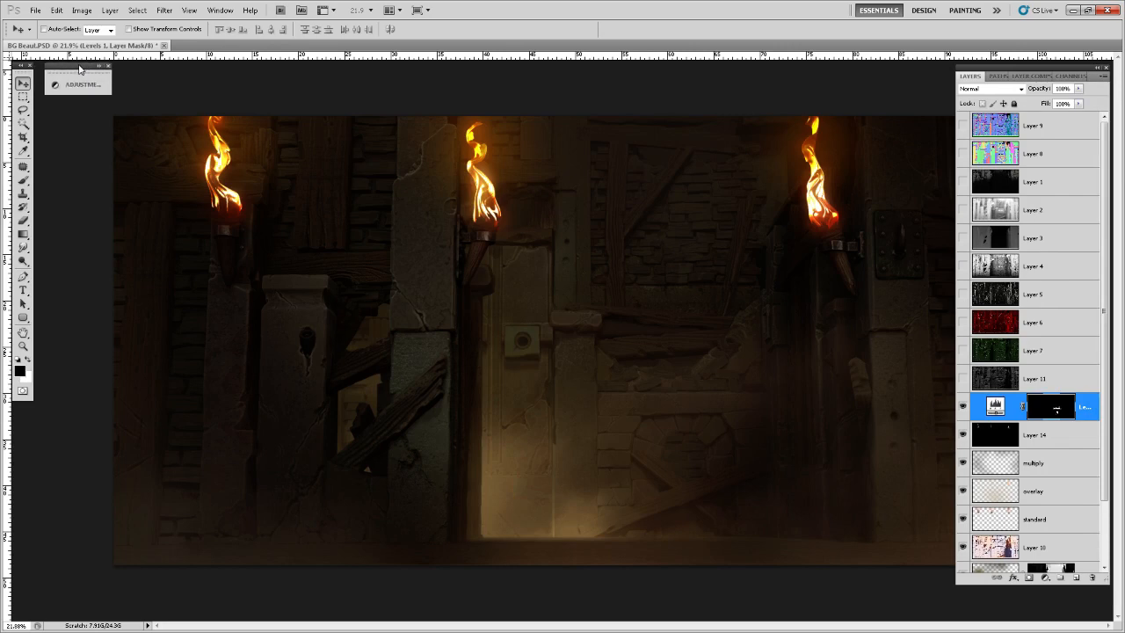
{"action": "key", "text": "alt"}
{"action": "left_click", "coordinate": [763, 259]}
{"action": "key", "text": "b"}
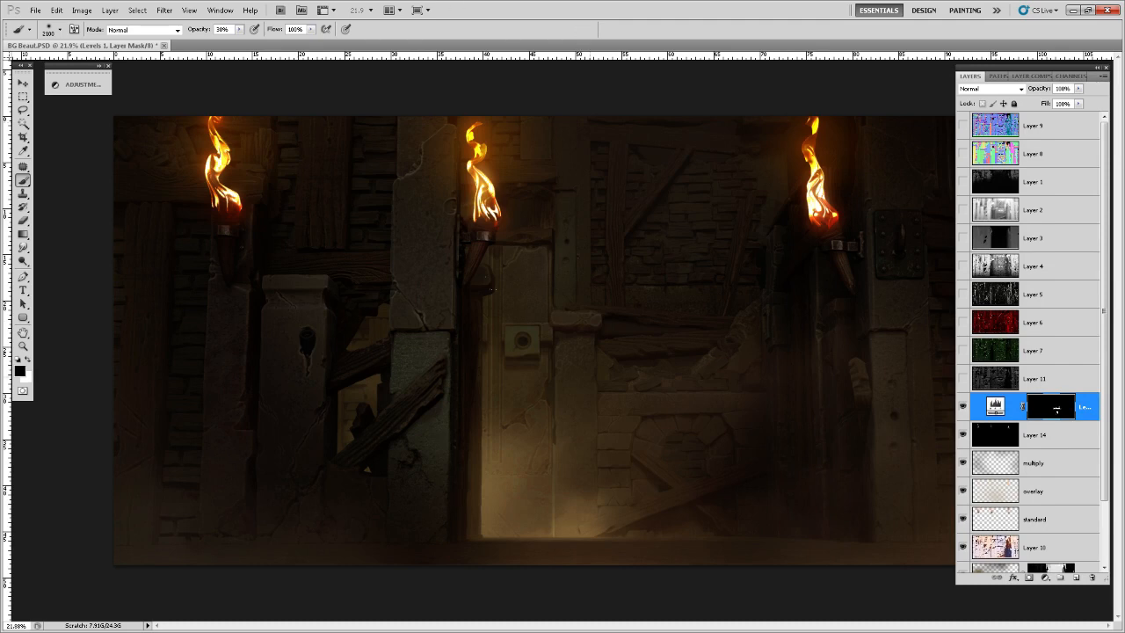
{"action": "left_click", "coordinate": [1061, 435]}
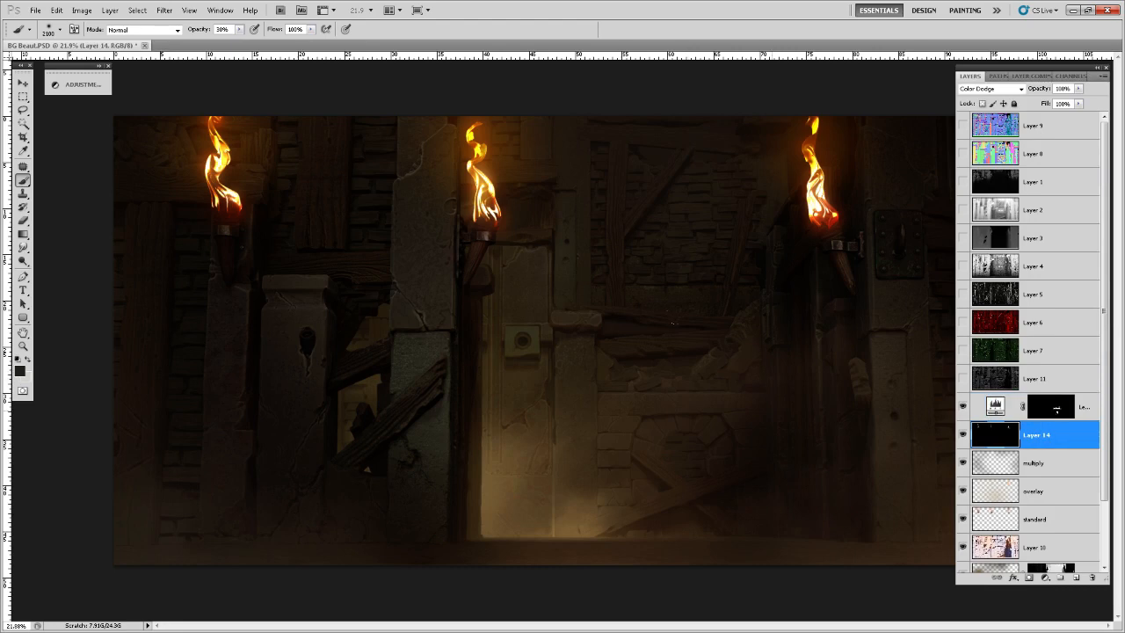
{"action": "key", "text": "v"}
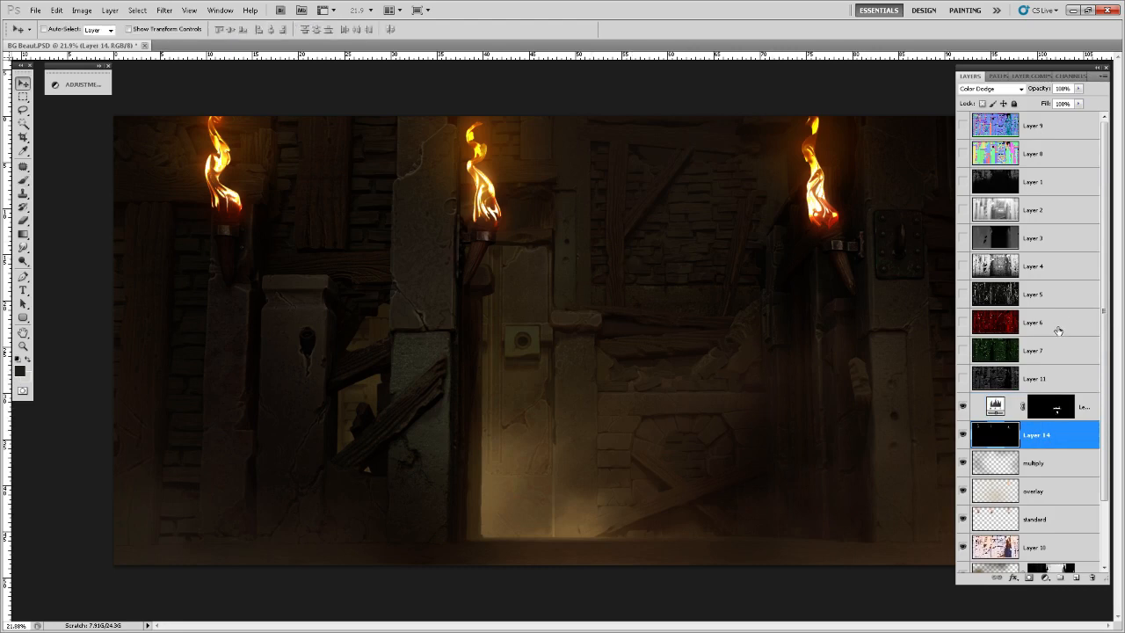
{"action": "left_click", "coordinate": [1060, 394]}
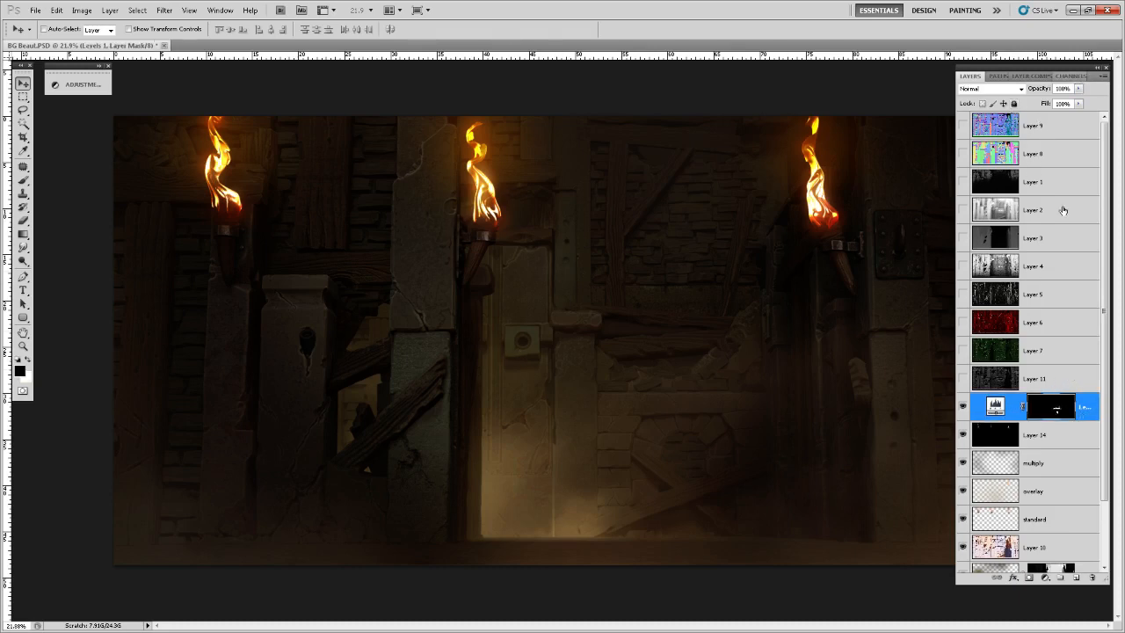
- Preview the hidden render passes on Layer 11, Layer 7, Layer 6 and Layer 5 one after another, hiding each again
{"action": "left_click", "coordinate": [1041, 378]}
{"action": "left_click", "coordinate": [963, 378]}
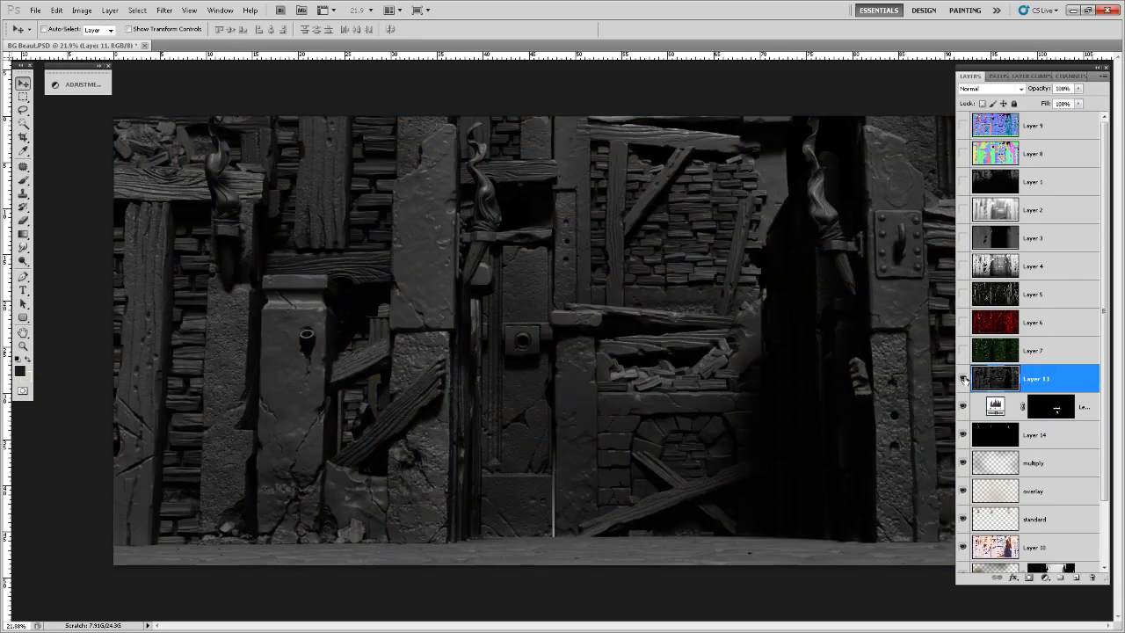
{"action": "left_click", "coordinate": [963, 378]}
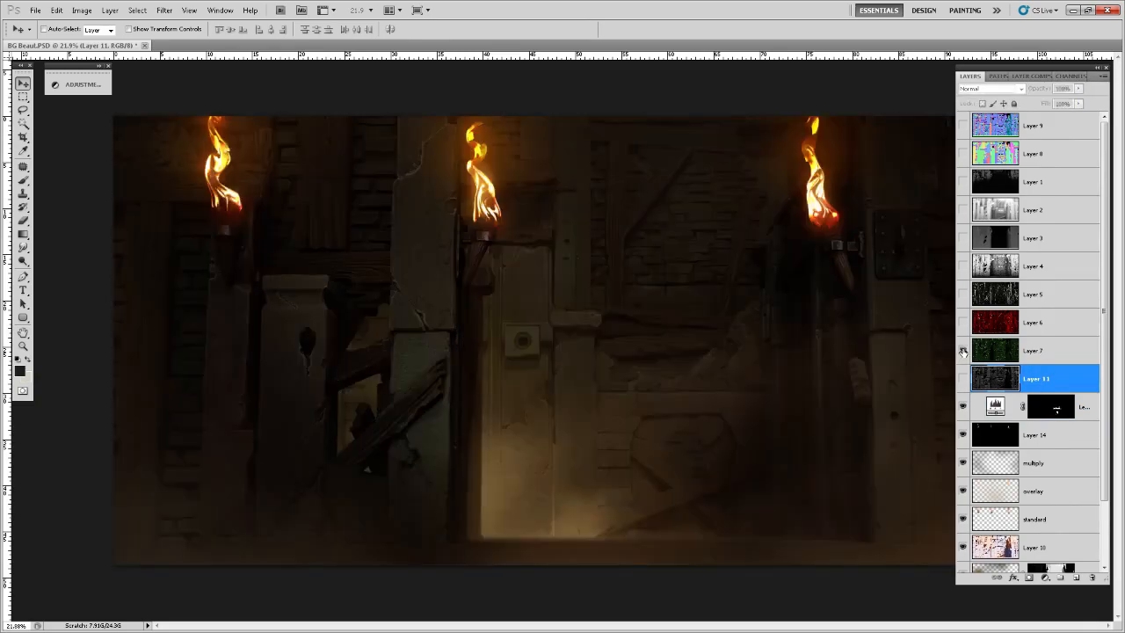
{"action": "left_click", "coordinate": [964, 351]}
{"action": "left_click", "coordinate": [963, 351]}
{"action": "left_click", "coordinate": [964, 323]}
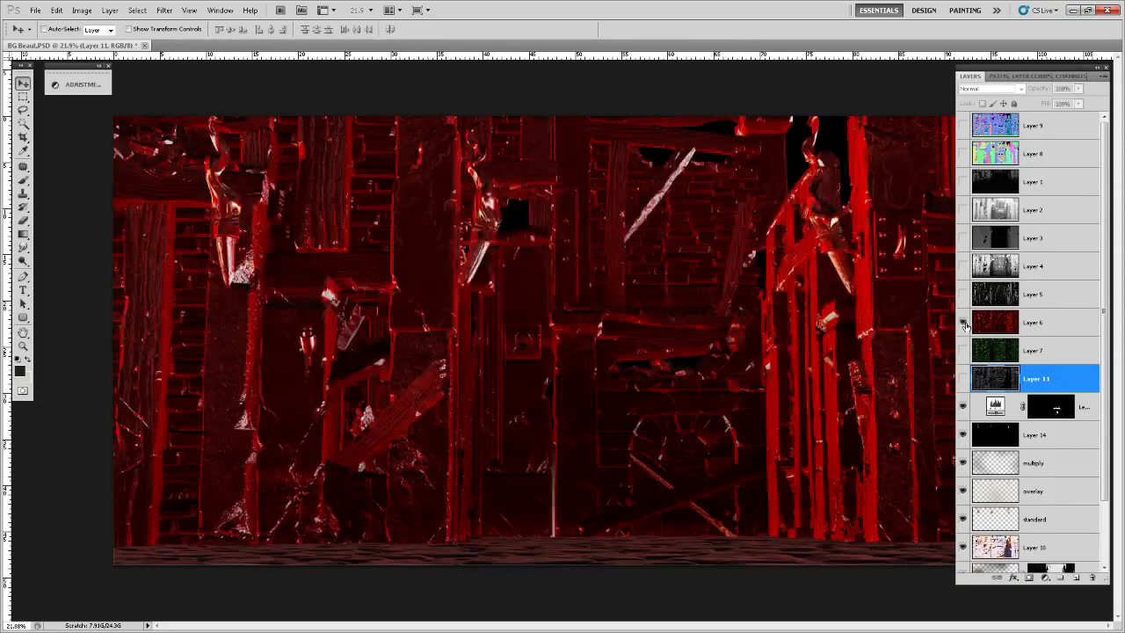
{"action": "left_click", "coordinate": [963, 323]}
{"action": "left_click", "coordinate": [963, 295]}
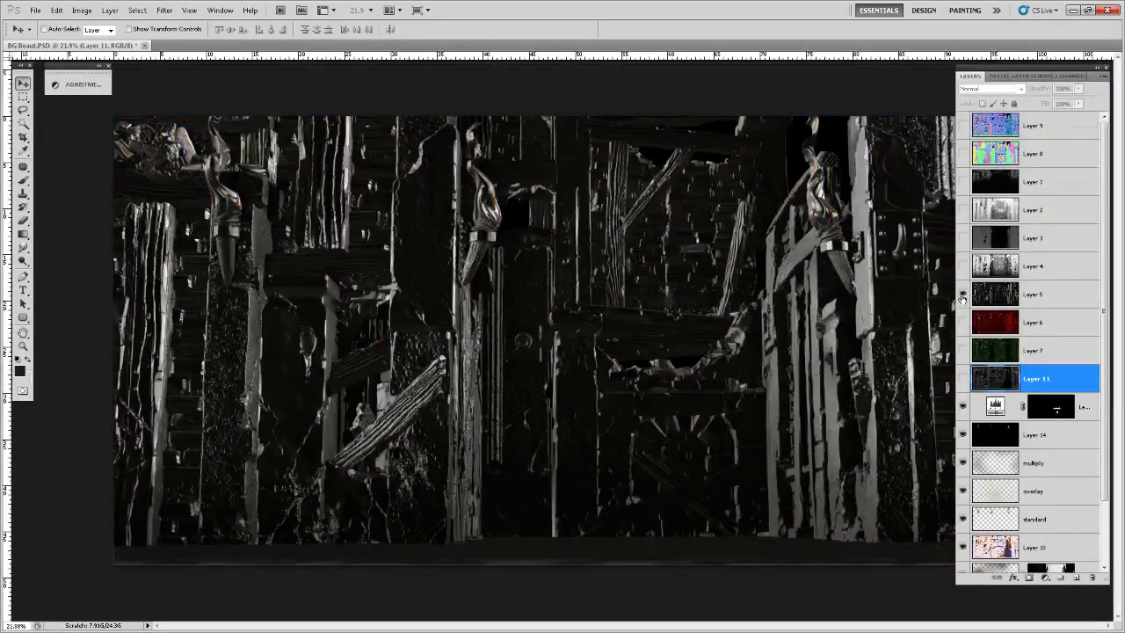
{"action": "left_click", "coordinate": [963, 295]}
- Move Layer 7 below Layer 11, directly above the Levels adjustment, and show it with the Color Dodge blend mode
{"action": "left_click", "coordinate": [1068, 356]}
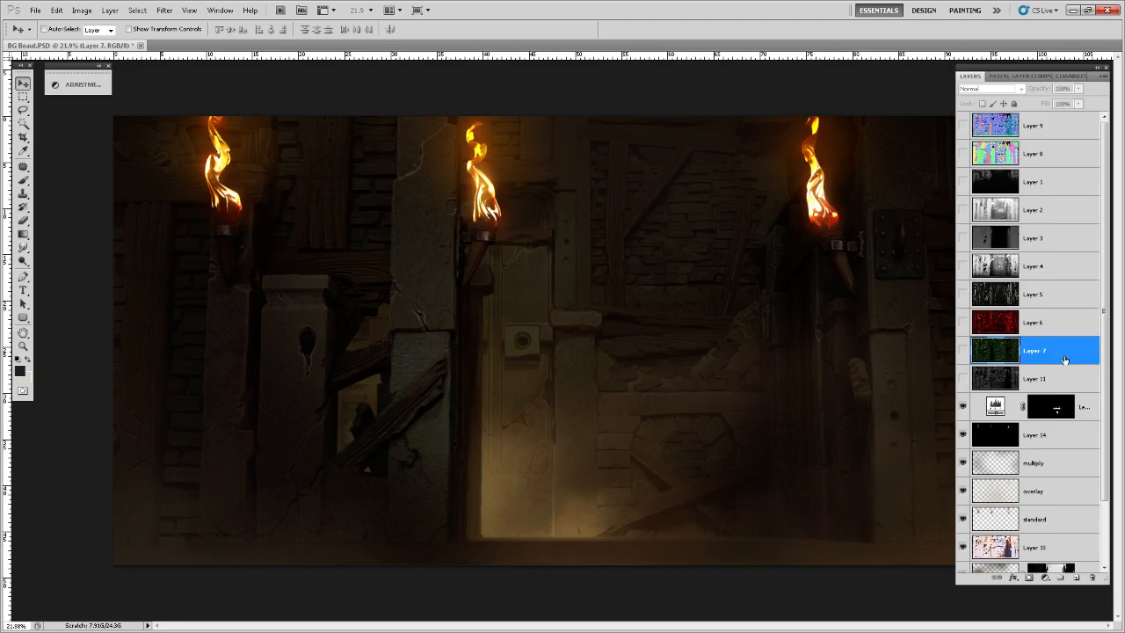
{"action": "left_click_drag", "start_coordinate": [1066, 359], "coordinate": [969, 388]}
{"action": "left_click", "coordinate": [963, 380]}
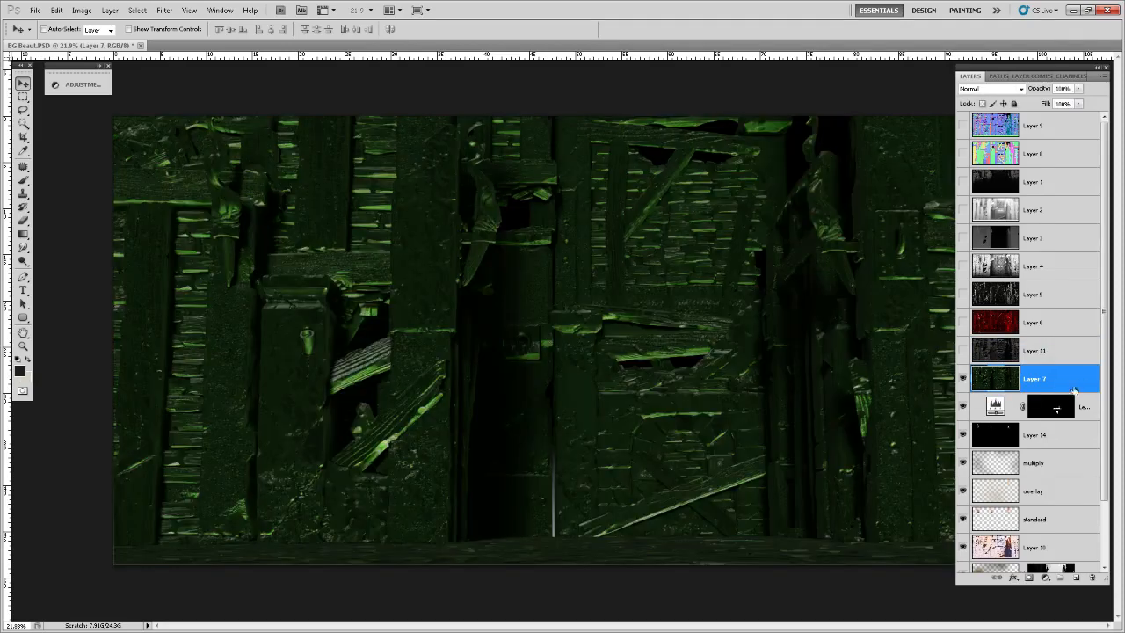
{"action": "left_click", "coordinate": [1022, 92]}
{"action": "left_click", "coordinate": [1022, 91]}
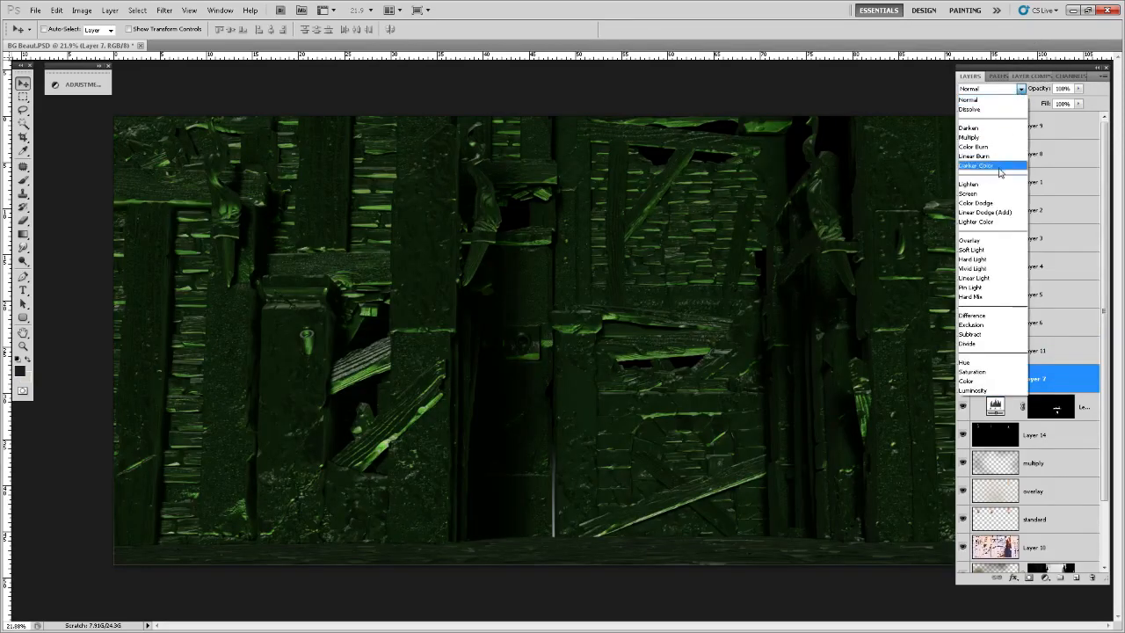
{"action": "left_click", "coordinate": [999, 202]}
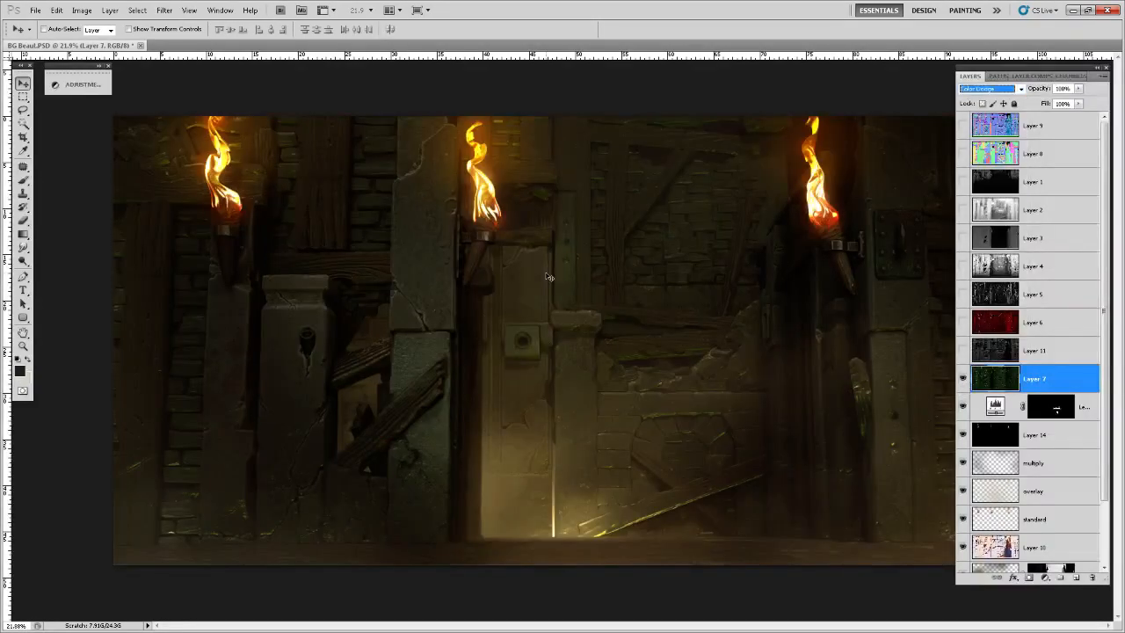
- Compare the image with and without Layer 7, and lower the layer's opacity to 46%
{"action": "left_click", "coordinate": [963, 380]}
{"action": "left_click", "coordinate": [964, 379]}
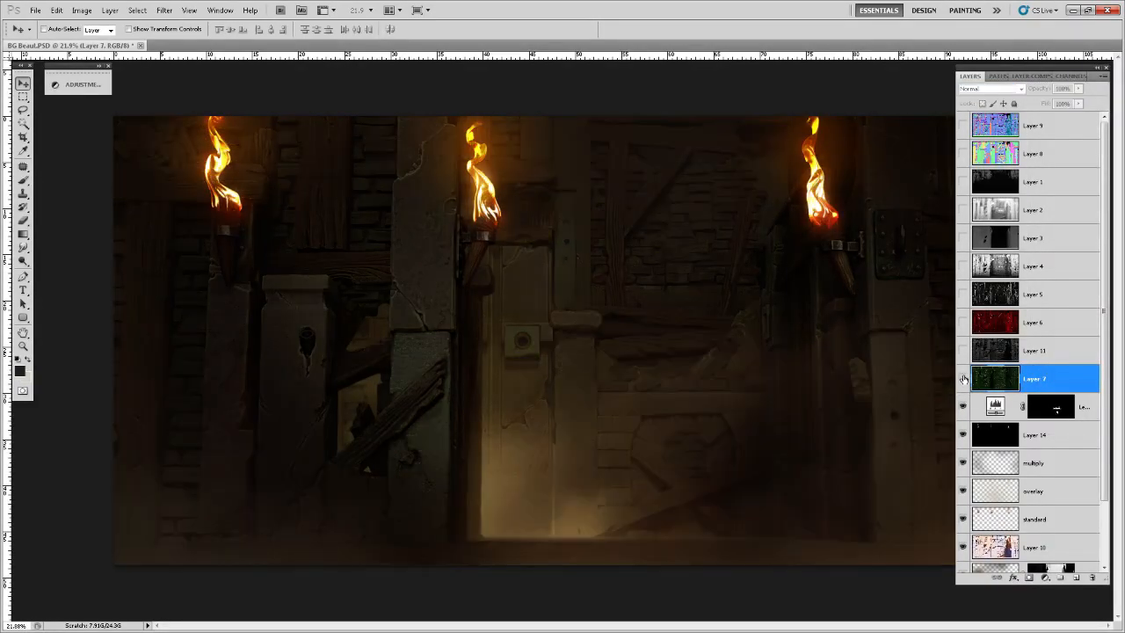
{"action": "left_click", "coordinate": [963, 380]}
{"action": "left_click", "coordinate": [964, 380]}
{"action": "left_click", "coordinate": [963, 378]}
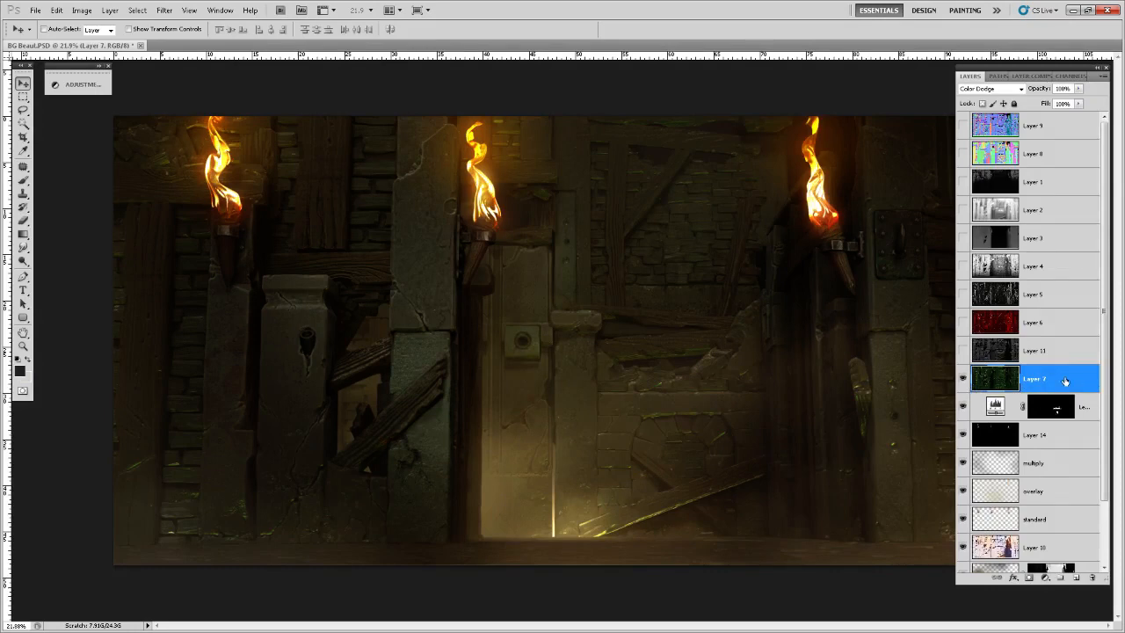
{"action": "left_click", "coordinate": [1079, 90]}
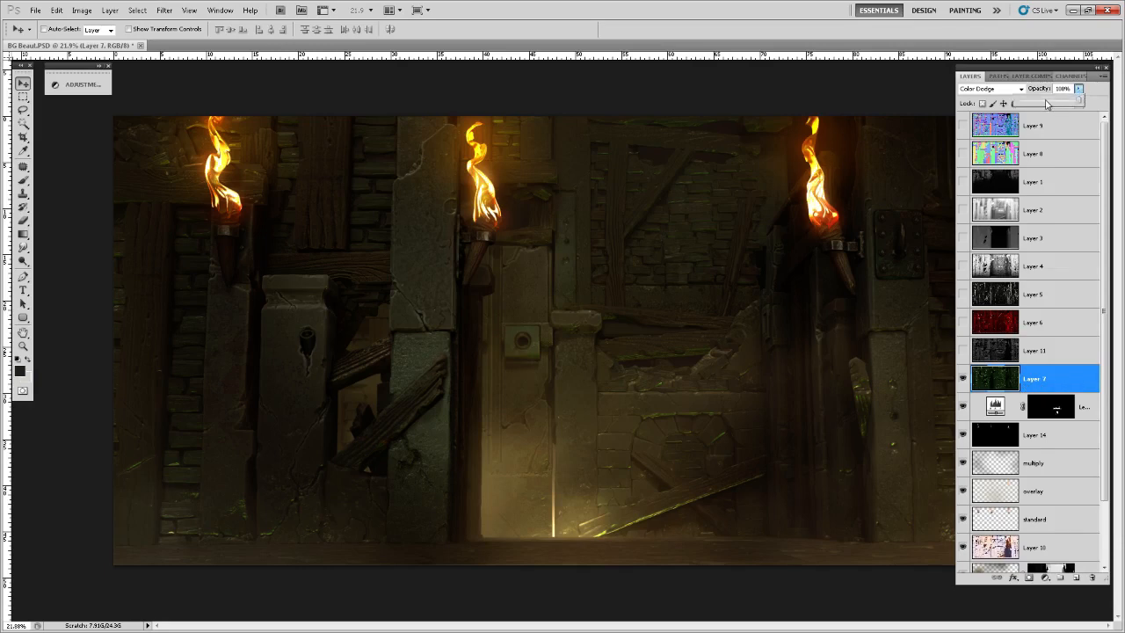
{"action": "left_click", "coordinate": [1039, 104]}
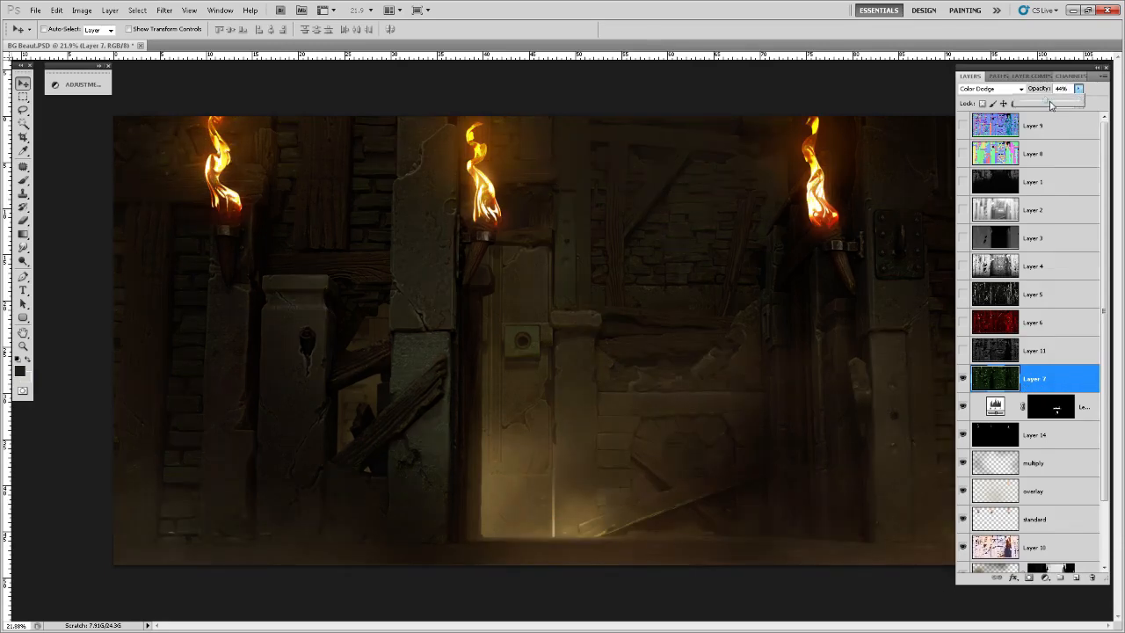
{"action": "mouse_move", "coordinate": [1051, 105]}
{"action": "left_mouse_down"}
{"action": "mouse_move", "coordinate": [1062, 106]}
{"action": "mouse_move", "coordinate": [1048, 104]}
{"action": "left_mouse_up"}
{"action": "left_click", "coordinate": [1054, 389]}
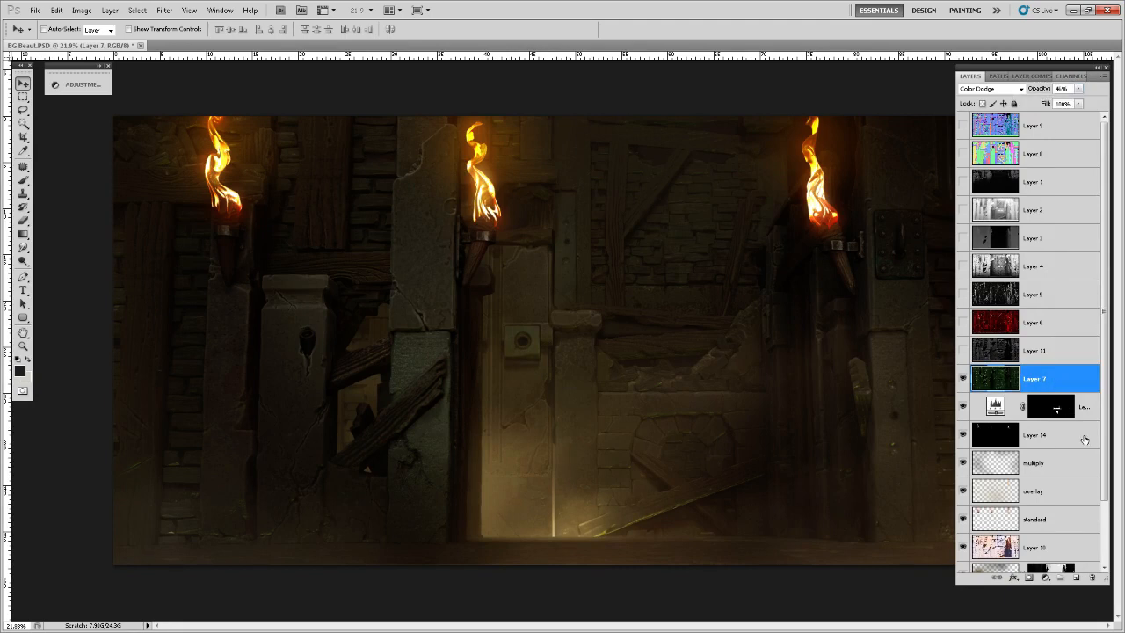
{"action": "left_click", "coordinate": [1073, 442]}
{"action": "left_click", "coordinate": [1072, 387]}
- Examine the Layer 11, Layer 6 and Layer 5 lighting passes individually over the composite, leaving each hidden
{"action": "left_click", "coordinate": [963, 351]}
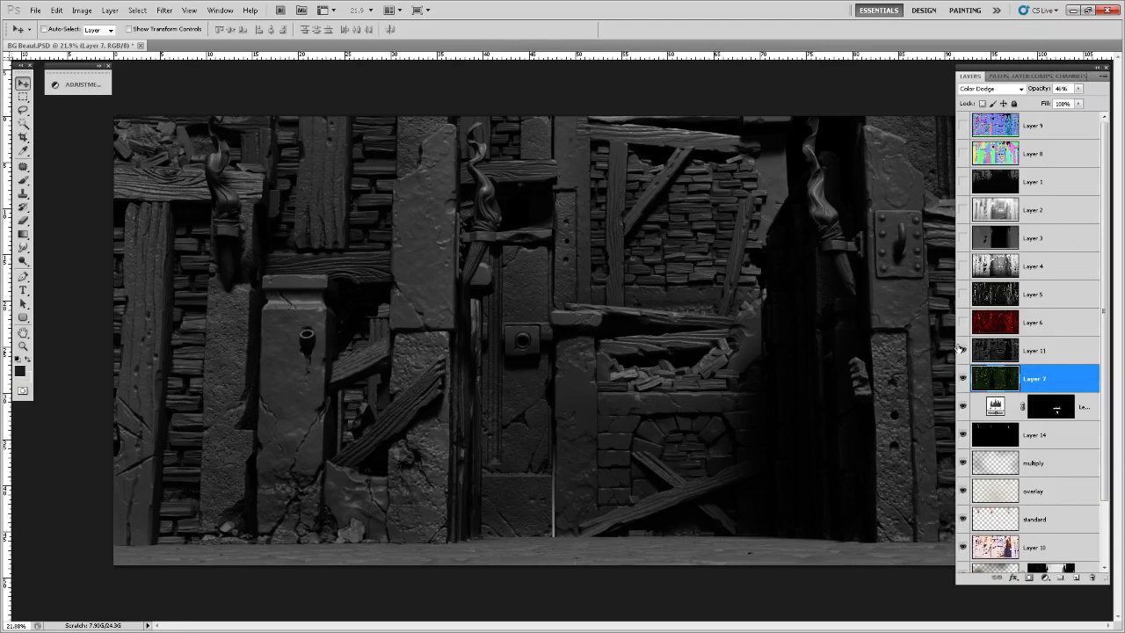
{"action": "left_click", "coordinate": [964, 351]}
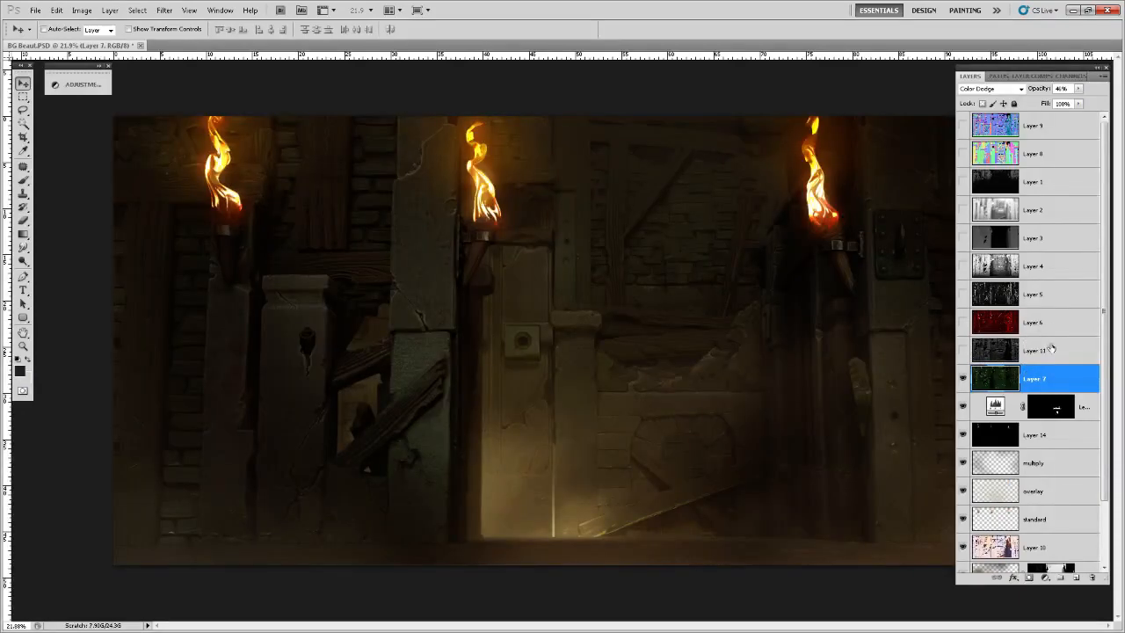
{"action": "left_click", "coordinate": [1052, 324]}
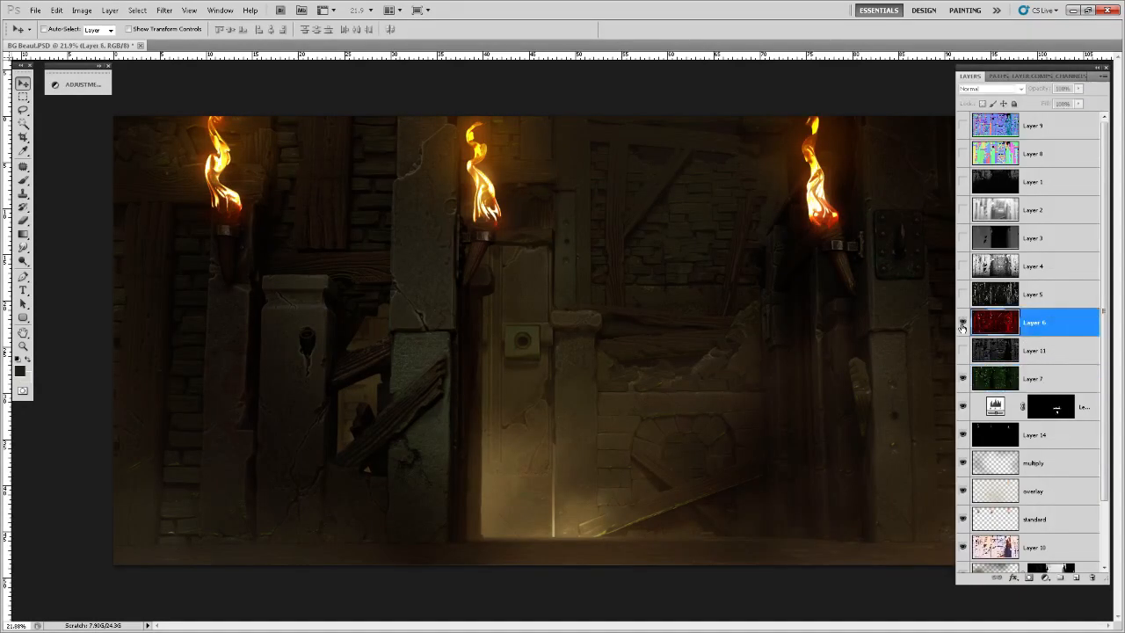
{"action": "left_click", "coordinate": [962, 323]}
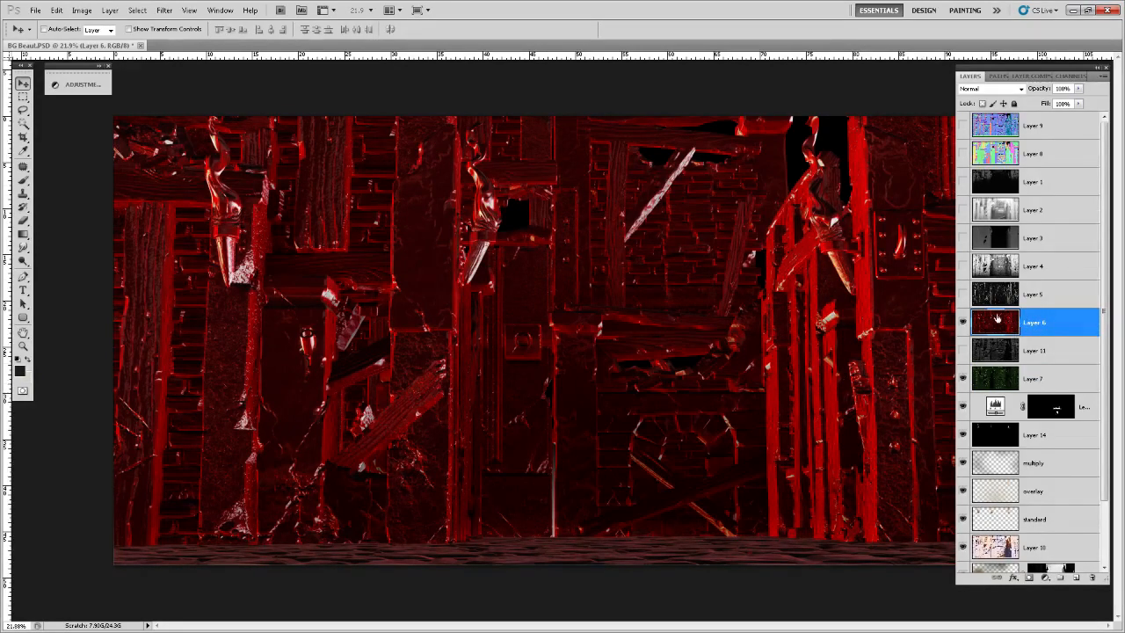
{"action": "left_click", "coordinate": [962, 323]}
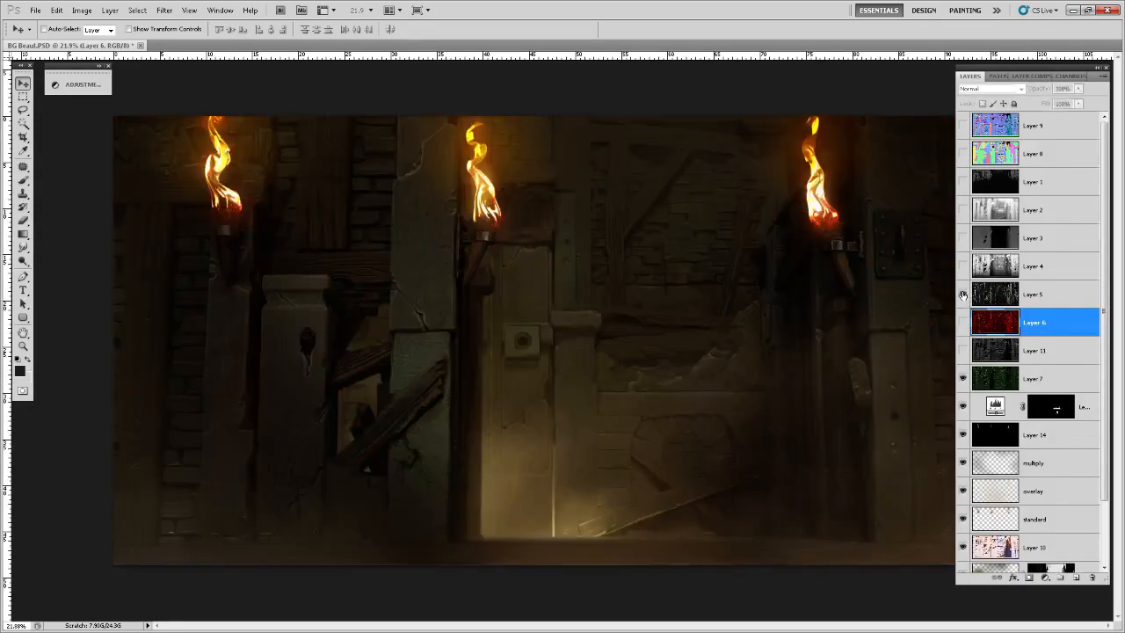
{"action": "left_click", "coordinate": [962, 294]}
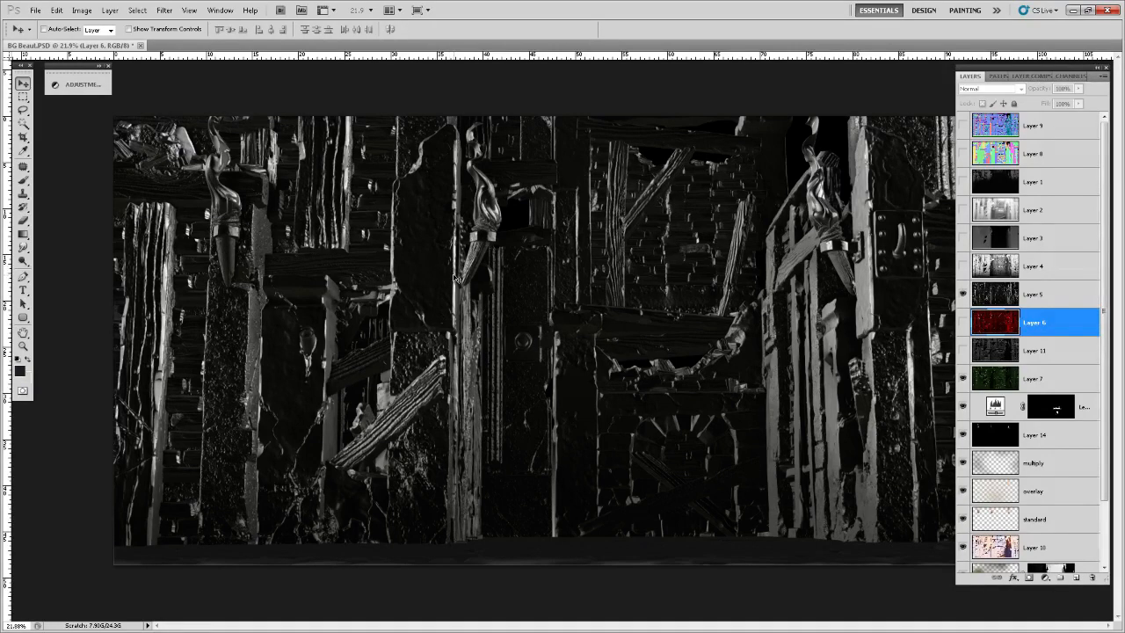
{"action": "left_click", "coordinate": [1037, 299]}
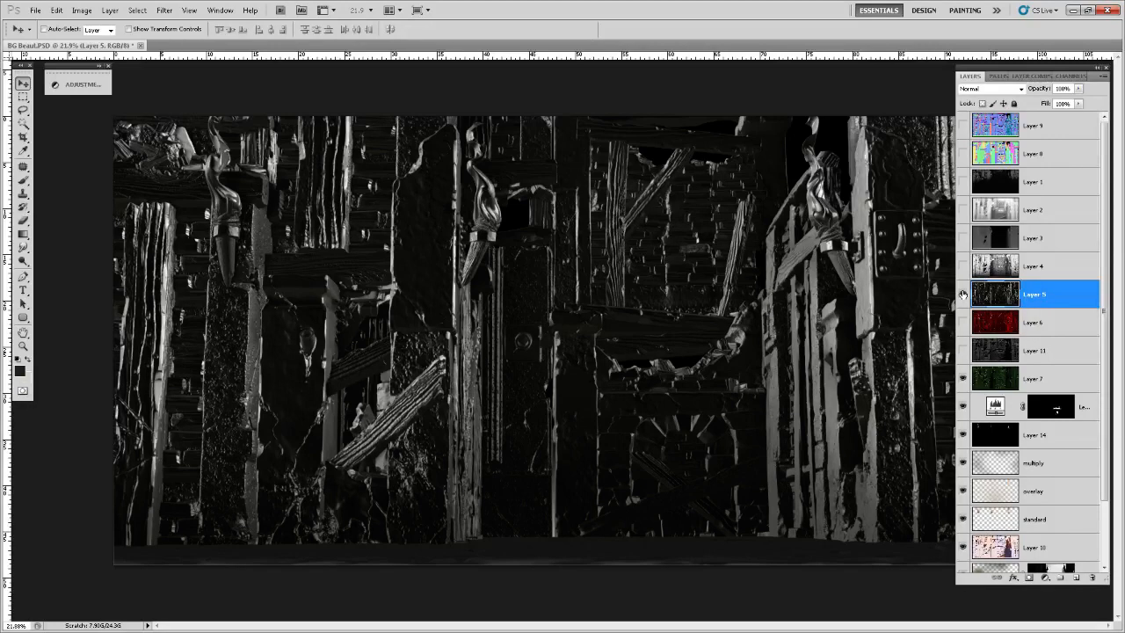
{"action": "left_click", "coordinate": [962, 293]}
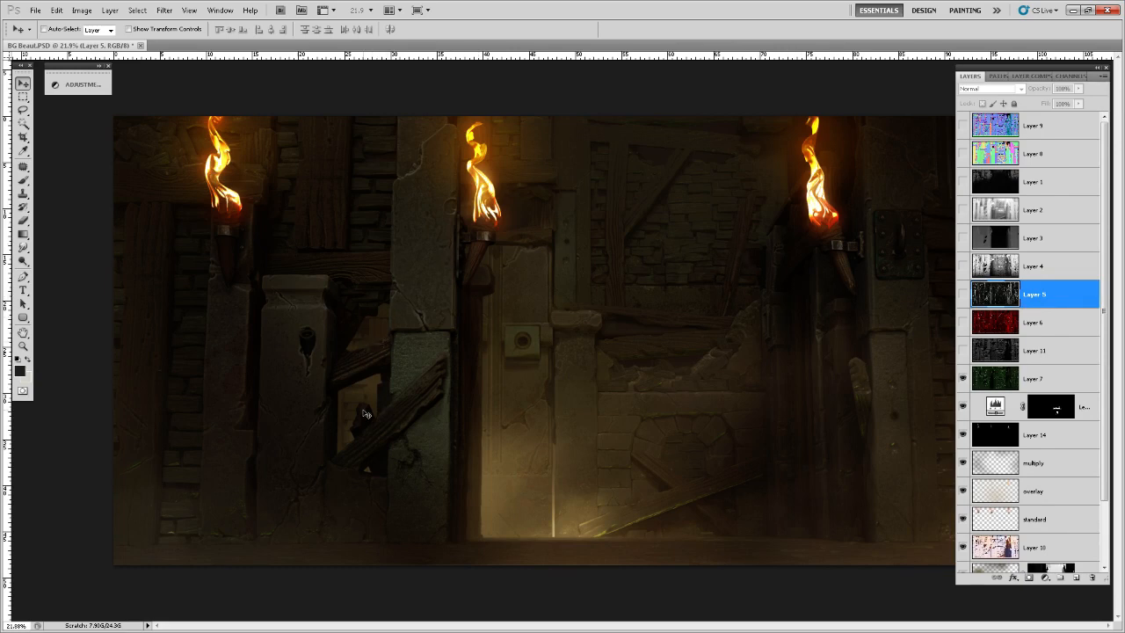
- Select Layer 8, the flat colour-ID pass, and make it visible over the composite
{"action": "left_click", "coordinate": [1053, 378]}
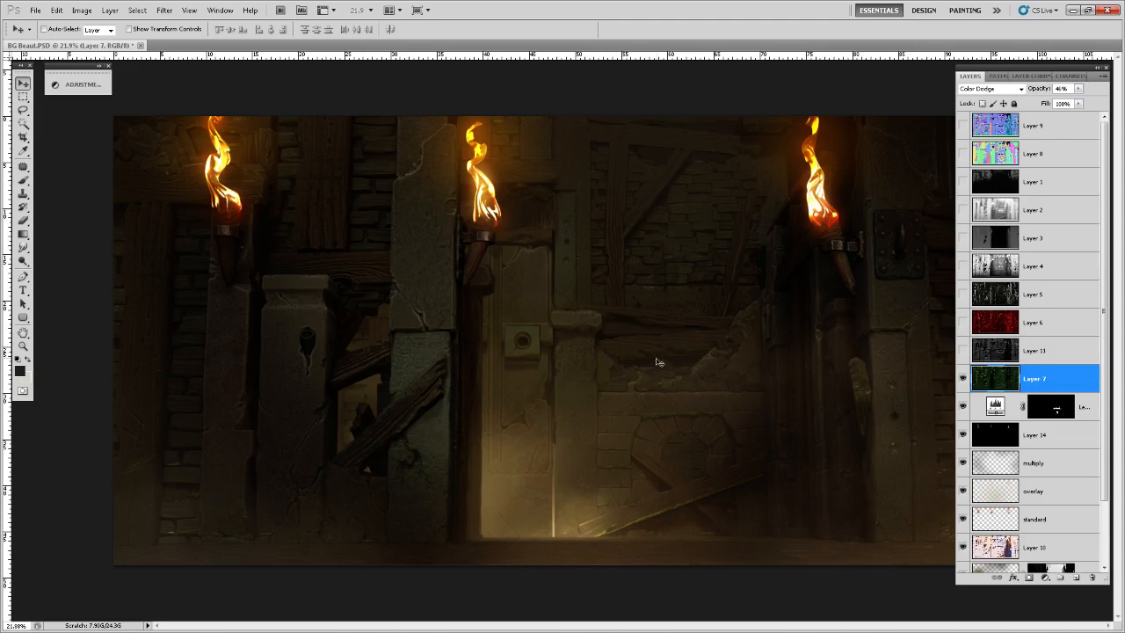
{"action": "scroll", "coordinate": [662, 366], "scroll_direction": "up", "scroll_amount": 1}
{"action": "key", "text": "alt"}
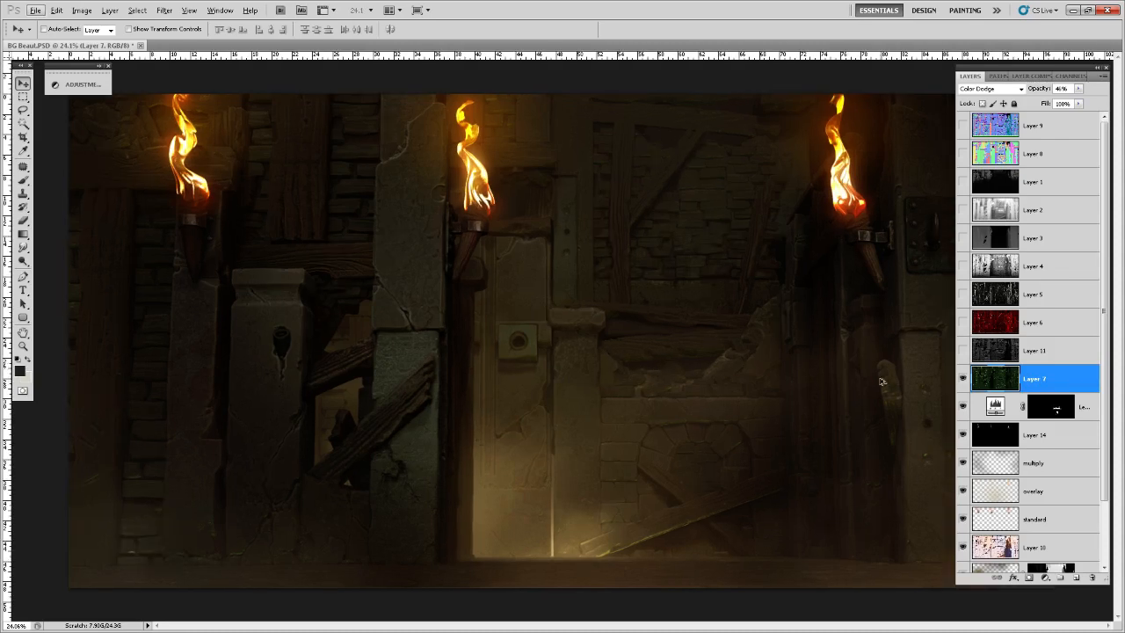
{"action": "key", "text": "alt"}
{"action": "left_click", "coordinate": [1035, 149]}
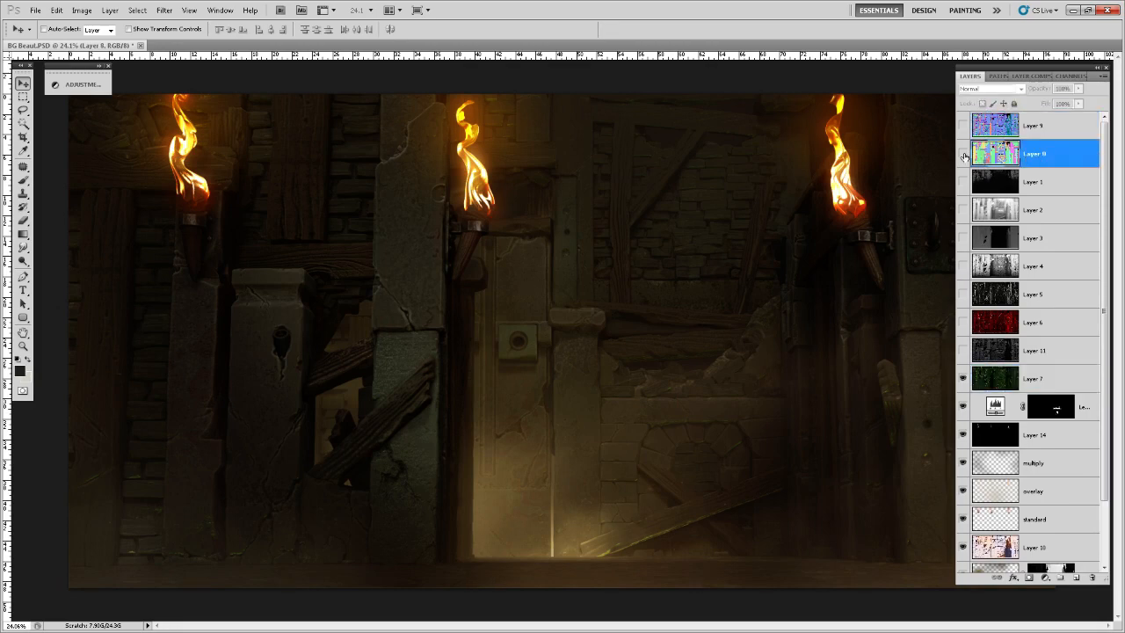
{"action": "left_click", "coordinate": [964, 155]}
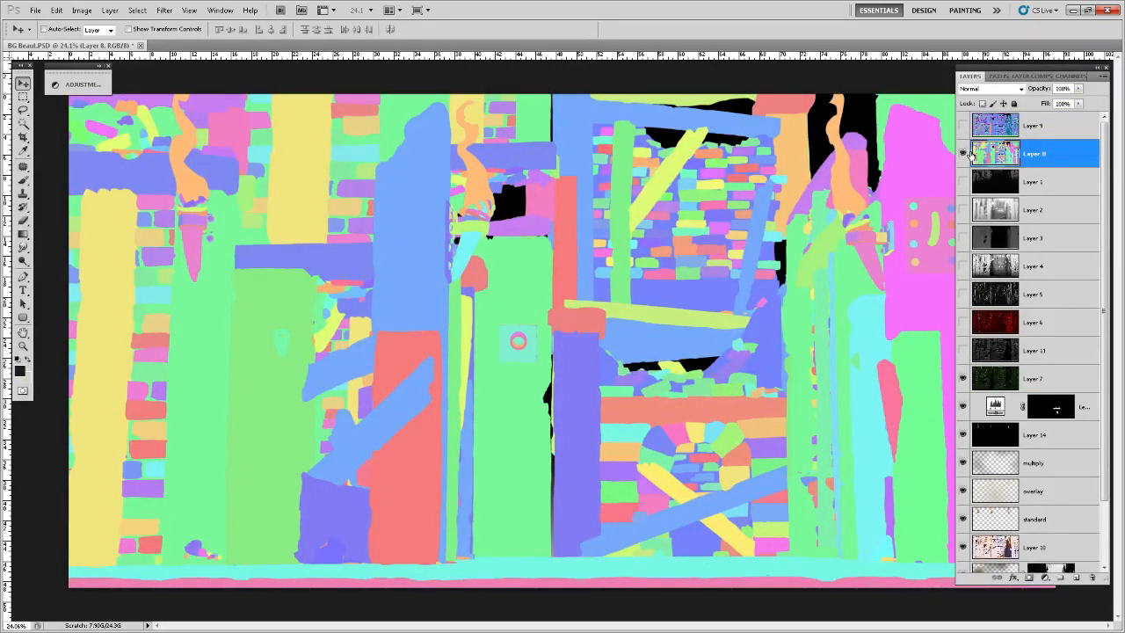
- Show the Layer 9 normal pass, hide Layer 8, compare the image with and without Layer 9, and select Layer 9
{"action": "left_click", "coordinate": [963, 126]}
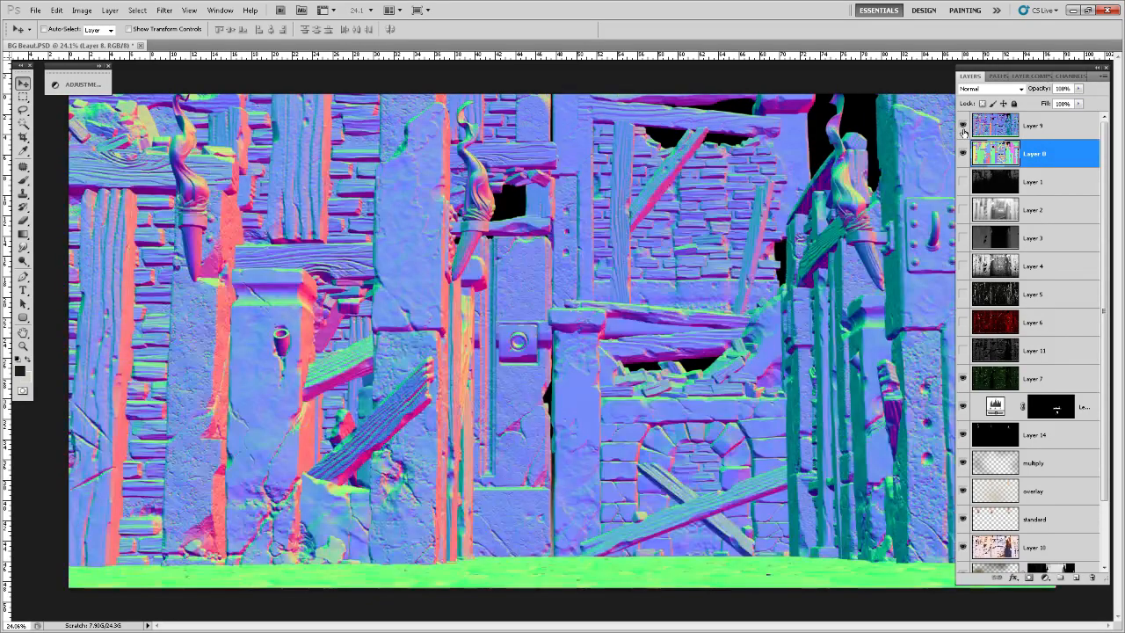
{"action": "left_click", "coordinate": [963, 126]}
{"action": "left_click", "coordinate": [964, 154]}
{"action": "left_click", "coordinate": [963, 126]}
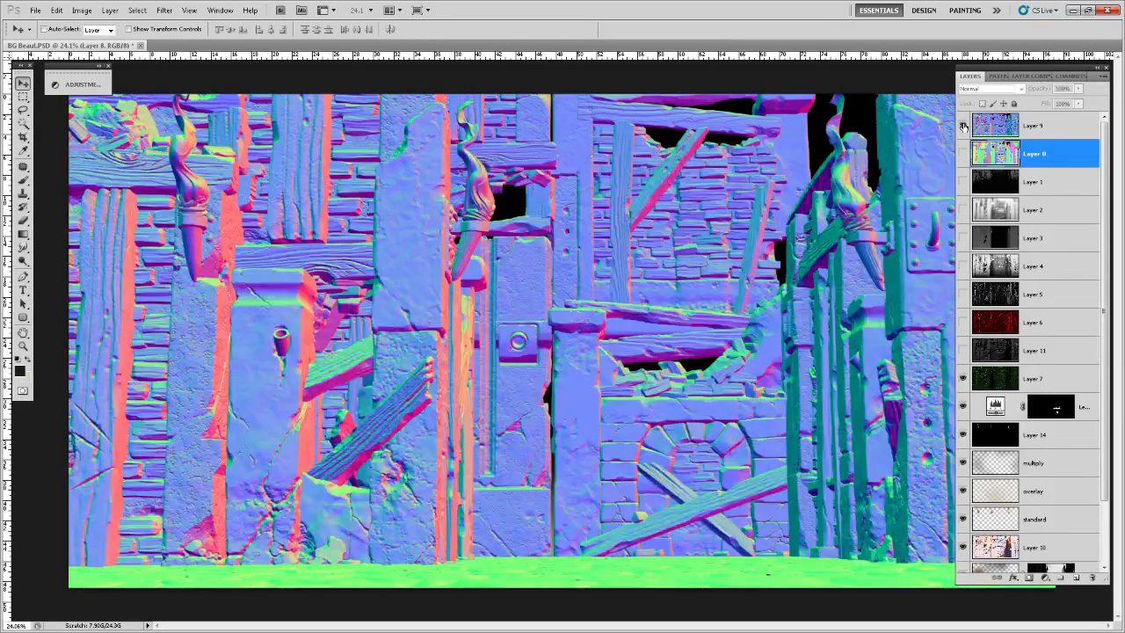
{"action": "left_click", "coordinate": [1046, 129]}
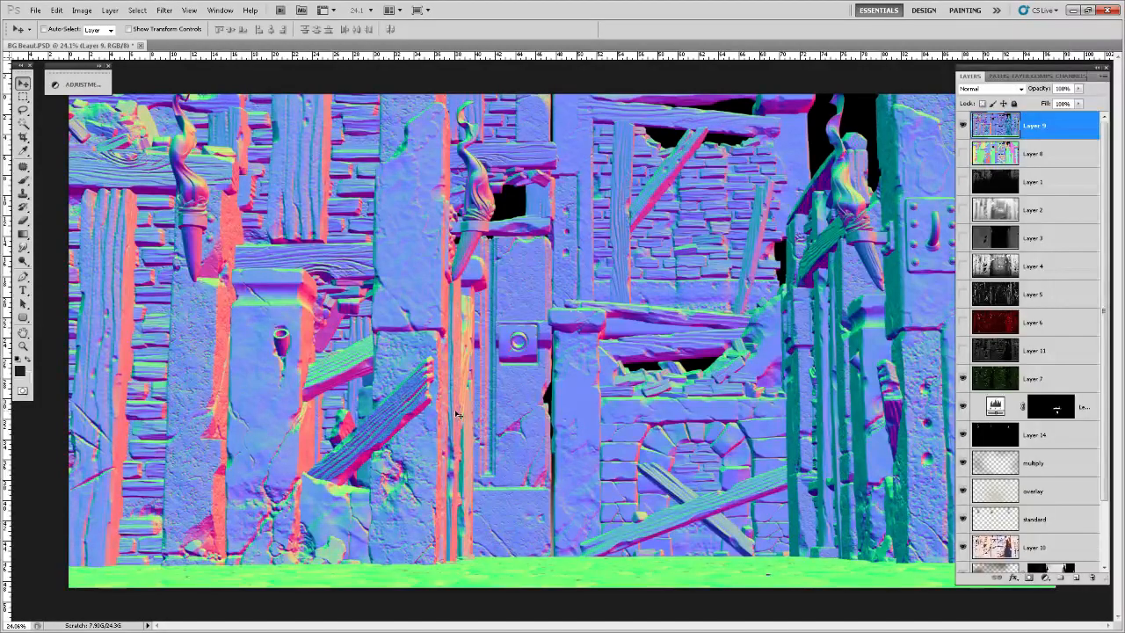
- Examine the red, green and blue channels of Layer 9 individually, return to the full RGB view, and hide Layer 9
{"action": "left_click", "coordinate": [1071, 77]}
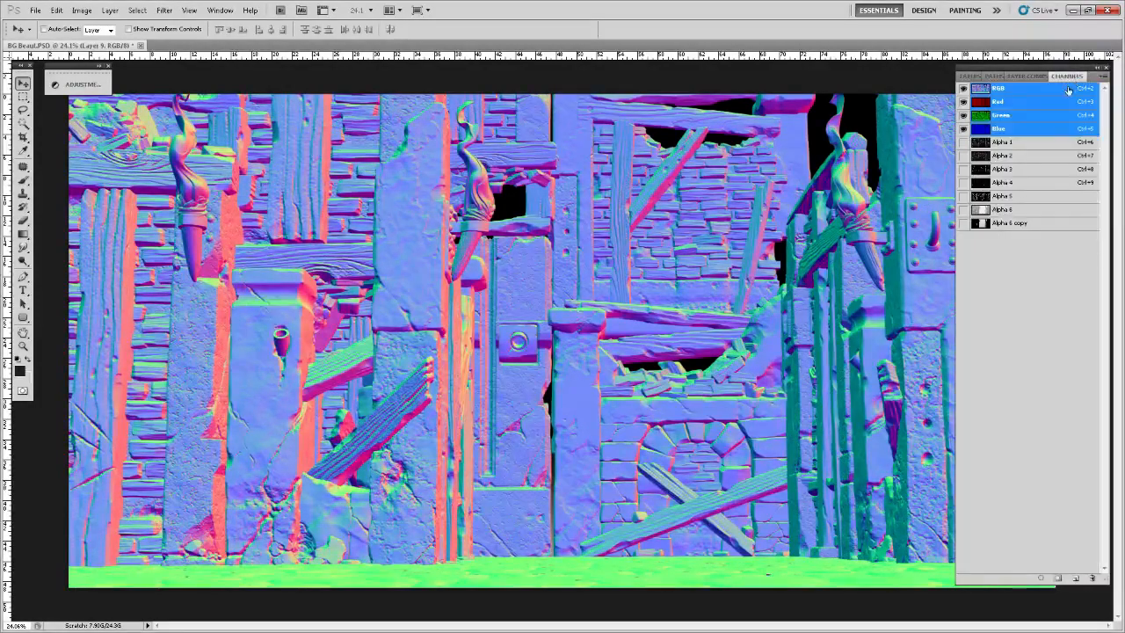
{"action": "left_click", "coordinate": [1026, 105]}
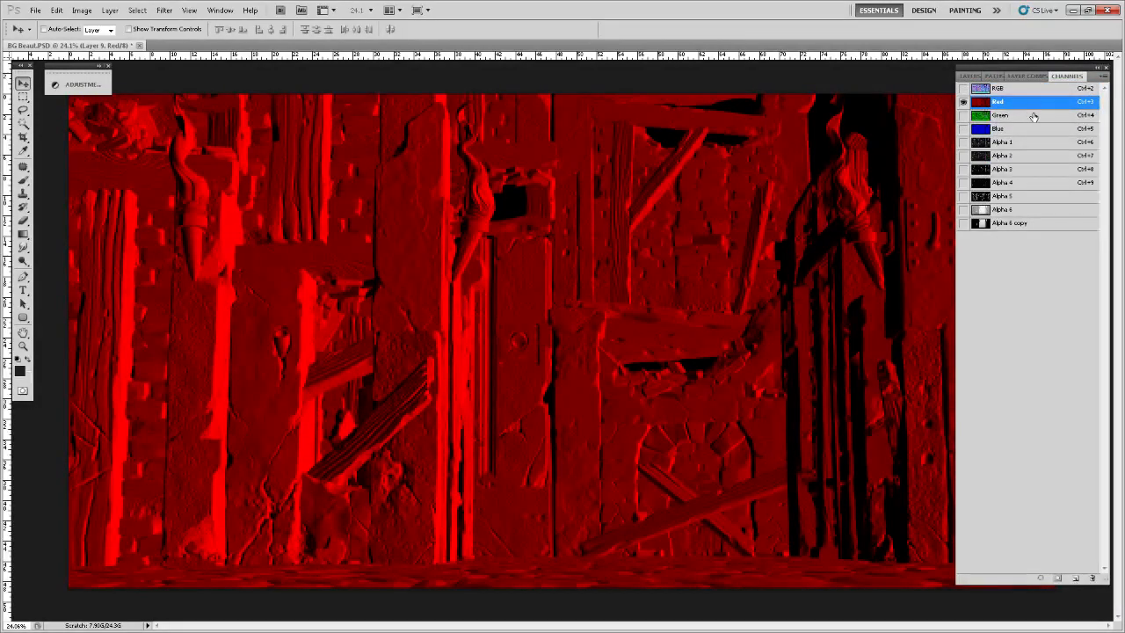
{"action": "left_click", "coordinate": [1030, 117]}
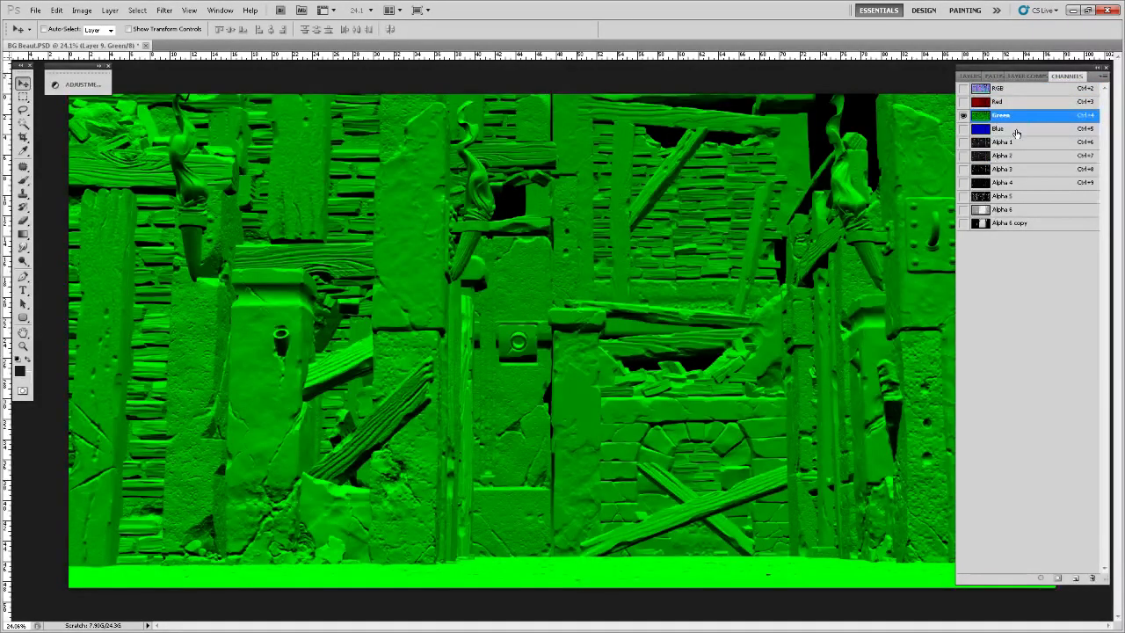
{"action": "left_click", "coordinate": [1020, 130]}
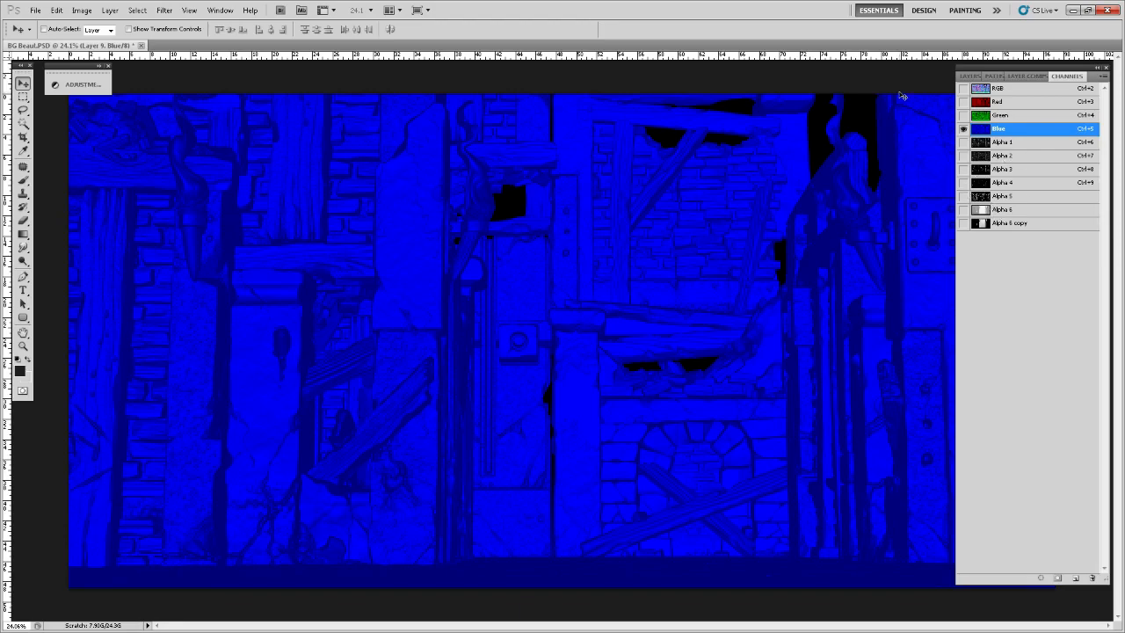
{"action": "left_click", "coordinate": [1018, 105]}
{"action": "left_click", "coordinate": [1013, 89]}
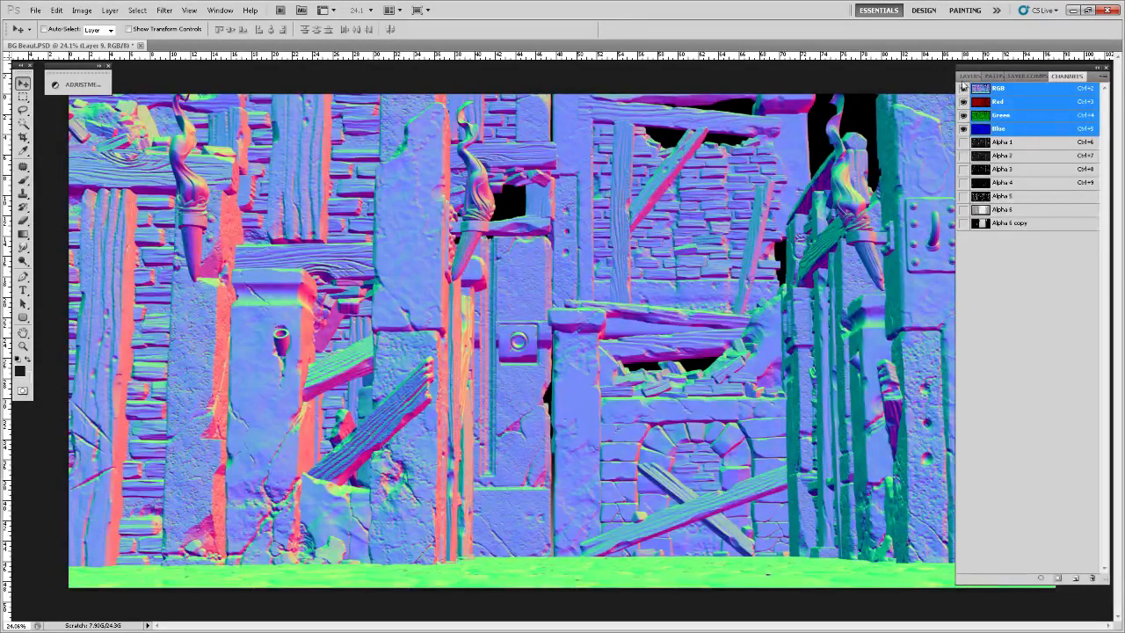
{"action": "left_click", "coordinate": [971, 76]}
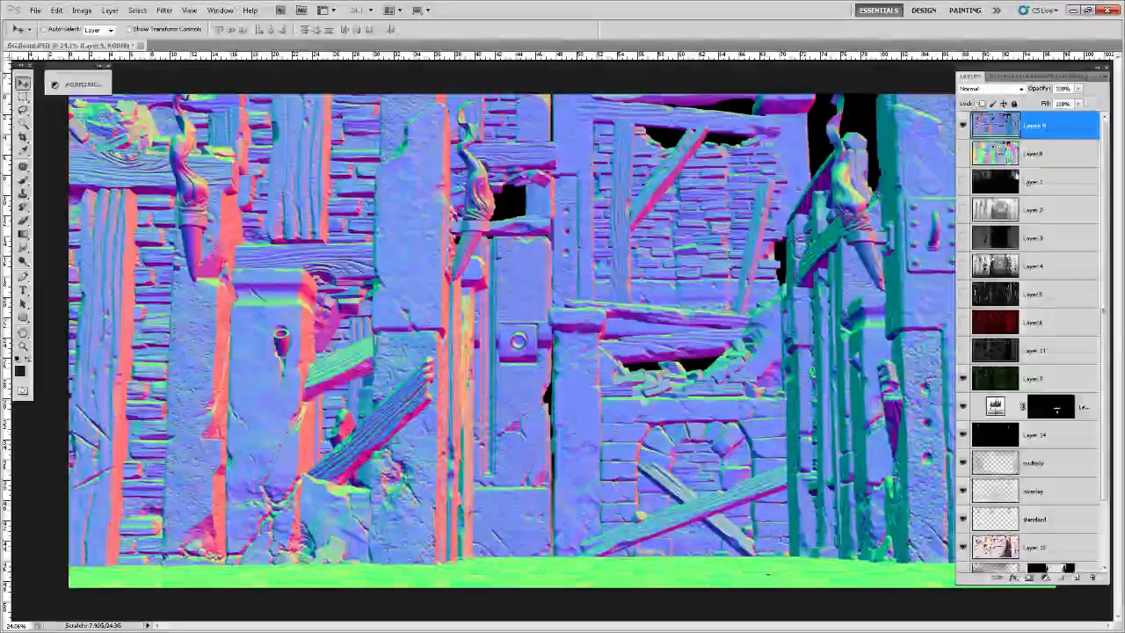
{"action": "left_click", "coordinate": [963, 127]}
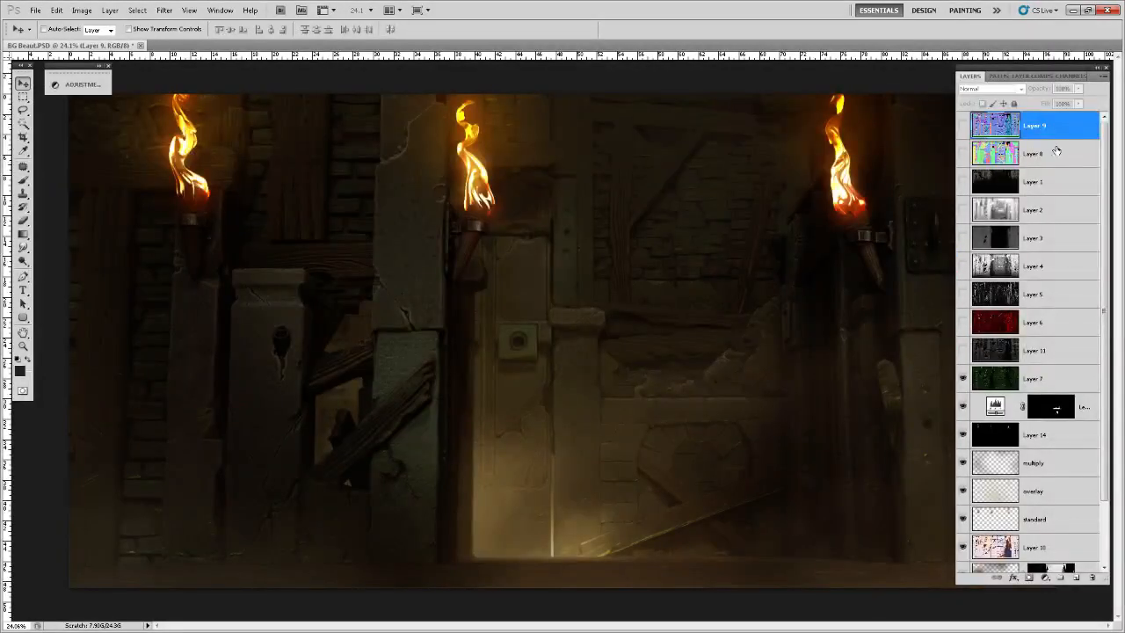
- Show and select Layer 8, and lasso a freehand region around the central door, the post and the adjoining brick wall
{"action": "left_click", "coordinate": [1061, 155]}
{"action": "left_click", "coordinate": [963, 153]}
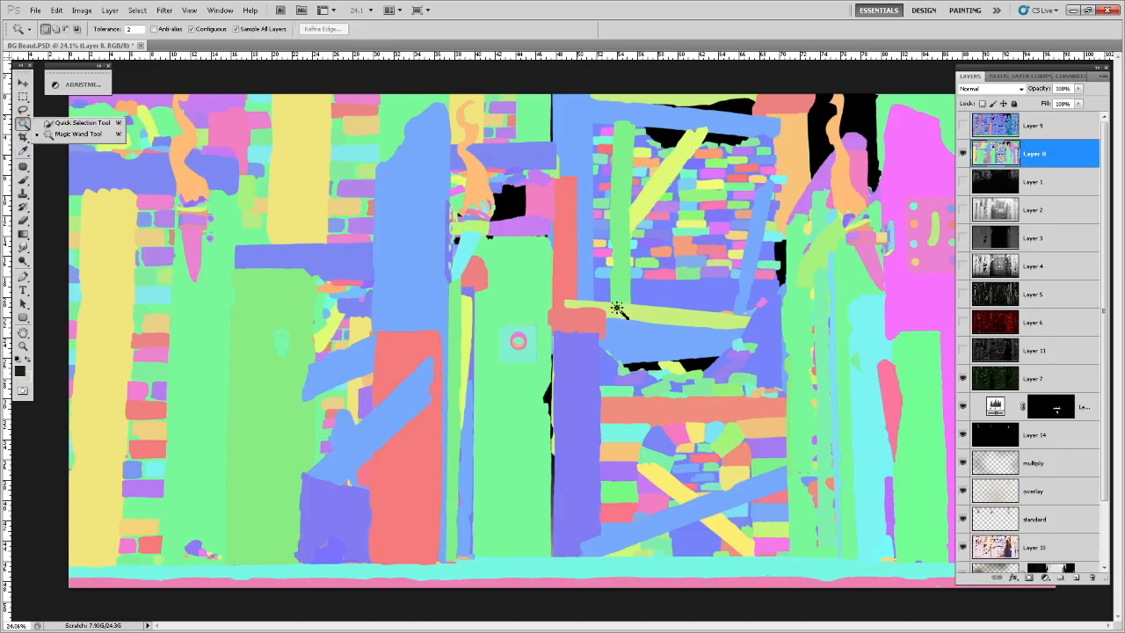
{"action": "left_click", "coordinate": [23, 110]}
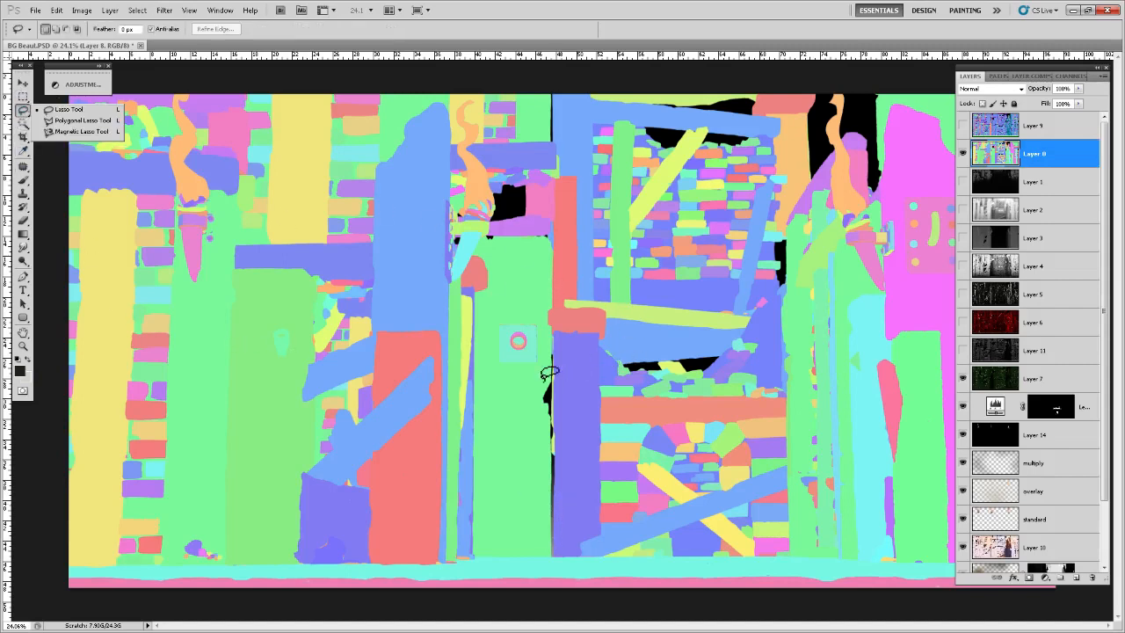
{"action": "mouse_move", "coordinate": [483, 431]}
{"action": "left_mouse_down"}
{"action": "mouse_move", "coordinate": [497, 292]}
{"action": "mouse_move", "coordinate": [489, 253]}
{"action": "left_mouse_up"}
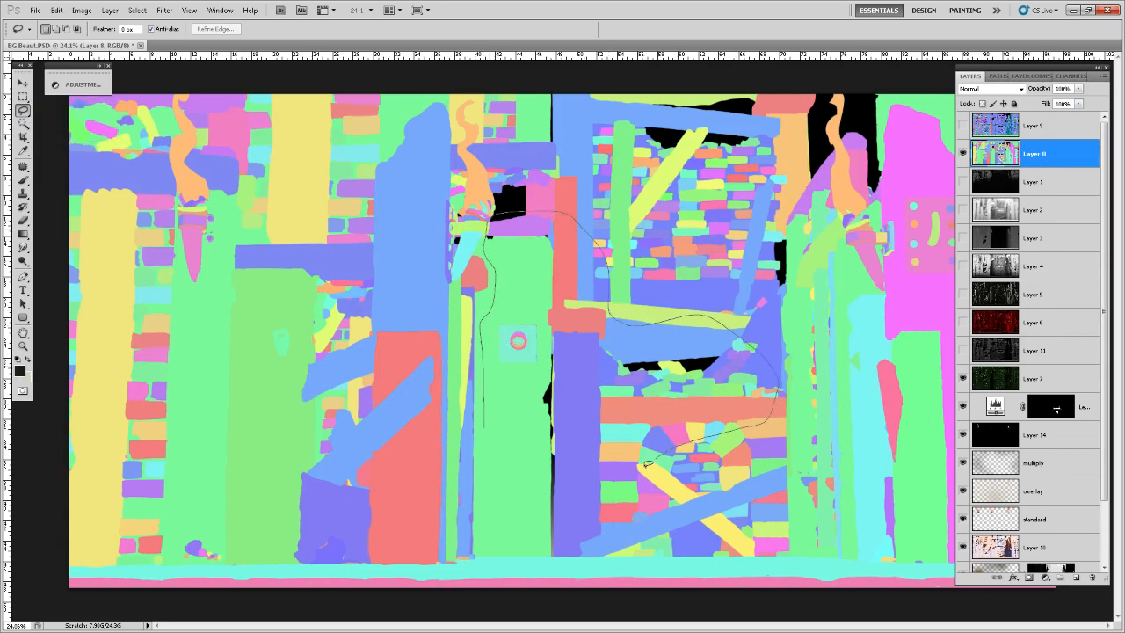
{"action": "mouse_move", "coordinate": [543, 568]}
{"action": "left_mouse_down"}
{"action": "mouse_move", "coordinate": [499, 527]}
{"action": "mouse_move", "coordinate": [483, 432]}
{"action": "left_mouse_up"}
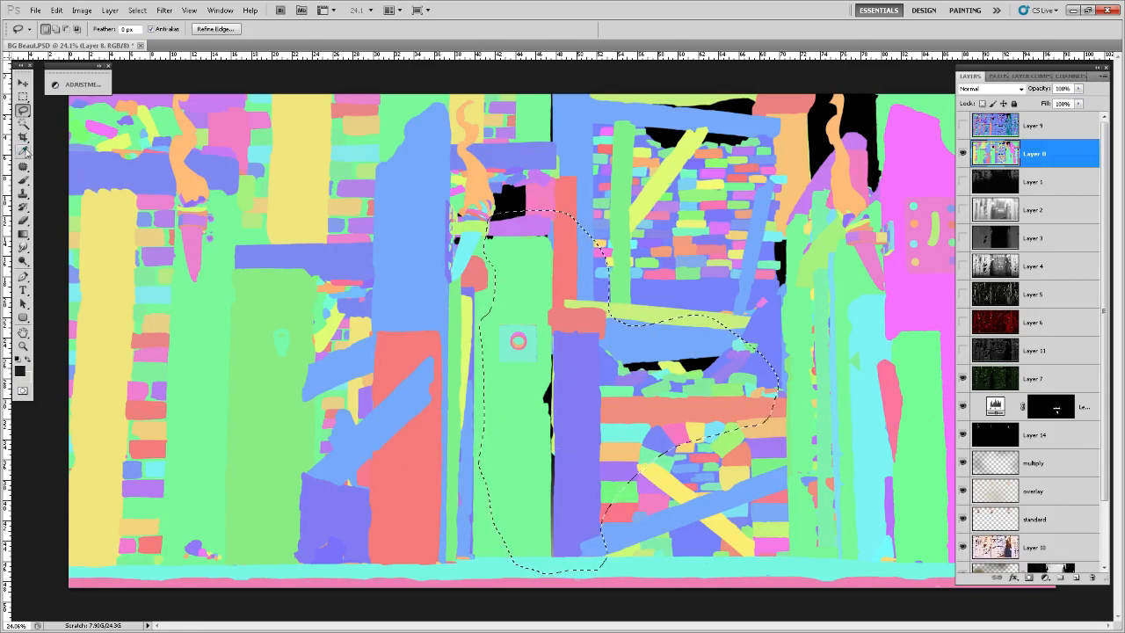
- Subtract the purple post and the green door from the selection with the Magic Wand, and hide Layer 8
{"action": "left_click_drag", "start_coordinate": [23, 123], "coordinate": [78, 134]}
{"action": "left_click", "coordinate": [578, 392], "text": "alt"}
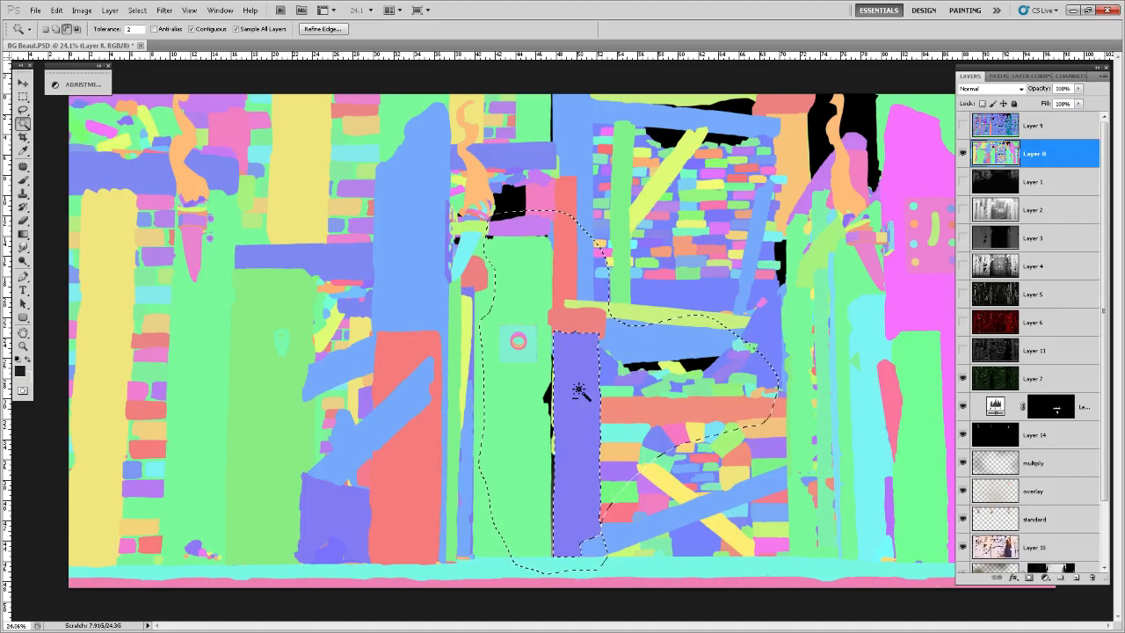
{"action": "left_click", "coordinate": [535, 464], "text": "alt"}
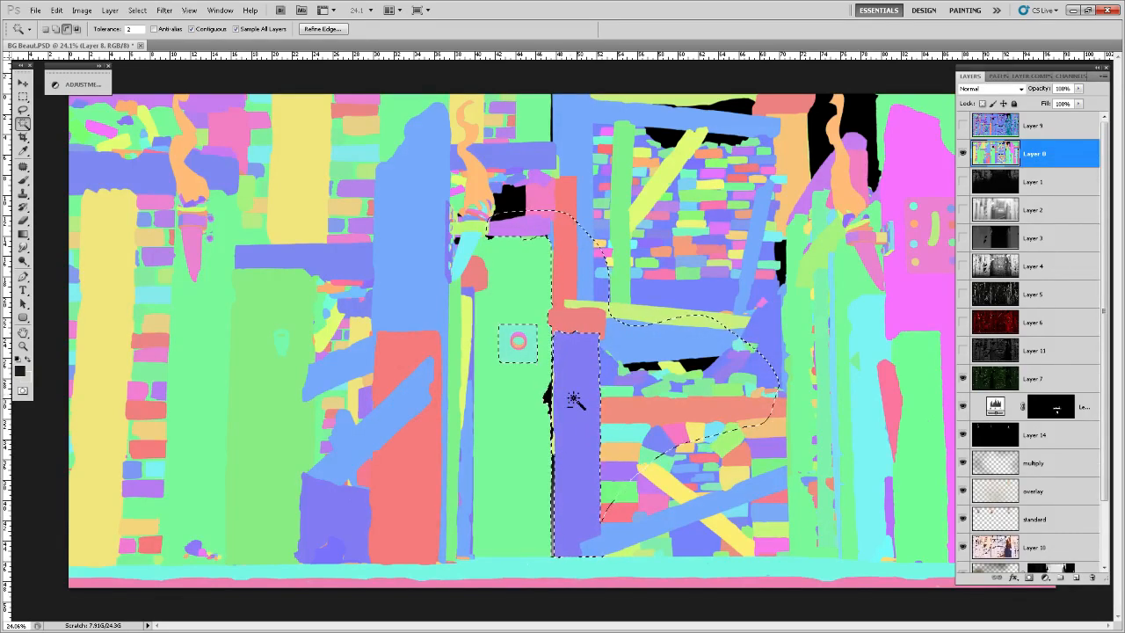
{"action": "scroll", "coordinate": [573, 400], "scroll_direction": "up", "scroll_amount": 2}
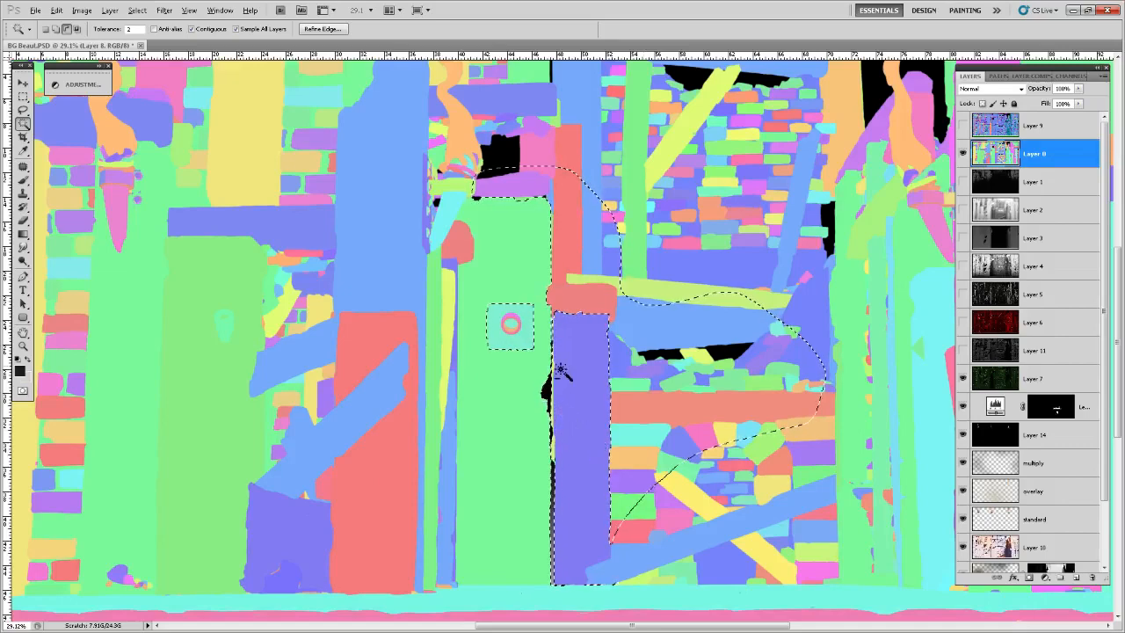
{"action": "left_click", "coordinate": [963, 154]}
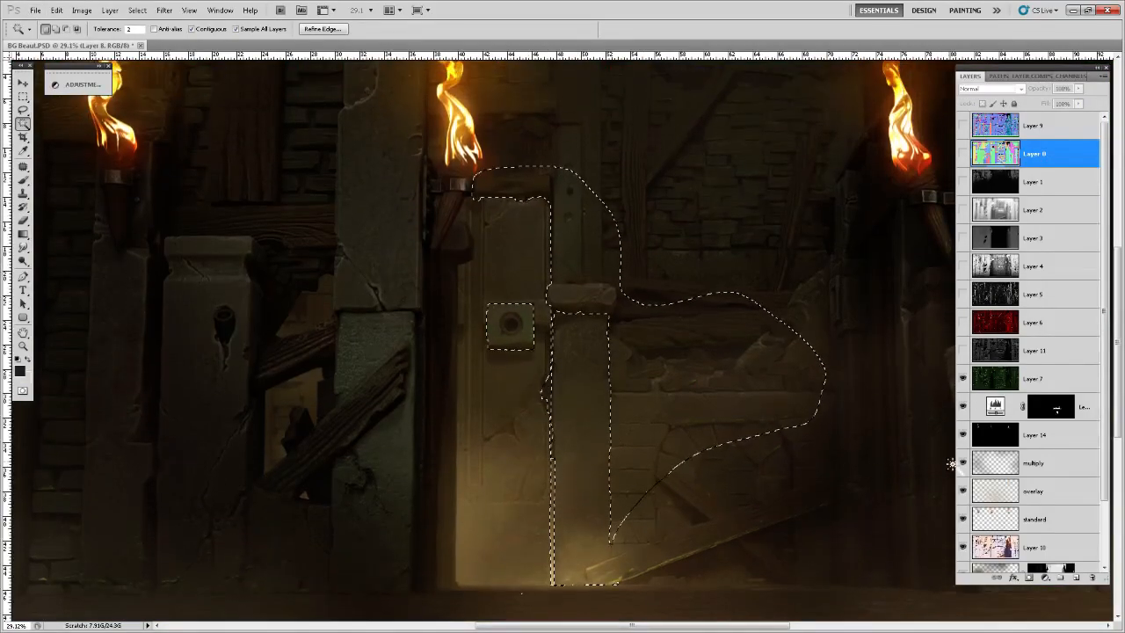
- Clear the selection and place a duplicate of Layer 0 directly above Layer 7
{"action": "scroll", "coordinate": [1042, 475], "scroll_direction": "down", "scroll_amount": 2}
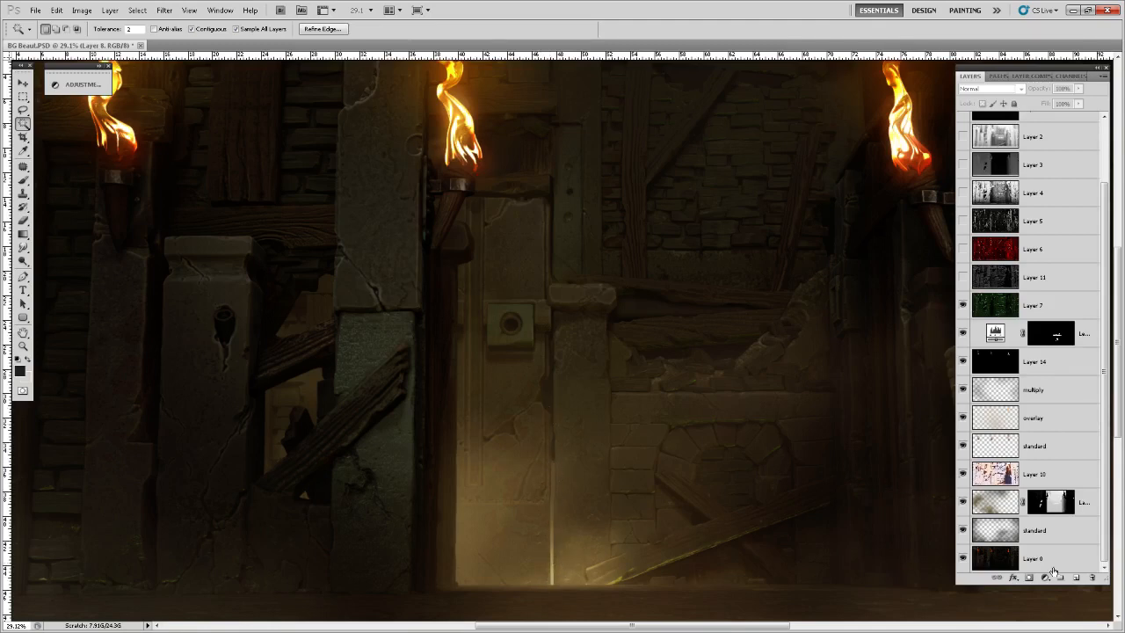
{"action": "left_click", "coordinate": [1073, 532]}
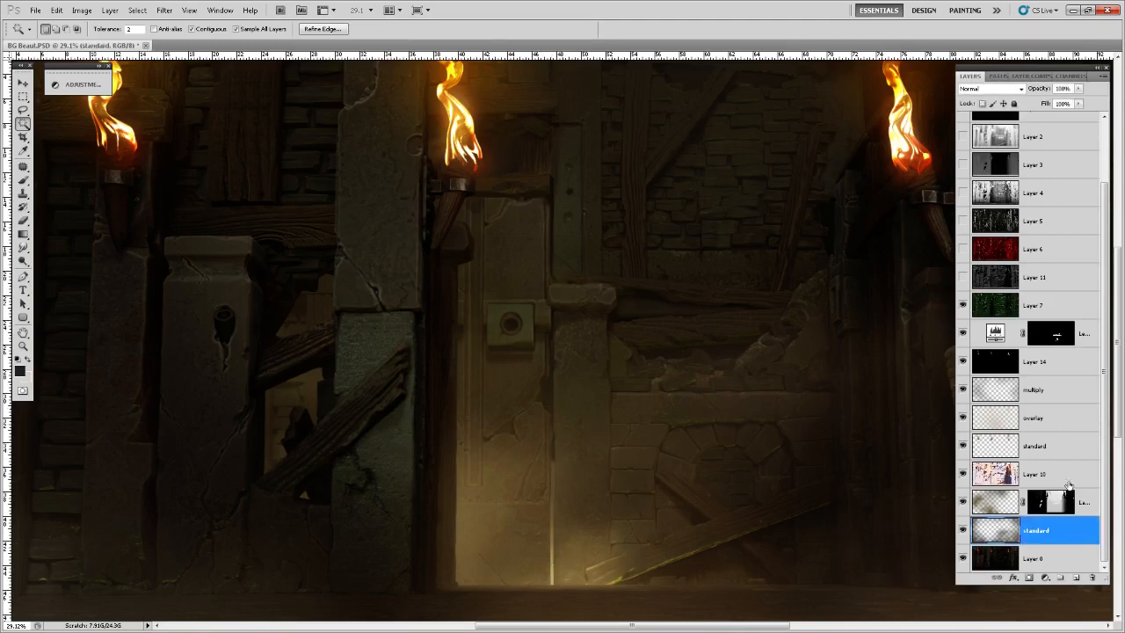
{"action": "left_click", "coordinate": [1047, 558]}
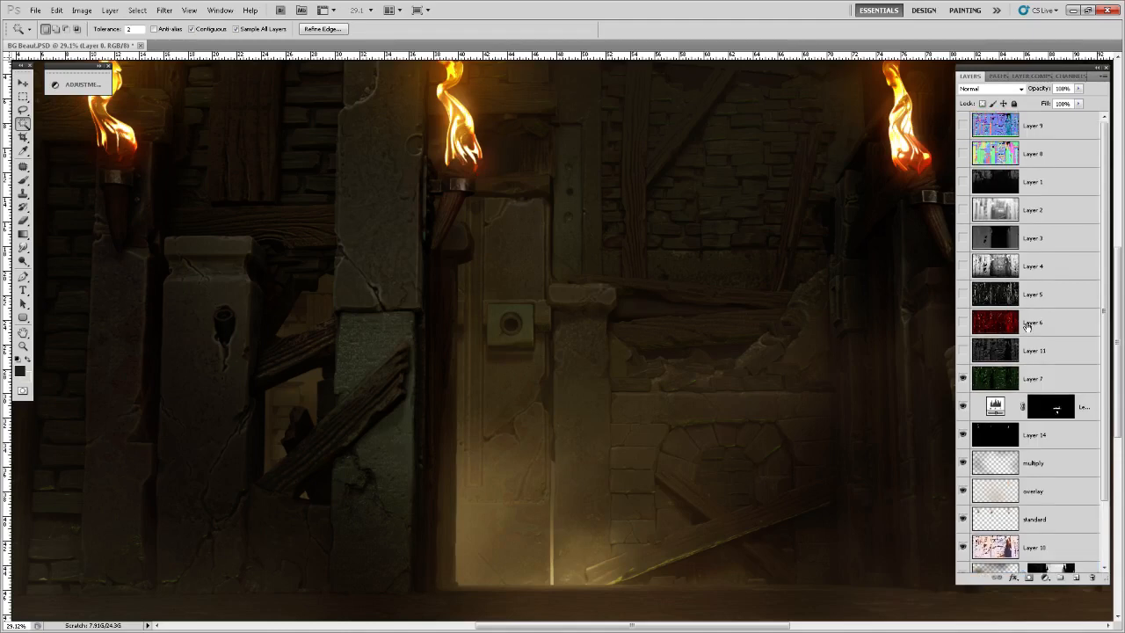
{"action": "left_click_drag", "start_coordinate": [1074, 561], "coordinate": [1052, 295]}
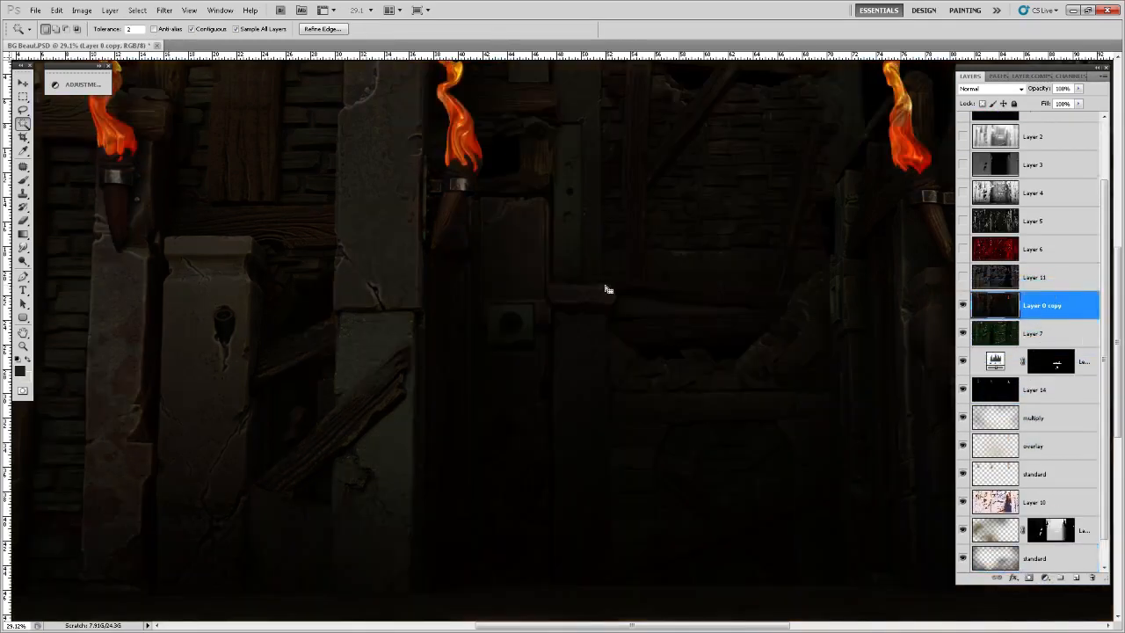
- Compare Layer 0 copy before and after the last edit to the lassoed wall area, and delete the copy
{"action": "scroll", "coordinate": [607, 435], "scroll_direction": "down", "scroll_amount": 3}
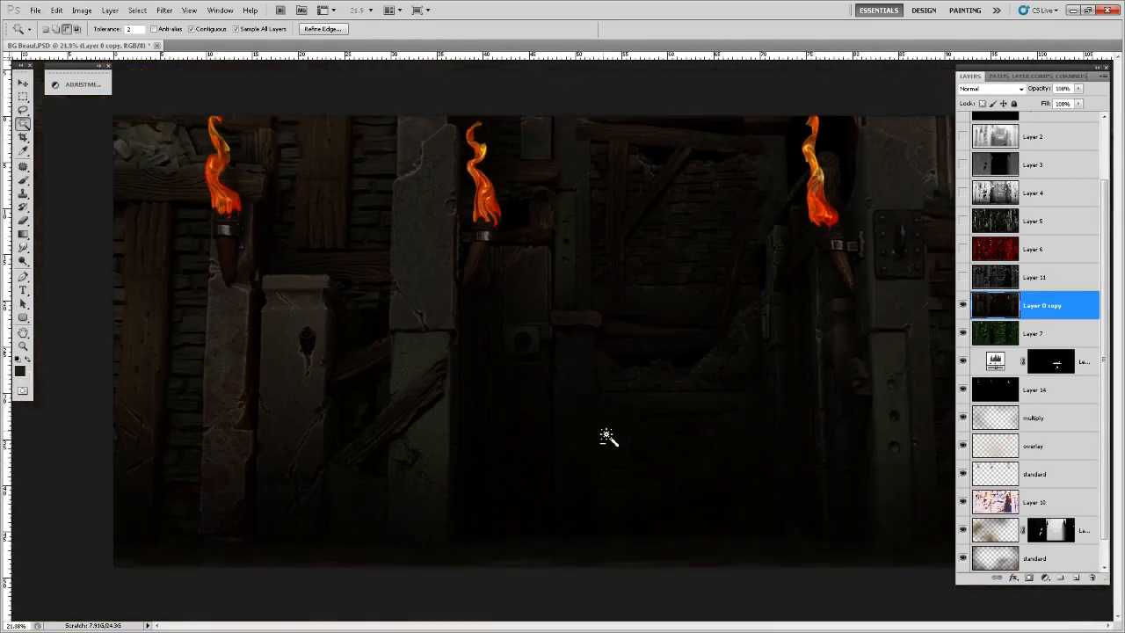
{"action": "scroll", "coordinate": [606, 435], "scroll_direction": "up", "scroll_amount": 2}
{"action": "scroll", "coordinate": [606, 435], "scroll_direction": "down", "scroll_amount": 1}
{"action": "scroll", "coordinate": [606, 433], "scroll_direction": "up", "scroll_amount": 1}
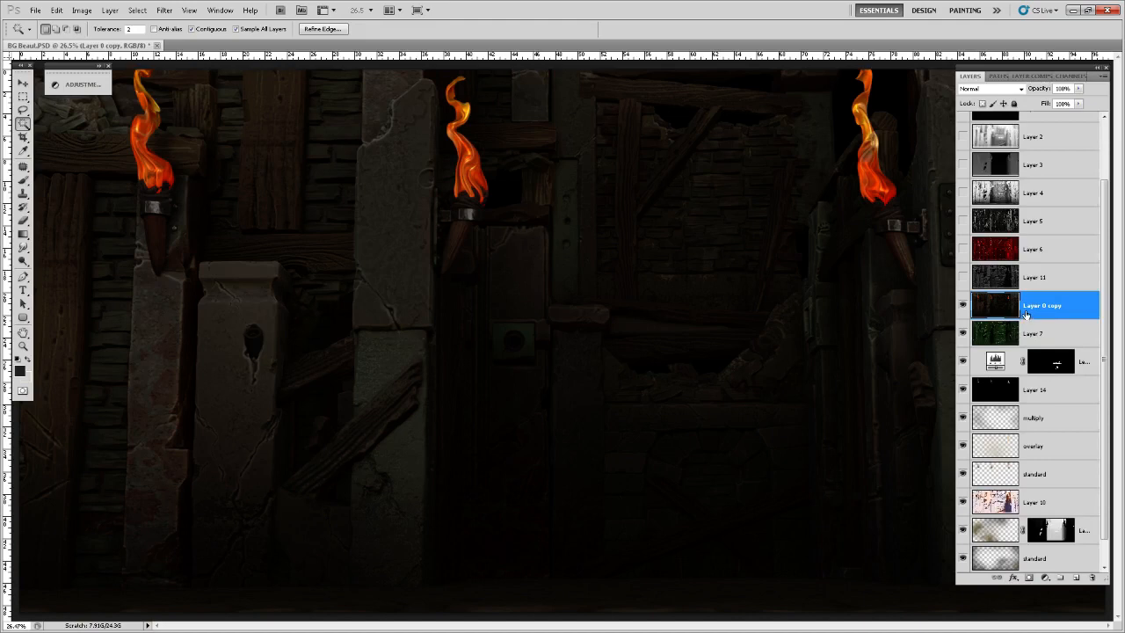
{"action": "key", "text": "ctrl+z"}
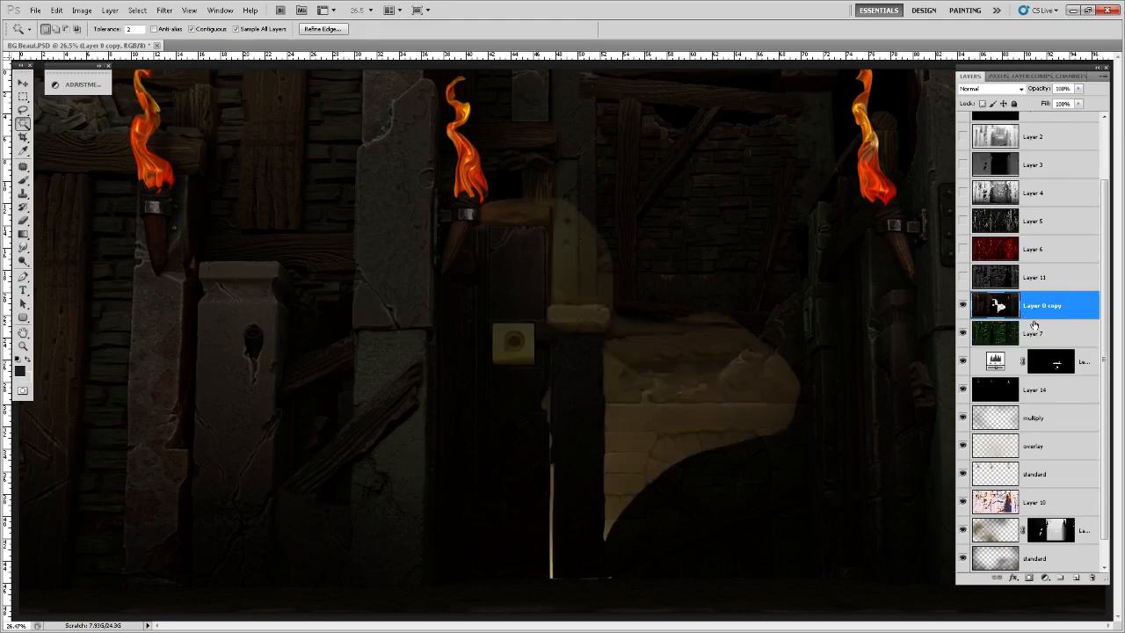
{"action": "key", "text": "ctrl+z"}
{"action": "left_click_drag", "start_coordinate": [1060, 319], "coordinate": [1091, 559]}
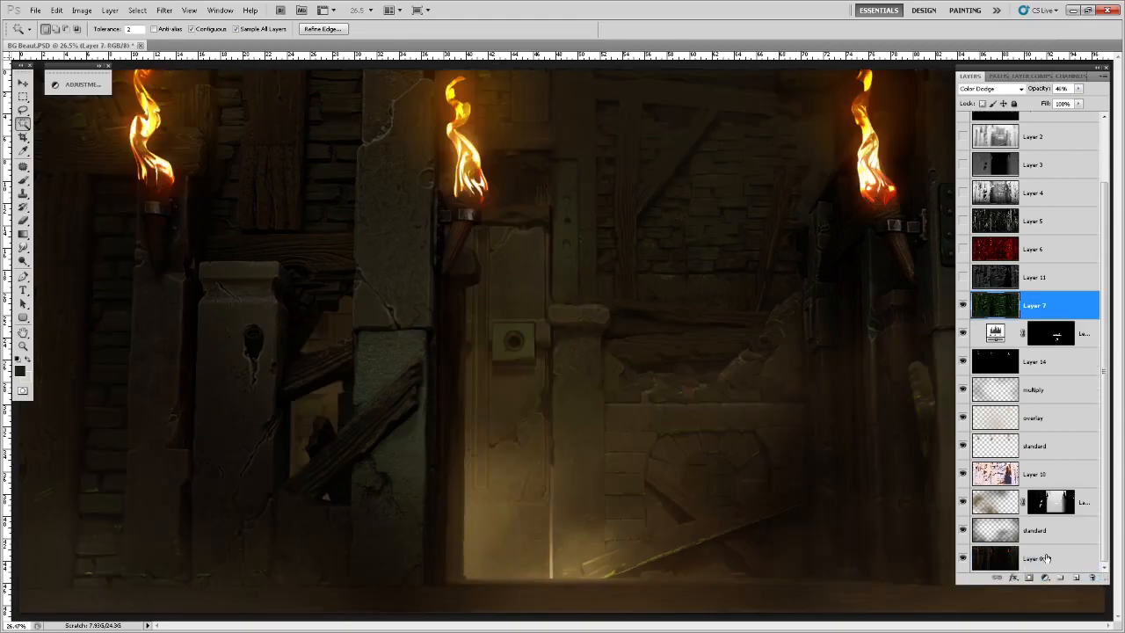
- Select the standard layer directly above Layer 0, activate the Brush, and set the foreground colour to black
{"action": "left_click", "coordinate": [1069, 536]}
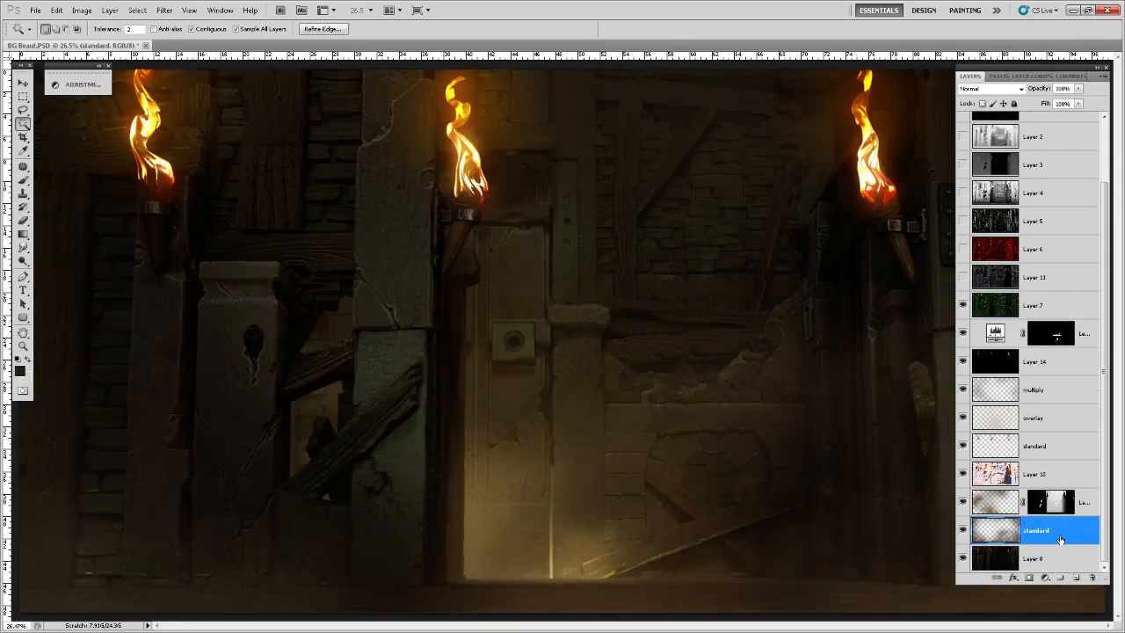
{"action": "key", "text": "b"}
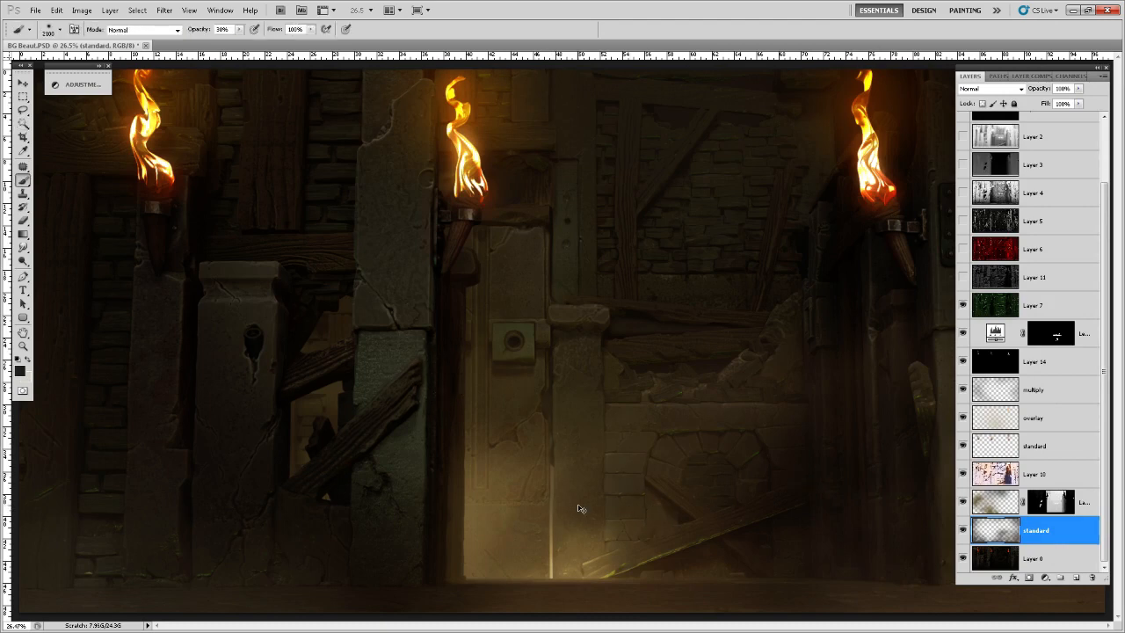
{"action": "left_click", "coordinate": [19, 370]}
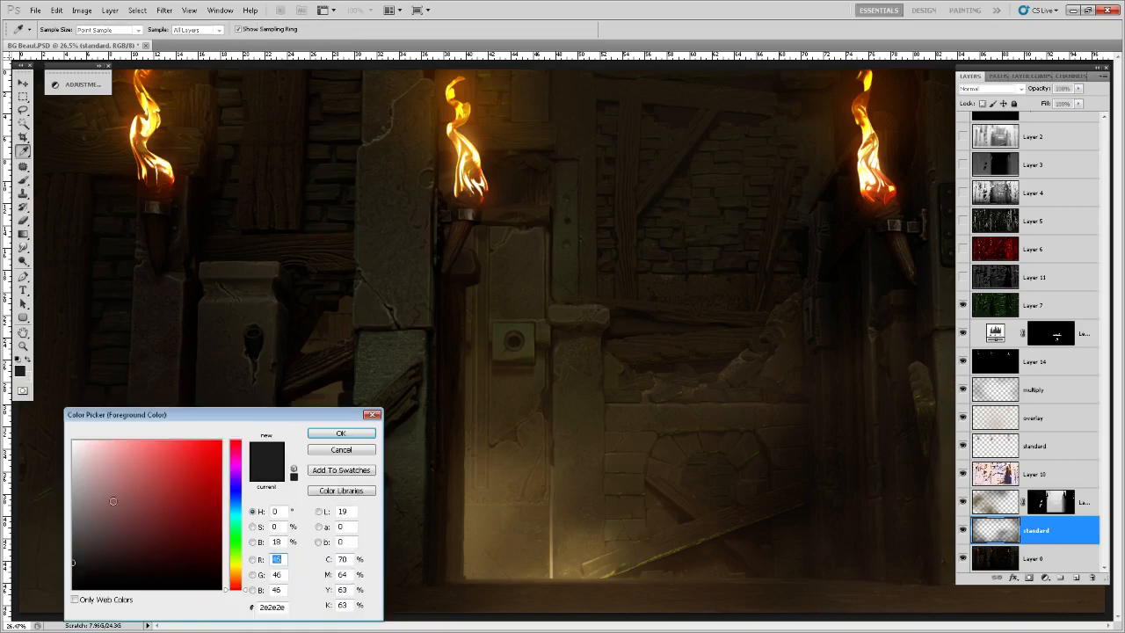
{"action": "left_click", "coordinate": [341, 433]}
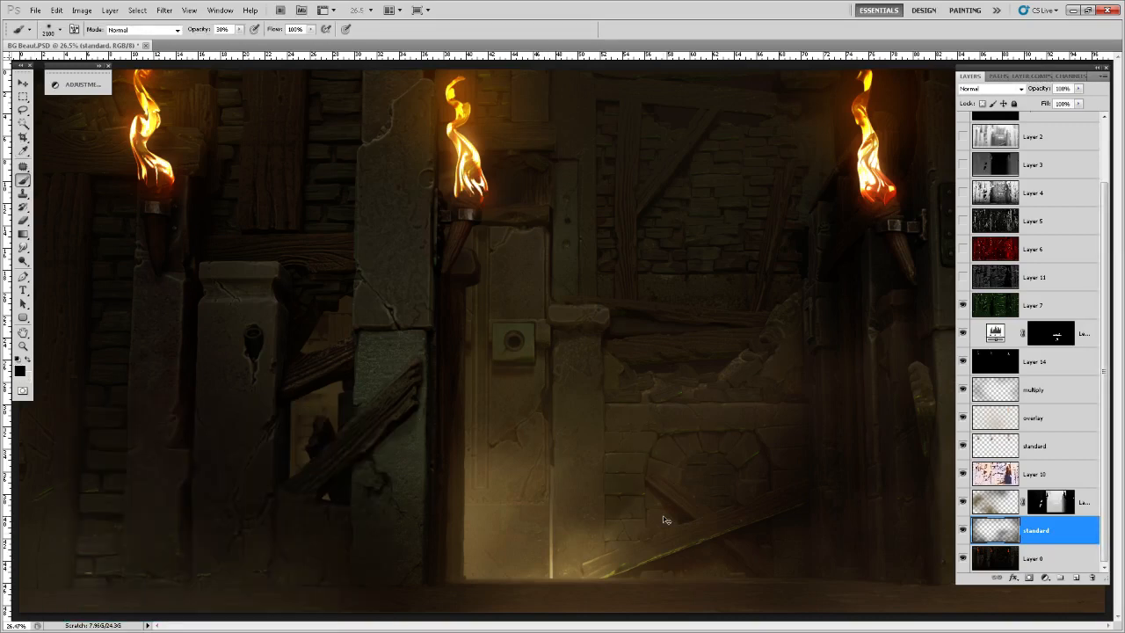
- Shrink the brush to about 250 px and darken the bright vertical gap along the door's edge on the multiply layer
{"action": "key", "text": "["}
{"action": "key", "text": "["}
{"action": "key", "text": "["}
{"action": "key", "text": "["}
{"action": "key", "text": "["}
{"action": "key", "text": "["}
{"action": "key", "text": "["}
{"action": "key", "text": "["}
{"action": "key", "text": "["}
{"action": "key", "text": "["}
{"action": "key", "text": "["}
{"action": "key", "text": "["}
{"action": "key", "text": "["}
{"action": "key", "text": "["}
{"action": "key", "text": "["}
{"action": "left_click", "coordinate": [1053, 396]}
{"action": "mouse_move", "coordinate": [550, 464]}
{"action": "left_mouse_down"}
{"action": "mouse_move", "coordinate": [551, 538]}
{"action": "mouse_move", "coordinate": [544, 435]}
{"action": "mouse_move", "coordinate": [546, 595]}
{"action": "left_mouse_up"}
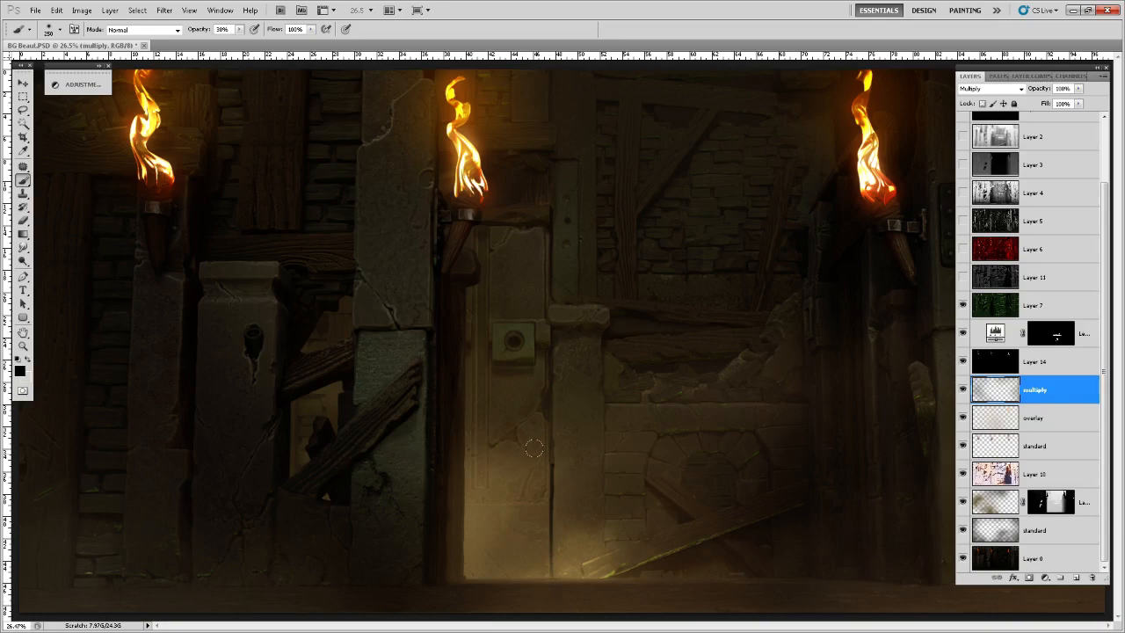
{"action": "key", "text": "]"}
{"action": "left_click_drag", "start_coordinate": [544, 459], "coordinate": [543, 455]}
- Create a new layer, place it between Layer 8 and Layer 1, and rename it standard
{"action": "left_click", "coordinate": [1062, 308]}
{"action": "scroll", "coordinate": [1062, 312], "scroll_direction": "up", "scroll_amount": 2}
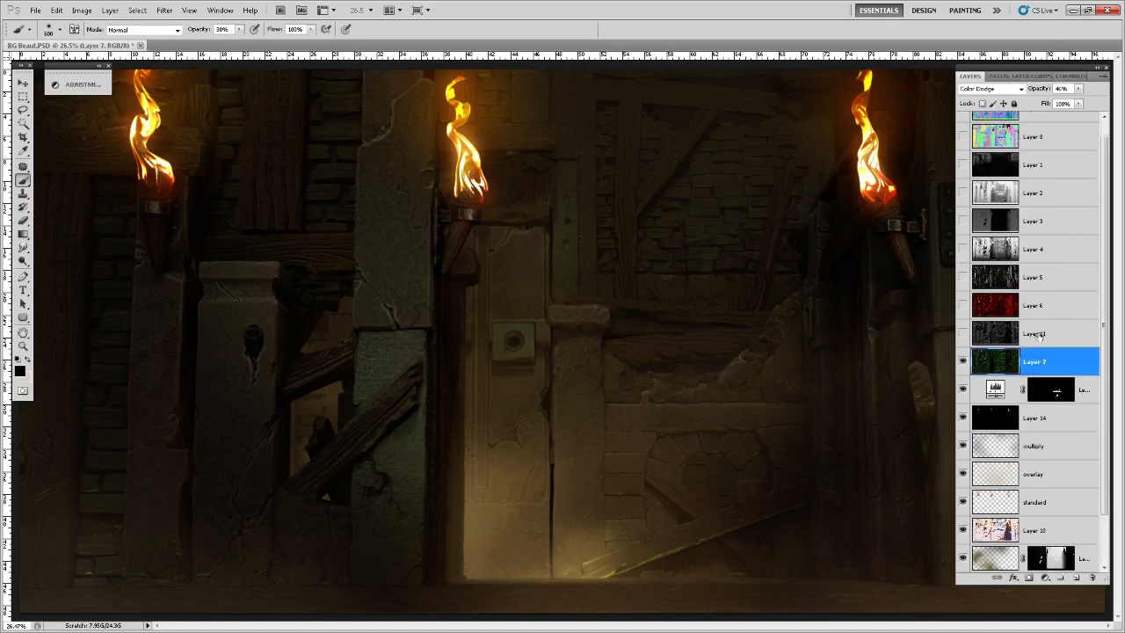
{"action": "left_click", "coordinate": [1076, 577]}
{"action": "left_click_drag", "start_coordinate": [1080, 369], "coordinate": [1055, 168]}
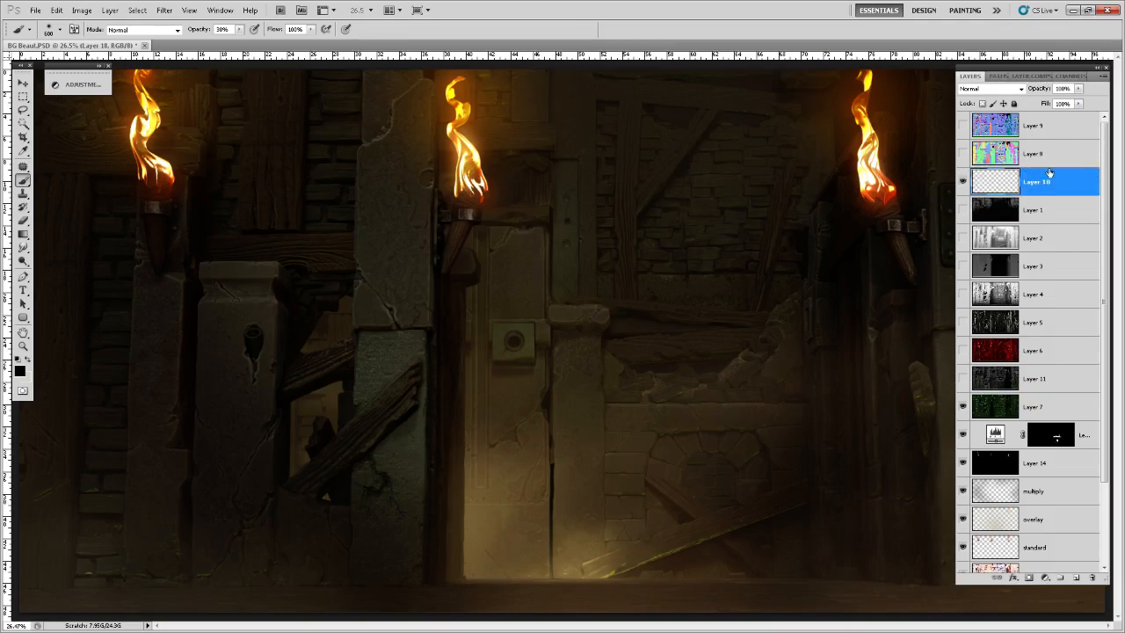
{"action": "double_click", "coordinate": [1039, 182]}
{"action": "type", "text": "standard"}
{"action": "key", "text": "Return"}
- Sample nearby door and wall colours and paint over the dark vertical gap along the door's edge on the new standard layer
{"action": "left_click", "coordinate": [561, 522], "text": "alt"}
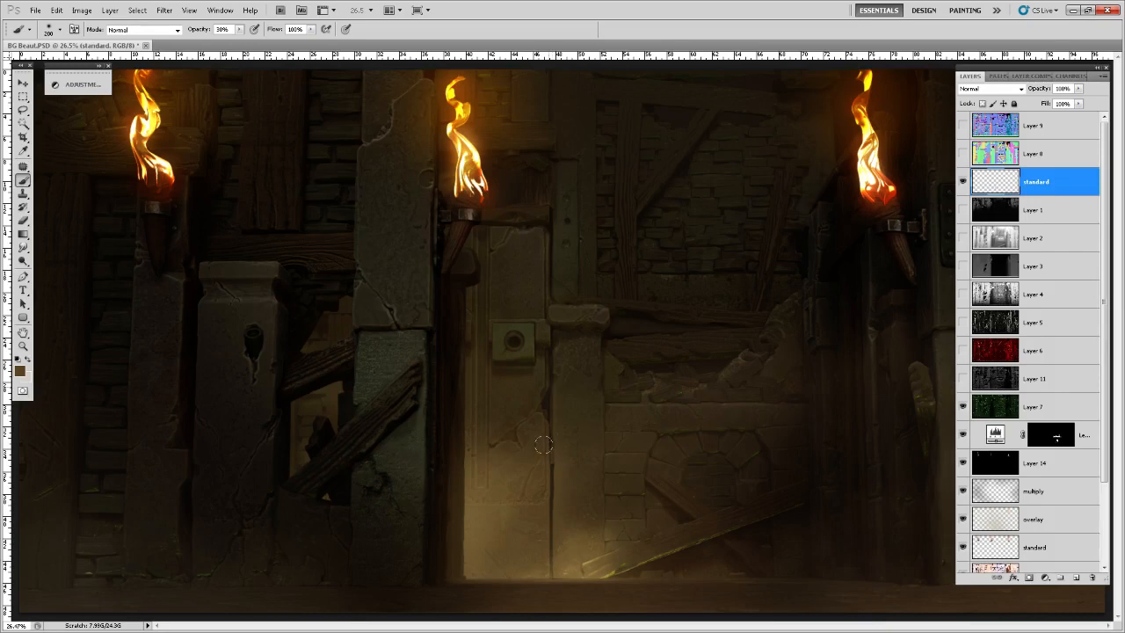
{"action": "left_click", "coordinate": [539, 384], "text": "alt"}
{"action": "left_click", "coordinate": [546, 558], "text": "alt"}
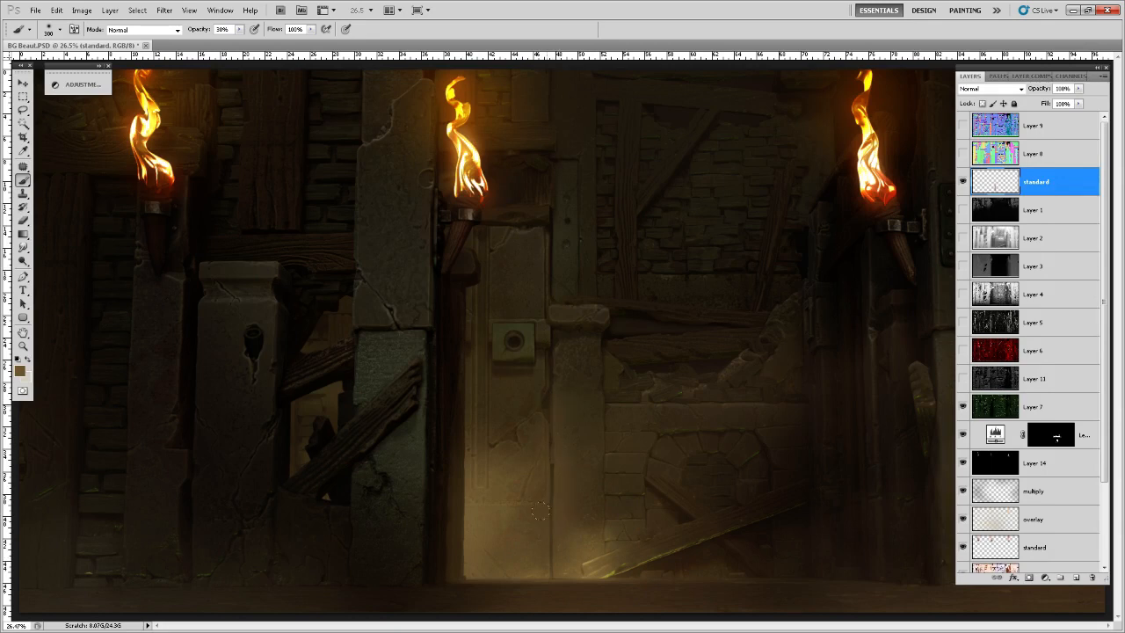
{"action": "left_click_drag", "start_coordinate": [551, 439], "coordinate": [549, 541]}
{"action": "left_click", "coordinate": [550, 445], "text": "alt"}
{"action": "left_click", "coordinate": [554, 357], "text": "alt"}
{"action": "left_click", "coordinate": [518, 559], "text": "alt"}
{"action": "left_click_drag", "start_coordinate": [591, 509], "coordinate": [594, 485]}
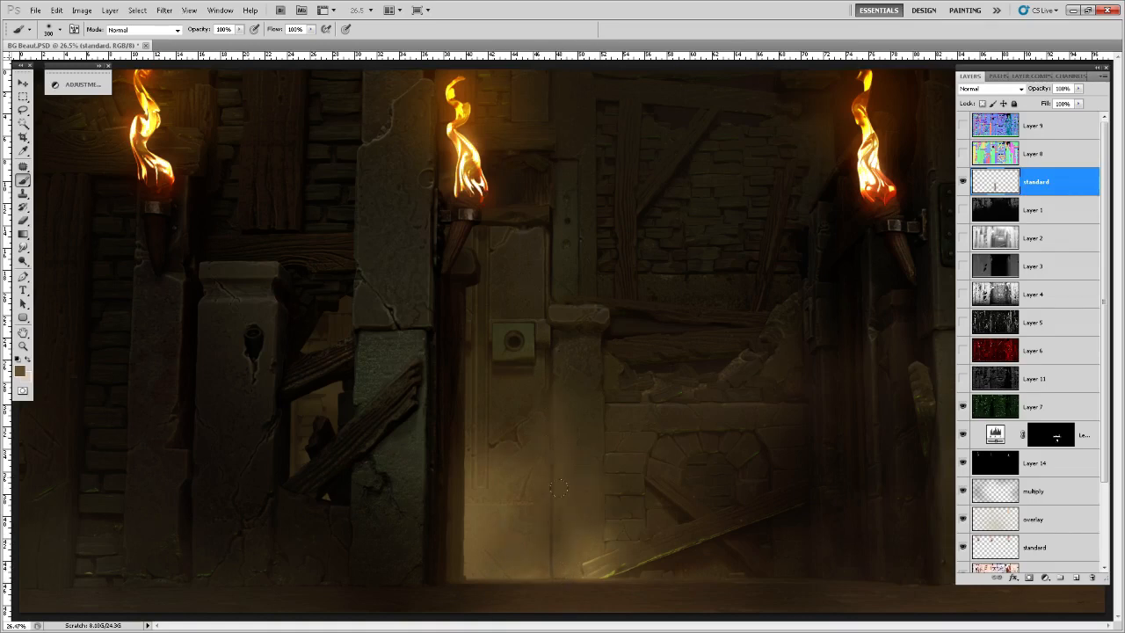
{"action": "left_click", "coordinate": [592, 512], "text": "alt"}
- Switch to the Eraser with a textured block-shaped 175 px tip and erase excess paint along the pillar beside the door
{"action": "key", "text": "e"}
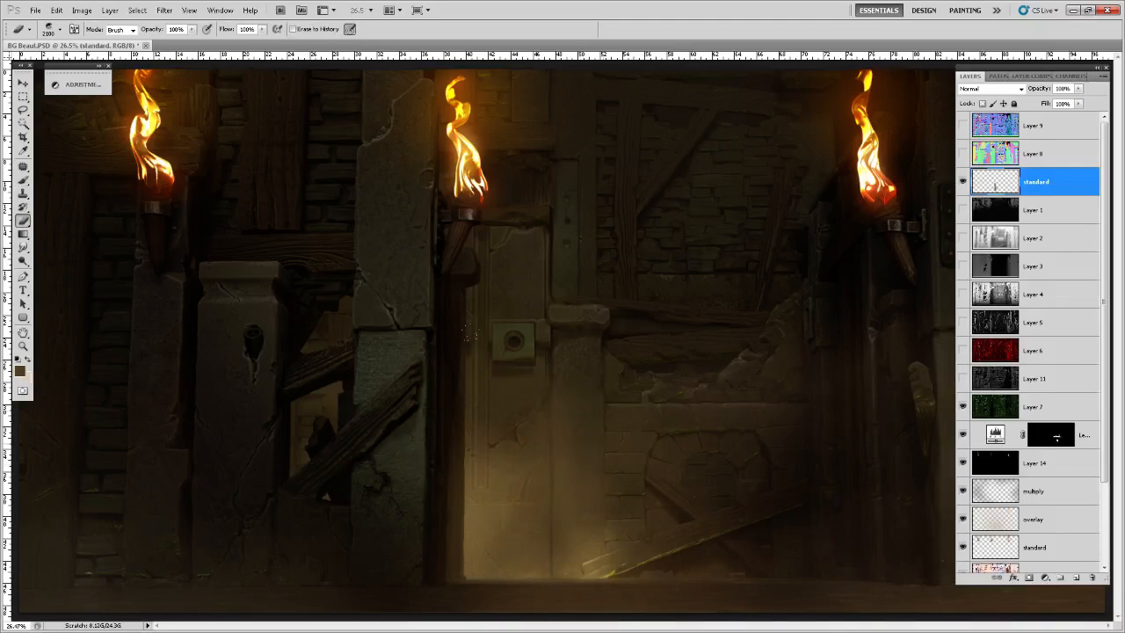
{"action": "right_click", "coordinate": [608, 370]}
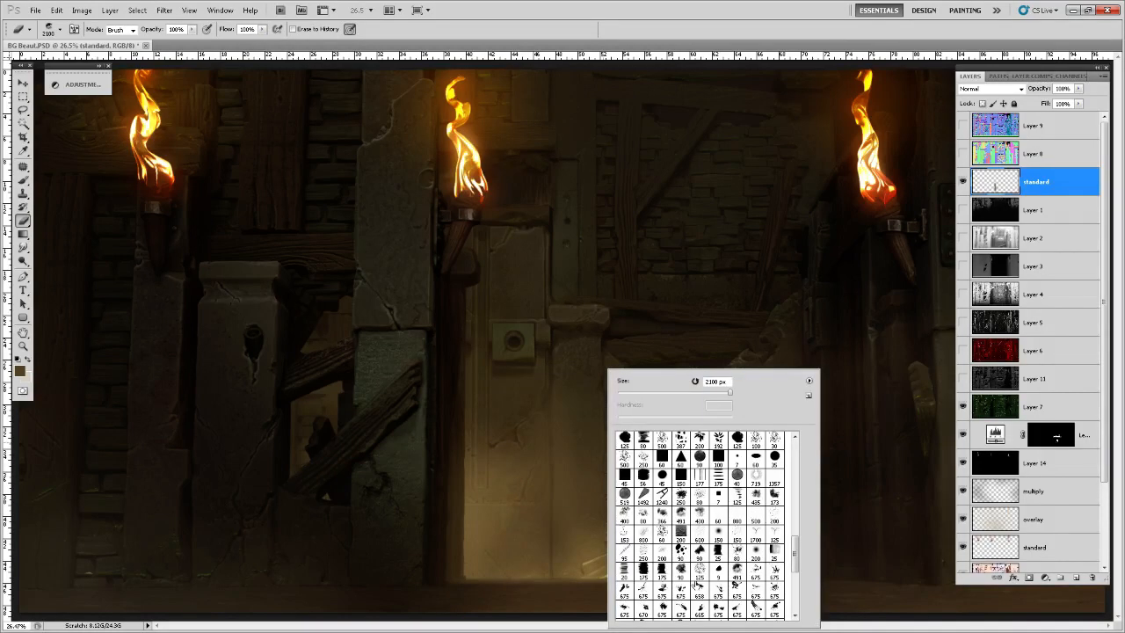
{"action": "left_click", "coordinate": [662, 570]}
{"action": "left_click", "coordinate": [578, 482]}
{"action": "key", "text": "bracketright"}
{"action": "key", "text": "bracketright"}
{"action": "key", "text": "bracketright"}
{"action": "key", "text": "bracketright"}
{"action": "mouse_move", "coordinate": [604, 281]}
{"action": "left_mouse_down"}
{"action": "mouse_move", "coordinate": [601, 520]}
{"action": "mouse_move", "coordinate": [592, 385]}
{"action": "mouse_move", "coordinate": [581, 461]}
{"action": "mouse_move", "coordinate": [585, 340]}
{"action": "mouse_move", "coordinate": [566, 458]}
{"action": "mouse_move", "coordinate": [528, 449]}
{"action": "mouse_move", "coordinate": [531, 528]}
{"action": "mouse_move", "coordinate": [519, 522]}
{"action": "mouse_move", "coordinate": [531, 542]}
{"action": "mouse_move", "coordinate": [631, 479]}
{"action": "mouse_move", "coordinate": [593, 527]}
{"action": "left_mouse_up"}
{"action": "key", "text": "bracketleft"}
{"action": "key", "text": "bracketleft"}
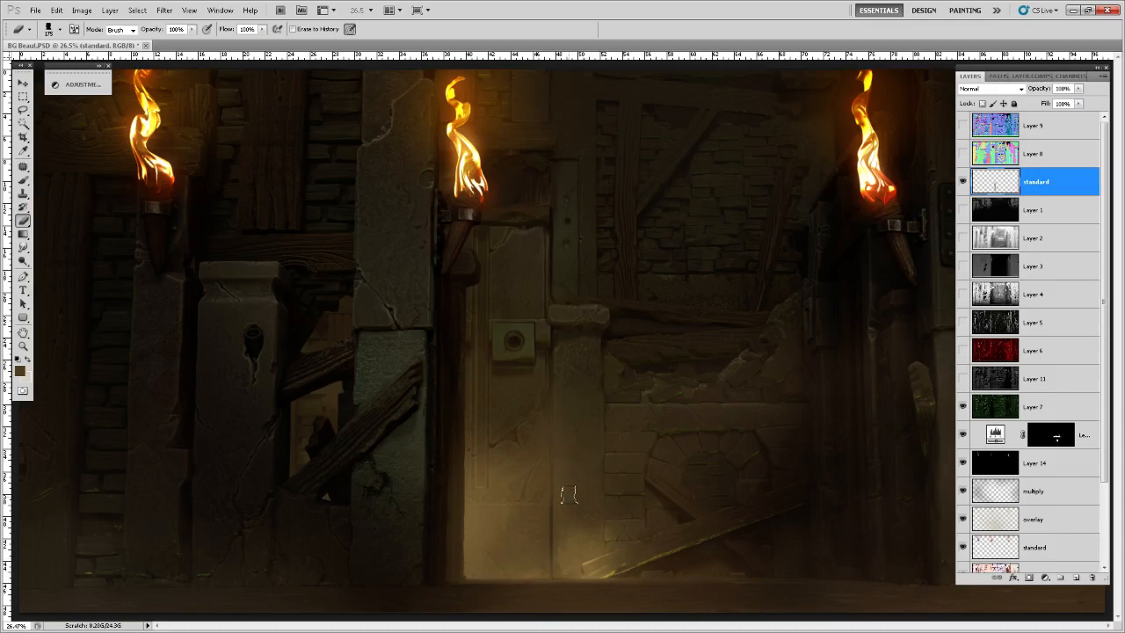
- Shrink the Brush to about 50 px and touch up the remaining seam beside the door with sampled wall colours
{"action": "key", "text": "b"}
{"action": "key", "text": "bracketleft"}
{"action": "key", "text": "bracketleft"}
{"action": "key", "text": "bracketleft"}
{"action": "key", "text": "bracketleft"}
{"action": "key", "text": "bracketleft"}
{"action": "key", "text": "bracketleft"}
{"action": "key", "text": "bracketleft"}
{"action": "key", "text": "bracketleft"}
{"action": "key", "text": "bracketleft"}
{"action": "key", "text": "bracketleft"}
{"action": "key", "text": "bracketleft"}
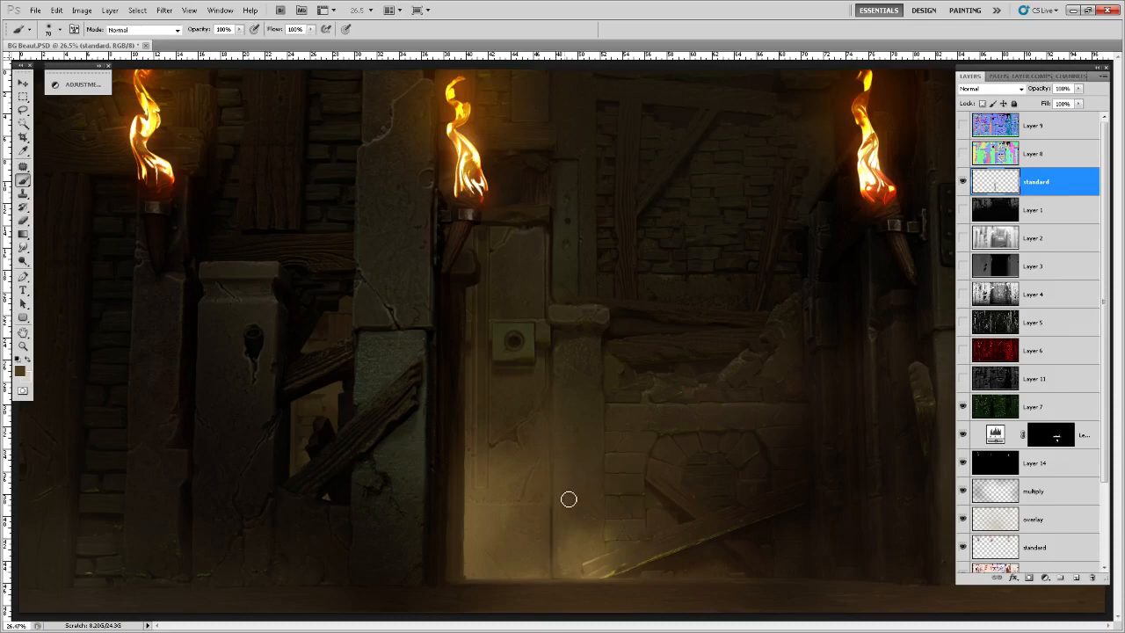
{"action": "left_click", "coordinate": [550, 403], "text": "alt"}
{"action": "left_click", "coordinate": [568, 567], "text": "alt"}
{"action": "key", "text": "e"}
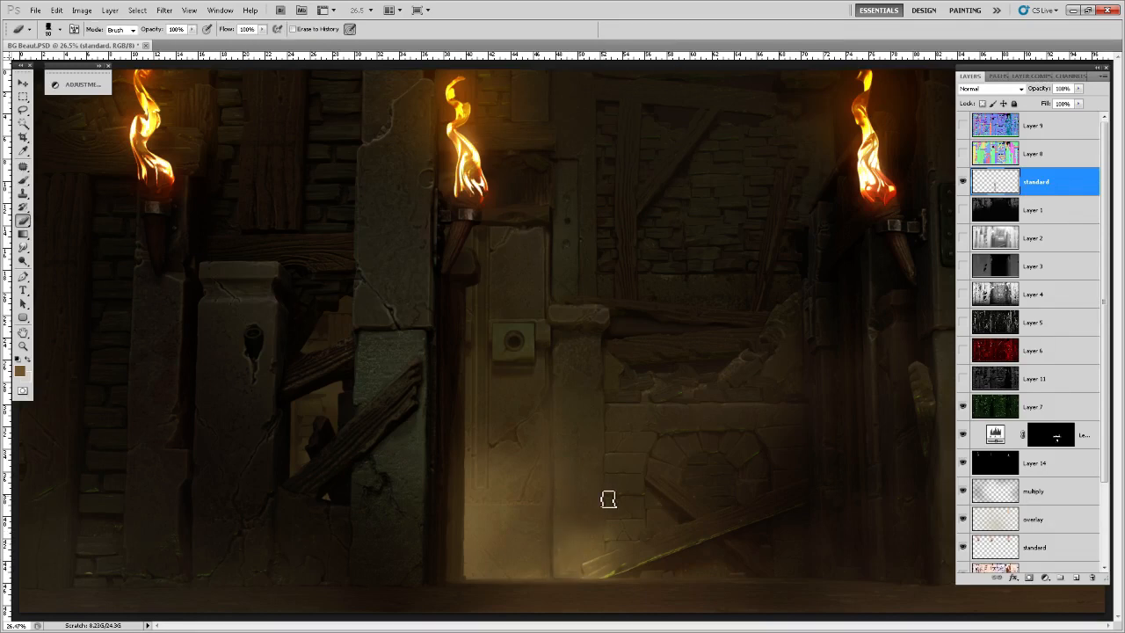
{"action": "key", "text": "b"}
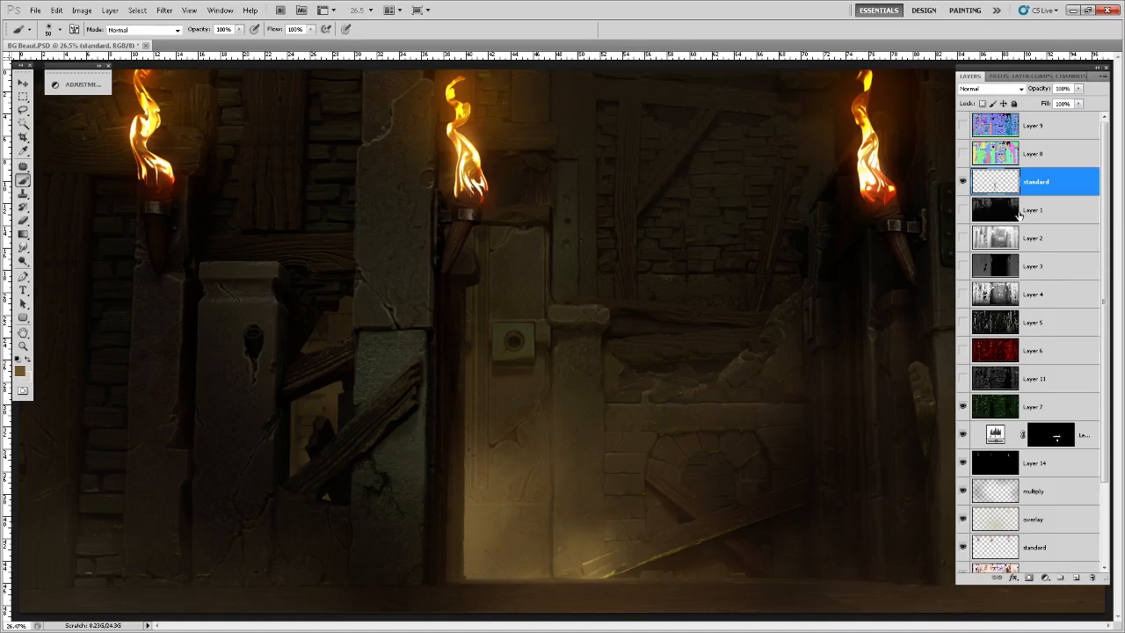
- Move the painted standard layer down the stack so it sits directly above Layer 7
{"action": "scroll", "coordinate": [1016, 343], "scroll_direction": "down", "scroll_amount": 2}
{"action": "left_click_drag", "start_coordinate": [1055, 128], "coordinate": [1057, 374]}
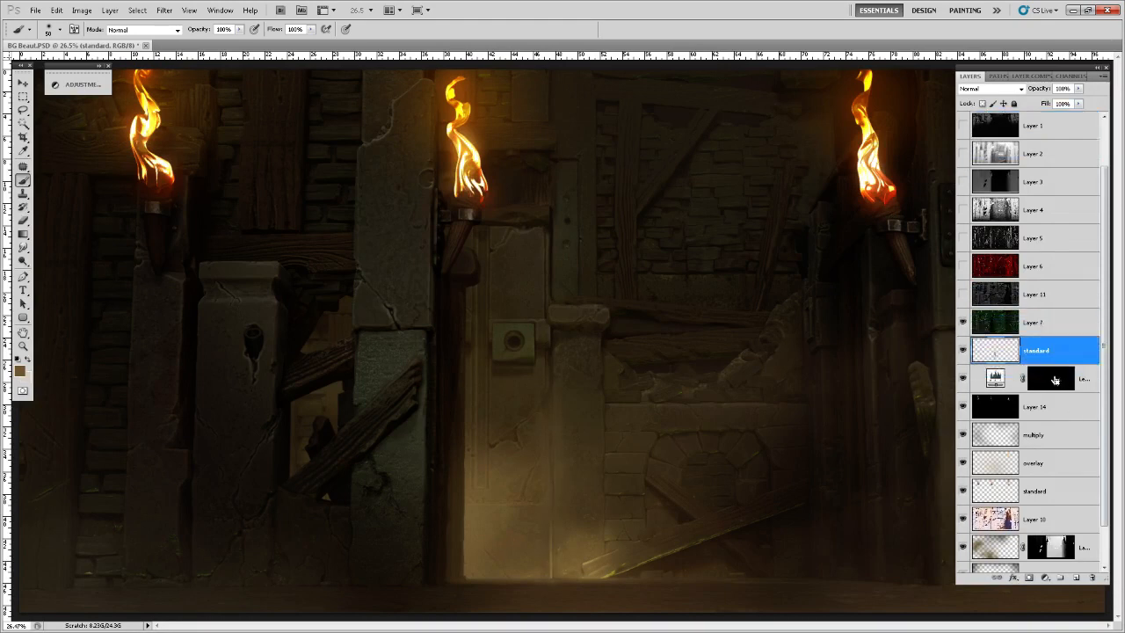
{"action": "scroll", "coordinate": [1067, 183], "scroll_direction": "up", "scroll_amount": 2}
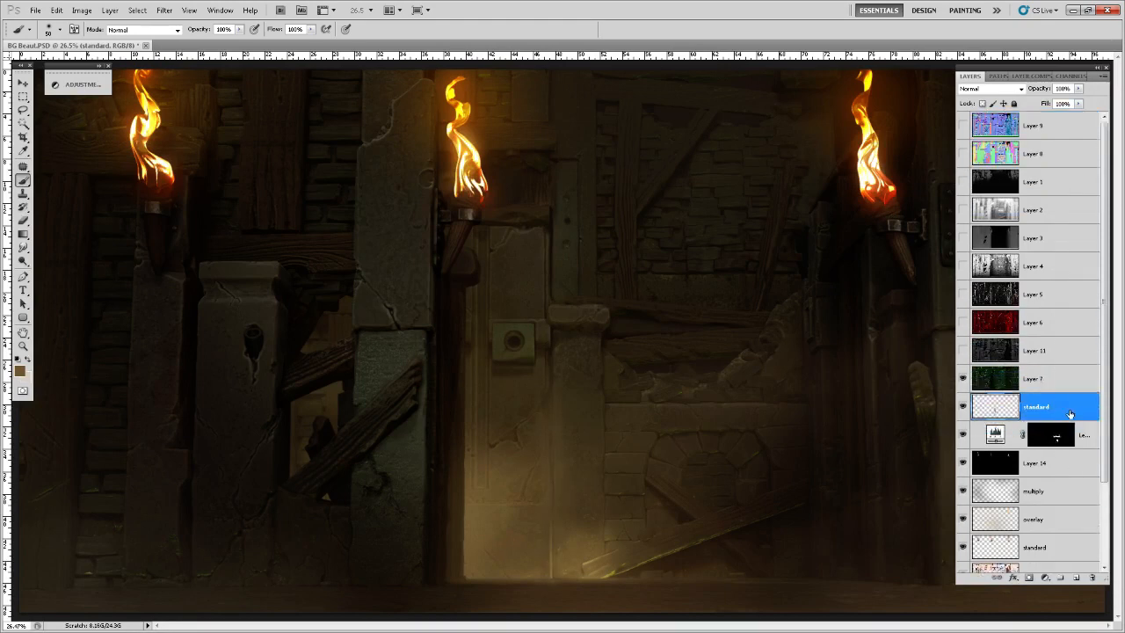
{"action": "left_click_drag", "start_coordinate": [1072, 410], "coordinate": [1082, 372]}
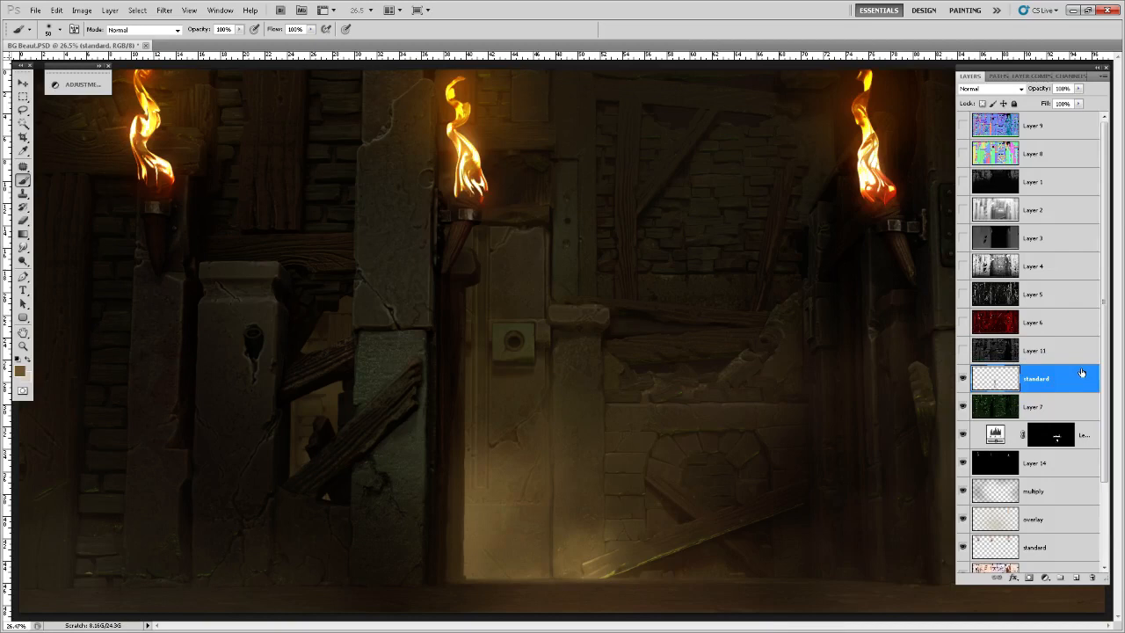
- Examine the whole composition at several zoom levels to judge the painted-over door gap and overall lighting
{"action": "left_click", "coordinate": [1055, 437], "text": "ctrl"}
{"action": "key", "text": "ctrl+d"}
{"action": "scroll", "coordinate": [621, 381], "scroll_direction": "down", "scroll_amount": 3}
{"action": "scroll", "coordinate": [620, 378], "scroll_direction": "up", "scroll_amount": 2}
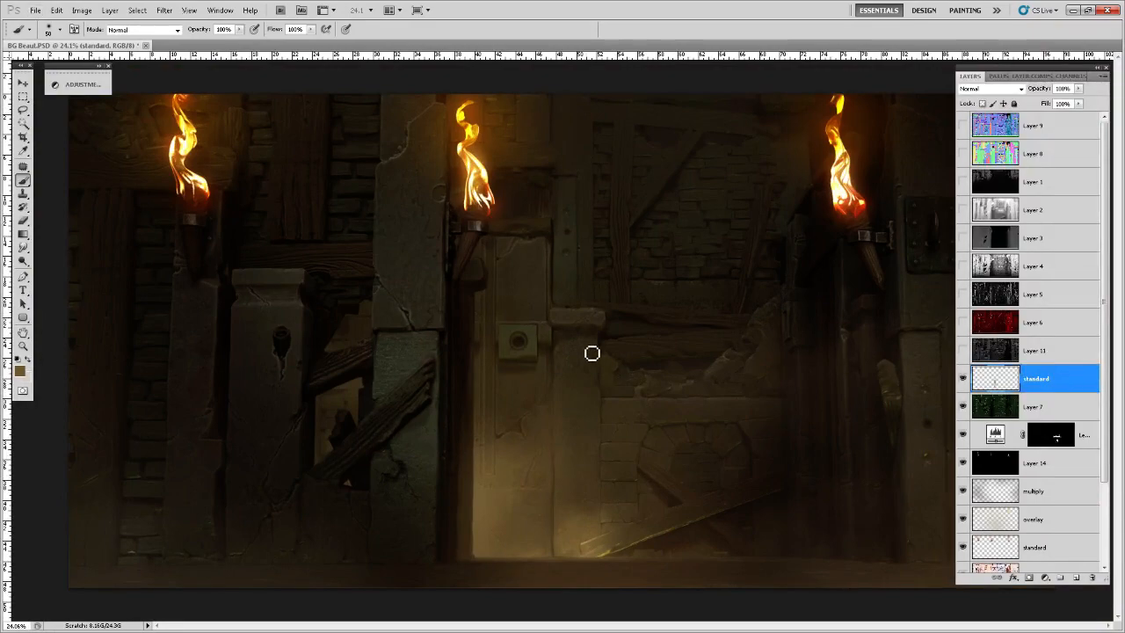
{"action": "scroll", "coordinate": [593, 351], "scroll_direction": "down", "scroll_amount": 2}
{"action": "scroll", "coordinate": [596, 336], "scroll_direction": "up", "scroll_amount": 1}
{"action": "scroll", "coordinate": [596, 336], "scroll_direction": "down", "scroll_amount": 2}
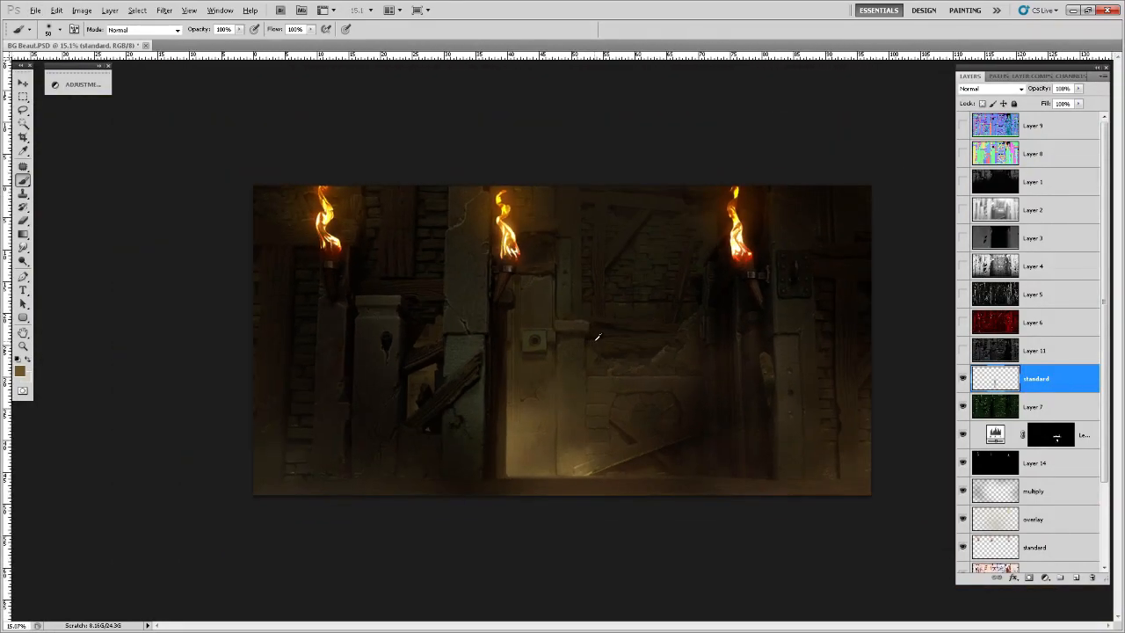
{"action": "scroll", "coordinate": [597, 337], "scroll_direction": "up", "scroll_amount": 1}
{"action": "scroll", "coordinate": [597, 337], "scroll_direction": "up", "scroll_amount": 1}
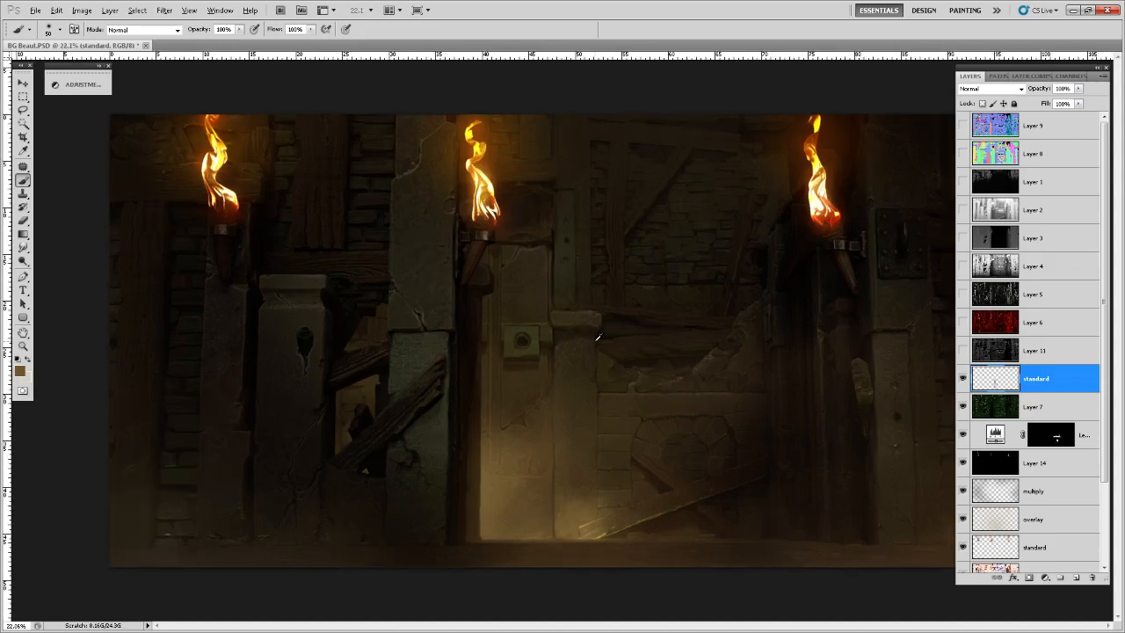
{"action": "scroll", "coordinate": [597, 337], "scroll_direction": "down", "scroll_amount": 1}
{"action": "scroll", "coordinate": [596, 336], "scroll_direction": "up", "scroll_amount": 1}
{"action": "key", "text": "alt"}
{"action": "scroll", "coordinate": [675, 367], "scroll_direction": "up", "scroll_amount": 1}
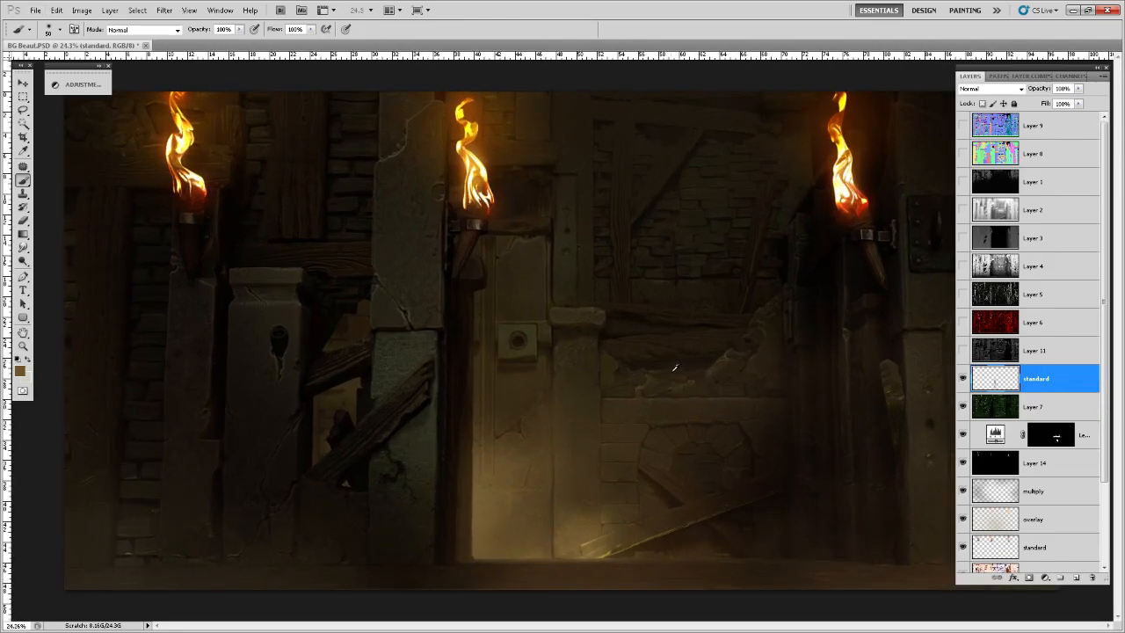
{"action": "scroll", "coordinate": [622, 387], "scroll_direction": "down", "scroll_amount": 1}
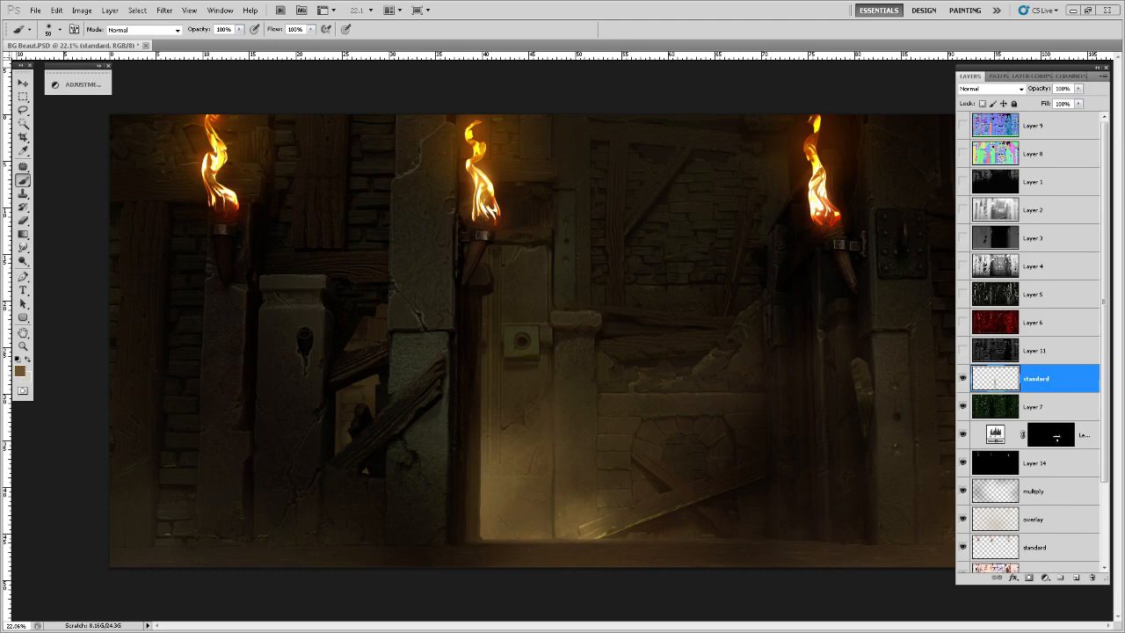
- Show the Mortal Kombat (2021) film still in the browser as a lighting reference, and move its window off the painting
{"action": "left_click_drag", "start_coordinate": [0, 113], "coordinate": [561, 121]}
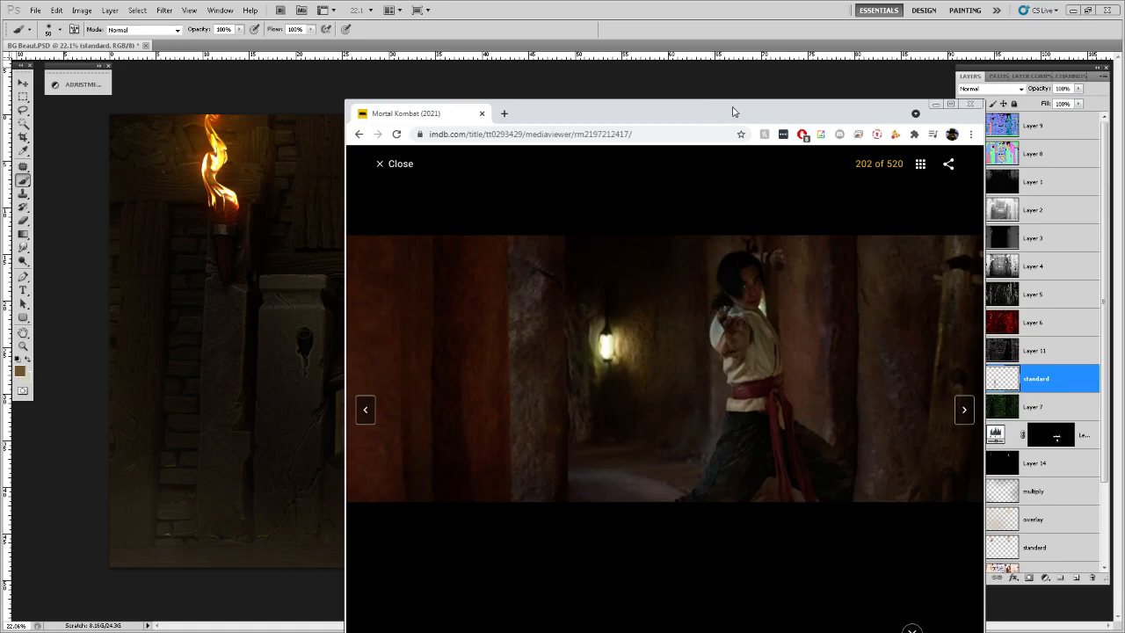
{"action": "left_click_drag", "start_coordinate": [733, 112], "coordinate": [156, 92]}
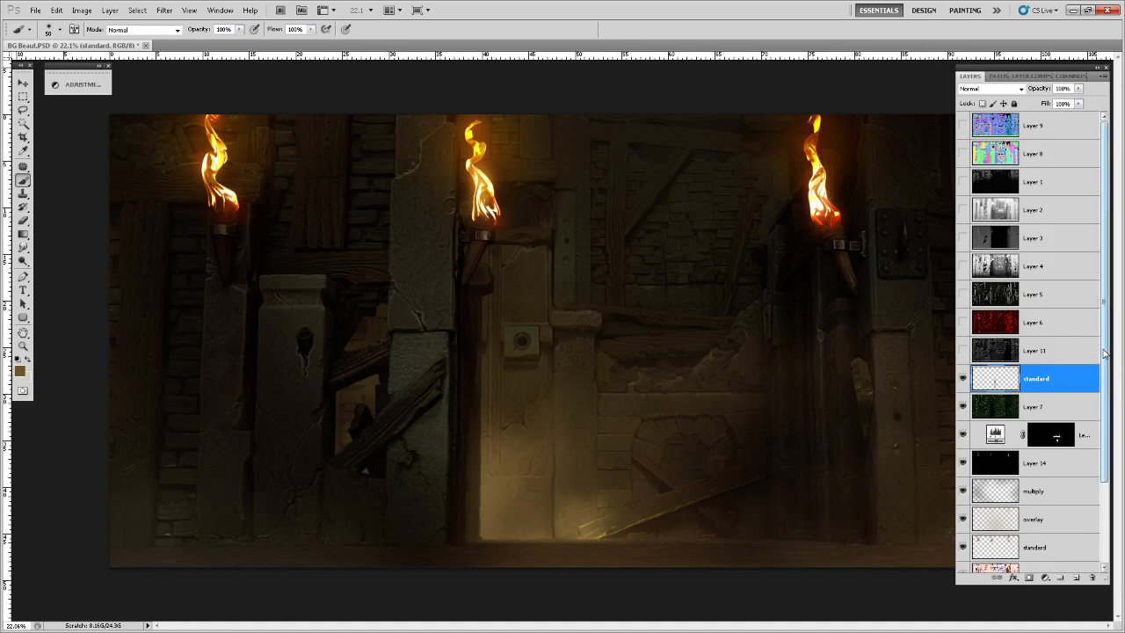
{"action": "key", "text": "v"}
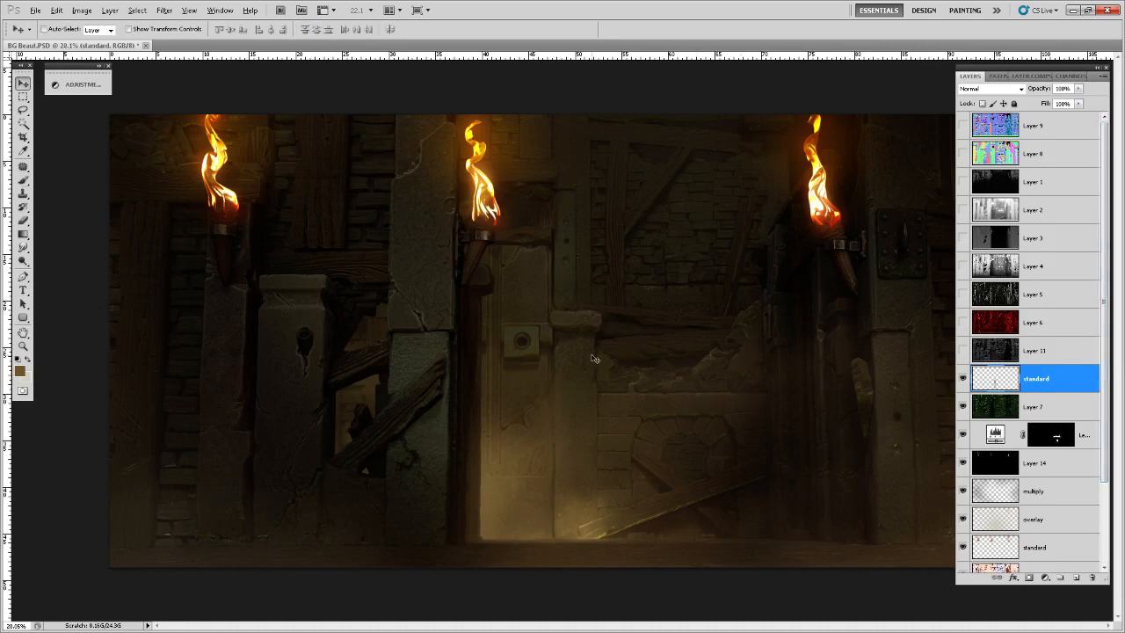
{"action": "scroll", "coordinate": [596, 359], "scroll_direction": "up", "scroll_amount": 1}
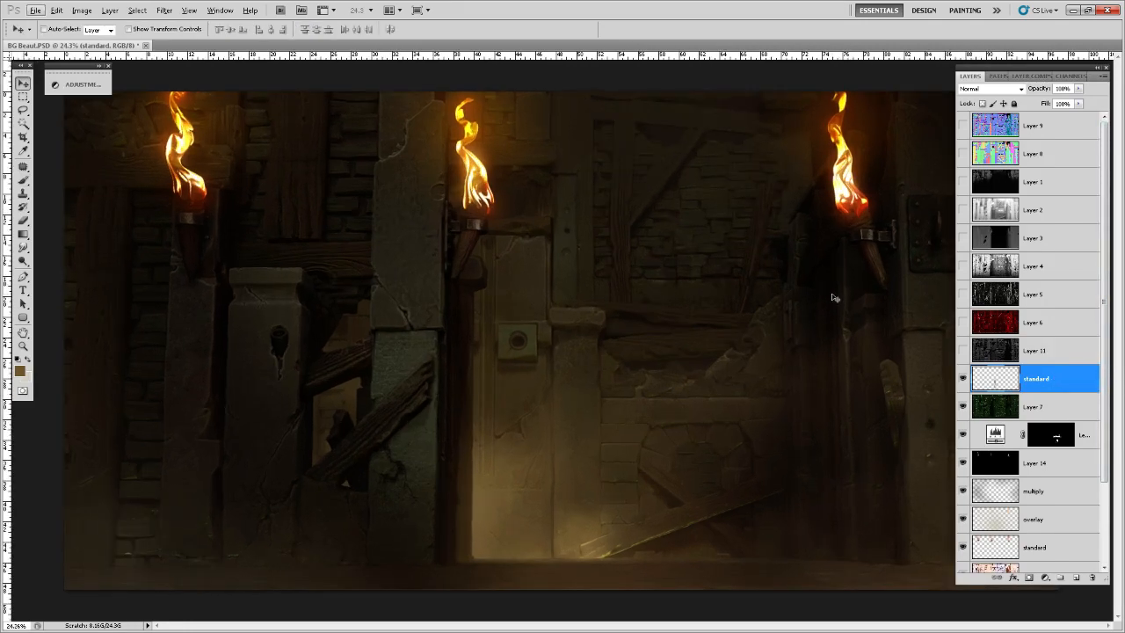
{"action": "key", "text": "b"}
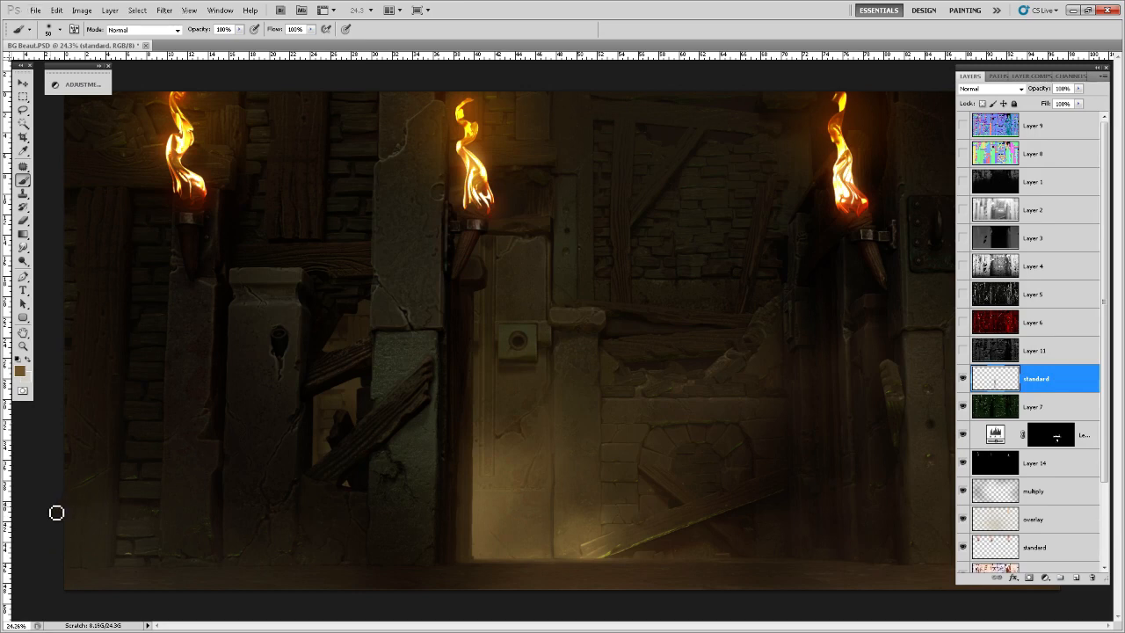
{"action": "key", "text": "v"}
{"action": "key", "text": "b"}
- Add a Levels adjustment layer above the standard layer and set its midtone input to 0.76 to darken the scene
{"action": "key", "text": "period"}
{"action": "left_click", "coordinate": [1046, 578]}
{"action": "left_click", "coordinate": [1065, 392]}
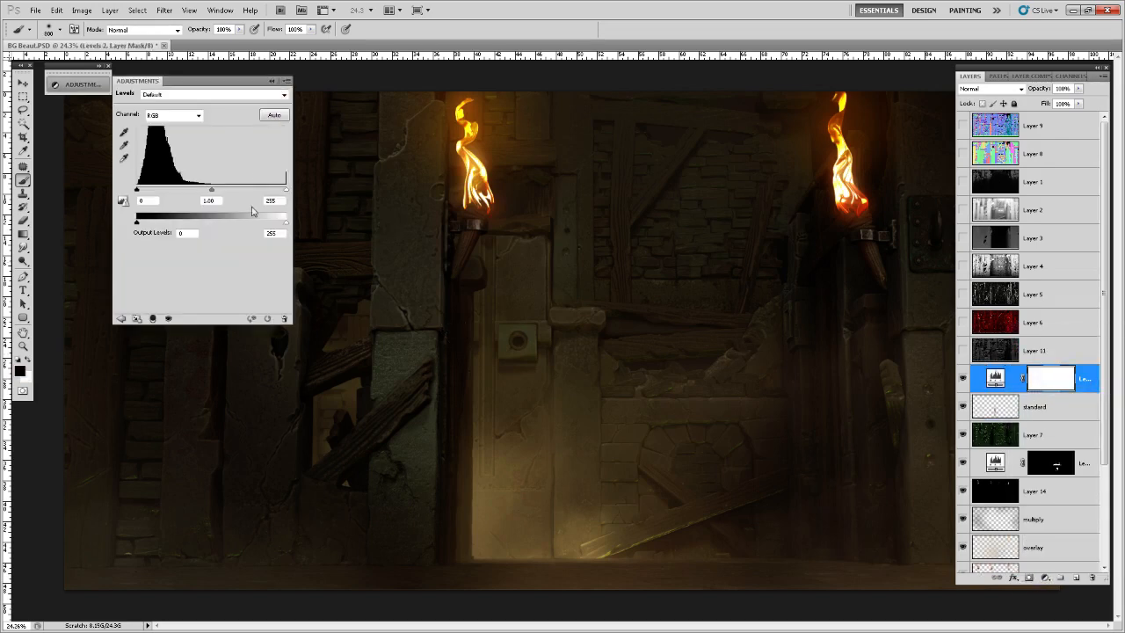
{"action": "left_click_drag", "start_coordinate": [211, 191], "coordinate": [225, 191]}
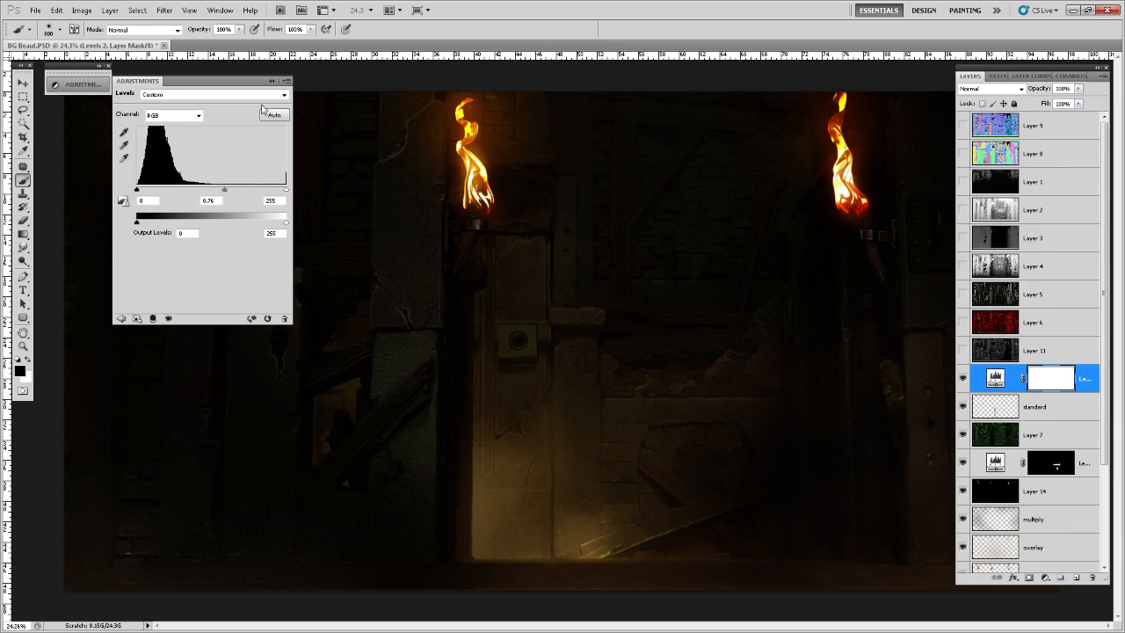
{"action": "left_click", "coordinate": [271, 80]}
- Review the darkened scene at several zoom levels and compare it with the new Levels layer hidden and shown
{"action": "scroll", "coordinate": [434, 312], "scroll_direction": "down", "scroll_amount": 2}
{"action": "scroll", "coordinate": [434, 312], "scroll_direction": "down", "scroll_amount": 2}
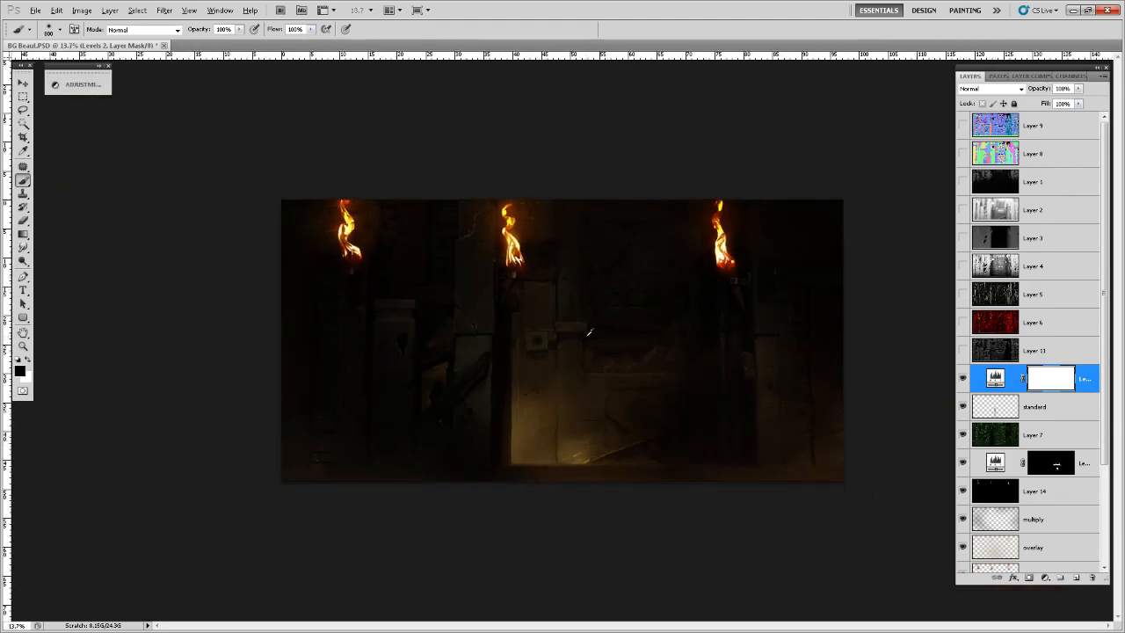
{"action": "scroll", "coordinate": [728, 450], "scroll_direction": "up", "scroll_amount": 2}
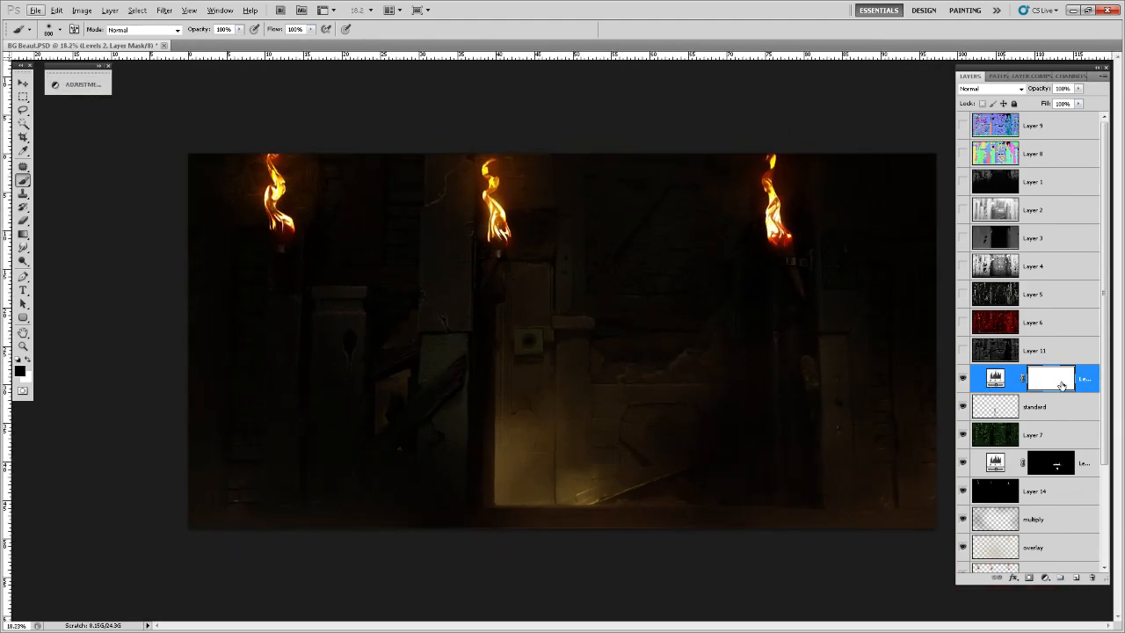
{"action": "scroll", "coordinate": [534, 334], "scroll_direction": "down", "scroll_amount": 2}
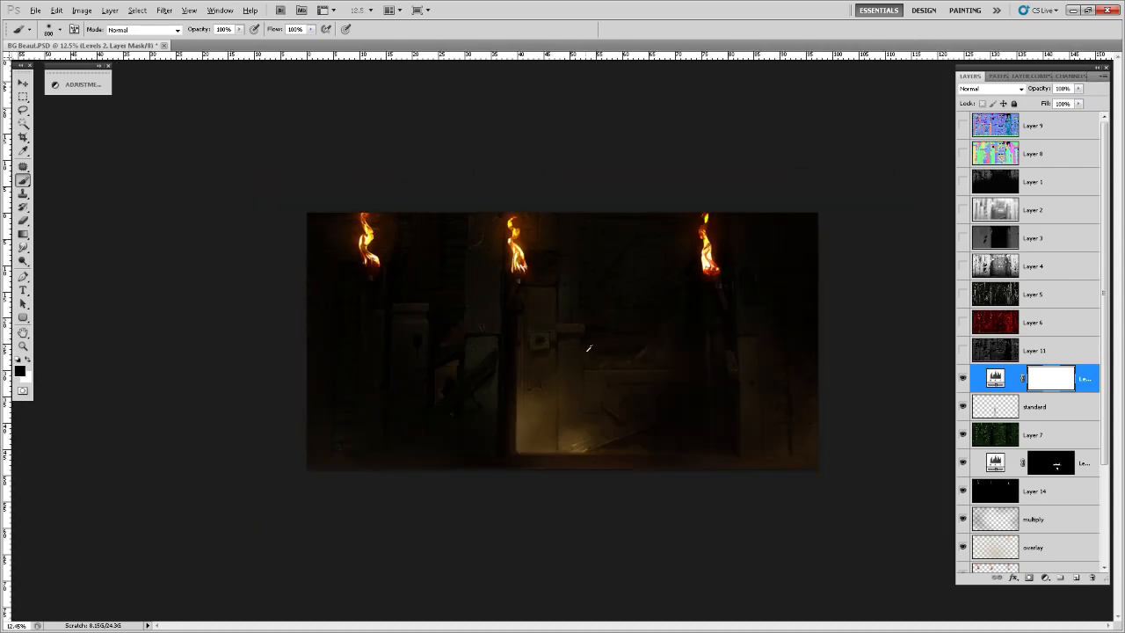
{"action": "scroll", "coordinate": [794, 392], "scroll_direction": "up", "scroll_amount": 2}
{"action": "key", "text": "alt"}
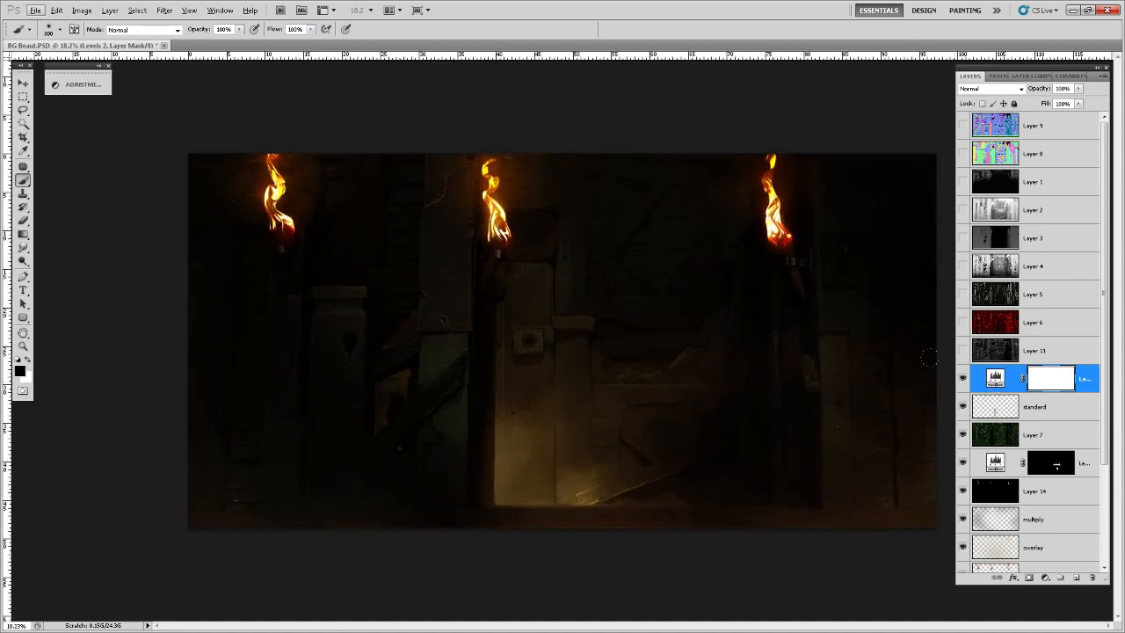
{"action": "left_click", "coordinate": [961, 380]}
{"action": "left_click", "coordinate": [961, 379]}
- Paint black with an 1100 px brush on the Levels mask around the three torches, and compare before and after the last stroke
{"action": "left_click_drag", "start_coordinate": [473, 230], "coordinate": [497, 256]}
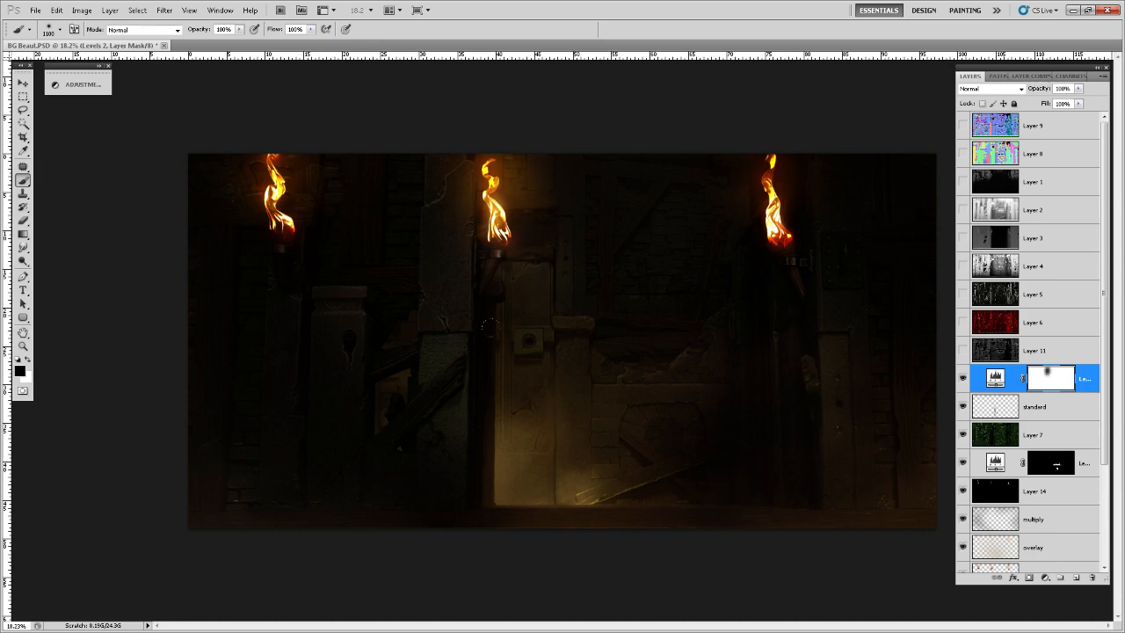
{"action": "left_click_drag", "start_coordinate": [771, 222], "coordinate": [748, 232]}
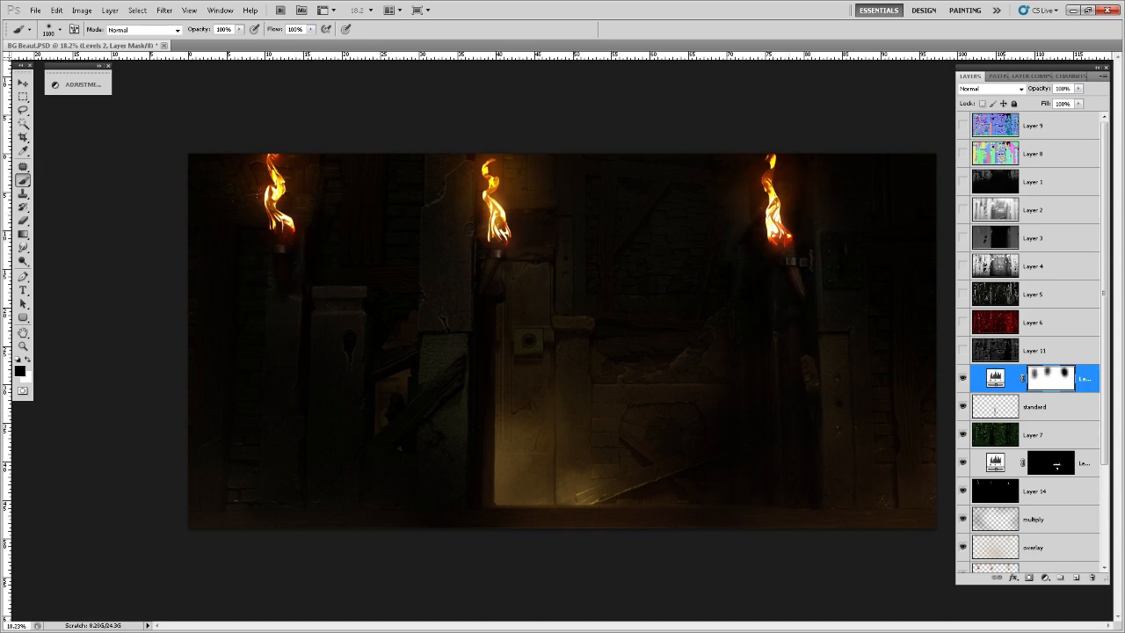
{"action": "key", "text": "ctrl+z"}
{"action": "key", "text": "ctrl+z"}
- Try masking the Levels darkening out of the glowing area at the door's base and beside it, and undo the strokes
{"action": "left_click_drag", "start_coordinate": [601, 464], "coordinate": [502, 453]}
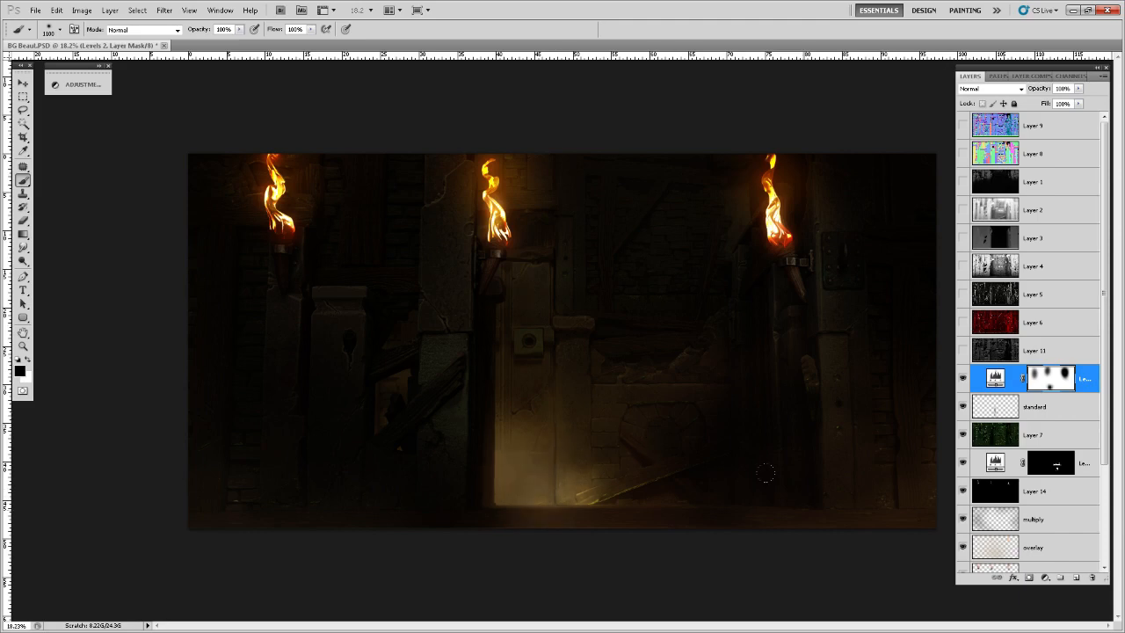
{"action": "key", "text": "ctrl+z"}
{"action": "key", "text": "ctrl+z"}
{"action": "key", "text": "ctrl+z"}
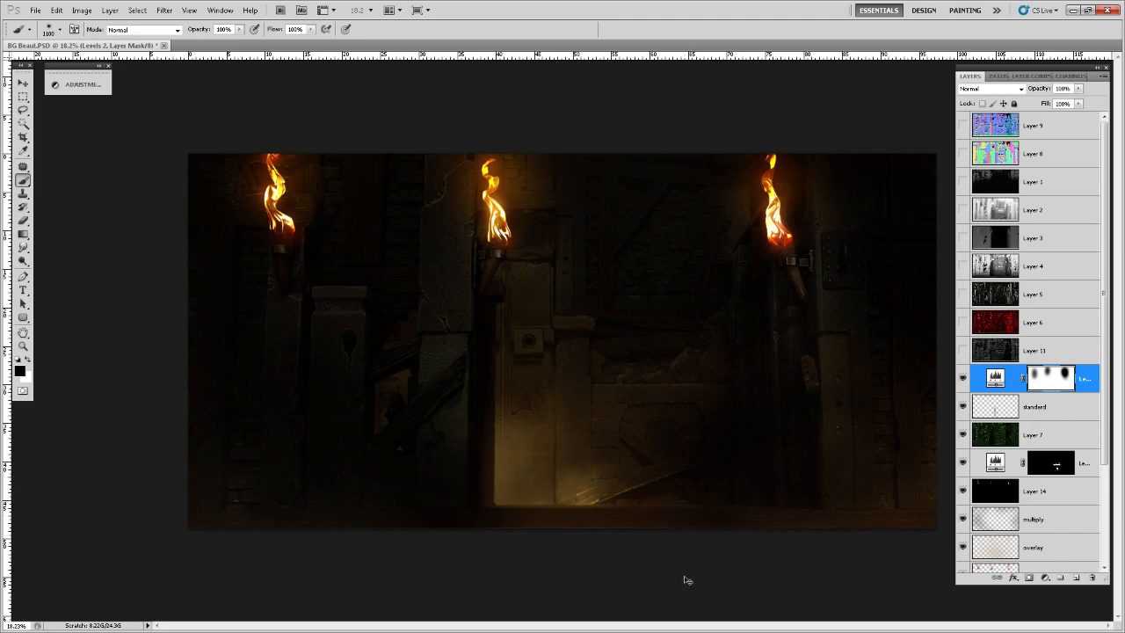
{"action": "key", "text": "ctrl+z"}
{"action": "key", "text": "ctrl+z"}
{"action": "left_click_drag", "start_coordinate": [599, 402], "coordinate": [596, 442]}
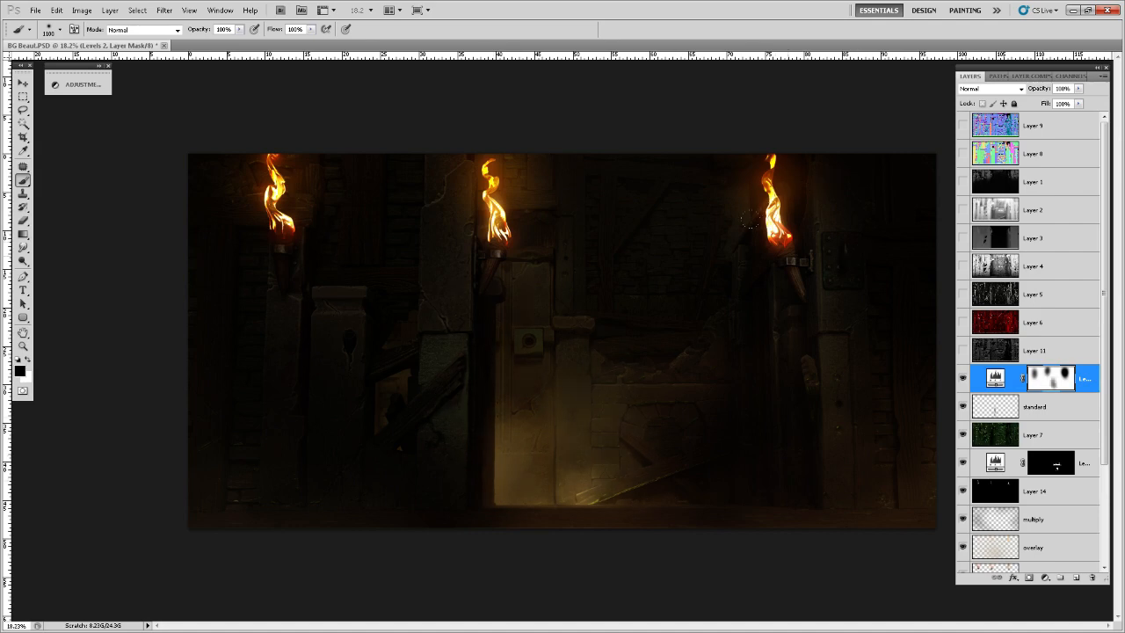
{"action": "key", "text": "ctrl+z"}
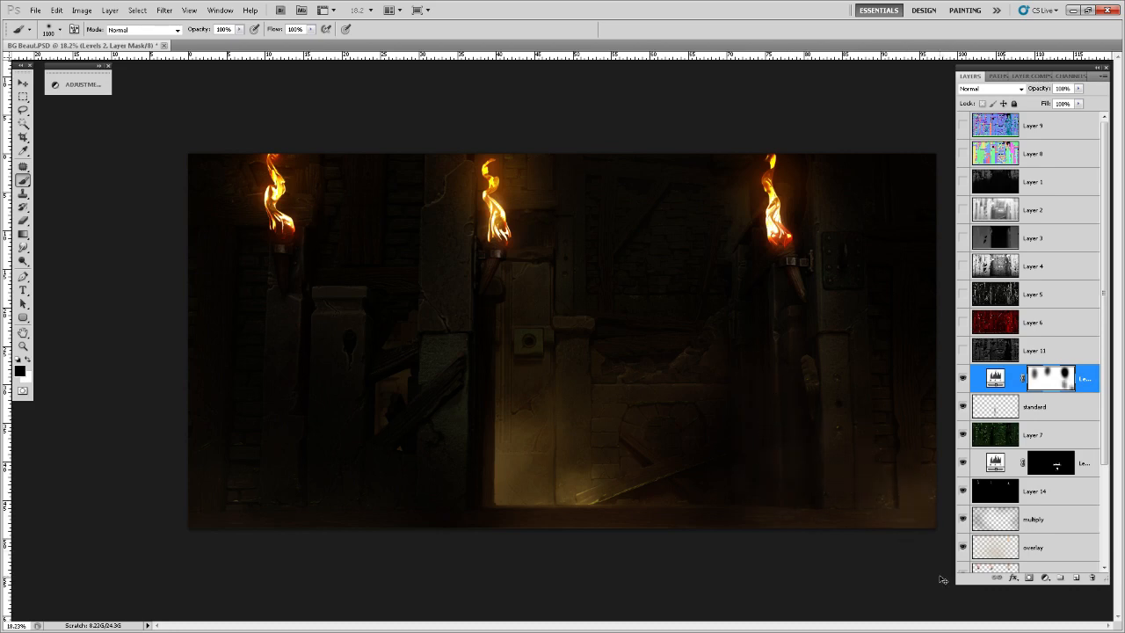
- Try masking the Levels darkening out of the wall's lower-left area and undo the stroke
{"action": "left_click_drag", "start_coordinate": [330, 464], "coordinate": [268, 508]}
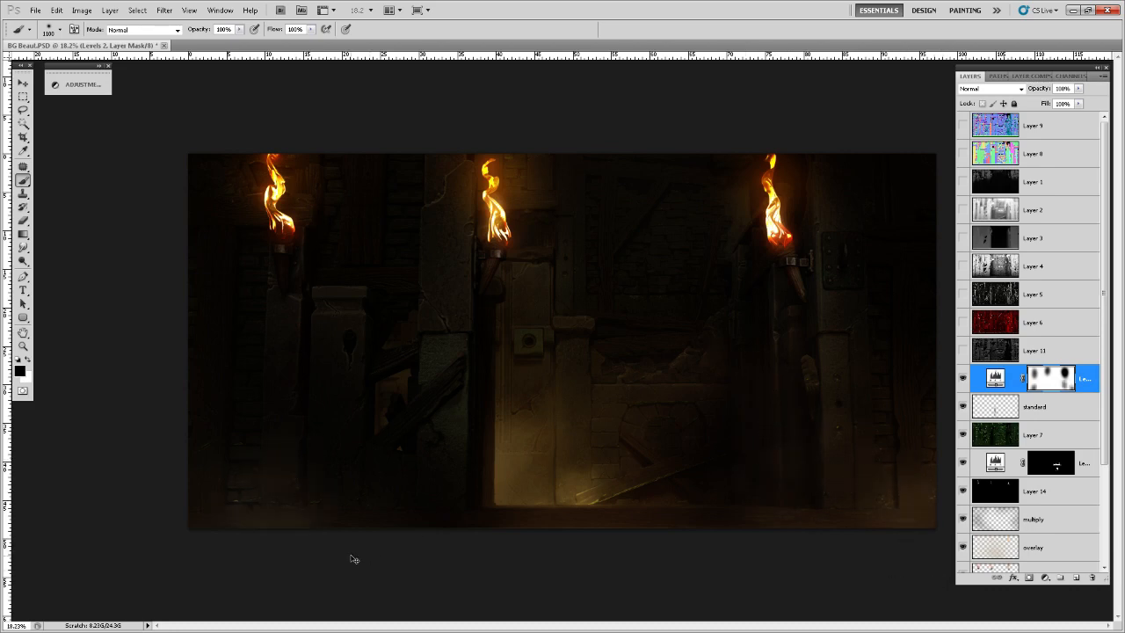
{"action": "key", "text": "ctrl+z"}
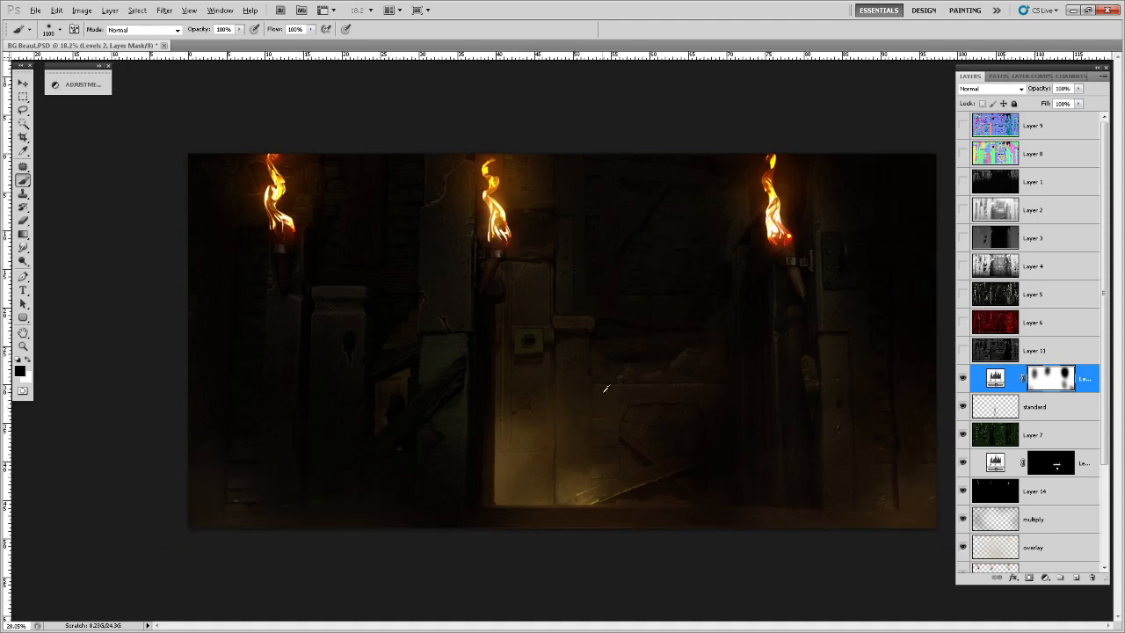
{"action": "scroll", "coordinate": [605, 388], "scroll_direction": "up", "scroll_amount": 1}
{"action": "scroll", "coordinate": [540, 295], "scroll_direction": "up", "scroll_amount": 1}
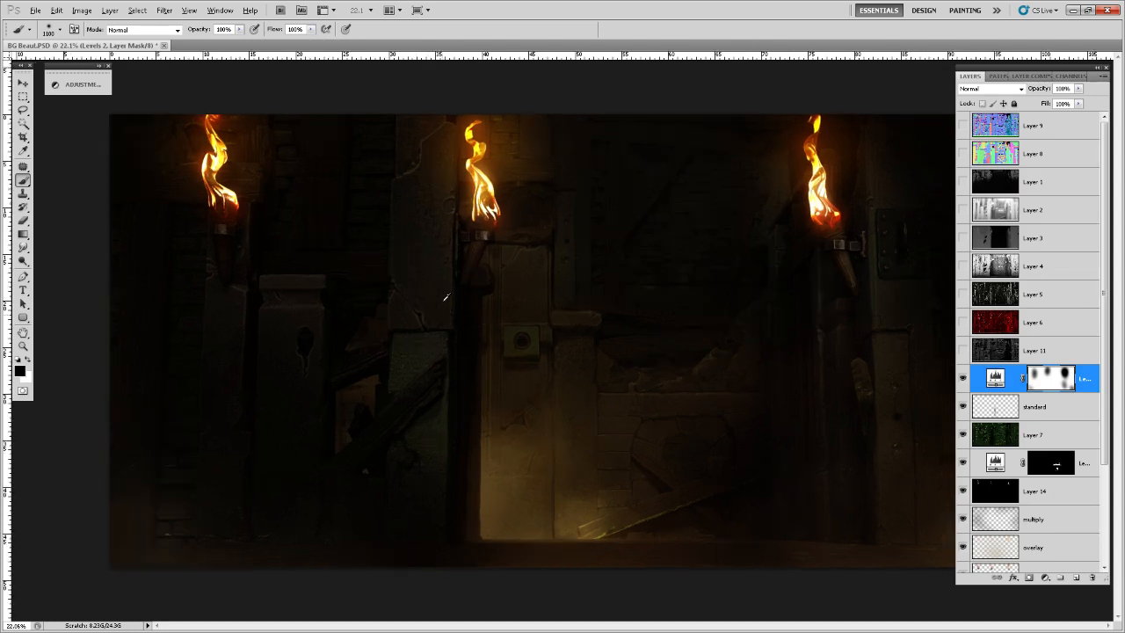
{"action": "scroll", "coordinate": [428, 427], "scroll_direction": "down", "scroll_amount": 1}
{"action": "key", "text": "v"}
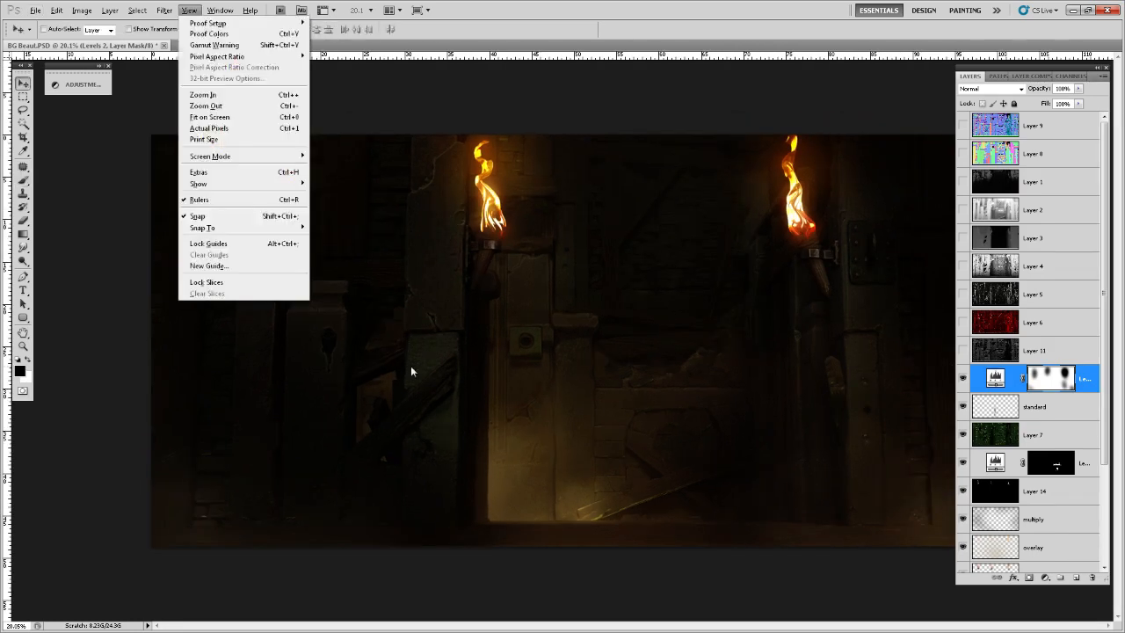
{"action": "left_click", "coordinate": [600, 79]}
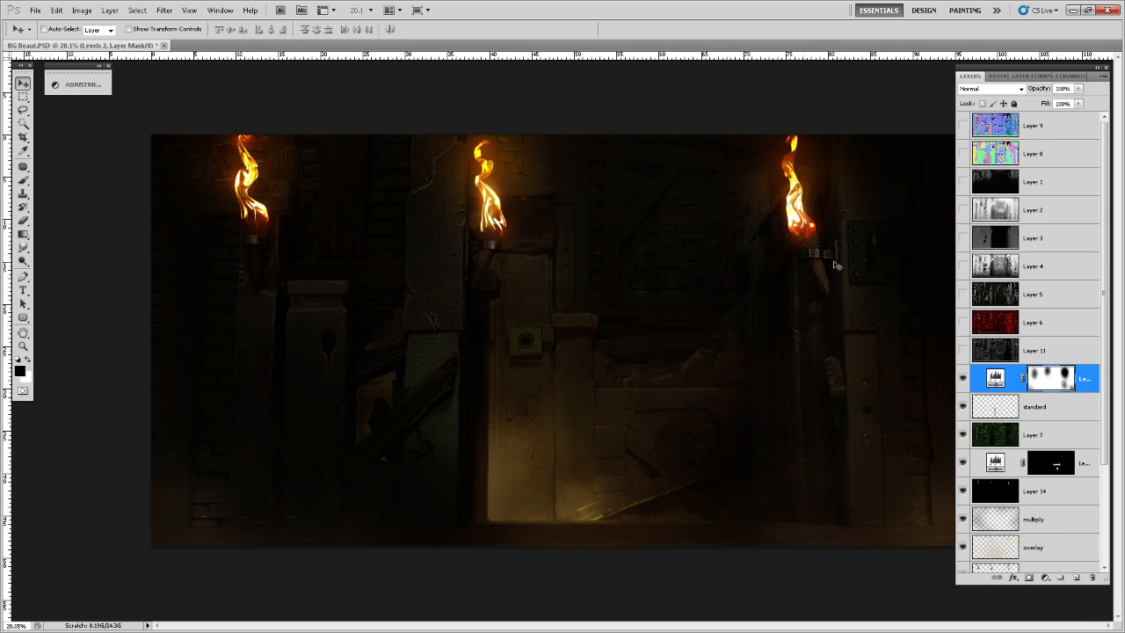
{"action": "scroll", "coordinate": [829, 260], "scroll_direction": "down", "scroll_amount": 2}
{"action": "scroll", "coordinate": [829, 260], "scroll_direction": "up", "scroll_amount": 3}
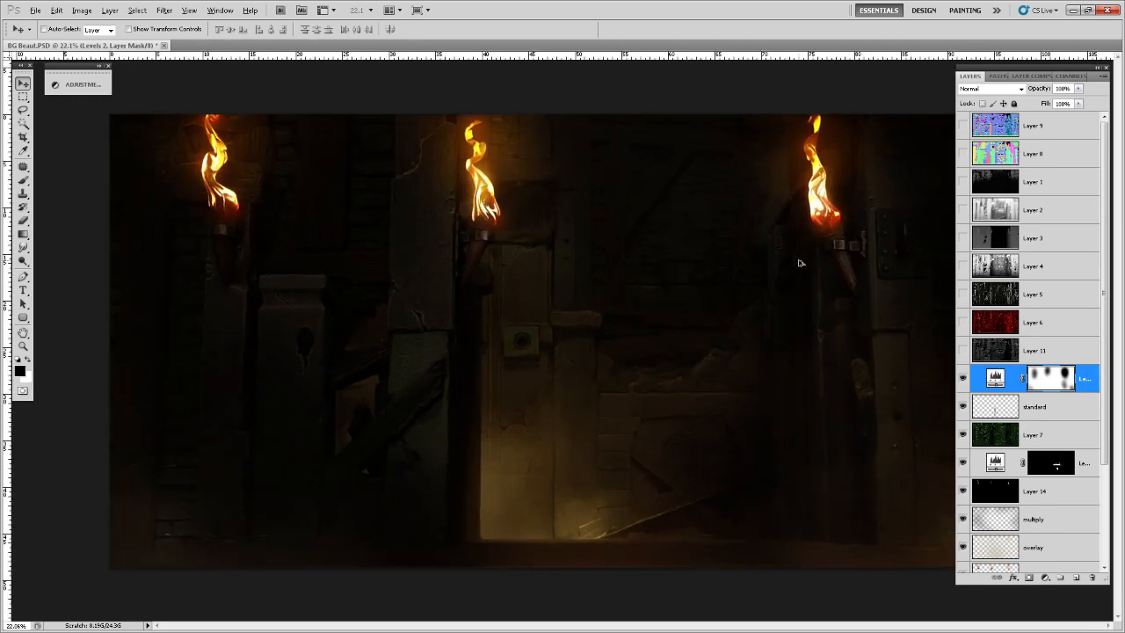
{"action": "scroll", "coordinate": [800, 263], "scroll_direction": "down", "scroll_amount": 1}
{"action": "key", "text": "alt"}
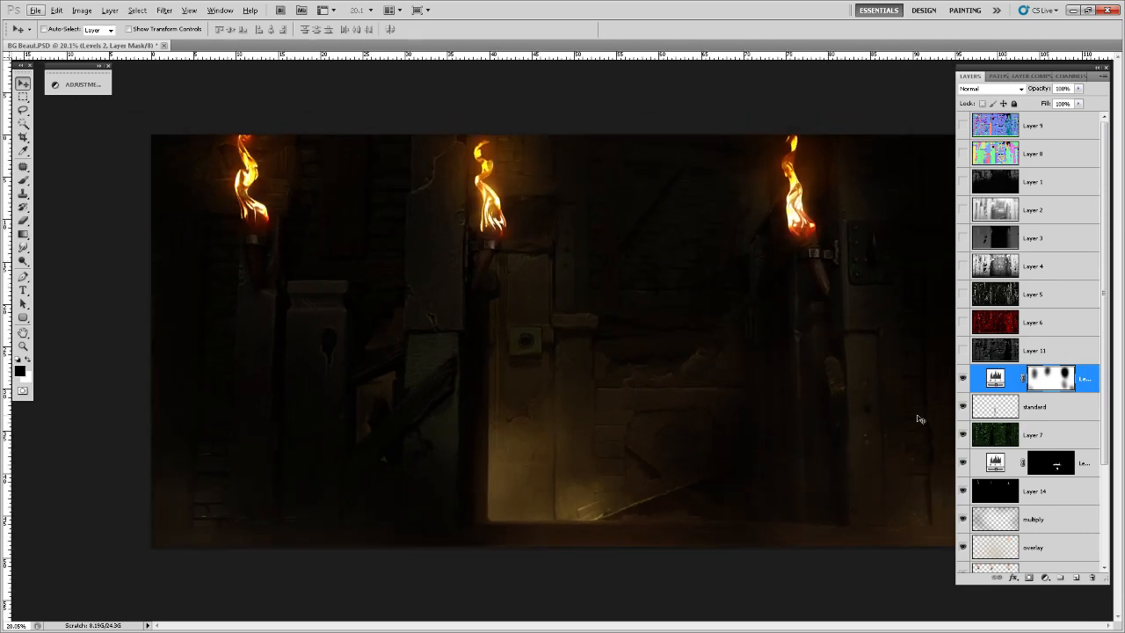
{"action": "left_click", "coordinate": [1067, 407]}
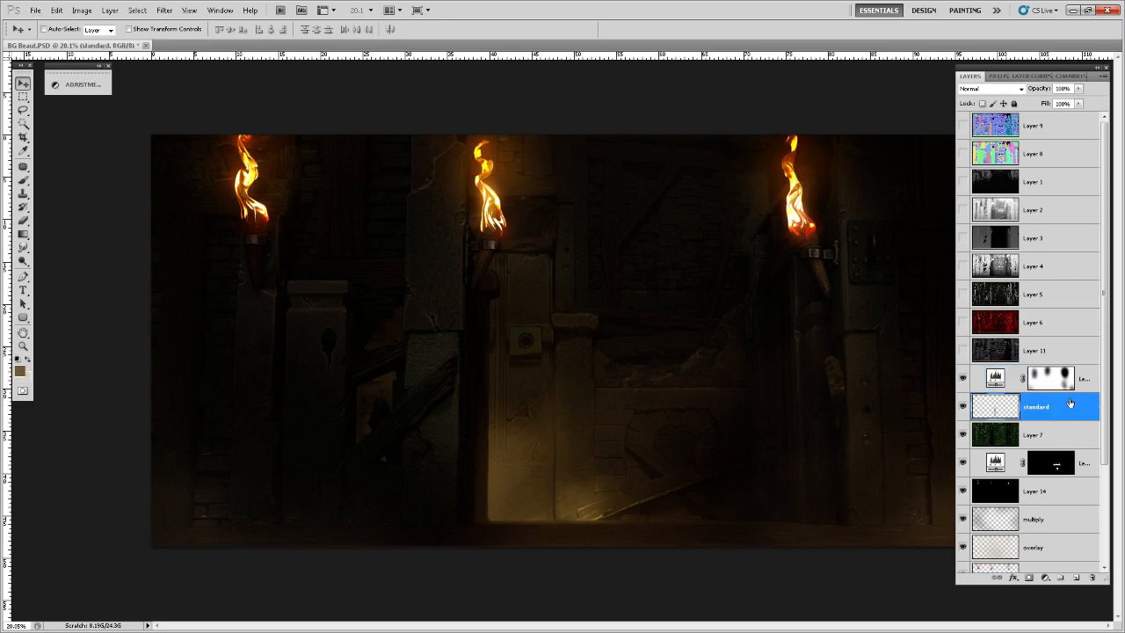
{"action": "left_click", "coordinate": [1090, 382]}
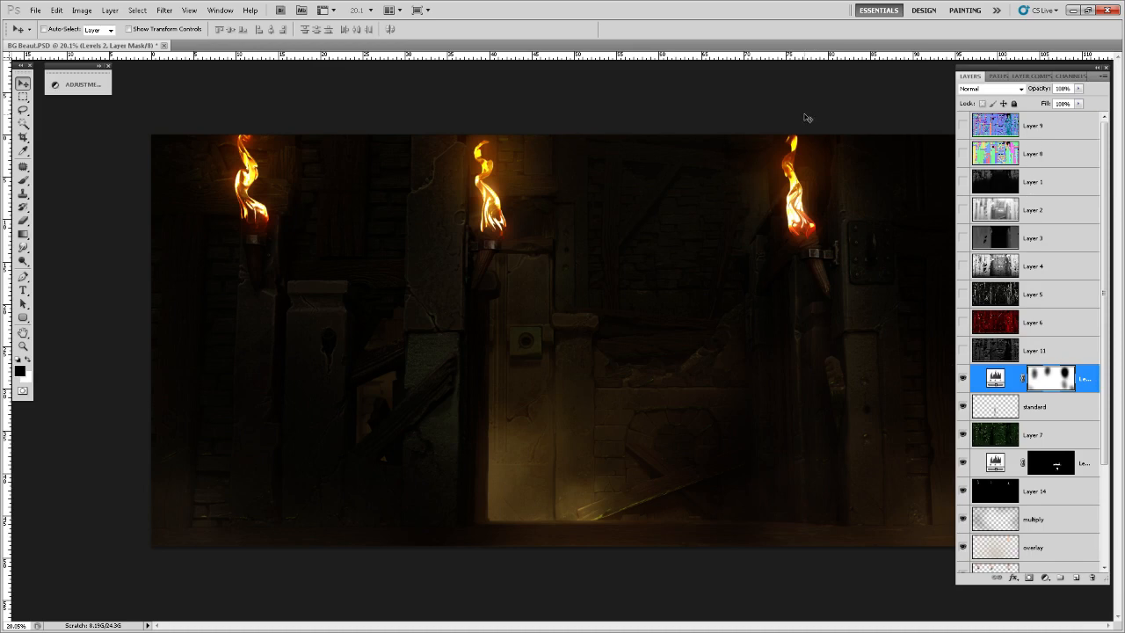
- Narrow the layer list, select Layer 5, and compare the scene with that render pass shown and hidden
{"action": "left_click_drag", "start_coordinate": [955, 108], "coordinate": [970, 109]}
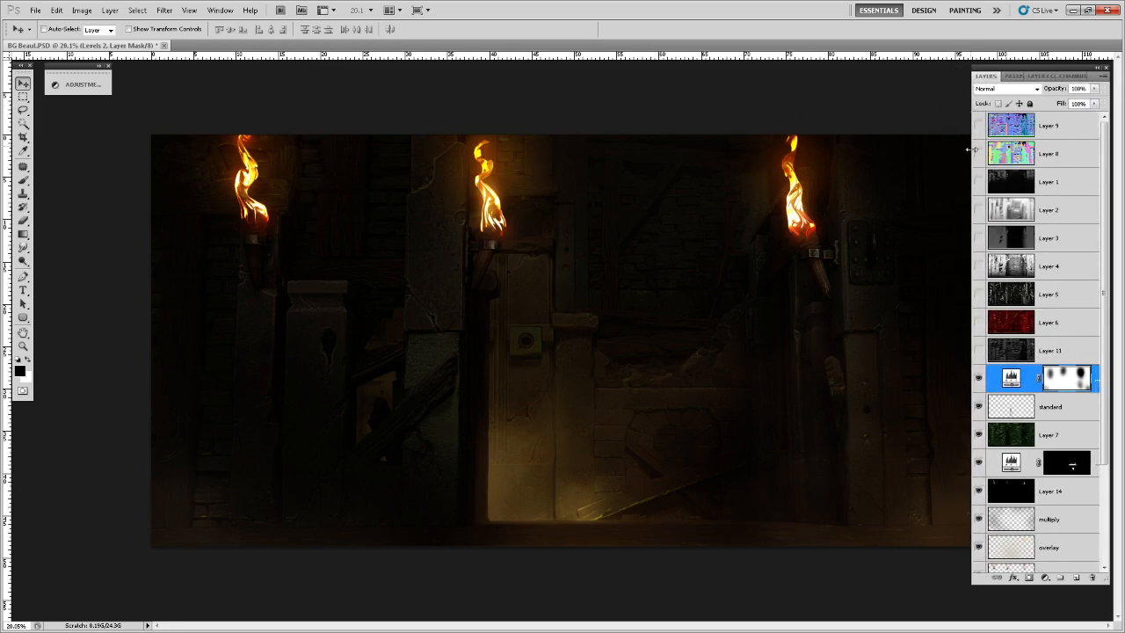
{"action": "left_click", "coordinate": [1062, 321]}
{"action": "left_click", "coordinate": [1061, 294]}
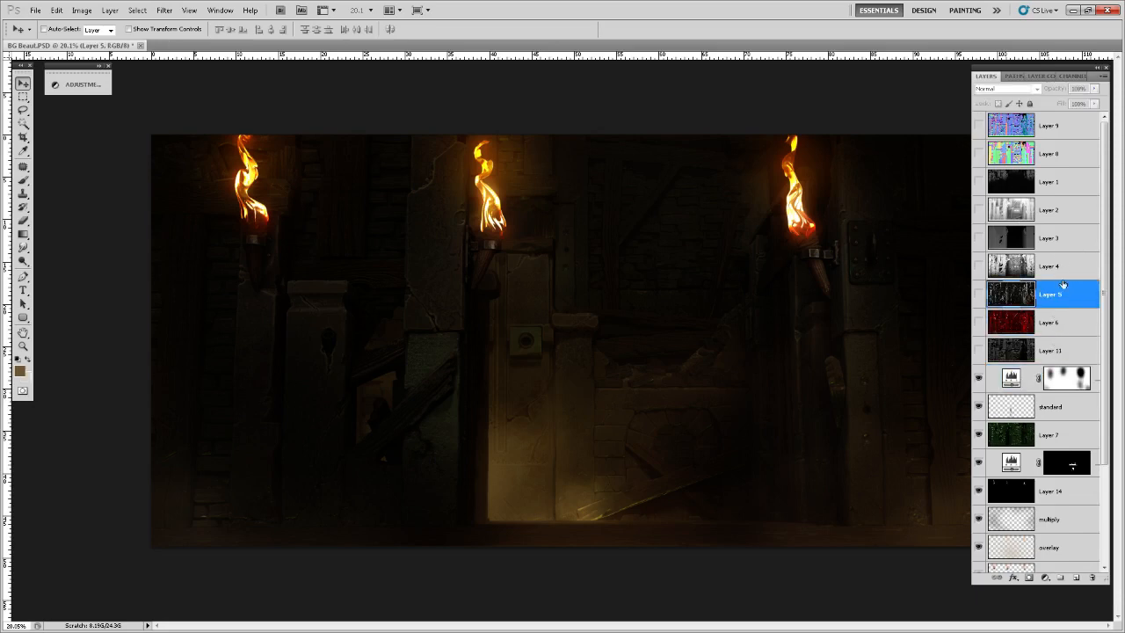
{"action": "left_click", "coordinate": [979, 294]}
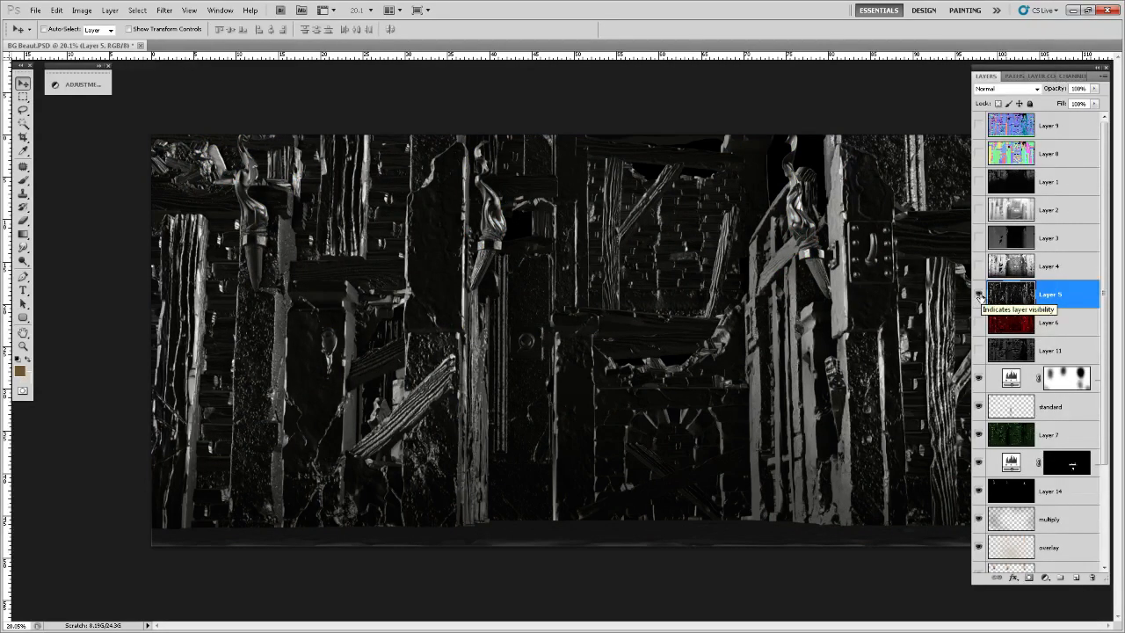
{"action": "left_click", "coordinate": [980, 294]}
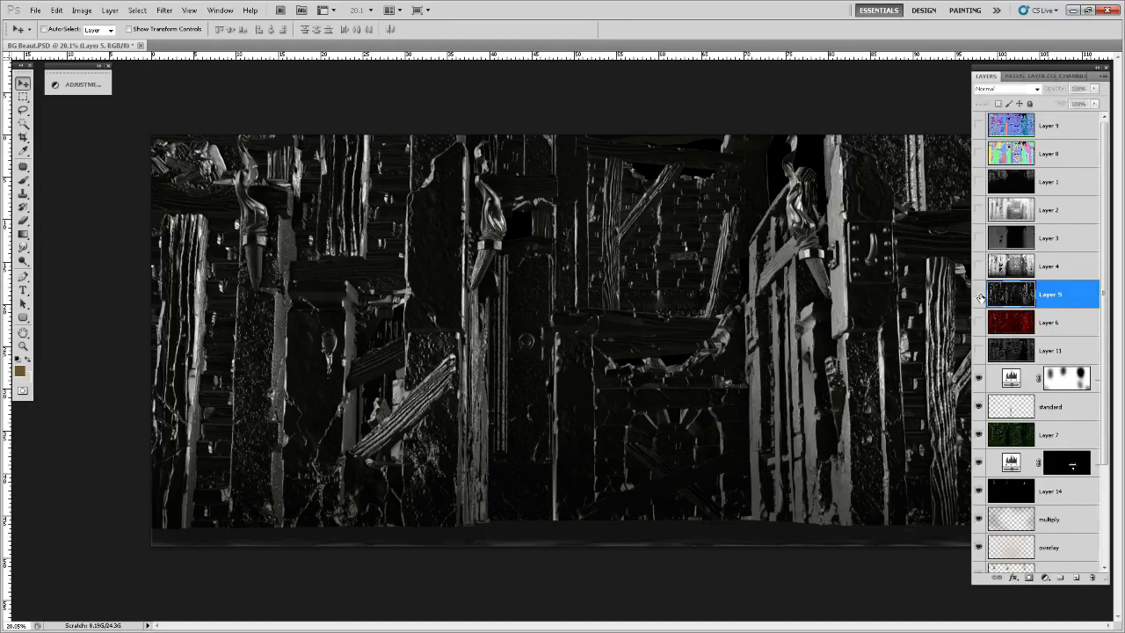
{"action": "left_click", "coordinate": [979, 295]}
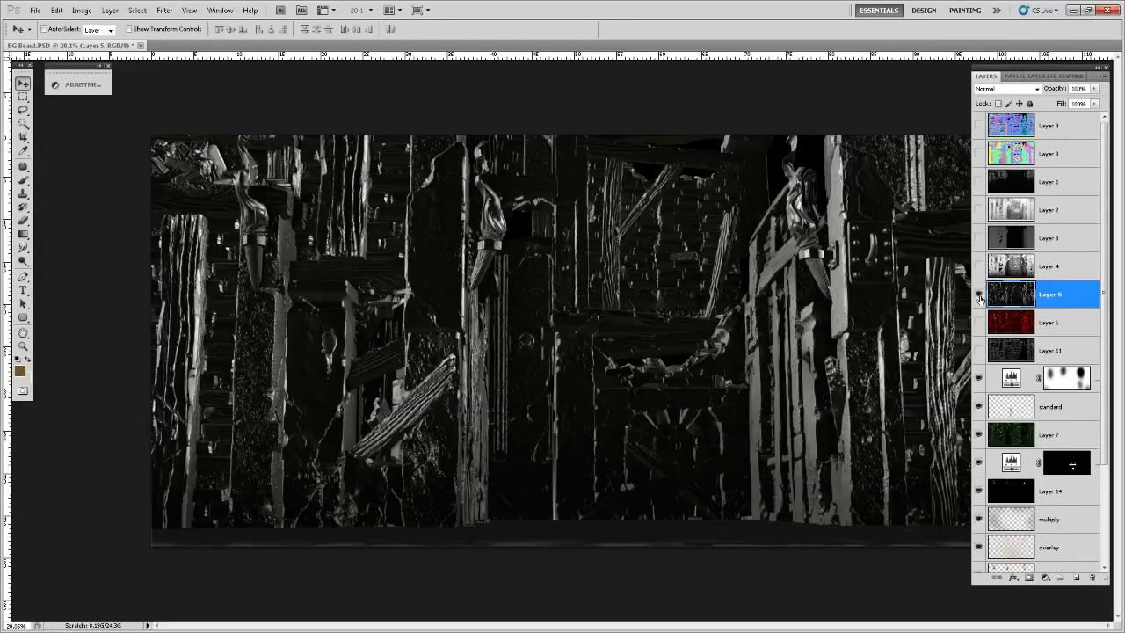
{"action": "left_click", "coordinate": [979, 295]}
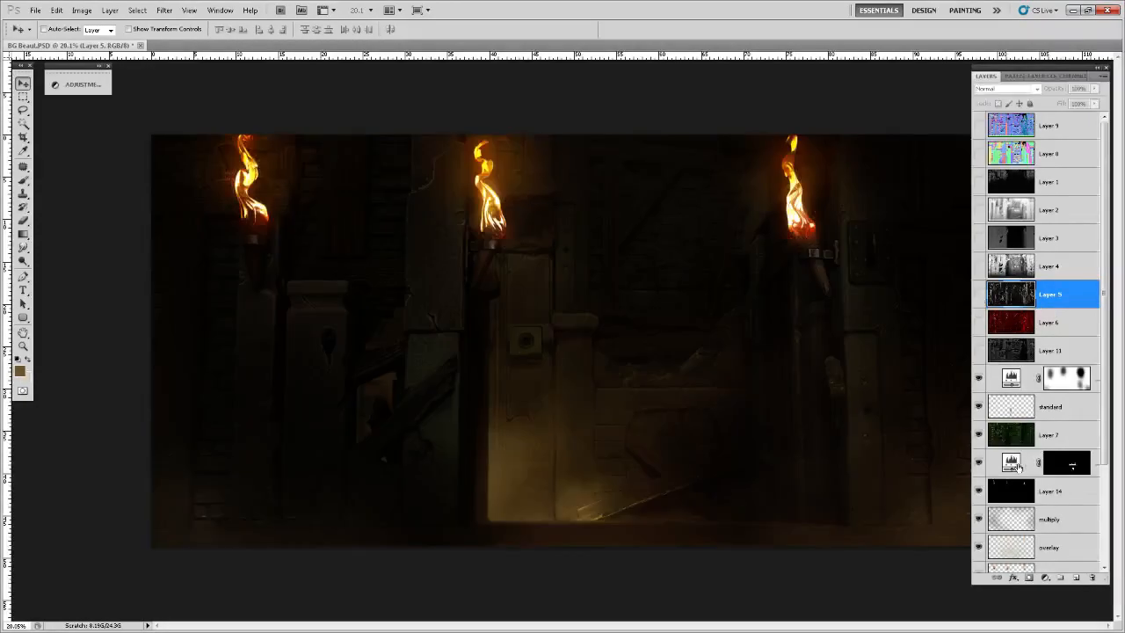
- Select Layer 7 and examine the Alpha 1 channel, first overlaid on the image and then on its own
{"action": "left_click", "coordinate": [1004, 443]}
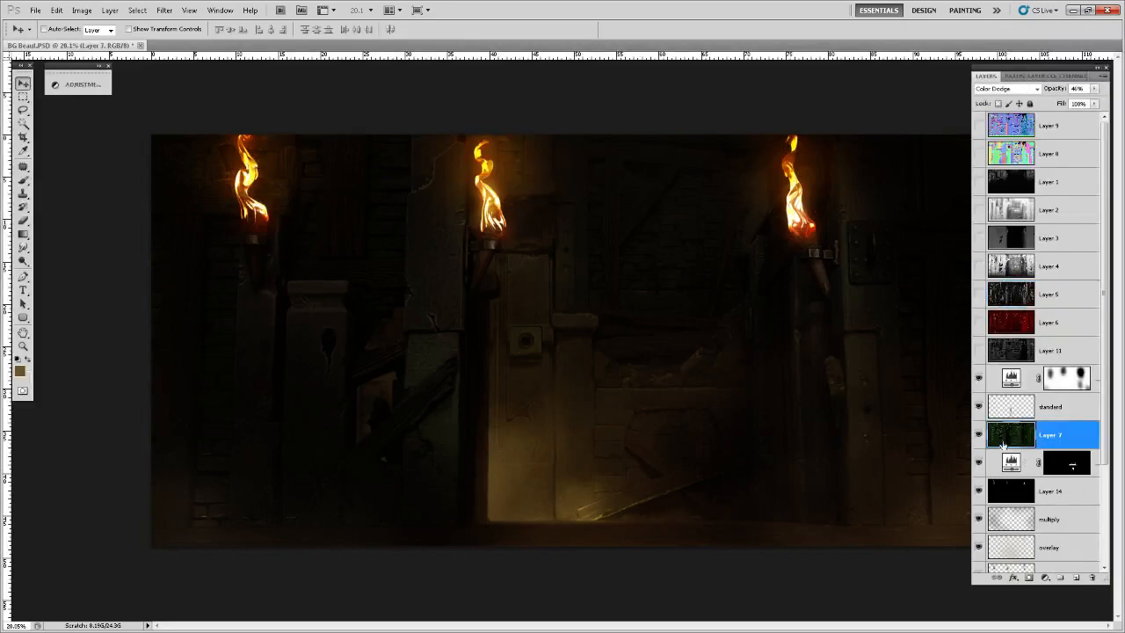
{"action": "left_click", "coordinate": [1064, 77]}
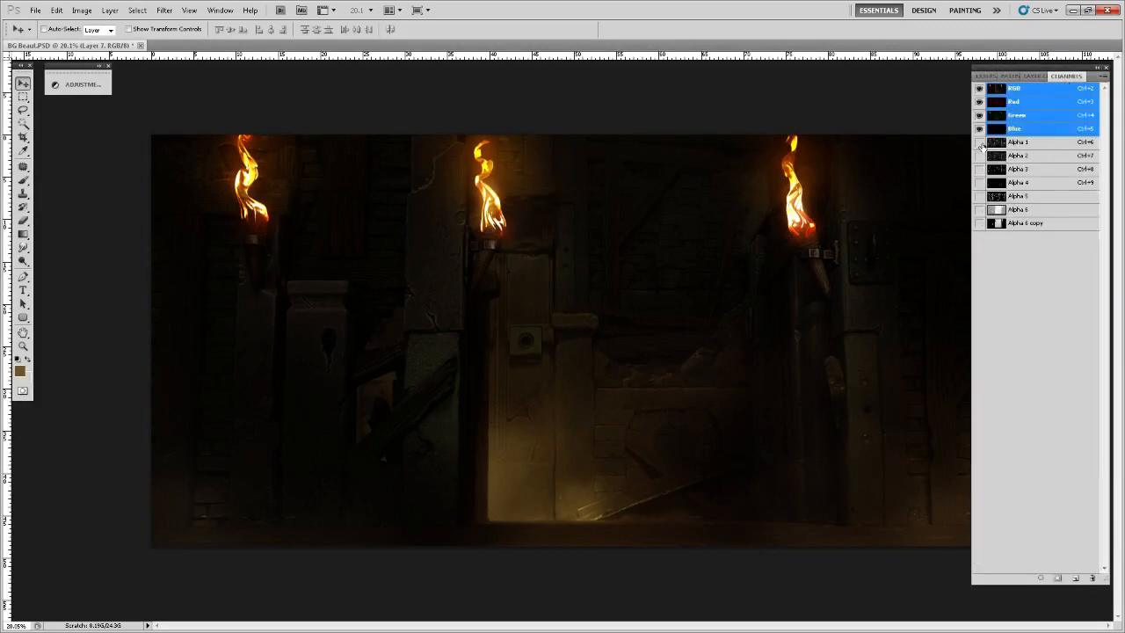
{"action": "left_click", "coordinate": [980, 142]}
{"action": "left_click", "coordinate": [1033, 144]}
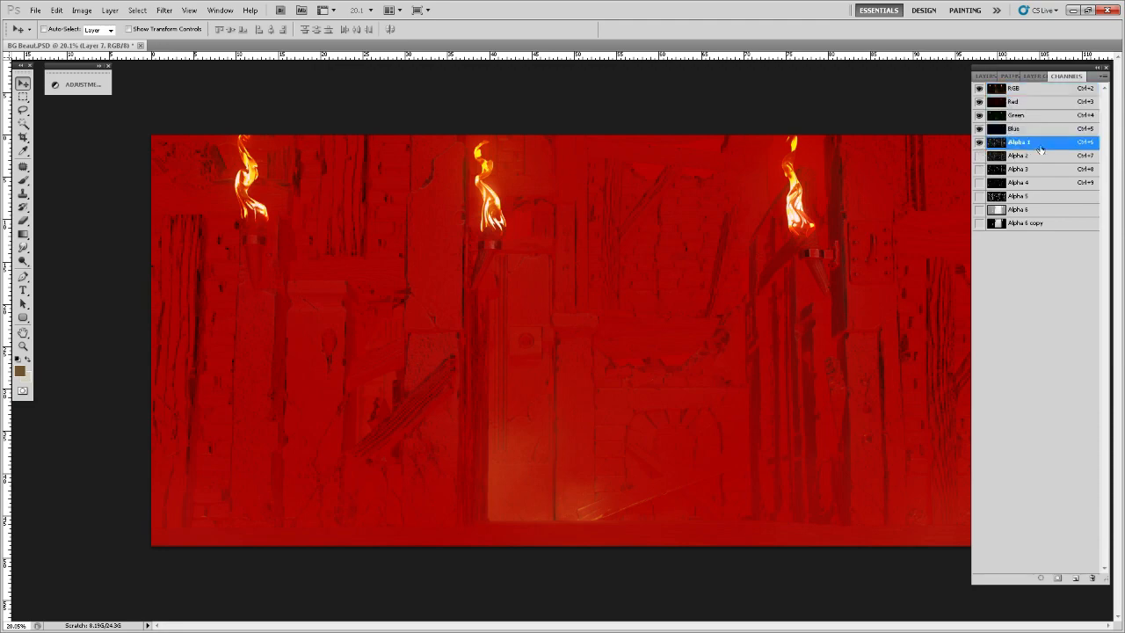
{"action": "left_click", "coordinate": [1013, 146]}
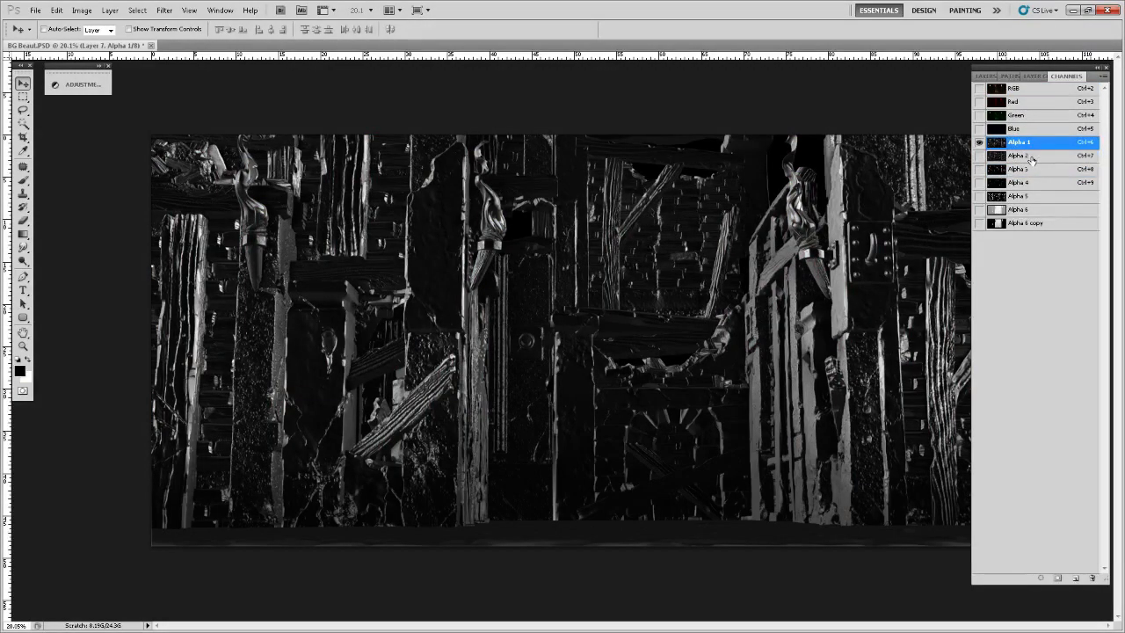
- Inspect the Alpha 2 channel up close around the brick wall and the right-hand torch
{"action": "left_click", "coordinate": [1034, 156]}
{"action": "scroll", "coordinate": [824, 239], "scroll_direction": "up", "scroll_amount": 3}
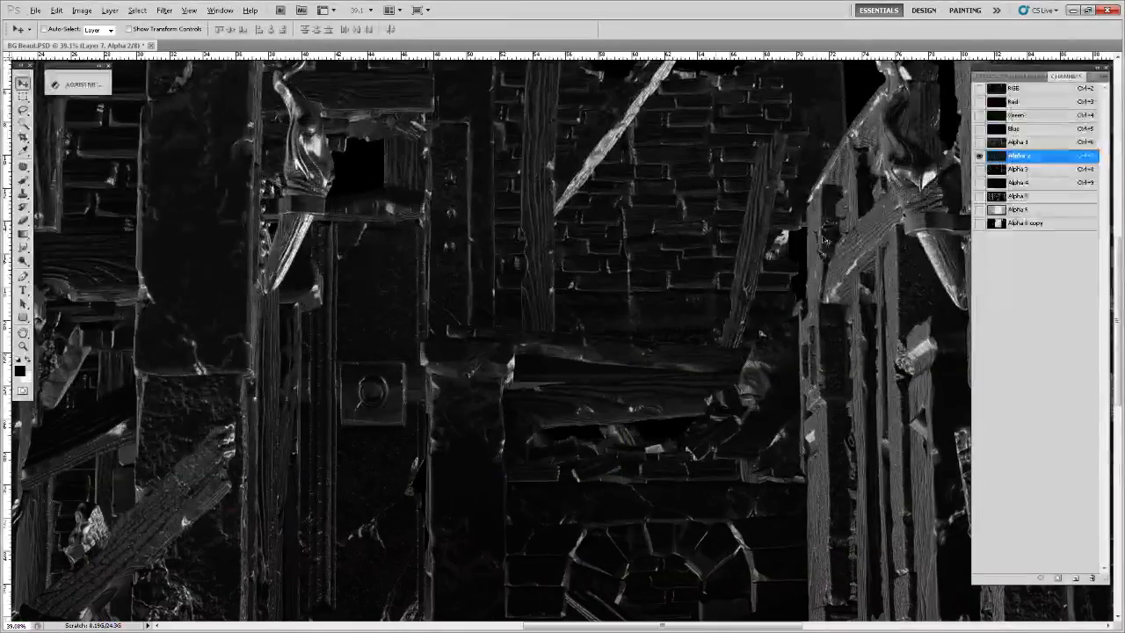
{"action": "left_click_drag", "start_coordinate": [779, 276], "coordinate": [799, 258]}
{"action": "scroll", "coordinate": [798, 259], "scroll_direction": "down", "scroll_amount": 2}
{"action": "scroll", "coordinate": [844, 213], "scroll_direction": "up", "scroll_amount": 2}
{"action": "key", "text": "b"}
{"action": "left_click_drag", "start_coordinate": [844, 212], "coordinate": [776, 247]}
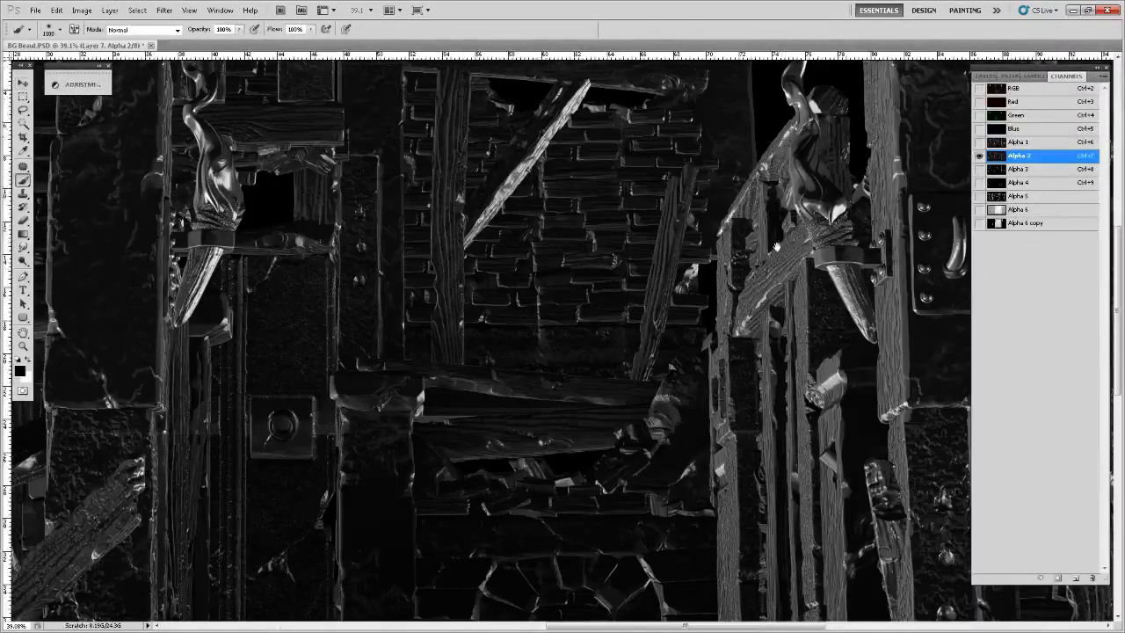
{"action": "scroll", "coordinate": [776, 247], "scroll_direction": "down", "scroll_amount": 3}
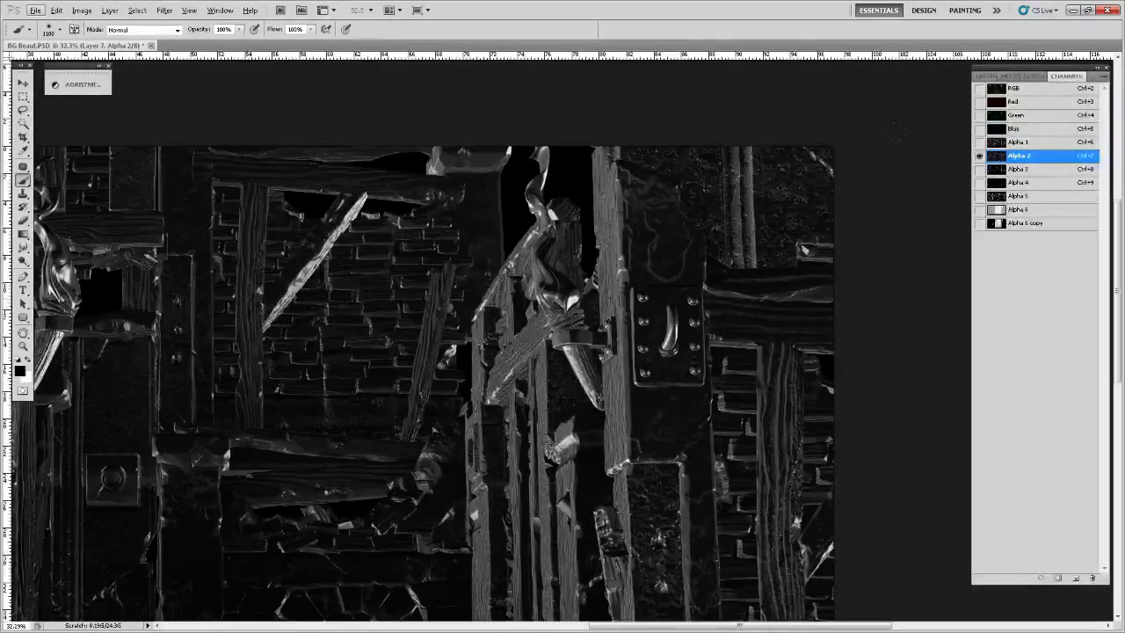
- Look through the Alpha 3, Alpha 4, Alpha 5, Alpha 6 and Alpha 6 copy channels to compare their lighting and depth information
{"action": "left_click", "coordinate": [1020, 168]}
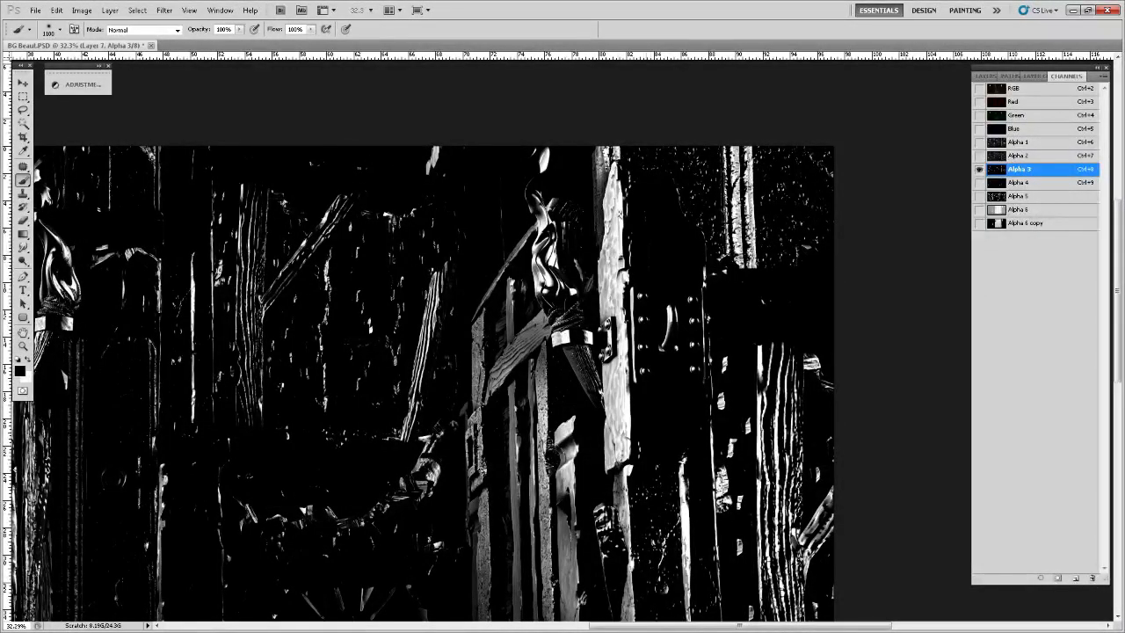
{"action": "left_click", "coordinate": [1024, 183]}
{"action": "left_click", "coordinate": [1031, 196]}
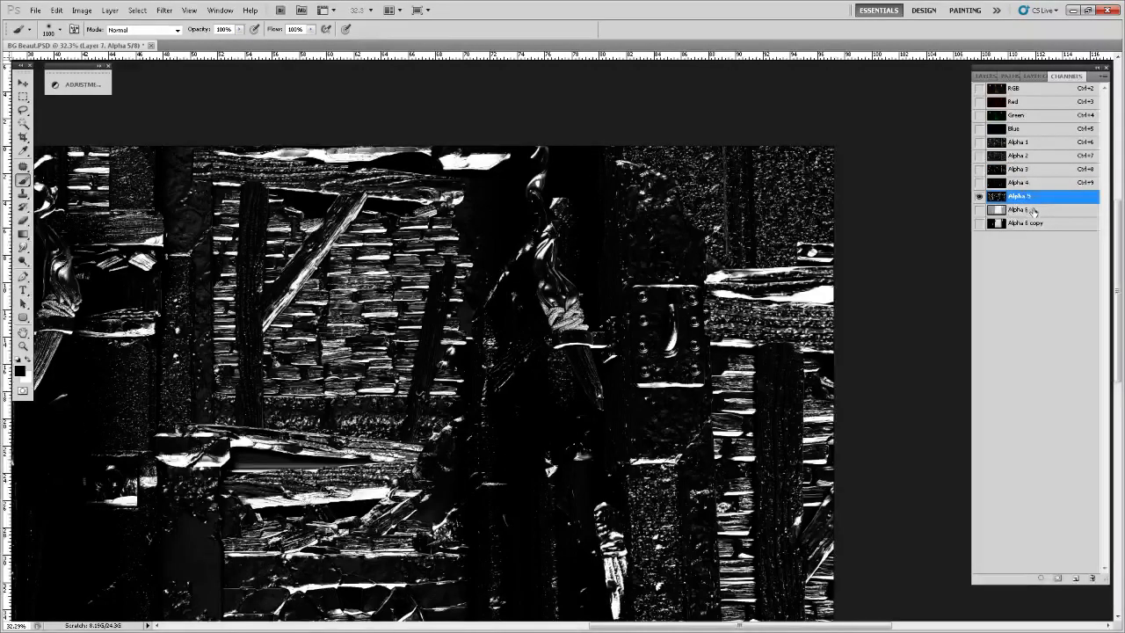
{"action": "left_click", "coordinate": [1034, 211]}
{"action": "left_click", "coordinate": [1031, 224]}
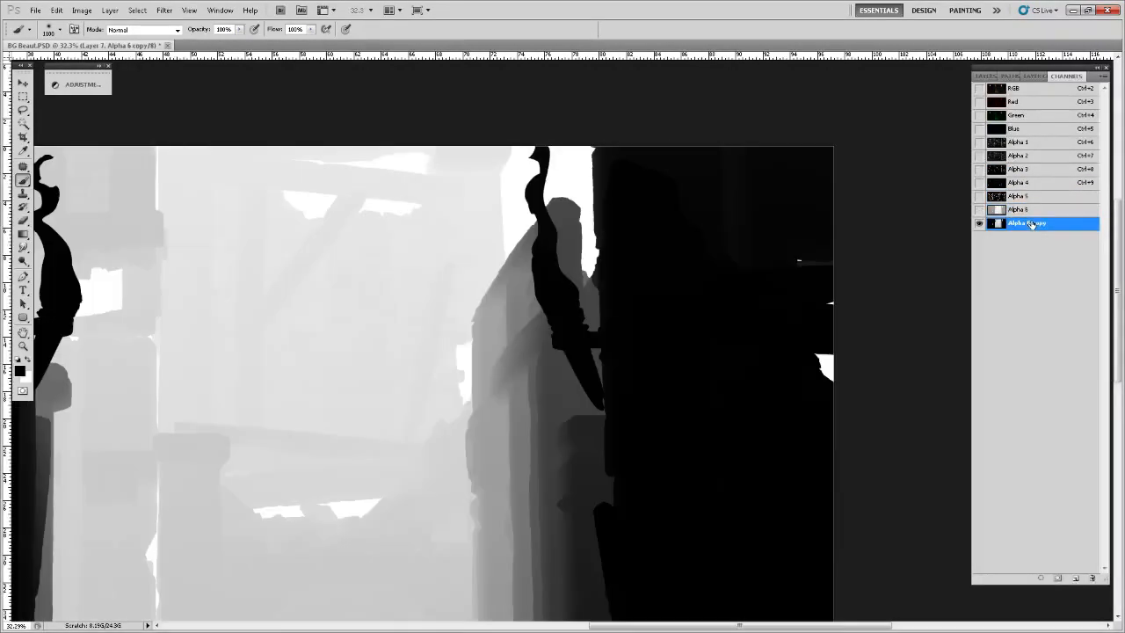
{"action": "left_click", "coordinate": [1032, 210]}
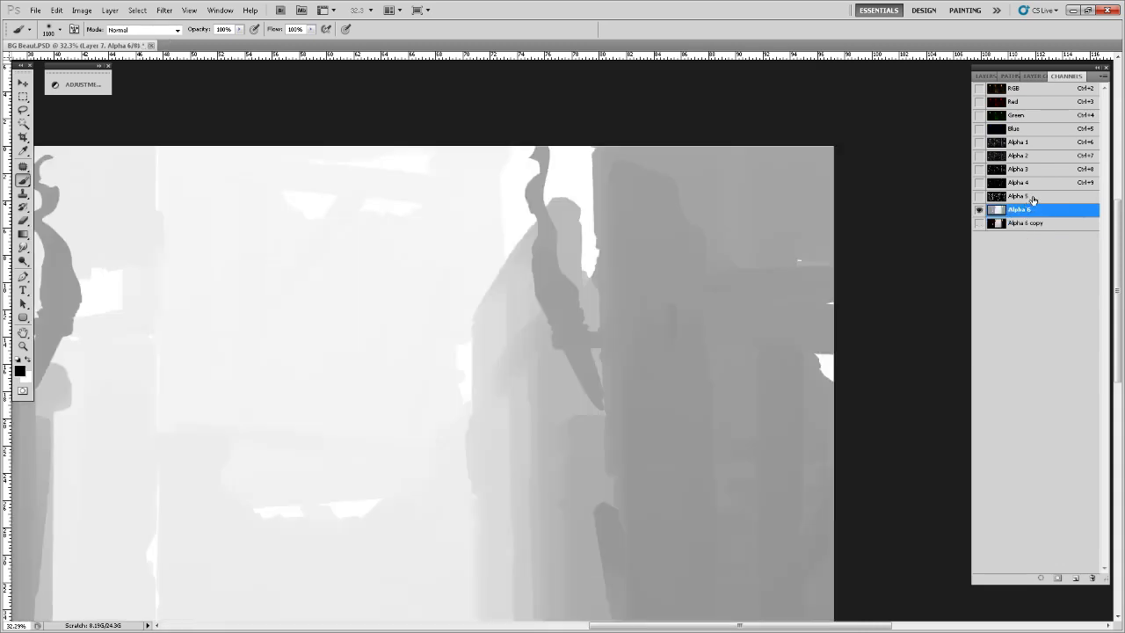
{"action": "left_click", "coordinate": [1033, 197]}
{"action": "left_click", "coordinate": [1027, 183]}
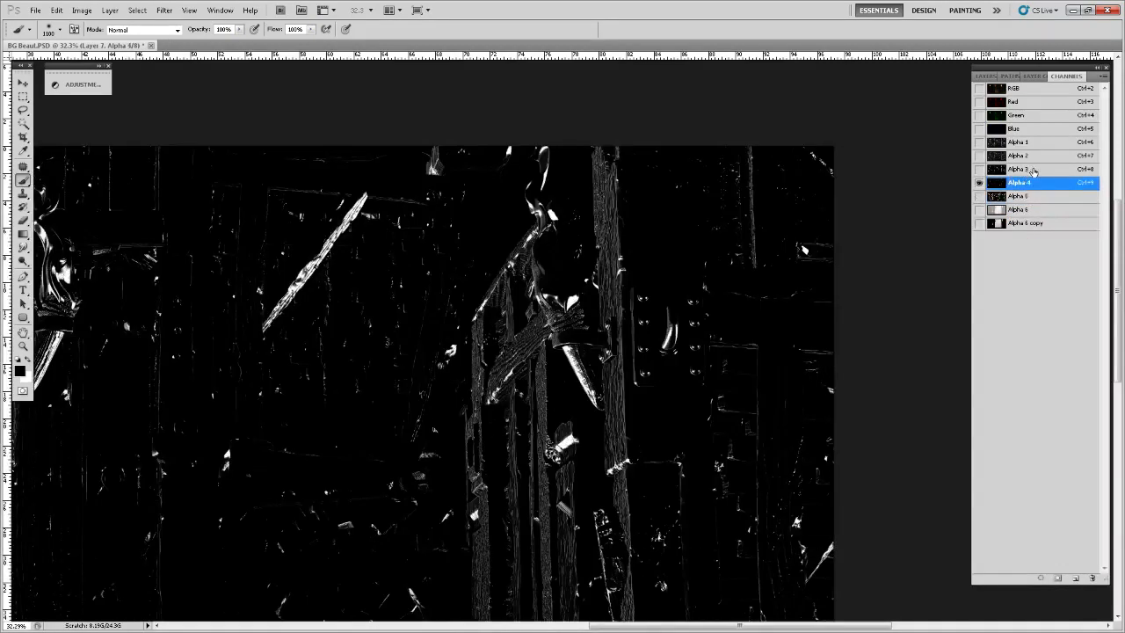
- Load the Alpha 3 channel as a selection, return to the full-colour image, and add a new layer above the upper Levels adjustment
{"action": "left_click", "coordinate": [1033, 169]}
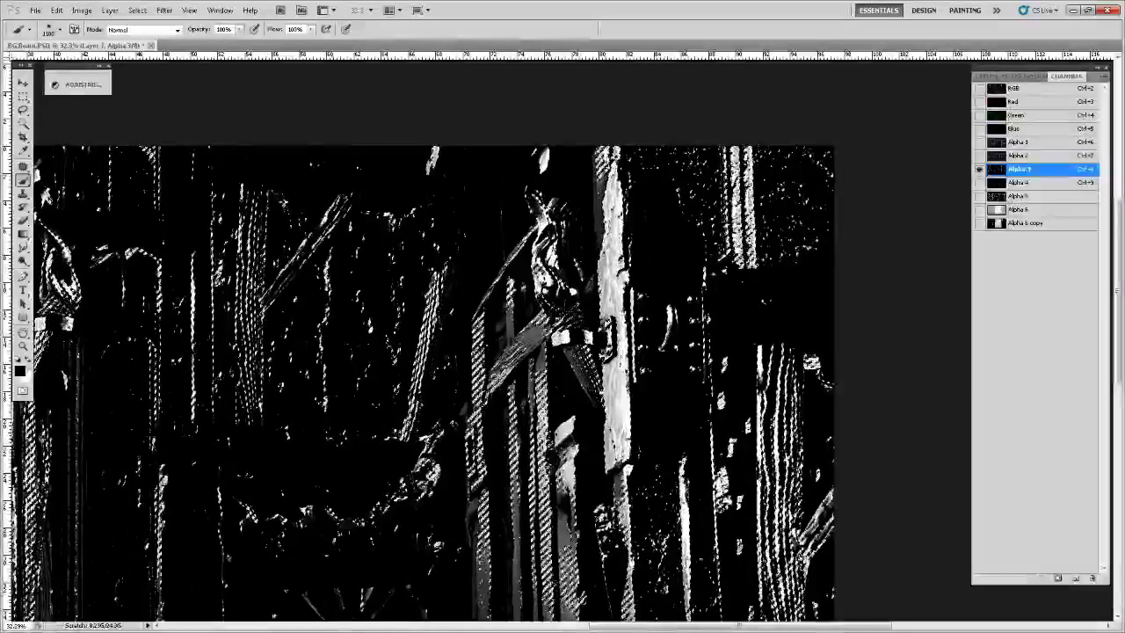
{"action": "left_click", "coordinate": [1035, 93]}
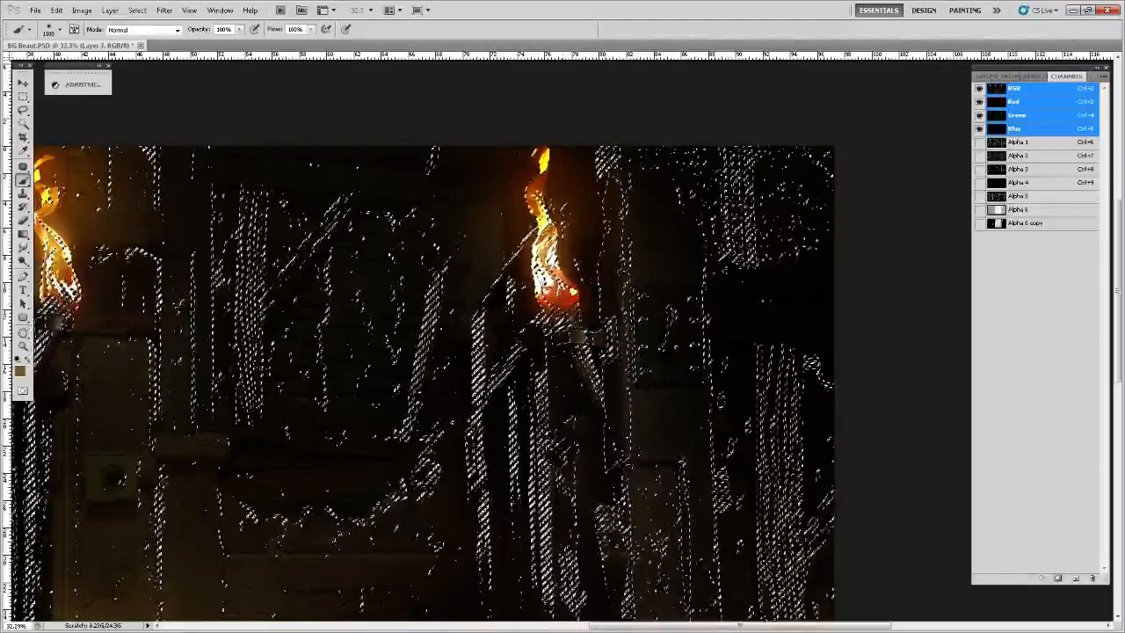
{"action": "left_click", "coordinate": [987, 76]}
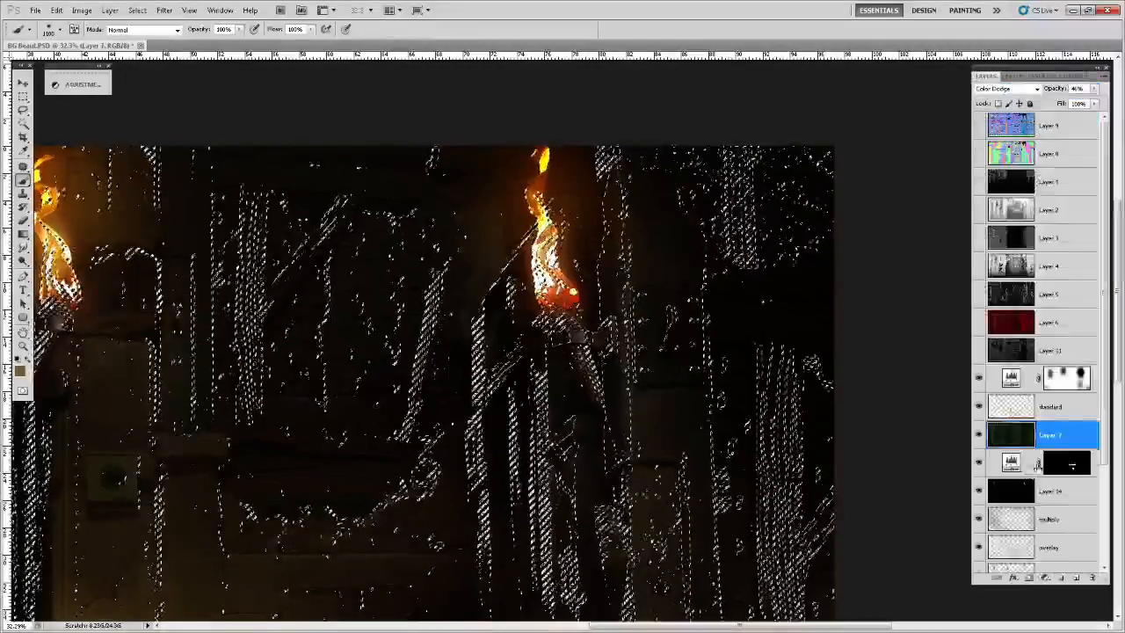
{"action": "left_click", "coordinate": [1072, 414]}
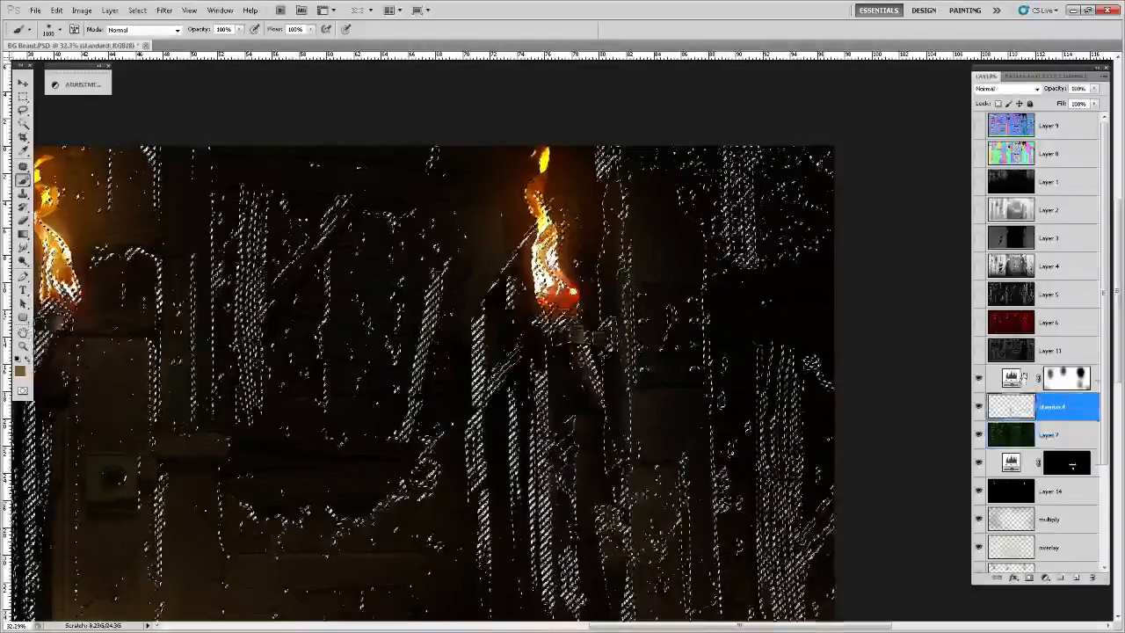
{"action": "left_click", "coordinate": [1033, 378]}
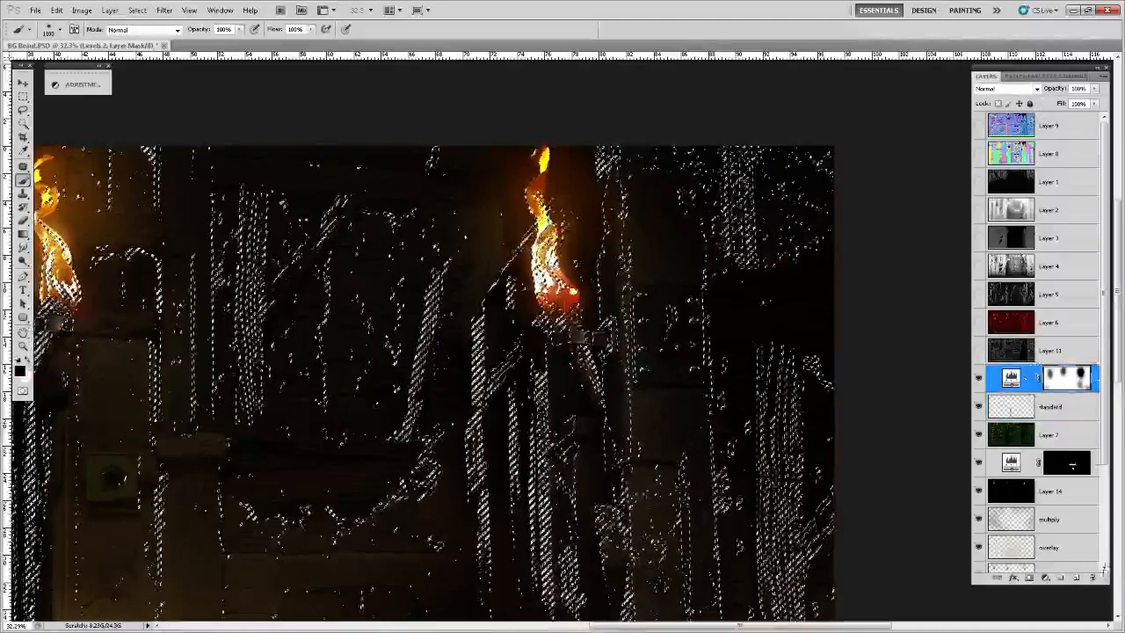
{"action": "left_click", "coordinate": [1080, 579]}
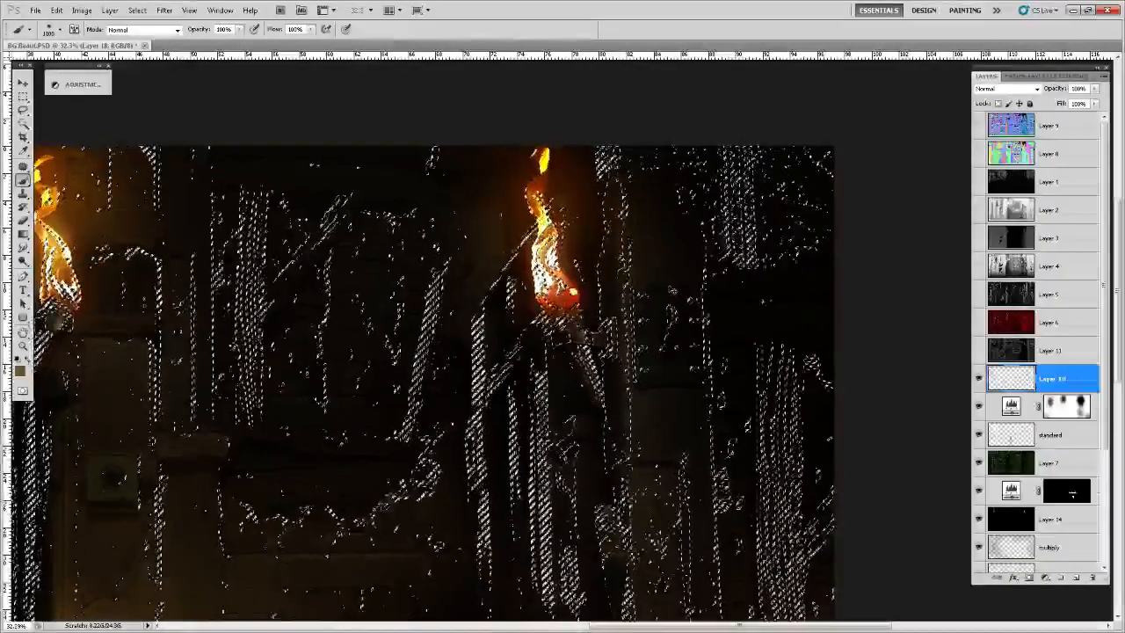
- Hide the selection outlines, sample yellow from the right-hand torch flame and shift the brush colour to warm orange-yellow with a hue of 40°
{"action": "key", "text": "ctrl+d"}
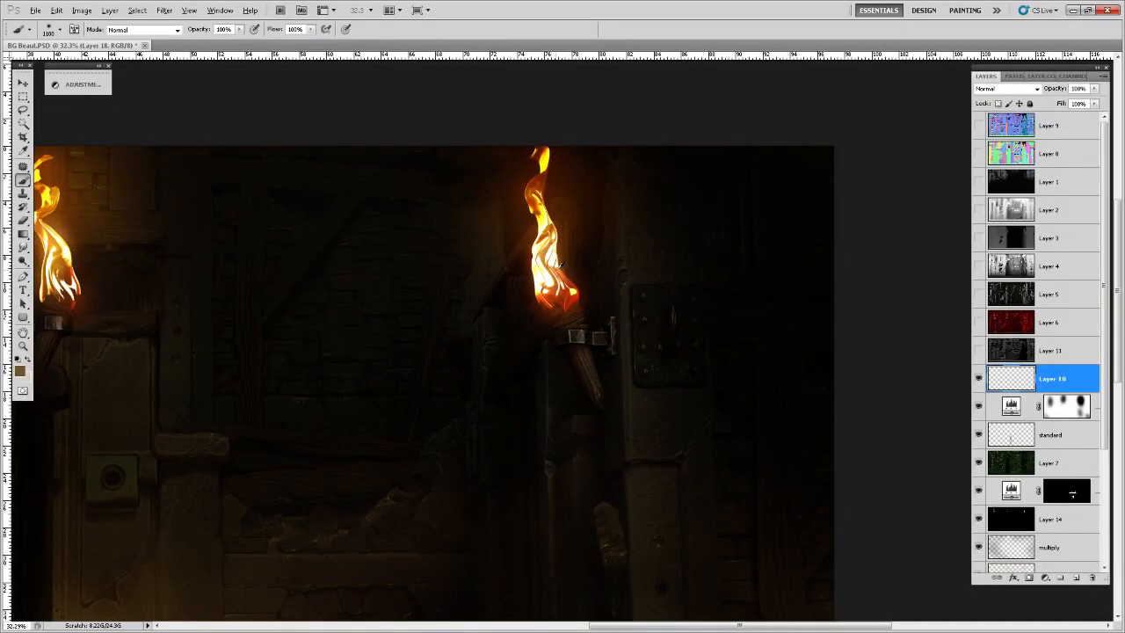
{"action": "left_click", "coordinate": [547, 241], "text": "alt"}
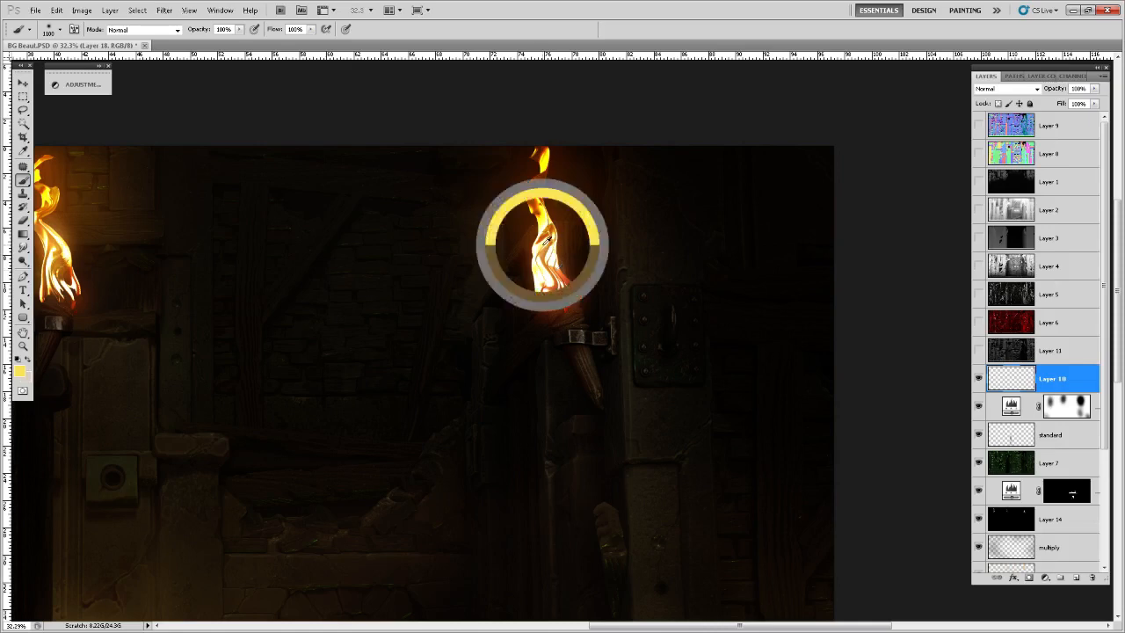
{"action": "left_click", "coordinate": [22, 372]}
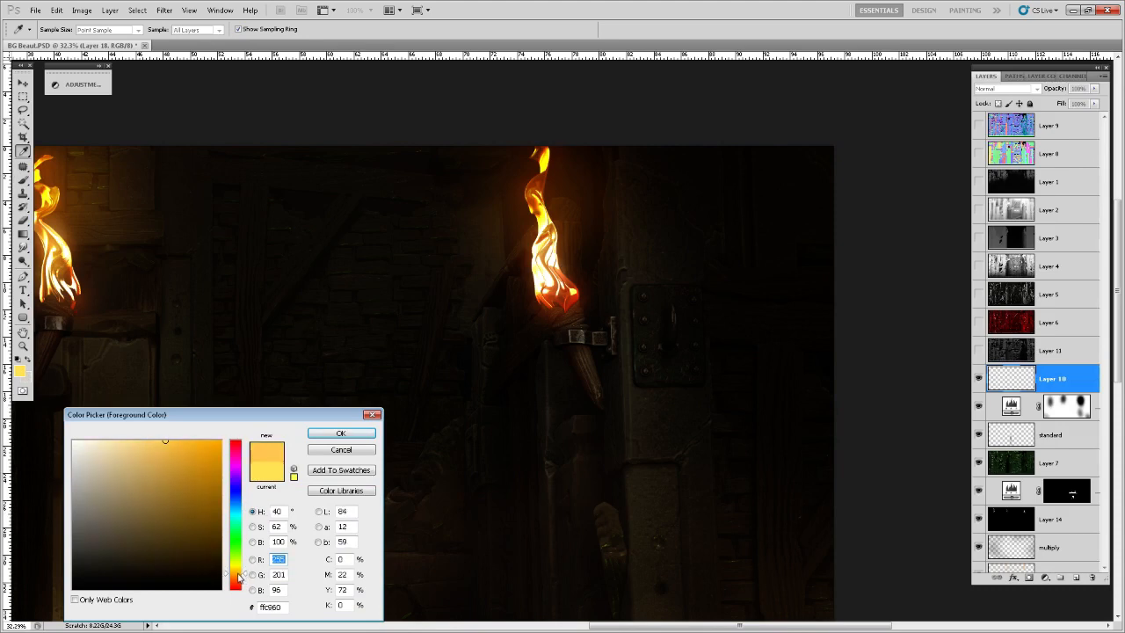
{"action": "left_click", "coordinate": [341, 434]}
{"action": "key", "text": "b"}
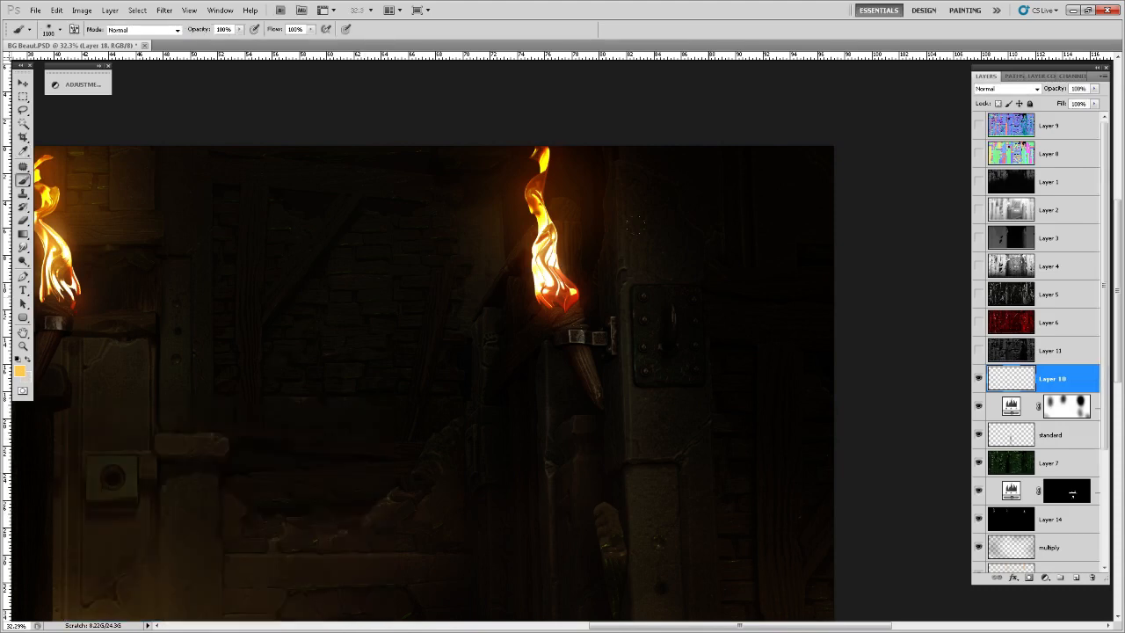
{"action": "left_click_drag", "start_coordinate": [606, 171], "coordinate": [615, 308]}
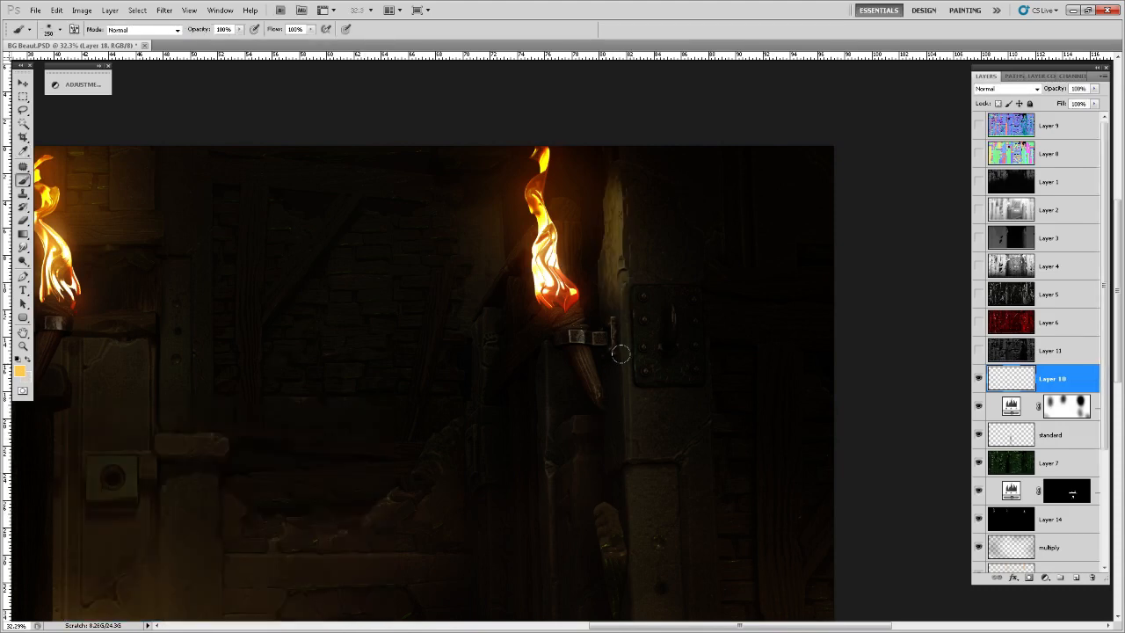
{"action": "key", "text": "ctrl+z"}
{"action": "left_click_drag", "start_coordinate": [615, 250], "coordinate": [617, 327]}
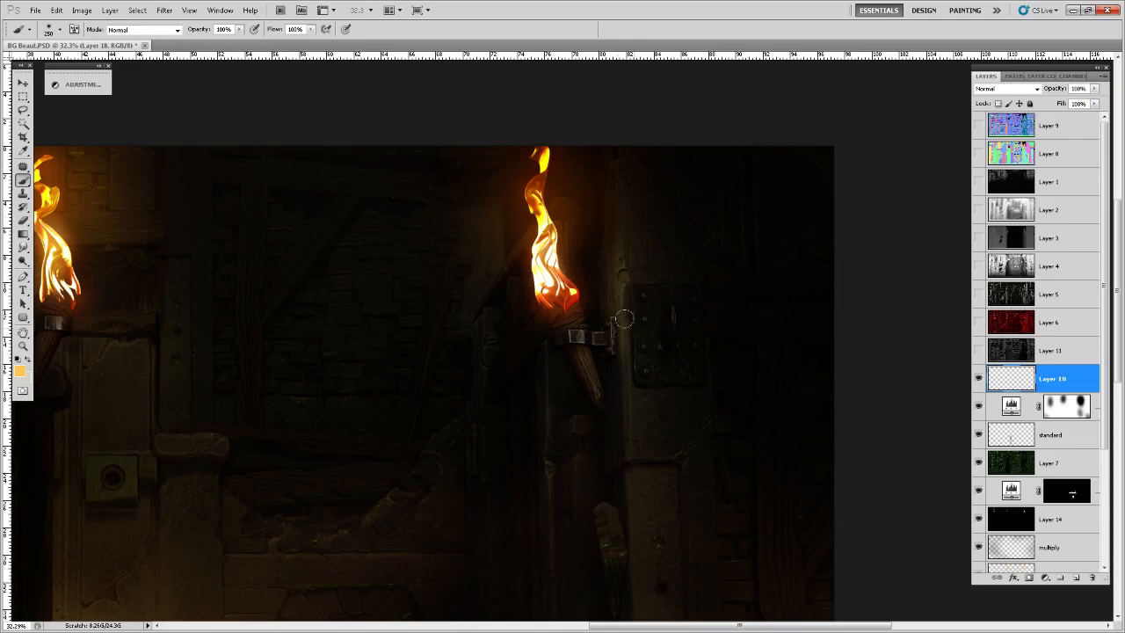
- Set the brush opacity to 20%, reduce its size, and lightly paint torchlight on the stone post and the metal handle beside the right-hand torch
{"action": "key", "text": "2"}
{"action": "key", "text": "["}
{"action": "key", "text": "["}
{"action": "key", "text": "["}
{"action": "key", "text": "bracketleft"}
{"action": "key", "text": "bracketleft"}
{"action": "key", "text": "period"}
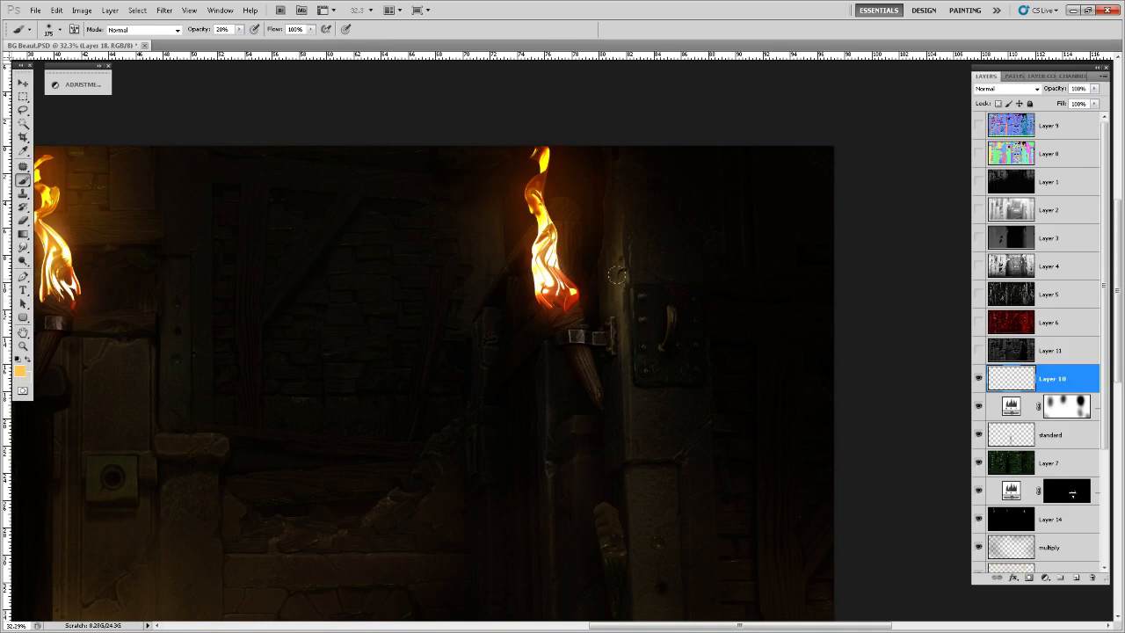
- Sample red and darker orange tones from the flame and paint warm light along the post edge nearest the right-hand torch
{"action": "left_click", "coordinate": [576, 293], "text": "alt"}
{"action": "scroll", "coordinate": [629, 303], "scroll_direction": "down", "scroll_amount": 4}
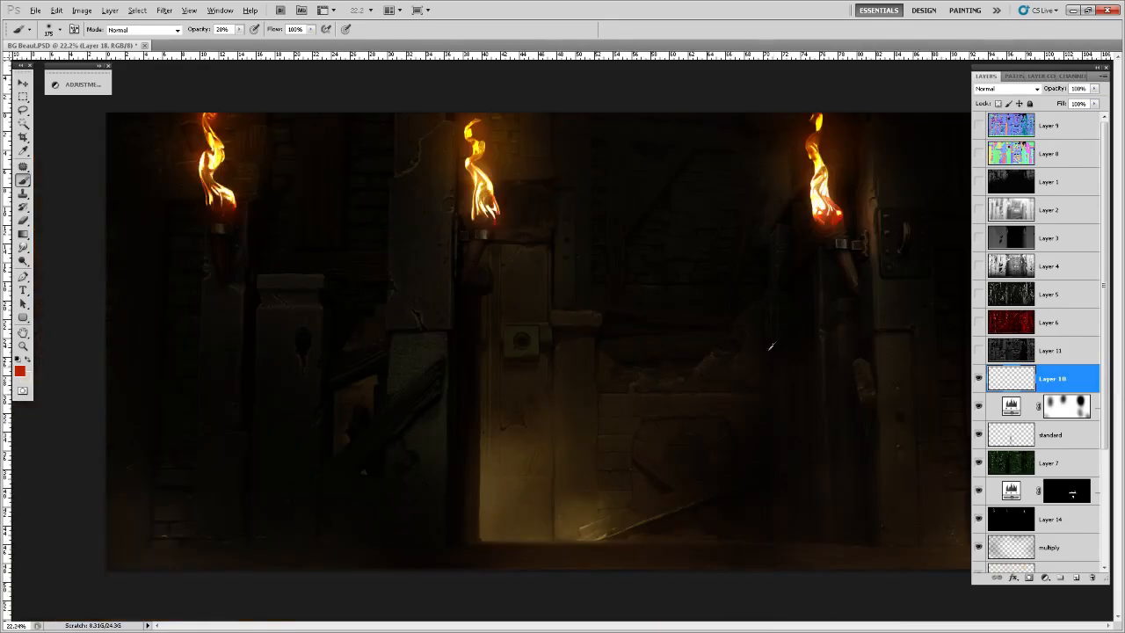
{"action": "scroll", "coordinate": [773, 346], "scroll_direction": "up", "scroll_amount": 4}
{"action": "left_click_drag", "start_coordinate": [784, 377], "coordinate": [580, 503]}
{"action": "scroll", "coordinate": [713, 472], "scroll_direction": "up", "scroll_amount": 4}
{"action": "key", "text": "ctrl+r"}
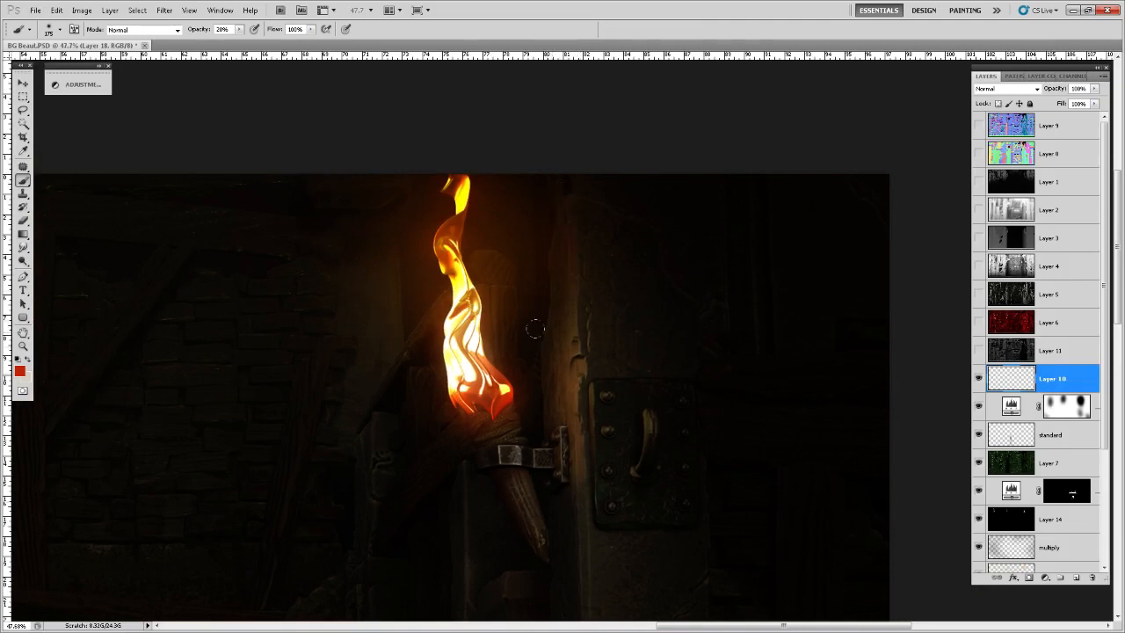
{"action": "left_click", "coordinate": [461, 216], "text": "alt"}
{"action": "left_click_drag", "start_coordinate": [602, 361], "coordinate": [603, 320]}
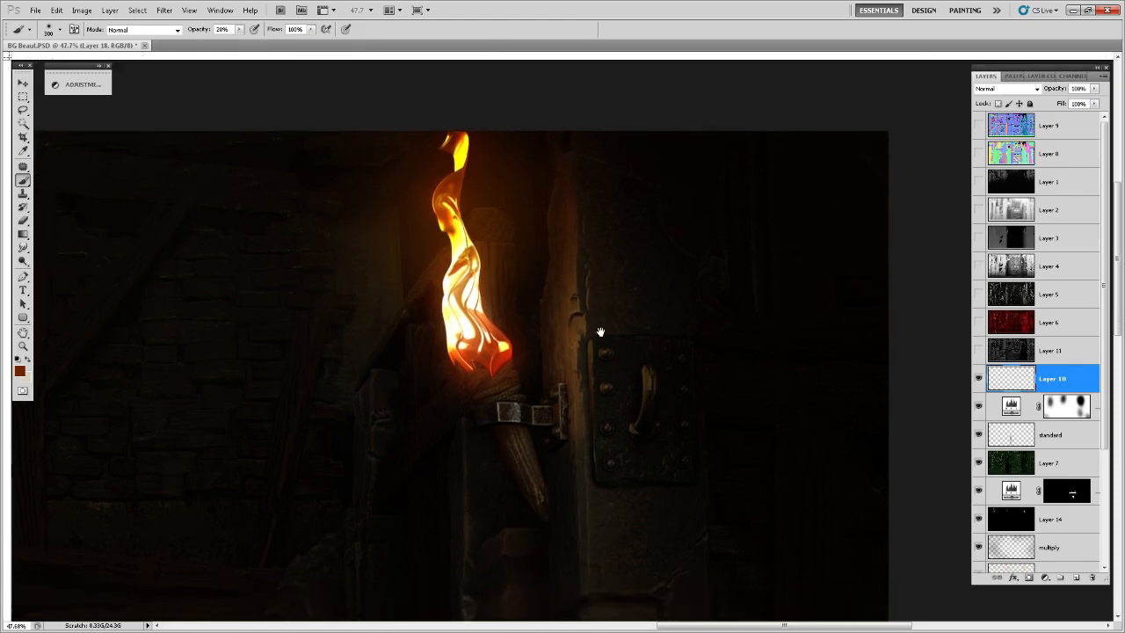
{"action": "left_click_drag", "start_coordinate": [603, 459], "coordinate": [605, 447]}
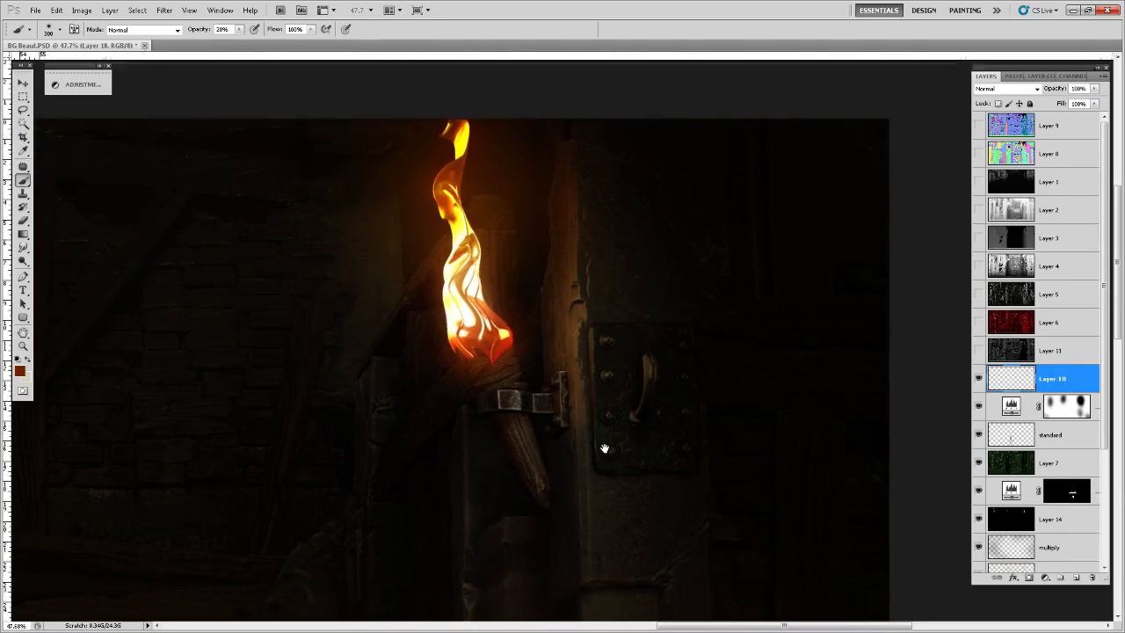
- Choose a textured 175 px brush and paint the lit post edge using white, red and orange sampled from the flame
{"action": "right_click", "coordinate": [571, 334]}
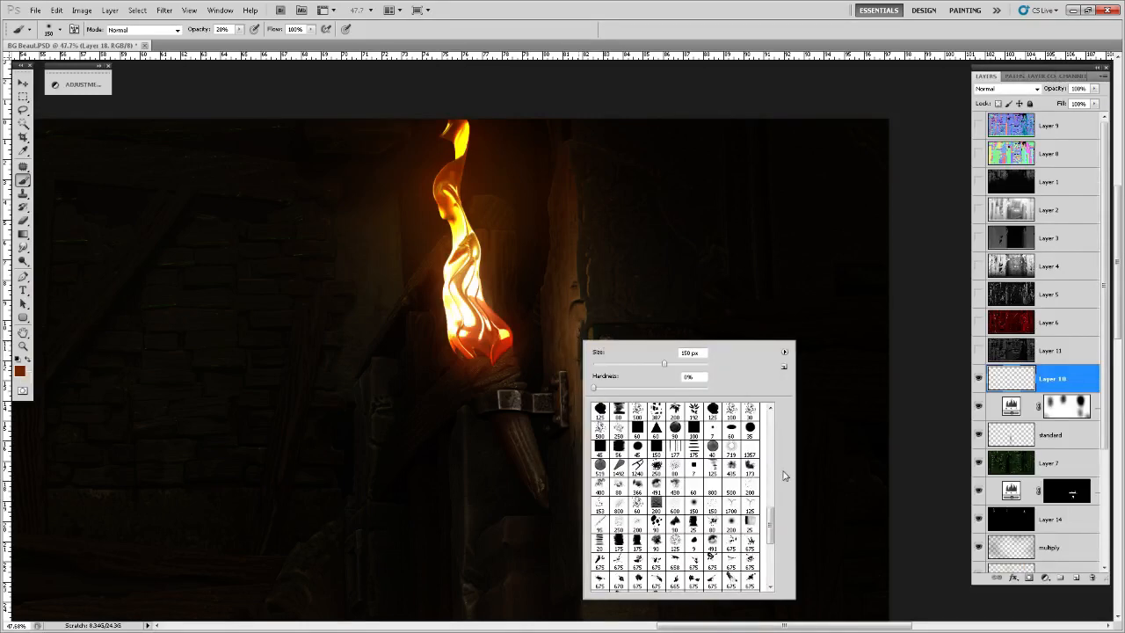
{"action": "left_click", "coordinate": [619, 540]}
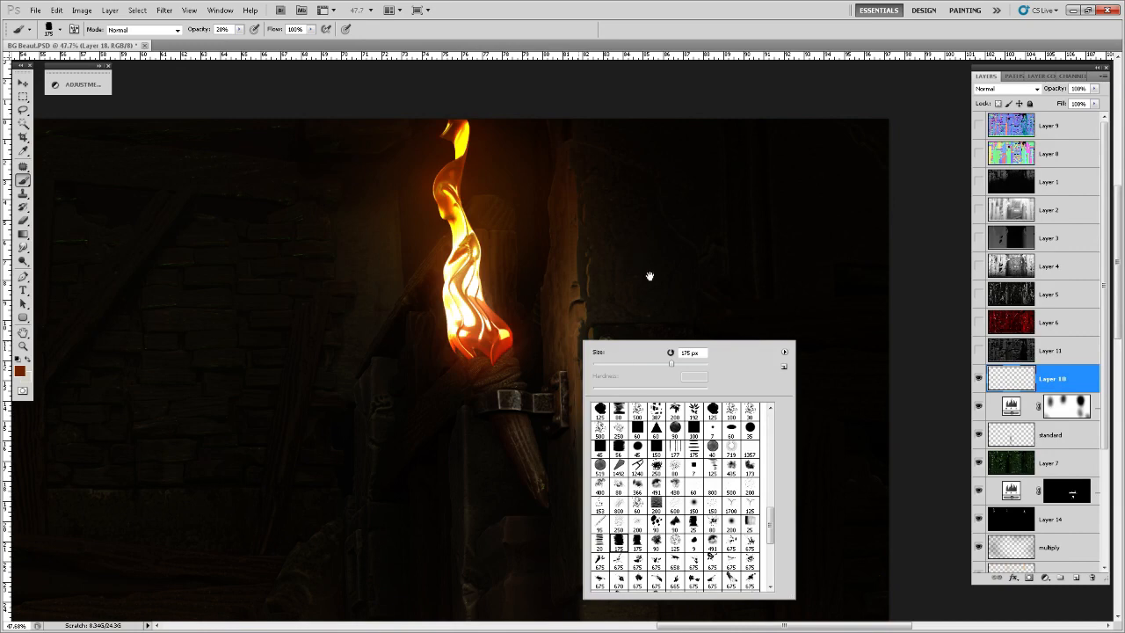
{"action": "left_click_drag", "start_coordinate": [650, 276], "coordinate": [649, 278]}
{"action": "left_click", "coordinate": [476, 312], "text": "alt"}
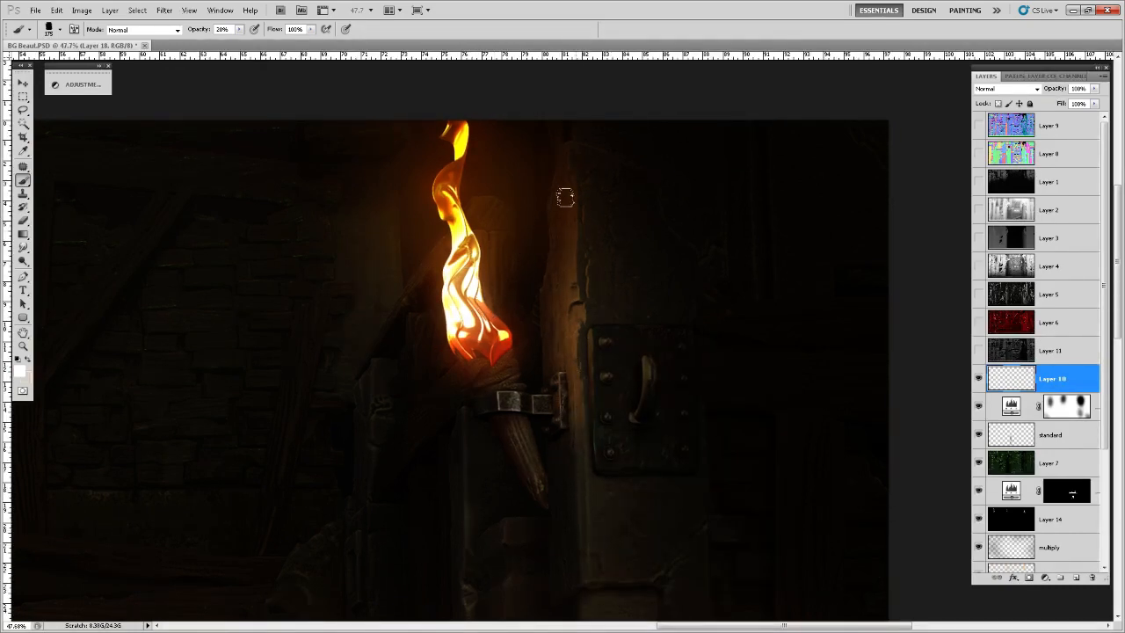
{"action": "key", "text": "4"}
{"action": "left_click_drag", "start_coordinate": [563, 219], "coordinate": [569, 352]}
{"action": "key", "text": "2"}
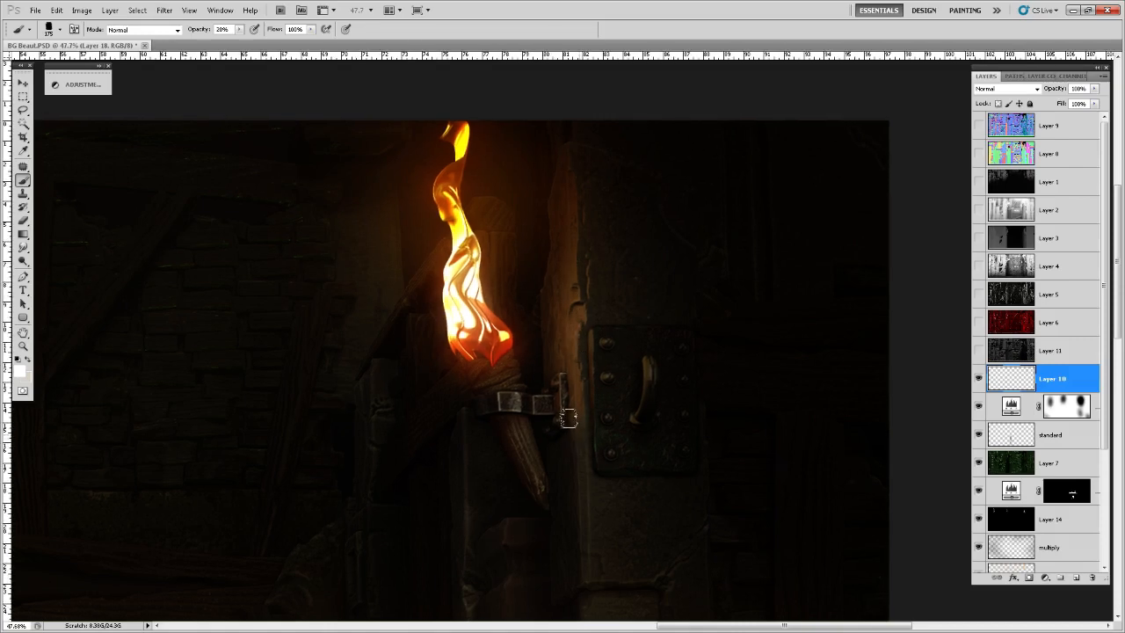
{"action": "left_click", "coordinate": [500, 319], "text": "alt"}
{"action": "left_click", "coordinate": [459, 335], "text": "alt"}
- Compare the whole image with and without the painted light on Layer 18
{"action": "scroll", "coordinate": [611, 509], "scroll_direction": "down", "scroll_amount": 5}
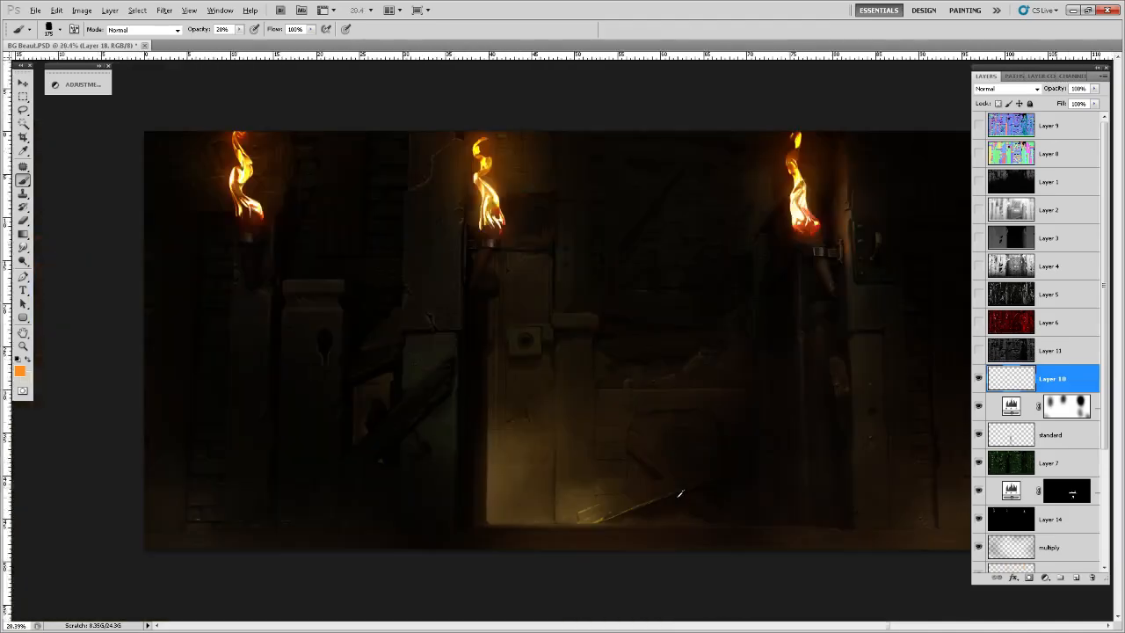
{"action": "scroll", "coordinate": [736, 415], "scroll_direction": "down", "scroll_amount": 2}
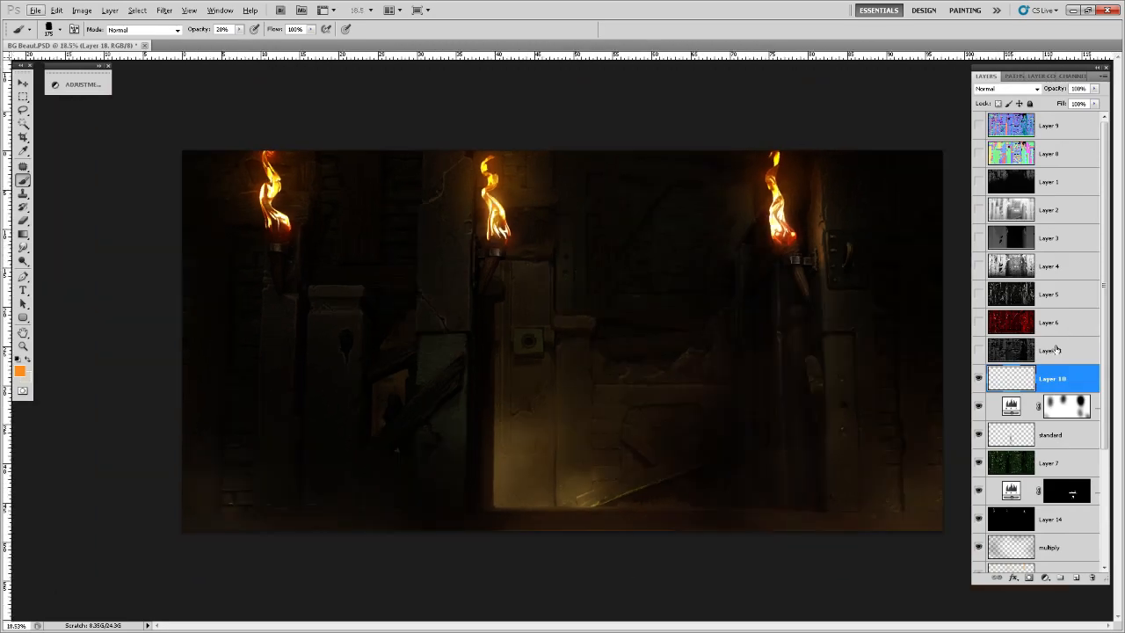
{"action": "left_click", "coordinate": [980, 378]}
{"action": "left_click", "coordinate": [980, 378]}
{"action": "left_click", "coordinate": [981, 379]}
{"action": "left_click", "coordinate": [980, 379]}
- Add a new layer above Layer 18 and rename Layer 18 as standard
{"action": "scroll", "coordinate": [849, 273], "scroll_direction": "up", "scroll_amount": 2}
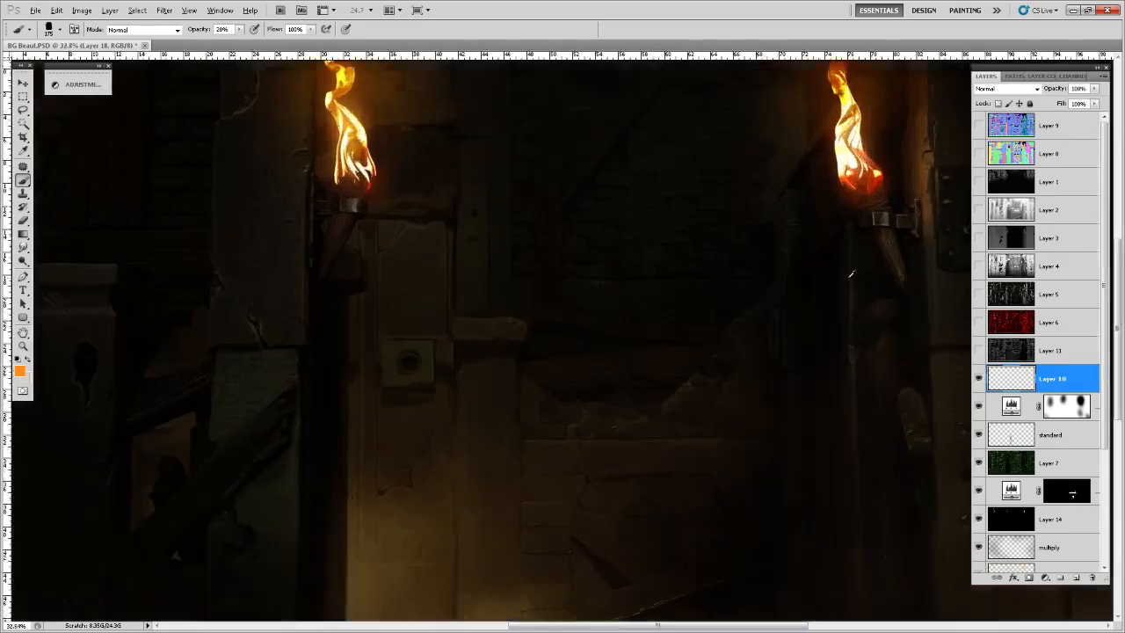
{"action": "scroll", "coordinate": [851, 274], "scroll_direction": "up", "scroll_amount": 1}
{"action": "mouse_move", "coordinate": [857, 346]}
{"action": "left_mouse_down"}
{"action": "mouse_move", "coordinate": [691, 452]}
{"action": "mouse_move", "coordinate": [616, 474]}
{"action": "mouse_move", "coordinate": [601, 437]}
{"action": "left_mouse_up"}
{"action": "scroll", "coordinate": [577, 431], "scroll_direction": "up", "scroll_amount": 1}
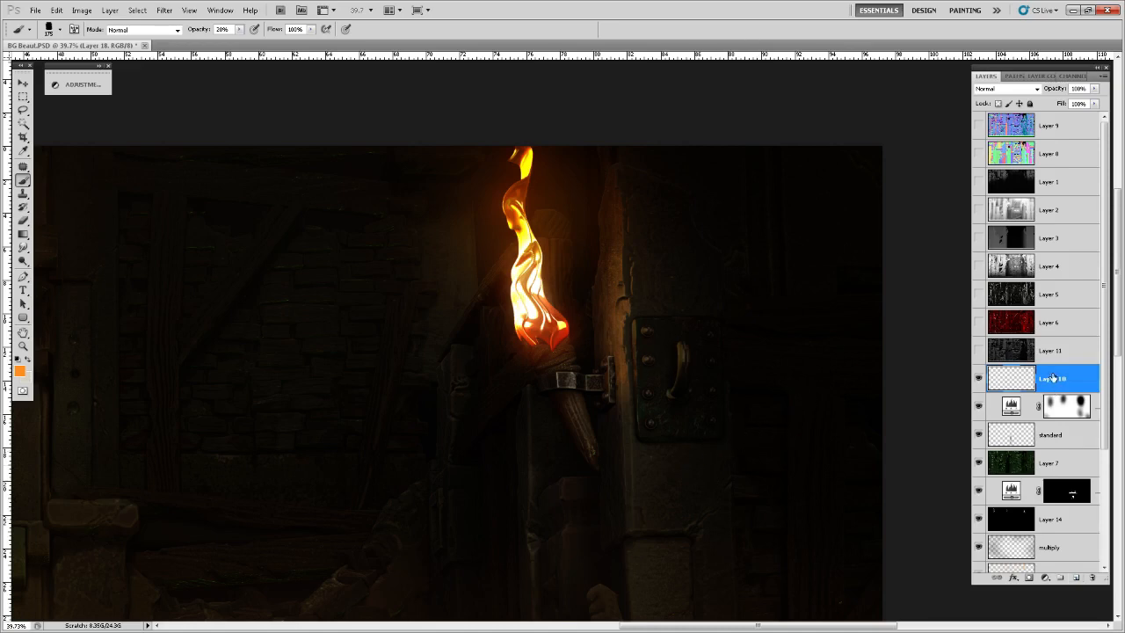
{"action": "left_click", "coordinate": [1077, 578]}
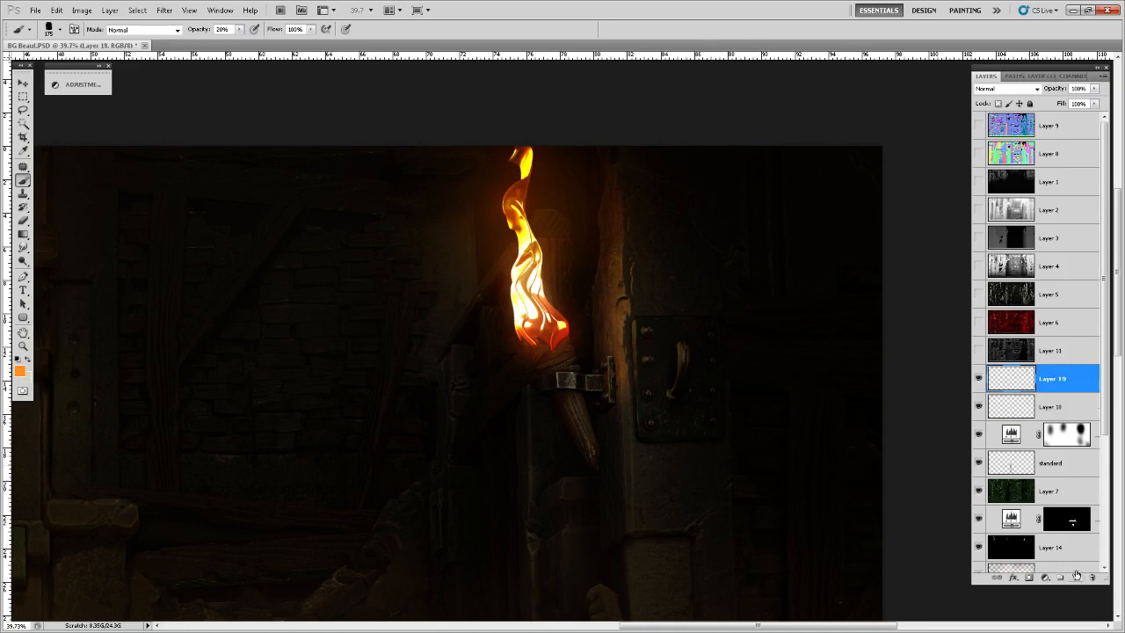
{"action": "double_click", "coordinate": [1057, 410]}
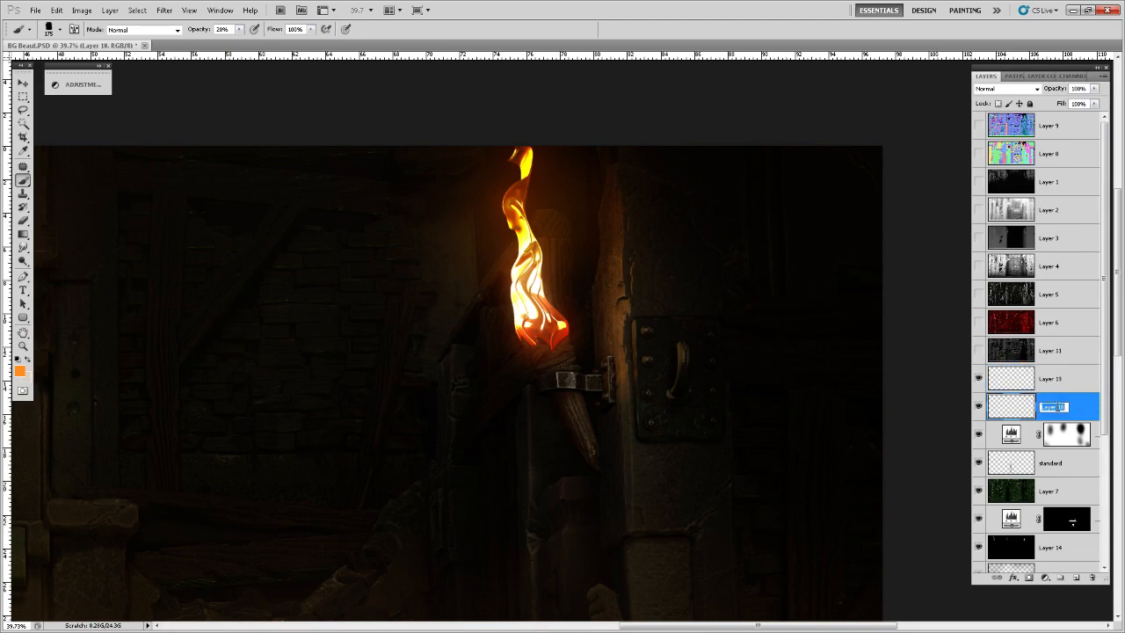
{"action": "type", "text": "standard"}
{"action": "key", "text": "Return"}
- Show the selection outlines again and remove the selection
{"action": "key", "text": "v"}
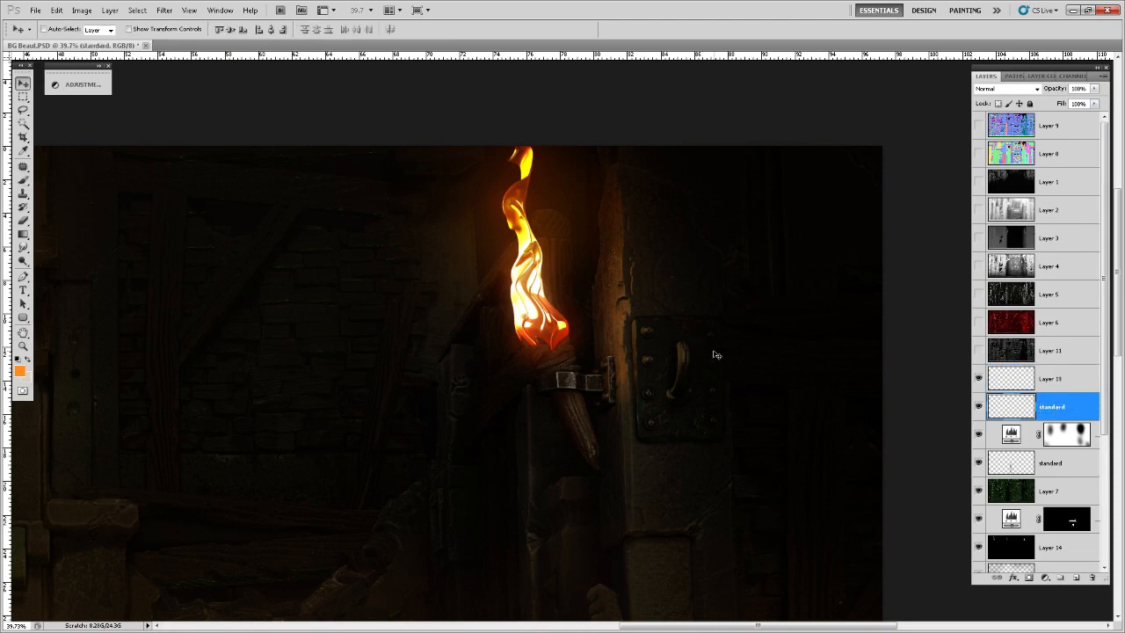
{"action": "key", "text": "ctrl+alt+2"}
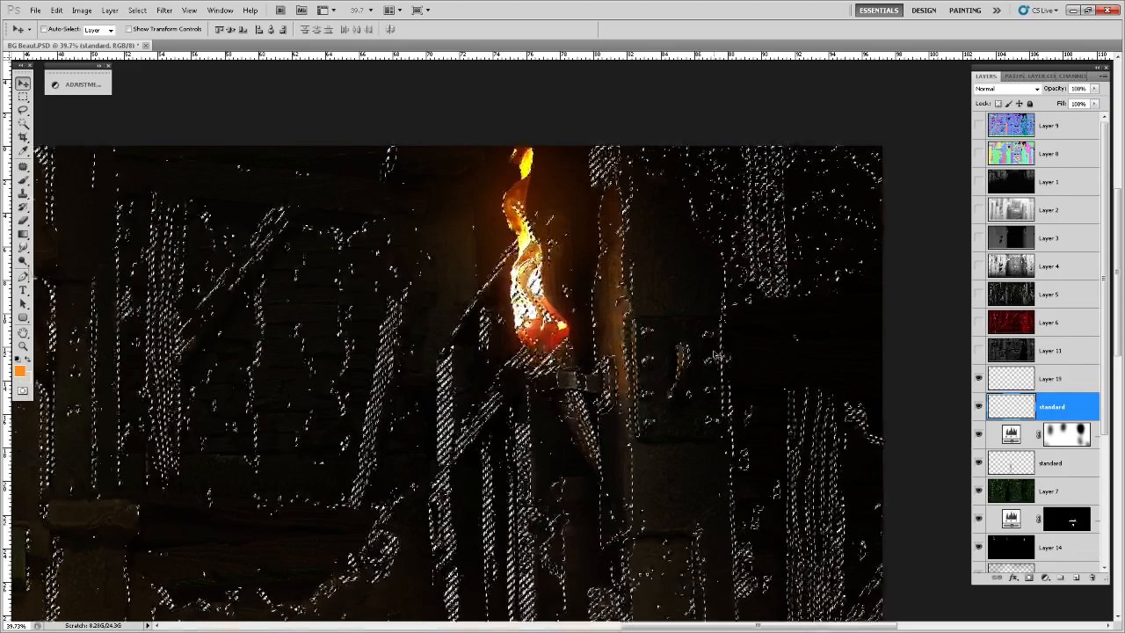
{"action": "key", "text": "ctrl+d"}
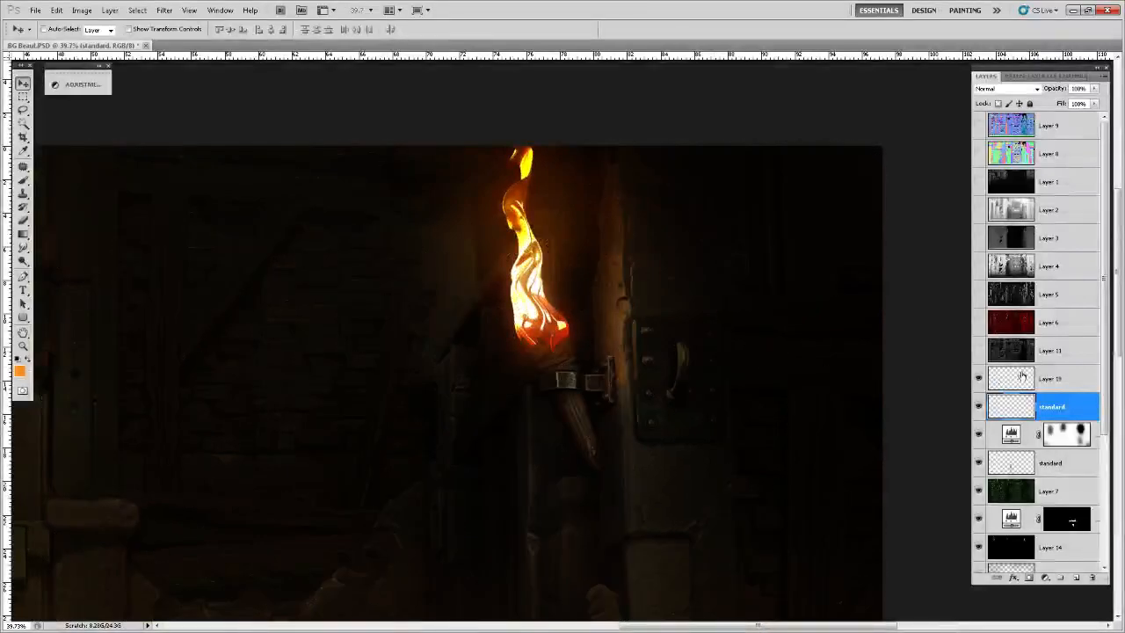
- Select Layer 19, set the background colour to black and fill the layer with it
{"action": "left_click", "coordinate": [1064, 379]}
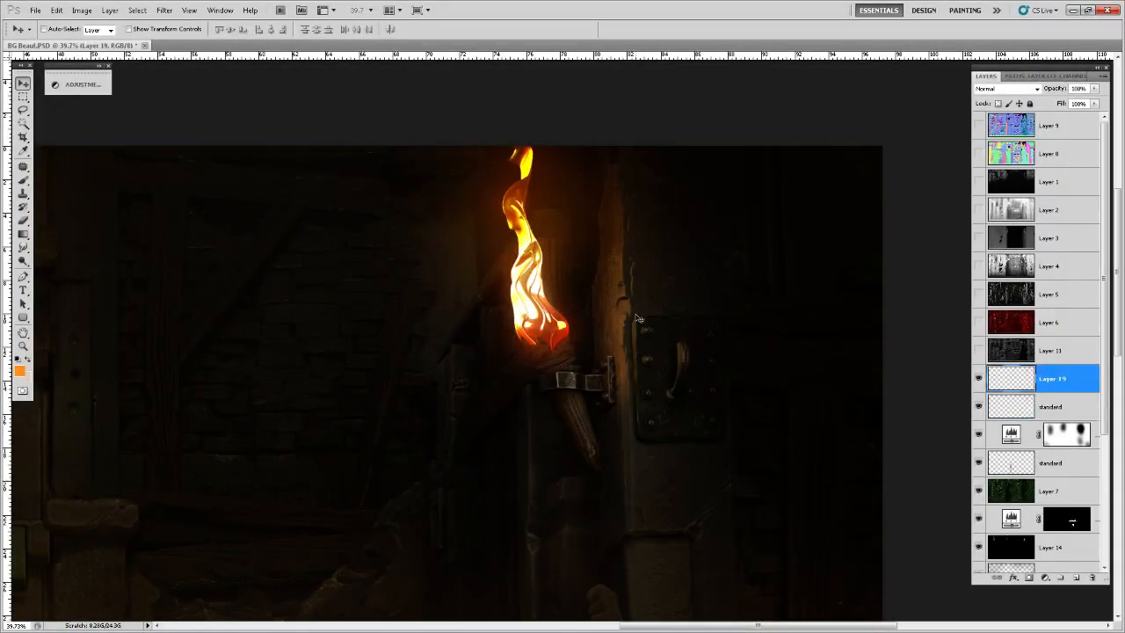
{"action": "left_click", "coordinate": [29, 378]}
{"action": "left_click_drag", "start_coordinate": [109, 519], "coordinate": [10, 601]}
{"action": "left_click", "coordinate": [341, 433]}
{"action": "key", "text": "v"}
{"action": "key", "text": "ctrl+BackSpace"}
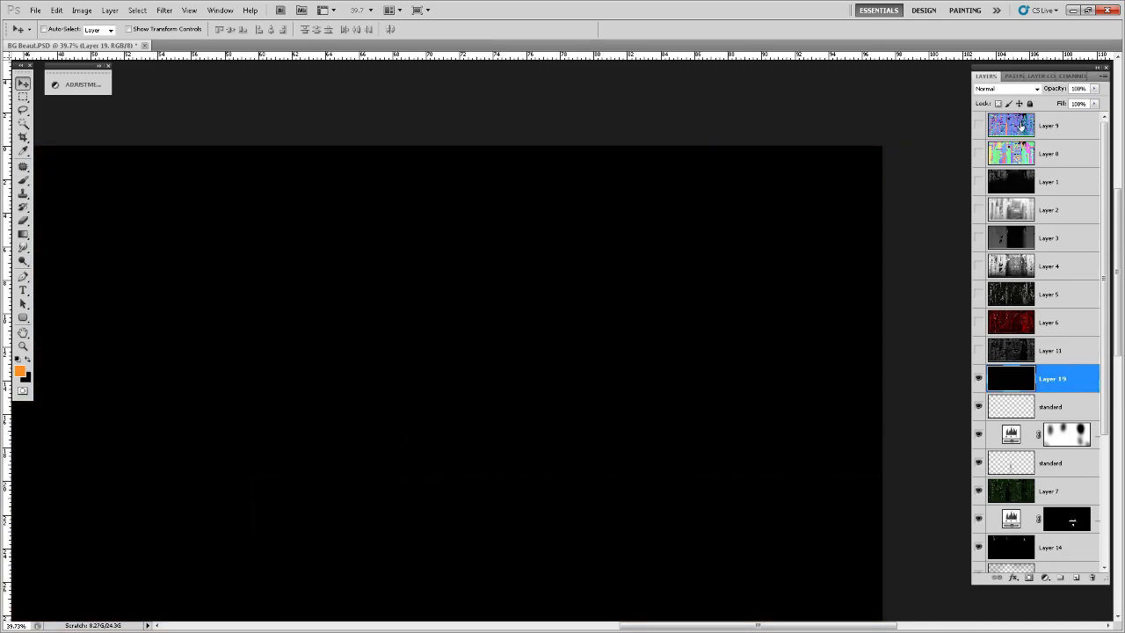
- Set the black layer's blend mode to Color Dodge and rename it Dodge
{"action": "left_click", "coordinate": [1038, 89]}
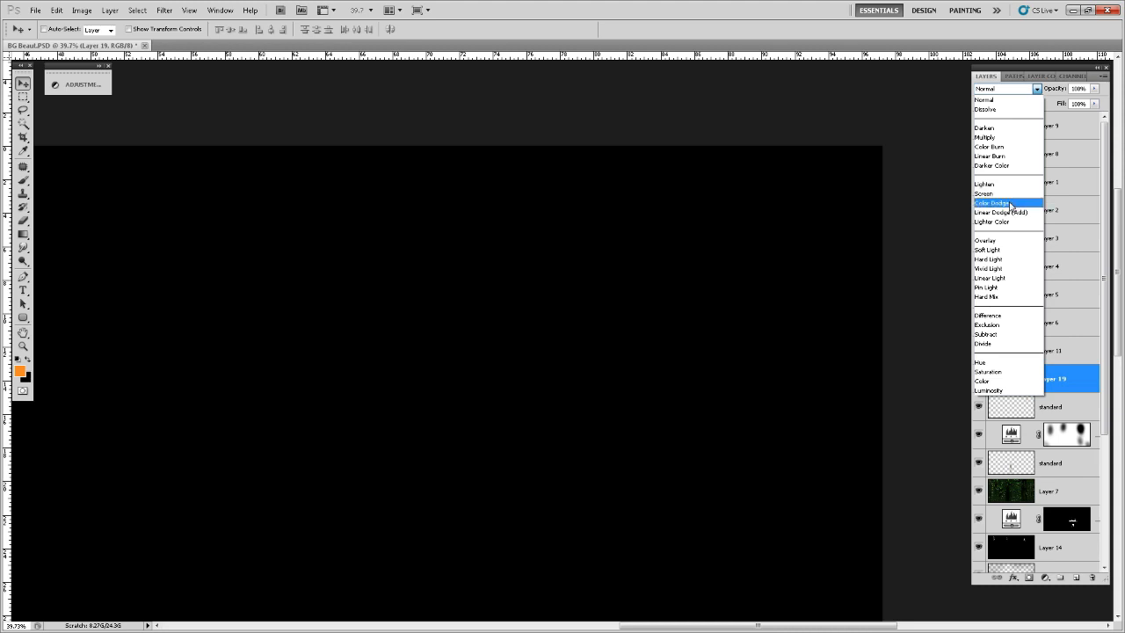
{"action": "left_click", "coordinate": [1011, 203]}
{"action": "left_click", "coordinate": [1054, 407]}
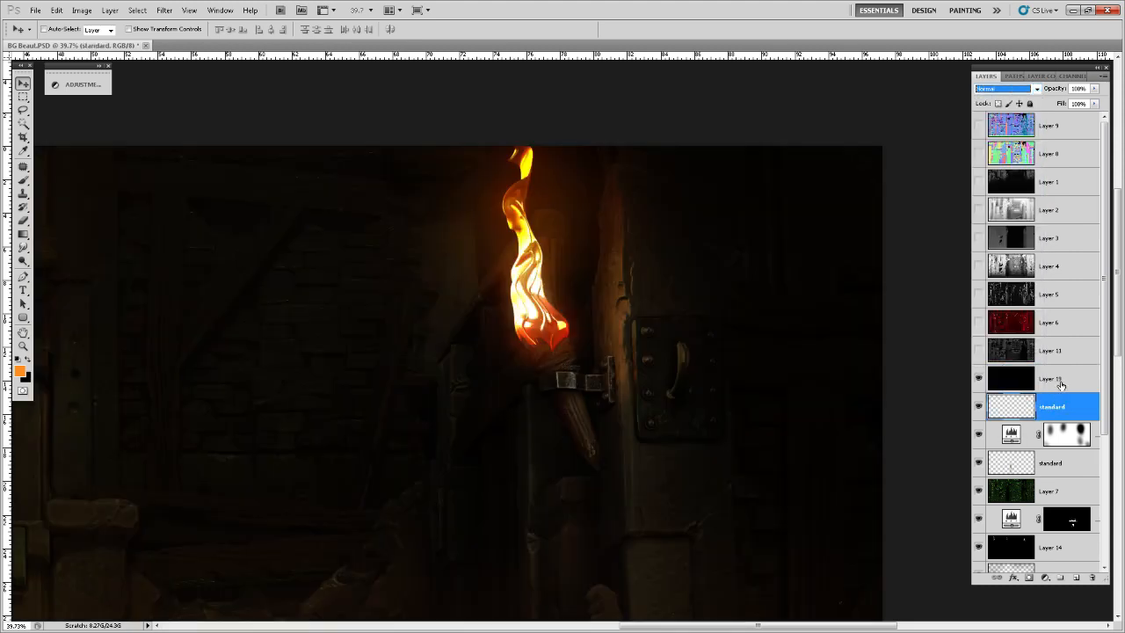
{"action": "left_click", "coordinate": [1058, 384]}
{"action": "double_click", "coordinate": [1055, 379]}
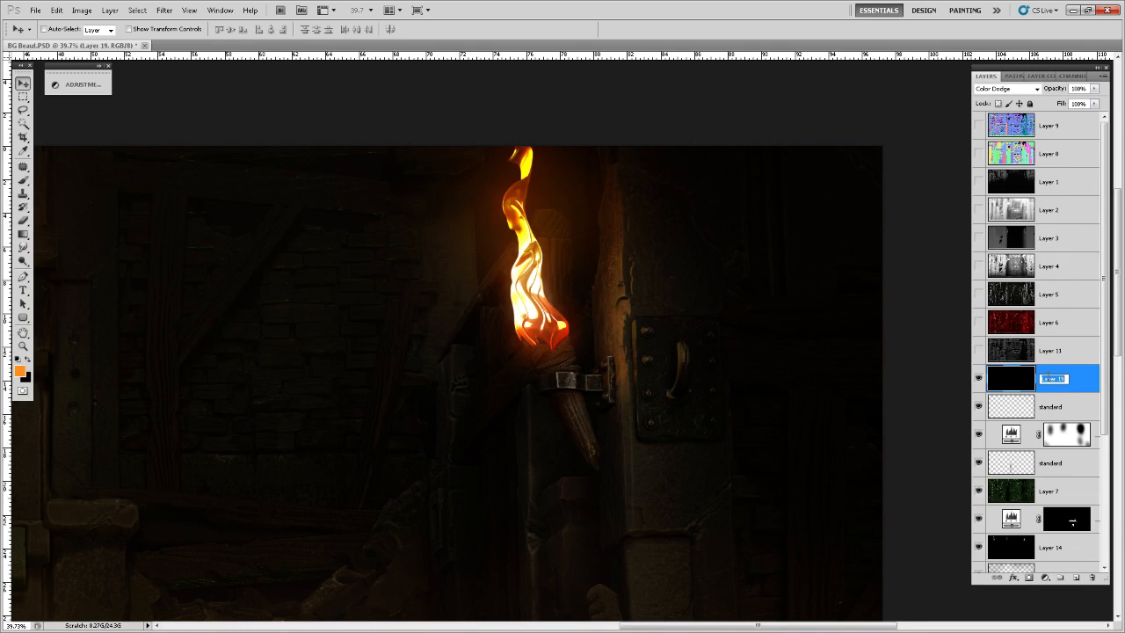
{"action": "type", "text": "O"}
{"action": "key", "text": "Return"}
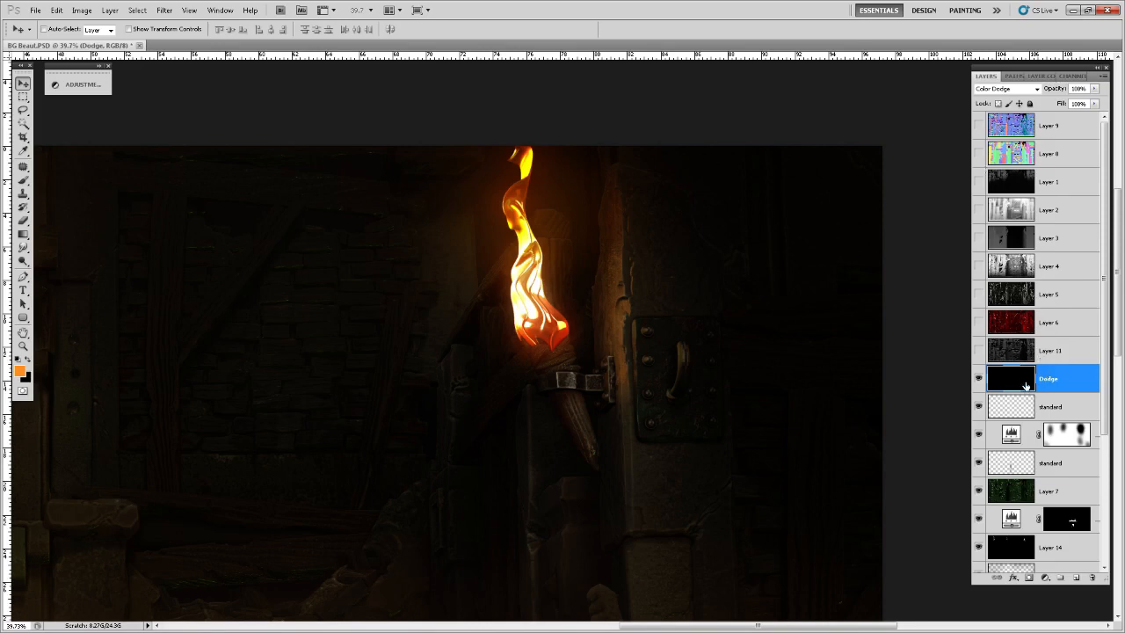
- Load the Alpha 3 channel as a selection for the Dodge layer and return to the full-colour image
{"action": "left_click", "coordinate": [1066, 76]}
{"action": "left_click", "coordinate": [1019, 169]}
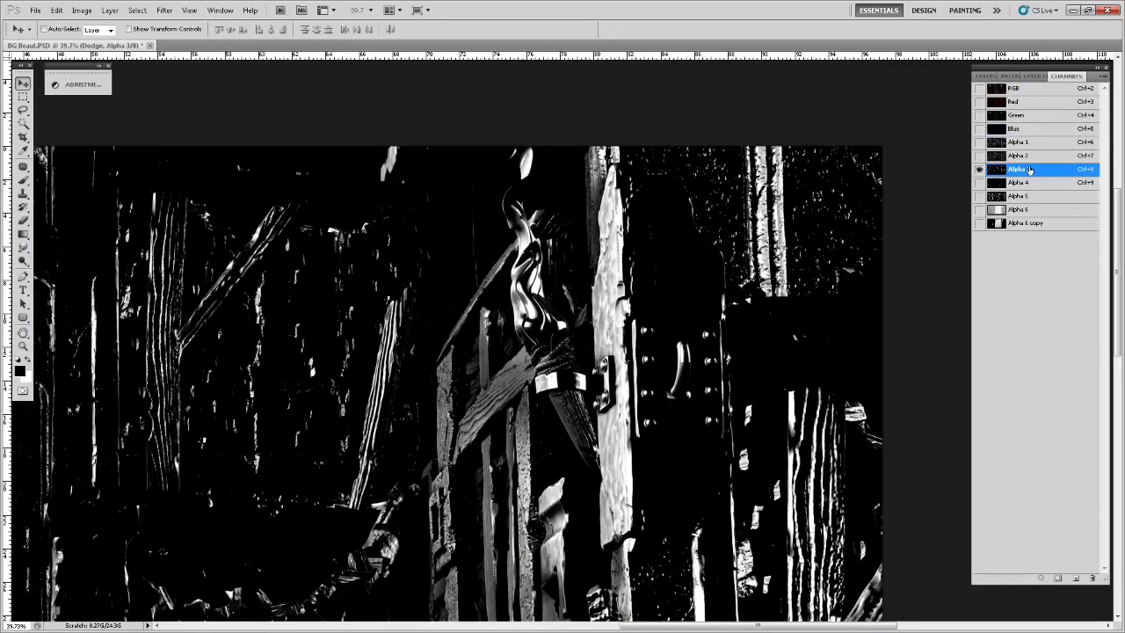
{"action": "left_click", "coordinate": [1001, 169], "text": "ctrl"}
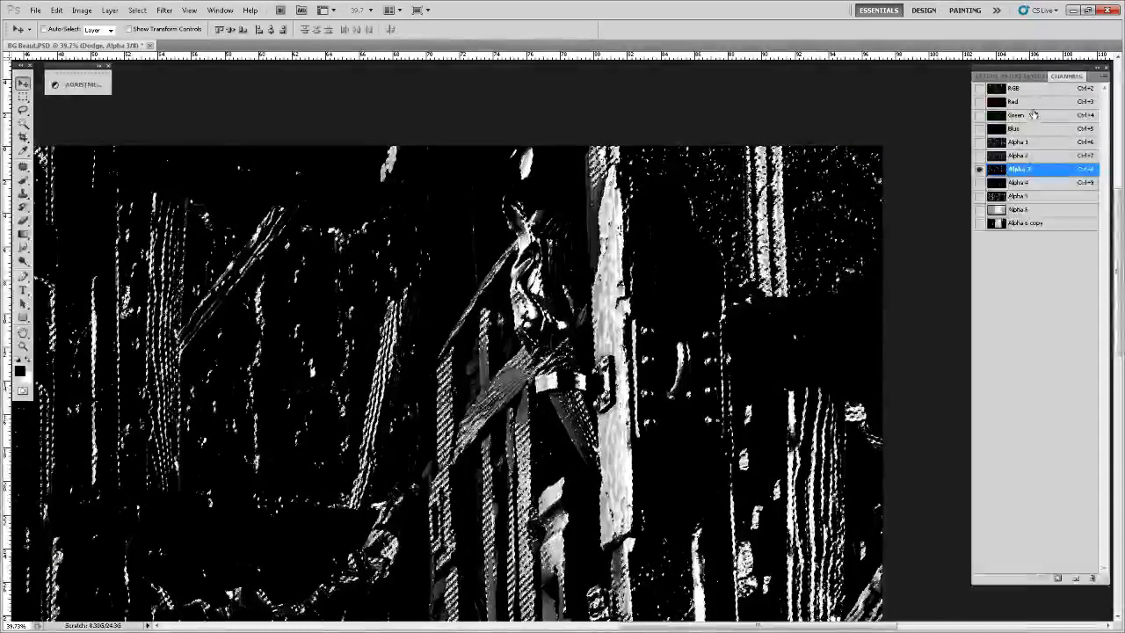
{"action": "left_click", "coordinate": [994, 88]}
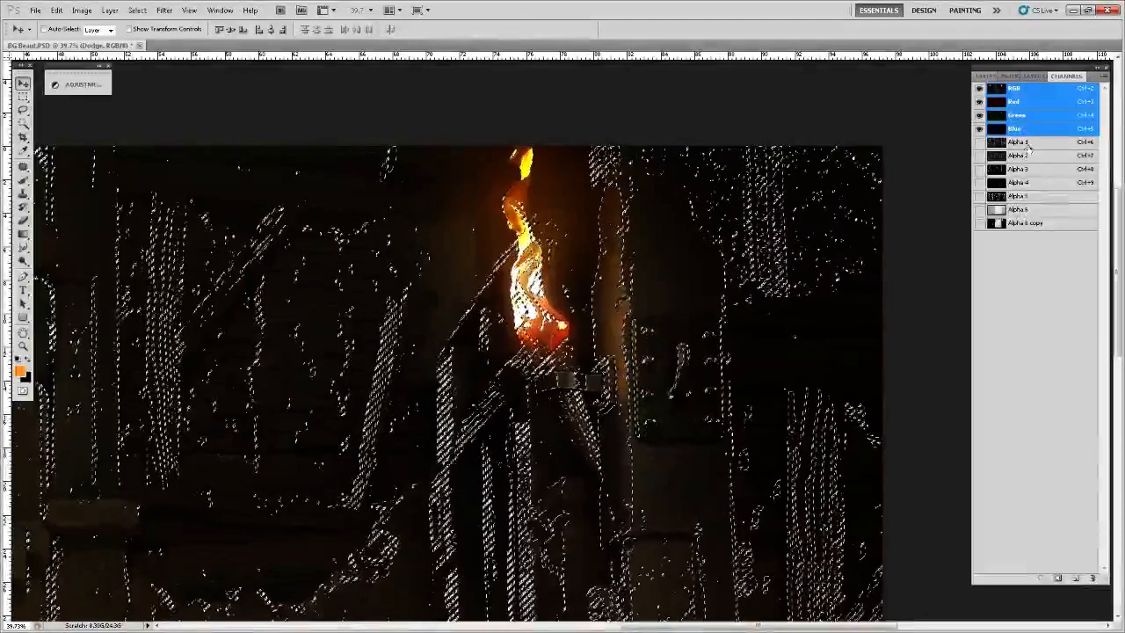
- Compare the Alpha 1 to Alpha 6 copy channels to judge which light mask suits the Dodge layer
{"action": "left_click", "coordinate": [1025, 143]}
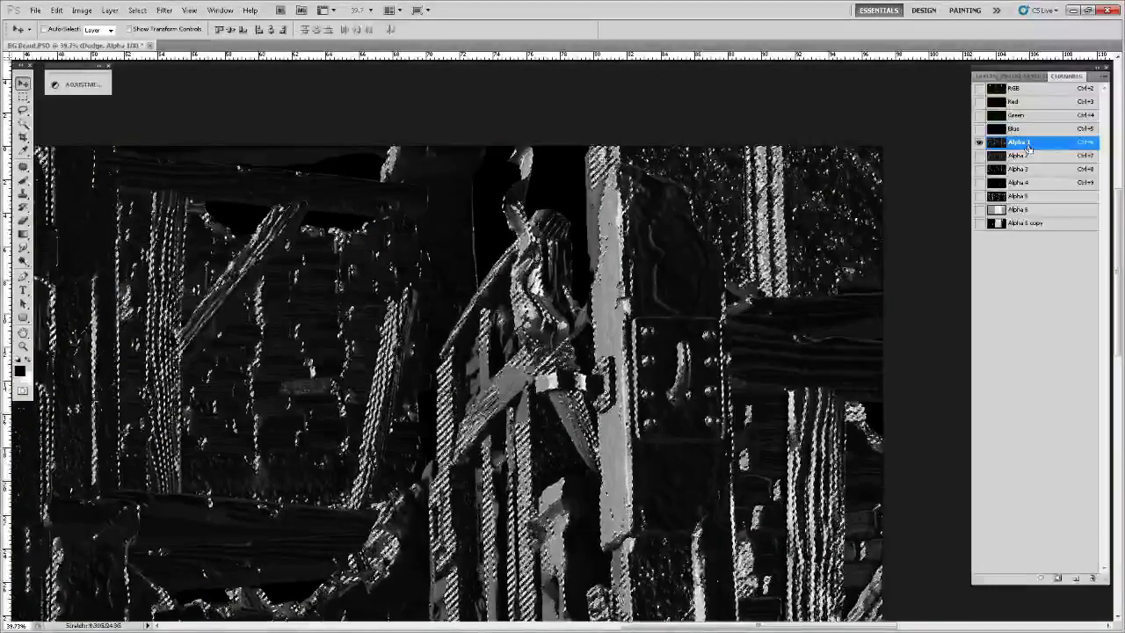
{"action": "left_click", "coordinate": [1014, 158]}
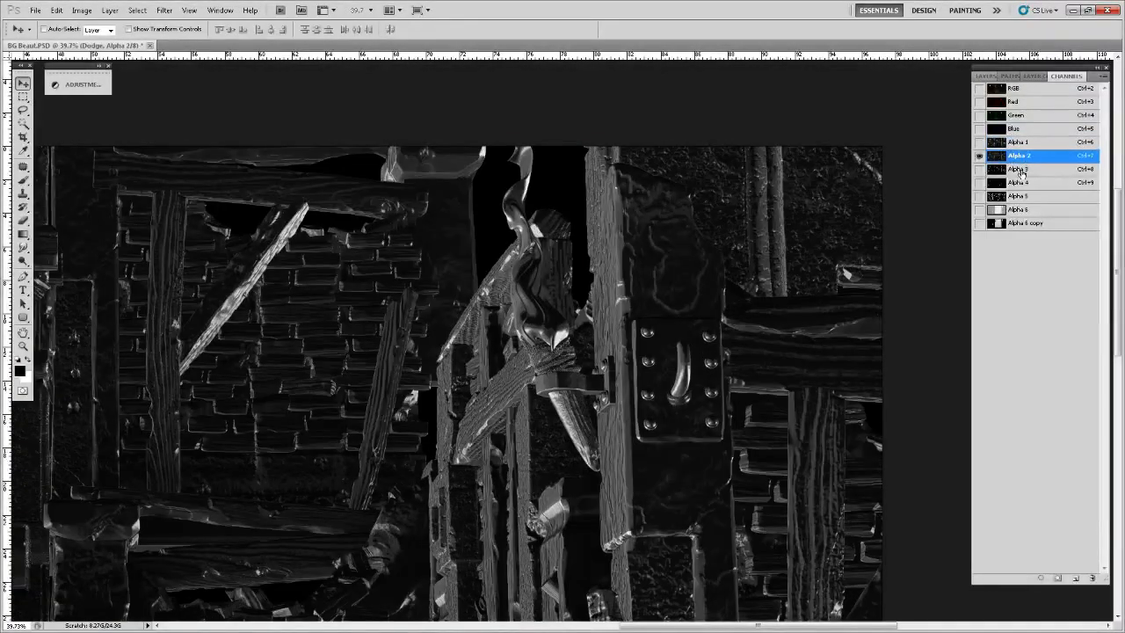
{"action": "left_click", "coordinate": [1022, 171]}
{"action": "left_click", "coordinate": [1028, 196]}
{"action": "left_click", "coordinate": [1036, 210]}
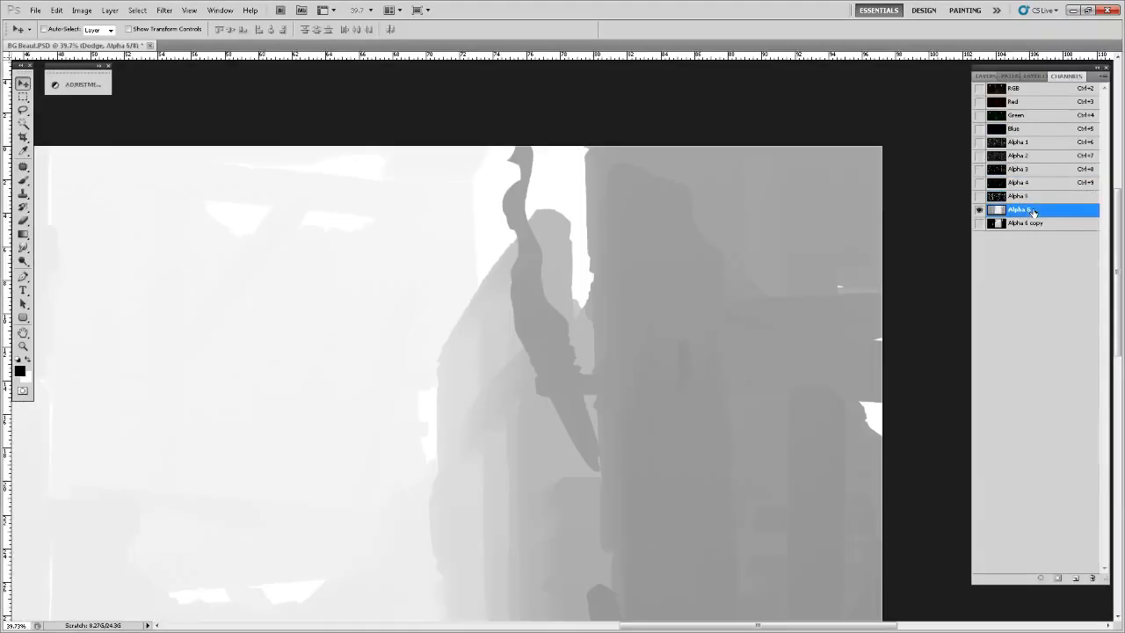
{"action": "left_click", "coordinate": [1029, 225]}
{"action": "left_click", "coordinate": [1030, 211]}
{"action": "left_click", "coordinate": [1033, 196]}
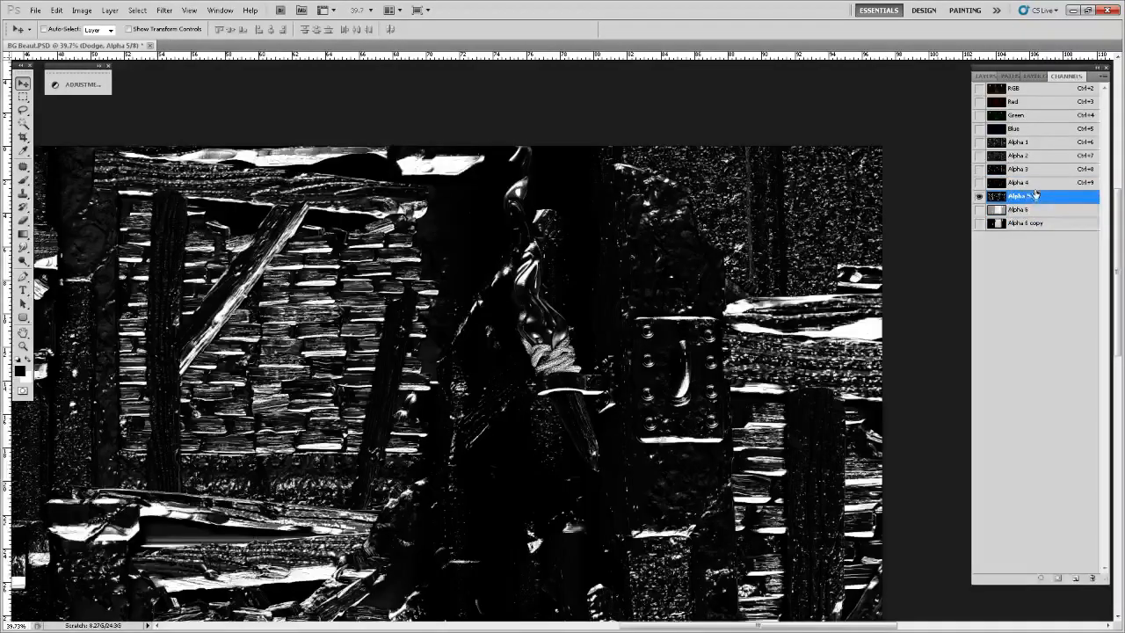
{"action": "left_click", "coordinate": [1036, 182]}
{"action": "left_click", "coordinate": [1039, 201]}
{"action": "left_click", "coordinate": [1039, 187]}
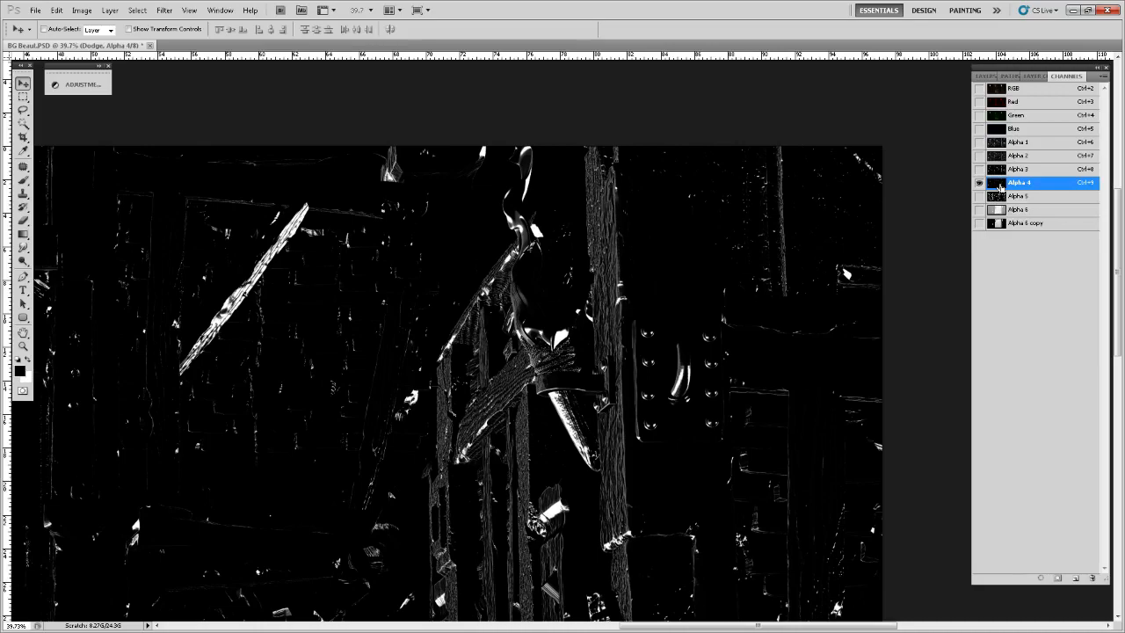
- Load the Alpha 4 channel as a selection, return to the full-colour Dodge layer and hide the selection outlines
{"action": "left_click", "coordinate": [999, 185], "text": "ctrl"}
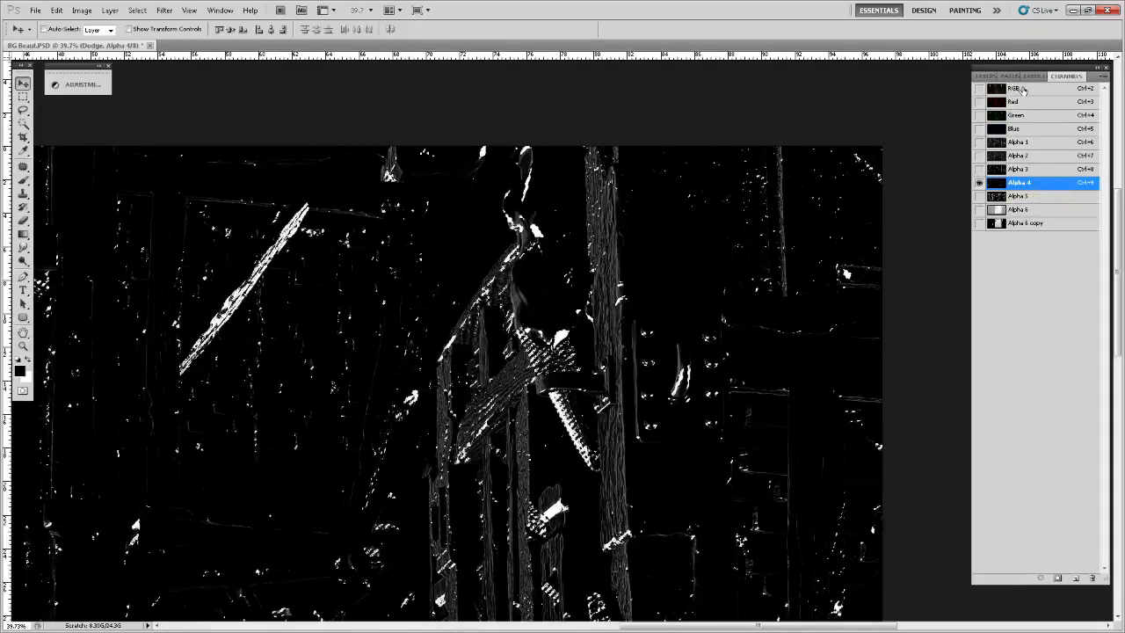
{"action": "left_click", "coordinate": [1022, 91]}
{"action": "left_click", "coordinate": [987, 75]}
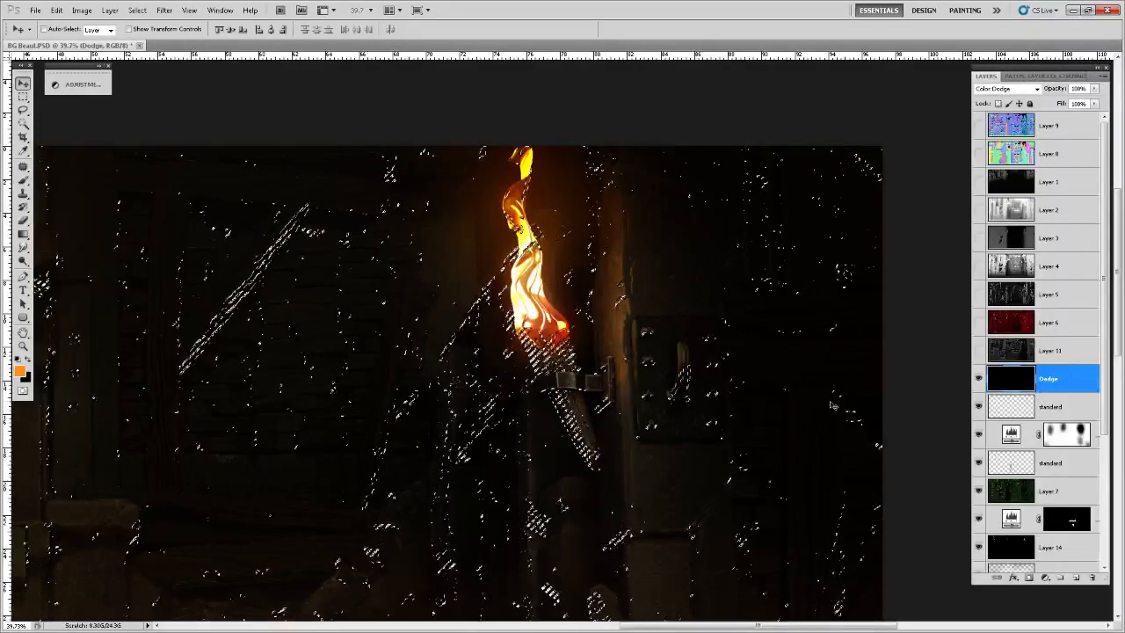
{"action": "key", "text": "ctrl+d"}
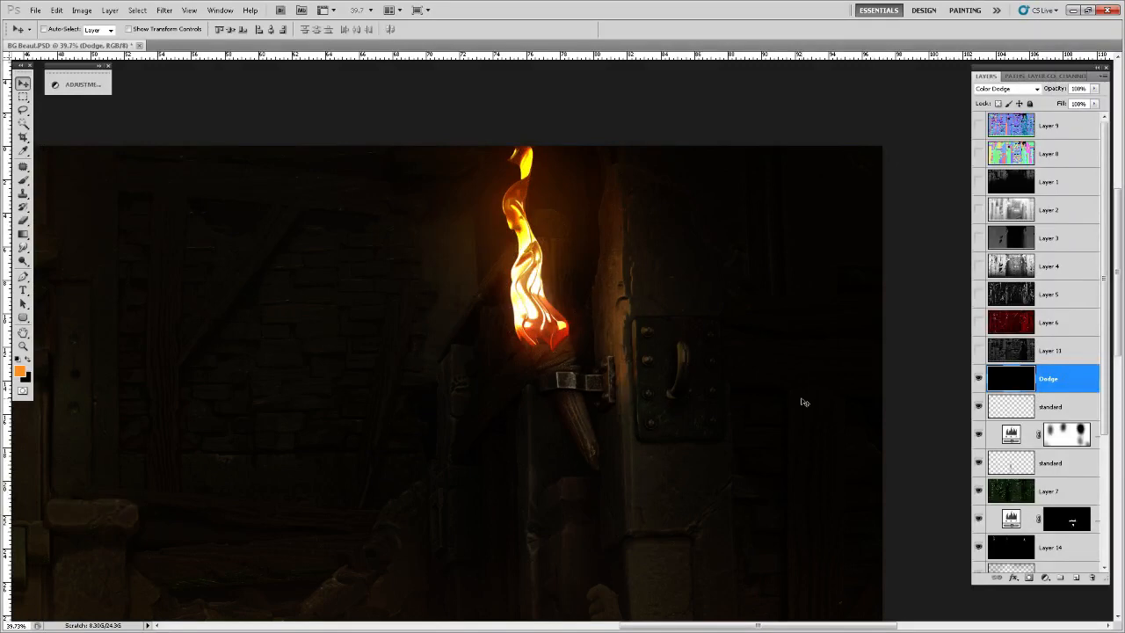
- Paint flame-coloured highlights along the wooden plank beside the torch on the Dodge layer, with a size 200 brush at 100% opacity
{"action": "key", "text": "b"}
{"action": "left_click", "coordinate": [531, 306], "text": "alt"}
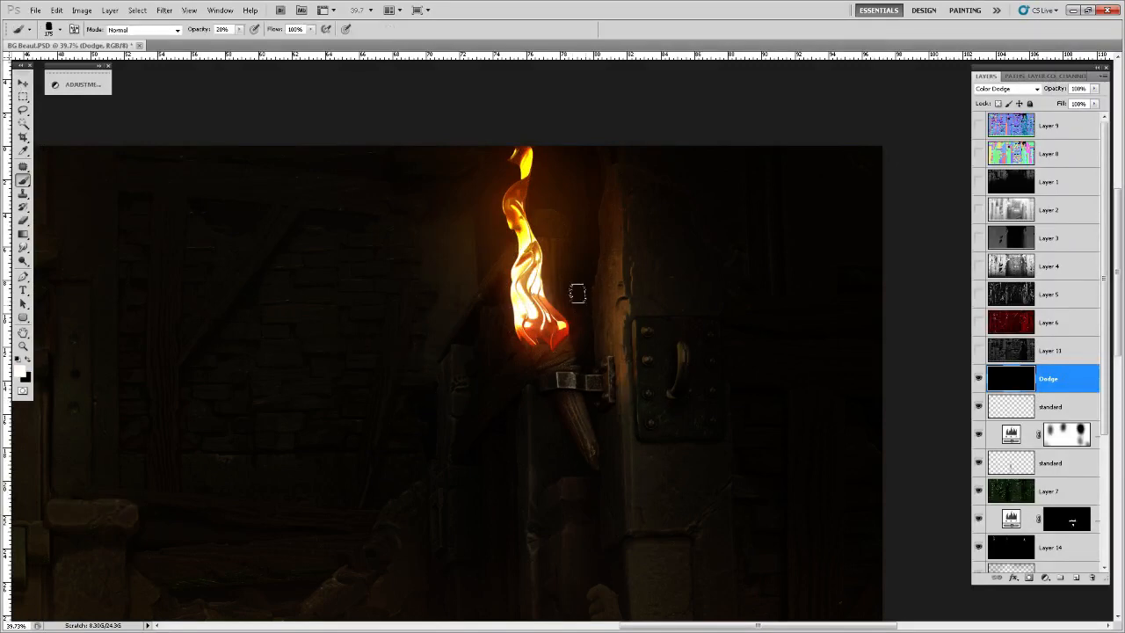
{"action": "right_click", "coordinate": [603, 278]}
{"action": "left_click", "coordinate": [770, 482]}
{"action": "key", "text": "Return"}
{"action": "left_click_drag", "start_coordinate": [615, 296], "coordinate": [612, 378]}
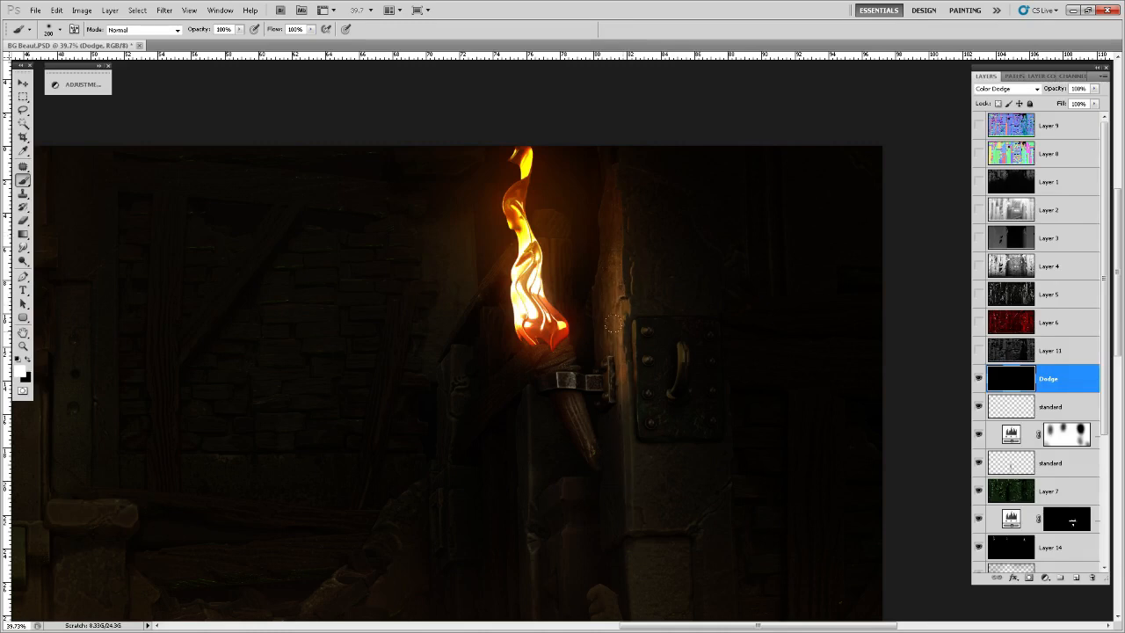
{"action": "left_click_drag", "start_coordinate": [612, 322], "coordinate": [618, 287]}
{"action": "key", "text": "ctrl+z"}
{"action": "left_click_drag", "start_coordinate": [615, 342], "coordinate": [605, 176]}
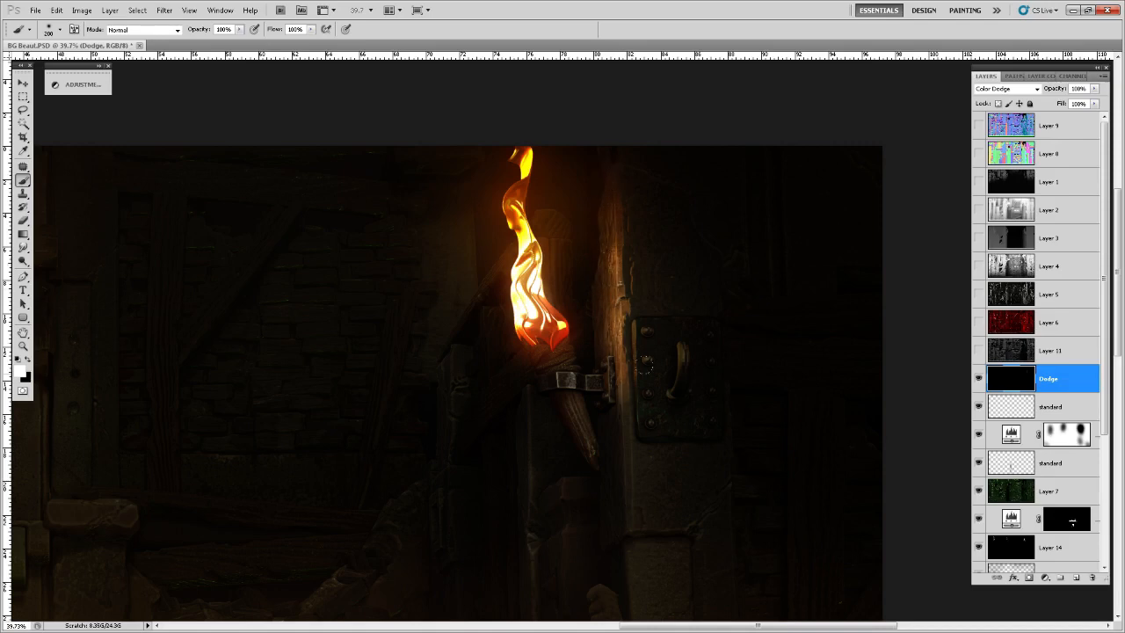
- Refine the Dodge highlights down the plank and the stone edge below it with a smaller brush
{"action": "key", "text": "bracketleft"}
{"action": "key", "text": "bracketleft"}
{"action": "key", "text": "bracketleft"}
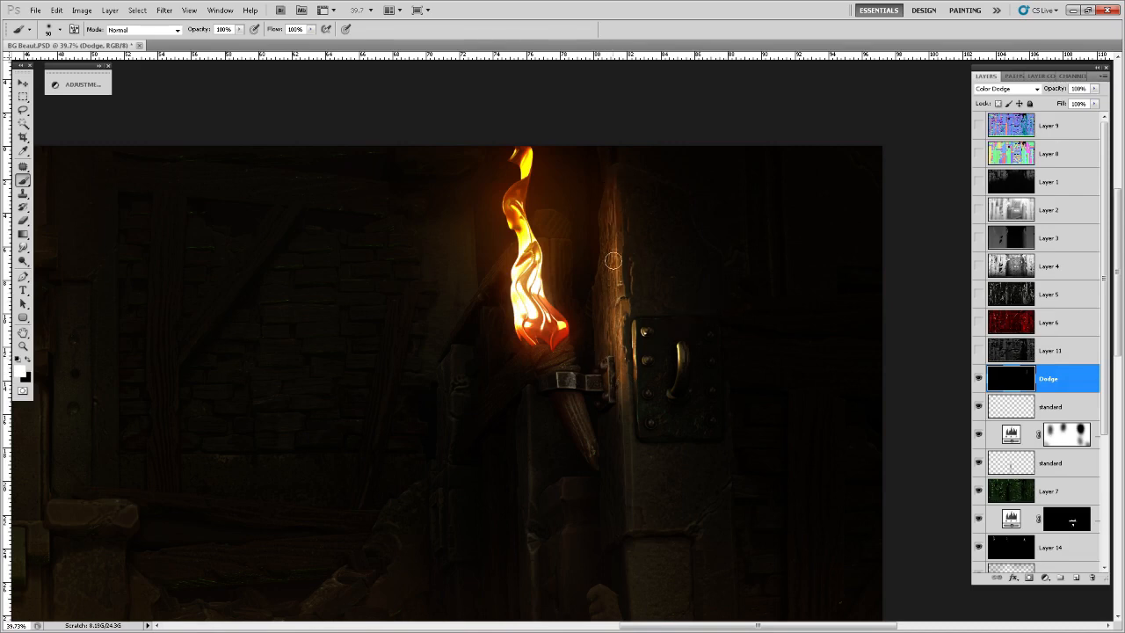
{"action": "mouse_move", "coordinate": [616, 194]}
{"action": "left_mouse_down"}
{"action": "mouse_move", "coordinate": [629, 143]}
{"action": "mouse_move", "coordinate": [625, 221]}
{"action": "mouse_move", "coordinate": [615, 151]}
{"action": "mouse_move", "coordinate": [625, 292]}
{"action": "mouse_move", "coordinate": [615, 151]}
{"action": "mouse_move", "coordinate": [615, 197]}
{"action": "mouse_move", "coordinate": [624, 100]}
{"action": "mouse_move", "coordinate": [614, 152]}
{"action": "mouse_move", "coordinate": [632, 267]}
{"action": "mouse_move", "coordinate": [625, 482]}
{"action": "mouse_move", "coordinate": [621, 397]}
{"action": "mouse_move", "coordinate": [630, 430]}
{"action": "left_mouse_up"}
{"action": "key", "text": "x"}
- Select the standard layer below Dodge with the Eraser and review the lighting across the whole wall and around the rightmost torch
{"action": "left_click", "coordinate": [1019, 420]}
{"action": "key", "text": "e"}
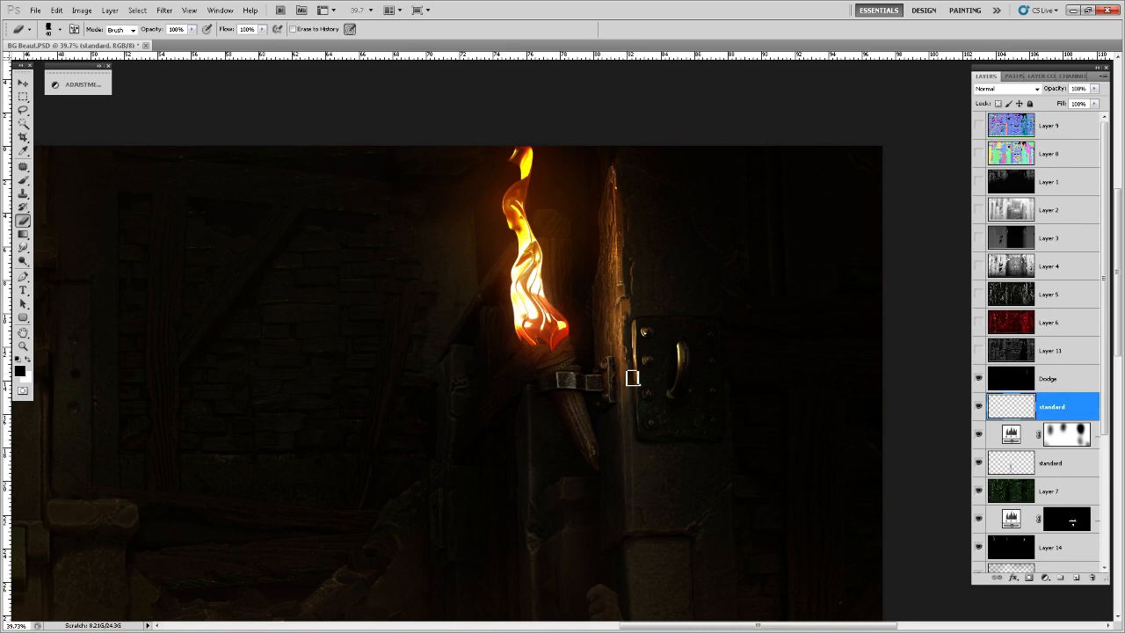
{"action": "scroll", "coordinate": [622, 391], "scroll_direction": "down", "scroll_amount": 13}
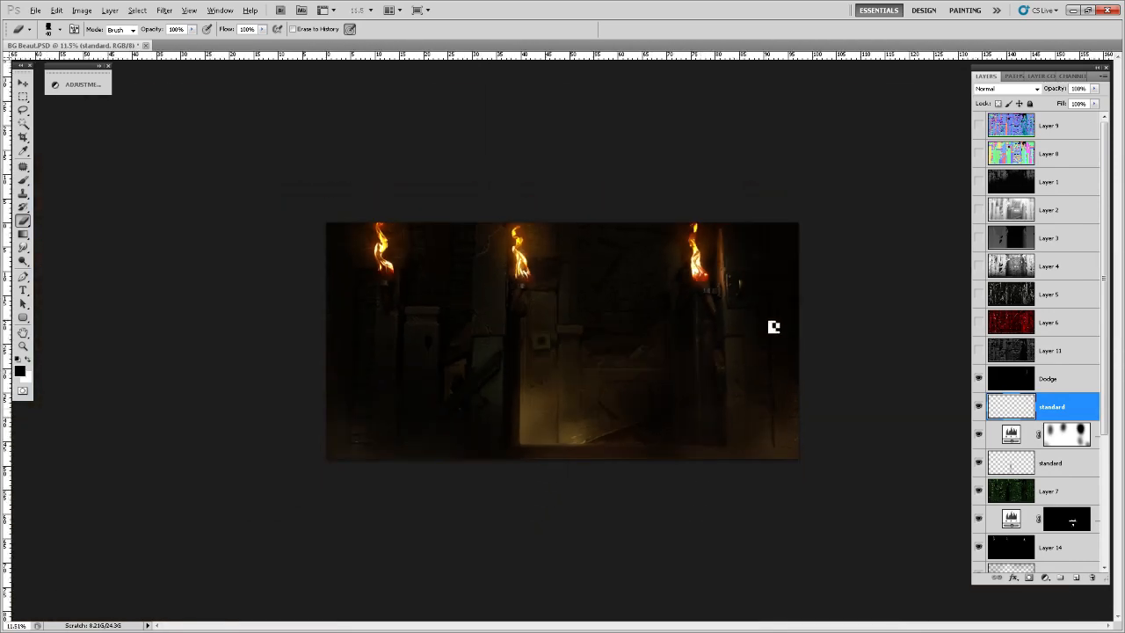
{"action": "scroll", "coordinate": [755, 385], "scroll_direction": "up", "scroll_amount": 2}
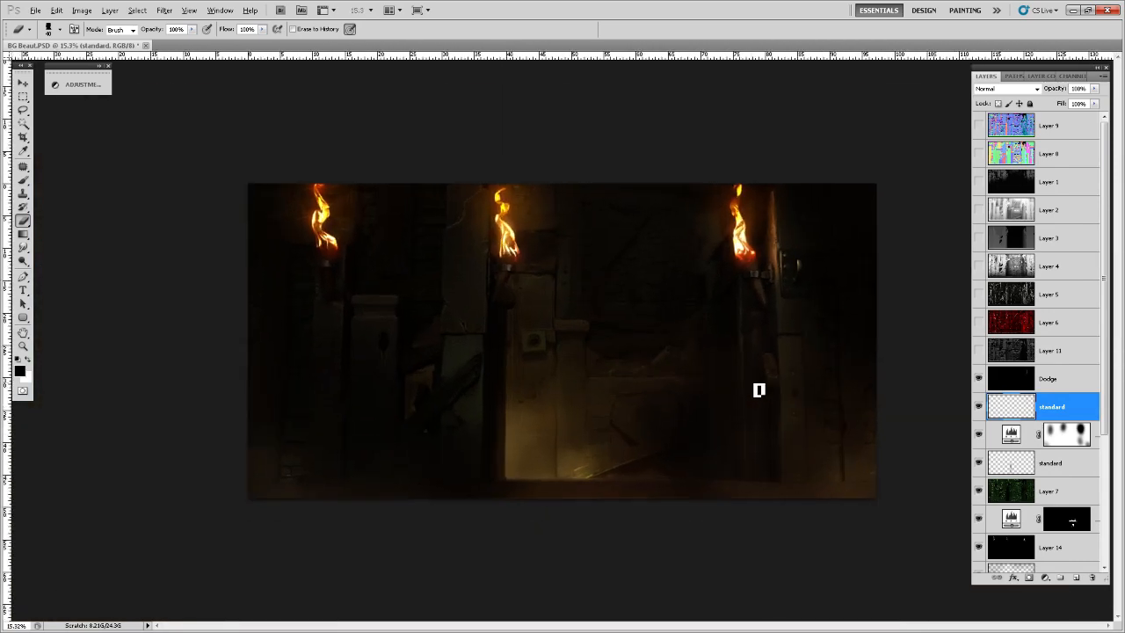
{"action": "scroll", "coordinate": [759, 387], "scroll_direction": "up", "scroll_amount": 1}
{"action": "scroll", "coordinate": [763, 384], "scroll_direction": "up", "scroll_amount": 1}
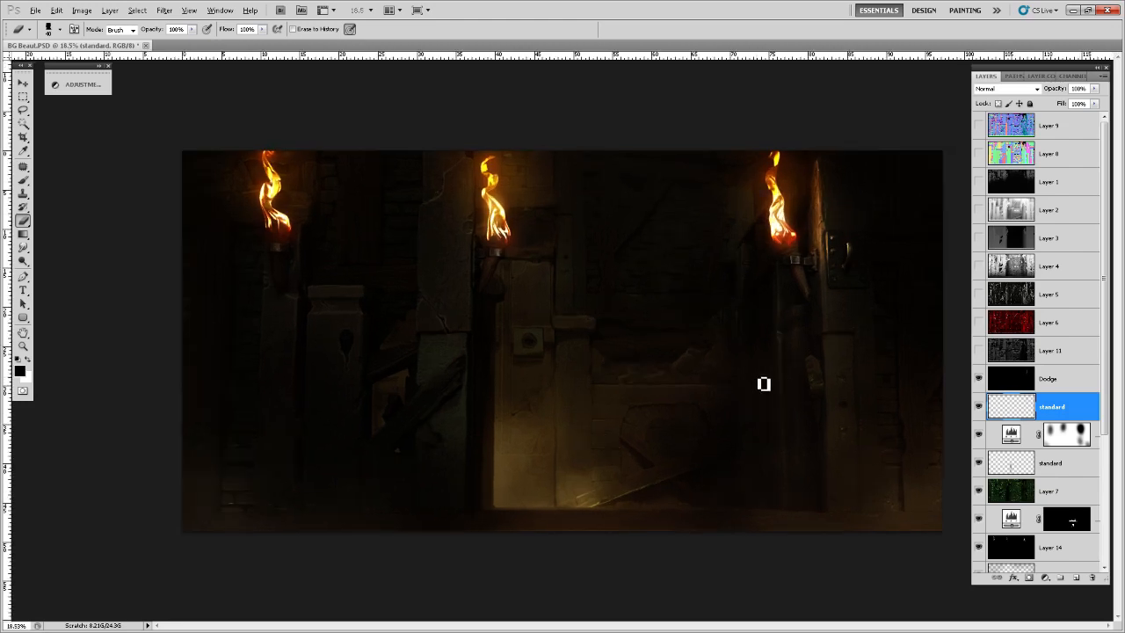
{"action": "scroll", "coordinate": [555, 314], "scroll_direction": "up", "scroll_amount": 1}
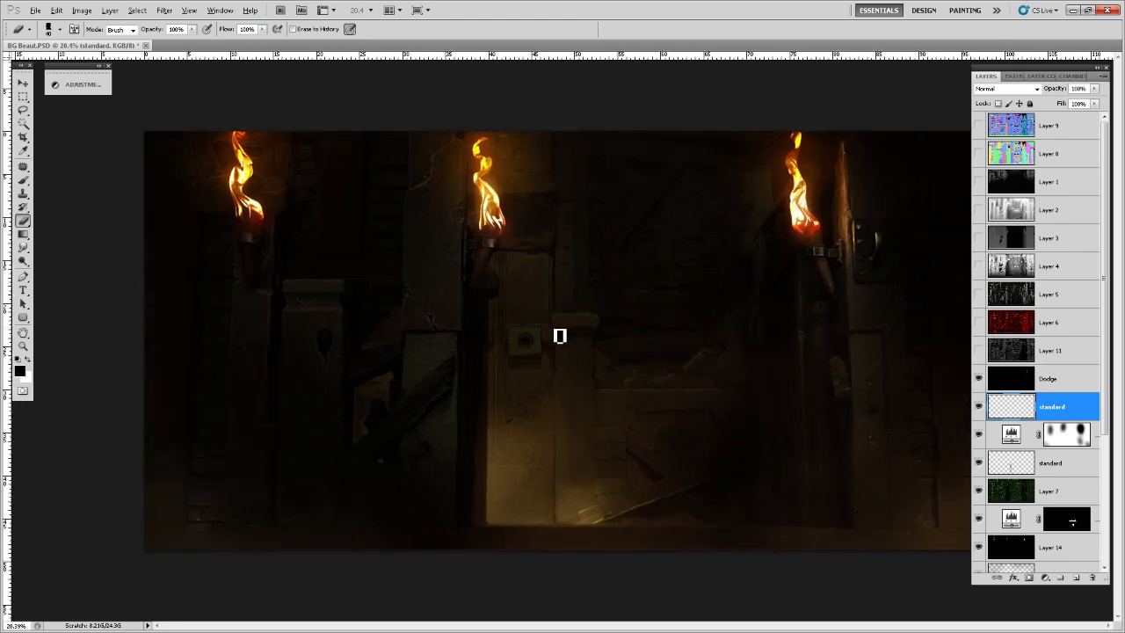
{"action": "scroll", "coordinate": [576, 332], "scroll_direction": "up", "scroll_amount": 1}
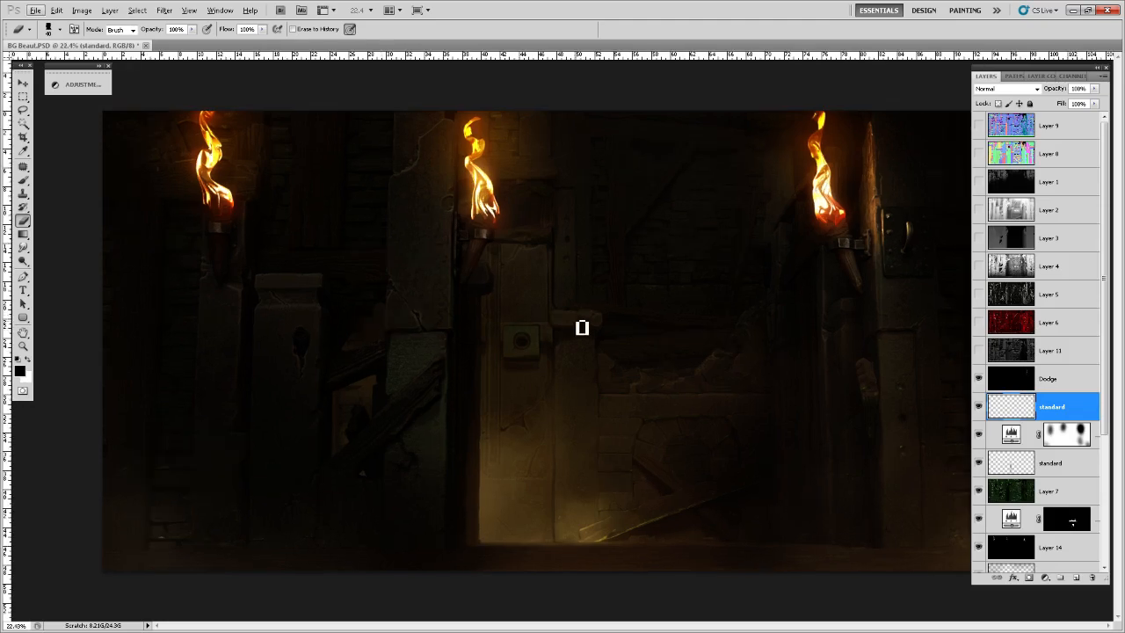
{"action": "scroll", "coordinate": [721, 319], "scroll_direction": "up", "scroll_amount": 5}
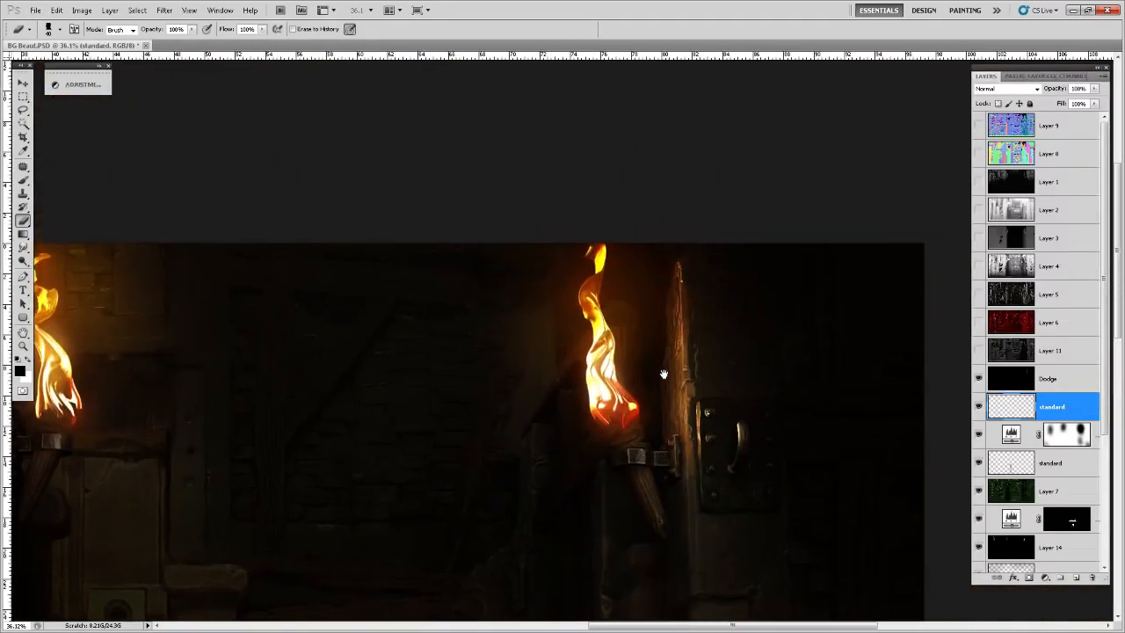
{"action": "left_click_drag", "start_coordinate": [755, 451], "coordinate": [623, 438]}
{"action": "left_click_drag", "start_coordinate": [523, 432], "coordinate": [499, 418]}
{"action": "left_click_drag", "start_coordinate": [589, 408], "coordinate": [563, 431]}
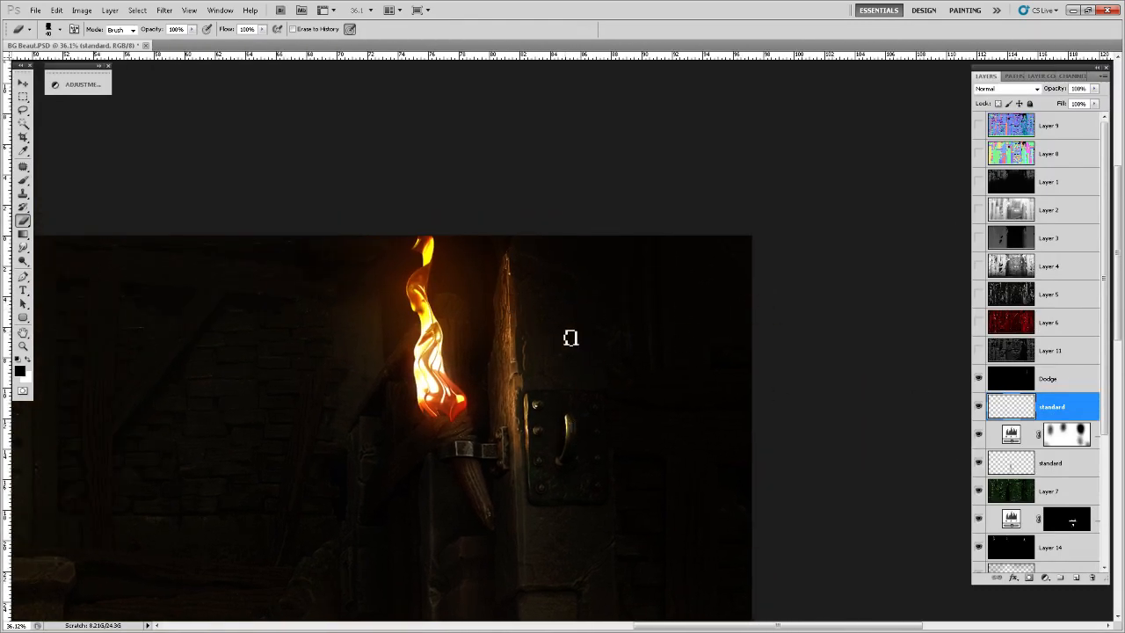
- Examine the Alpha 5 to Alpha 1 channels around the rightmost torch and return to the full-colour image
{"action": "left_click", "coordinate": [1070, 76]}
{"action": "left_click", "coordinate": [1020, 196]}
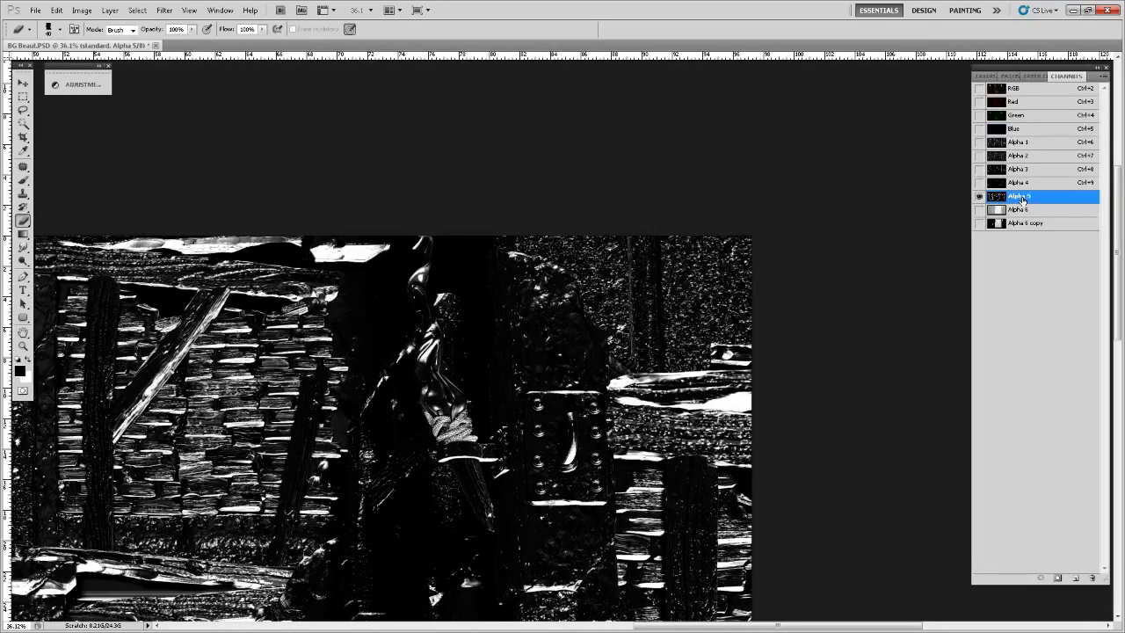
{"action": "left_click", "coordinate": [1028, 182]}
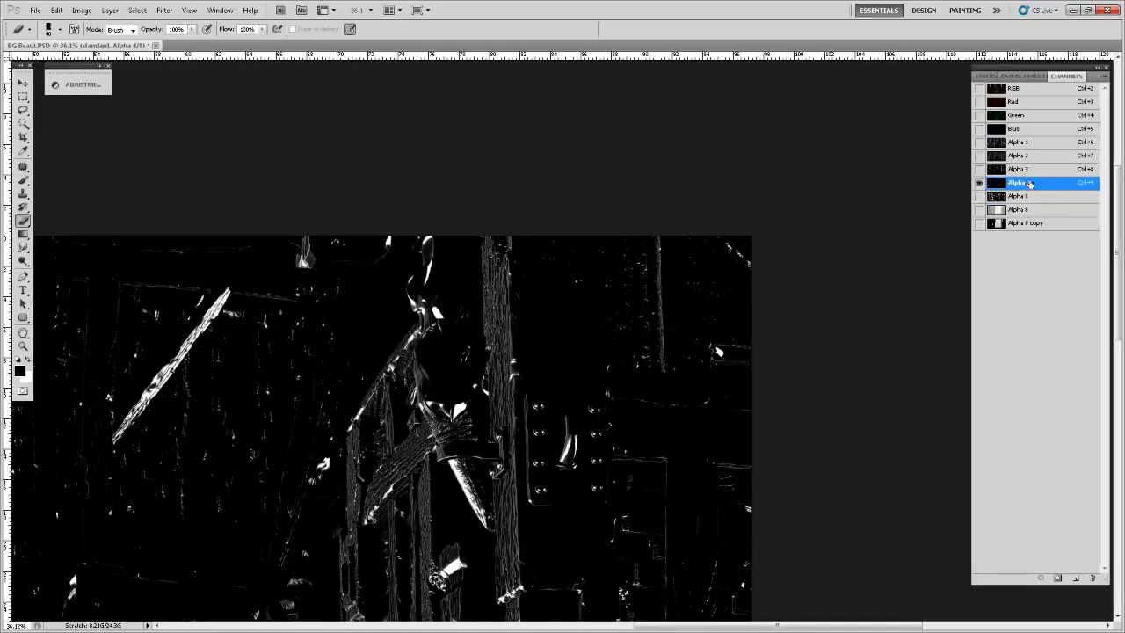
{"action": "left_click", "coordinate": [1030, 170]}
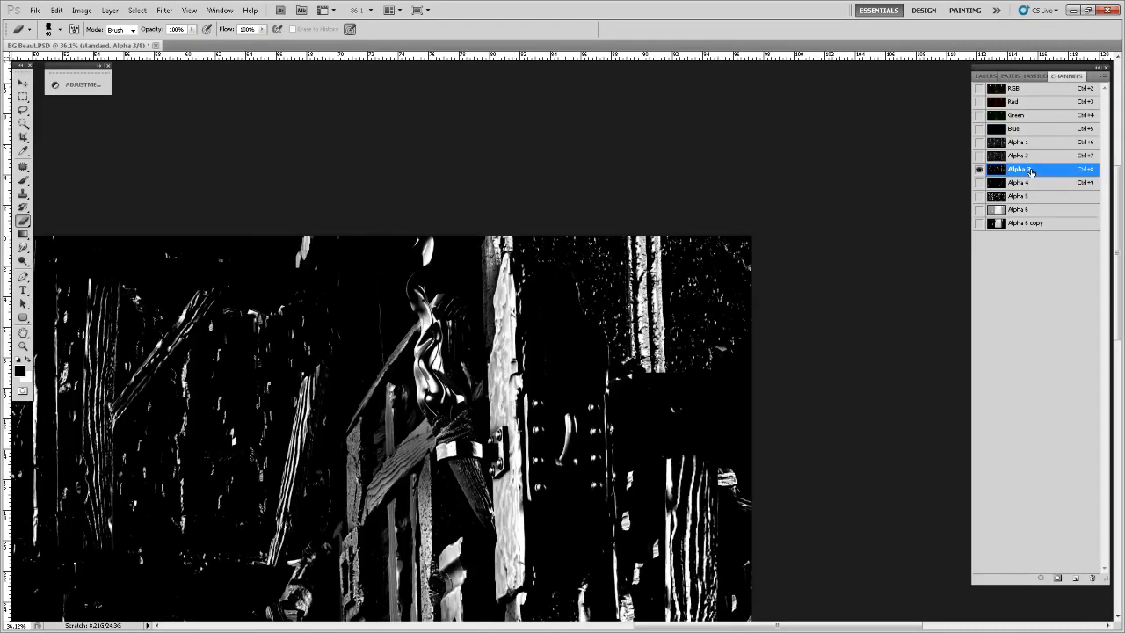
{"action": "left_click", "coordinate": [1030, 156]}
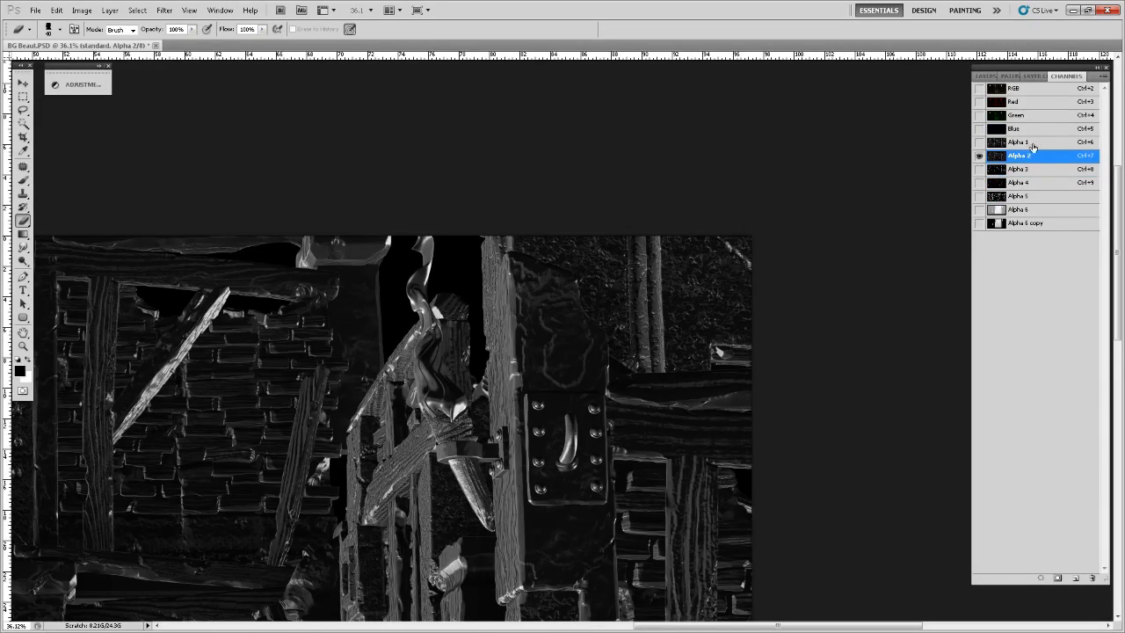
{"action": "left_click", "coordinate": [1020, 143]}
{"action": "left_click", "coordinate": [1020, 89]}
{"action": "left_click", "coordinate": [986, 75]}
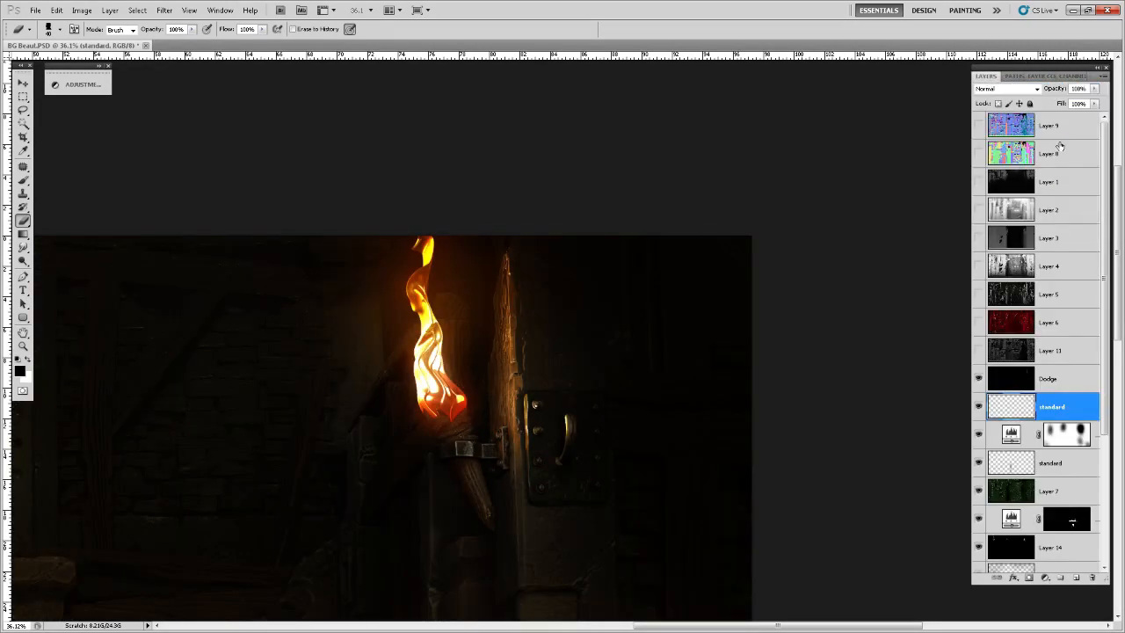
- Show Layer 9, copy its Red channel into a new alpha channel and remove the selection
{"action": "left_click", "coordinate": [1062, 129]}
{"action": "left_click", "coordinate": [979, 128]}
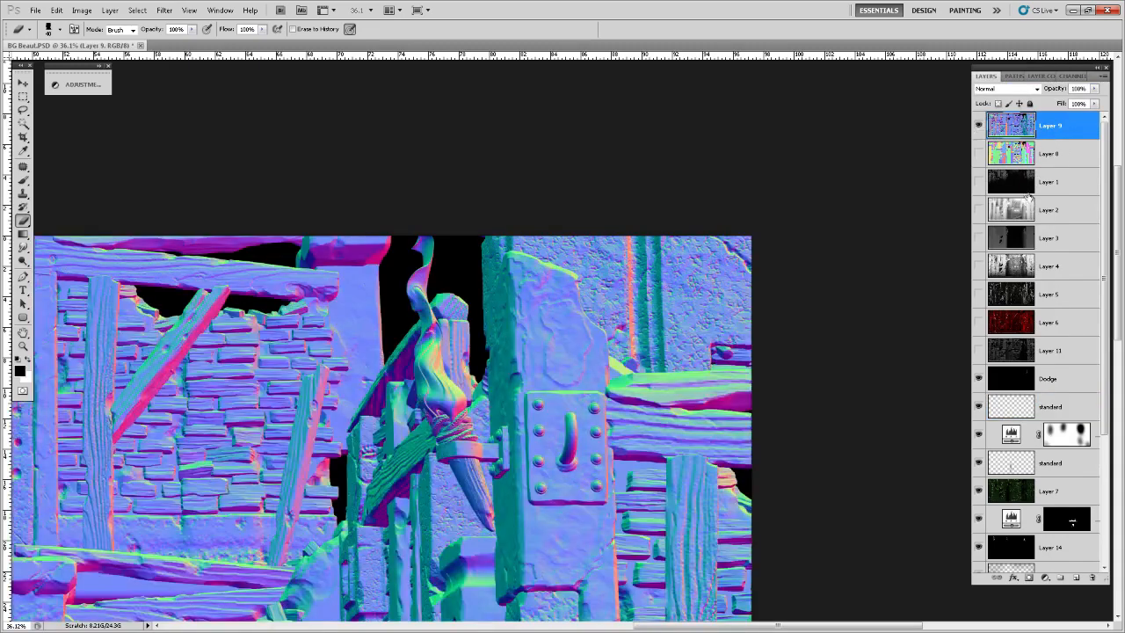
{"action": "key", "text": "v"}
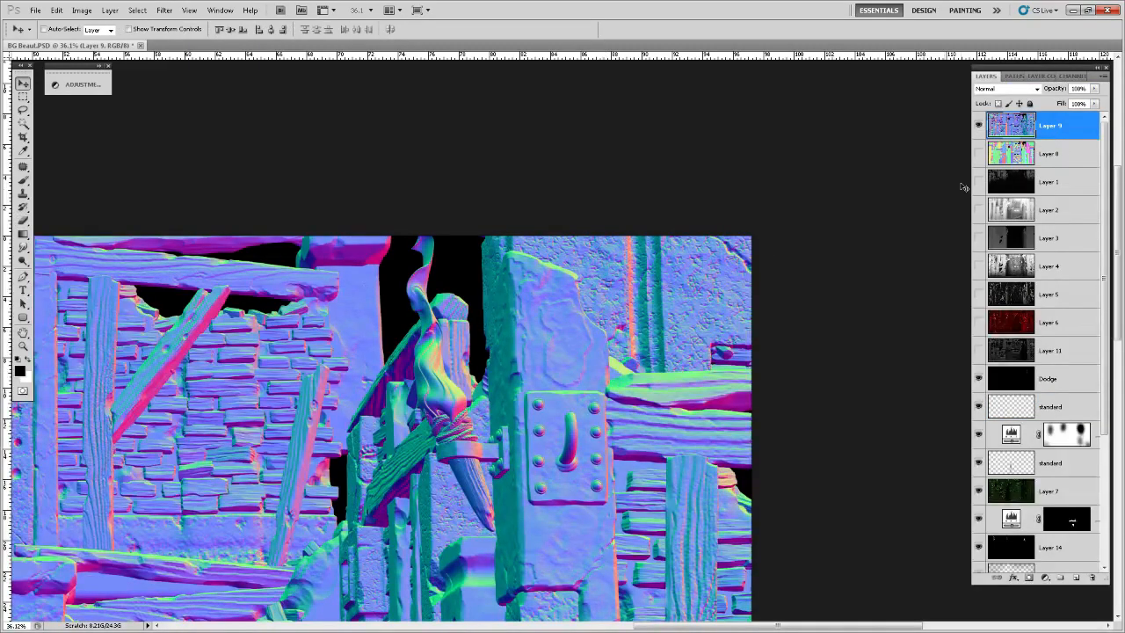
{"action": "left_click", "coordinate": [1071, 76]}
{"action": "left_click", "coordinate": [1024, 104]}
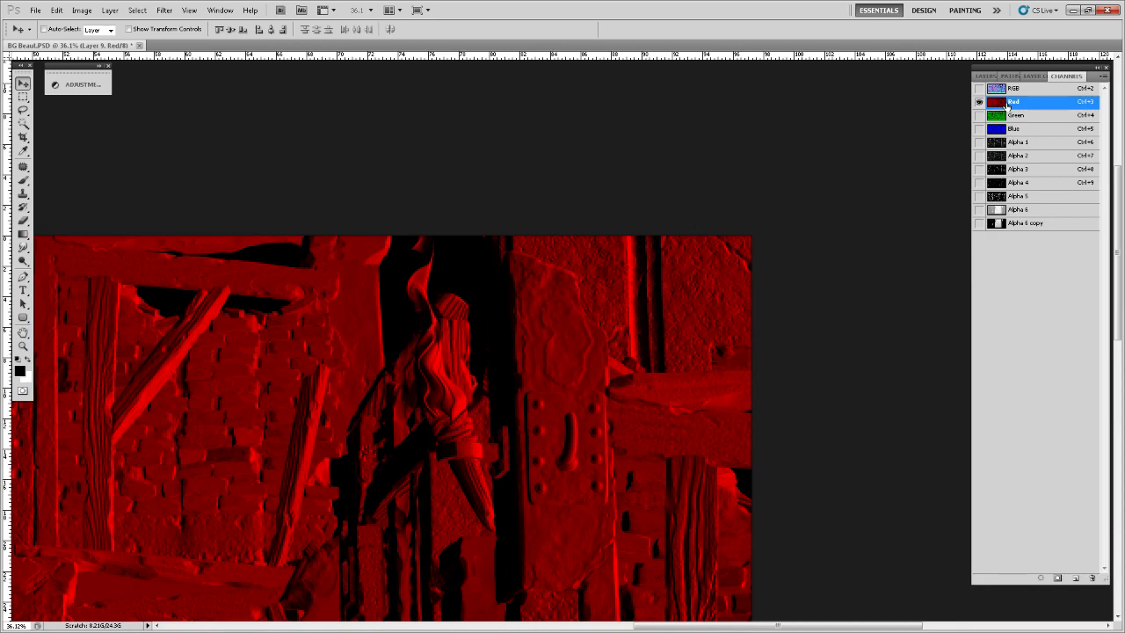
{"action": "left_click", "coordinate": [1075, 577]}
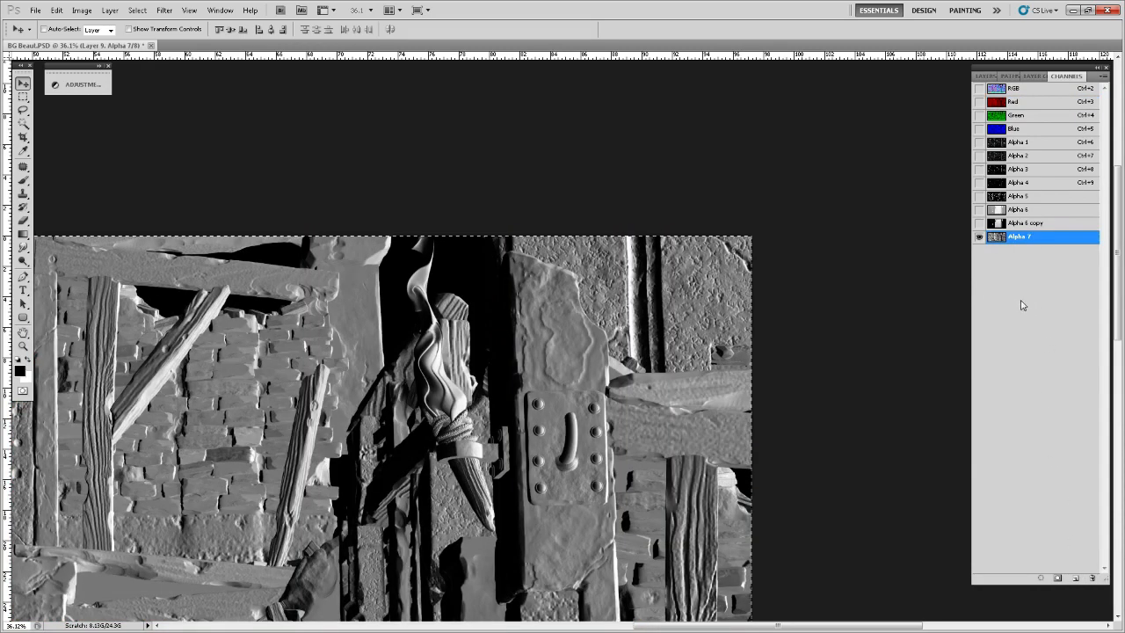
{"action": "key", "text": "ctrl+d"}
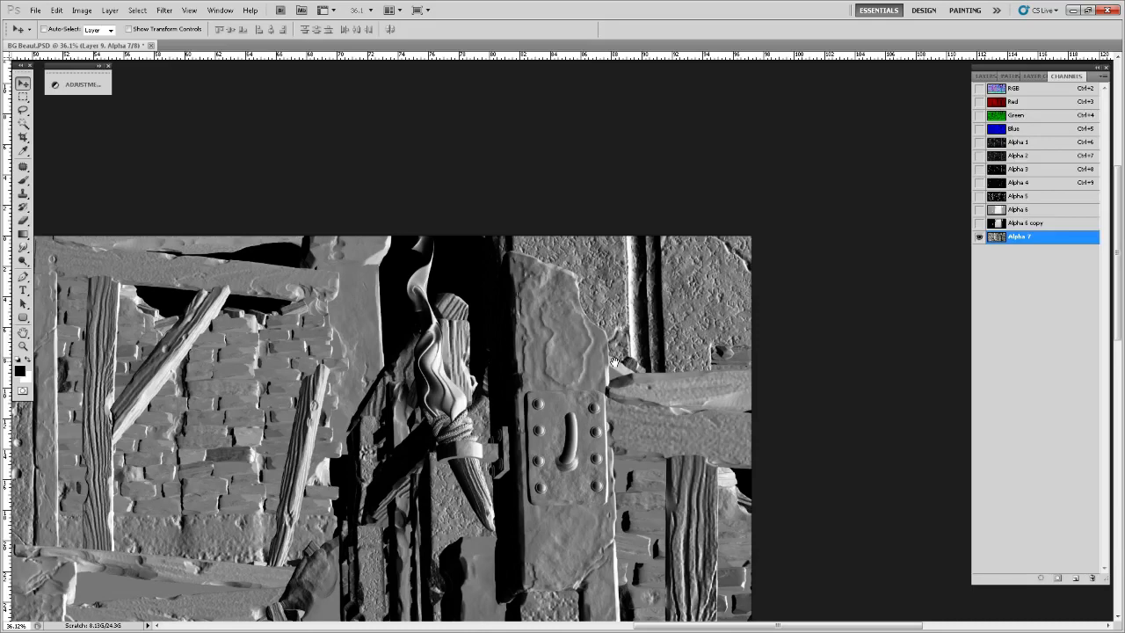
- Invert the Alpha 7 channel and strengthen its contrast with Levels, setting the input black point to 31 and white point to 188
{"action": "key", "text": "ctrl+i"}
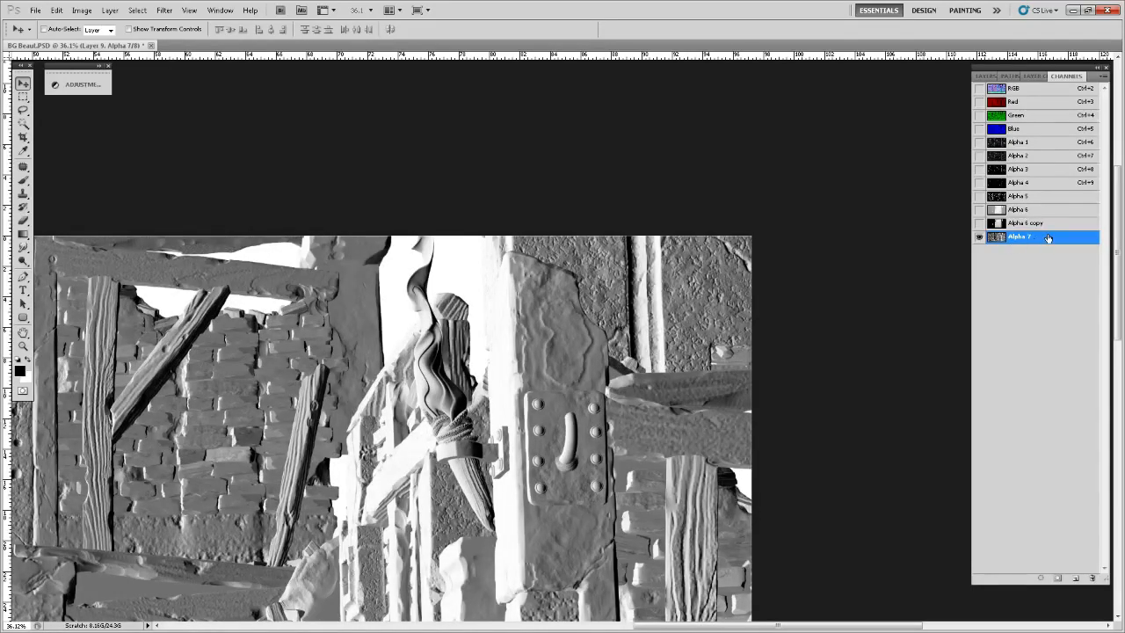
{"action": "key", "text": "ctrl+l"}
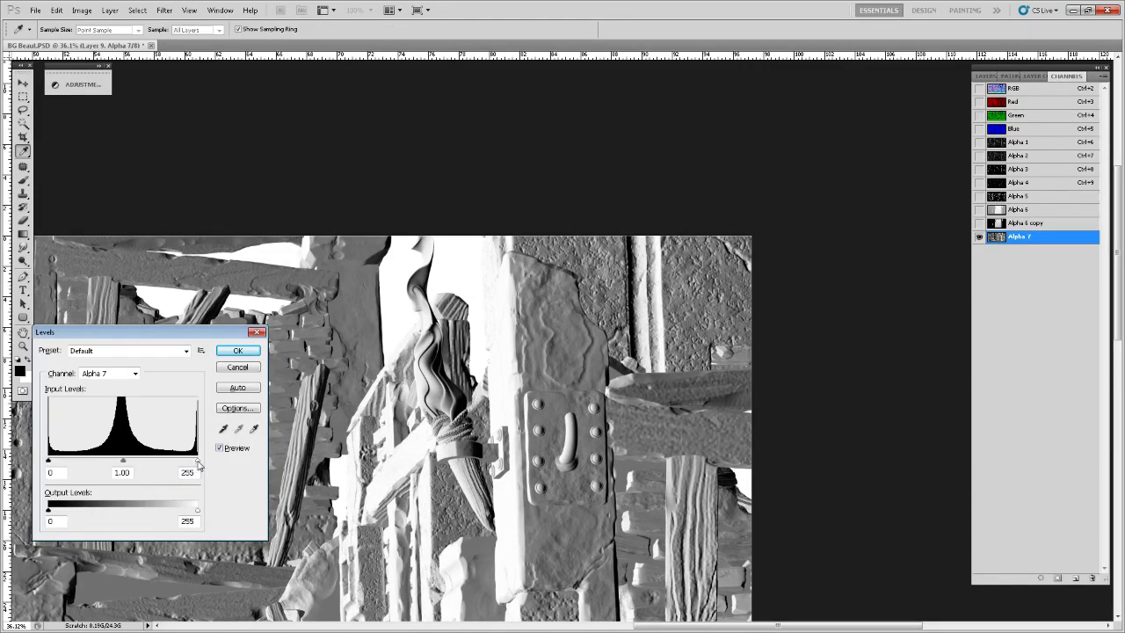
{"action": "mouse_move", "coordinate": [200, 466]}
{"action": "left_mouse_down"}
{"action": "mouse_move", "coordinate": [168, 460]}
{"action": "mouse_move", "coordinate": [197, 461]}
{"action": "left_mouse_up"}
{"action": "left_click_drag", "start_coordinate": [128, 463], "coordinate": [171, 458]}
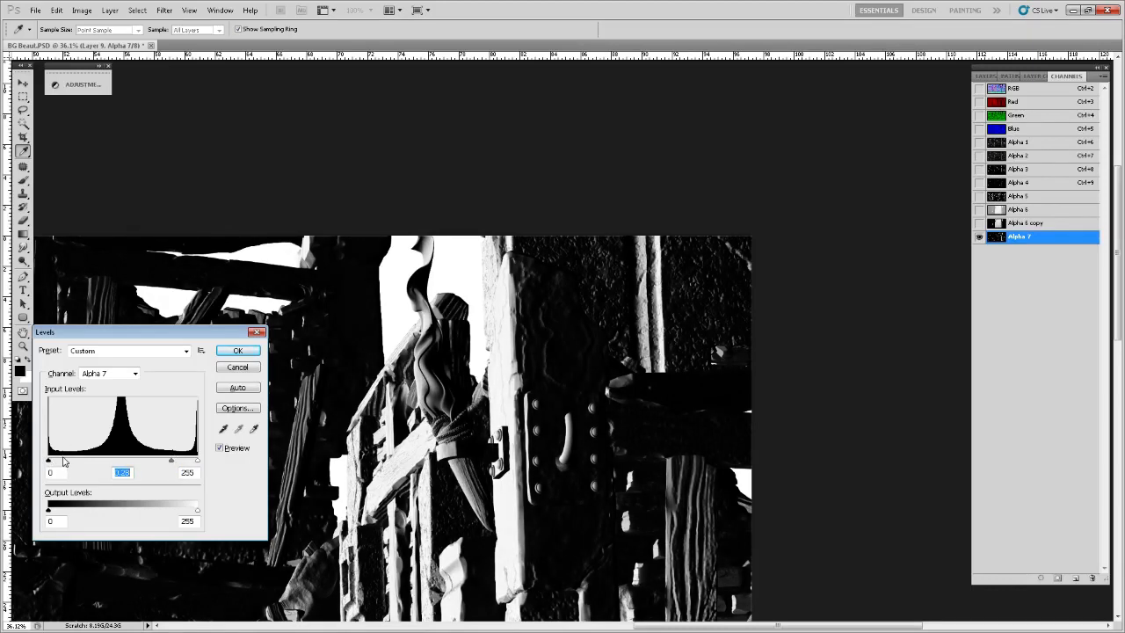
{"action": "left_click_drag", "start_coordinate": [51, 463], "coordinate": [66, 462]}
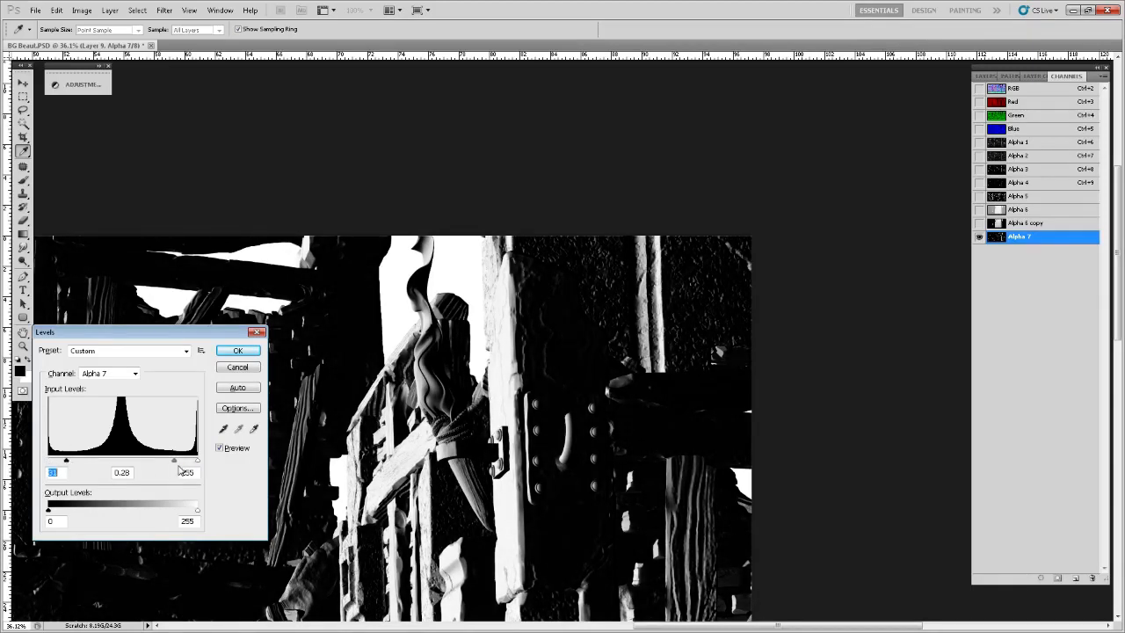
{"action": "left_click_drag", "start_coordinate": [196, 463], "coordinate": [150, 464]}
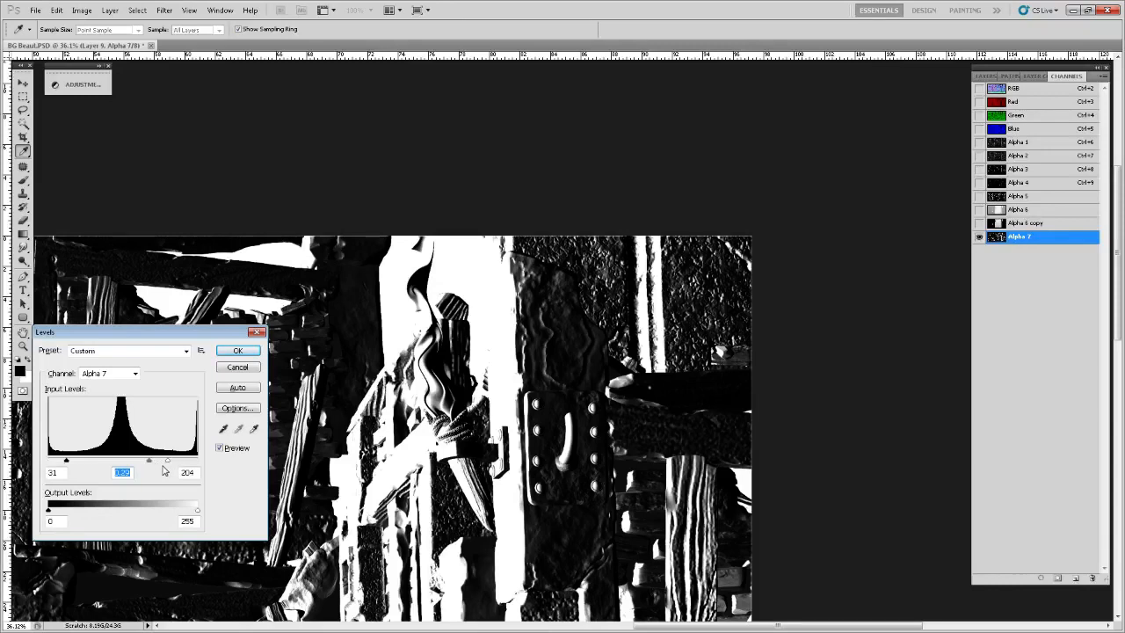
{"action": "left_click_drag", "start_coordinate": [167, 466], "coordinate": [148, 464]}
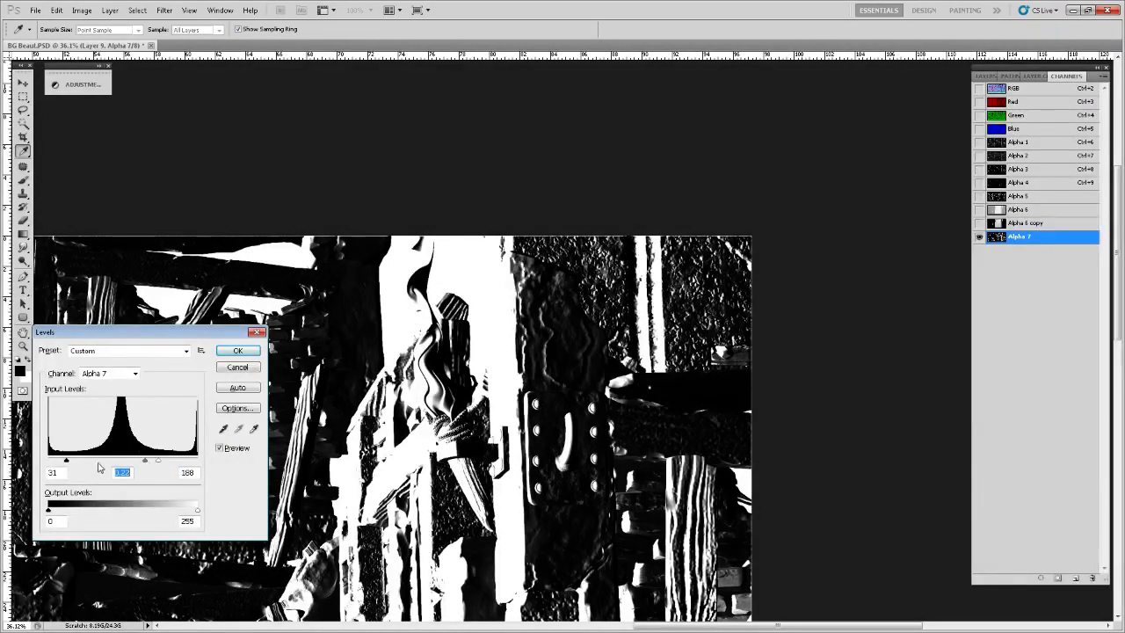
{"action": "left_click", "coordinate": [239, 352]}
{"action": "key", "text": "v"}
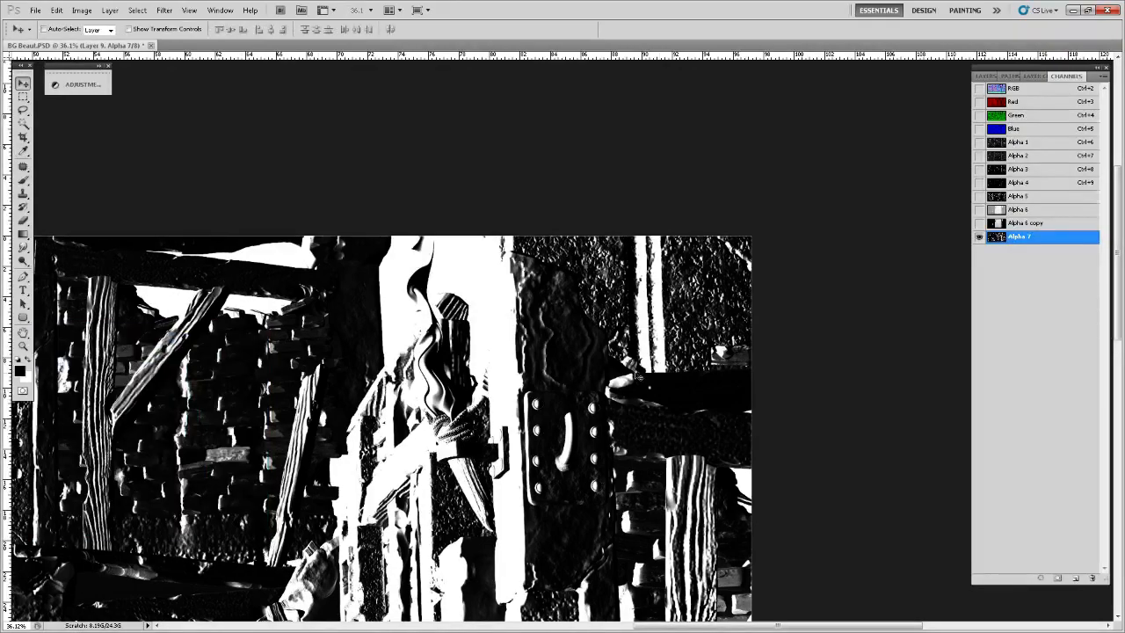
- Load Alpha 7 as a selection, hide Layer 9, activate the Dodge layer and hide the selection outline
{"action": "left_click", "coordinate": [996, 243], "text": "ctrl"}
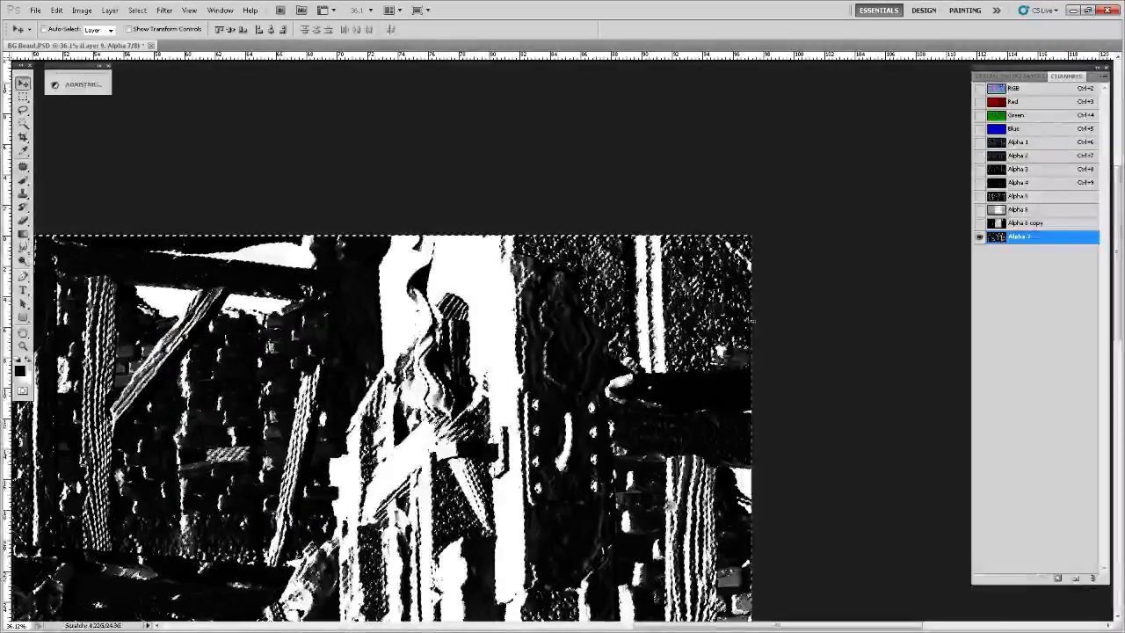
{"action": "left_click", "coordinate": [1024, 89]}
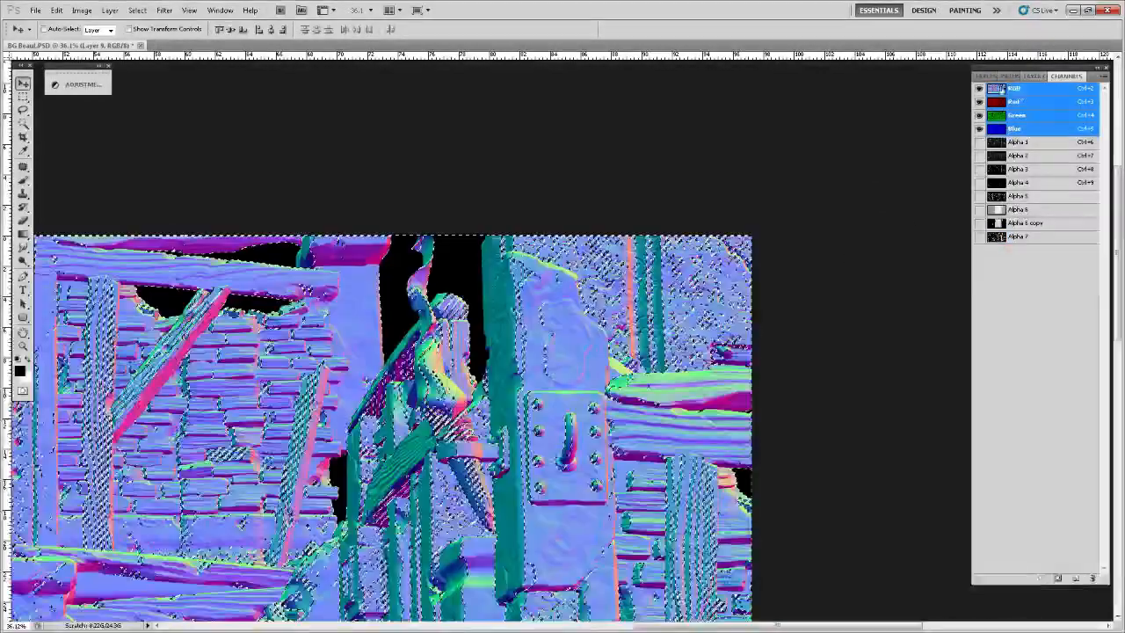
{"action": "left_click", "coordinate": [987, 77]}
{"action": "left_click", "coordinate": [979, 127]}
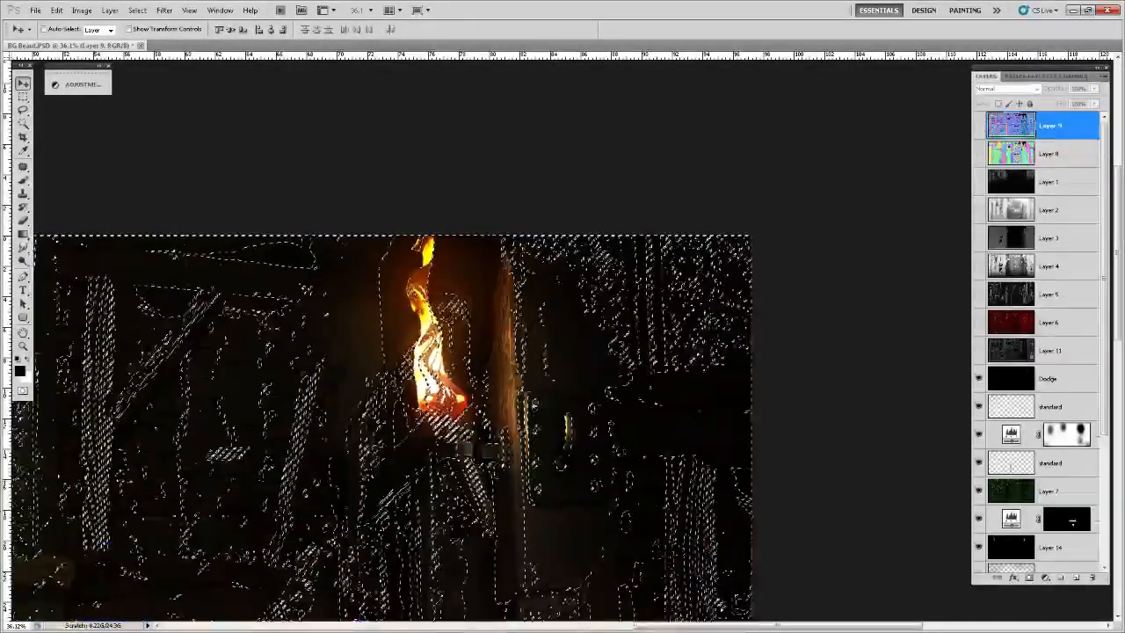
{"action": "left_click", "coordinate": [1048, 378]}
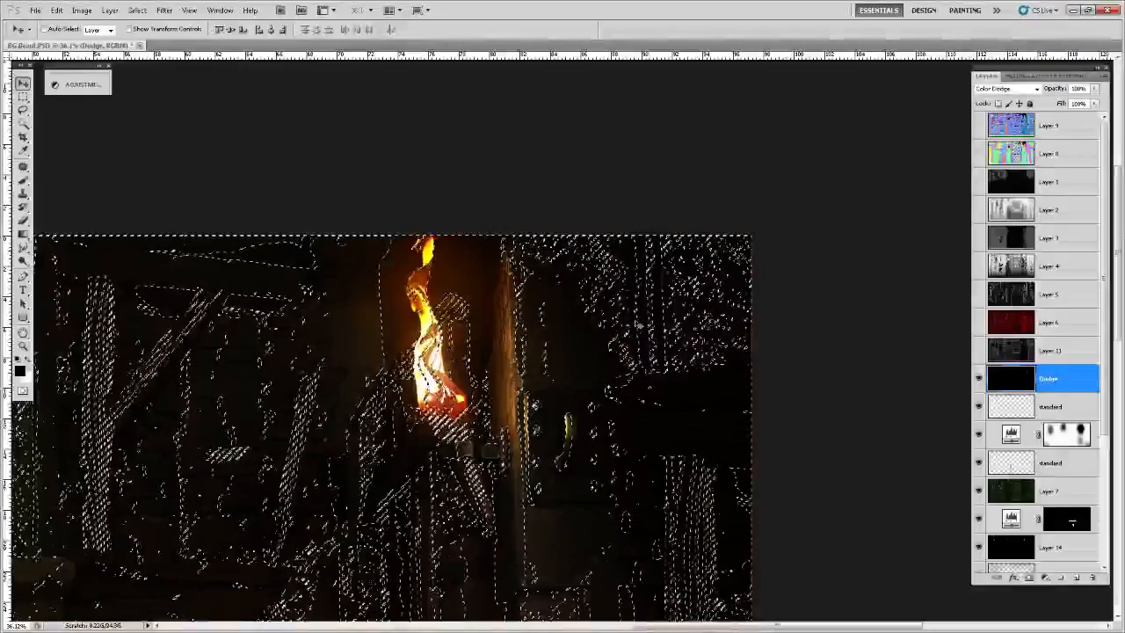
{"action": "key", "text": "ctrl+d"}
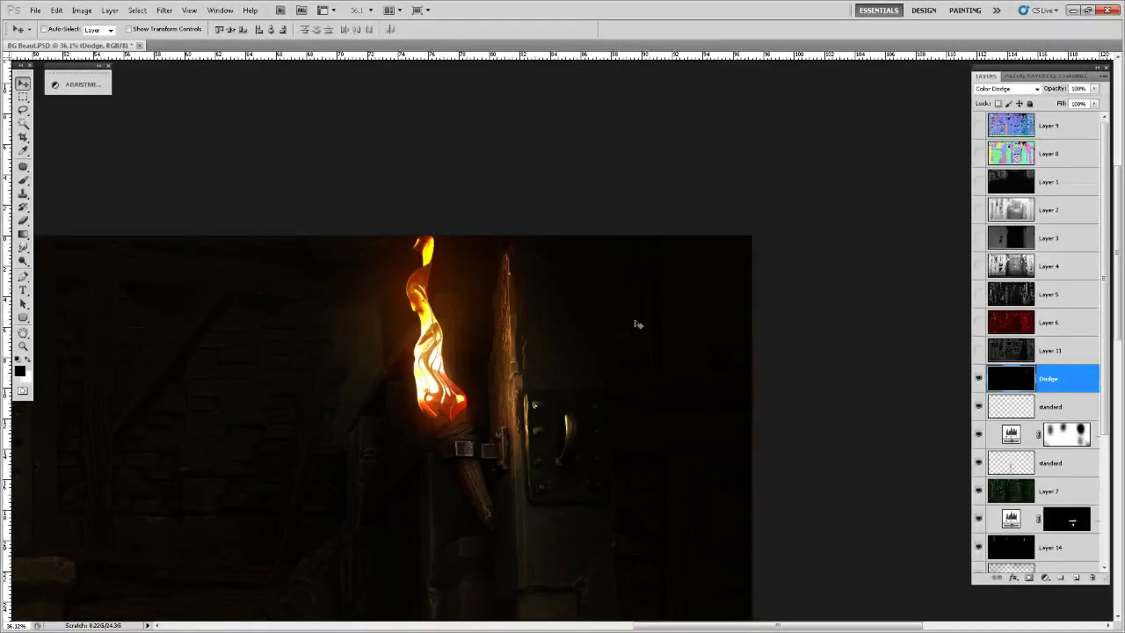
- Sample orange from the rightmost flame for a 175-size brush and shift it to a darker, redder orange
{"action": "key", "text": "b"}
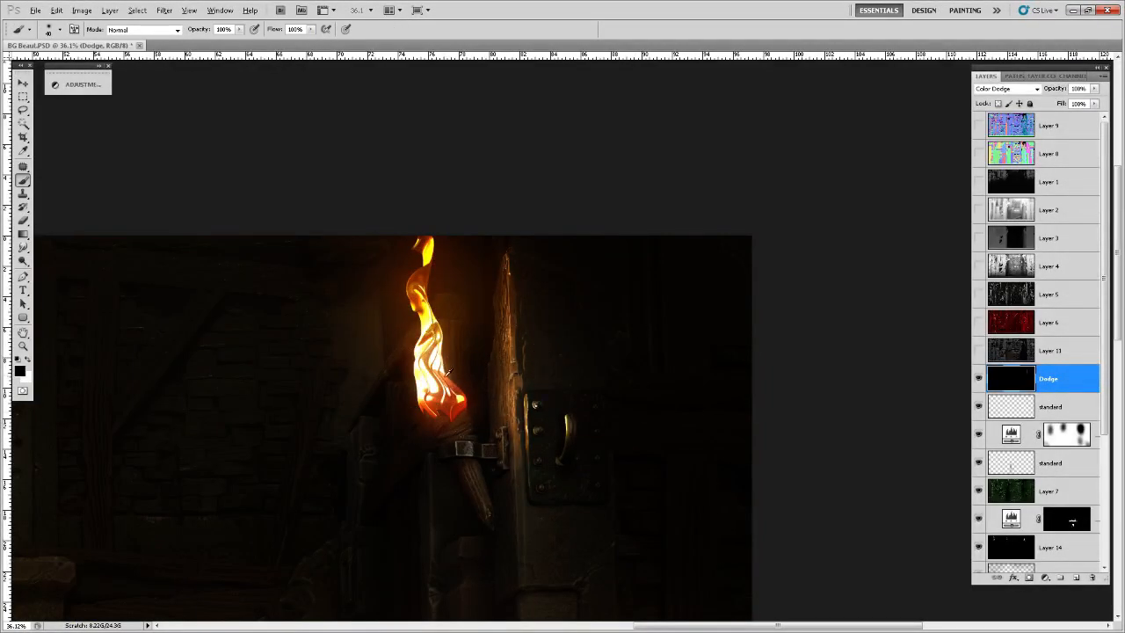
{"action": "left_click", "coordinate": [449, 373], "text": "alt"}
{"action": "key", "text": "]"}
{"action": "left_click", "coordinate": [21, 374]}
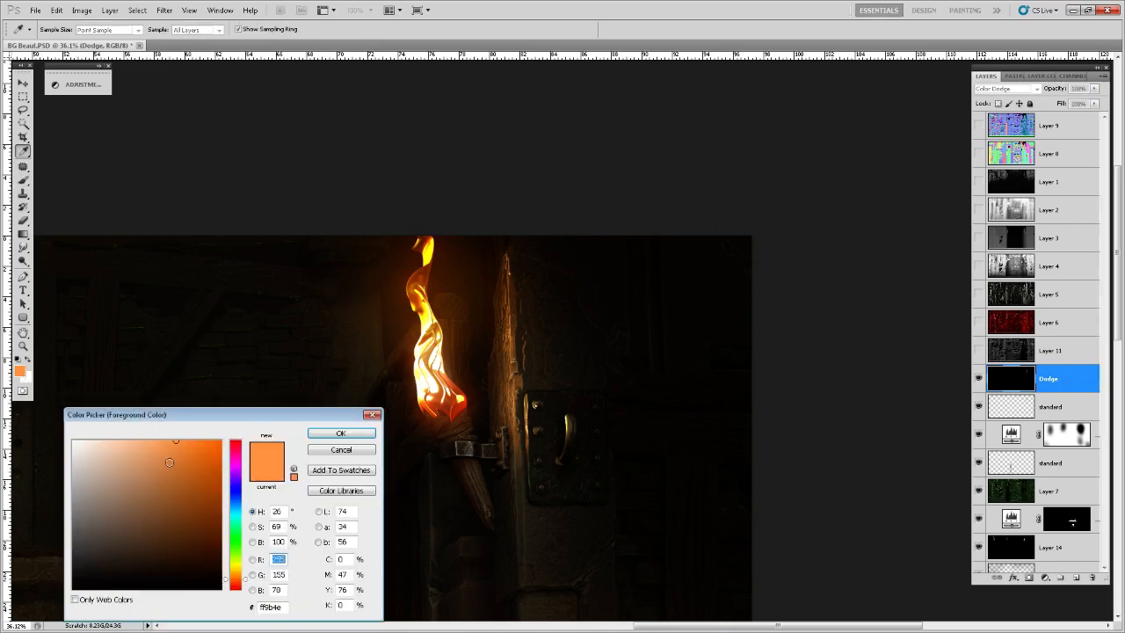
{"action": "mouse_move", "coordinate": [169, 462]}
{"action": "left_mouse_down"}
{"action": "mouse_move", "coordinate": [173, 484]}
{"action": "mouse_move", "coordinate": [175, 458]}
{"action": "left_mouse_up"}
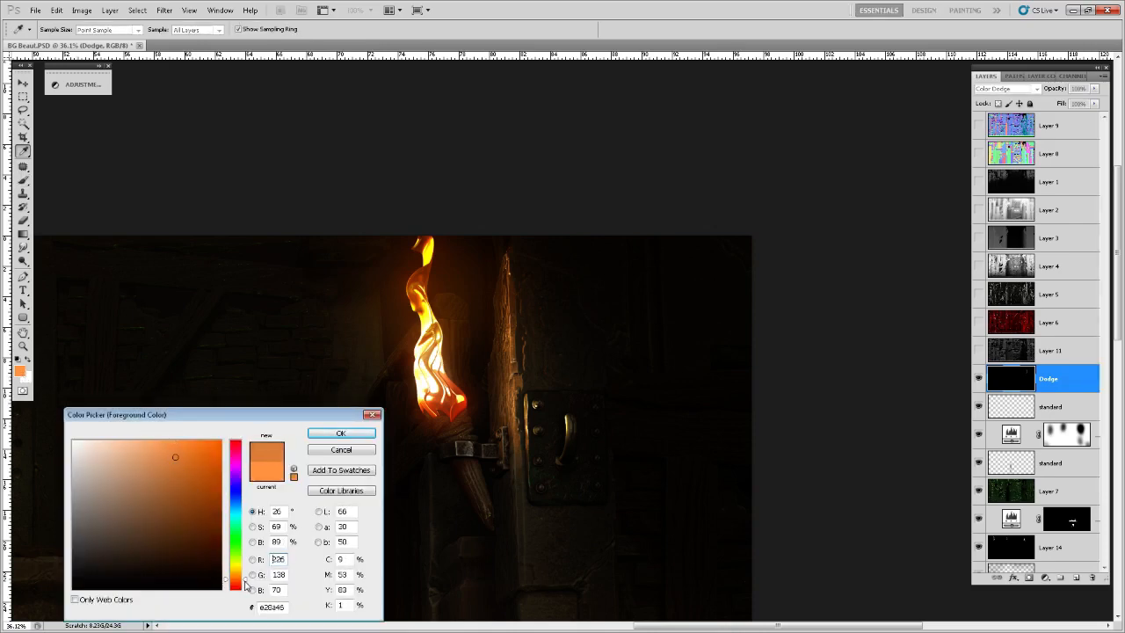
{"action": "left_click_drag", "start_coordinate": [247, 584], "coordinate": [248, 583]}
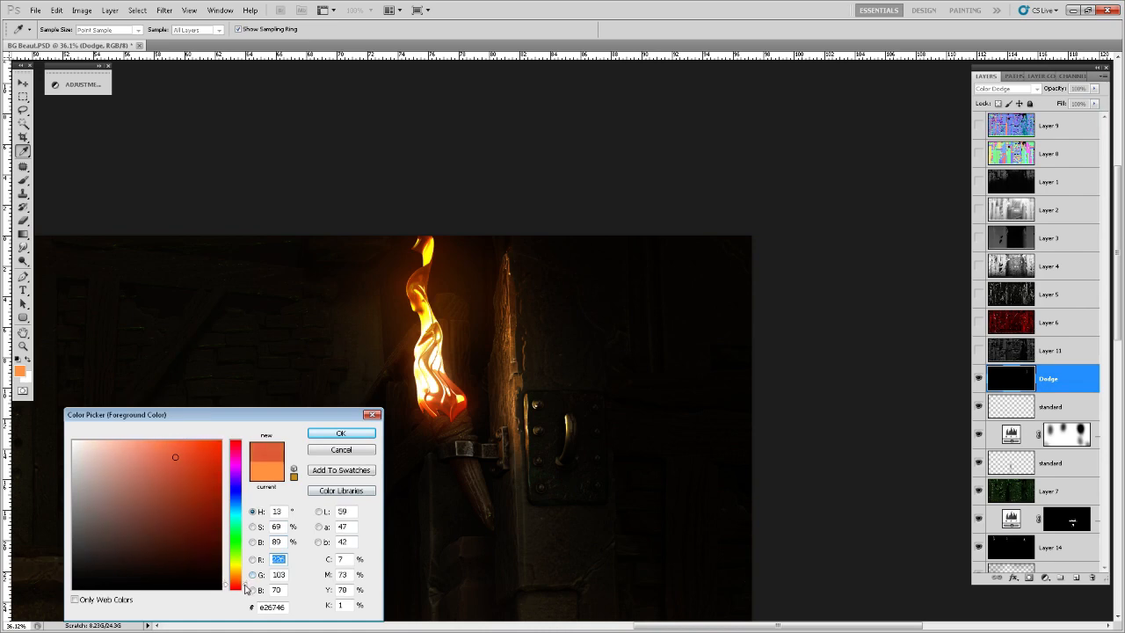
{"action": "left_click", "coordinate": [341, 433]}
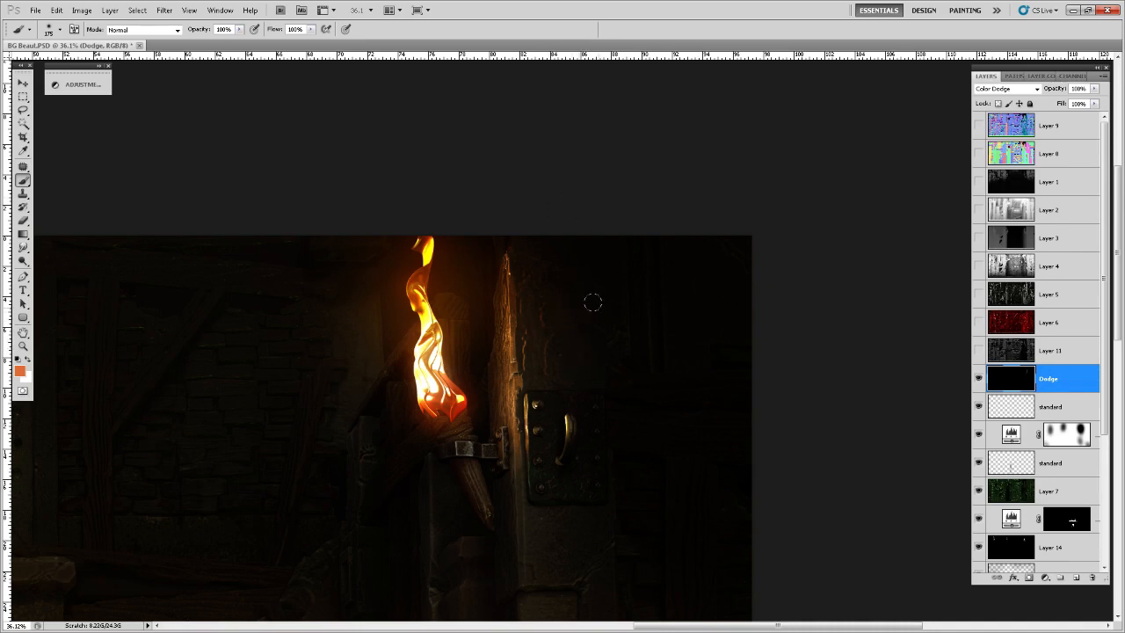
- Mute the brush colour to the greyish red 745f62 and add faint Dodge highlights to the stone beside the plank
{"action": "scroll", "coordinate": [770, 355], "scroll_direction": "down", "scroll_amount": 3}
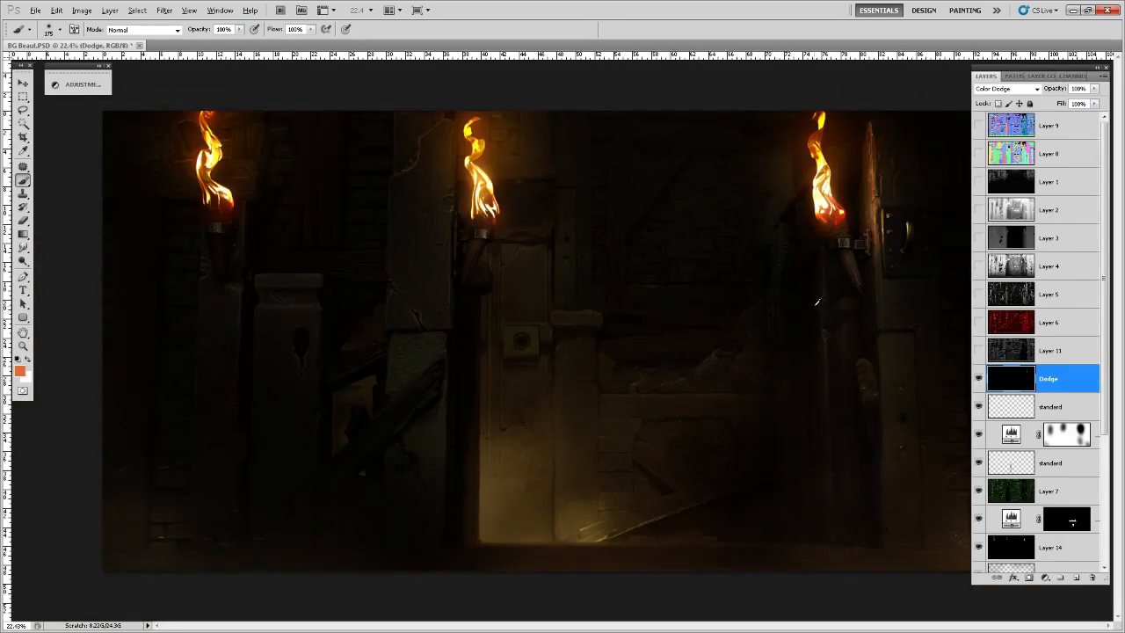
{"action": "scroll", "coordinate": [818, 301], "scroll_direction": "up", "scroll_amount": 4}
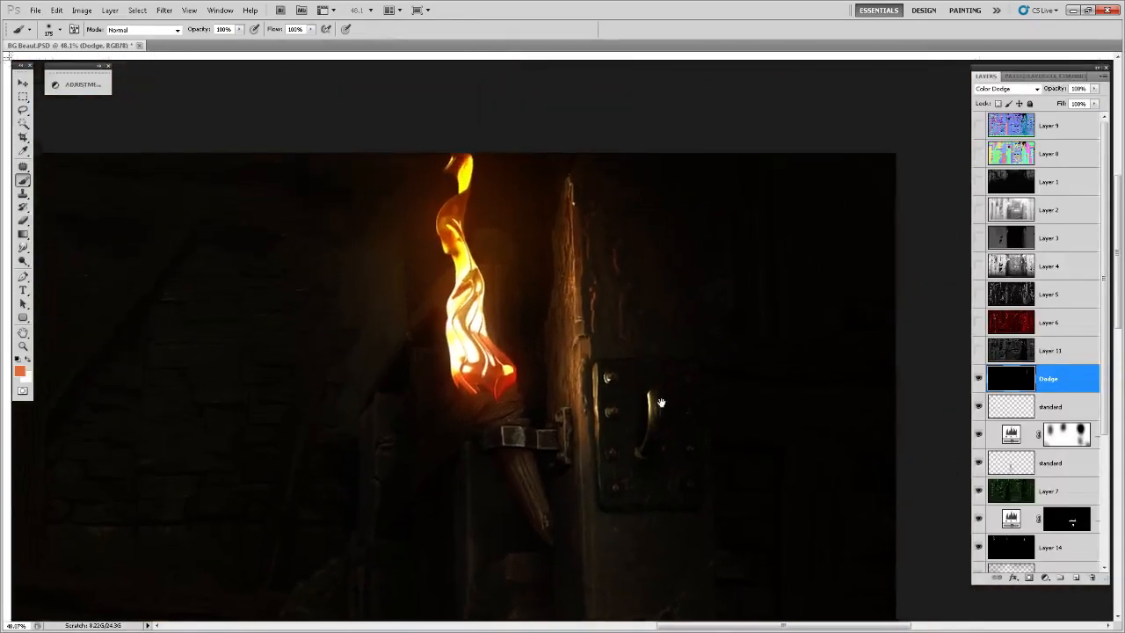
{"action": "key", "text": "ctrl+r"}
{"action": "left_click_drag", "start_coordinate": [661, 403], "coordinate": [505, 449]}
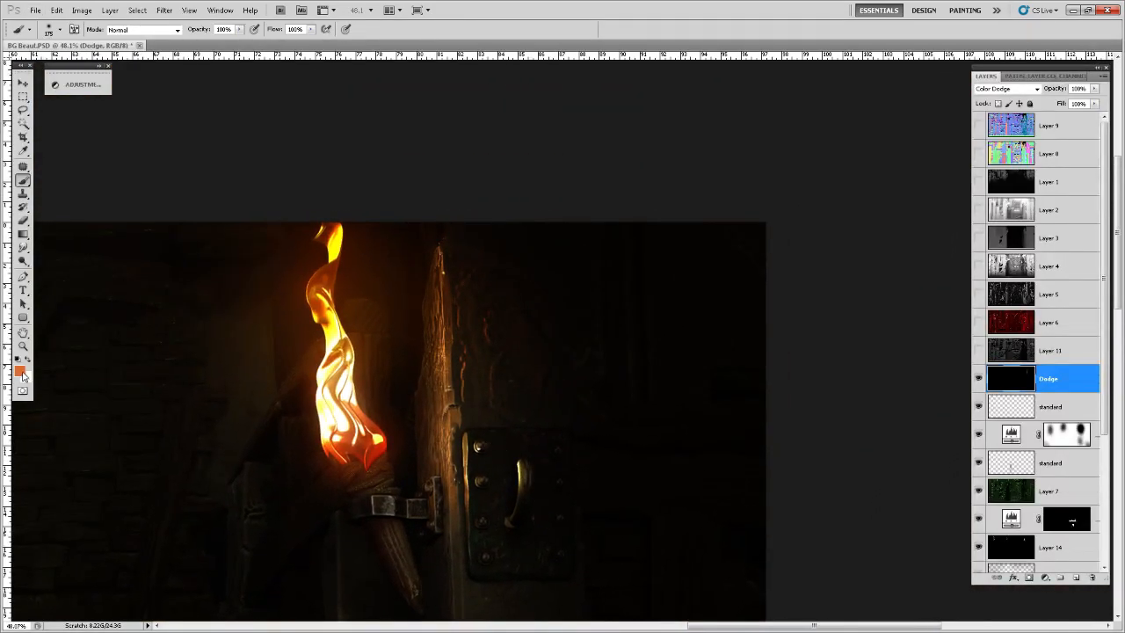
{"action": "left_click", "coordinate": [23, 373]}
{"action": "mouse_move", "coordinate": [180, 479]}
{"action": "left_mouse_down"}
{"action": "mouse_move", "coordinate": [157, 473]}
{"action": "mouse_move", "coordinate": [131, 497]}
{"action": "left_mouse_up"}
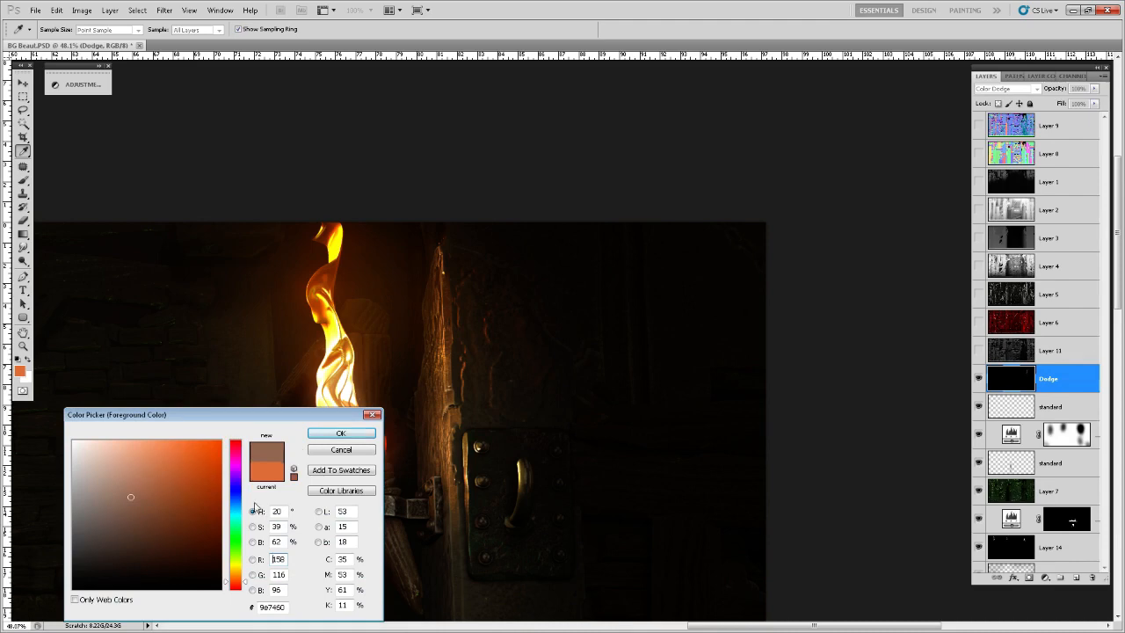
{"action": "left_click_drag", "start_coordinate": [242, 528], "coordinate": [240, 446]}
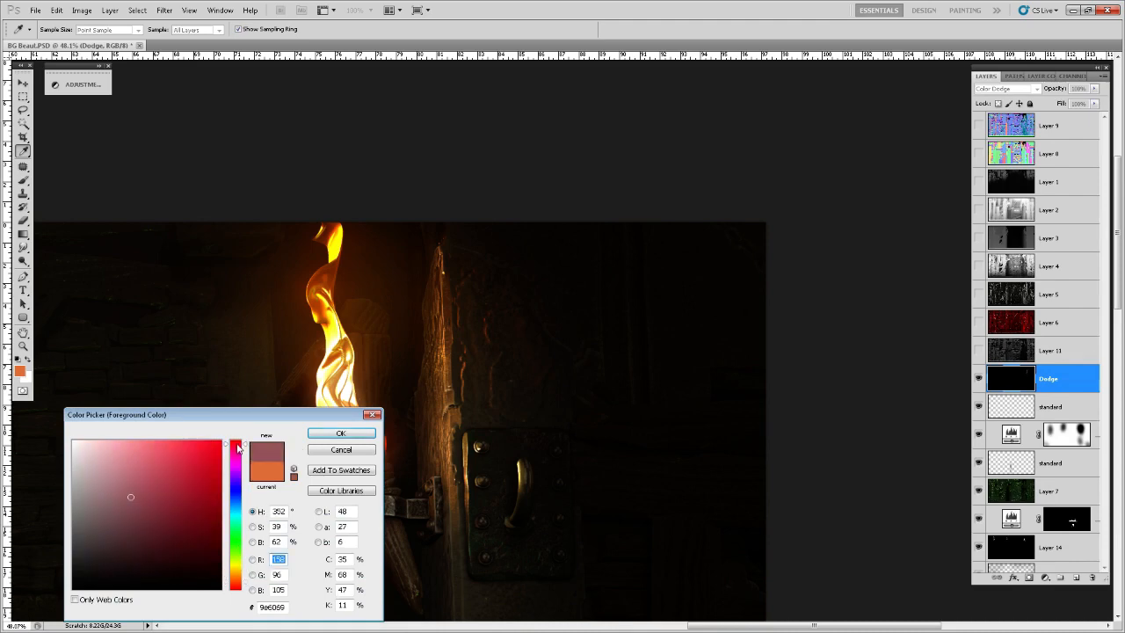
{"action": "left_click", "coordinate": [341, 434]}
{"action": "key", "text": "b"}
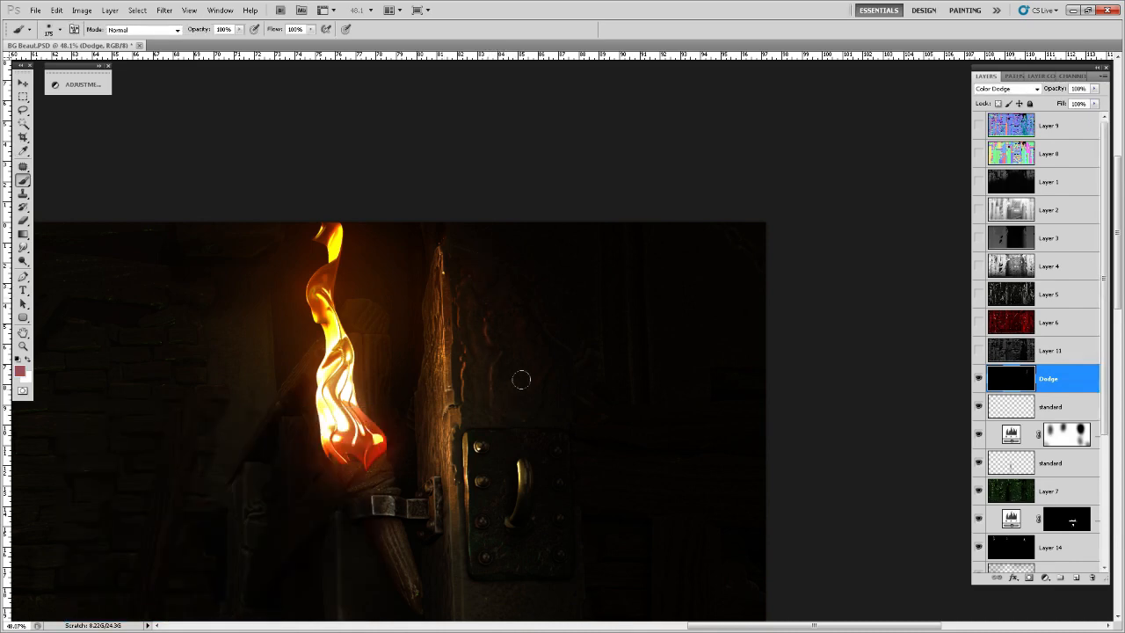
{"action": "left_click", "coordinate": [21, 372]}
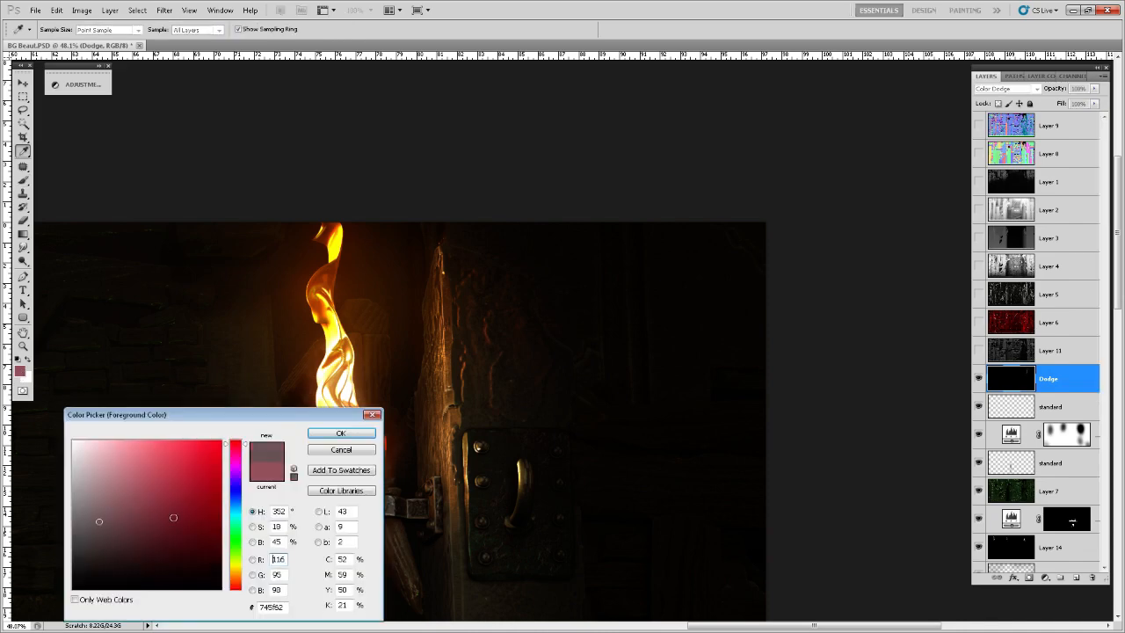
{"action": "left_click", "coordinate": [366, 435]}
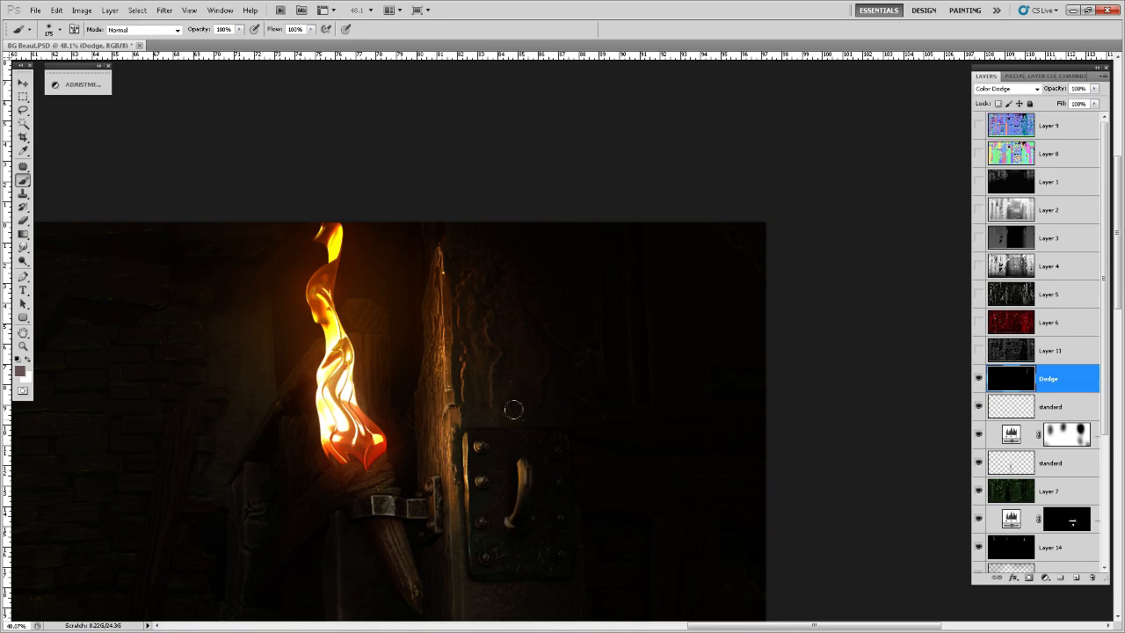
- Paint white Dodge highlights on the metal plate's rivets and handle with a smaller brush
{"action": "key", "text": "bracketleft"}
{"action": "key", "text": "bracketleft"}
{"action": "key", "text": "bracketright"}
{"action": "key", "text": "bracketright"}
{"action": "key", "text": "bracketleft"}
{"action": "key", "text": "bracketleft"}
{"action": "key", "text": "bracketleft"}
{"action": "key", "text": "x"}
{"action": "left_click", "coordinate": [483, 480]}
{"action": "left_click", "coordinate": [484, 521]}
{"action": "mouse_move", "coordinate": [470, 458]}
{"action": "left_mouse_down"}
{"action": "mouse_move", "coordinate": [470, 488]}
{"action": "mouse_move", "coordinate": [525, 474]}
{"action": "mouse_move", "coordinate": [522, 466]}
{"action": "mouse_move", "coordinate": [514, 519]}
{"action": "left_mouse_up"}
{"action": "key", "text": "ctrl+z"}
{"action": "mouse_move", "coordinate": [576, 432]}
{"action": "left_mouse_down"}
{"action": "mouse_move", "coordinate": [600, 420]}
{"action": "mouse_move", "coordinate": [594, 384]}
{"action": "left_mouse_up"}
{"action": "left_click_drag", "start_coordinate": [496, 439], "coordinate": [505, 447]}
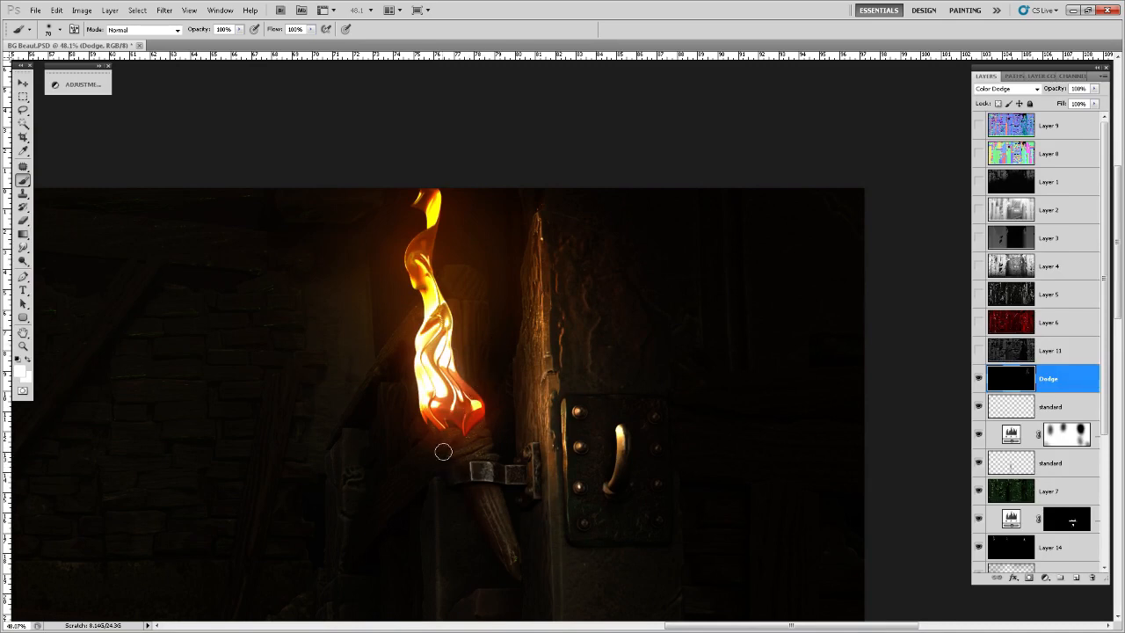
- Try larger white Dodge strokes along the plank beside the rightmost torch and undo them
{"action": "key", "text": "bracketright"}
{"action": "key", "text": "bracketright"}
{"action": "key", "text": "bracketright"}
{"action": "key", "text": "bracketright"}
{"action": "mouse_move", "coordinate": [527, 360]}
{"action": "left_mouse_down"}
{"action": "mouse_move", "coordinate": [531, 271]}
{"action": "mouse_move", "coordinate": [531, 329]}
{"action": "left_mouse_up"}
{"action": "key", "text": "ctrl+z"}
{"action": "mouse_move", "coordinate": [543, 389]}
{"action": "left_mouse_down"}
{"action": "mouse_move", "coordinate": [553, 462]}
{"action": "mouse_move", "coordinate": [573, 466]}
{"action": "mouse_move", "coordinate": [523, 432]}
{"action": "left_mouse_up"}
{"action": "key", "text": "ctrl+z"}
{"action": "key", "text": "bracketleft"}
- Activate the multiply layer and set the foreground colour to black (000000) for painting shadows
{"action": "scroll", "coordinate": [585, 319], "scroll_direction": "down", "scroll_amount": 5}
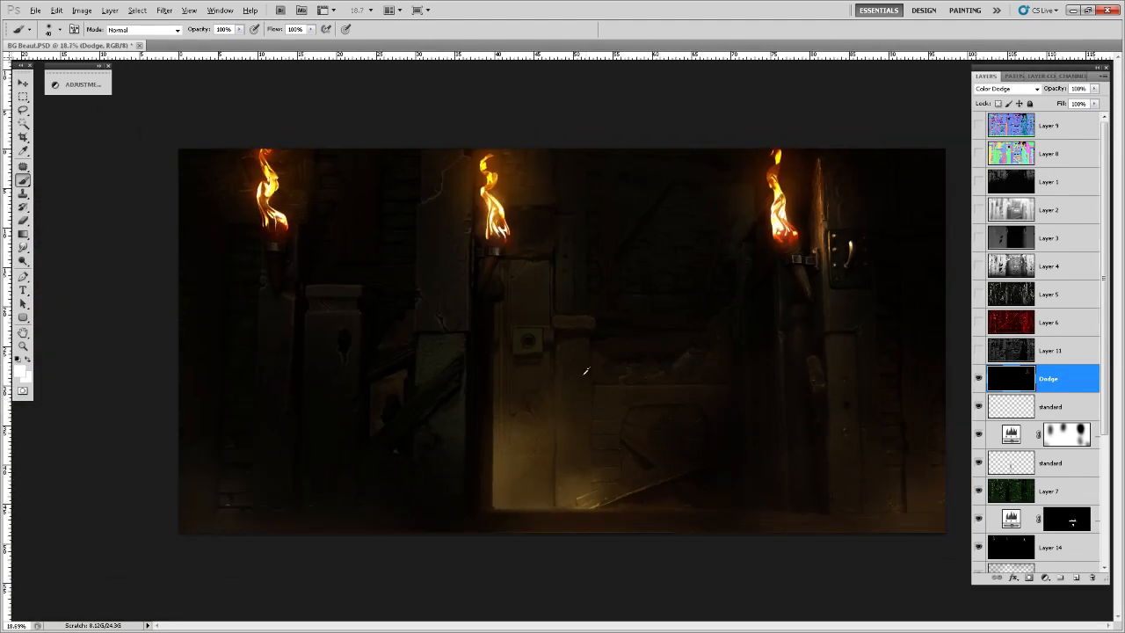
{"action": "scroll", "coordinate": [739, 360], "scroll_direction": "down", "scroll_amount": 1}
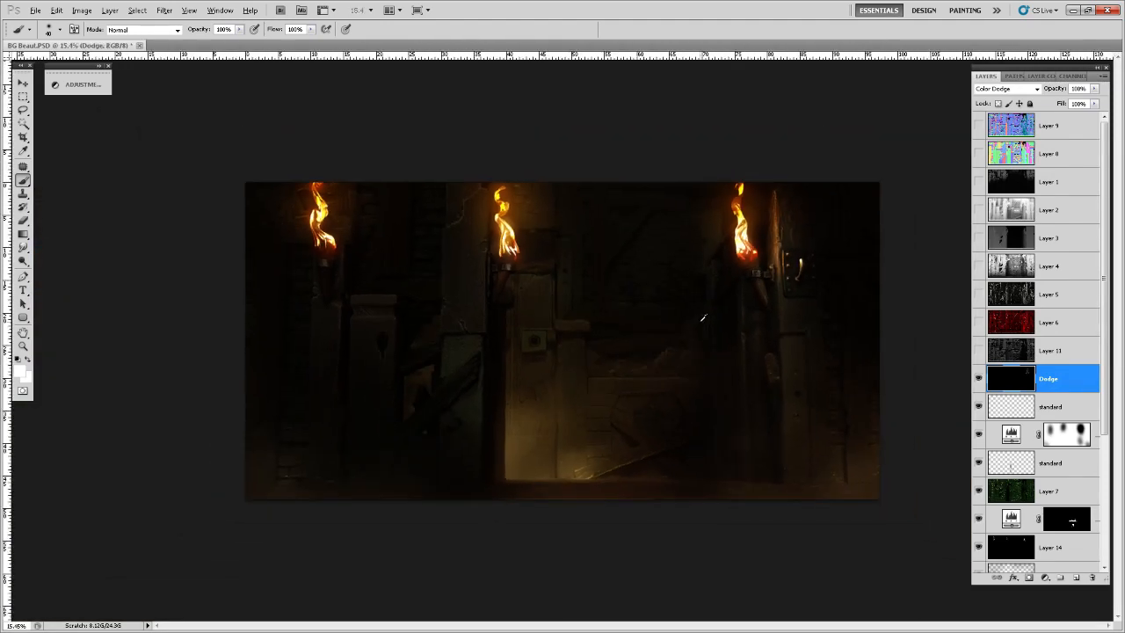
{"action": "scroll", "coordinate": [763, 351], "scroll_direction": "up", "scroll_amount": 3}
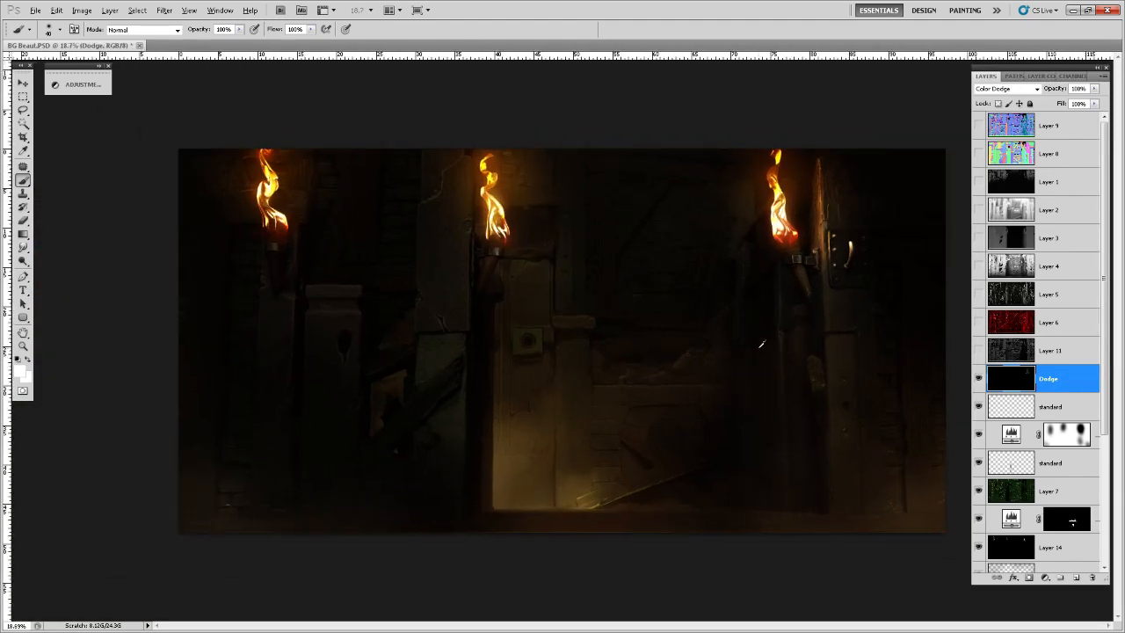
{"action": "scroll", "coordinate": [746, 334], "scroll_direction": "up", "scroll_amount": 2}
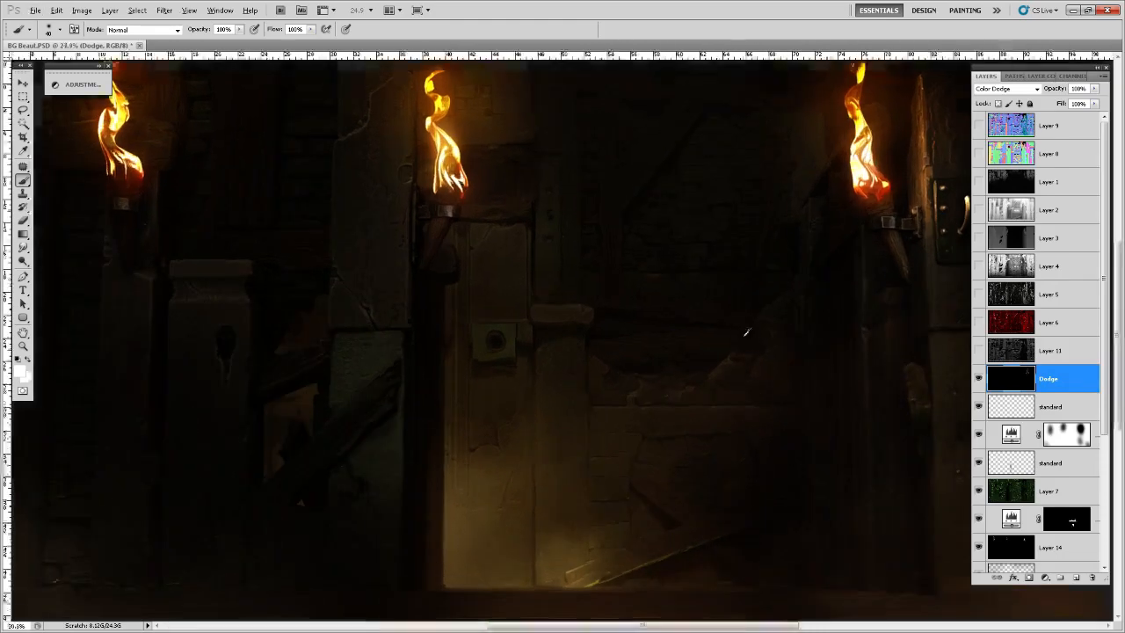
{"action": "left_click_drag", "start_coordinate": [755, 318], "coordinate": [636, 392]}
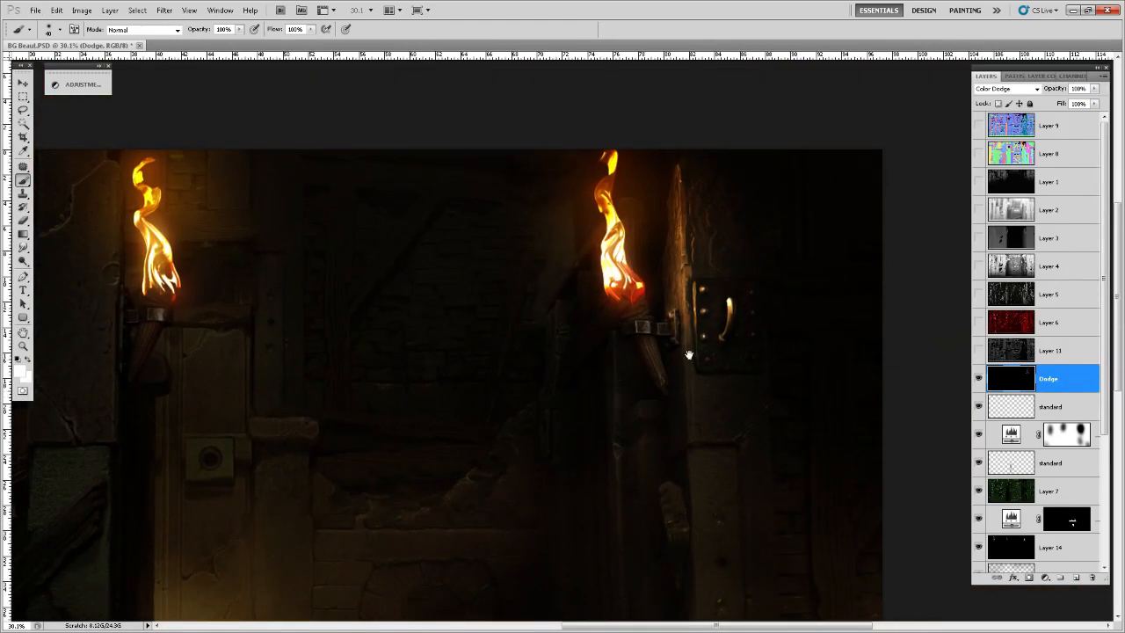
{"action": "left_click_drag", "start_coordinate": [722, 344], "coordinate": [676, 367]}
{"action": "scroll", "coordinate": [1029, 510], "scroll_direction": "down", "scroll_amount": 3}
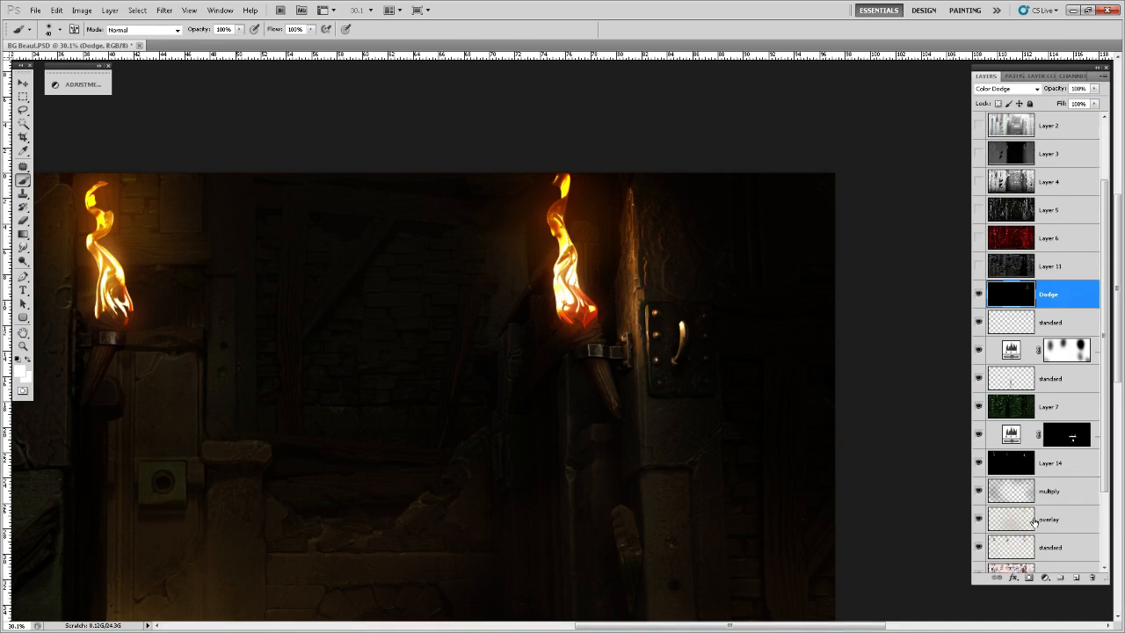
{"action": "left_click", "coordinate": [1054, 499]}
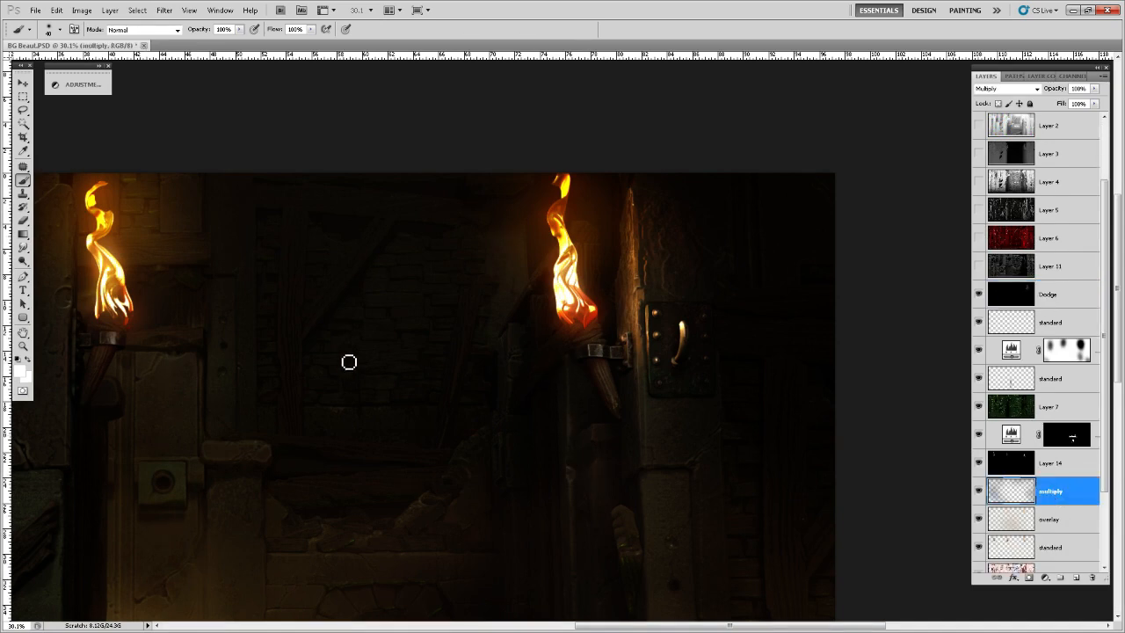
{"action": "left_click", "coordinate": [21, 372]}
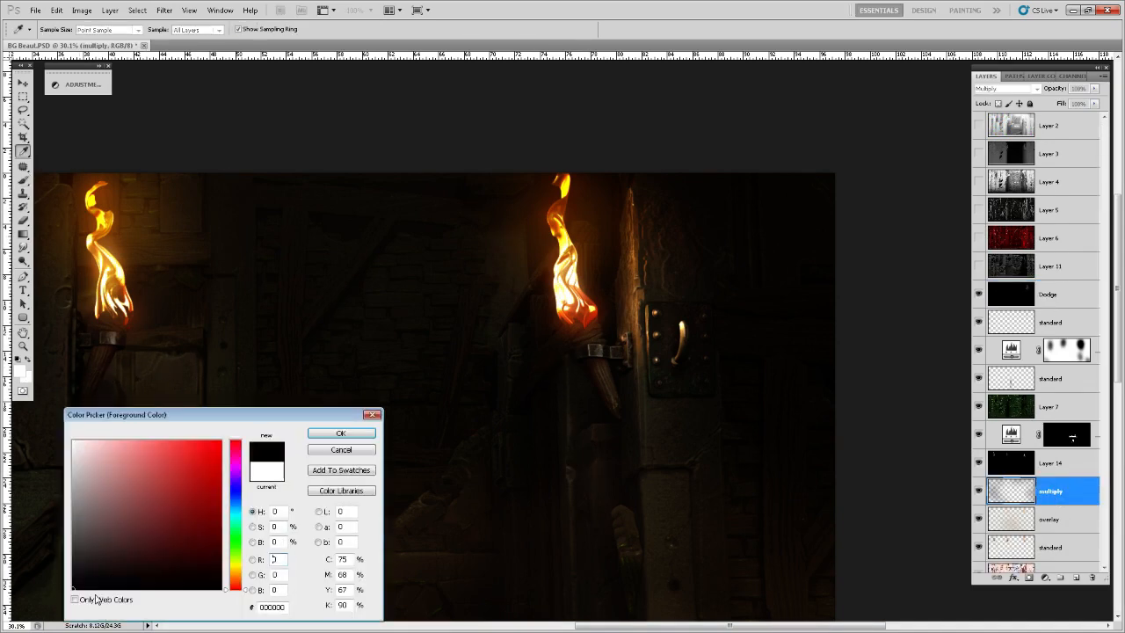
{"action": "left_click", "coordinate": [374, 435]}
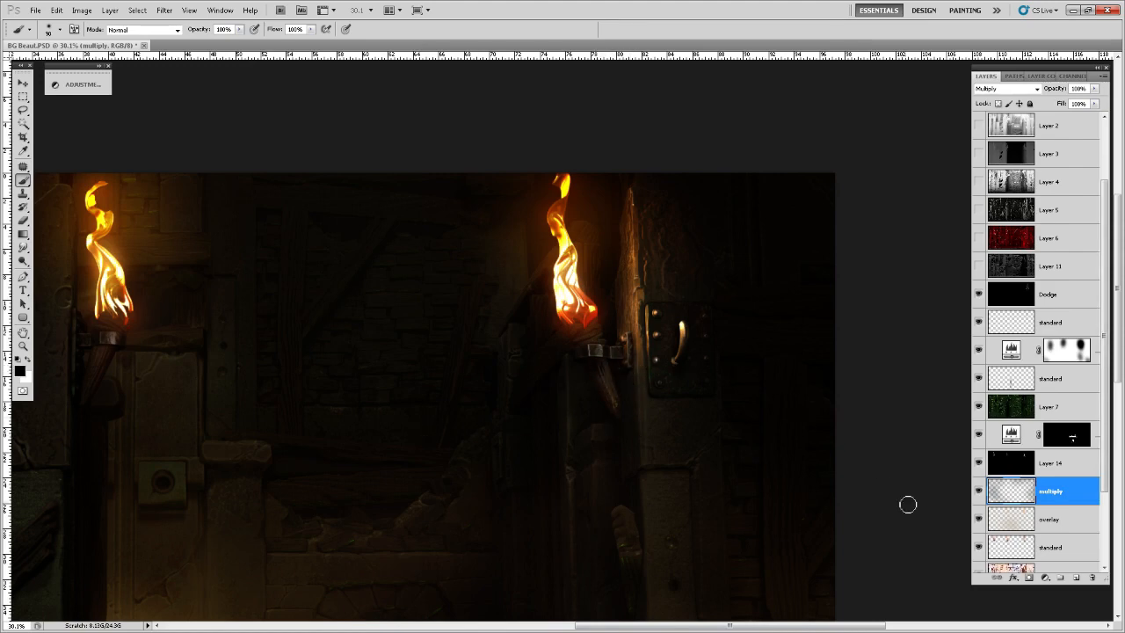
- Try painting black shadow over the rightmost torch's handle on the standard layer above Layer 7, and undo the stroke and layer changes
{"action": "left_click", "coordinate": [1062, 549]}
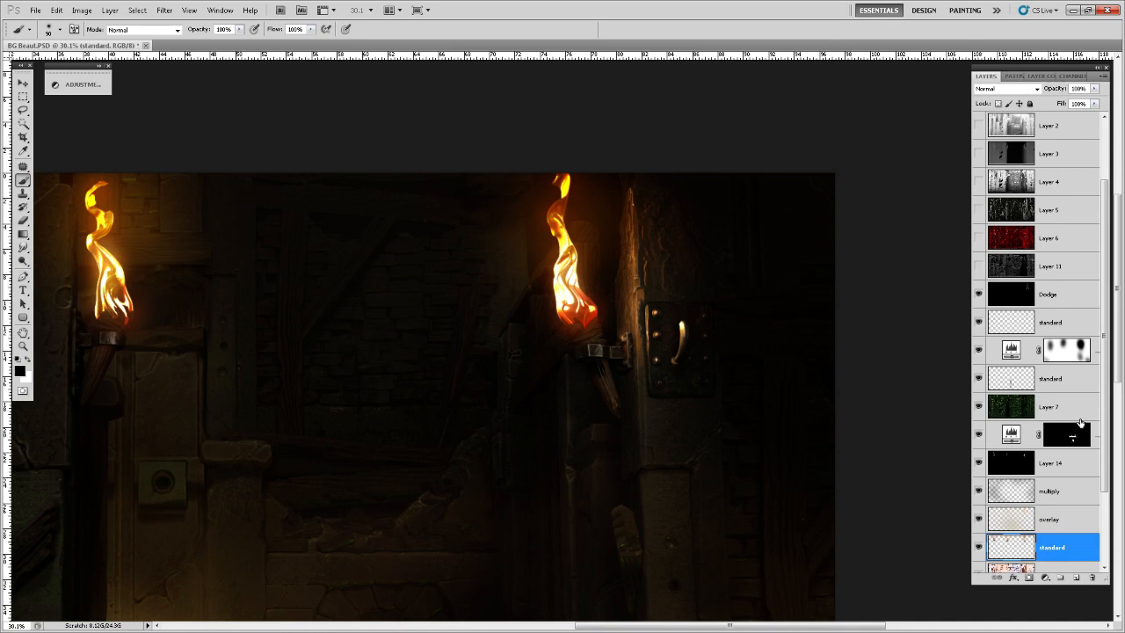
{"action": "left_click", "coordinate": [1087, 385]}
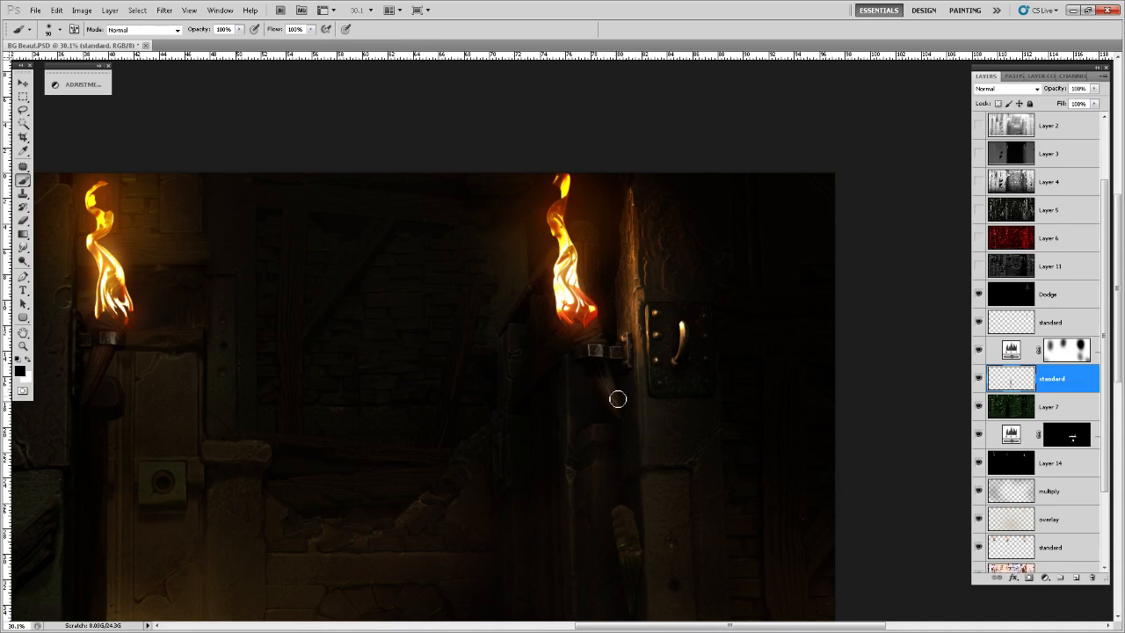
{"action": "key", "text": "alt"}
{"action": "key", "text": "alt"}
{"action": "left_click", "coordinate": [828, 522], "text": "ctrl"}
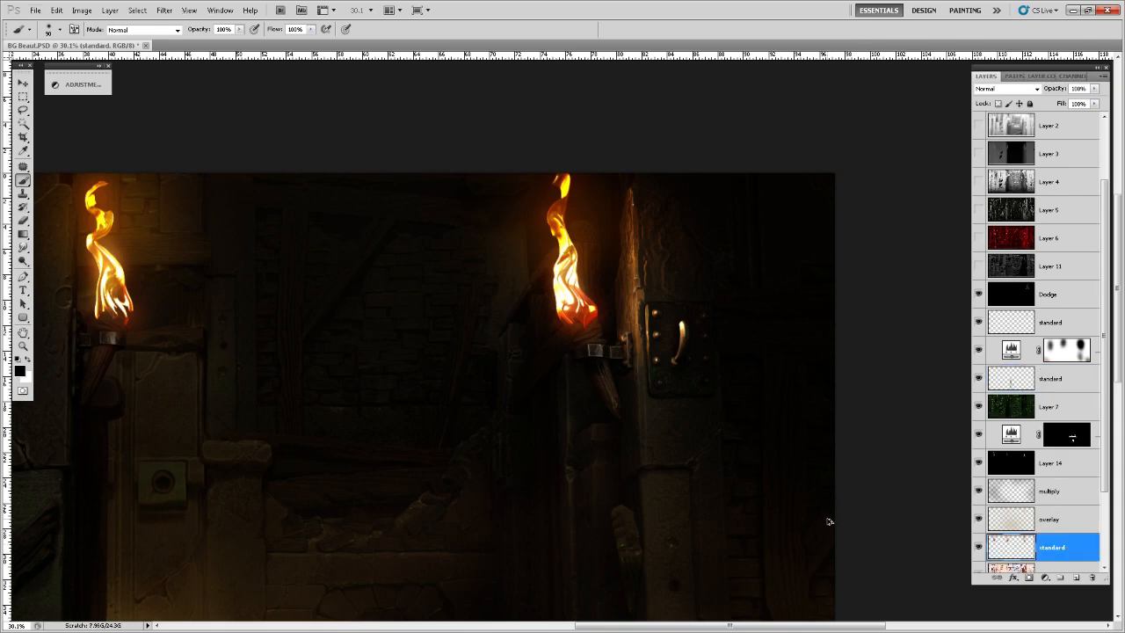
{"action": "left_click", "coordinate": [828, 522], "text": "ctrl"}
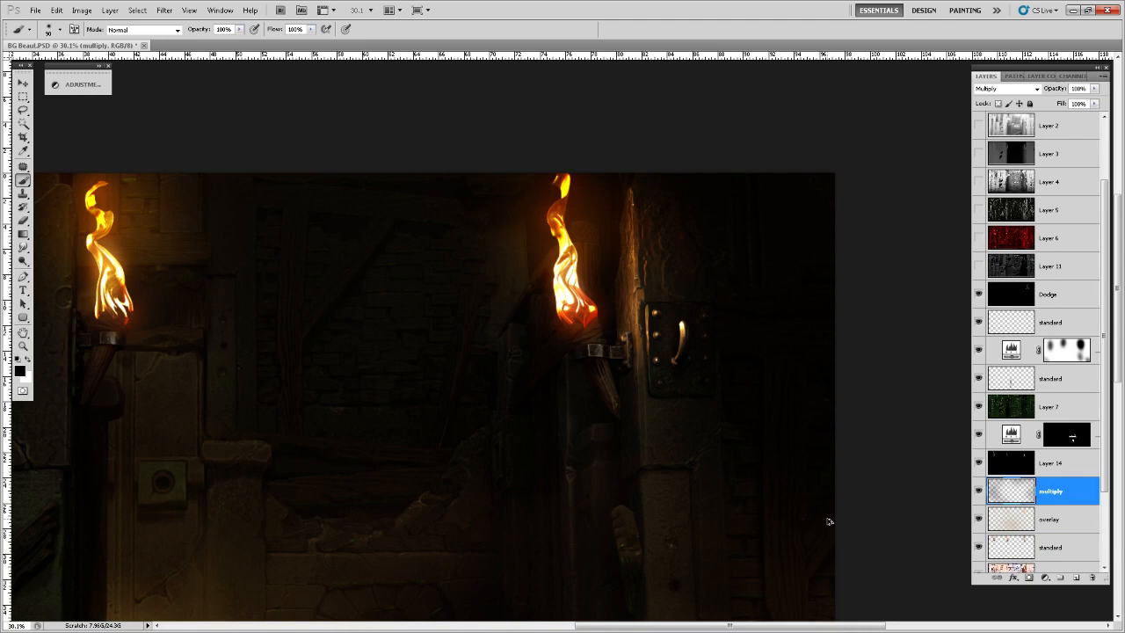
{"action": "left_click", "coordinate": [828, 522], "text": "ctrl"}
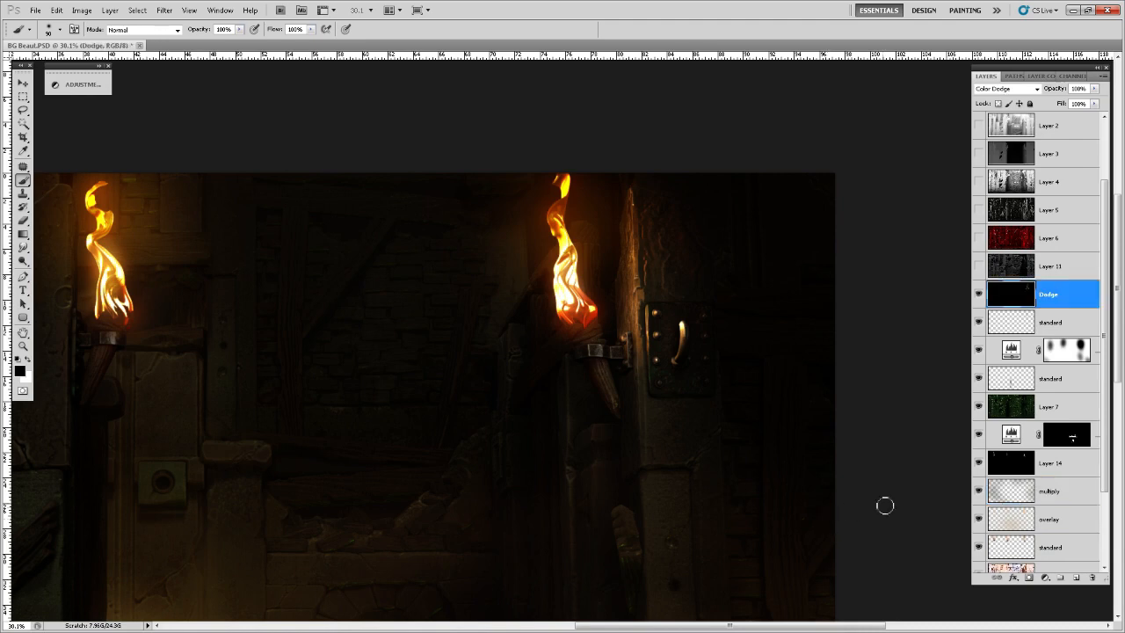
- Activate the standard layer above Layer 7 and set the brush size to 50 for black shadows around the metal plate
{"action": "left_click", "coordinate": [1076, 381]}
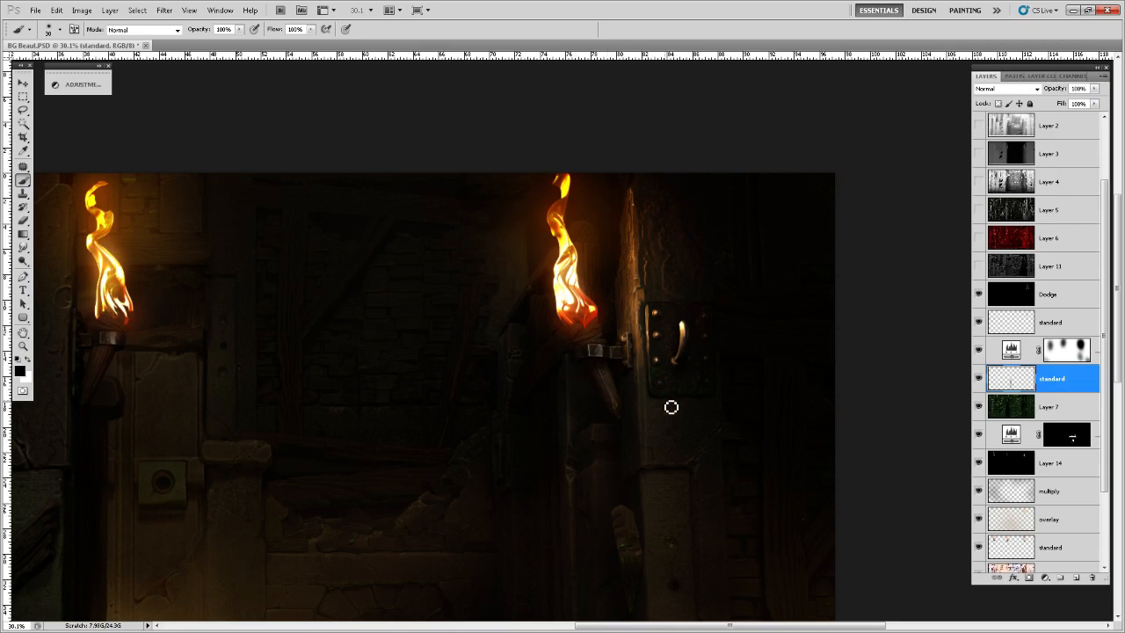
{"action": "scroll", "coordinate": [677, 406], "scroll_direction": "down", "scroll_amount": 3}
{"action": "scroll", "coordinate": [699, 419], "scroll_direction": "down", "scroll_amount": 1}
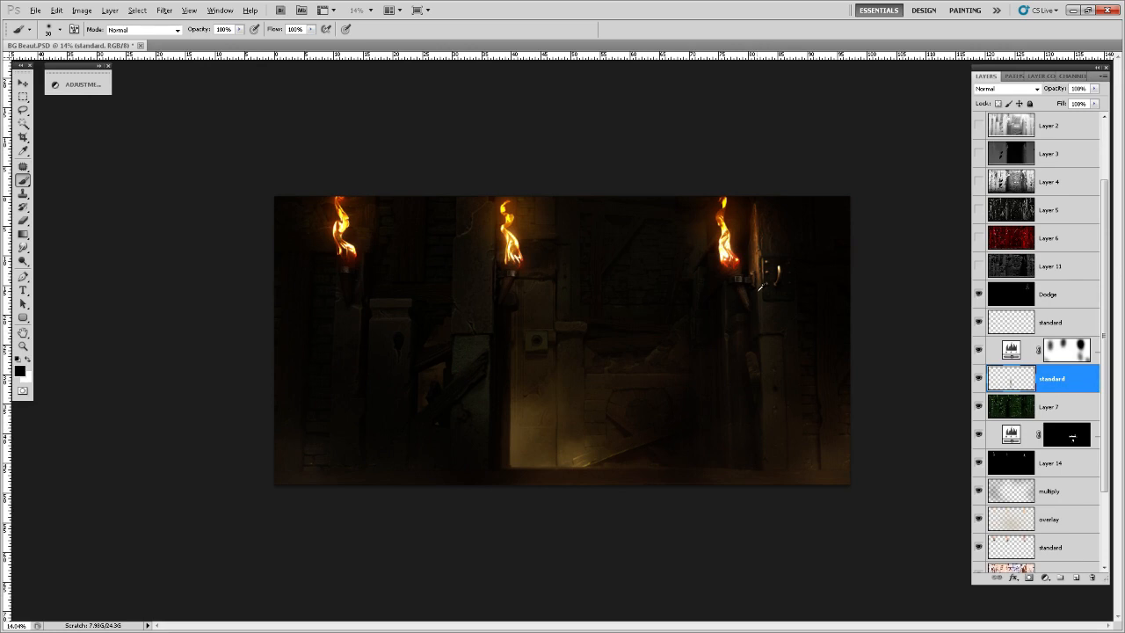
{"action": "scroll", "coordinate": [742, 338], "scroll_direction": "up", "scroll_amount": 1}
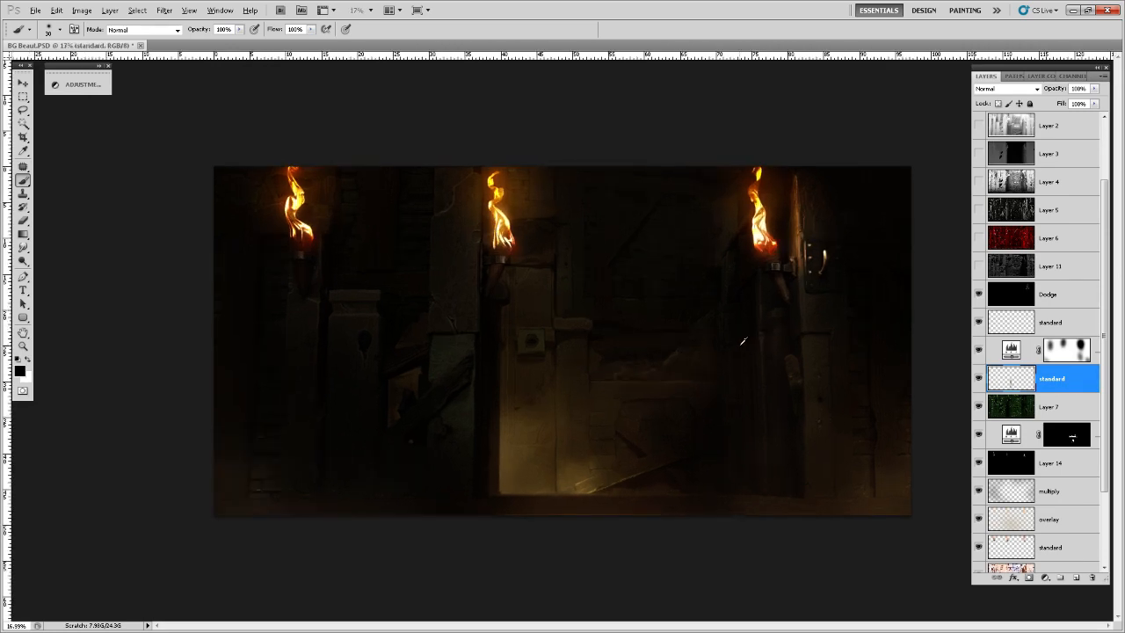
{"action": "scroll", "coordinate": [816, 325], "scroll_direction": "up", "scroll_amount": 3}
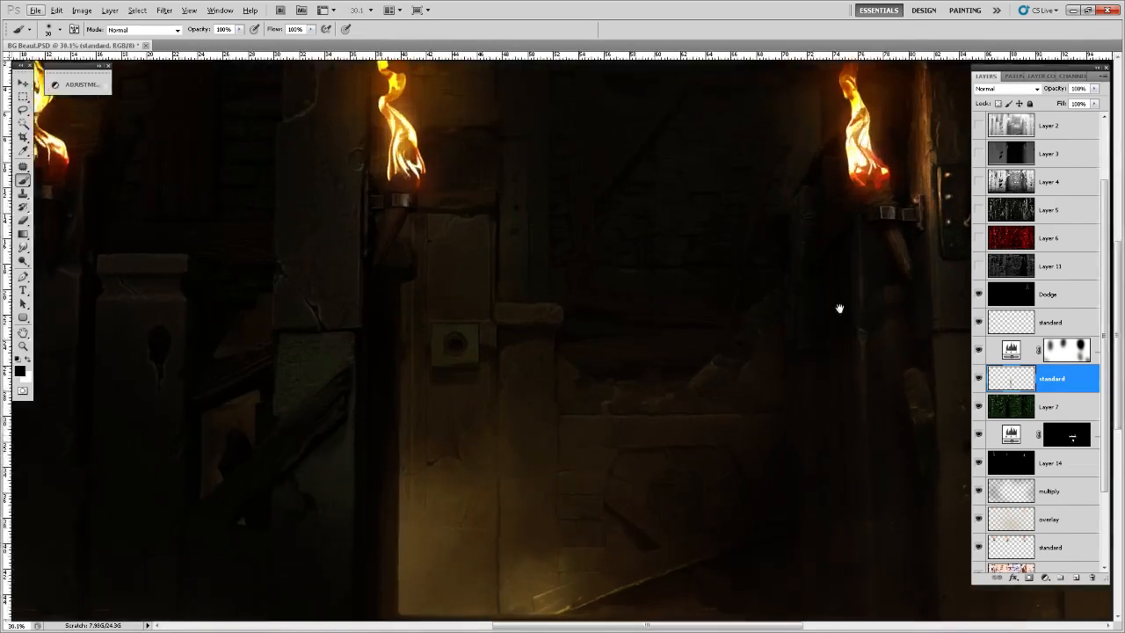
{"action": "key", "text": "]"}
{"action": "key", "text": "]"}
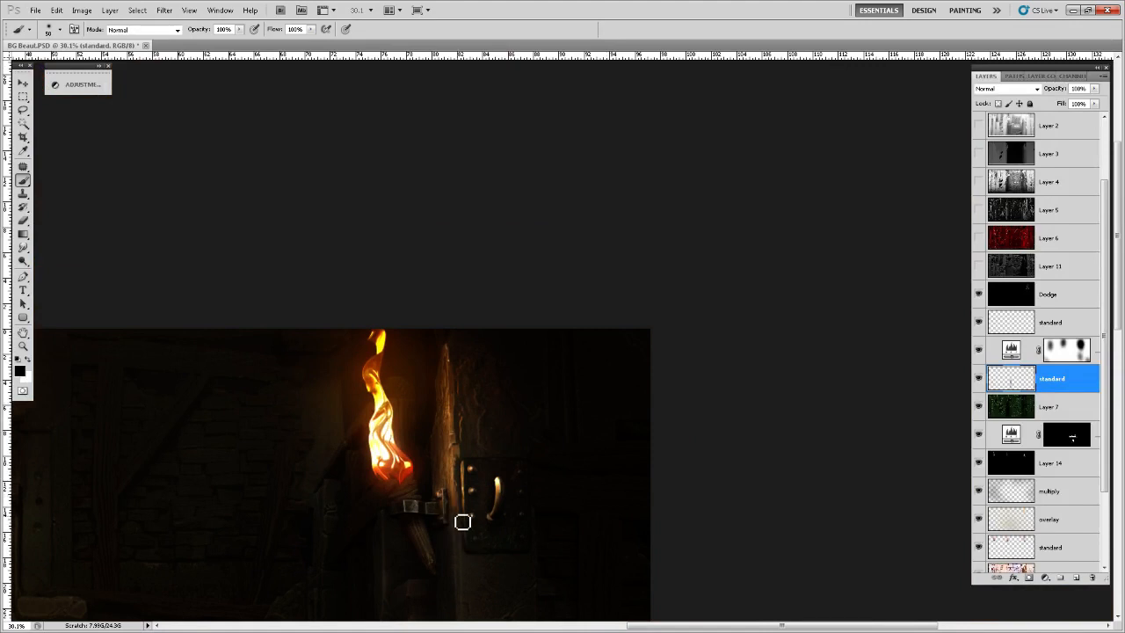
- Try the Eraser on the lower Levels adjustment's mask beside the metal plate, and switch to the Brush on Layer 14
{"action": "left_click", "coordinate": [1027, 471]}
{"action": "left_click", "coordinate": [1064, 451]}
{"action": "scroll", "coordinate": [791, 484], "scroll_direction": "down", "scroll_amount": 3}
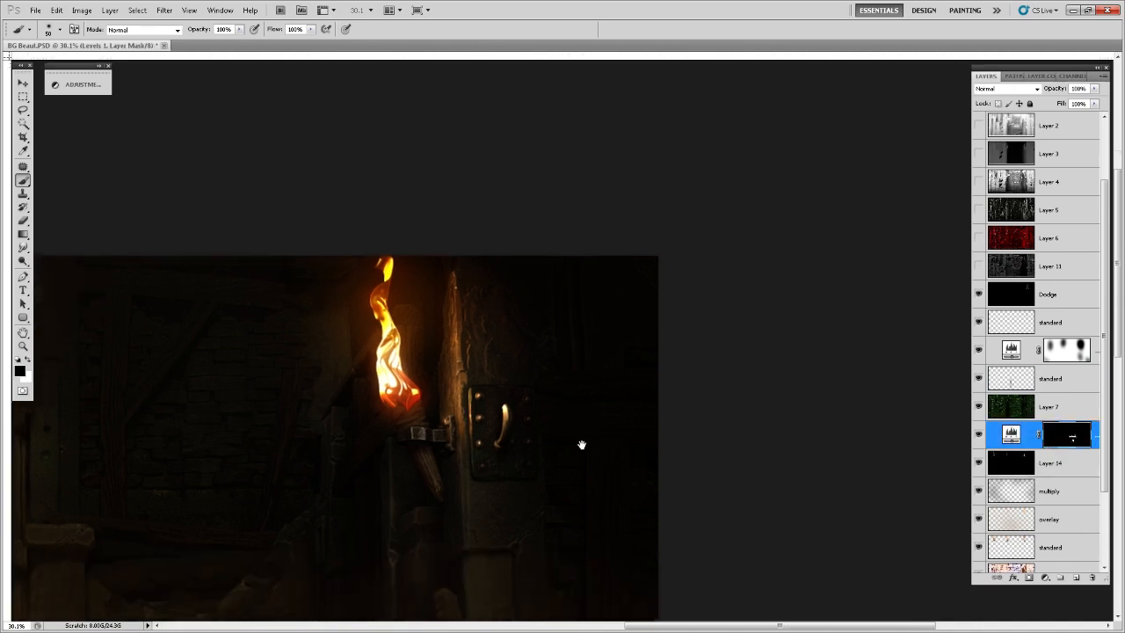
{"action": "key", "text": "e"}
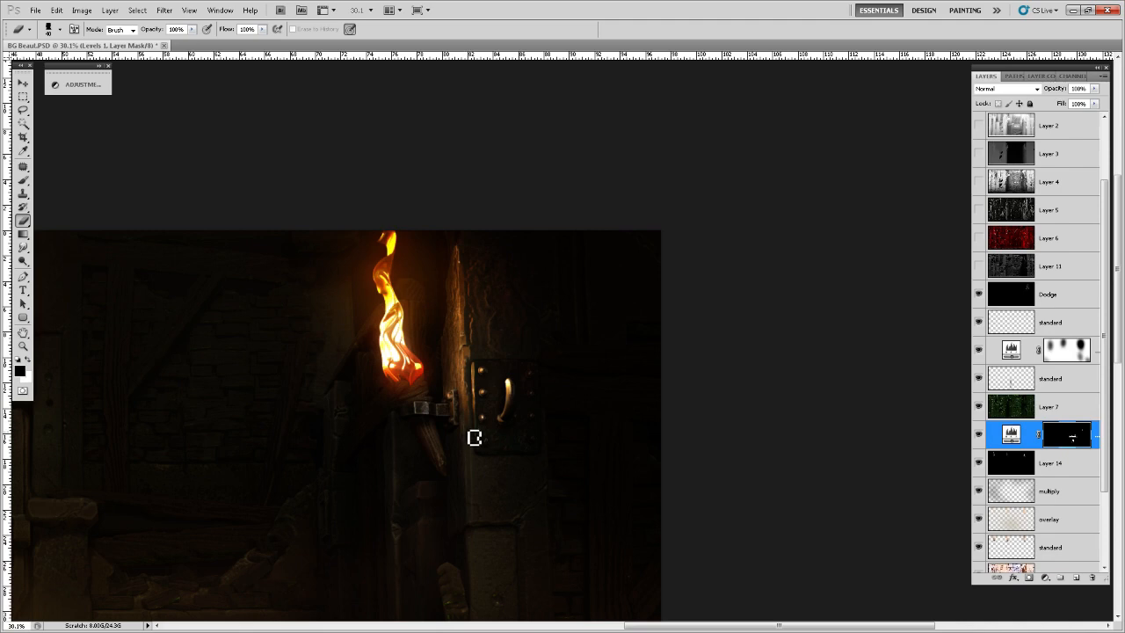
{"action": "left_click", "coordinate": [1015, 466]}
{"action": "key", "text": "b"}
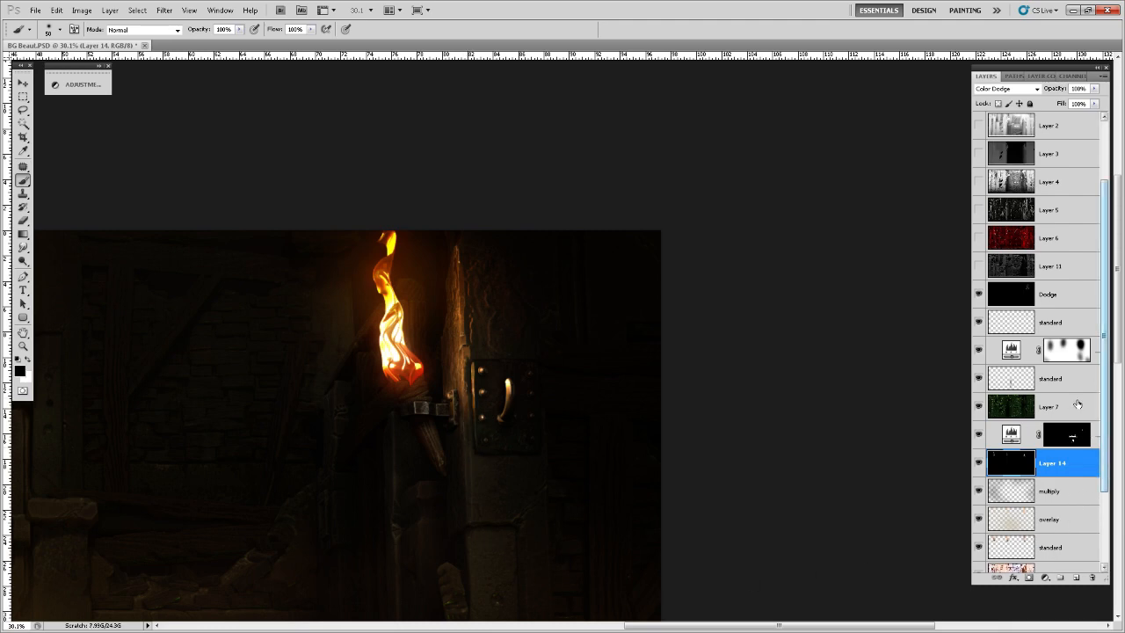
- Toggle the standard layer directly below Dodge to compare its lighting, and leave it hidden
{"action": "left_click", "coordinate": [979, 323]}
{"action": "left_click", "coordinate": [978, 323]}
{"action": "left_click", "coordinate": [979, 324]}
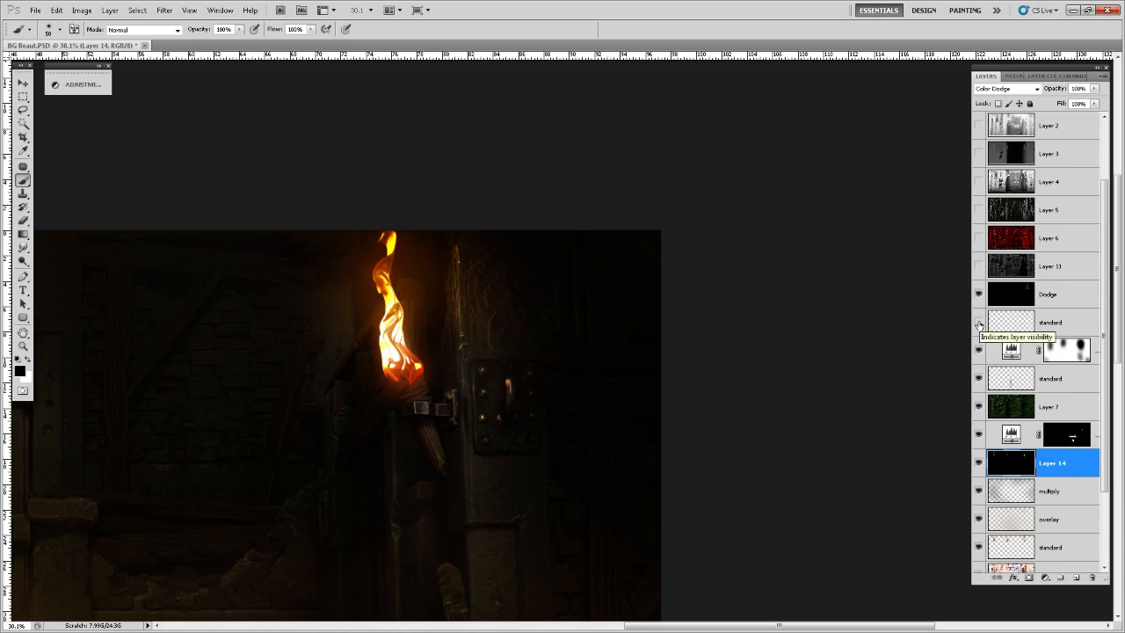
- Check the standard layer above Layer 7 by toggling its visibility, and activate it with the Eraser for correcting the shadows
{"action": "left_click", "coordinate": [981, 379]}
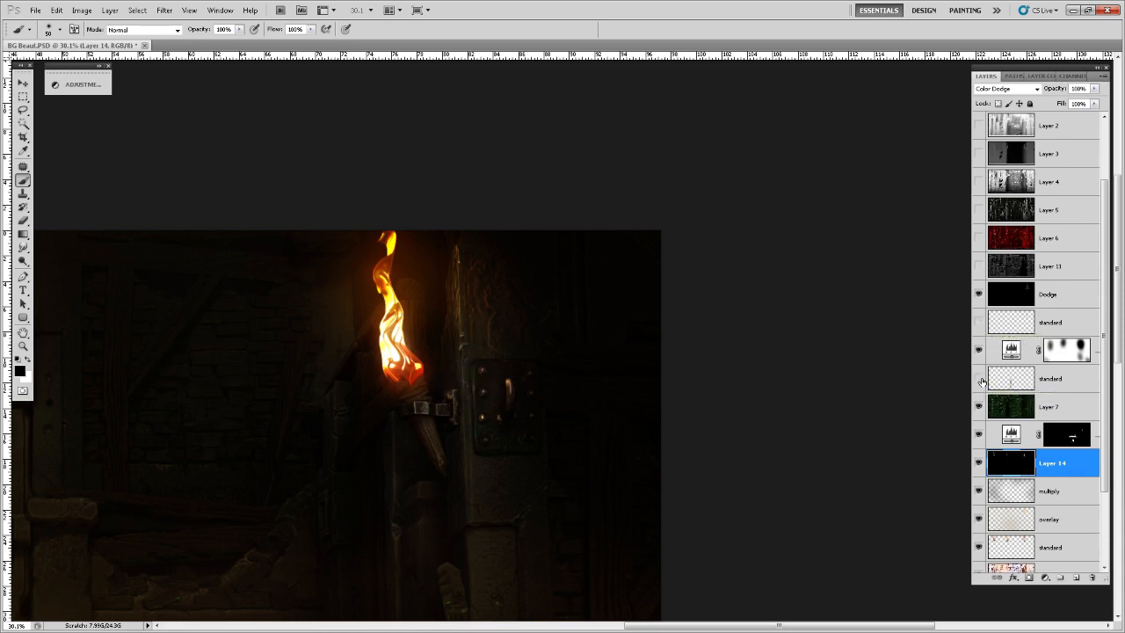
{"action": "left_click", "coordinate": [982, 381]}
{"action": "left_click", "coordinate": [1012, 379]}
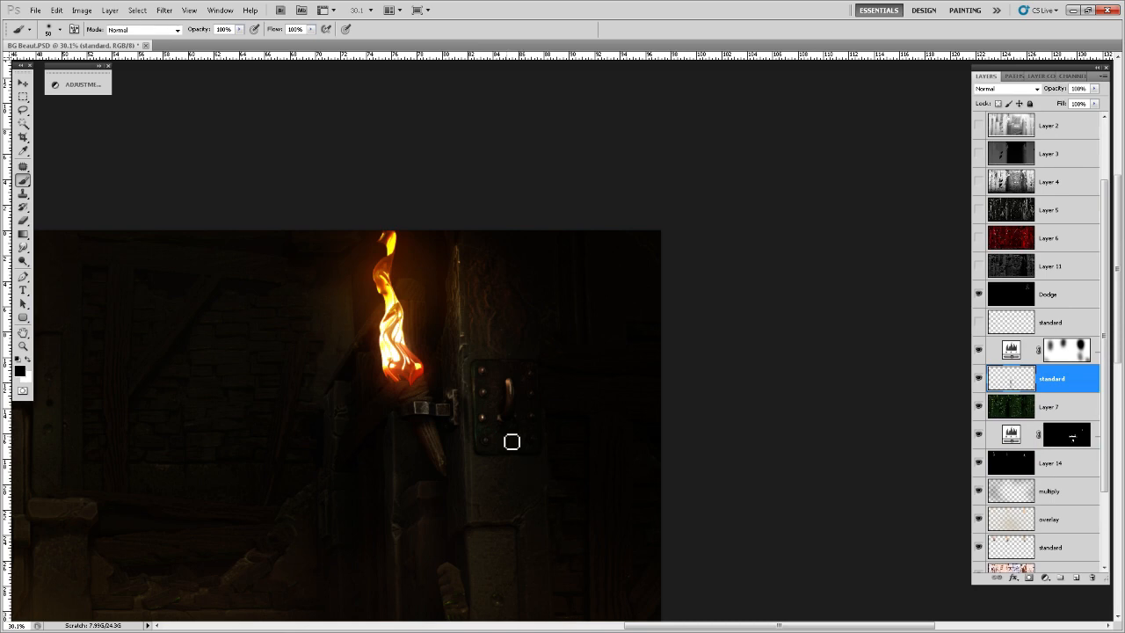
{"action": "key", "text": "e"}
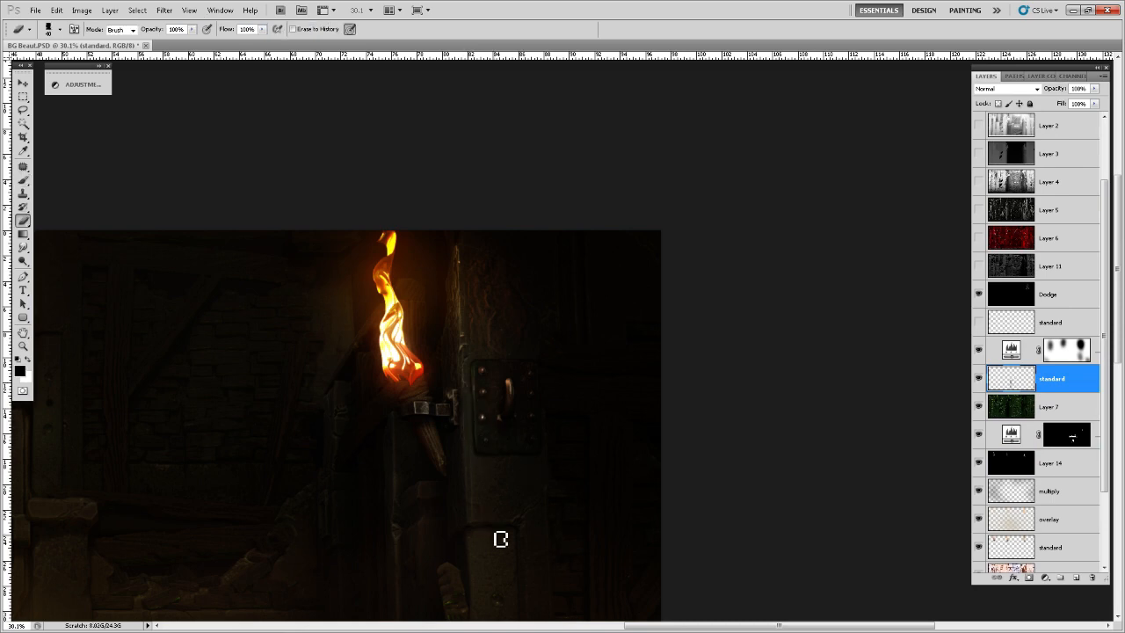
- Show the hidden standard layer directly below the Dodge layer and make it the active layer
{"action": "left_click", "coordinate": [979, 324]}
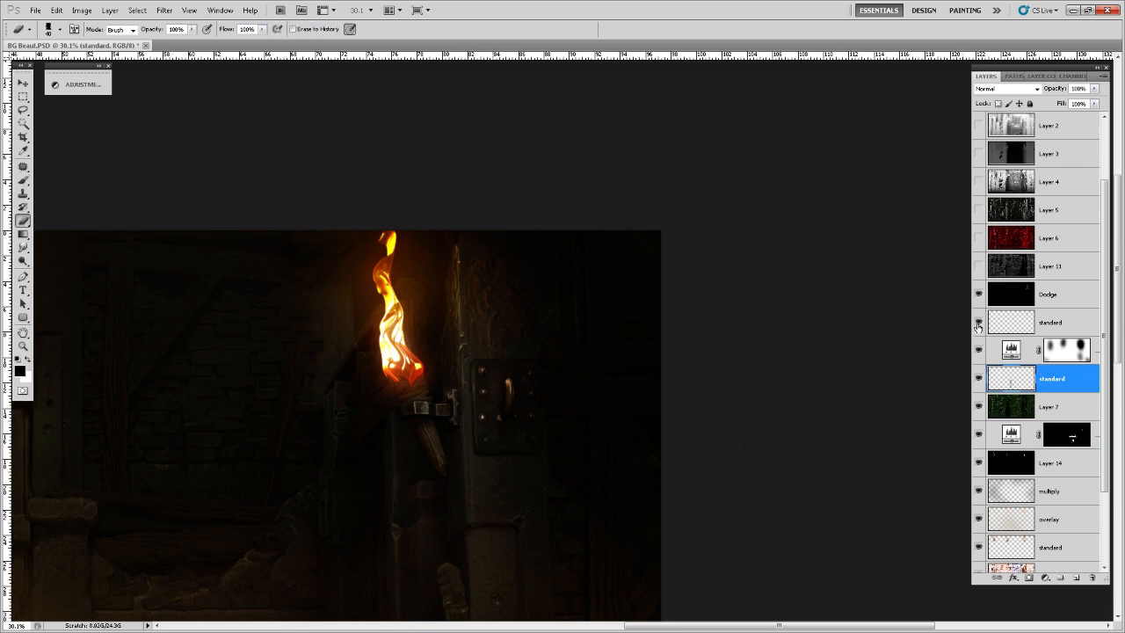
{"action": "left_click", "coordinate": [1028, 321]}
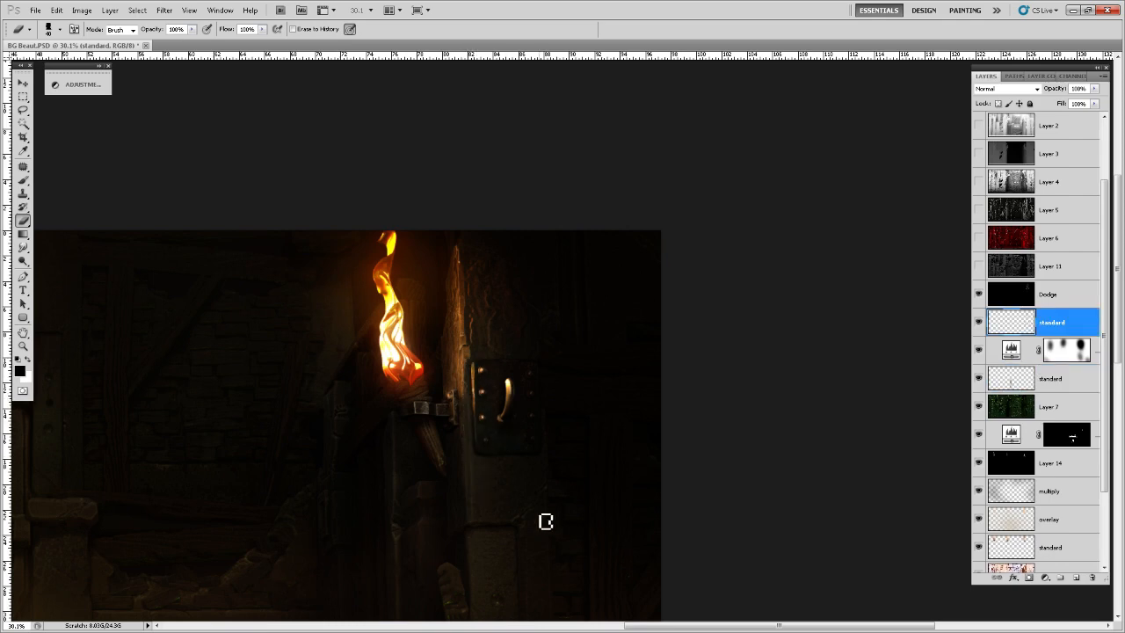
{"action": "scroll", "coordinate": [545, 521], "scroll_direction": "down", "scroll_amount": 3}
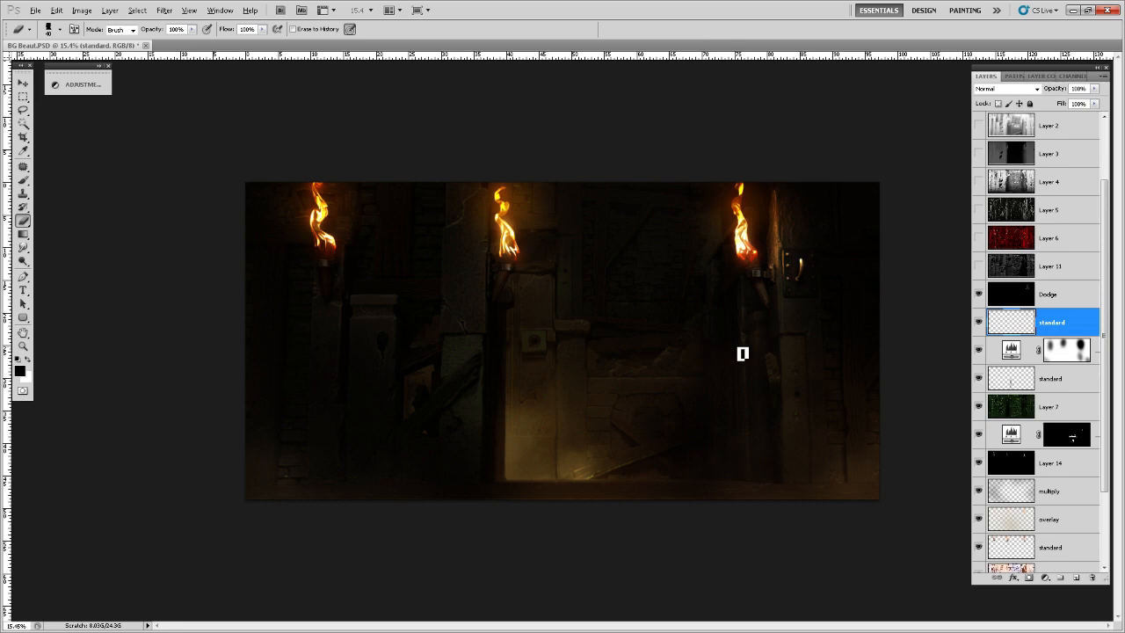
{"action": "scroll", "coordinate": [741, 352], "scroll_direction": "up", "scroll_amount": 1}
{"action": "scroll", "coordinate": [774, 342], "scroll_direction": "up", "scroll_amount": 4}
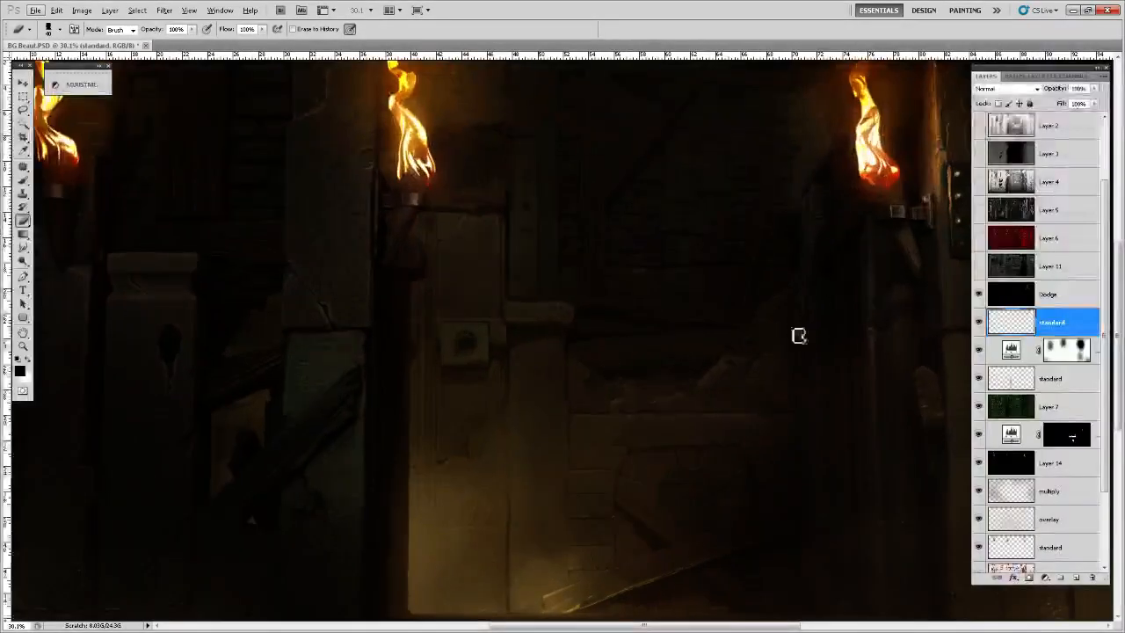
{"action": "left_click_drag", "start_coordinate": [819, 303], "coordinate": [659, 413]}
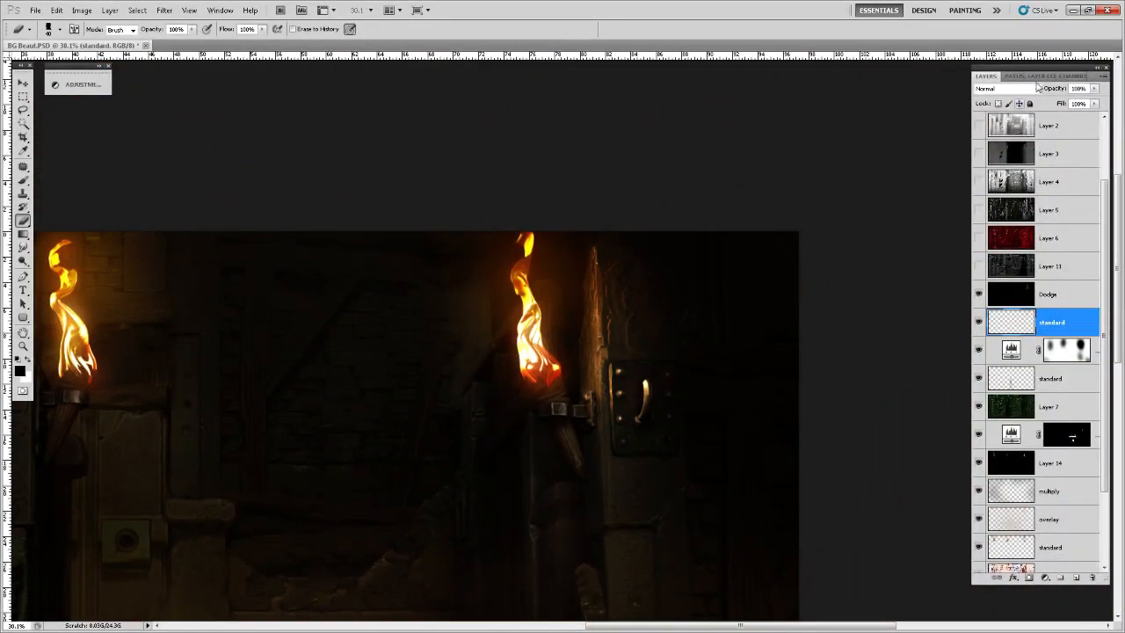
- Compare the saved alpha channels and load Alpha 3 as a selection
{"action": "left_click", "coordinate": [1065, 76]}
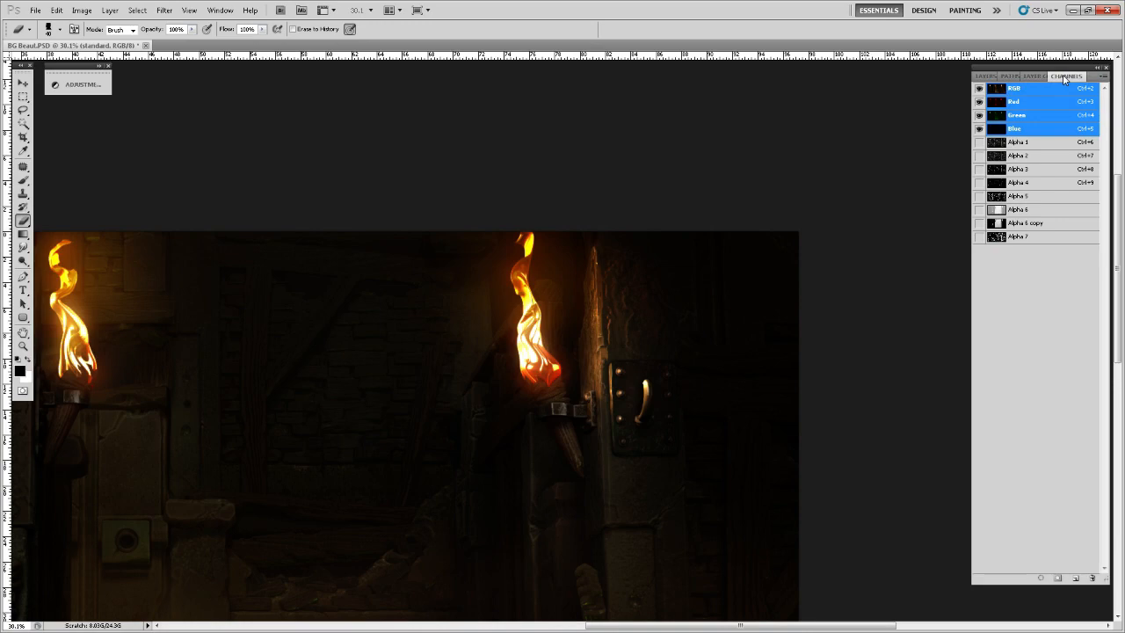
{"action": "left_click", "coordinate": [1036, 237]}
{"action": "left_click", "coordinate": [1039, 225]}
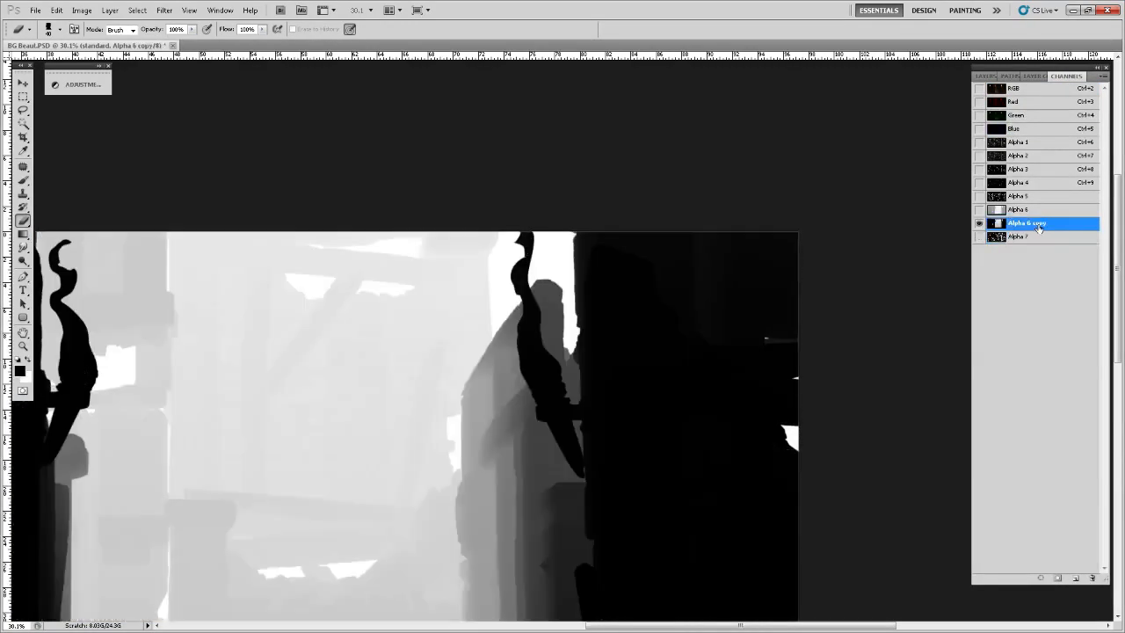
{"action": "left_click", "coordinate": [1038, 210]}
{"action": "left_click", "coordinate": [1029, 197]}
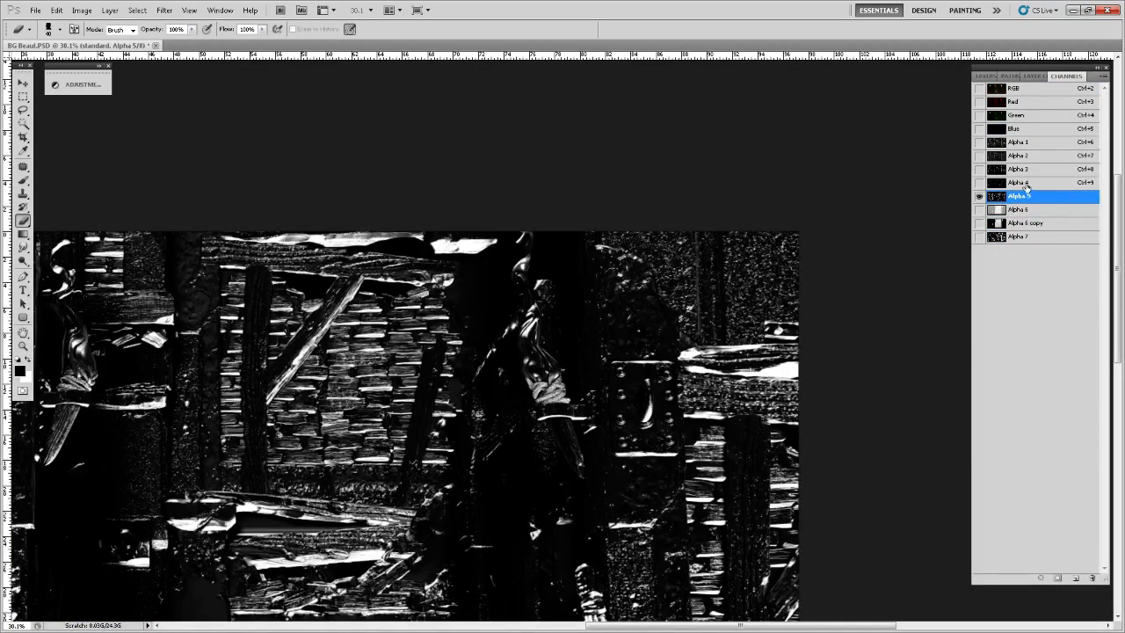
{"action": "left_click", "coordinate": [1025, 183]}
{"action": "left_click", "coordinate": [1031, 170]}
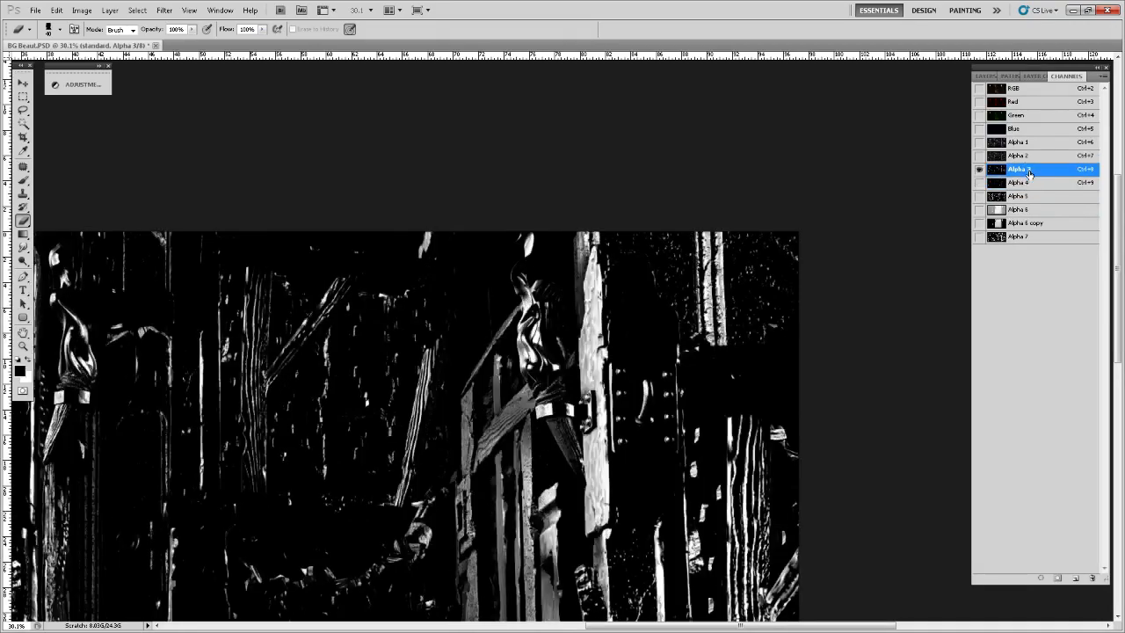
{"action": "left_click", "coordinate": [1001, 173], "text": "ctrl"}
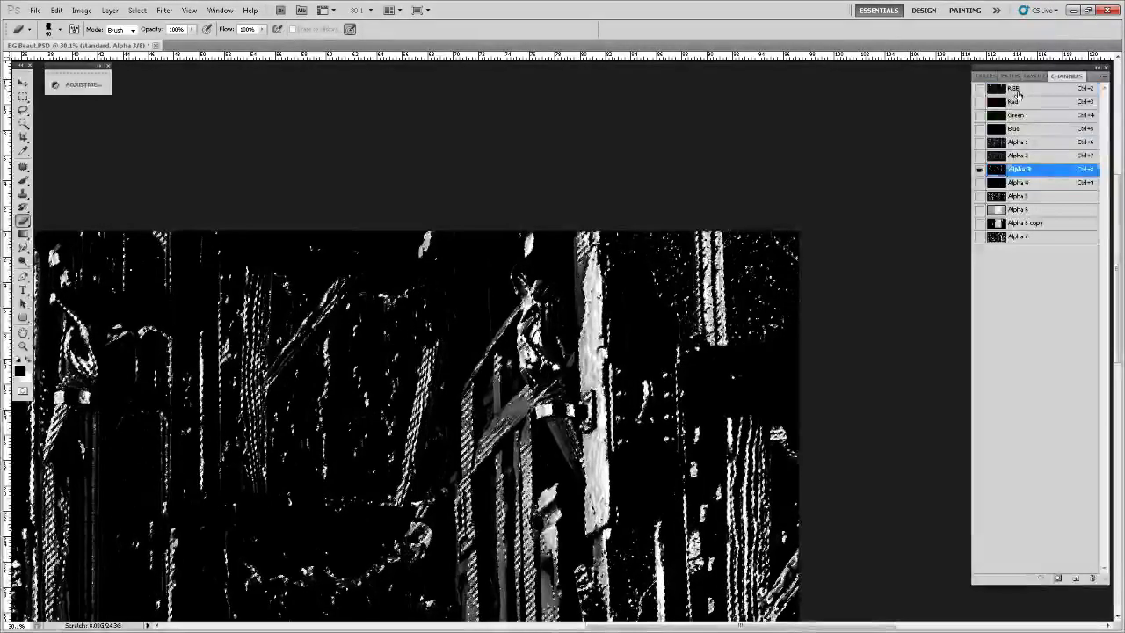
- Return to the full-colour RGB image, activate the Dodge layer and hide the selection edges
{"action": "left_click", "coordinate": [1015, 90]}
{"action": "left_click", "coordinate": [988, 78]}
{"action": "left_click", "coordinate": [1044, 300]}
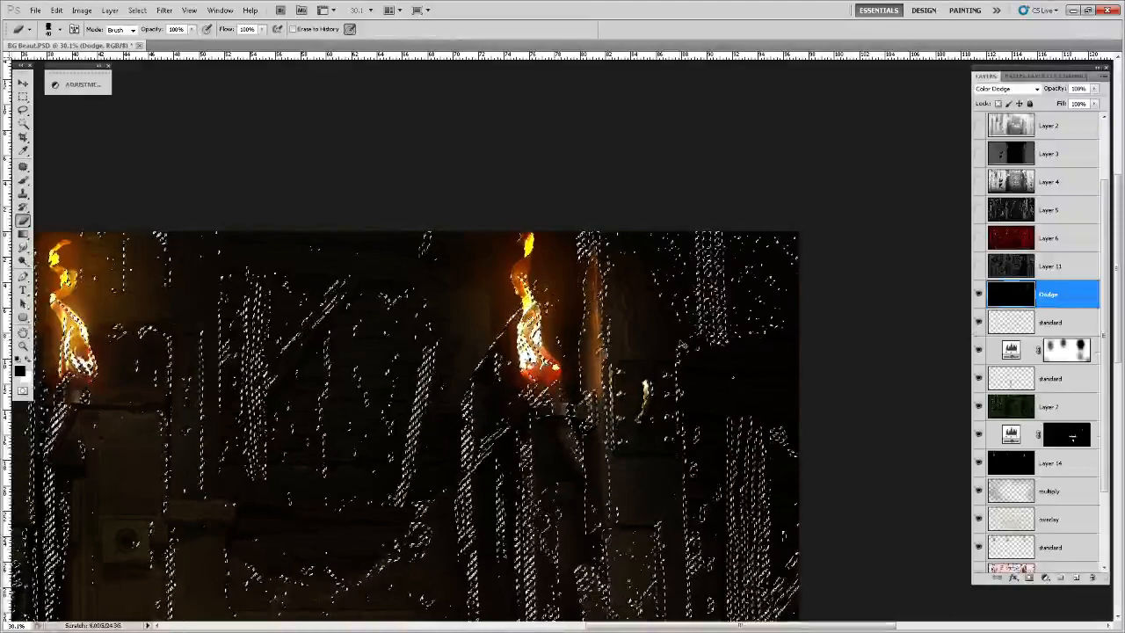
{"action": "key", "text": "ctrl+h"}
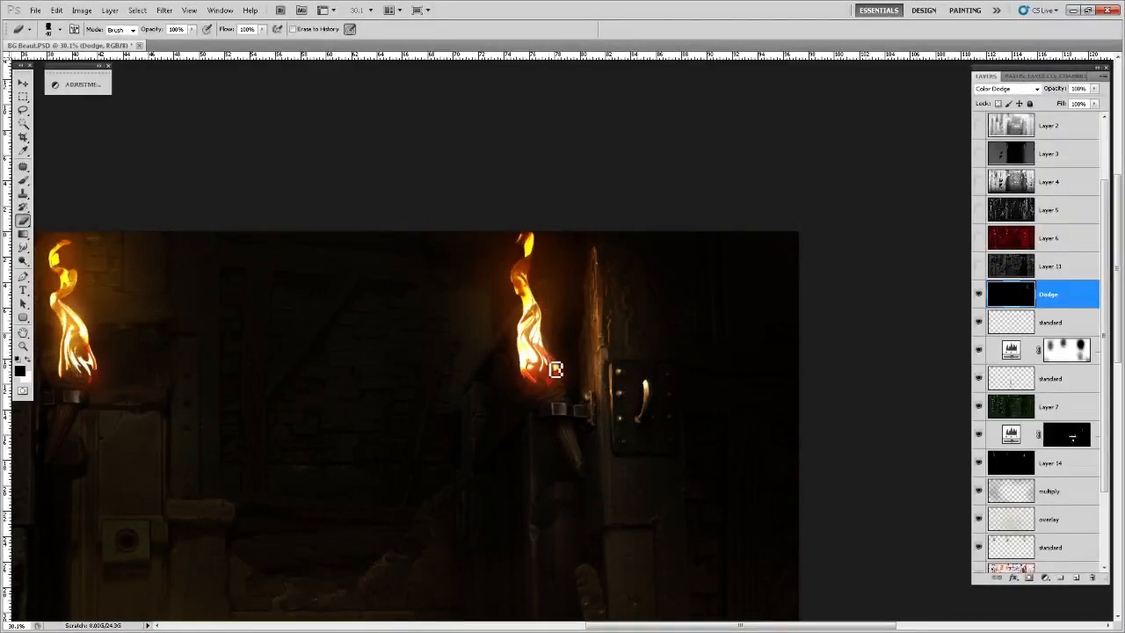
- Try painting a white highlight along the wooden post's edge beside the rightmost torch on the Dodge layer
{"action": "key", "text": "b"}
{"action": "key", "text": "alt"}
{"action": "key", "text": "x"}
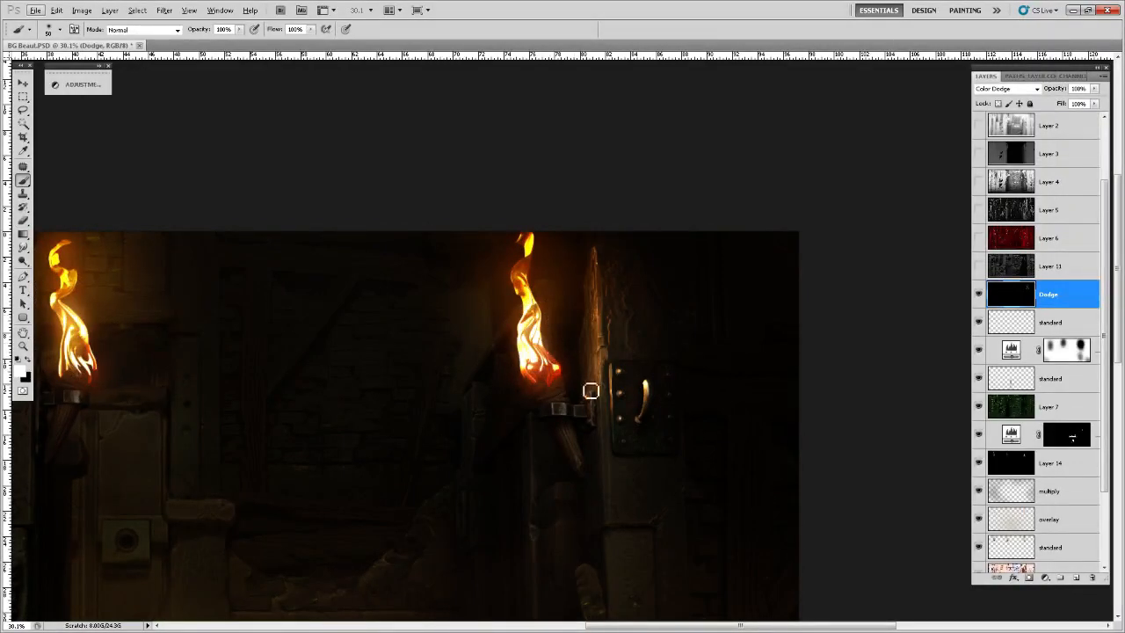
{"action": "mouse_move", "coordinate": [597, 361]}
{"action": "left_mouse_down"}
{"action": "mouse_move", "coordinate": [597, 340]}
{"action": "mouse_move", "coordinate": [598, 375]}
{"action": "mouse_move", "coordinate": [598, 342]}
{"action": "left_mouse_up"}
{"action": "key", "text": "ctrl+z"}
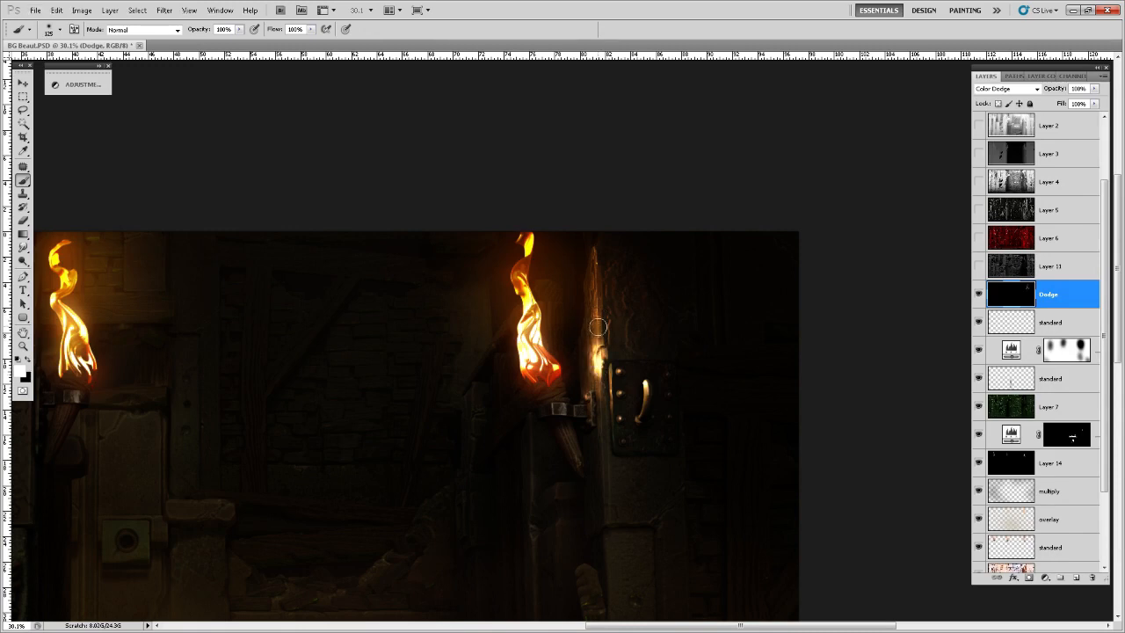
- Activate the standard layer below Dodge, enlarge the brush to 250 and set the foreground colour to light grey d2d2d2
{"action": "scroll", "coordinate": [650, 258], "scroll_direction": "down", "scroll_amount": 4}
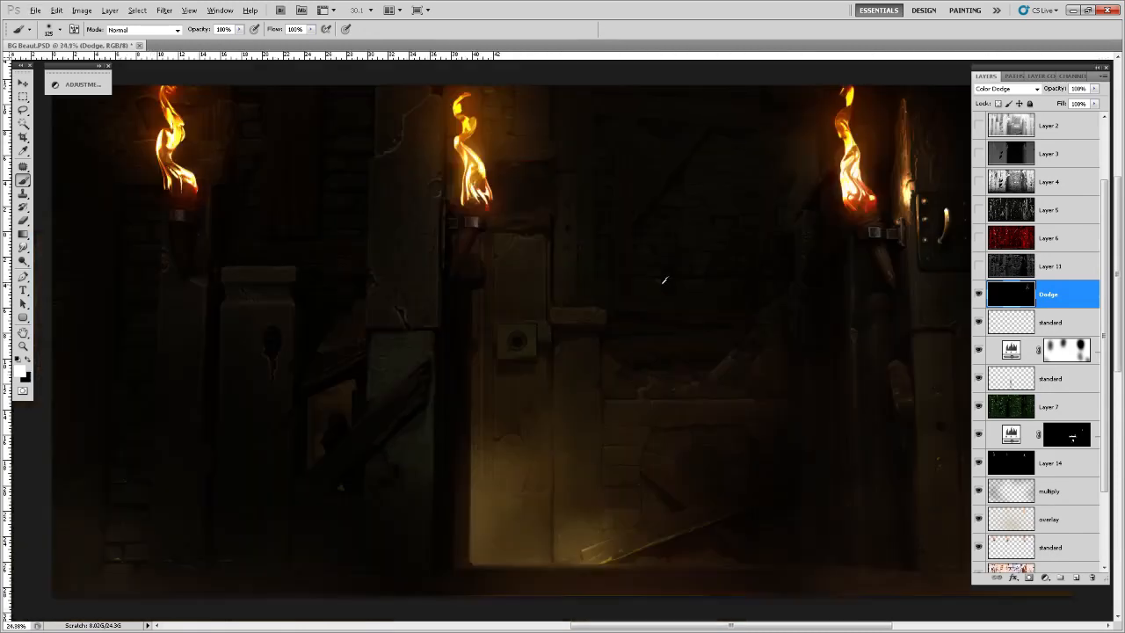
{"action": "scroll", "coordinate": [779, 393], "scroll_direction": "down", "scroll_amount": 1}
{"action": "key", "text": "alt+bracketleft"}
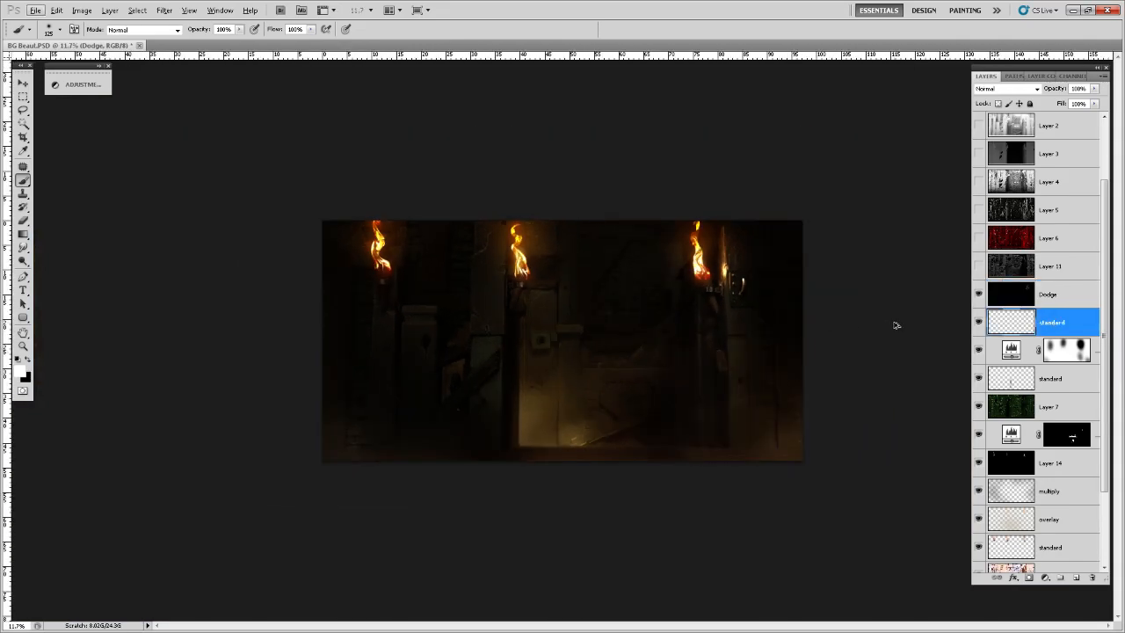
{"action": "key", "text": "bracketright"}
{"action": "key", "text": "bracketright"}
{"action": "key", "text": "bracketright"}
{"action": "key", "text": "bracketright"}
{"action": "left_click", "coordinate": [25, 376]}
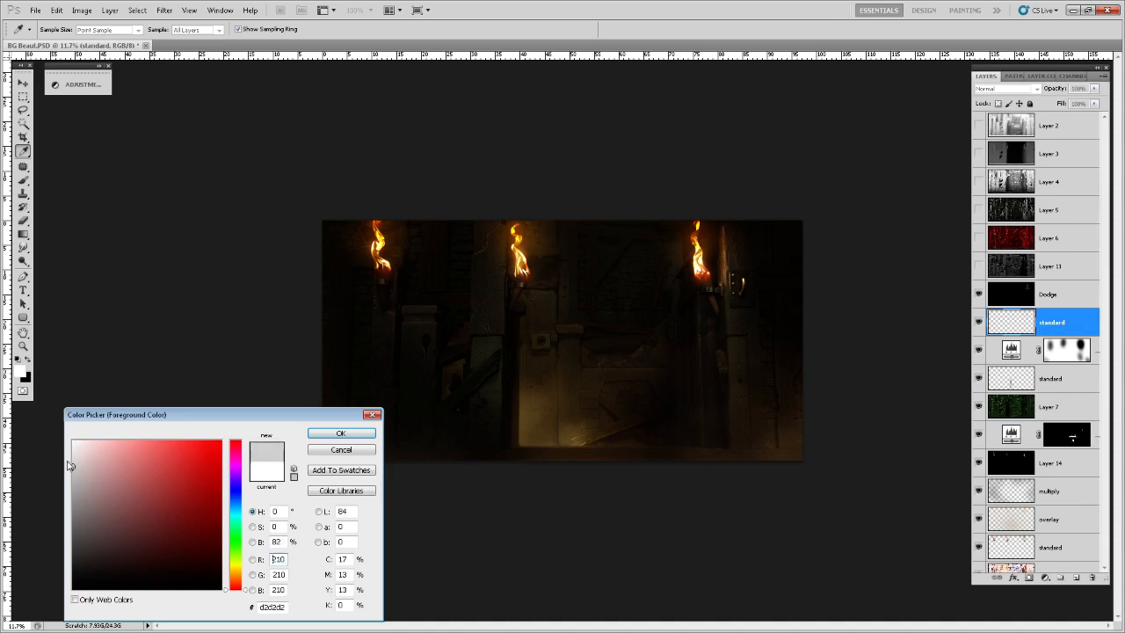
{"action": "left_click", "coordinate": [361, 436]}
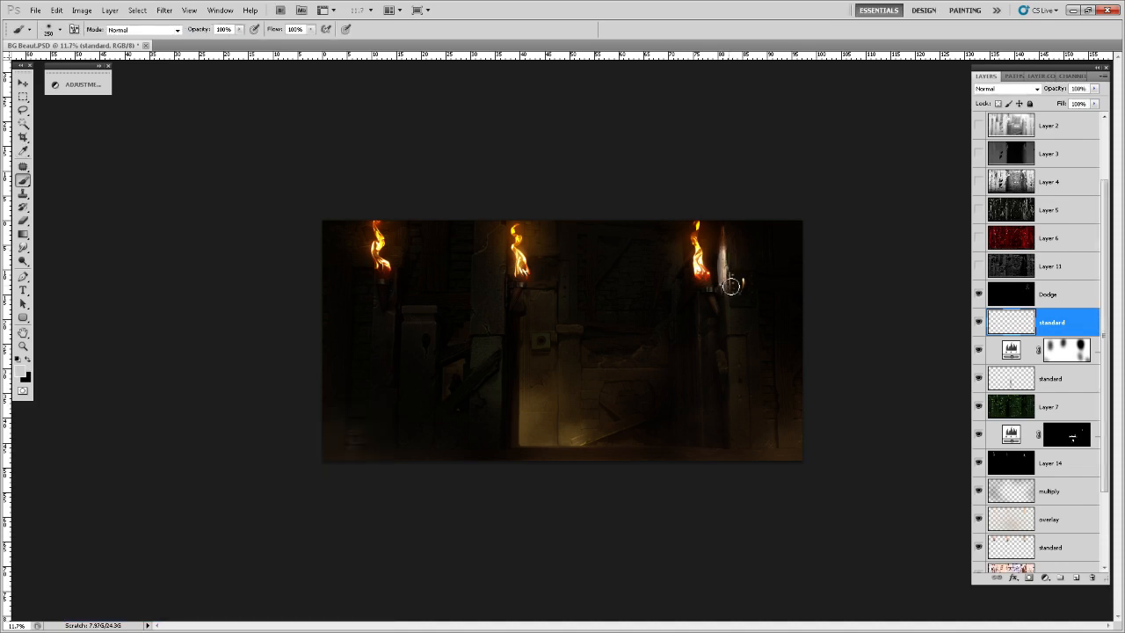
- Try light grey highlight strokes on the post beside the rightmost torch, first on the Dodge layer and again on the standard layer
{"action": "left_click", "coordinate": [1018, 299]}
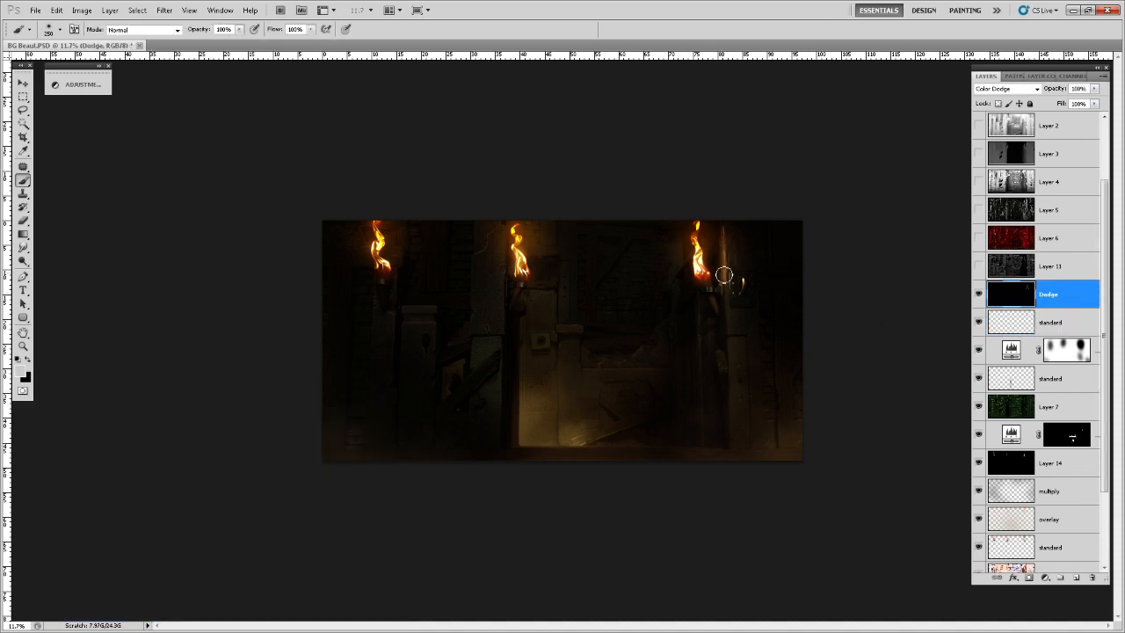
{"action": "mouse_move", "coordinate": [738, 268]}
{"action": "left_mouse_down"}
{"action": "mouse_move", "coordinate": [735, 279]}
{"action": "mouse_move", "coordinate": [729, 262]}
{"action": "left_mouse_up"}
{"action": "left_click", "coordinate": [1055, 325]}
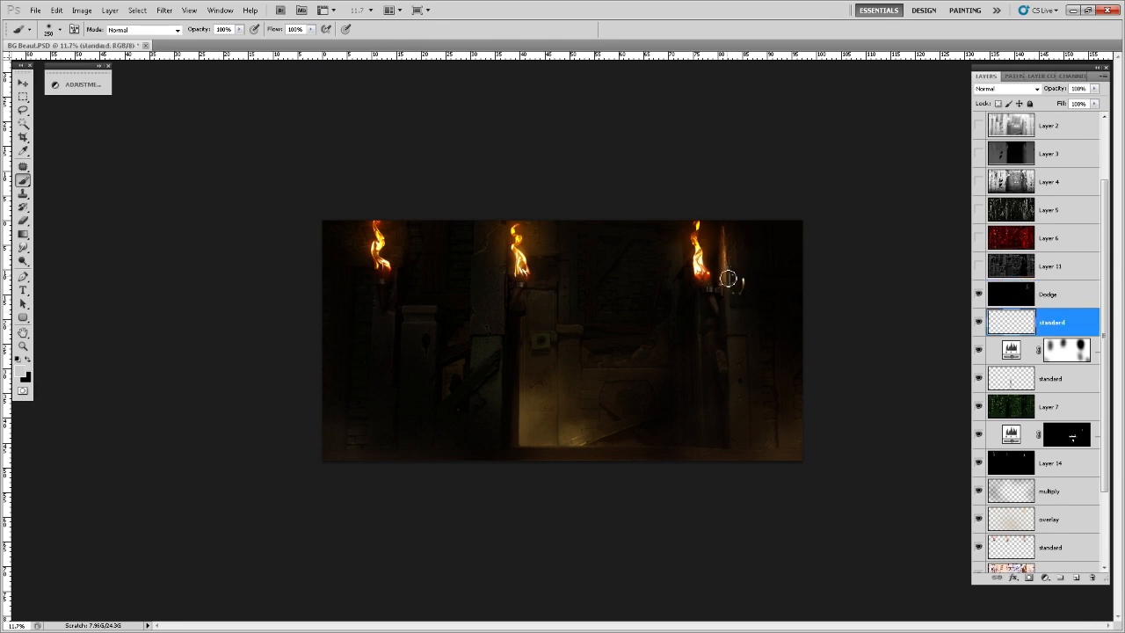
{"action": "left_click_drag", "start_coordinate": [735, 279], "coordinate": [731, 262]}
- Brush a soft highlight at 20% opacity onto the post's torch-lit edge on the Dodge layer, comparing it with and without the stroke
{"action": "left_click", "coordinate": [1011, 302]}
{"action": "scroll", "coordinate": [749, 274], "scroll_direction": "up", "scroll_amount": 6}
{"action": "mouse_move", "coordinate": [850, 211]}
{"action": "left_mouse_down"}
{"action": "mouse_move", "coordinate": [857, 292]}
{"action": "mouse_move", "coordinate": [846, 208]}
{"action": "left_mouse_up"}
{"action": "key", "text": "ctrl+z"}
{"action": "key", "text": "ctrl+z"}
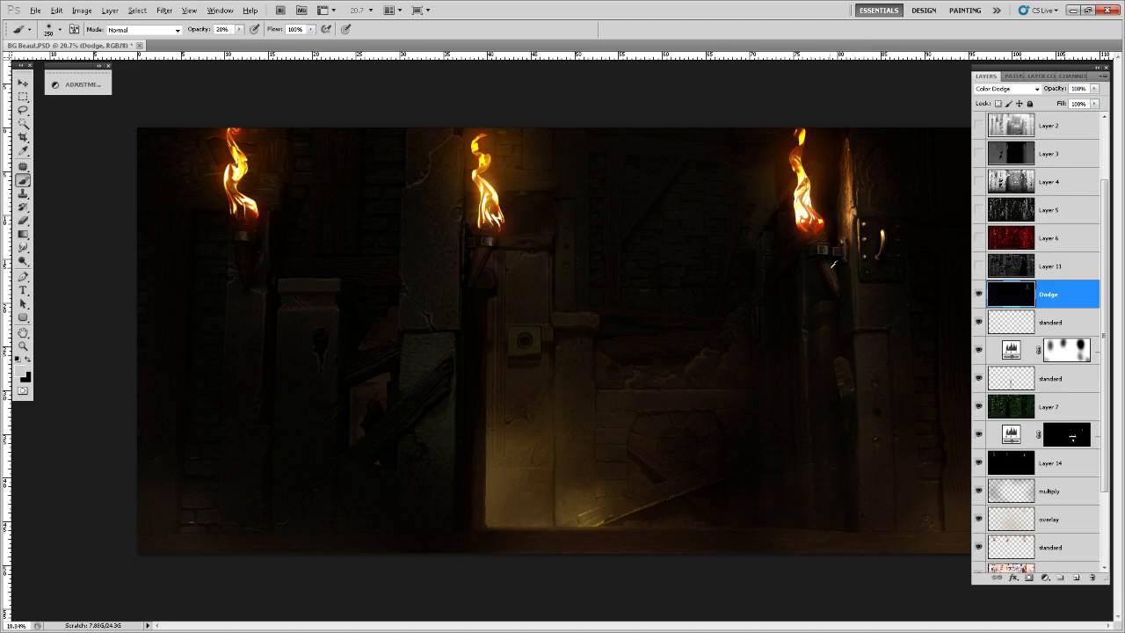
- Examine the lighting around the three torches and the neighbouring posts, both in the overall scene and close up
{"action": "scroll", "coordinate": [833, 262], "scroll_direction": "down", "scroll_amount": 2}
{"action": "scroll", "coordinate": [756, 274], "scroll_direction": "up", "scroll_amount": 1}
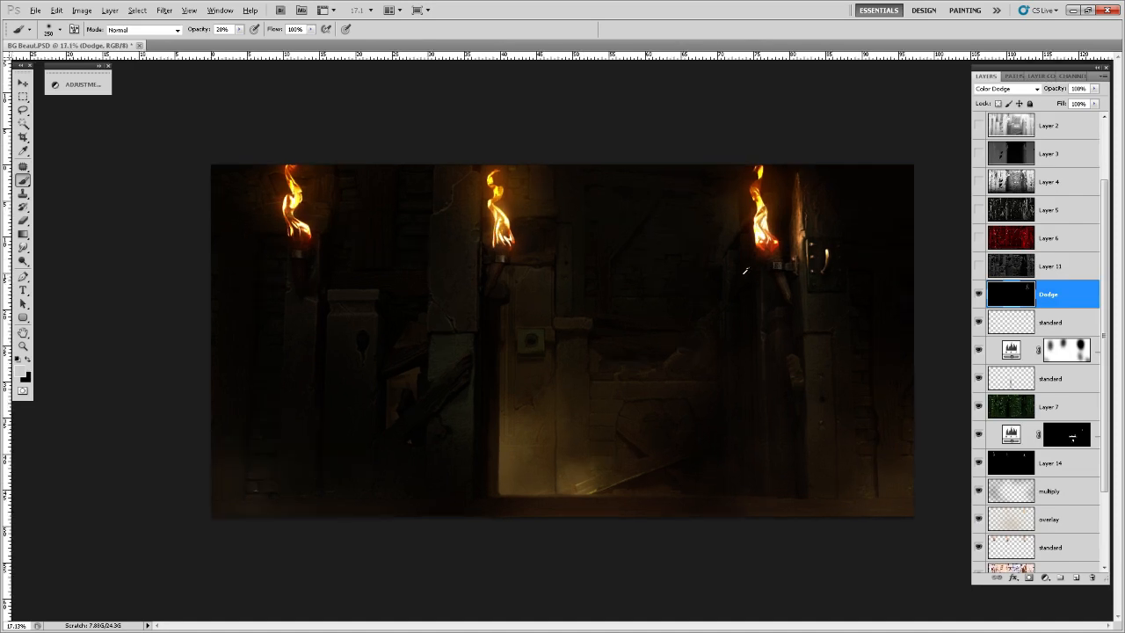
{"action": "scroll", "coordinate": [757, 274], "scroll_direction": "down", "scroll_amount": 1}
{"action": "scroll", "coordinate": [730, 263], "scroll_direction": "up", "scroll_amount": 2}
{"action": "scroll", "coordinate": [694, 247], "scroll_direction": "up", "scroll_amount": 1}
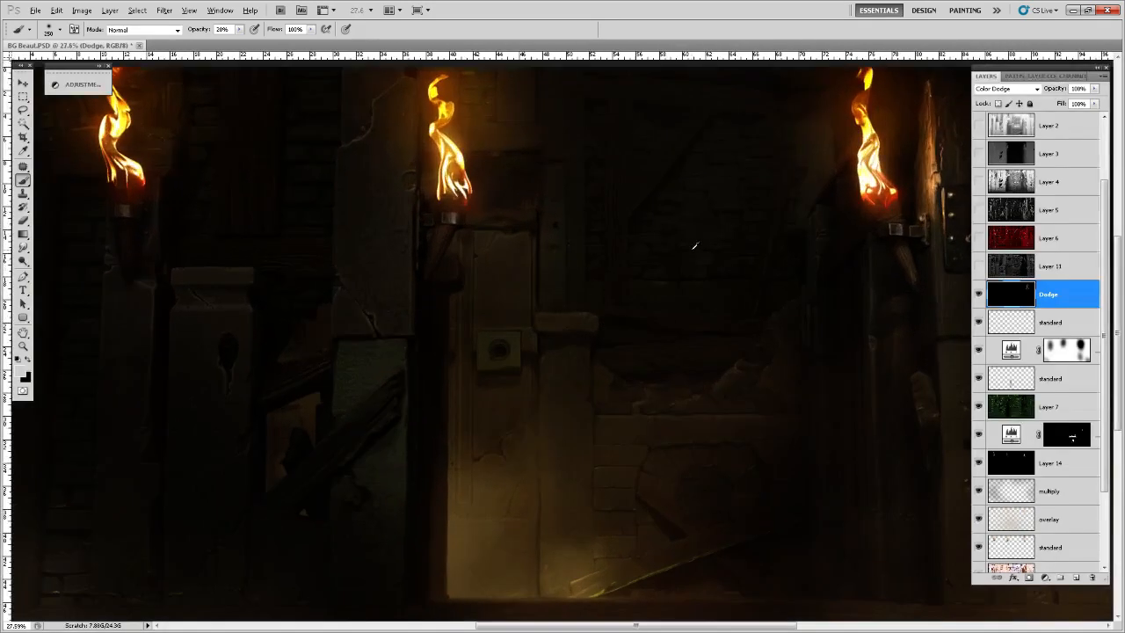
{"action": "left_click_drag", "start_coordinate": [530, 259], "coordinate": [445, 339]}
{"action": "key", "text": "ctrl+r"}
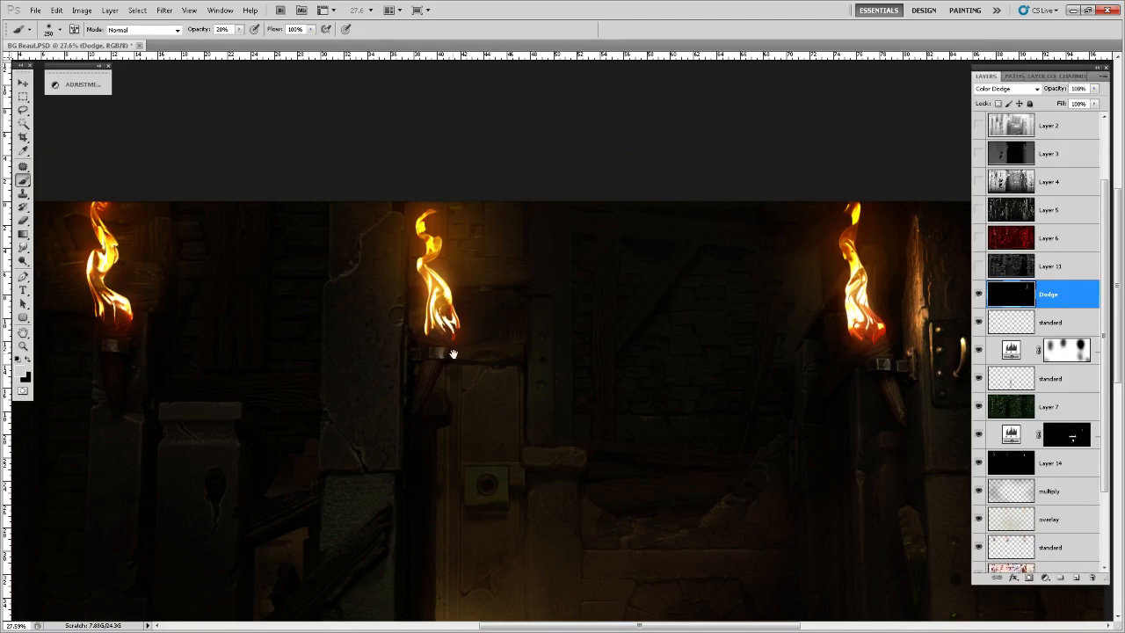
{"action": "left_click_drag", "start_coordinate": [452, 351], "coordinate": [393, 355]}
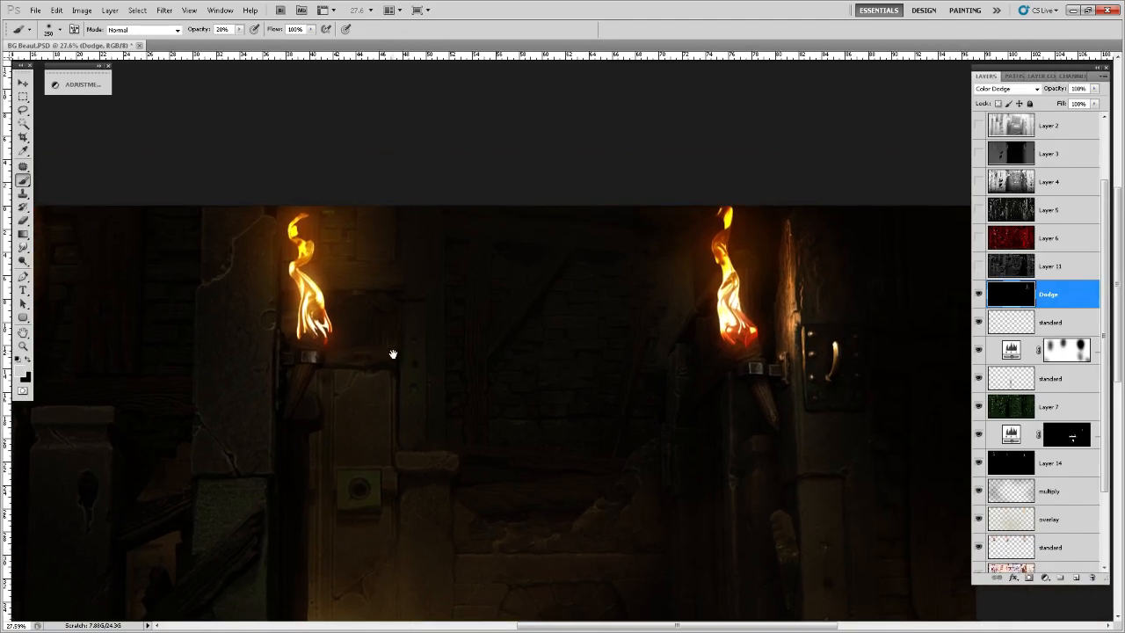
{"action": "mouse_move", "coordinate": [332, 373]}
{"action": "left_mouse_down"}
{"action": "mouse_move", "coordinate": [441, 348]}
{"action": "mouse_move", "coordinate": [387, 394]}
{"action": "mouse_move", "coordinate": [425, 374]}
{"action": "mouse_move", "coordinate": [429, 318]}
{"action": "left_mouse_up"}
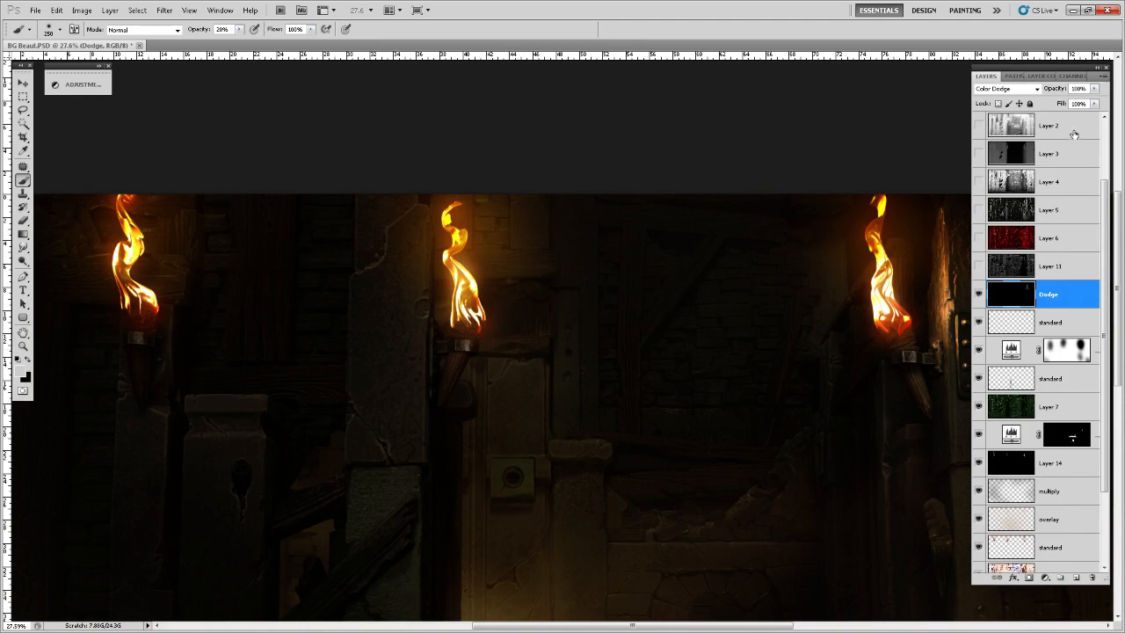
- Review the alpha channels from Alpha 7 up to Alpha 1 to compare their light masks
{"action": "left_click", "coordinate": [1071, 77]}
{"action": "left_click", "coordinate": [1052, 236]}
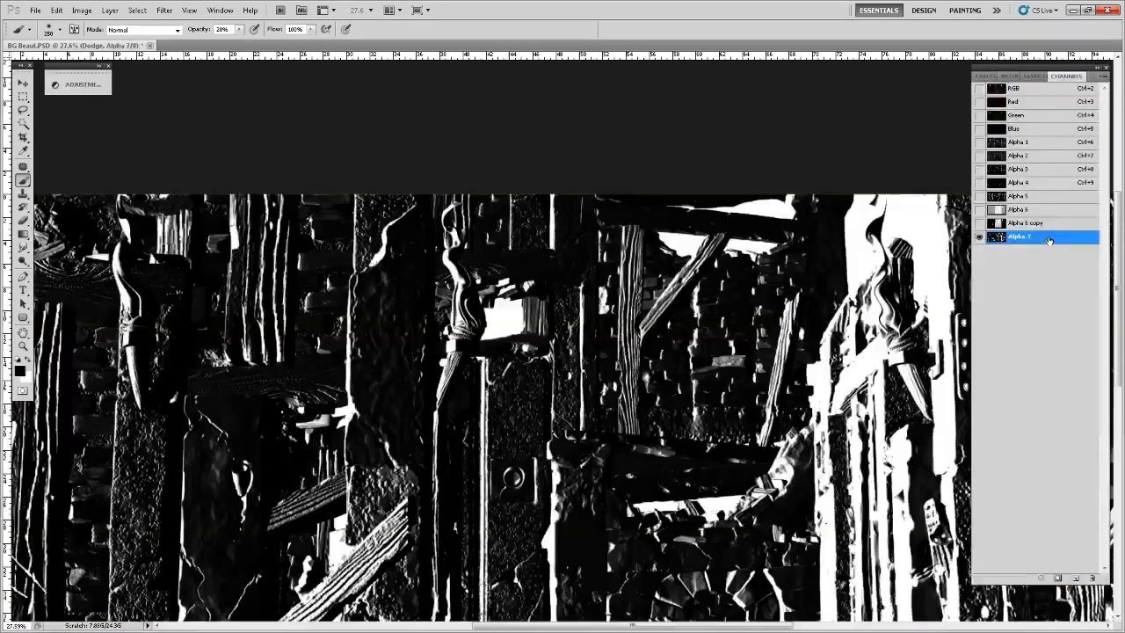
{"action": "left_click", "coordinate": [1052, 223]}
{"action": "left_click", "coordinate": [1052, 213]}
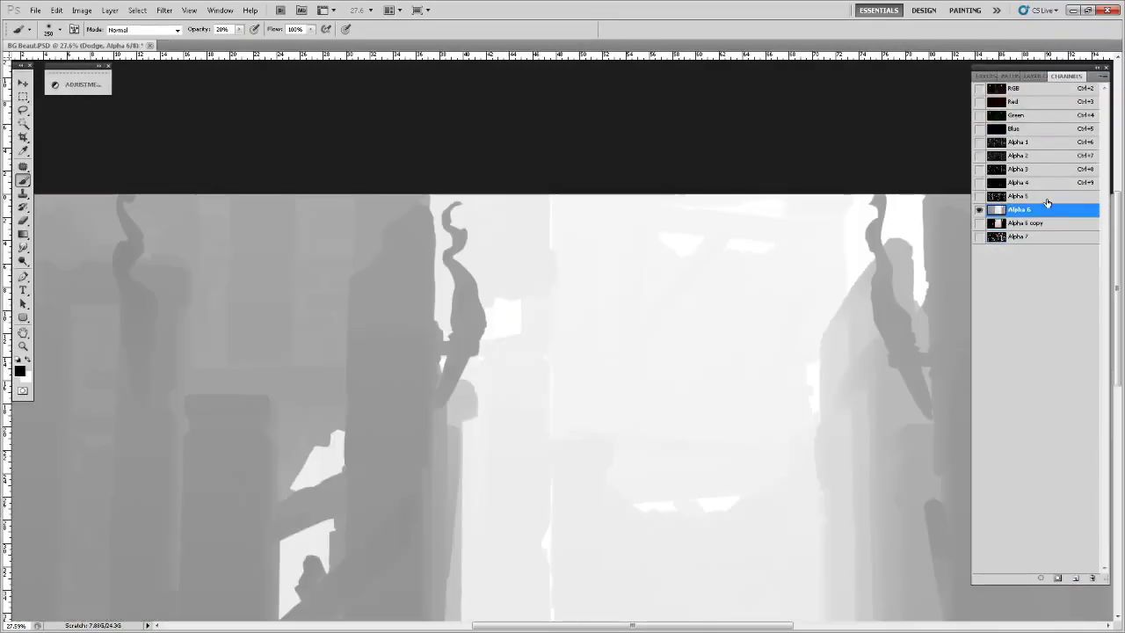
{"action": "left_click", "coordinate": [1042, 193]}
{"action": "left_click", "coordinate": [1038, 184]}
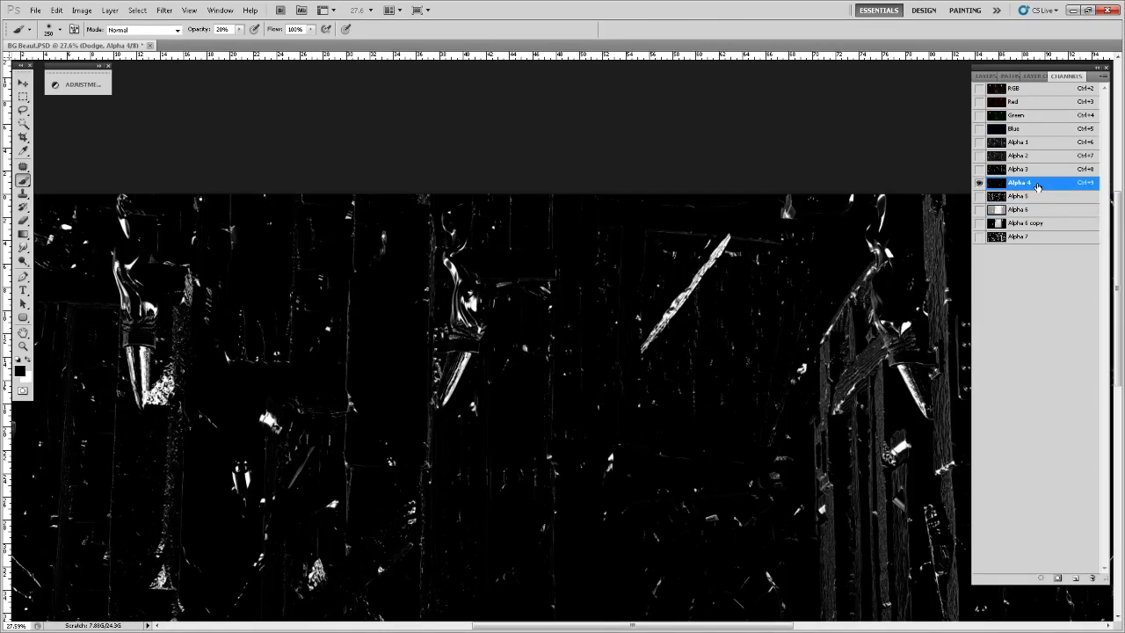
{"action": "left_click", "coordinate": [1027, 170]}
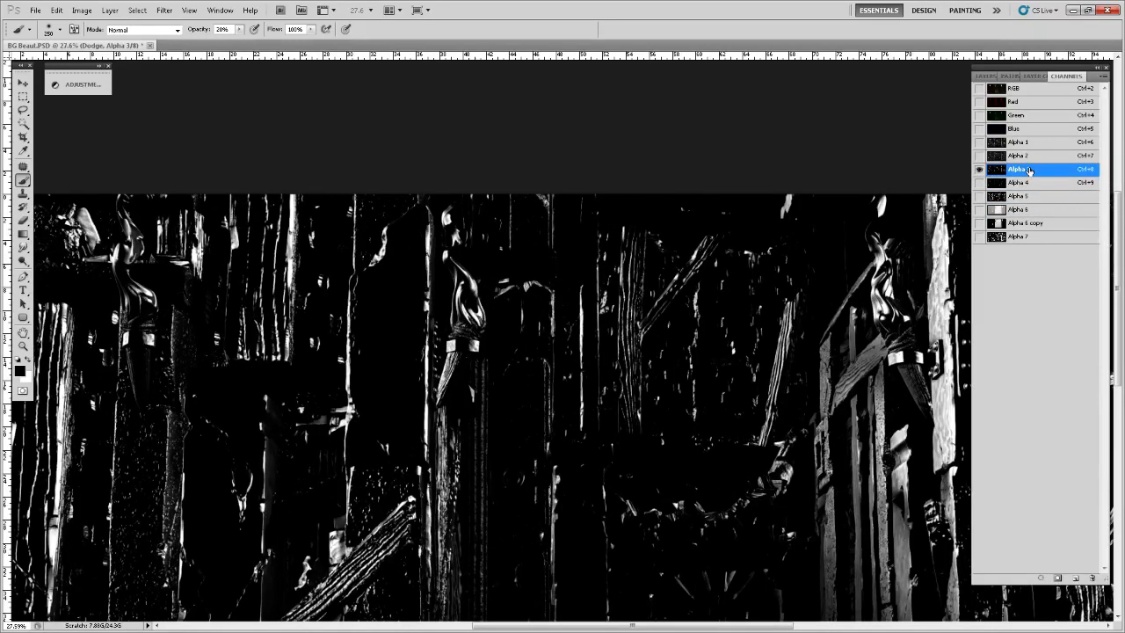
{"action": "left_click", "coordinate": [1032, 157]}
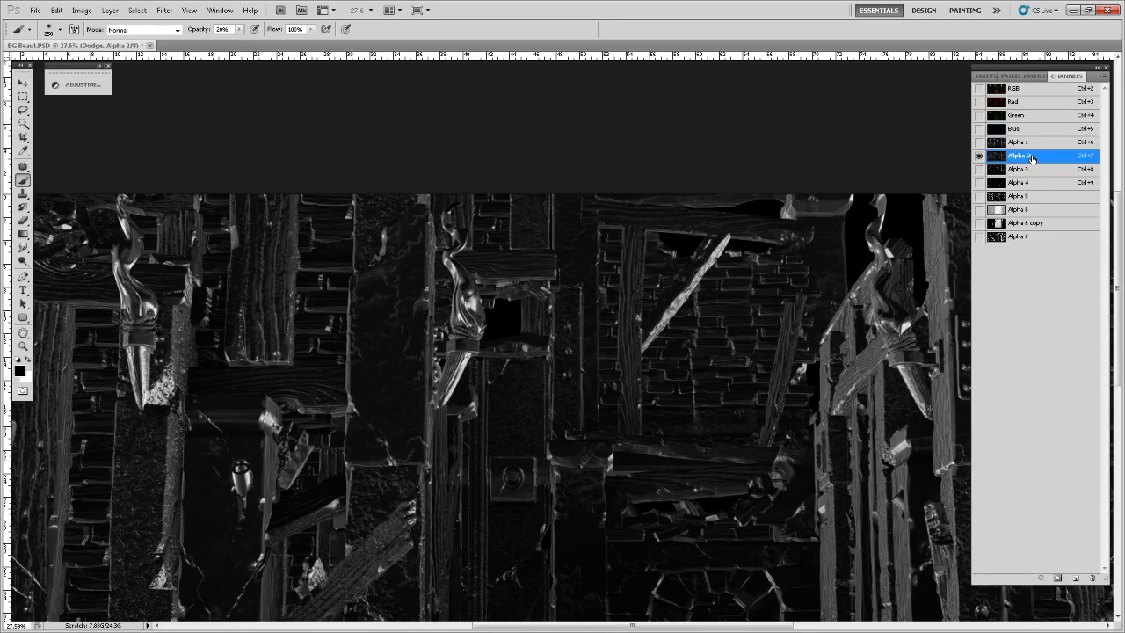
{"action": "left_click", "coordinate": [1038, 143]}
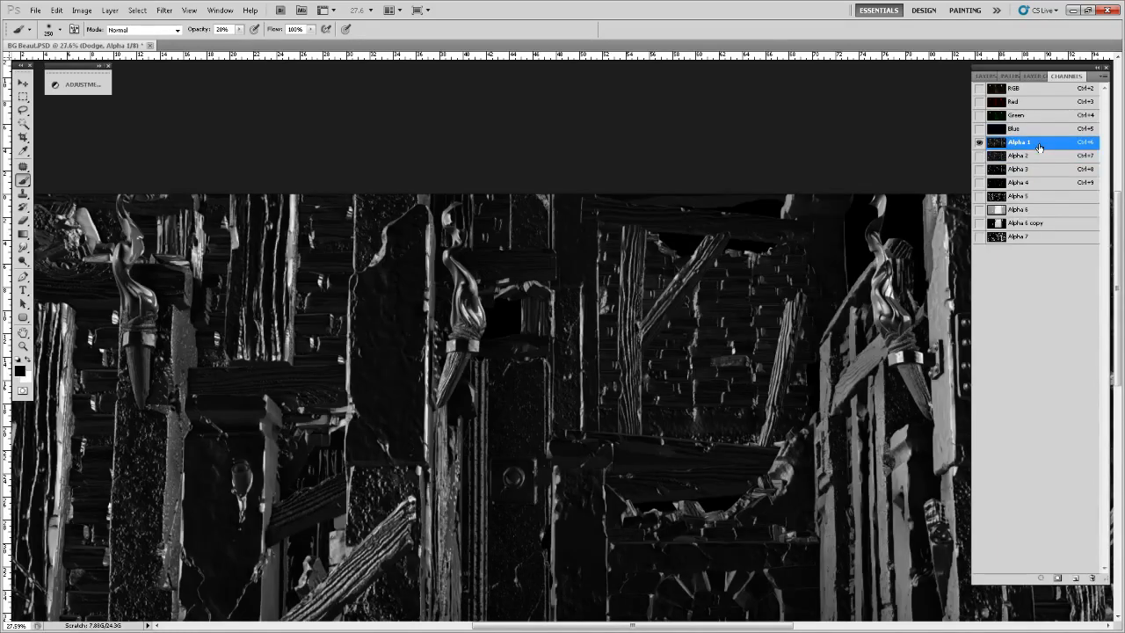
- Move the Alpha 2 channel to the end of the channel list, below Alpha 7
{"action": "left_click", "coordinate": [1037, 156]}
{"action": "left_click_drag", "start_coordinate": [1046, 162], "coordinate": [1003, 233]}
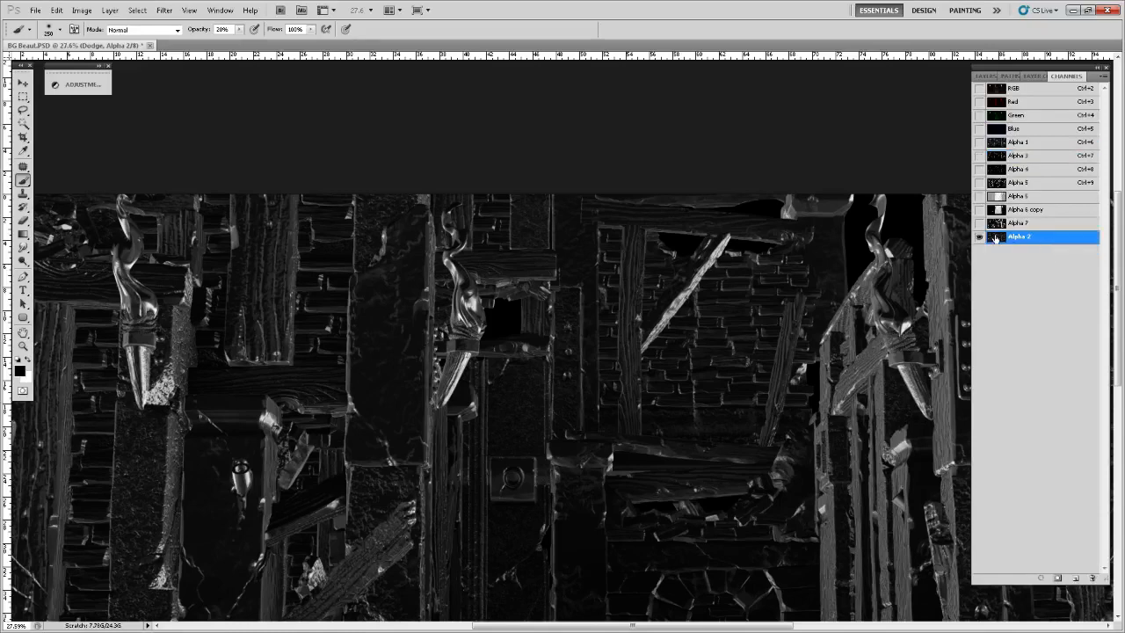
- Try to brighten the Alpha 2 channel with Levels by lowering its white input level
{"action": "key", "text": "ctrl+l"}
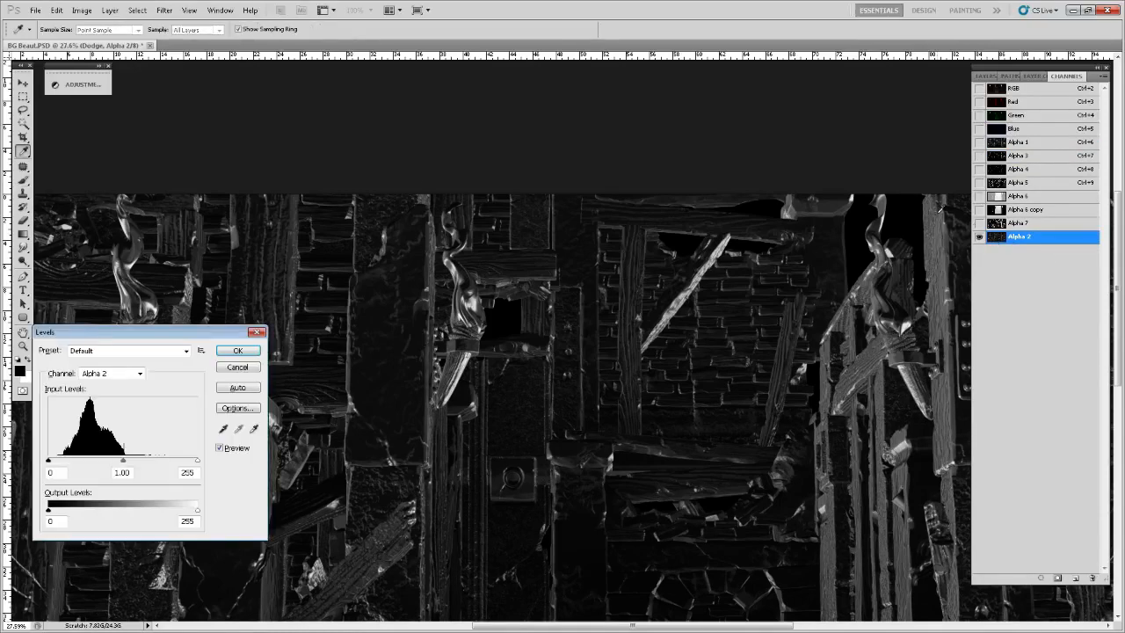
{"action": "left_click_drag", "start_coordinate": [197, 460], "coordinate": [94, 464]}
{"action": "left_click", "coordinate": [237, 351]}
{"action": "key", "text": "b"}
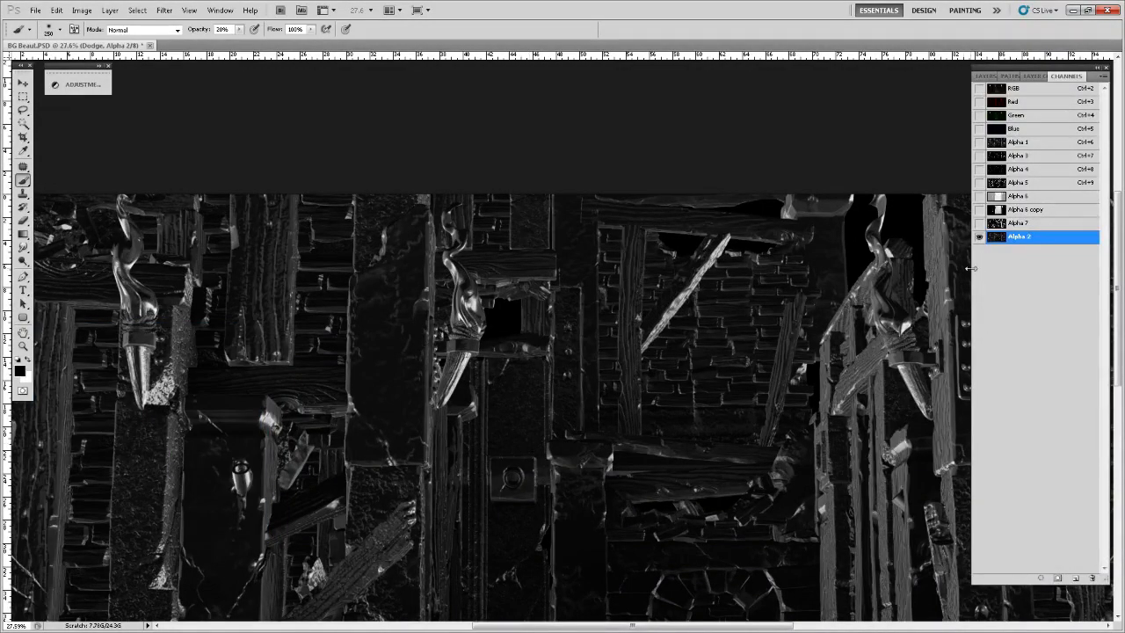
- Increase the contrast of the Alpha 2 channel with Levels, using input levels of 41, 0.72 and 71
{"action": "key", "text": "ctrl+l"}
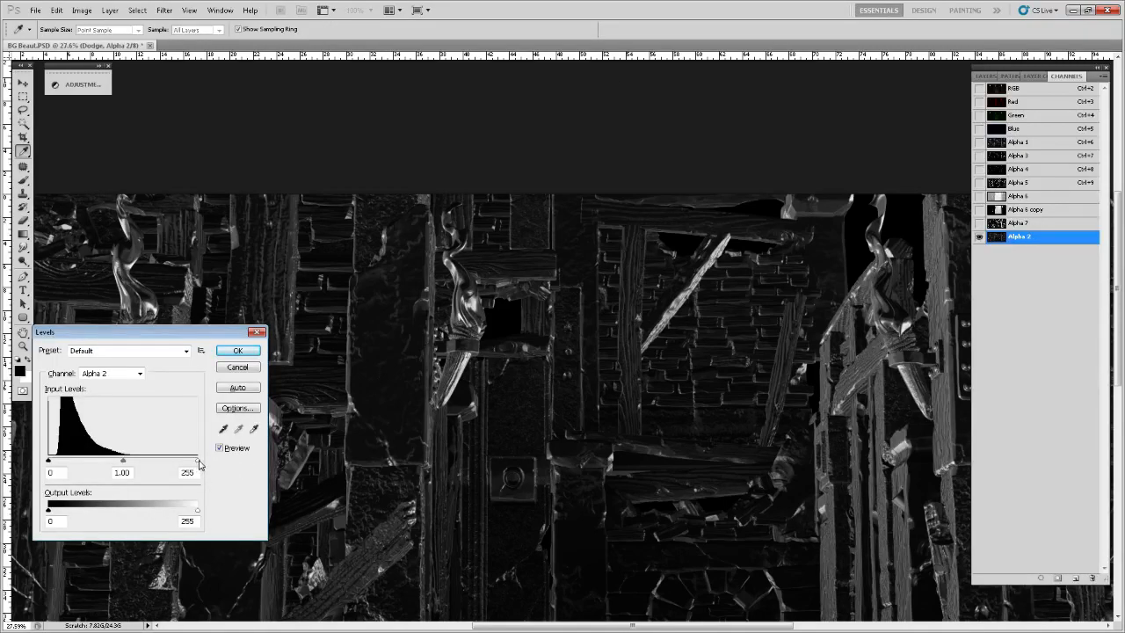
{"action": "left_click_drag", "start_coordinate": [198, 462], "coordinate": [89, 461]}
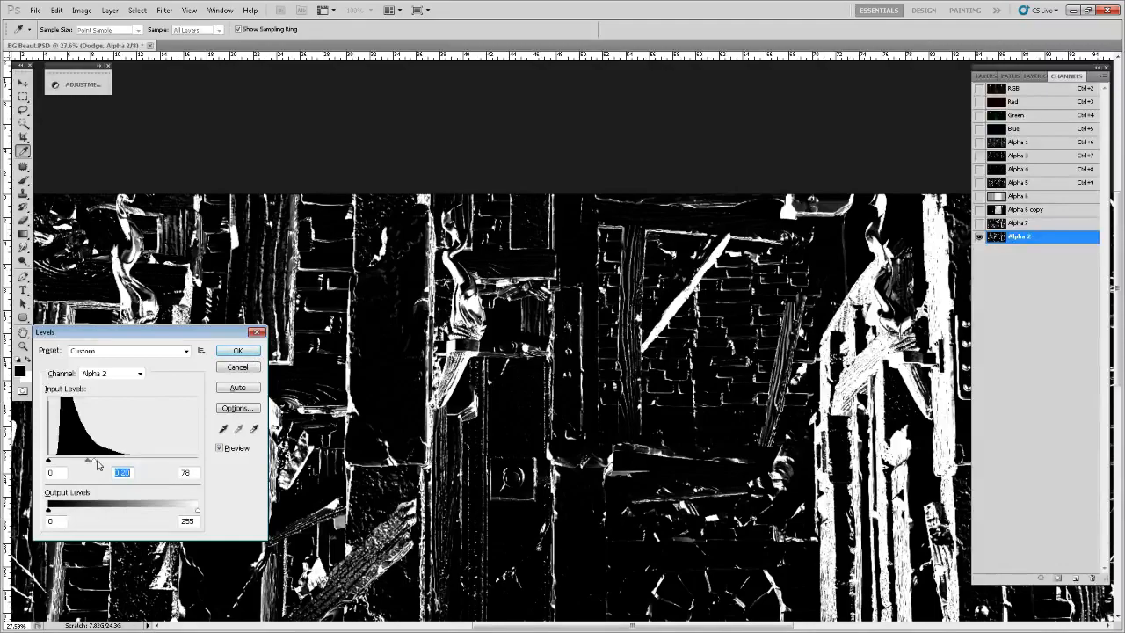
{"action": "mouse_move", "coordinate": [95, 462]}
{"action": "left_mouse_down"}
{"action": "mouse_move", "coordinate": [112, 462]}
{"action": "mouse_move", "coordinate": [59, 463]}
{"action": "mouse_move", "coordinate": [84, 466]}
{"action": "left_mouse_up"}
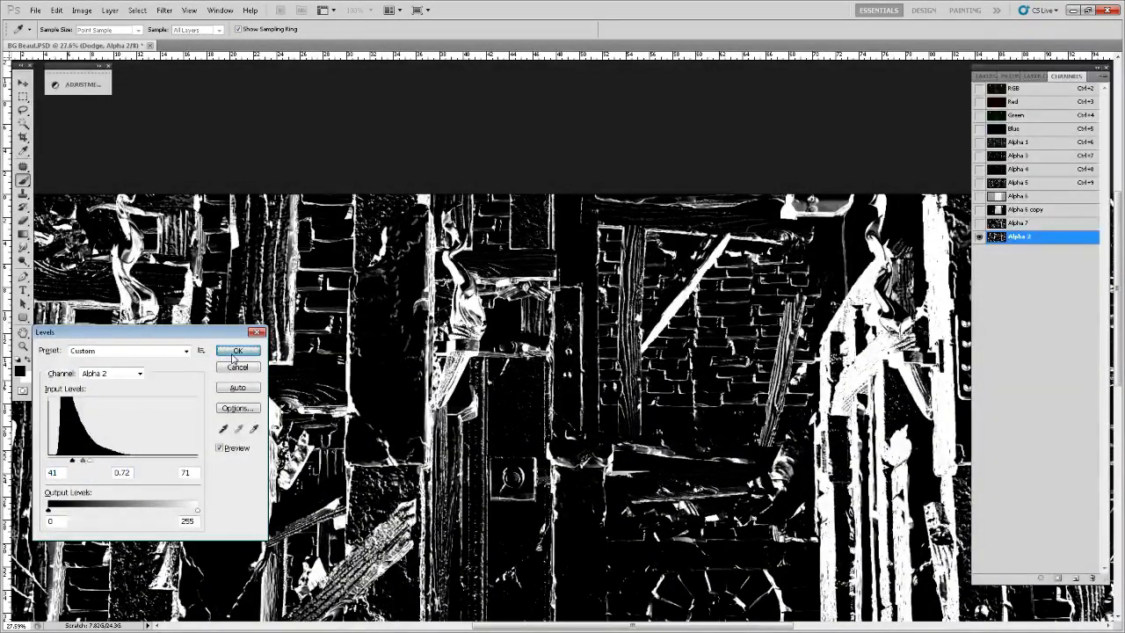
{"action": "left_click", "coordinate": [235, 354]}
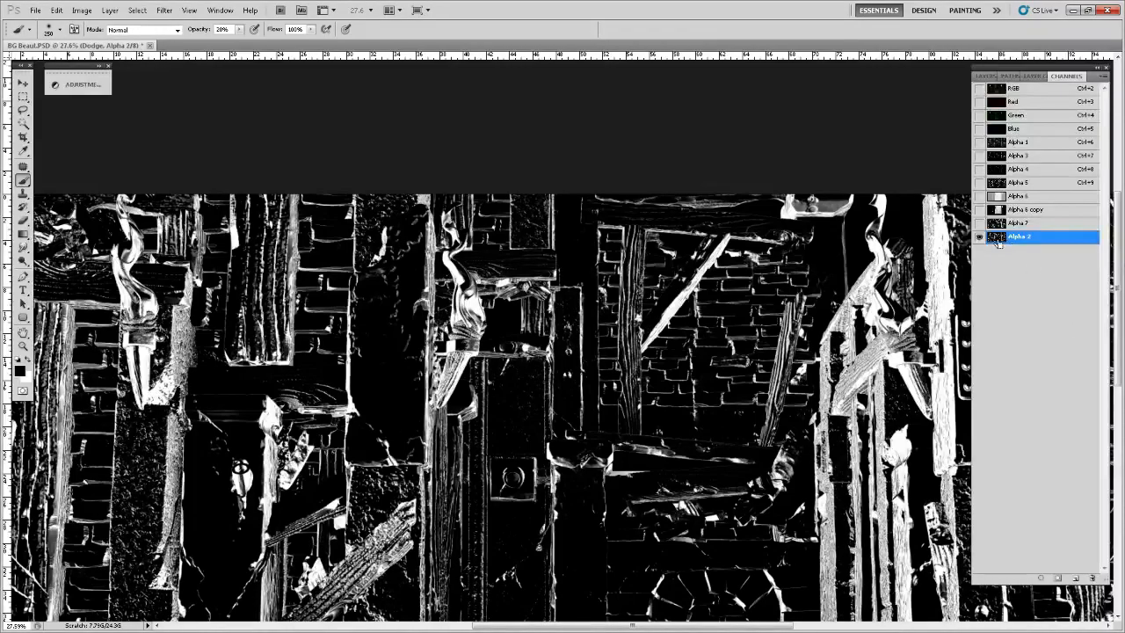
- Load the Alpha 2 channel as a selection, activate the standard layer just below Dodge, and take the selection outline off the canvas
{"action": "left_click", "coordinate": [997, 238], "text": "ctrl"}
{"action": "left_click", "coordinate": [1011, 88]}
{"action": "left_click", "coordinate": [988, 77]}
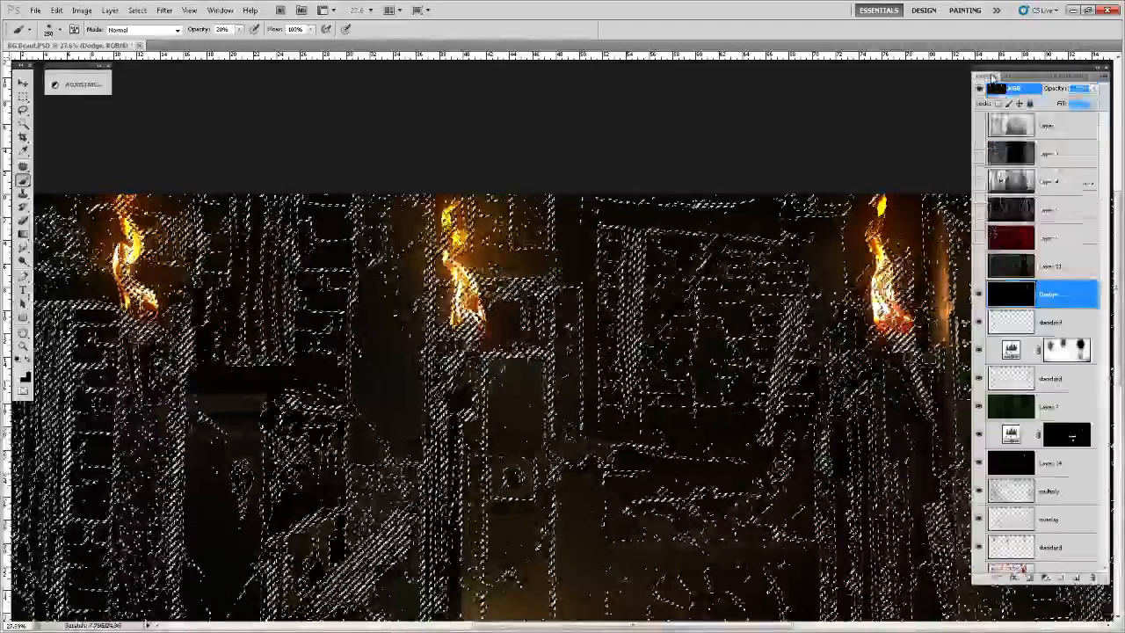
{"action": "left_click", "coordinate": [1069, 322]}
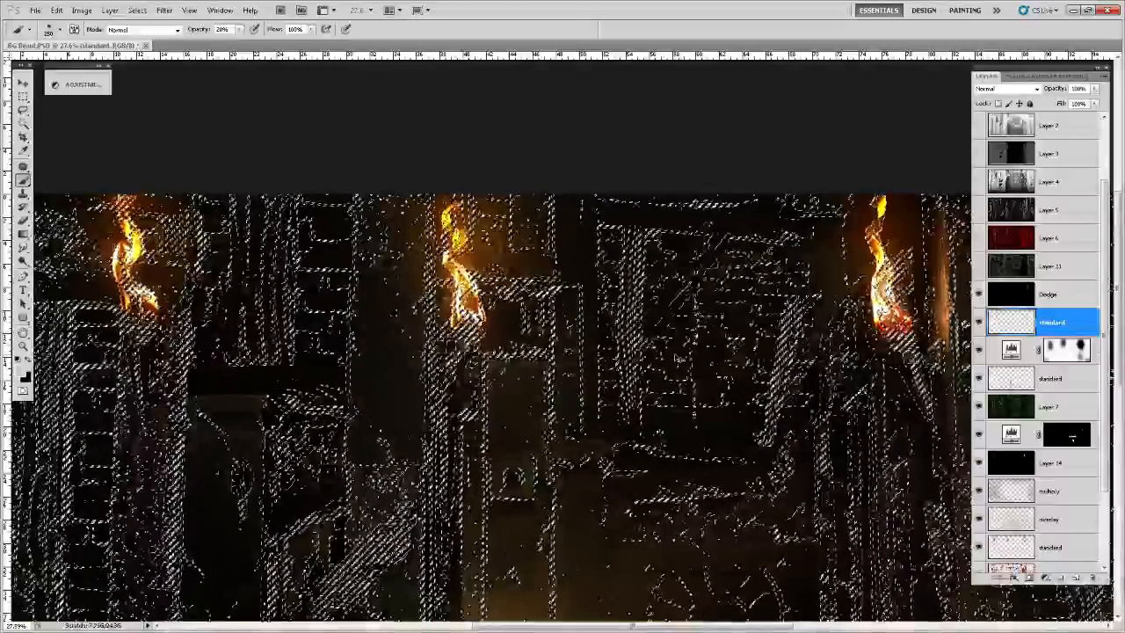
{"action": "key", "text": "ctrl+d"}
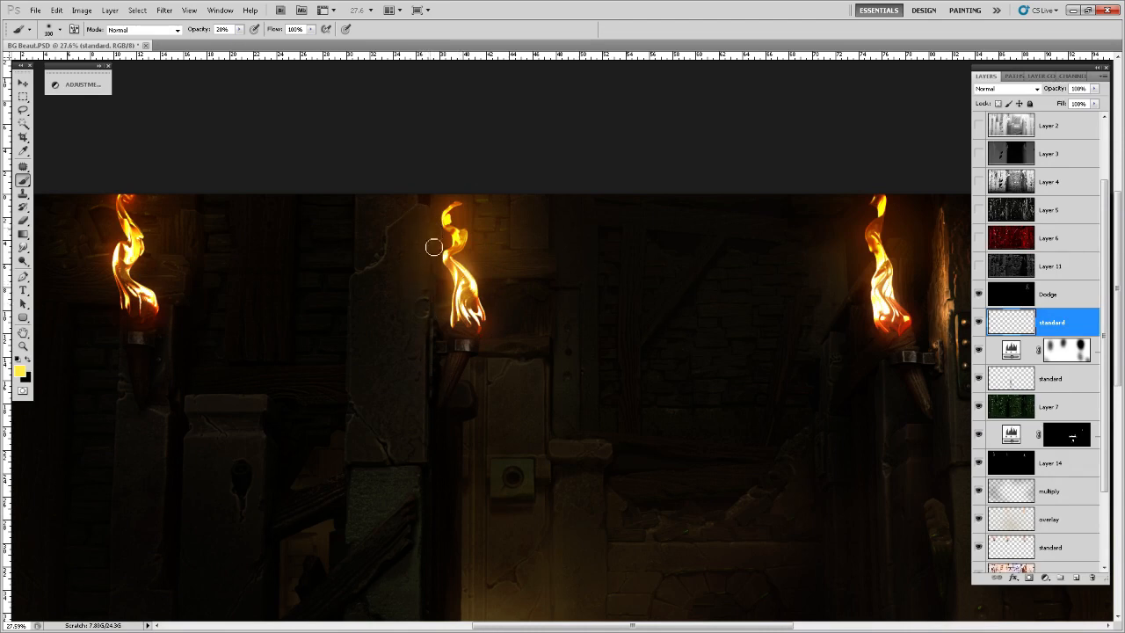
- Paint a dark orange glow sampled from the flame along the post edge beside the middle torch, and trim it with the Eraser
{"action": "key", "text": "bracketleft"}
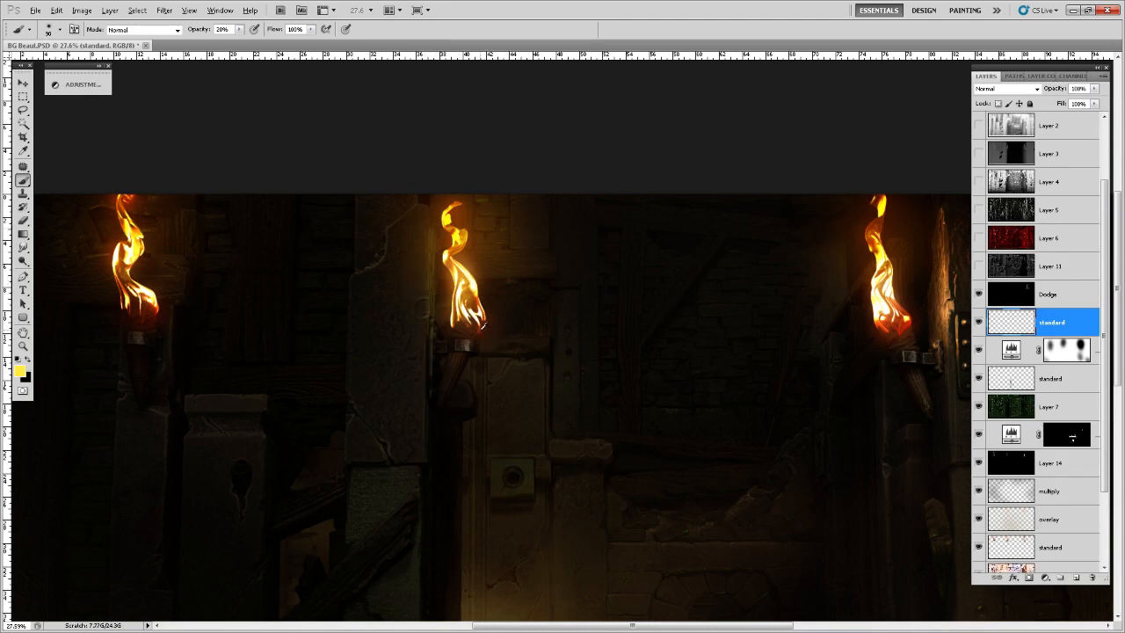
{"action": "left_click", "coordinate": [481, 325], "text": "alt"}
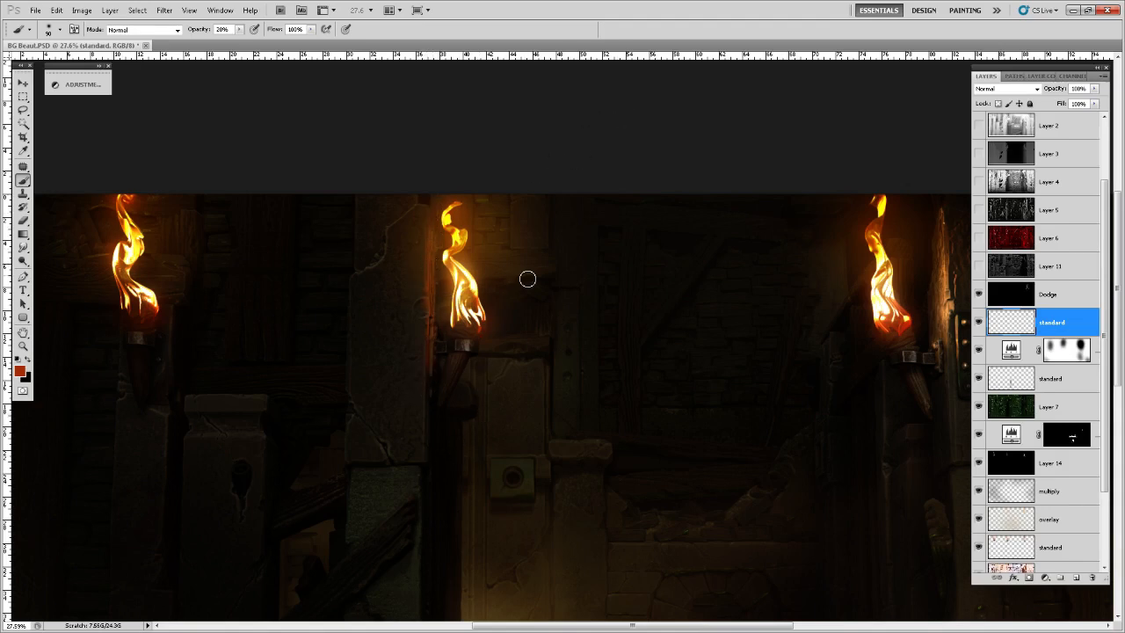
{"action": "key", "text": "bracketright"}
{"action": "key", "text": "e"}
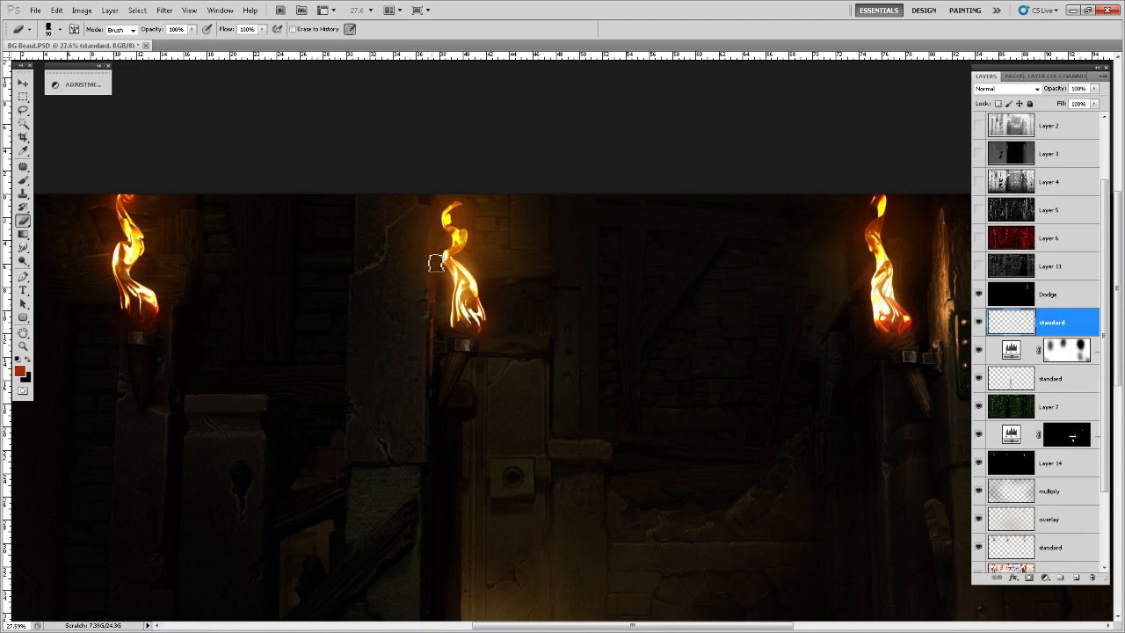
{"action": "scroll", "coordinate": [492, 378], "scroll_direction": "down", "scroll_amount": 3}
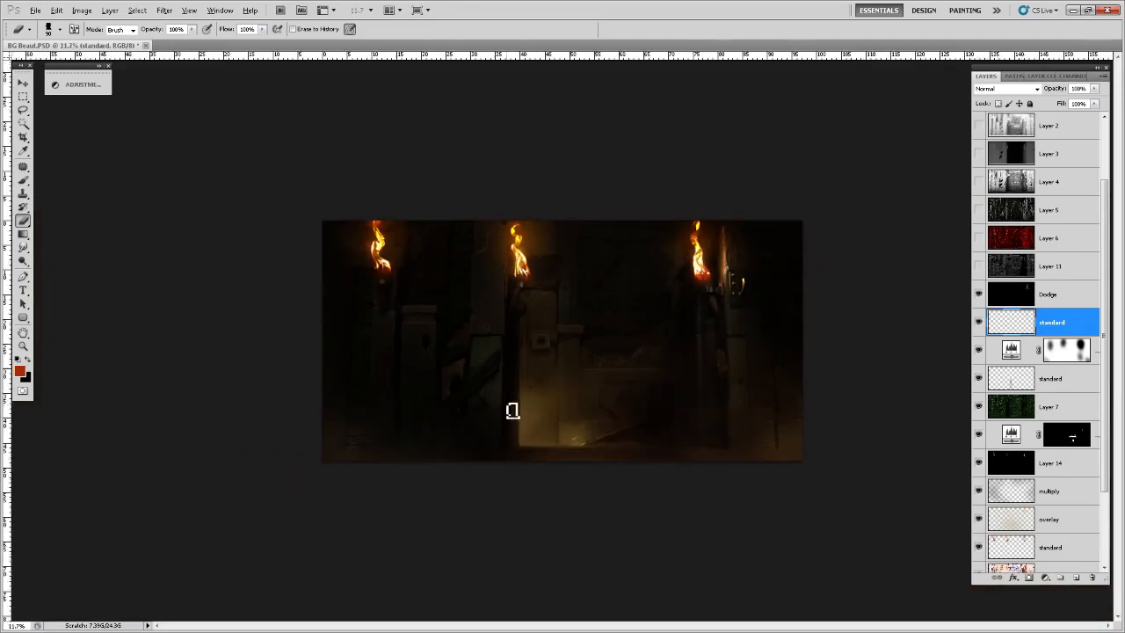
{"action": "scroll", "coordinate": [699, 334], "scroll_direction": "down", "scroll_amount": 1}
{"action": "scroll", "coordinate": [547, 284], "scroll_direction": "up", "scroll_amount": 4}
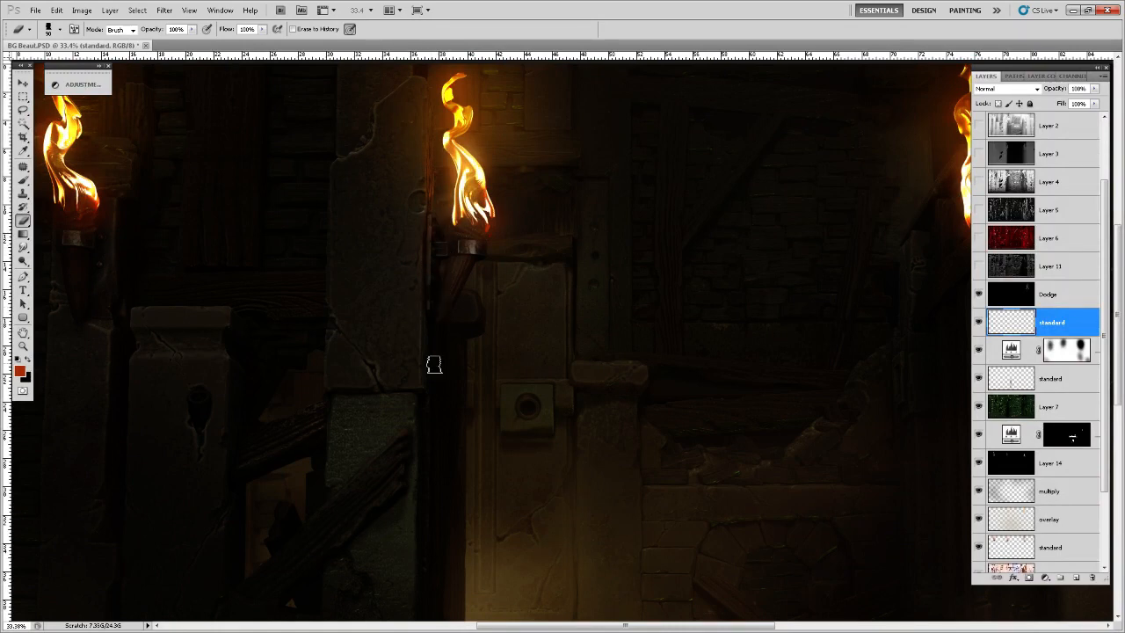
{"action": "left_click_drag", "start_coordinate": [694, 352], "coordinate": [662, 399]}
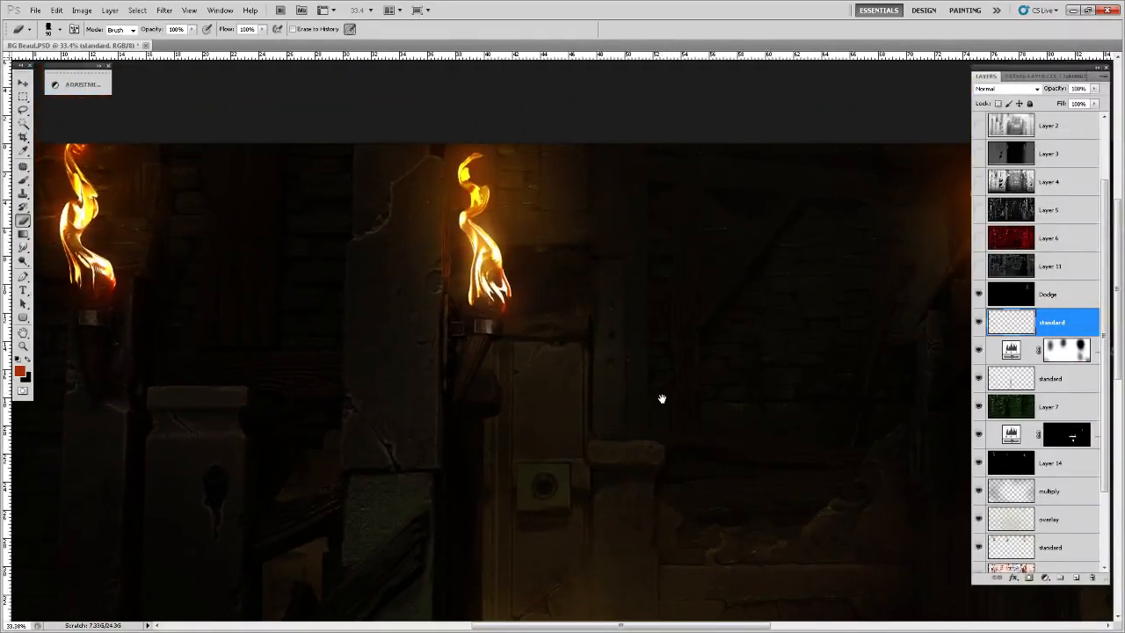
- On the Dodge layer, paint a bright highlight in a pale colour sampled from the middle flame along the neighbouring post edge
{"action": "key", "text": "b"}
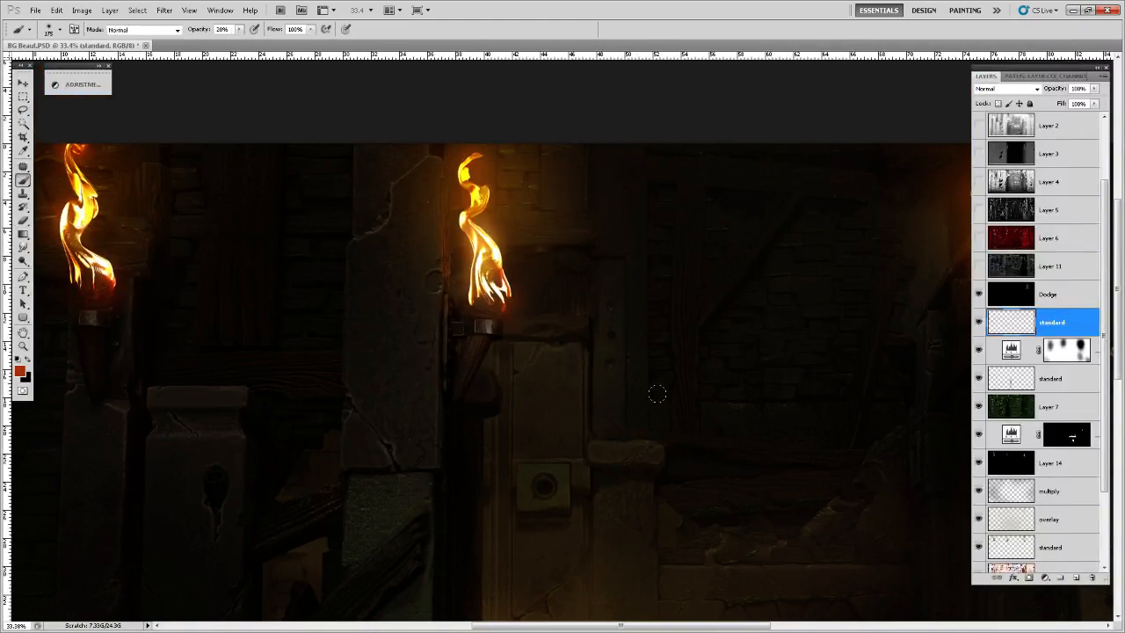
{"action": "left_click", "coordinate": [1024, 293]}
{"action": "left_click", "coordinate": [486, 246], "text": "alt"}
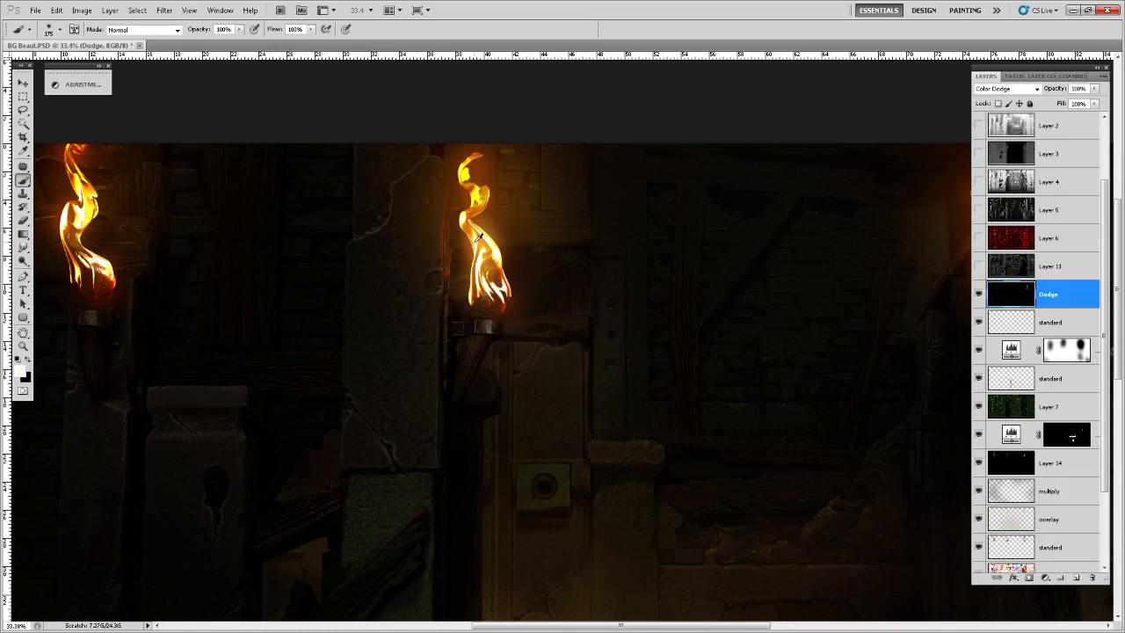
{"action": "mouse_move", "coordinate": [443, 230]}
{"action": "left_mouse_down"}
{"action": "mouse_move", "coordinate": [421, 324]}
{"action": "mouse_move", "coordinate": [433, 318]}
{"action": "mouse_move", "coordinate": [442, 249]}
{"action": "mouse_move", "coordinate": [441, 303]}
{"action": "mouse_move", "coordinate": [445, 174]}
{"action": "left_mouse_up"}
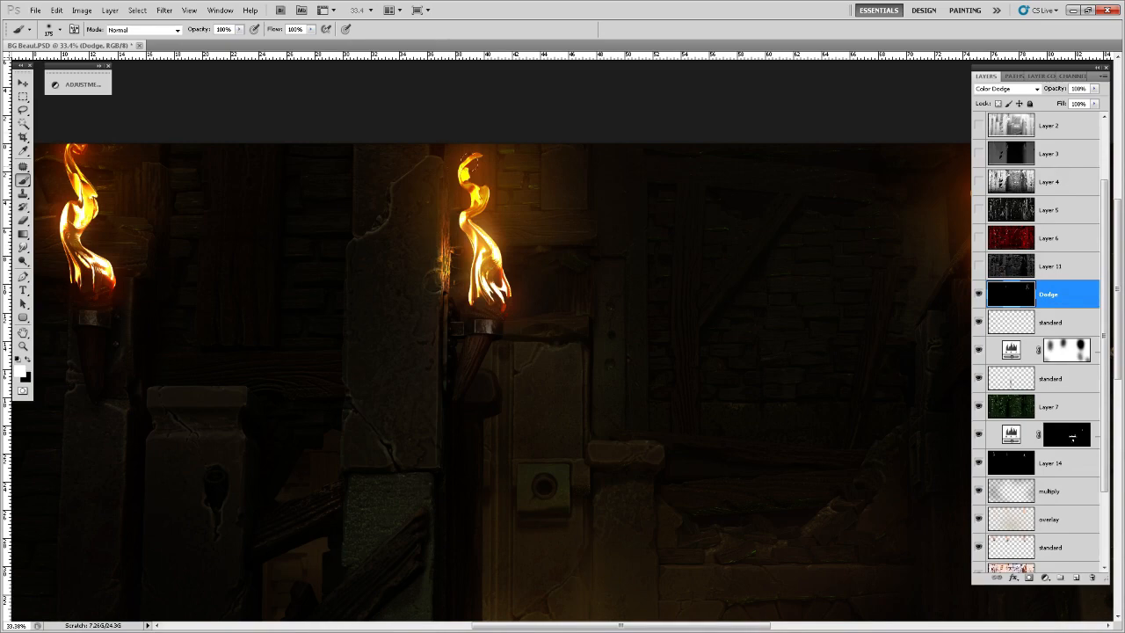
{"action": "scroll", "coordinate": [536, 254], "scroll_direction": "down", "scroll_amount": 5}
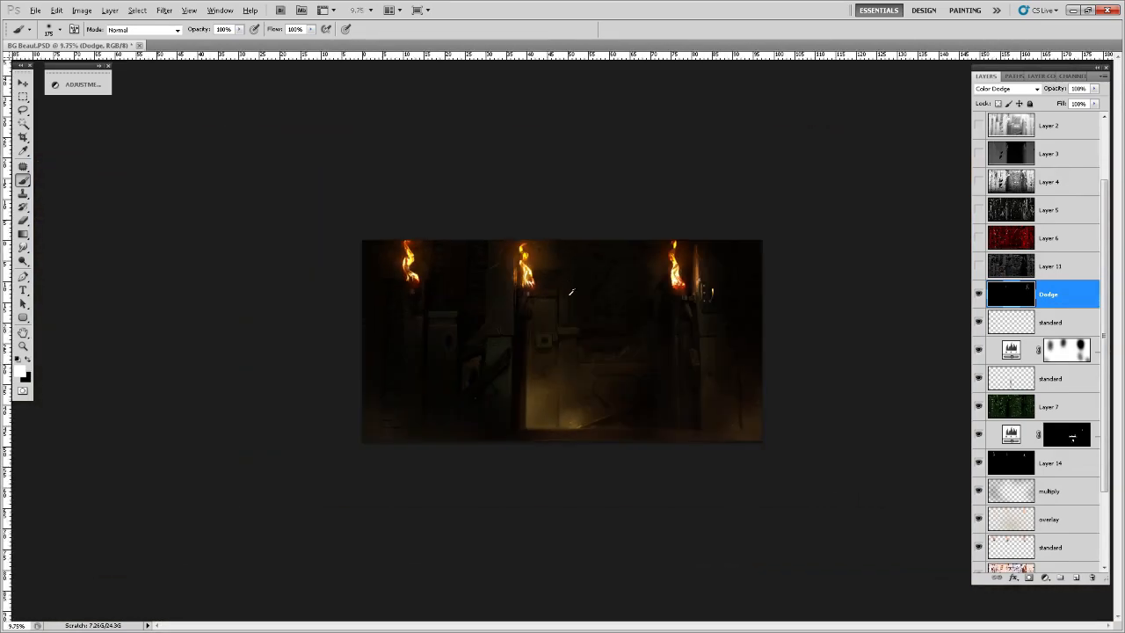
{"action": "scroll", "coordinate": [589, 326], "scroll_direction": "up", "scroll_amount": 5}
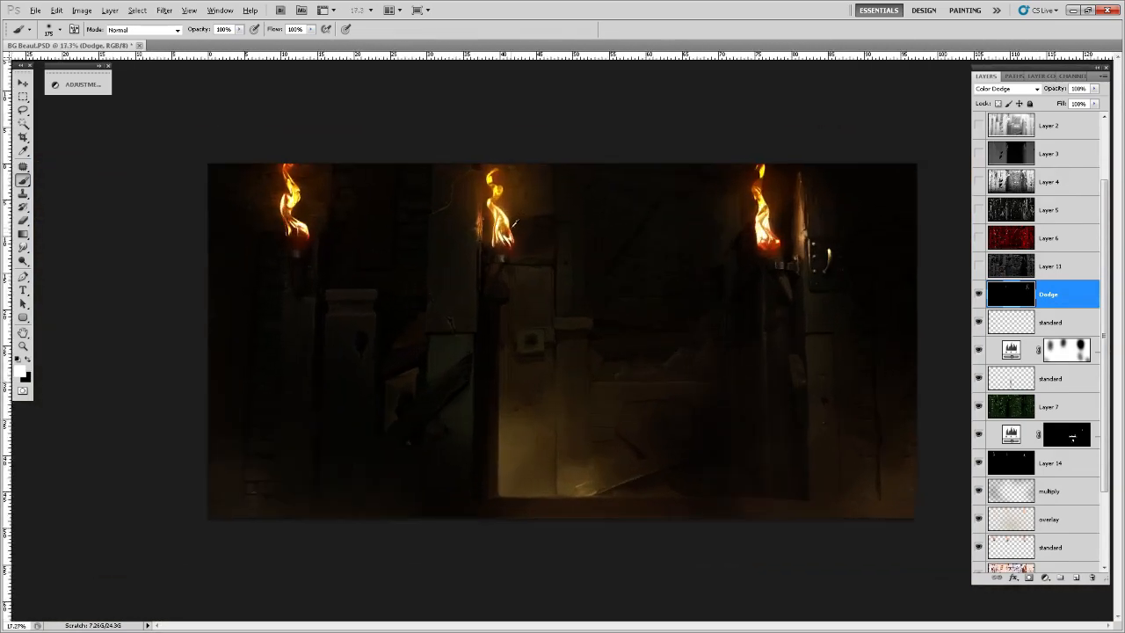
{"action": "scroll", "coordinate": [470, 238], "scroll_direction": "up", "scroll_amount": 4}
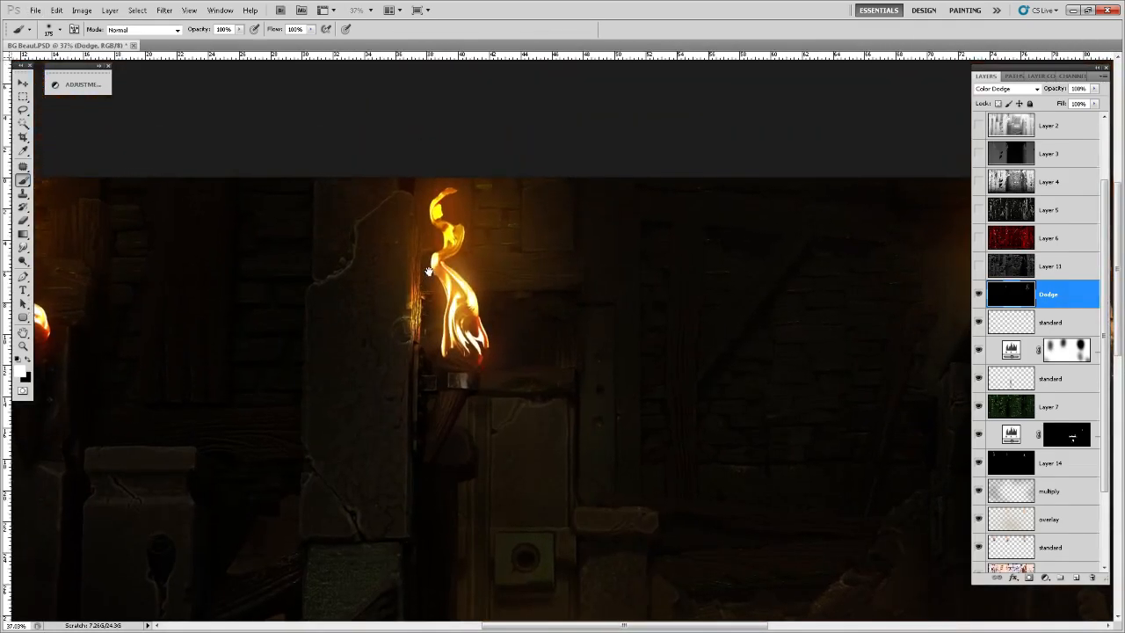
- Paint black with a smaller brush on the Dodge layer to trim the highlight spilling past the post edge toward the flame
{"action": "scroll", "coordinate": [406, 246], "scroll_direction": "up", "scroll_amount": 3}
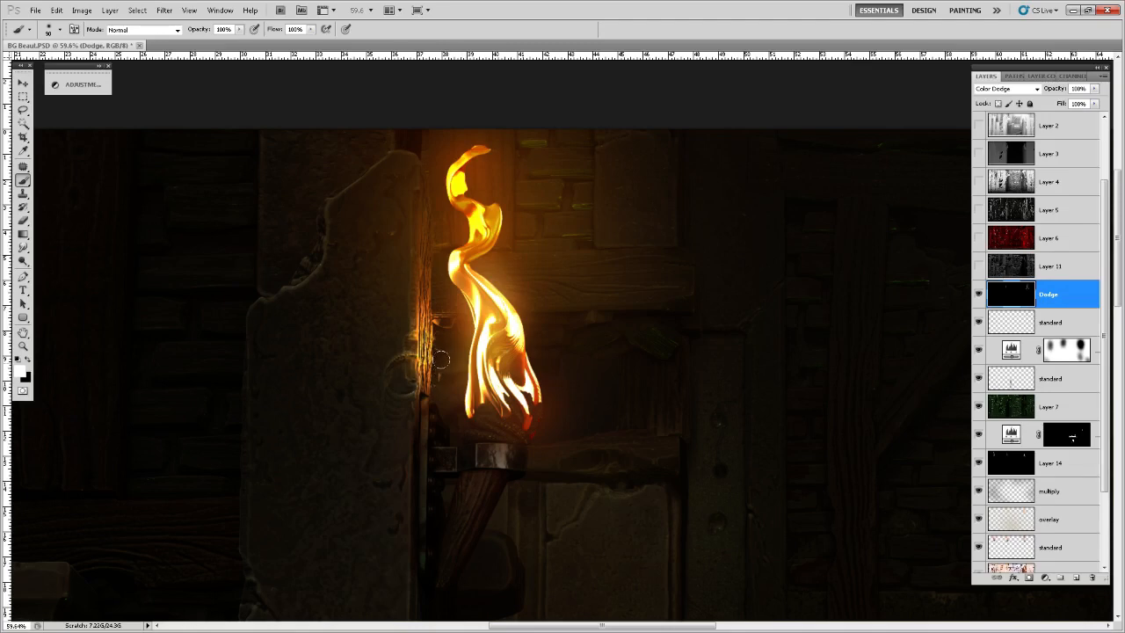
{"action": "key", "text": "["}
{"action": "key", "text": "x"}
{"action": "left_click_drag", "start_coordinate": [436, 276], "coordinate": [434, 419]}
{"action": "left_click_drag", "start_coordinate": [435, 299], "coordinate": [435, 424]}
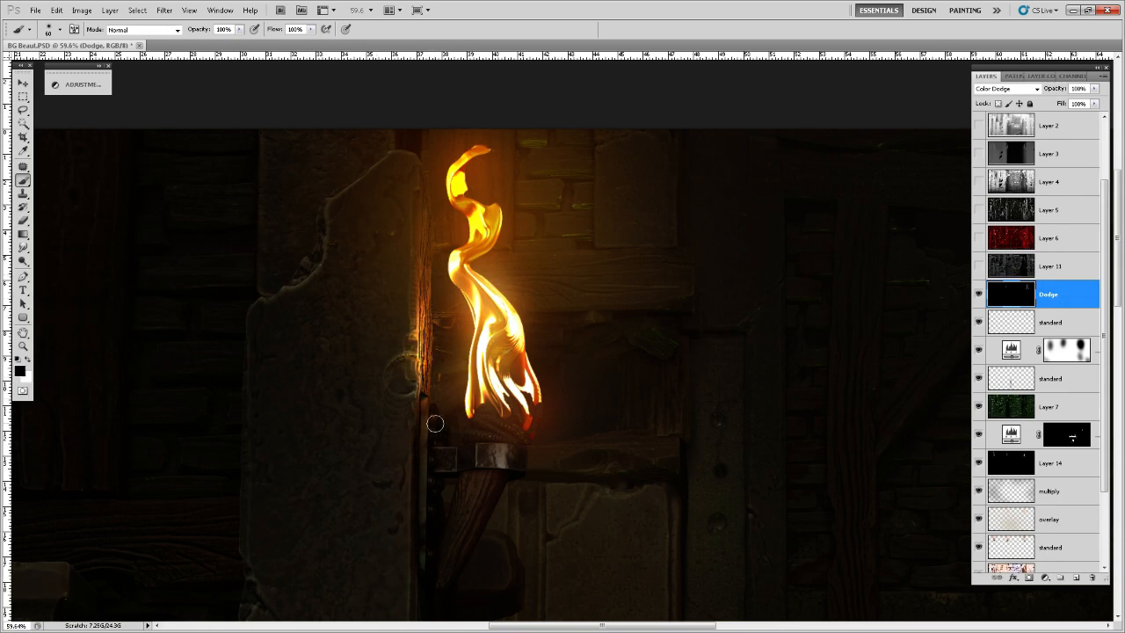
- Erase the excess orange glow along the post edge on the standard layer below Dodge
{"action": "left_click", "coordinate": [1073, 330]}
{"action": "key", "text": "e"}
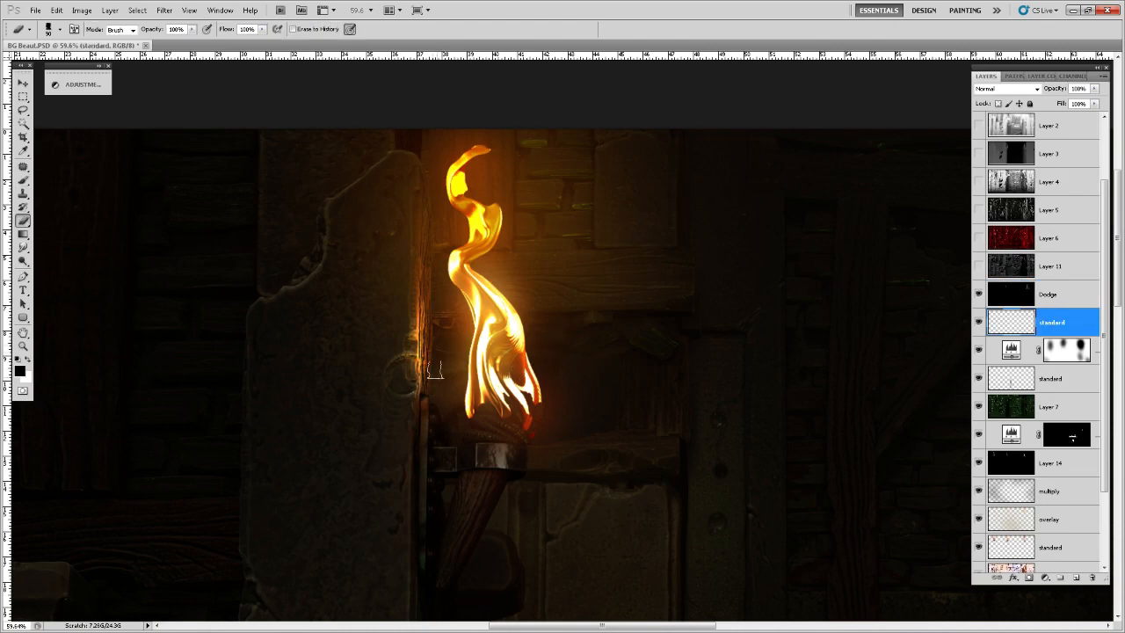
{"action": "mouse_move", "coordinate": [436, 370]}
{"action": "left_mouse_down"}
{"action": "mouse_move", "coordinate": [438, 406]}
{"action": "mouse_move", "coordinate": [425, 315]}
{"action": "left_mouse_up"}
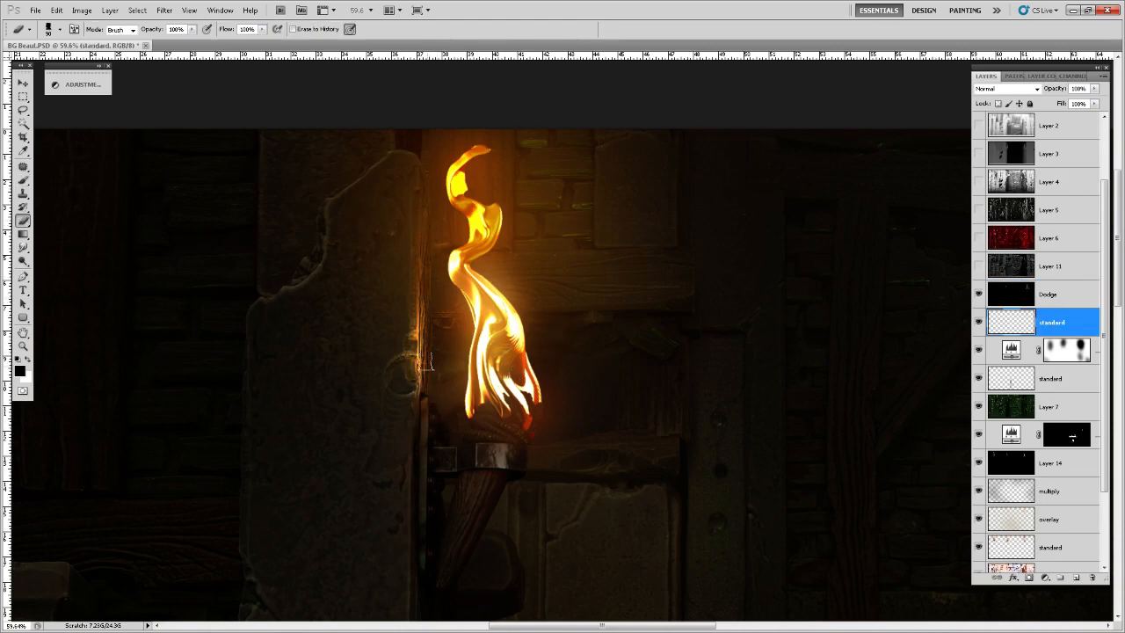
- Undo the last stroke and paint a thin orange highlight down the post edge beside the middle torch with a size 20 brush
{"action": "key", "text": "b"}
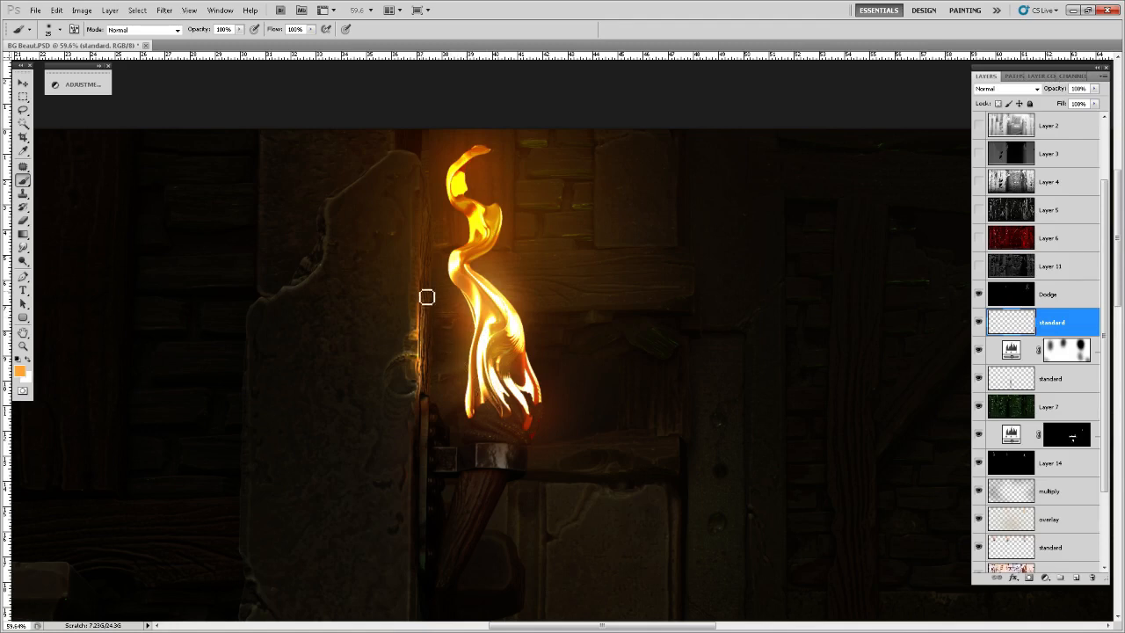
{"action": "key", "text": "ctrl+z"}
{"action": "key", "text": "bracketleft"}
{"action": "key", "text": "bracketleft"}
{"action": "mouse_move", "coordinate": [422, 342]}
{"action": "left_mouse_down"}
{"action": "mouse_move", "coordinate": [427, 368]}
{"action": "mouse_move", "coordinate": [429, 298]}
{"action": "mouse_move", "coordinate": [429, 398]}
{"action": "mouse_move", "coordinate": [430, 278]}
{"action": "mouse_move", "coordinate": [431, 402]}
{"action": "left_mouse_up"}
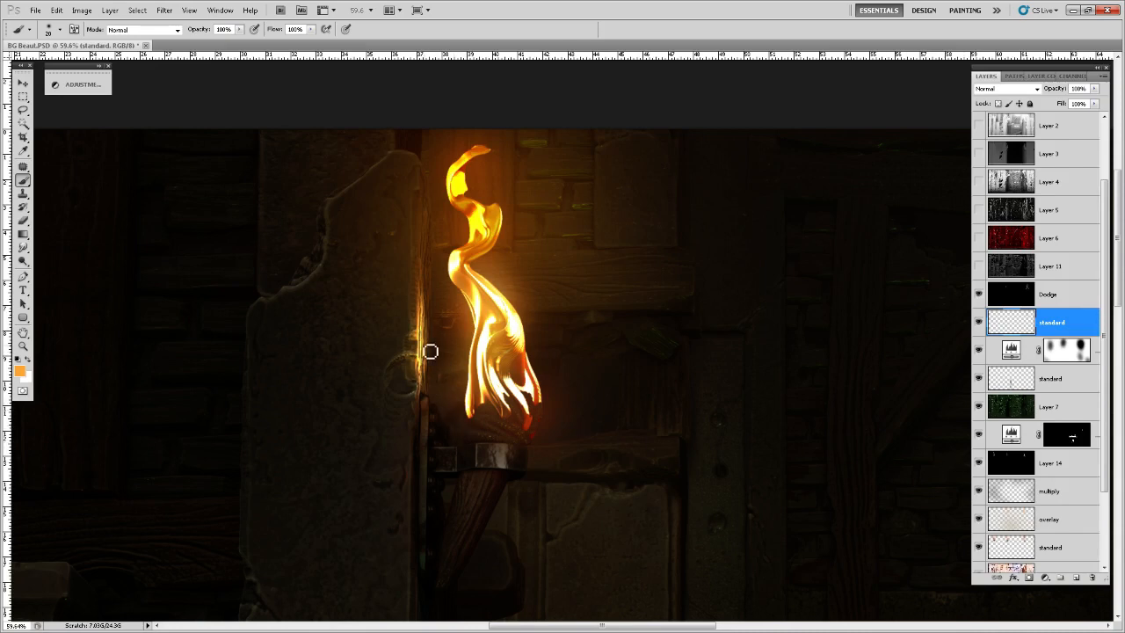
{"action": "scroll", "coordinate": [539, 316], "scroll_direction": "down", "scroll_amount": 8}
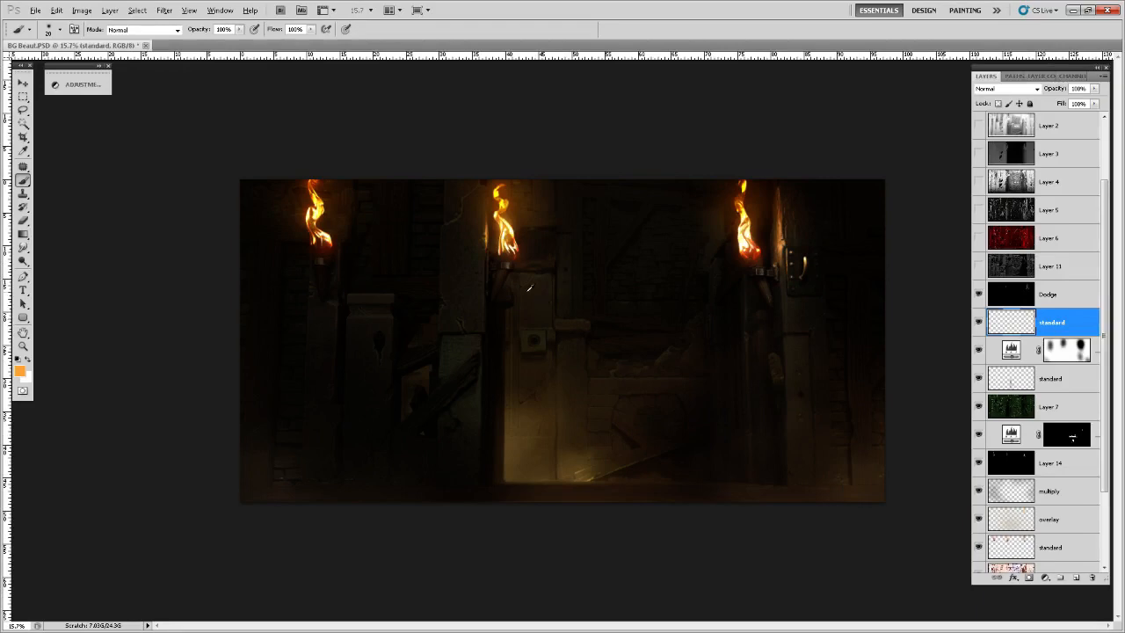
{"action": "scroll", "coordinate": [503, 282], "scroll_direction": "up", "scroll_amount": 8}
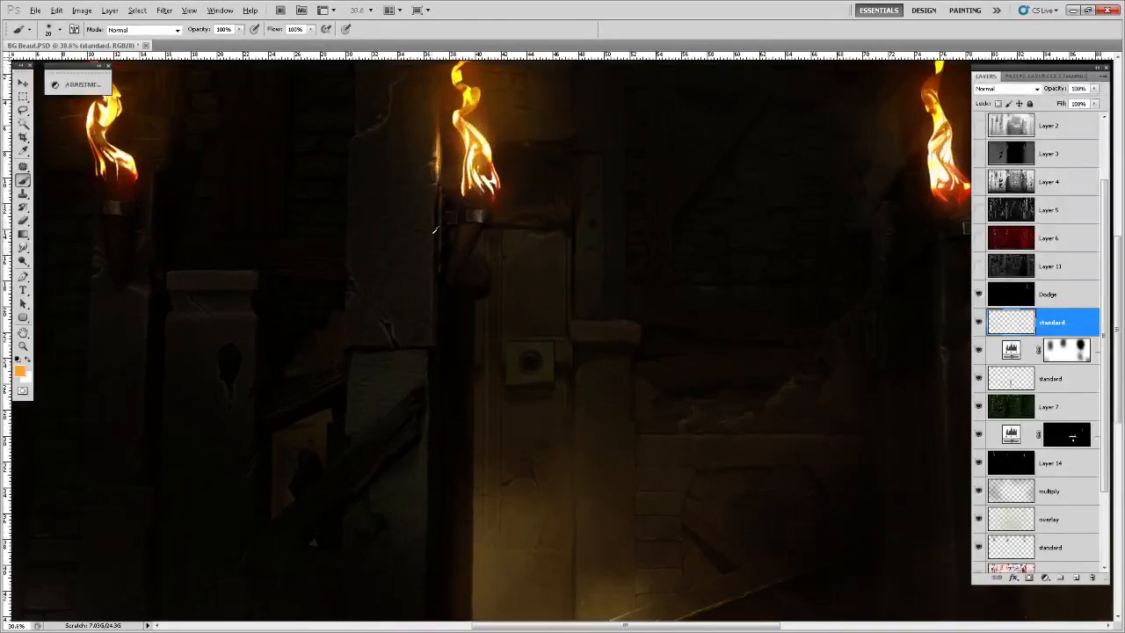
{"action": "scroll", "coordinate": [460, 181], "scroll_direction": "up", "scroll_amount": 2}
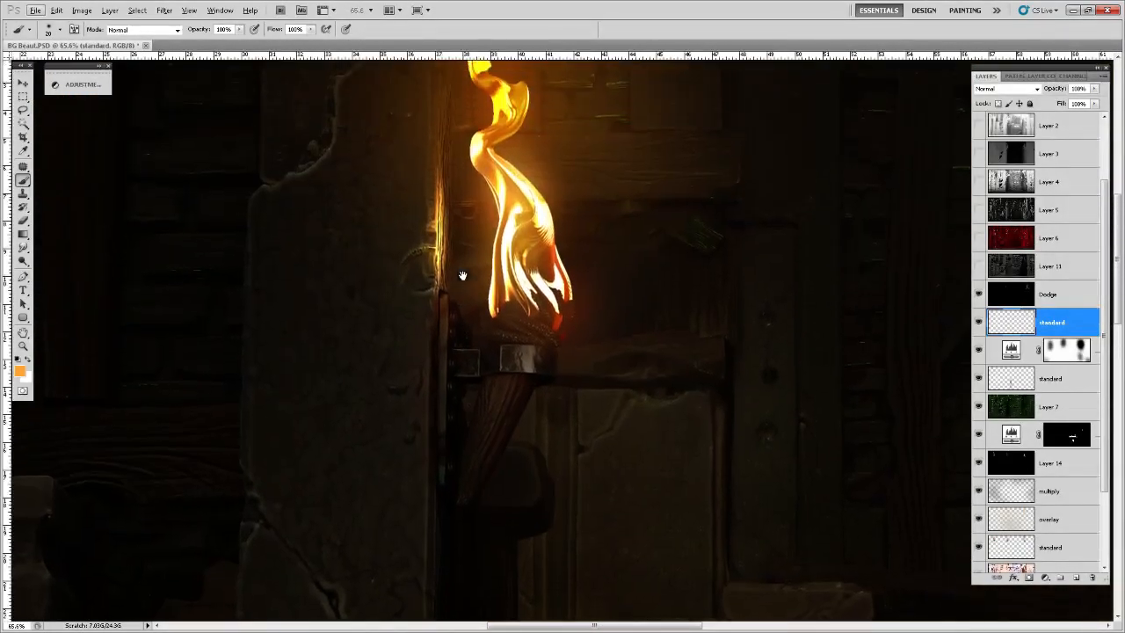
- Compare the alpha channels from Alpha 2 back to Alpha 1 close up around the middle torch, and return to the RGB composite
{"action": "left_click", "coordinate": [1067, 75]}
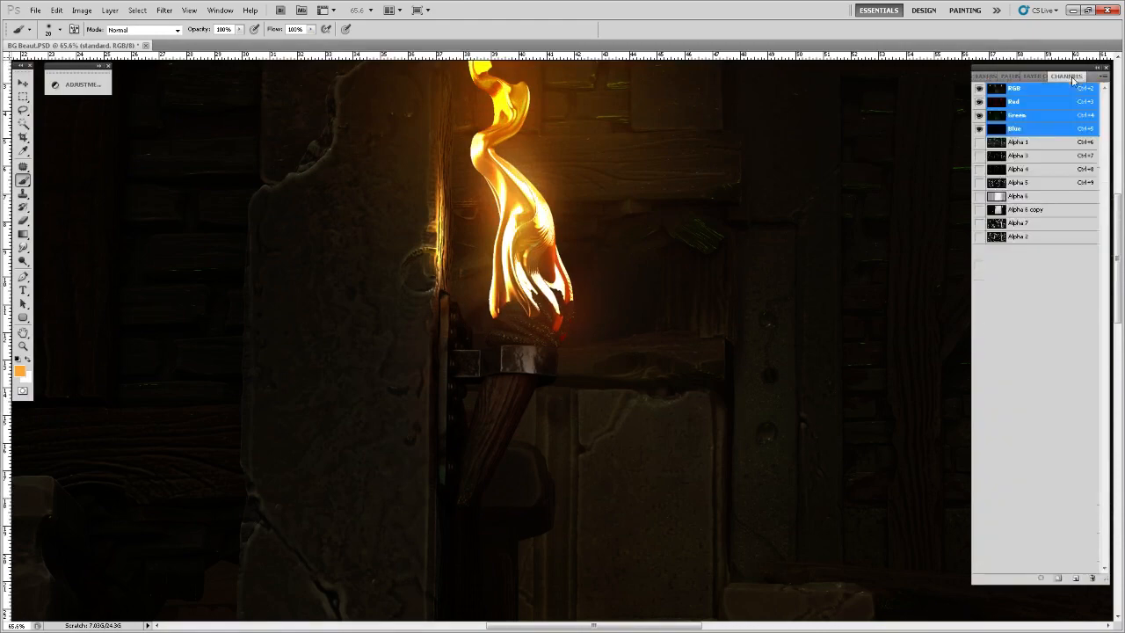
{"action": "left_click", "coordinate": [1016, 237]}
{"action": "left_click", "coordinate": [1021, 222]}
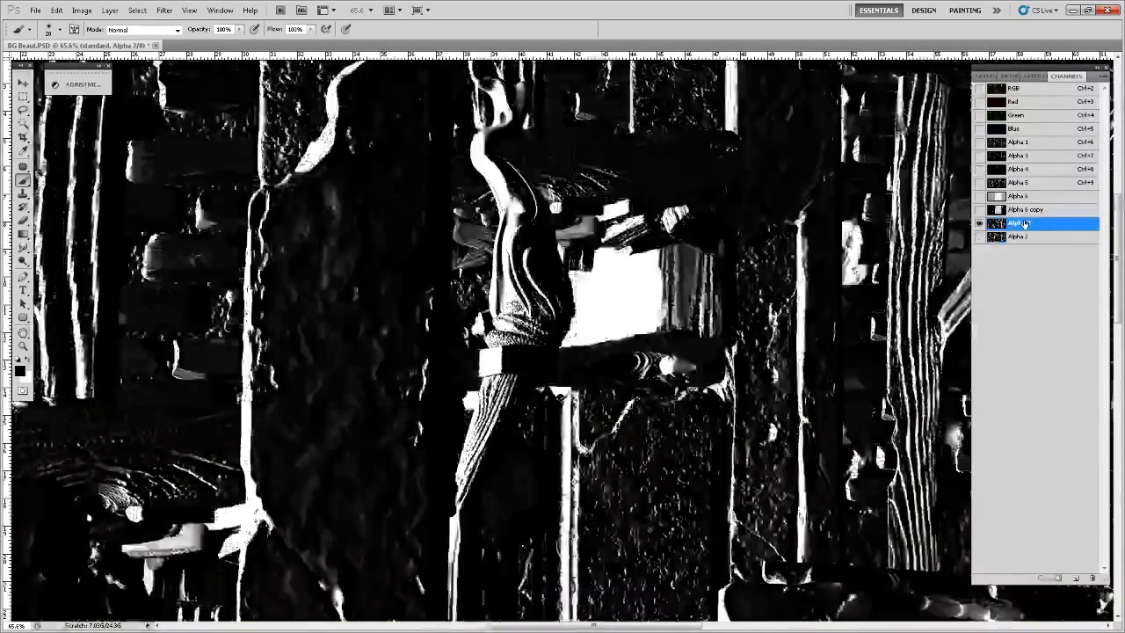
{"action": "left_click", "coordinate": [1027, 209]}
{"action": "left_click", "coordinate": [1031, 196]}
{"action": "left_click", "coordinate": [1020, 182]}
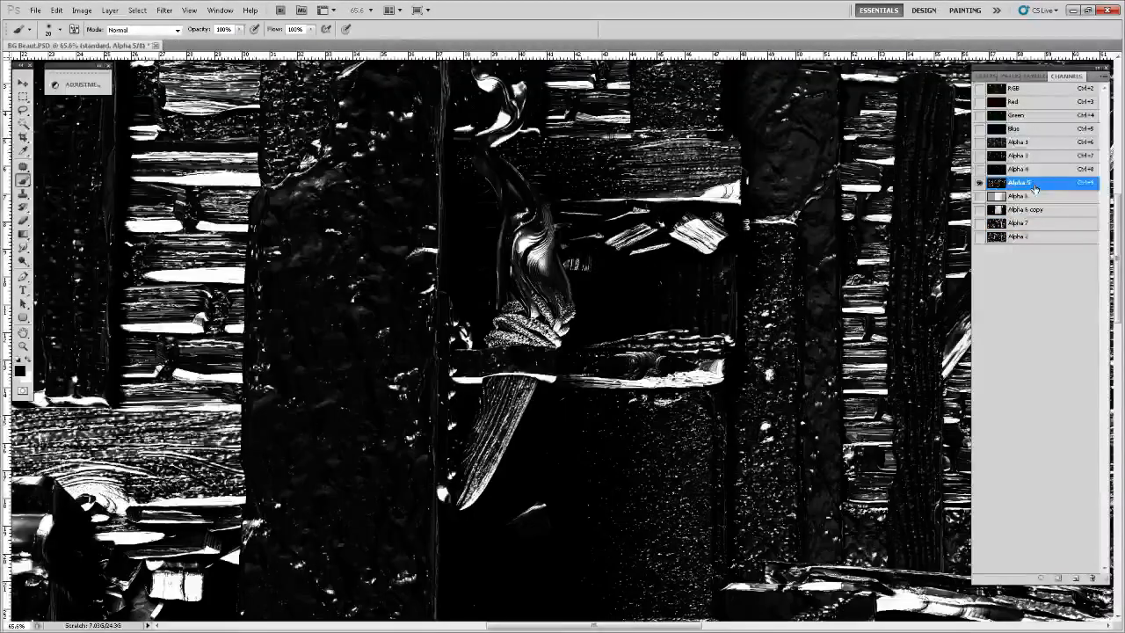
{"action": "left_click", "coordinate": [1032, 168]}
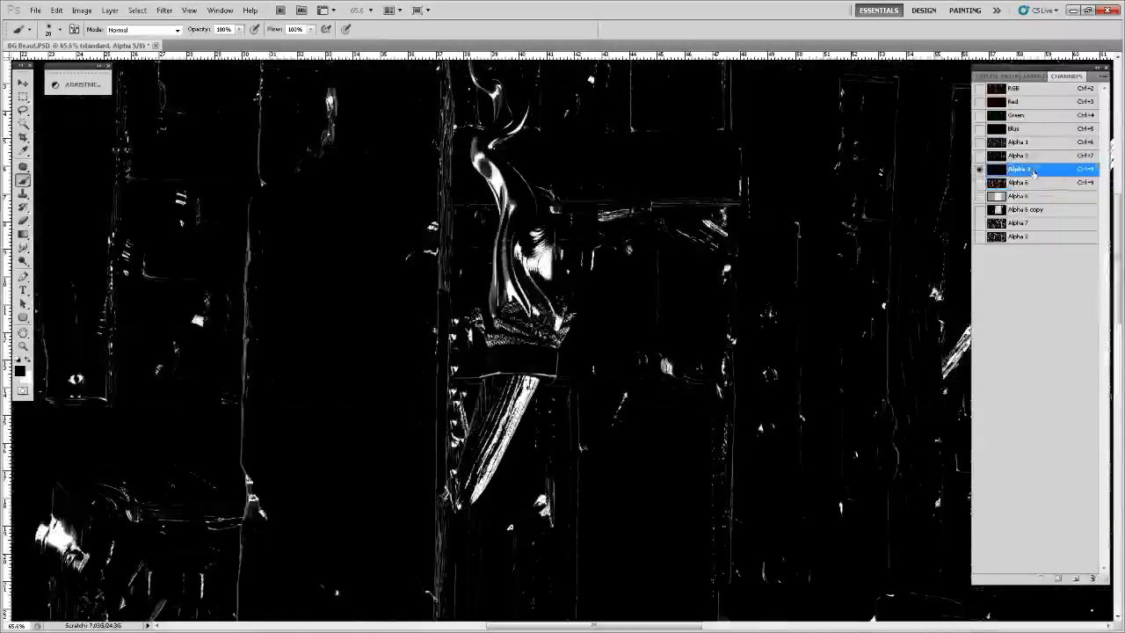
{"action": "left_click", "coordinate": [1031, 155]}
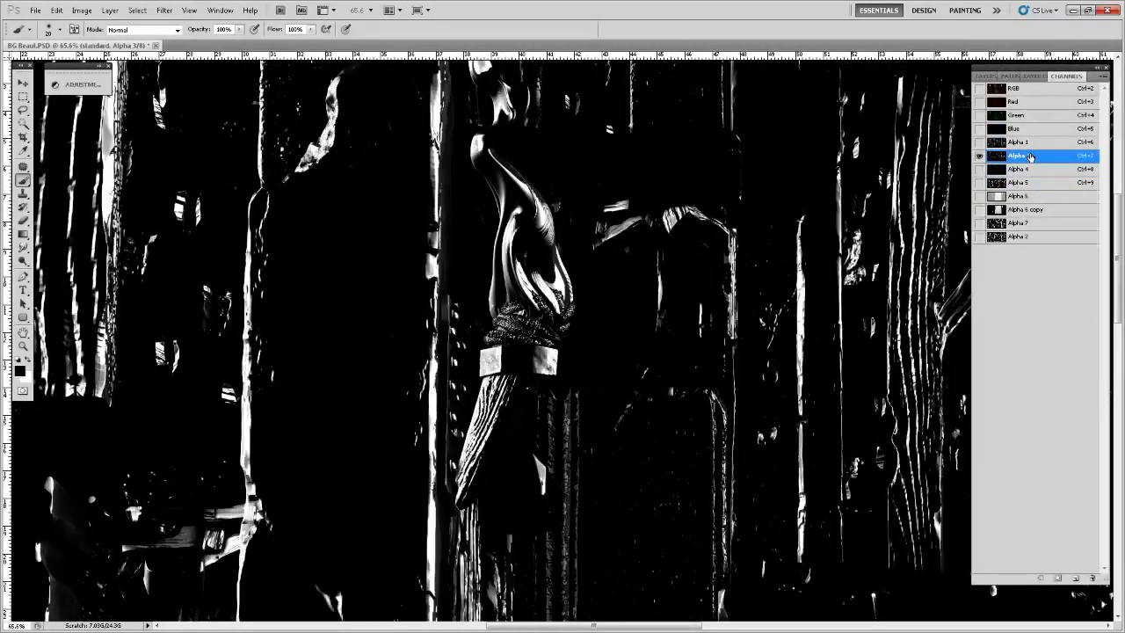
{"action": "left_click", "coordinate": [1029, 142]}
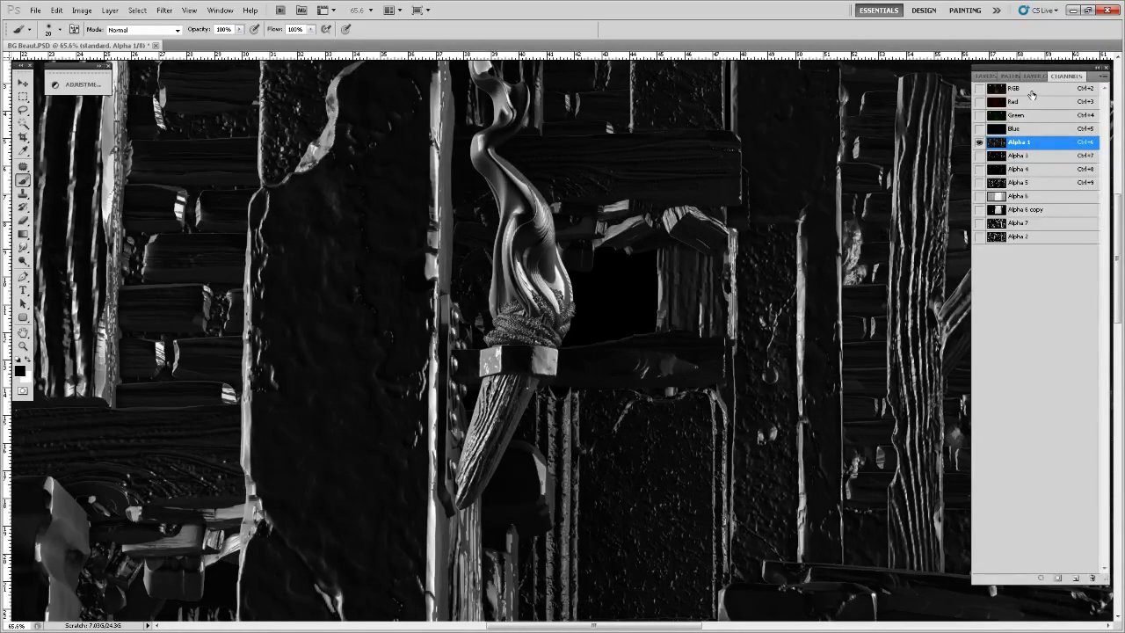
{"action": "left_click", "coordinate": [1026, 90]}
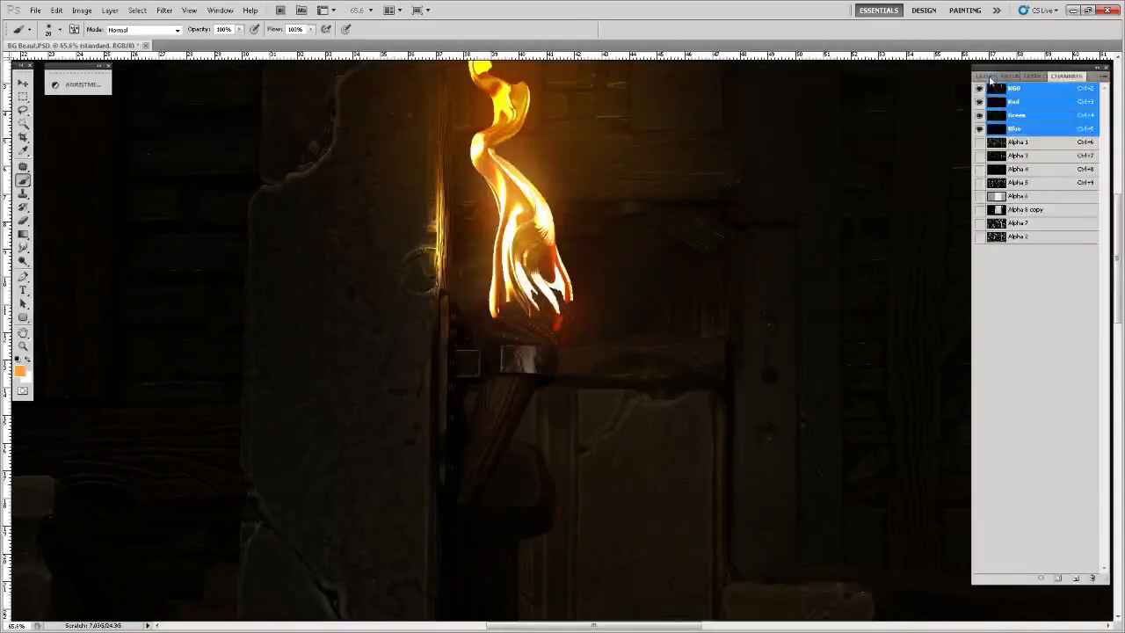
- Show the Layer 9 normal map and compare its red, green and blue channels
{"action": "left_click", "coordinate": [986, 76]}
{"action": "scroll", "coordinate": [1038, 150], "scroll_direction": "up", "scroll_amount": 2}
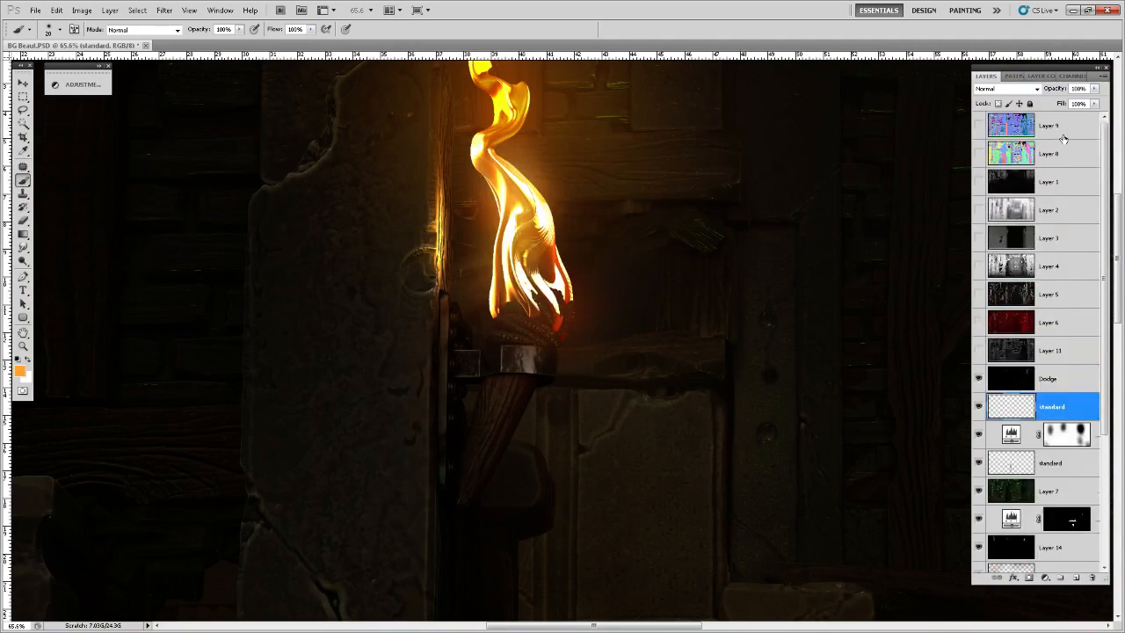
{"action": "left_click", "coordinate": [1060, 132]}
{"action": "left_click", "coordinate": [978, 126]}
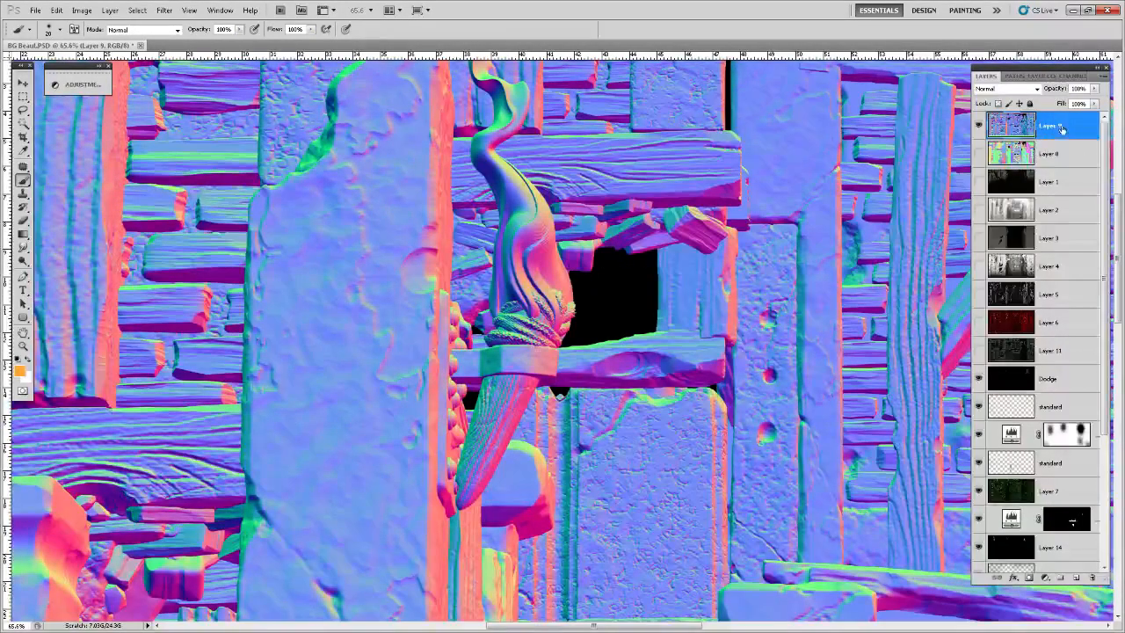
{"action": "left_click", "coordinate": [1074, 76]}
{"action": "left_click", "coordinate": [1045, 103]}
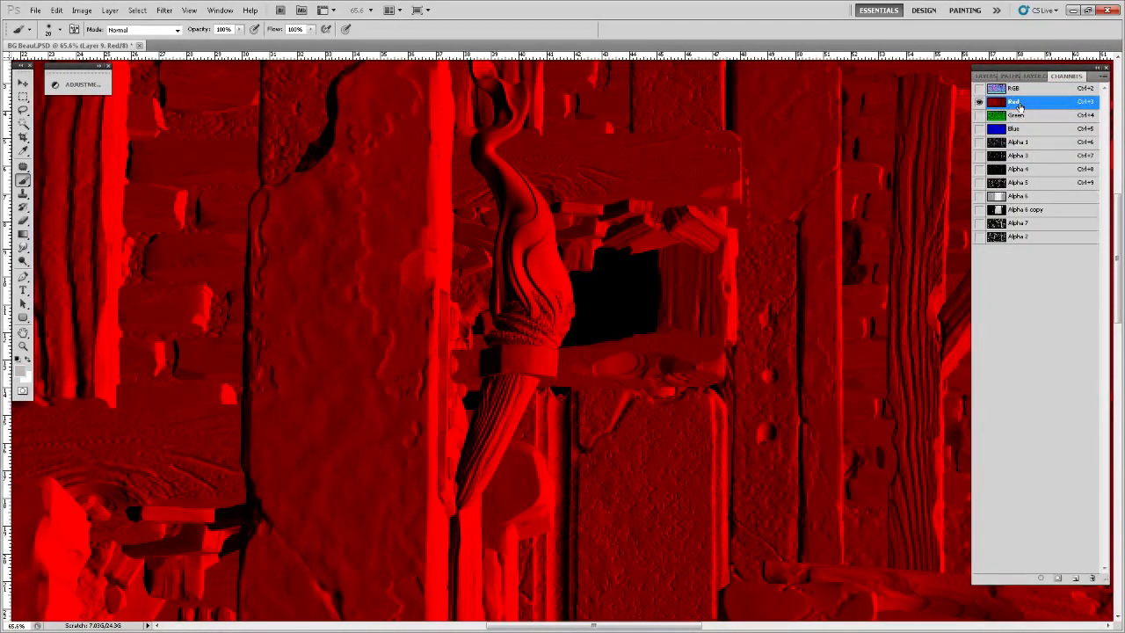
{"action": "left_click", "coordinate": [1027, 115]}
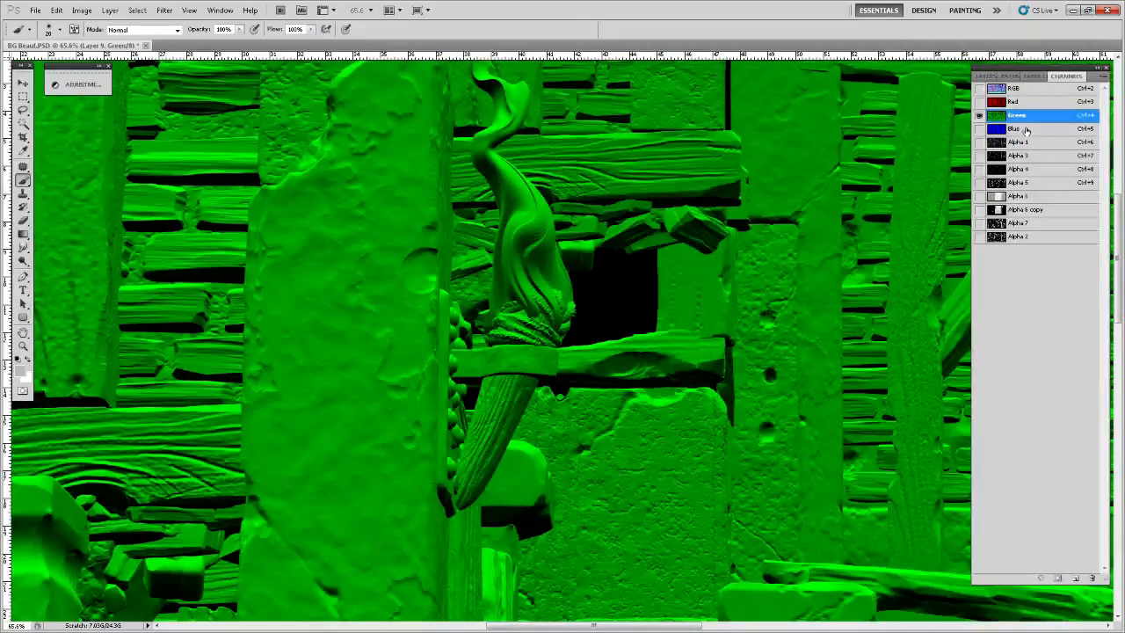
{"action": "left_click", "coordinate": [1027, 129]}
- Copy the normal map's red channel into a new alpha channel
{"action": "left_click", "coordinate": [1031, 103]}
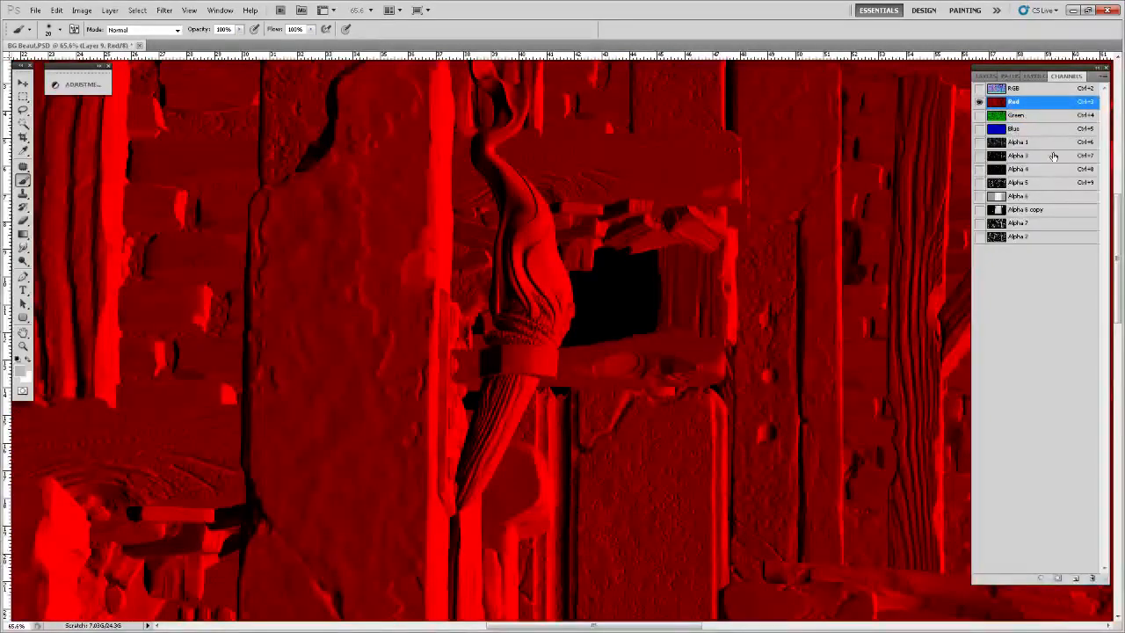
{"action": "left_click", "coordinate": [1074, 577]}
{"action": "key", "text": "ctrl+v"}
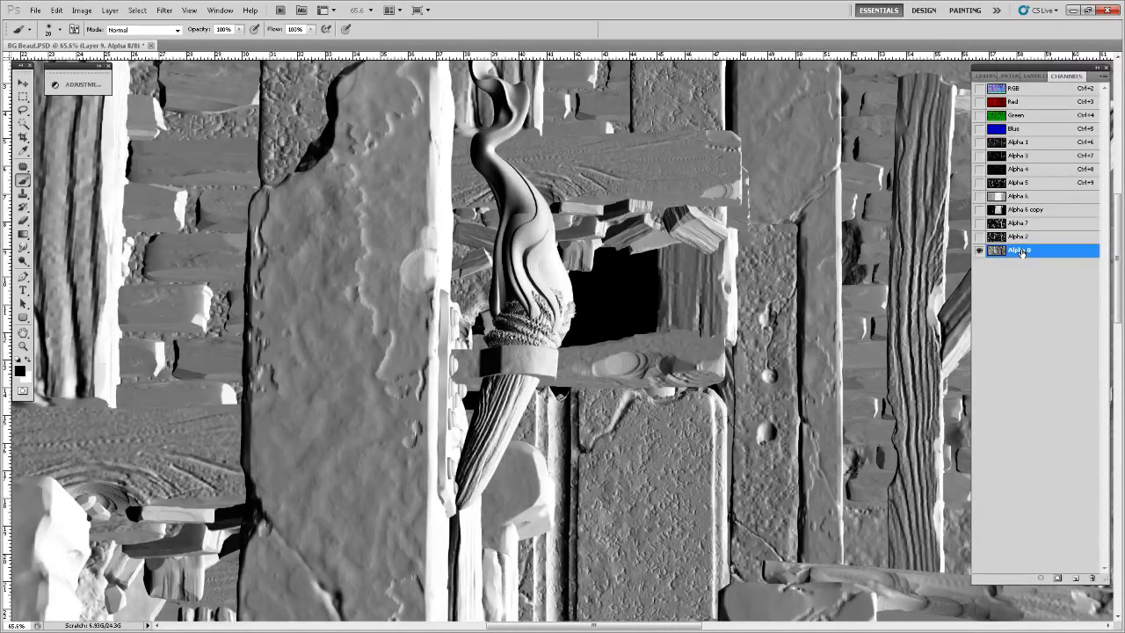
- Apply Levels to the new alpha channel with the black input level set to 223, isolating the brightest side edges
{"action": "key", "text": "ctrl+l"}
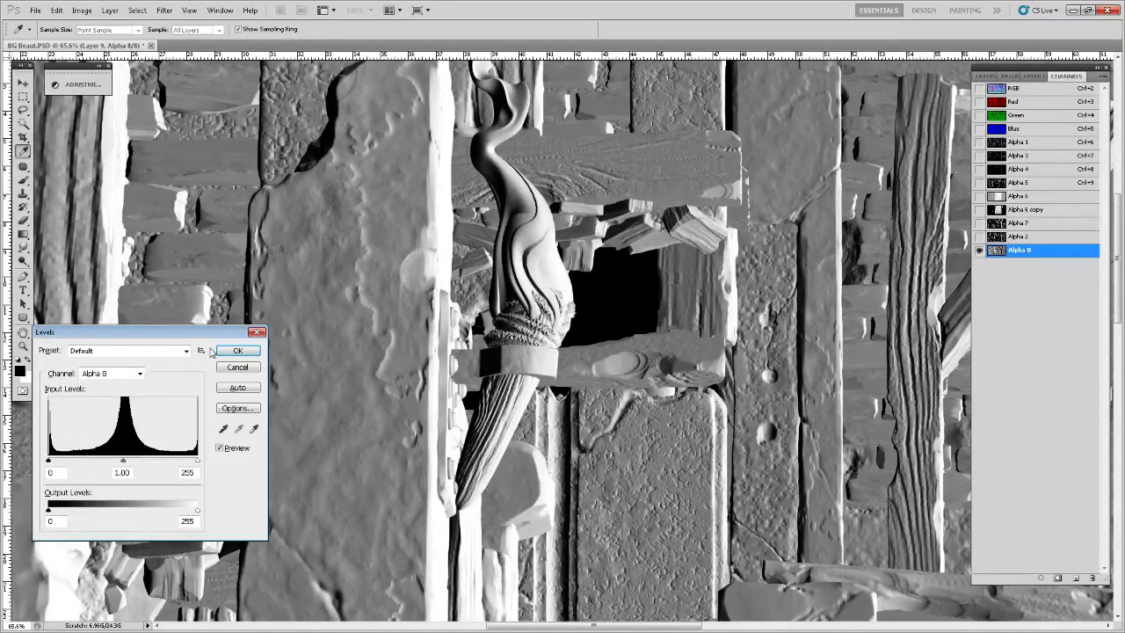
{"action": "left_click_drag", "start_coordinate": [211, 332], "coordinate": [321, 310]}
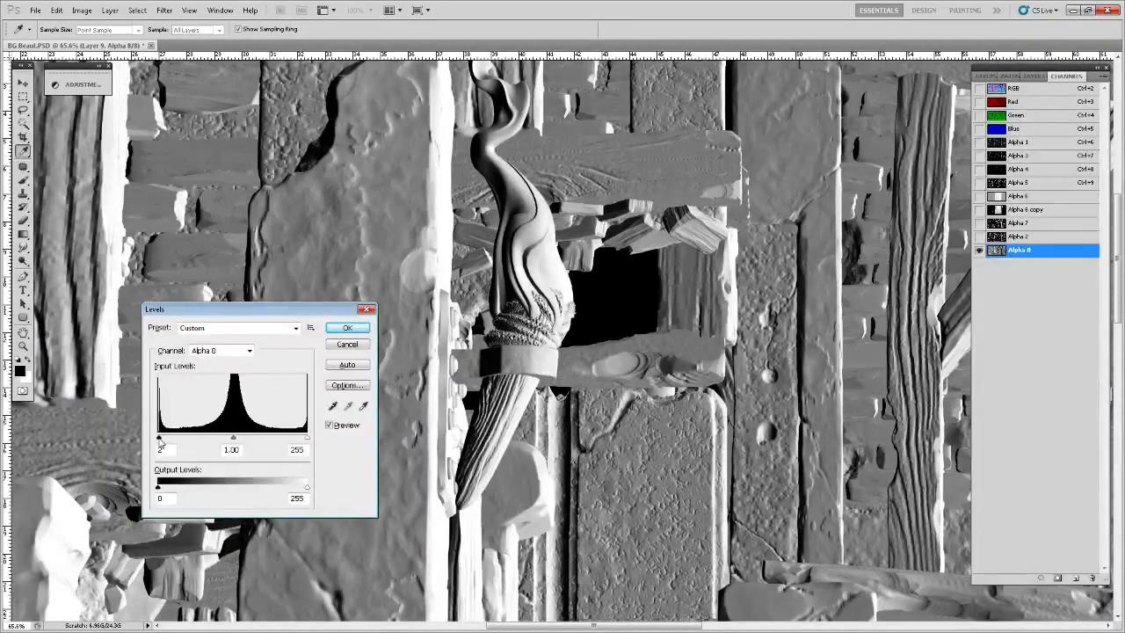
{"action": "left_click_drag", "start_coordinate": [161, 446], "coordinate": [288, 437]}
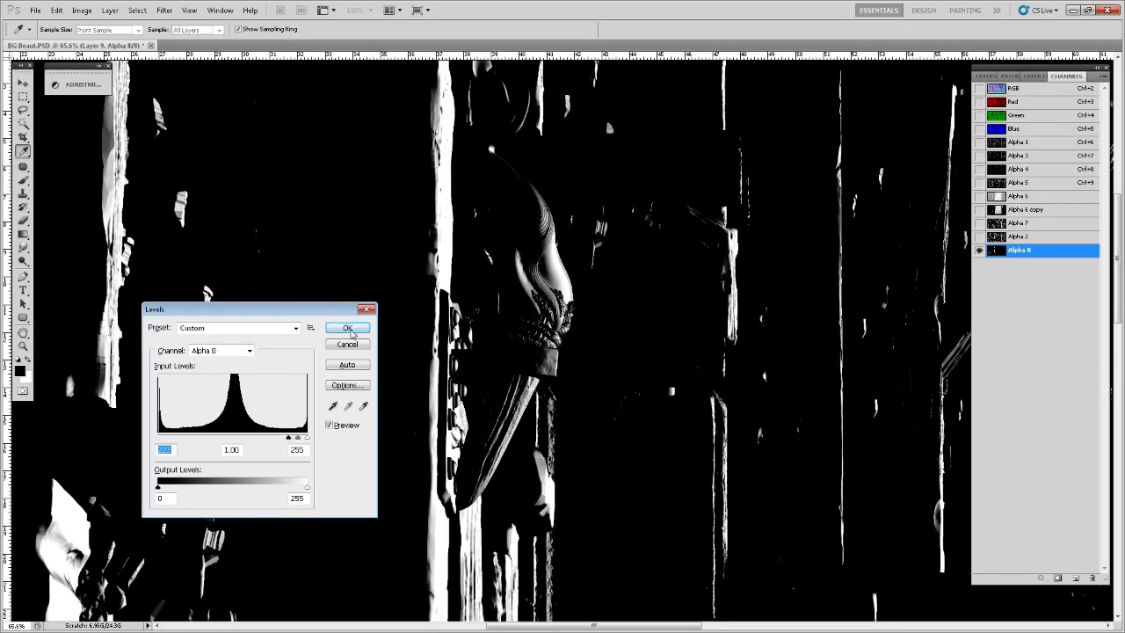
{"action": "left_click", "coordinate": [349, 328]}
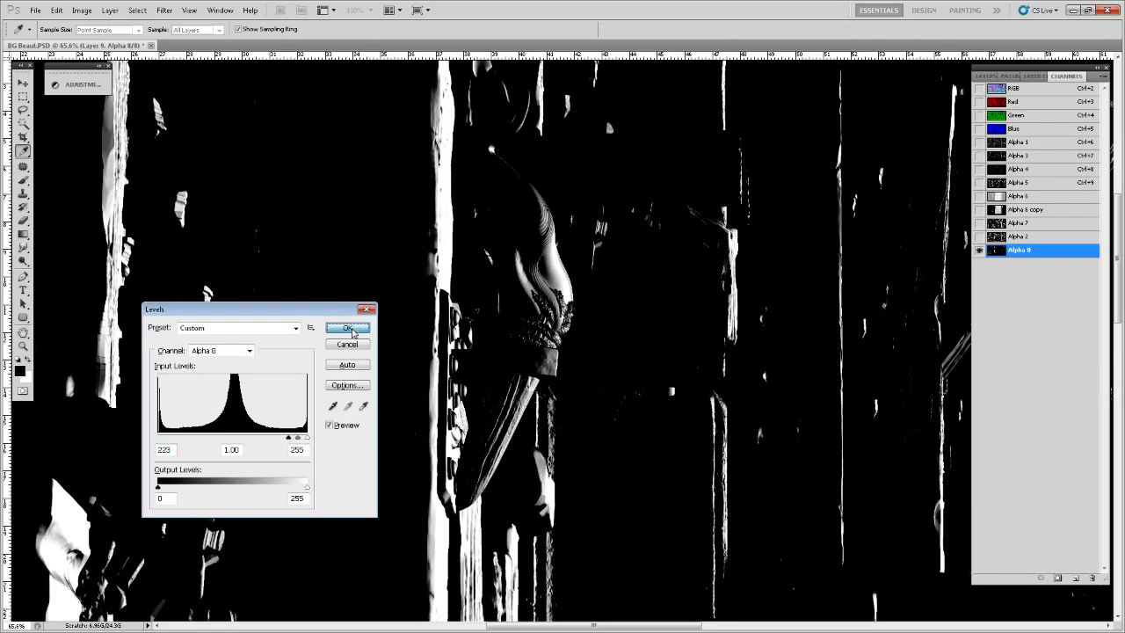
- Load the new alpha channel as a selection, hide Layer 9, and target the standard layer below Dodge with the selection outline hidden
{"action": "left_click", "coordinate": [998, 252], "text": "ctrl"}
{"action": "left_click", "coordinate": [1011, 88]}
{"action": "left_click", "coordinate": [986, 76]}
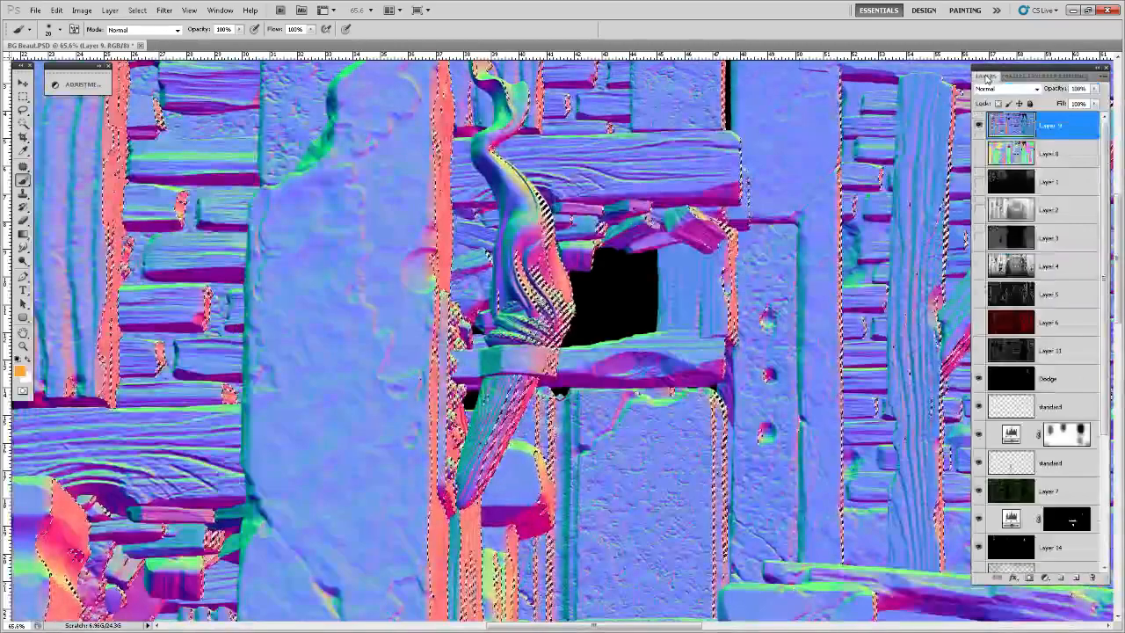
{"action": "left_click", "coordinate": [979, 126]}
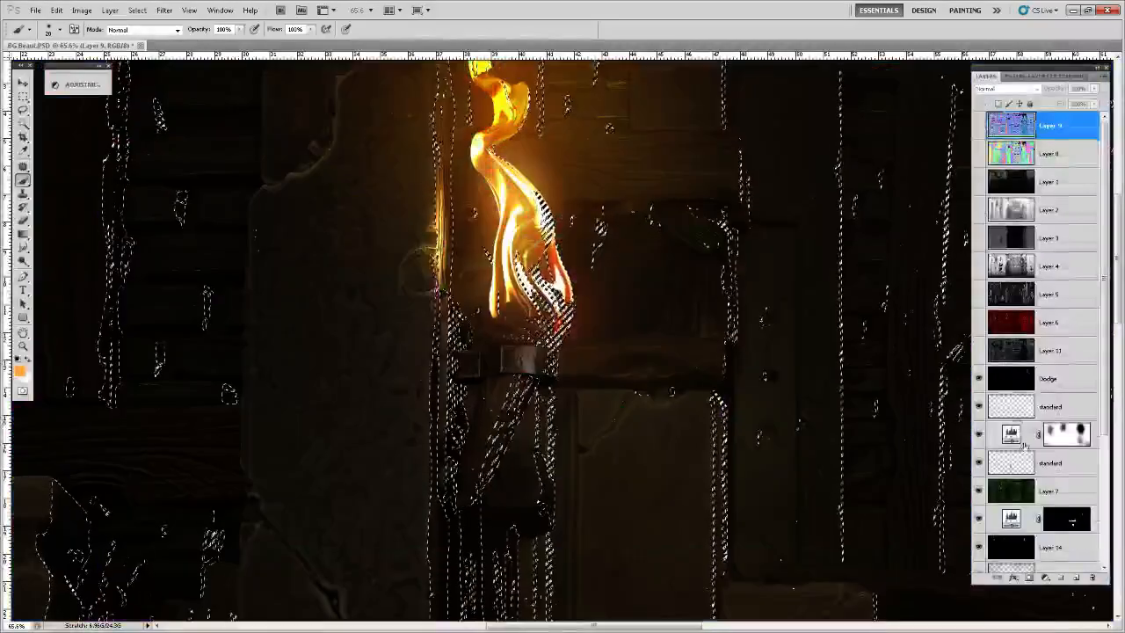
{"action": "left_click", "coordinate": [1046, 407]}
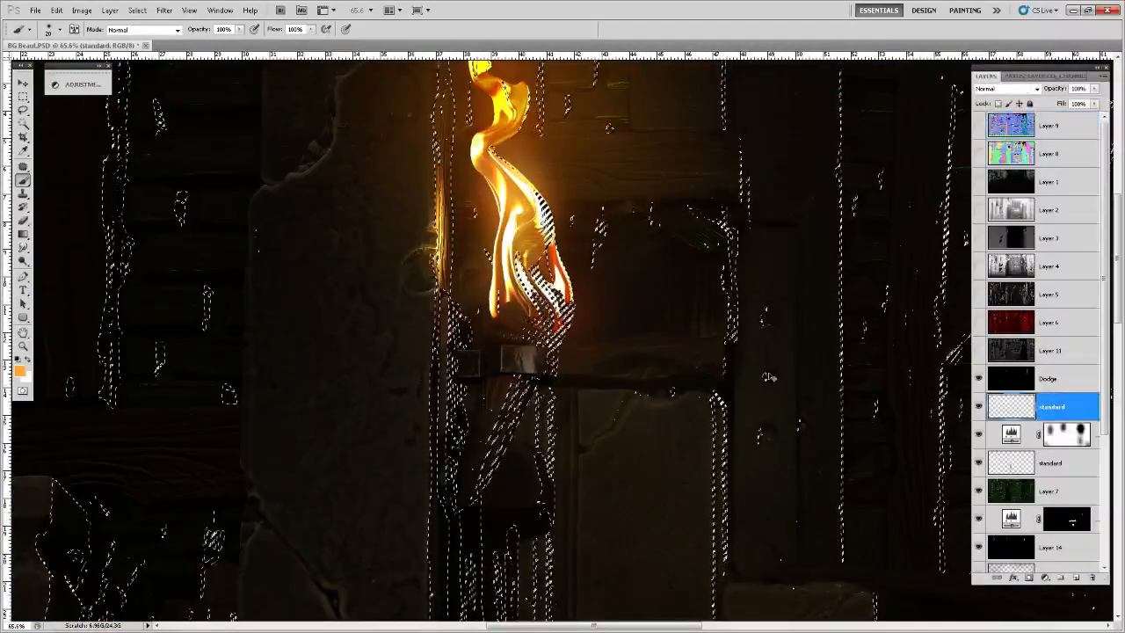
{"action": "key", "text": "ctrl+d"}
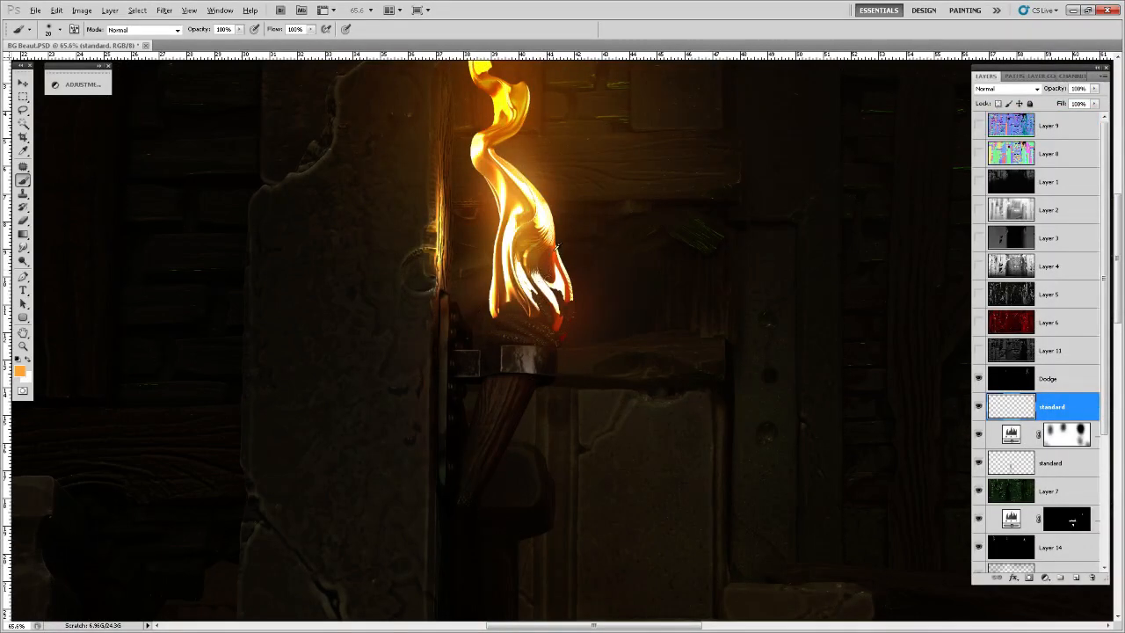
- Sample dark orange from the middle flame and paint it up the post edge beside the torch on the standard layer
{"action": "left_click", "coordinate": [556, 248], "text": "alt"}
{"action": "mouse_move", "coordinate": [451, 336]}
{"action": "left_mouse_down"}
{"action": "mouse_move", "coordinate": [470, 221]}
{"action": "mouse_move", "coordinate": [447, 300]}
{"action": "mouse_move", "coordinate": [454, 210]}
{"action": "left_mouse_up"}
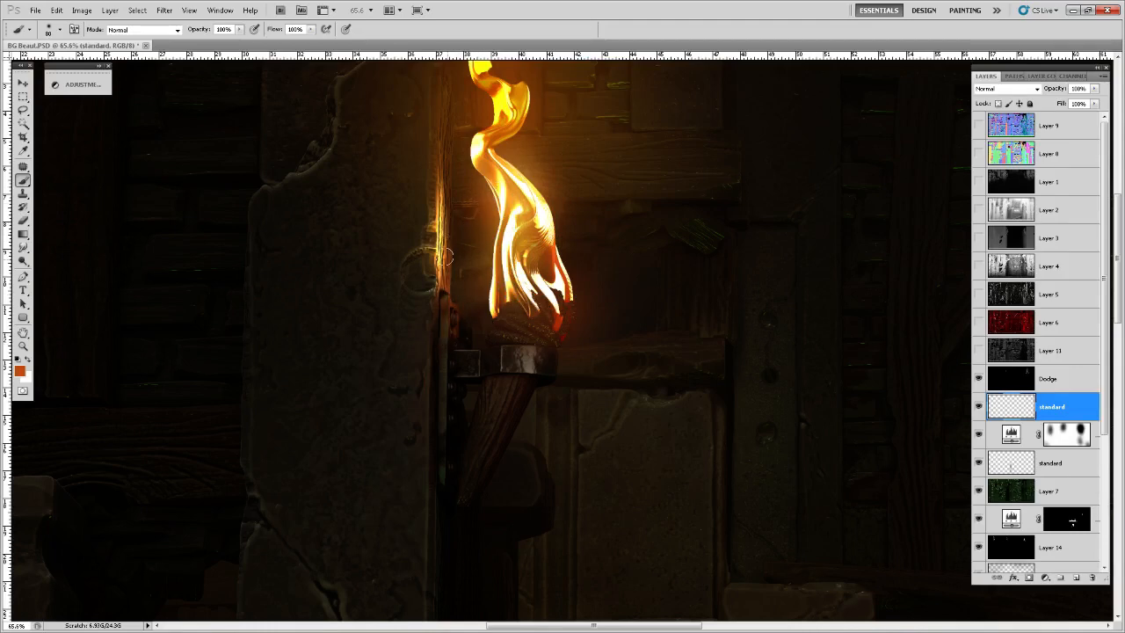
{"action": "left_click_drag", "start_coordinate": [441, 294], "coordinate": [442, 167]}
- On the Dodge layer, sample the flame's bright core and paint a highlight on the metal bracket beside the middle torch
{"action": "left_click", "coordinate": [986, 374]}
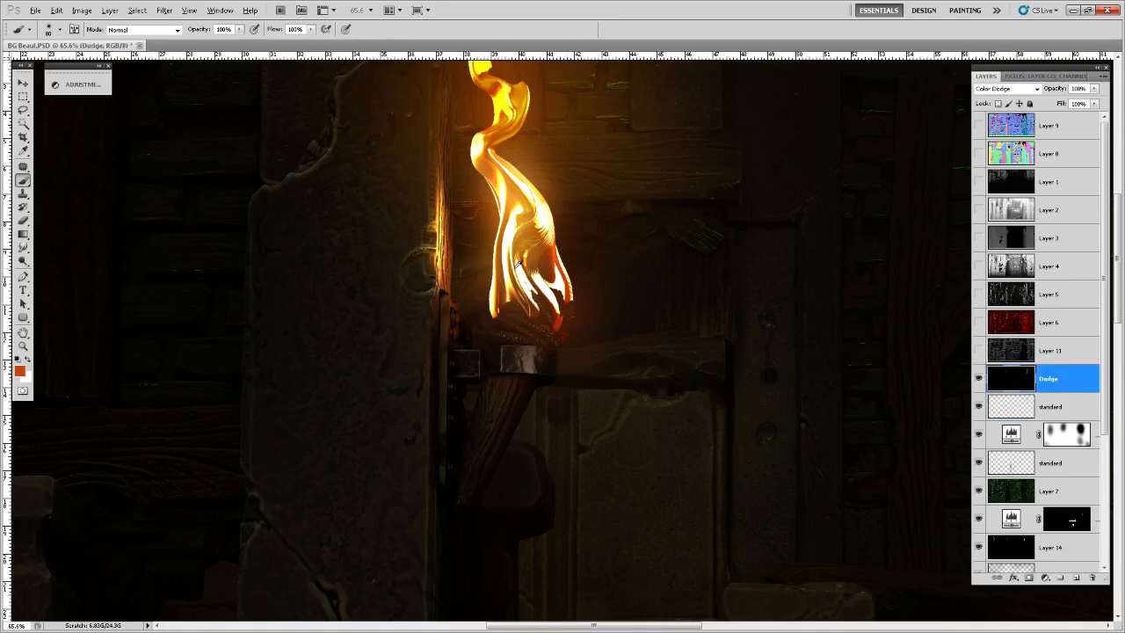
{"action": "left_click", "coordinate": [508, 234], "text": "alt"}
{"action": "left_click_drag", "start_coordinate": [451, 292], "coordinate": [448, 325]}
- Paint a white highlight from the bracket up the post edge on the standard layer below Dodge, and undo the extra stroke
{"action": "left_click", "coordinate": [1064, 411]}
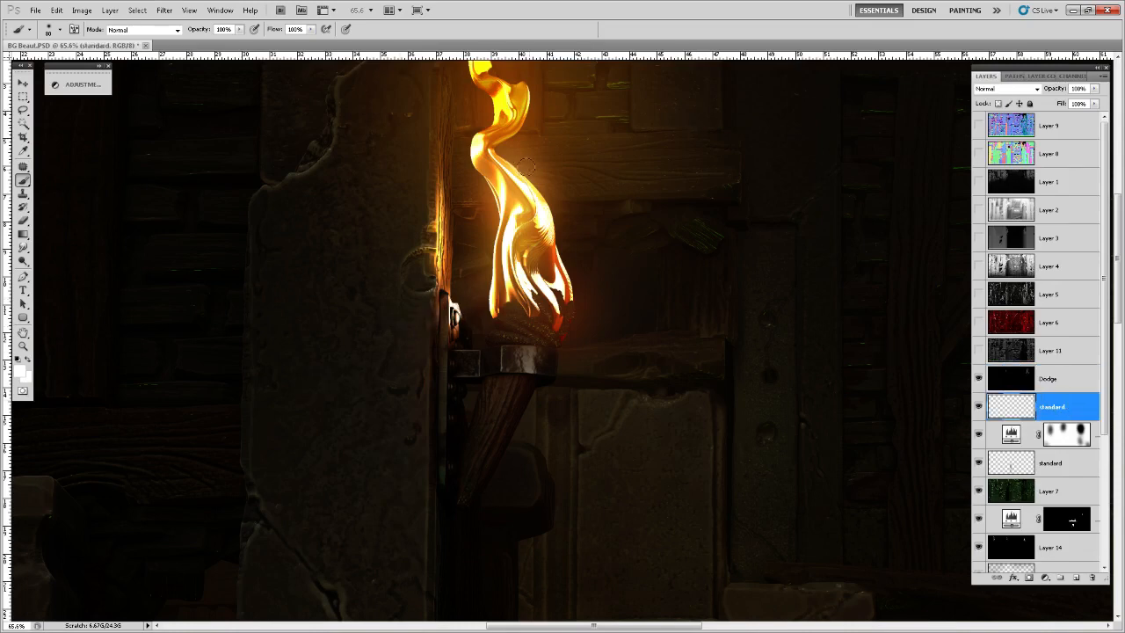
{"action": "left_click_drag", "start_coordinate": [454, 315], "coordinate": [439, 228]}
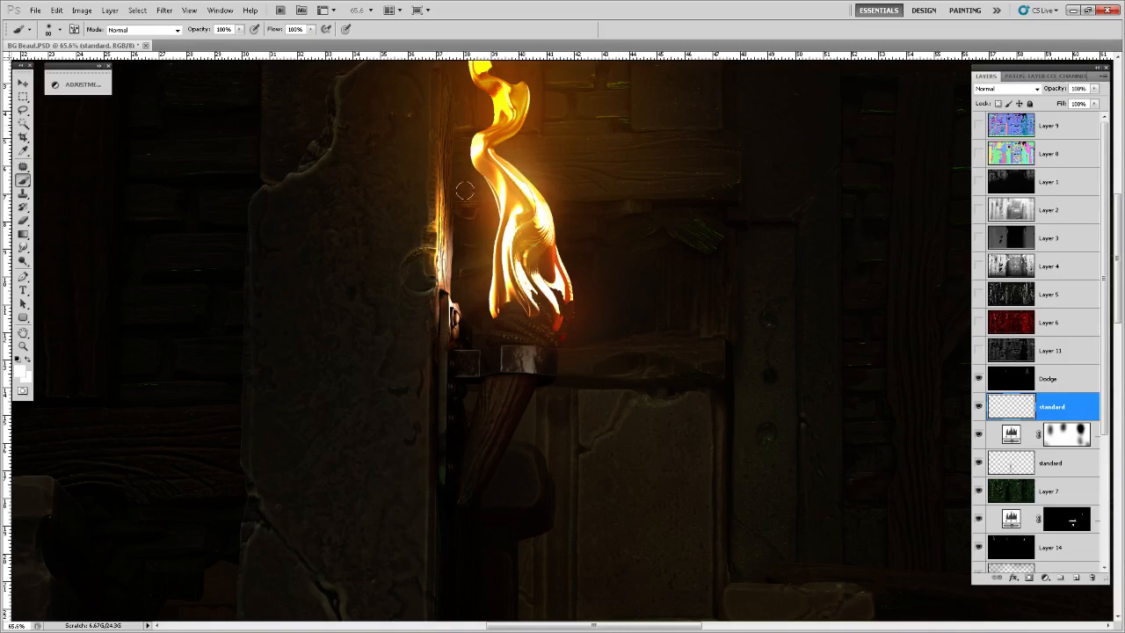
{"action": "key", "text": "ctrl+z"}
{"action": "key", "text": "ctrl+z"}
{"action": "left_click_drag", "start_coordinate": [442, 281], "coordinate": [441, 249]}
{"action": "key", "text": "ctrl+z"}
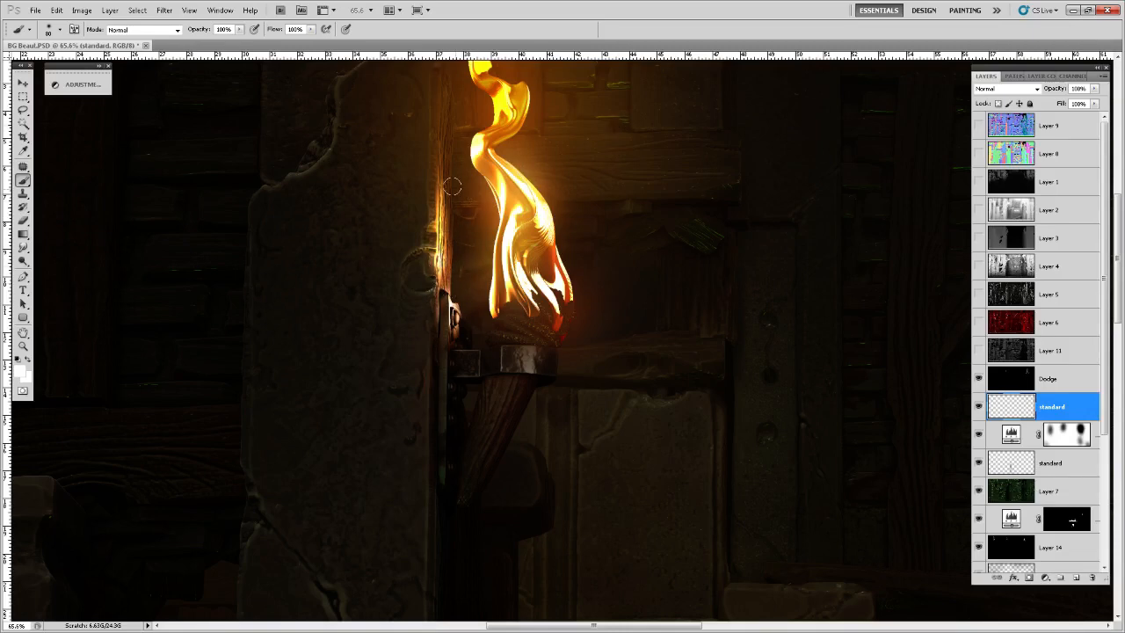
- Sample light yellow from the middle flame and paint a short highlight on the post edge beside it on the standard layer
{"action": "scroll", "coordinate": [654, 373], "scroll_direction": "down", "scroll_amount": 13}
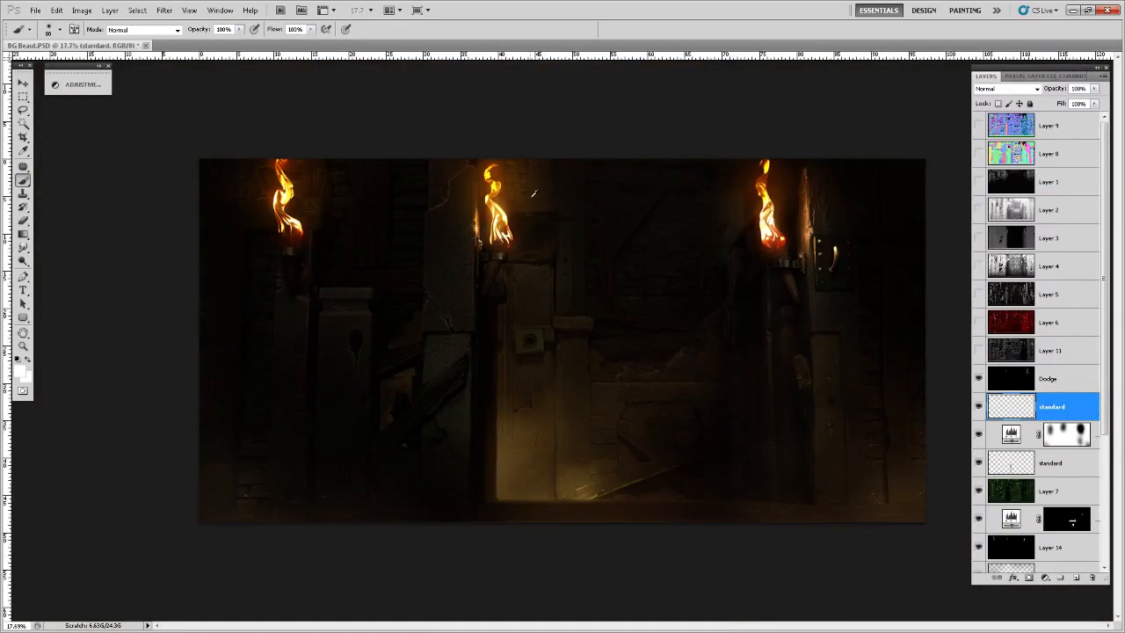
{"action": "scroll", "coordinate": [533, 193], "scroll_direction": "up", "scroll_amount": 7}
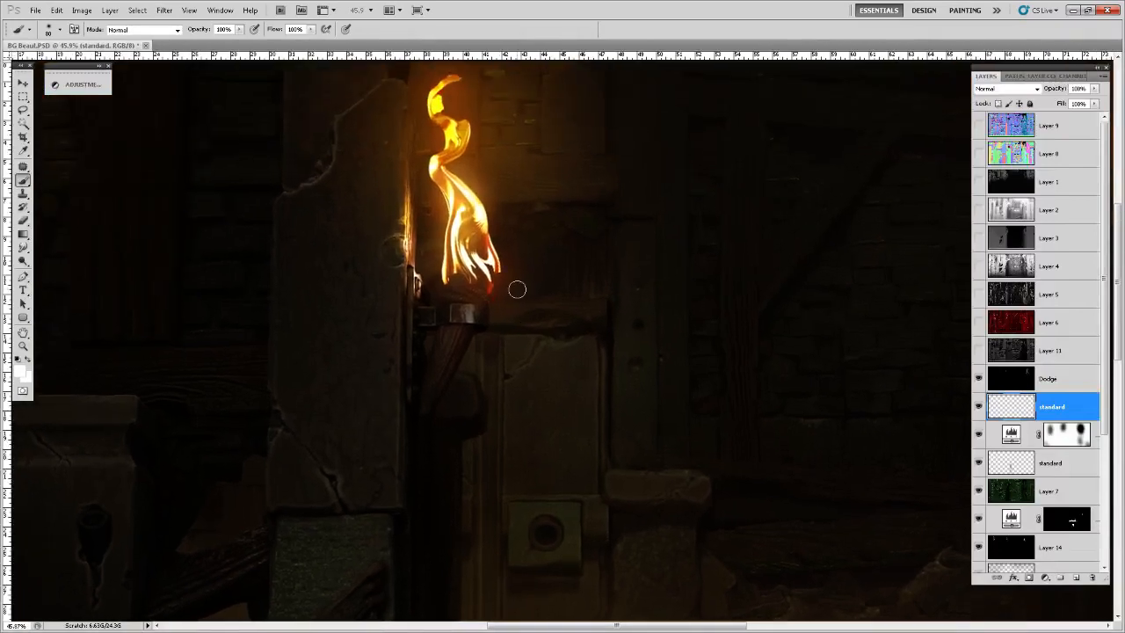
{"action": "key", "text": "e"}
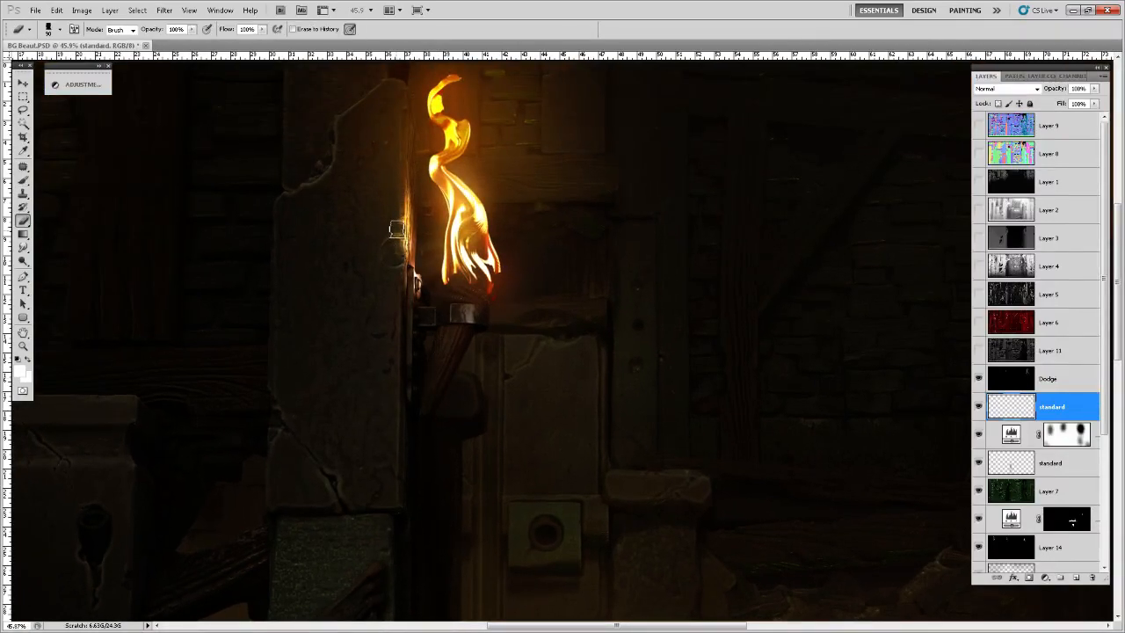
{"action": "key", "text": "b"}
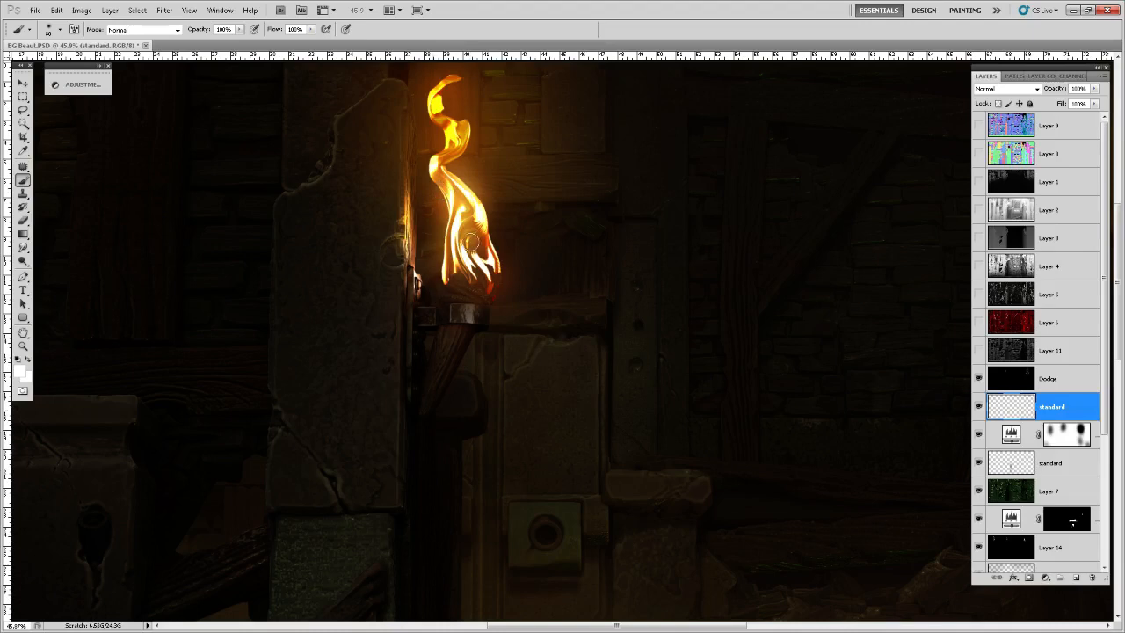
{"action": "left_click", "coordinate": [459, 258], "text": "alt"}
{"action": "left_click_drag", "start_coordinate": [411, 236], "coordinate": [413, 260]}
- Select the Dodge layer and compare the alpha channels Alpha 1, Alpha 3, Alpha 4 and Alpha 5 across the torch area
{"action": "scroll", "coordinate": [463, 353], "scroll_direction": "down", "scroll_amount": 6}
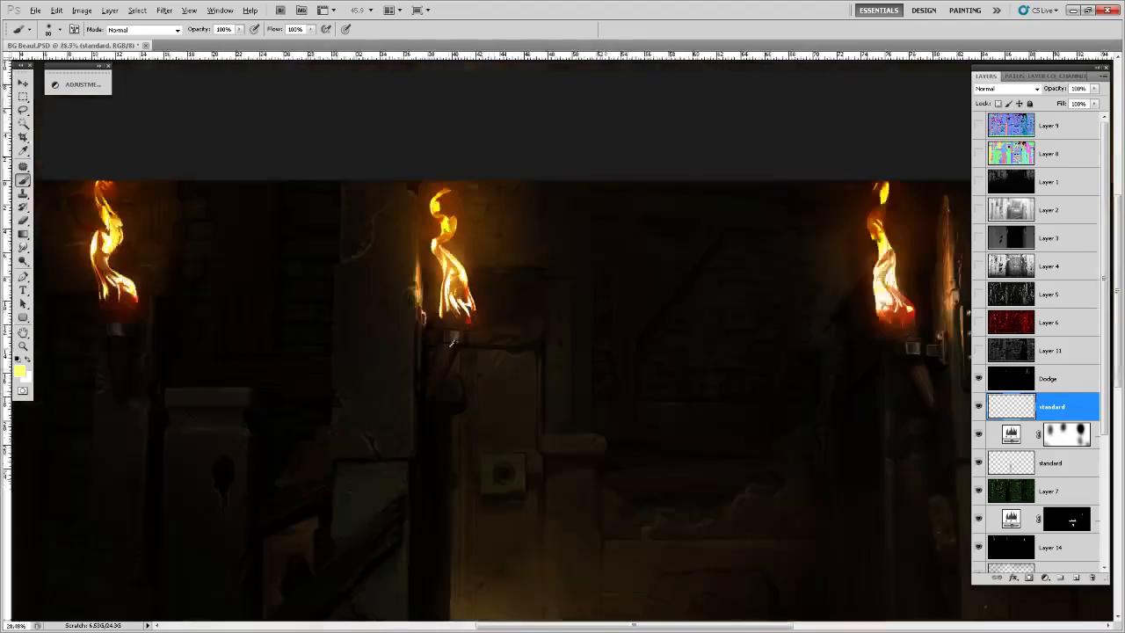
{"action": "scroll", "coordinate": [501, 302], "scroll_direction": "up", "scroll_amount": 5}
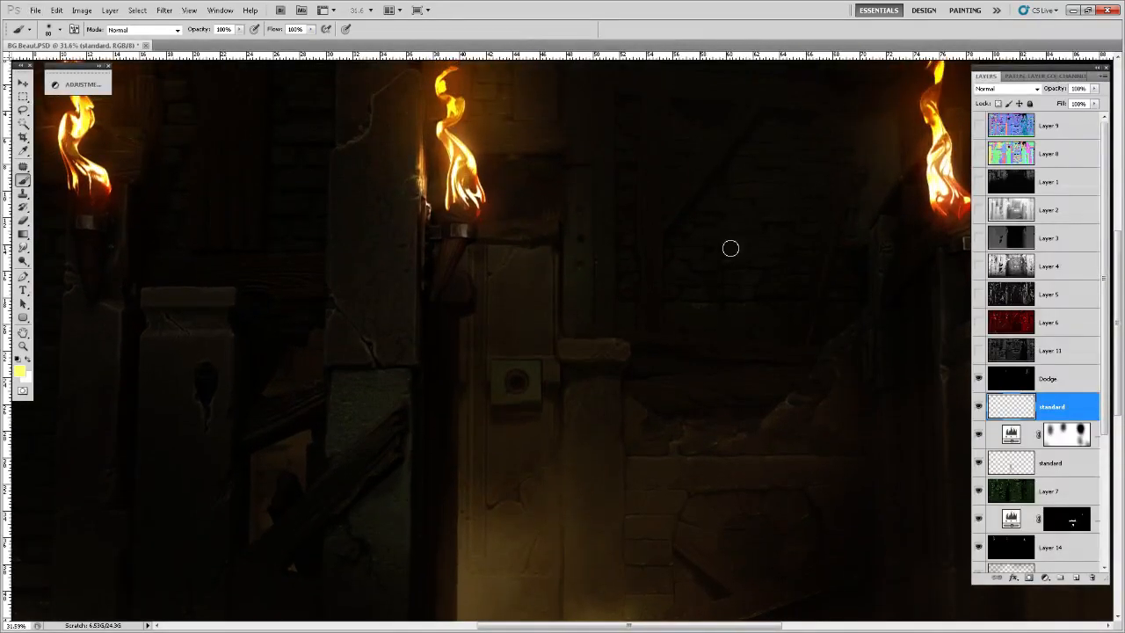
{"action": "left_click_drag", "start_coordinate": [706, 268], "coordinate": [501, 326]}
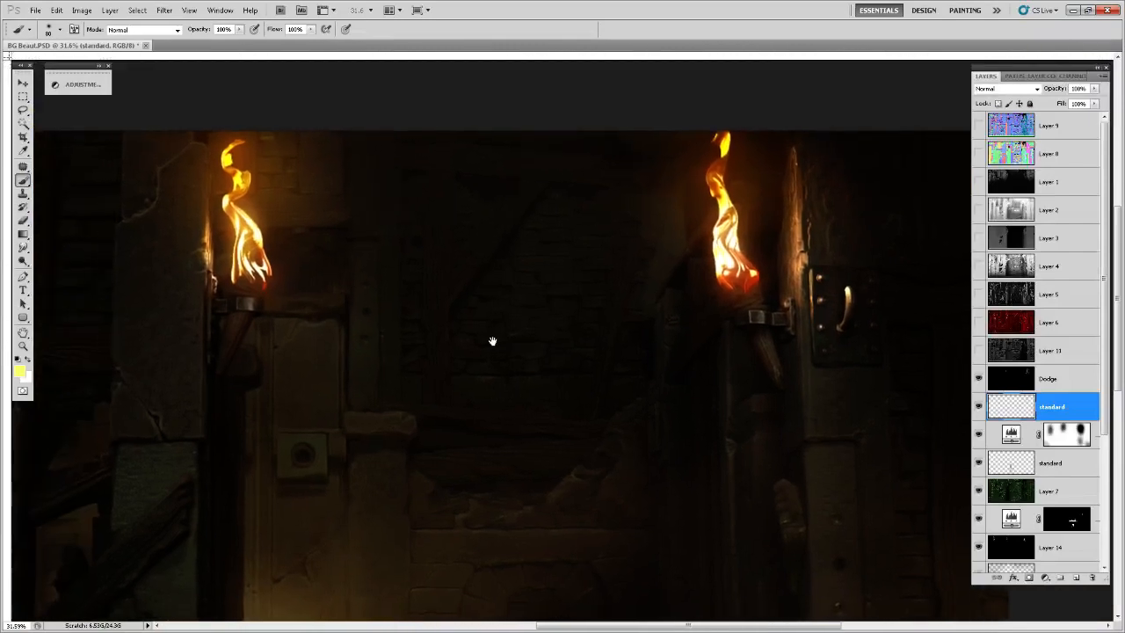
{"action": "left_click_drag", "start_coordinate": [497, 339], "coordinate": [493, 374]}
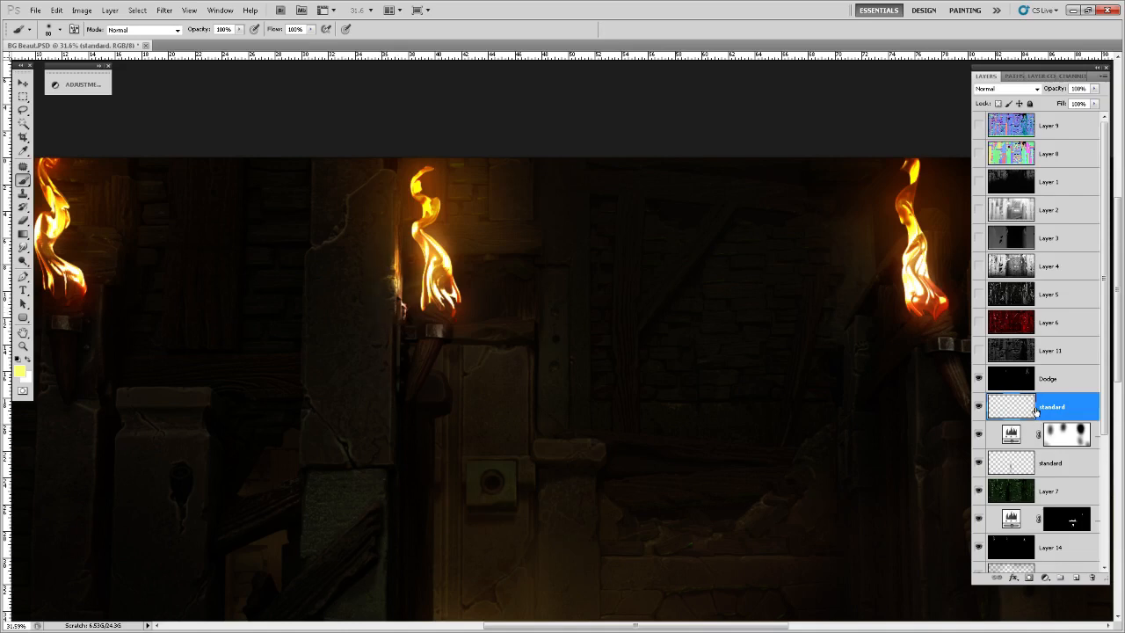
{"action": "key", "text": "alt+bracketright"}
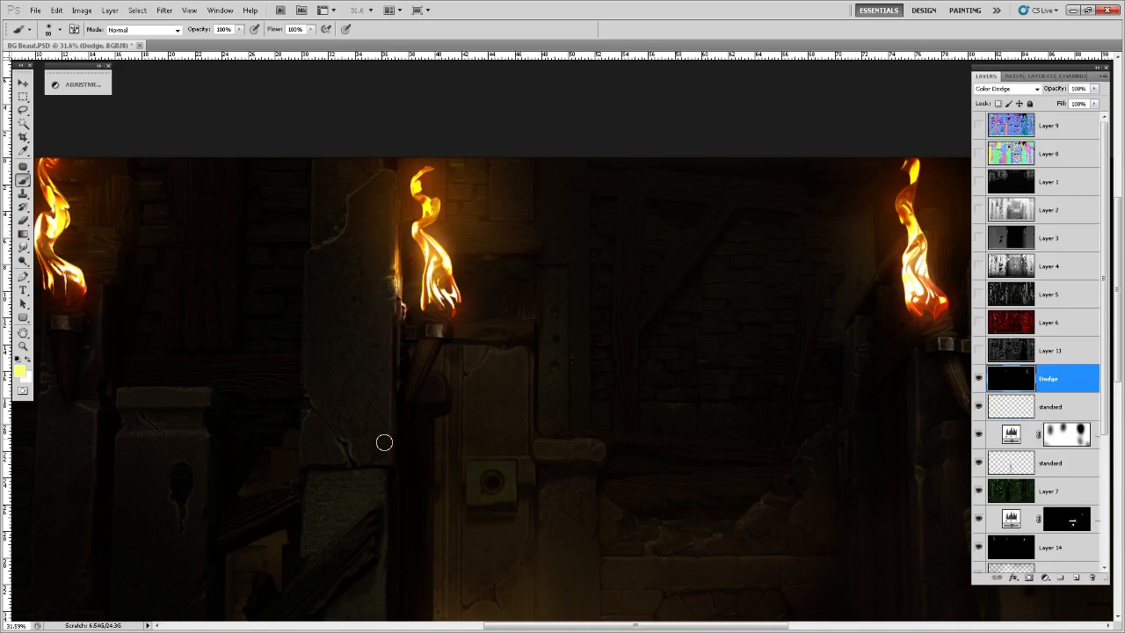
{"action": "left_click", "coordinate": [1072, 77]}
{"action": "left_click", "coordinate": [1018, 143]}
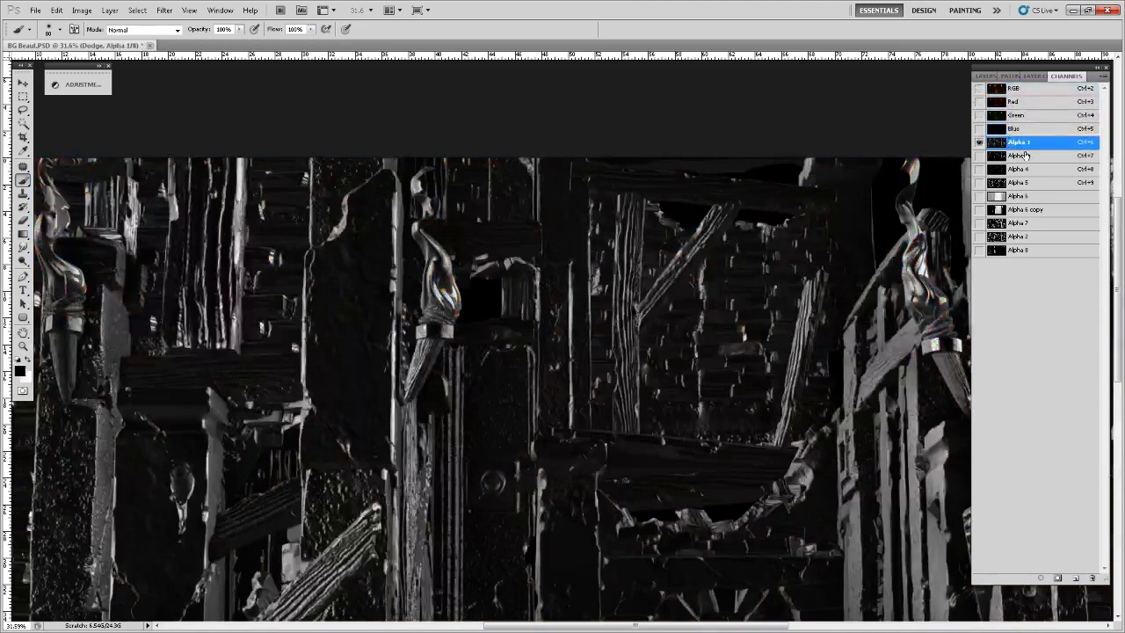
{"action": "left_click", "coordinate": [1023, 156]}
{"action": "left_click", "coordinate": [1028, 143]}
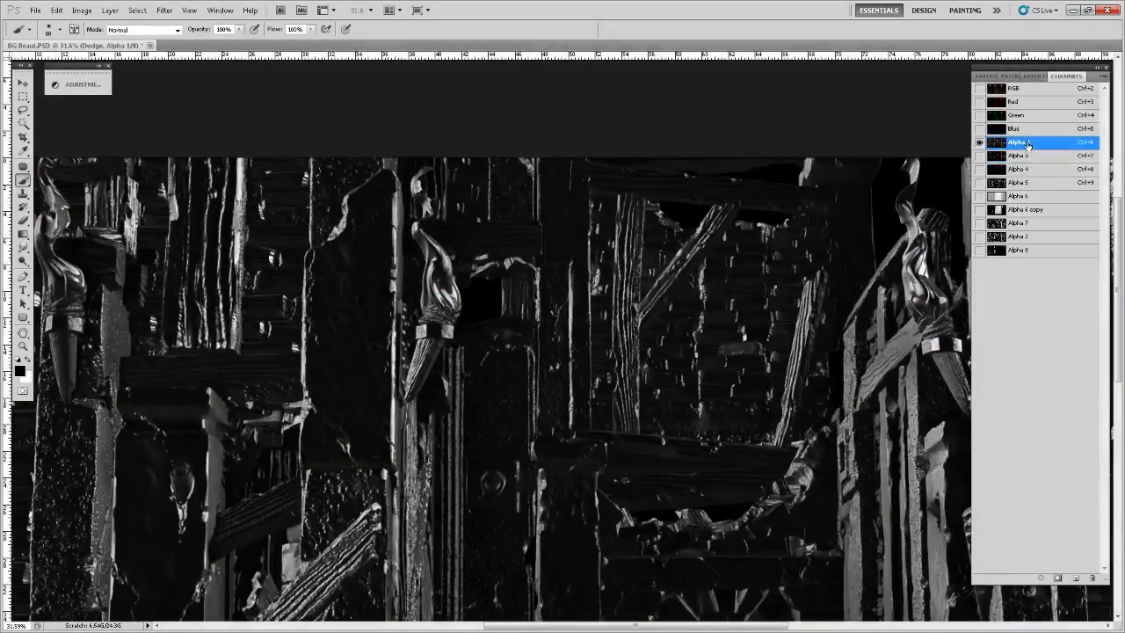
{"action": "left_click", "coordinate": [1027, 156]}
{"action": "left_click", "coordinate": [1027, 168]}
{"action": "left_click", "coordinate": [1027, 182]}
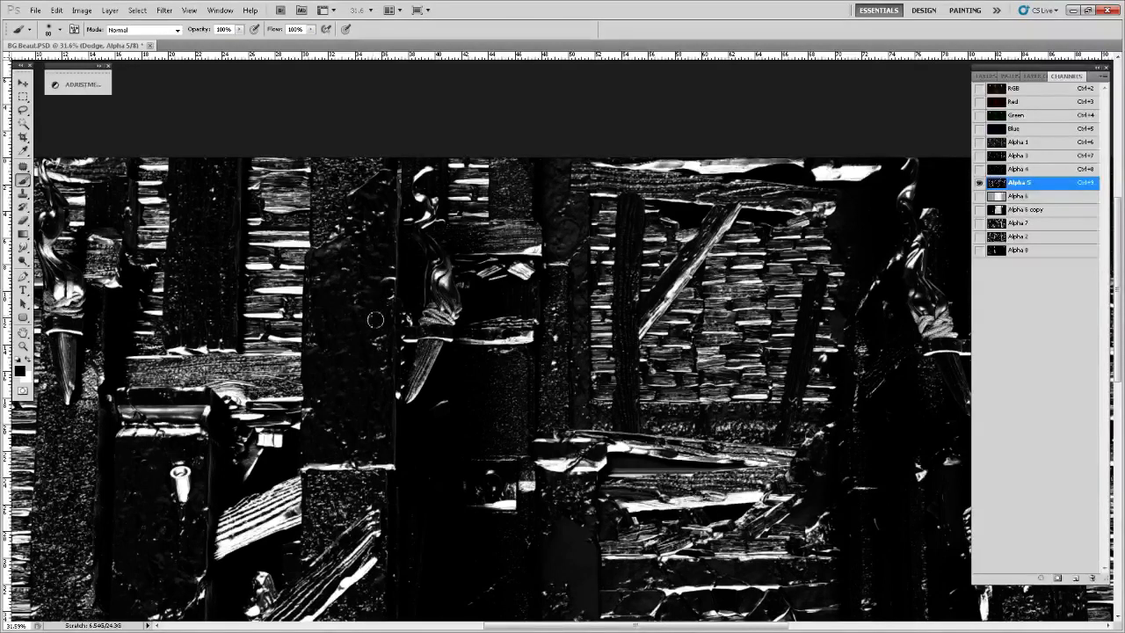
- Load Alpha 5 as a selection over the RGB composite and target the standard layer below Dodge with the selection outline hidden
{"action": "left_click", "coordinate": [996, 185], "text": "ctrl"}
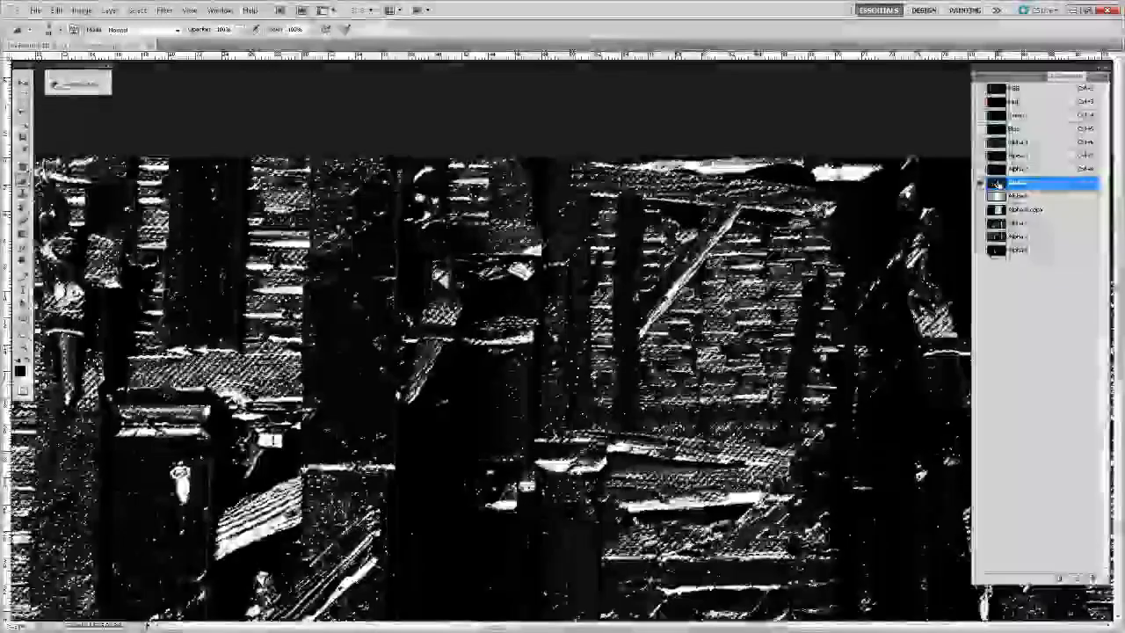
{"action": "left_click", "coordinate": [1037, 89]}
{"action": "left_click", "coordinate": [988, 77]}
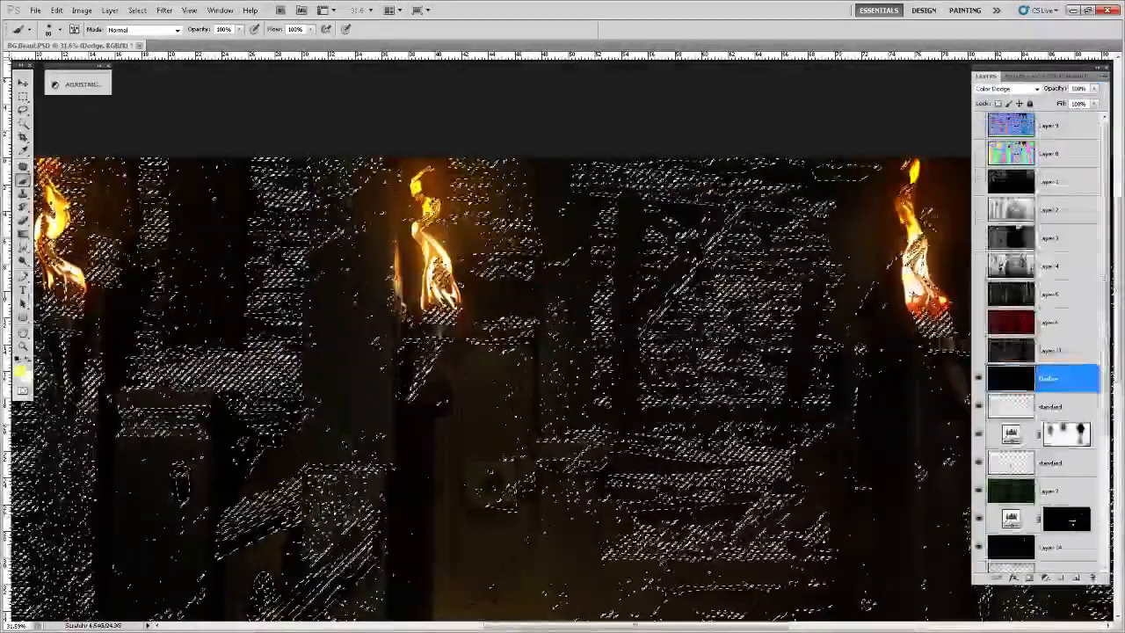
{"action": "left_click", "coordinate": [1029, 405]}
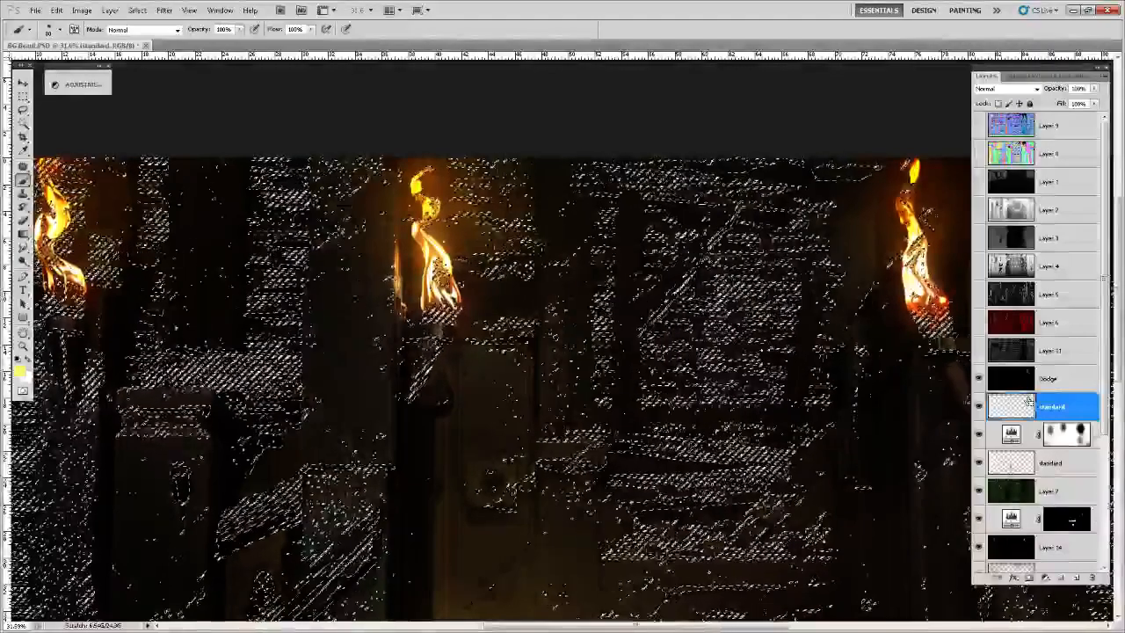
{"action": "key", "text": "ctrl+d"}
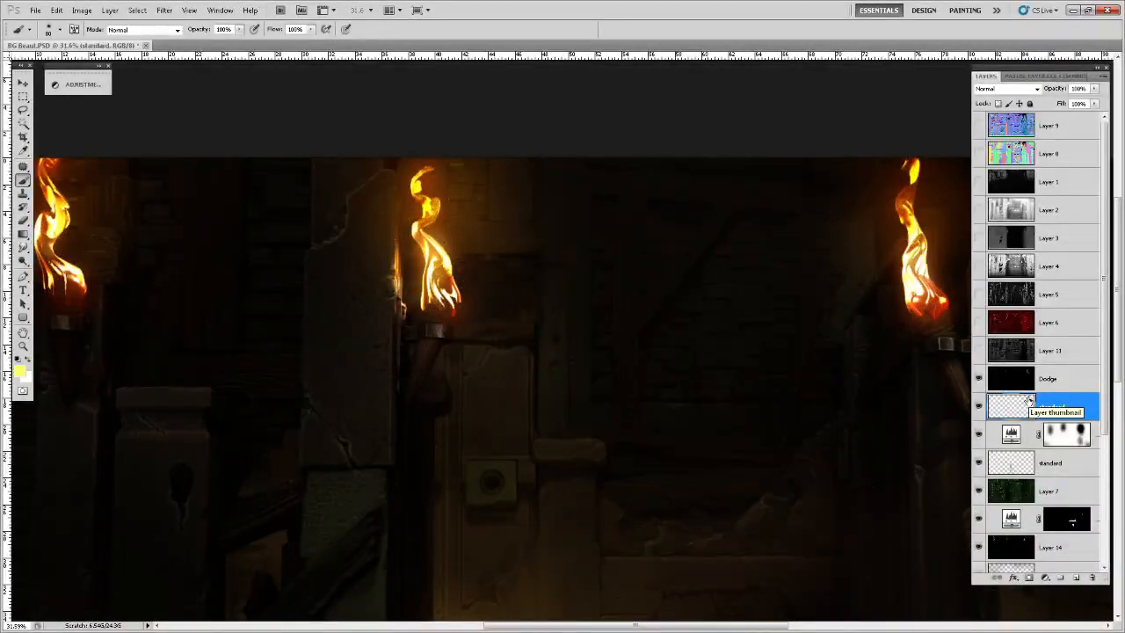
- Sample a dark orange-brown from the lit post edge beside the middle flame and enlarge the brush to 400 px
{"action": "left_click", "coordinate": [398, 273], "text": "alt"}
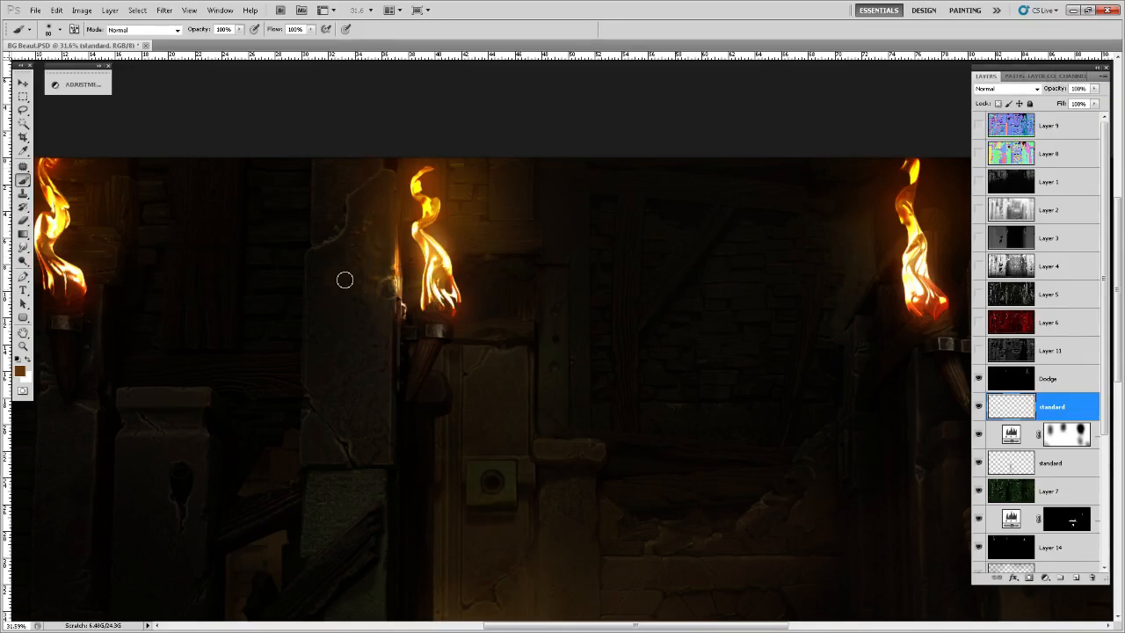
{"action": "key", "text": "bracketright"}
{"action": "key", "text": "bracketright"}
{"action": "key", "text": "bracketright"}
{"action": "scroll", "coordinate": [397, 244], "scroll_direction": "down", "scroll_amount": 5}
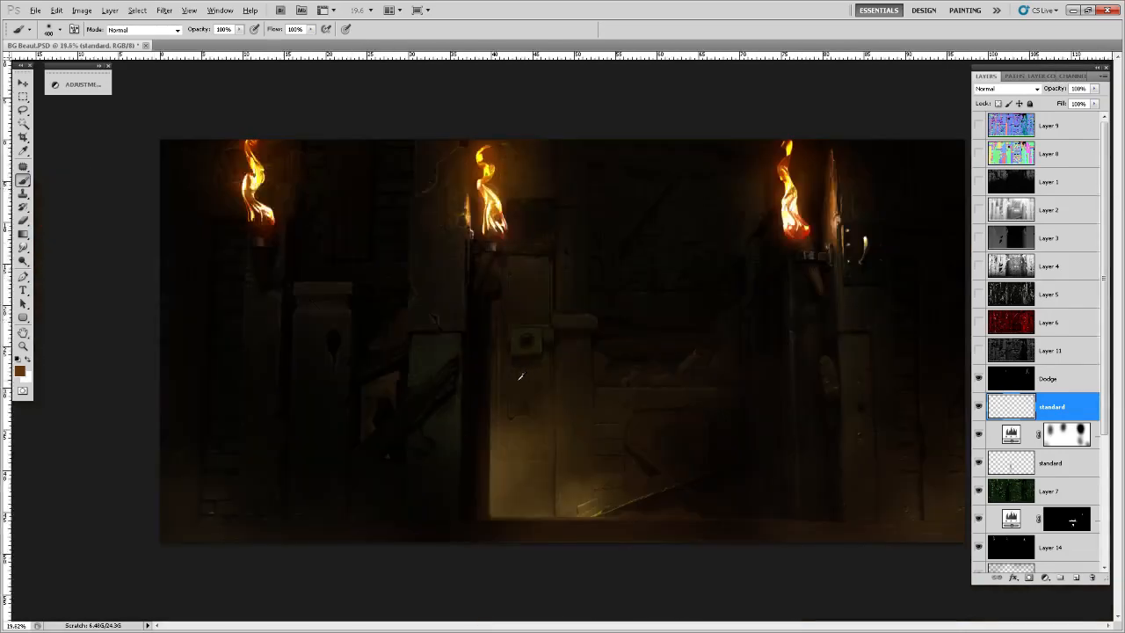
{"action": "scroll", "coordinate": [521, 208], "scroll_direction": "up", "scroll_amount": 4}
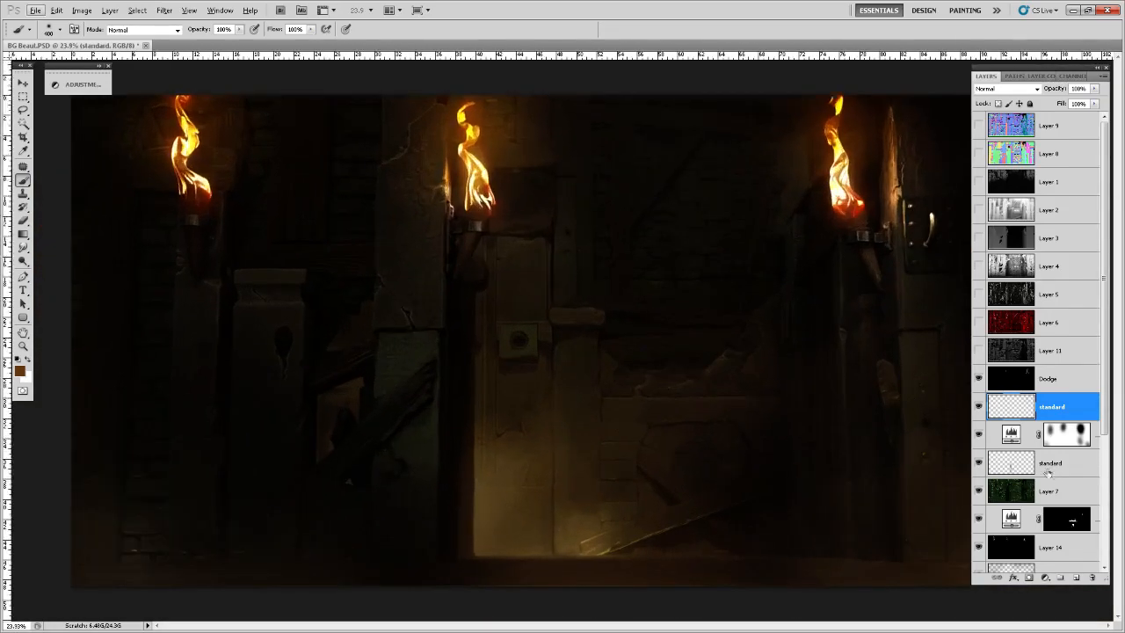
- Sample light yellow from the middle flame and brush highlights onto the stone post beside it on the Dodge layer
{"action": "key", "text": "alt+bracketright"}
{"action": "scroll", "coordinate": [396, 150], "scroll_direction": "up", "scroll_amount": 3}
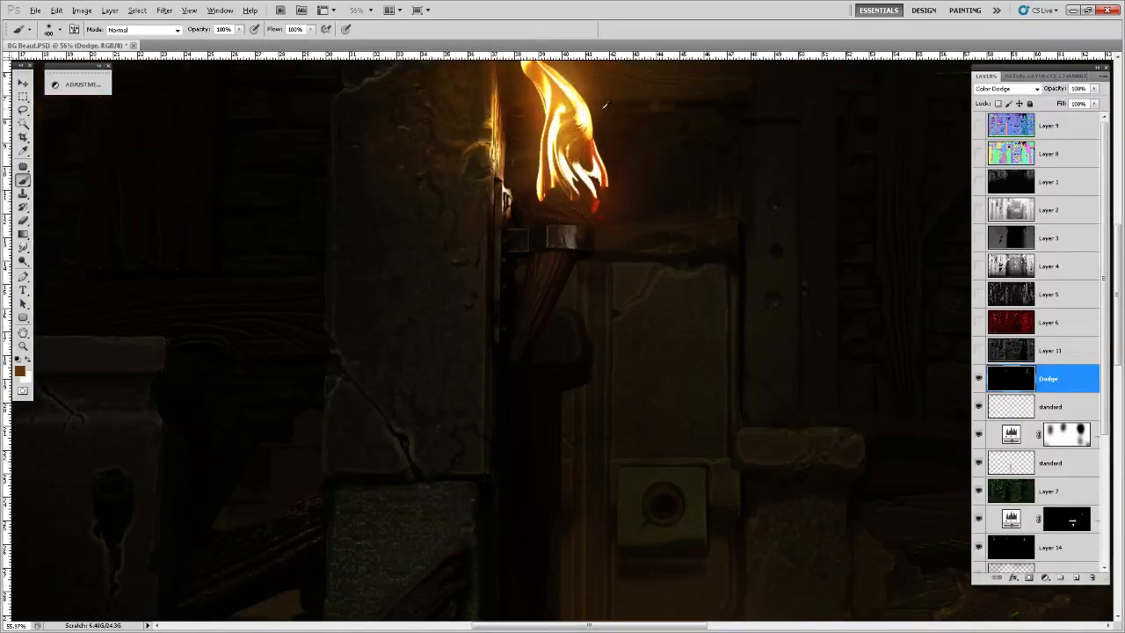
{"action": "left_click", "coordinate": [563, 110], "text": "alt"}
{"action": "mouse_move", "coordinate": [431, 82]}
{"action": "left_mouse_down"}
{"action": "mouse_move", "coordinate": [479, 146]}
{"action": "mouse_move", "coordinate": [401, 115]}
{"action": "mouse_move", "coordinate": [432, 171]}
{"action": "mouse_move", "coordinate": [418, 251]}
{"action": "left_mouse_up"}
{"action": "key", "text": "space"}
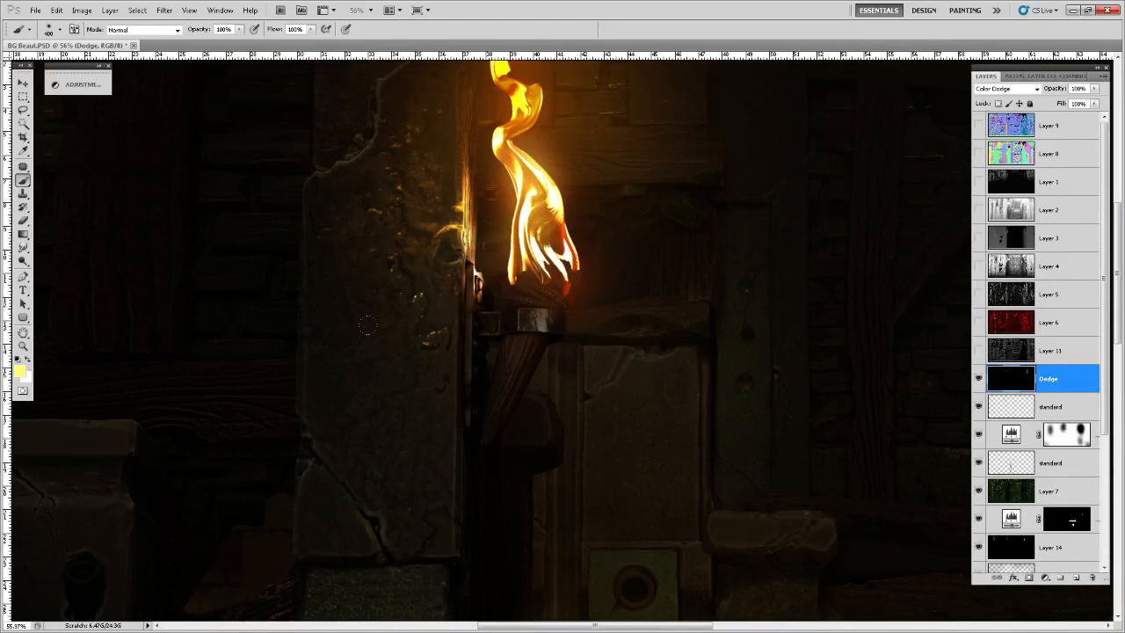
{"action": "scroll", "coordinate": [470, 243], "scroll_direction": "down", "scroll_amount": 5}
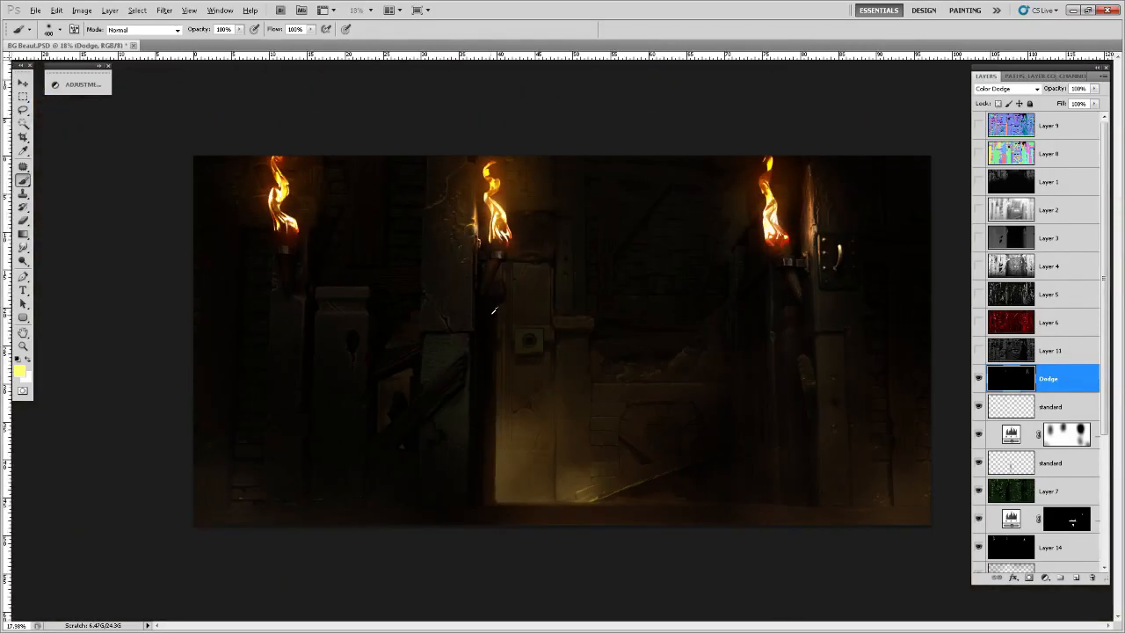
{"action": "scroll", "coordinate": [471, 235], "scroll_direction": "up", "scroll_amount": 4}
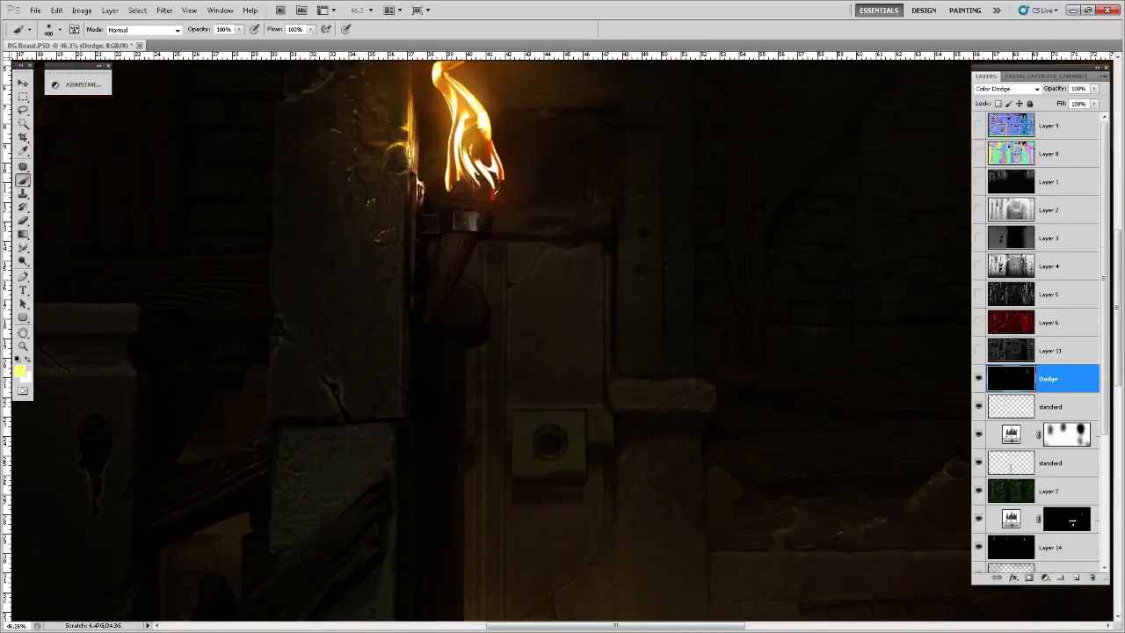
- Undo the last Dodge change and brush a deep orange glow onto the wall around the left torch at 30% opacity
{"action": "key", "text": "x"}
{"action": "scroll", "coordinate": [361, 224], "scroll_direction": "down", "scroll_amount": 1}
{"action": "scroll", "coordinate": [446, 262], "scroll_direction": "down", "scroll_amount": 3}
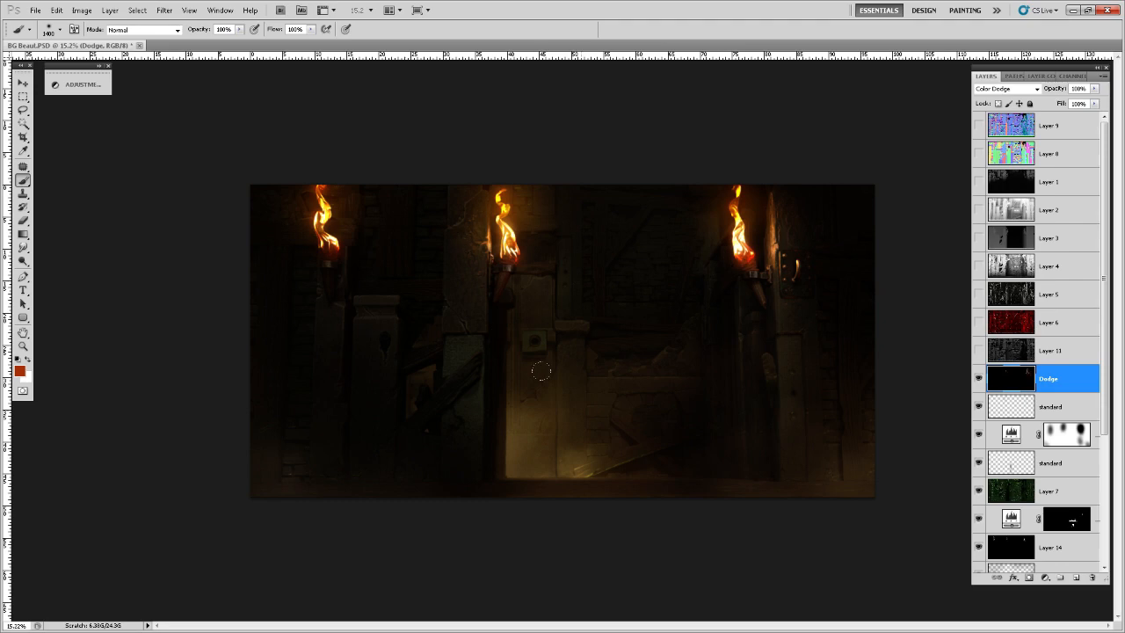
{"action": "scroll", "coordinate": [518, 234], "scroll_direction": "up", "scroll_amount": 7}
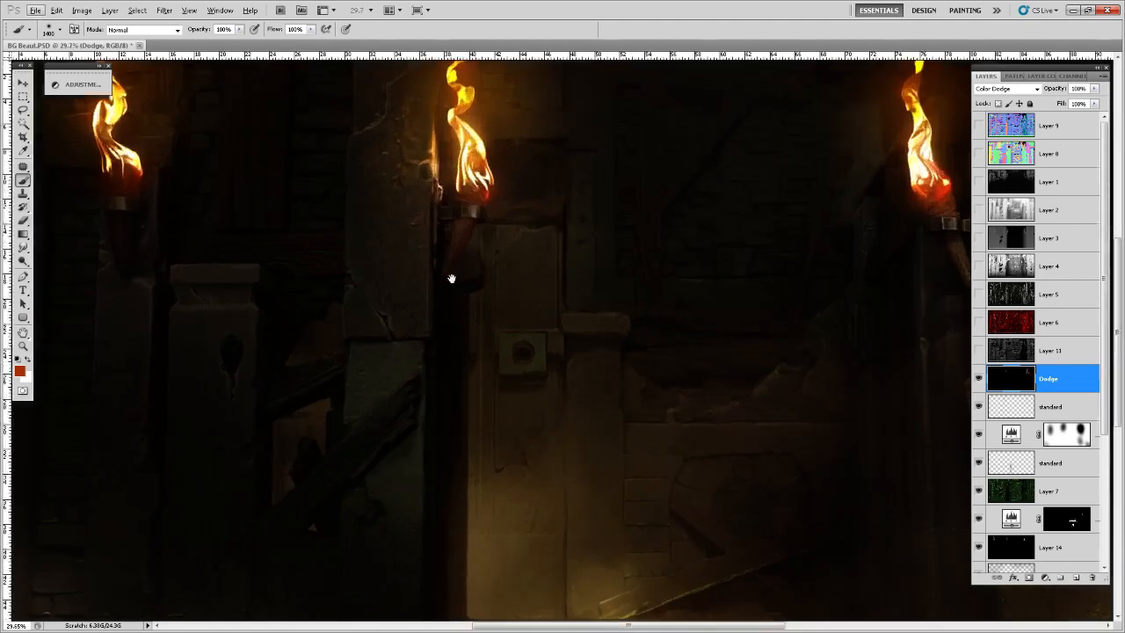
{"action": "left_click_drag", "start_coordinate": [452, 279], "coordinate": [450, 346]}
{"action": "left_click_drag", "start_coordinate": [417, 397], "coordinate": [535, 407]}
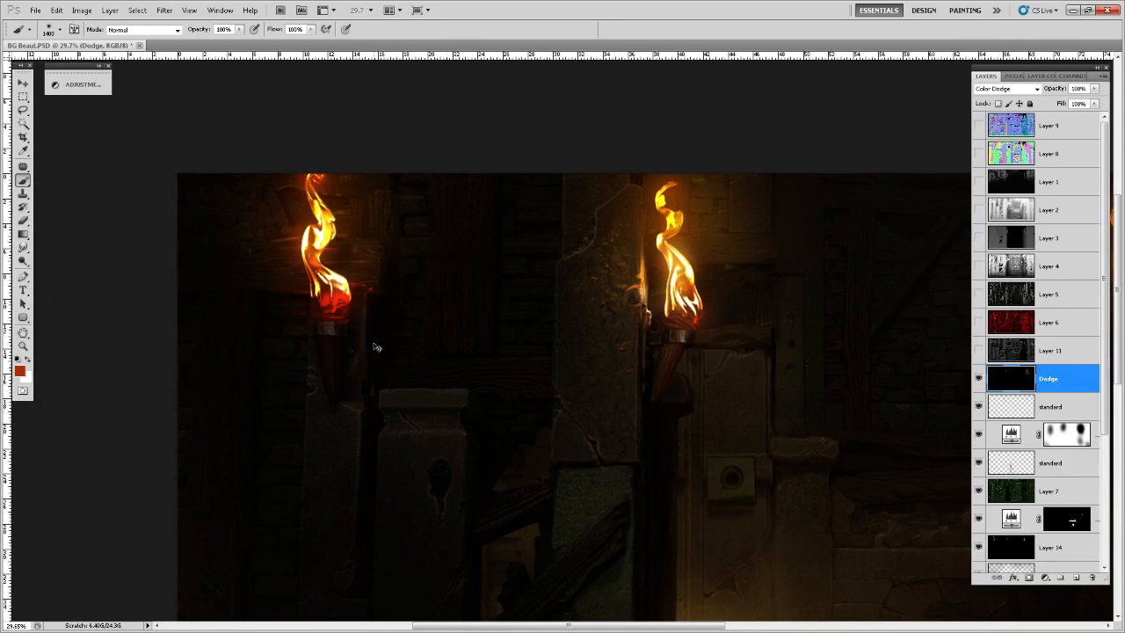
{"action": "key", "text": "ctrl+alt+z"}
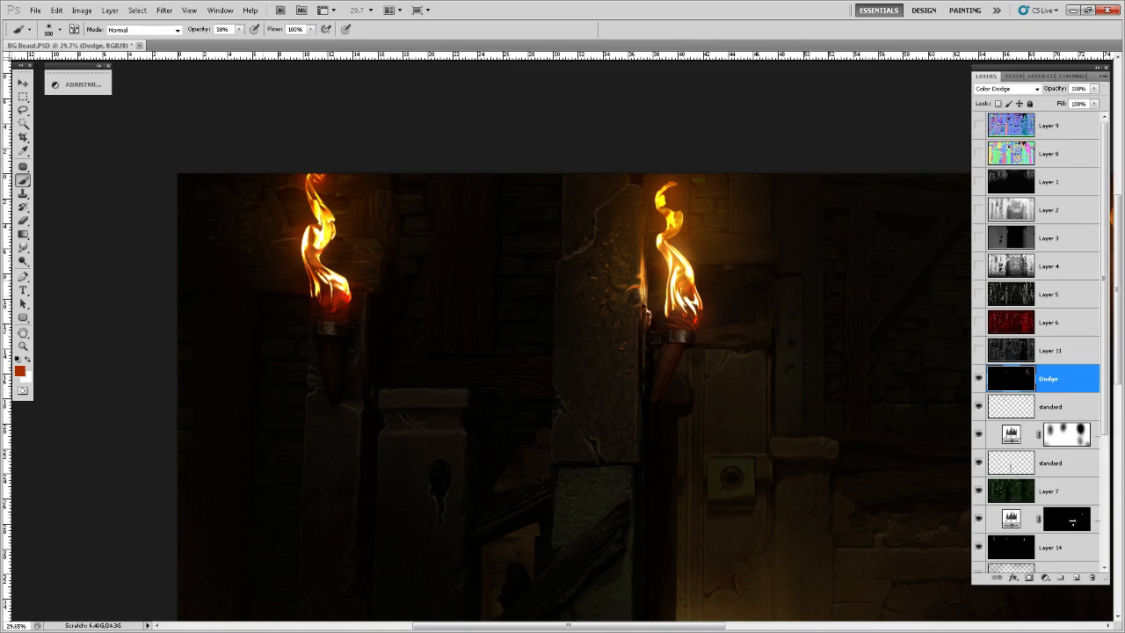
{"action": "scroll", "coordinate": [445, 349], "scroll_direction": "up", "scroll_amount": 1}
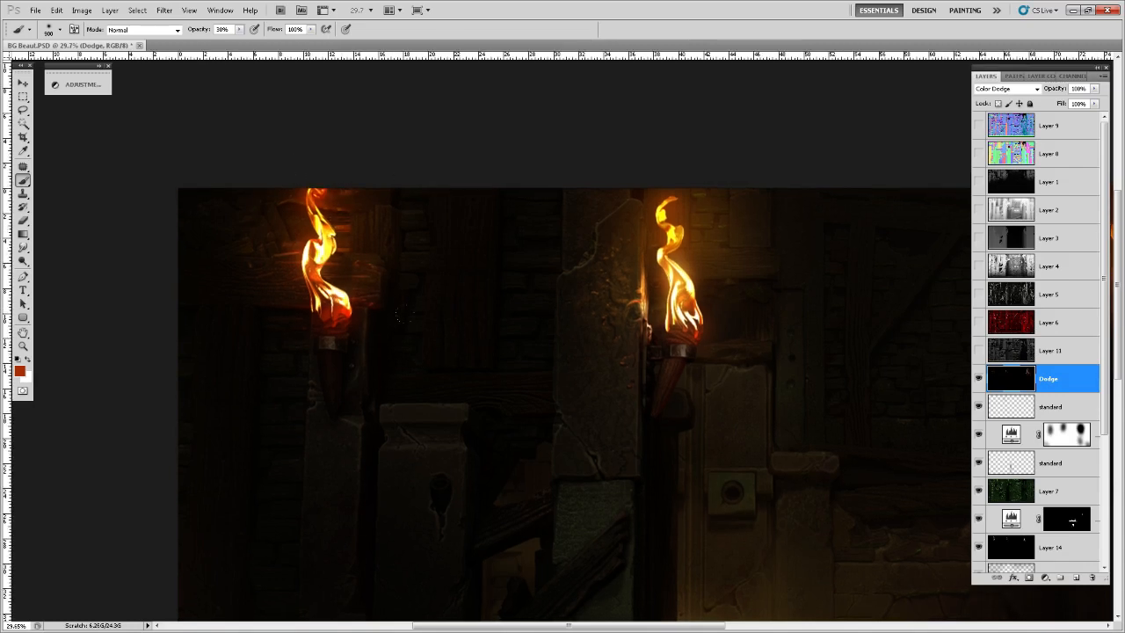
{"action": "left_click_drag", "start_coordinate": [457, 369], "coordinate": [452, 367]}
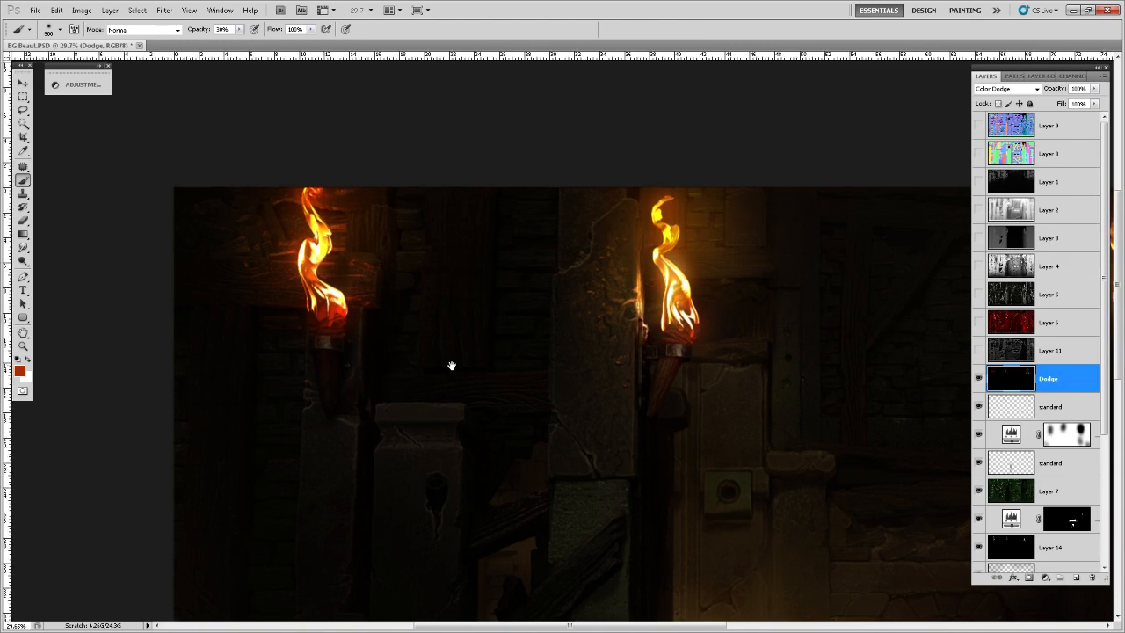
- Try white highlights sampled from the middle flame around the left torch on the Dodge layer, and undo the strokes
{"action": "left_click", "coordinate": [686, 280], "text": "alt"}
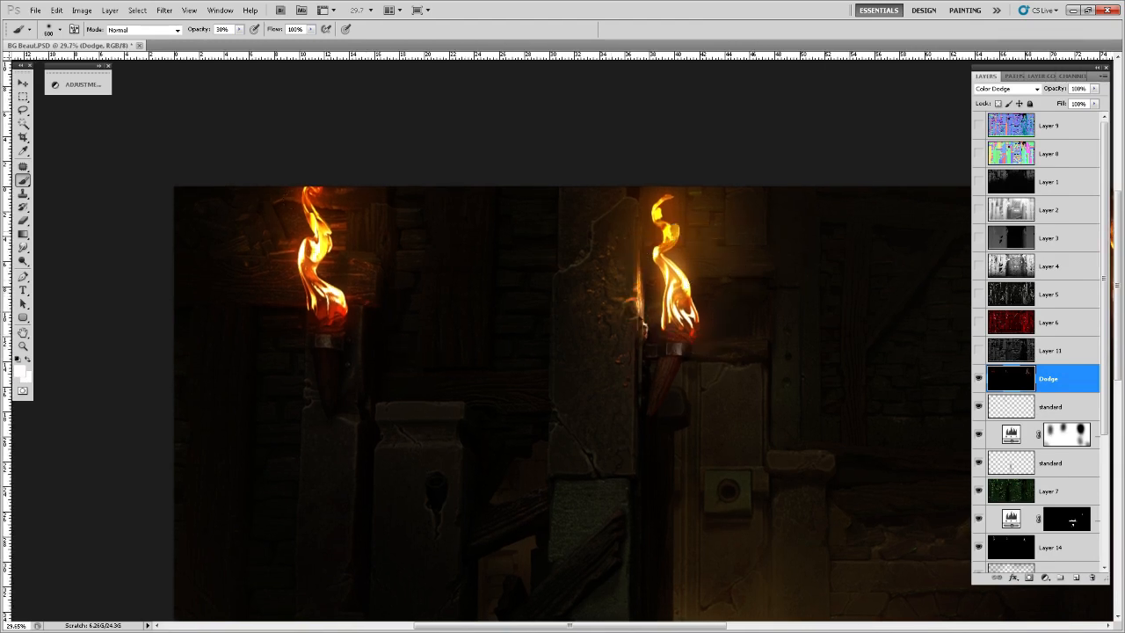
{"action": "left_click_drag", "start_coordinate": [337, 227], "coordinate": [338, 248]}
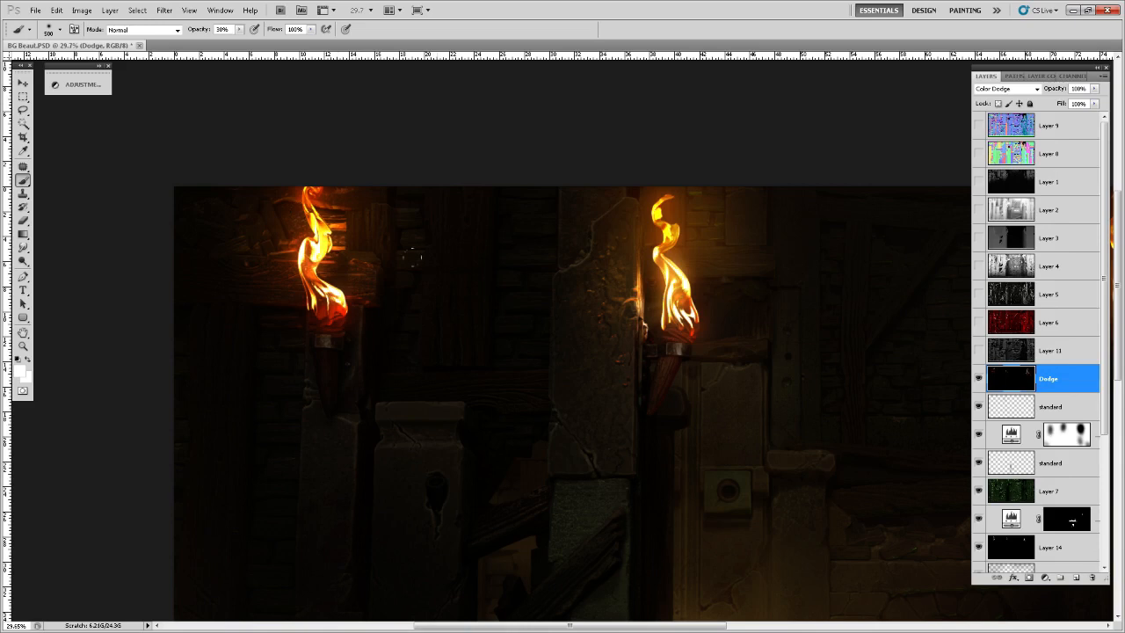
{"action": "left_click_drag", "start_coordinate": [306, 182], "coordinate": [356, 250]}
{"action": "key", "text": "ctrl+alt+z"}
{"action": "key", "text": "ctrl+alt+z"}
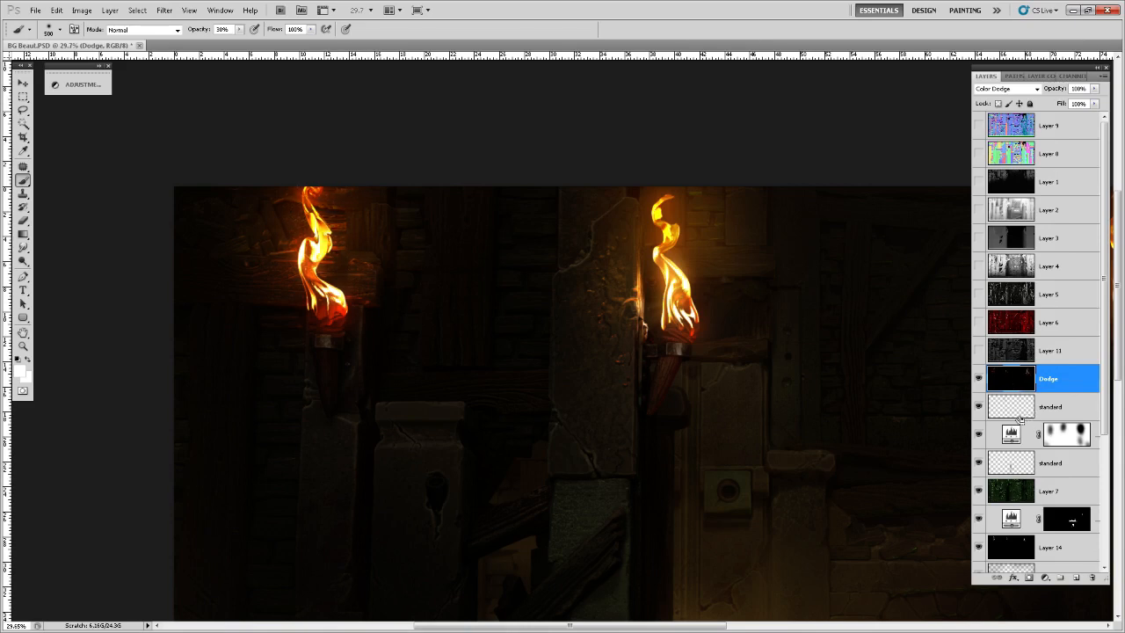
- Paint yellow highlights sampled from the left flame on the wall around it on the standard layer below Dodge, and sample orange tones
{"action": "left_click", "coordinate": [1011, 415]}
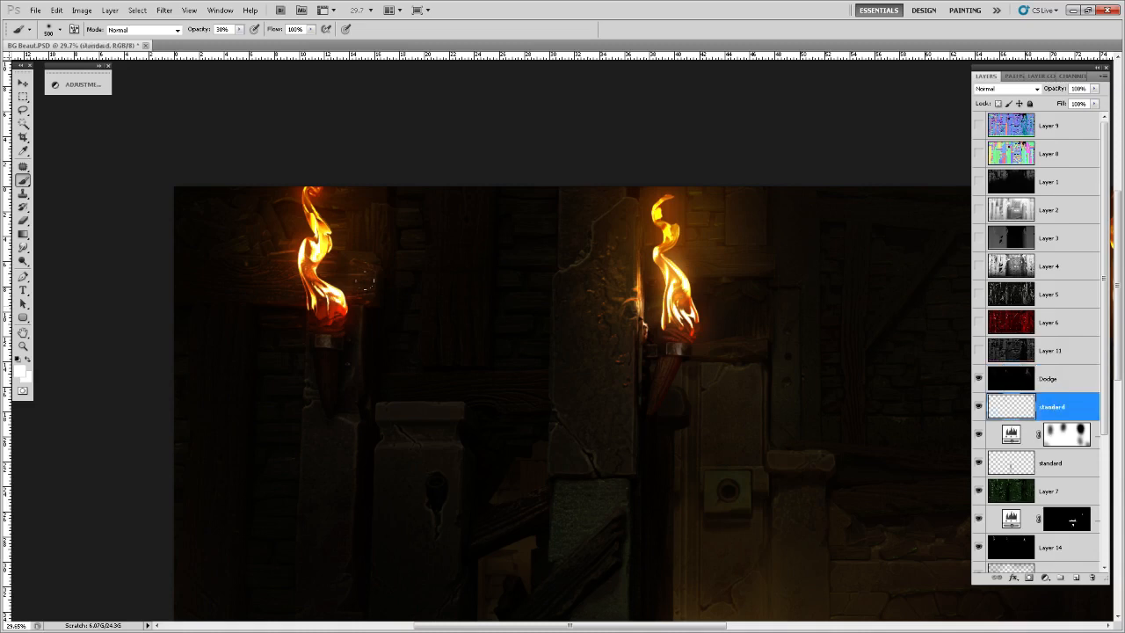
{"action": "left_click", "coordinate": [324, 251], "text": "alt"}
{"action": "left_click", "coordinate": [325, 256]}
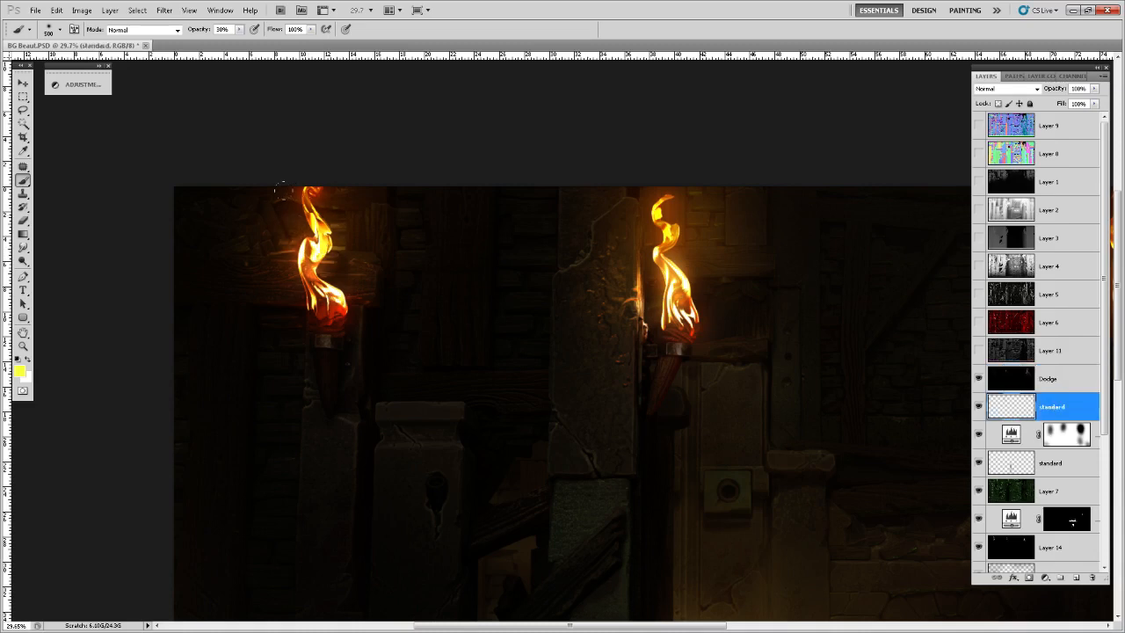
{"action": "left_click", "coordinate": [316, 248], "text": "alt"}
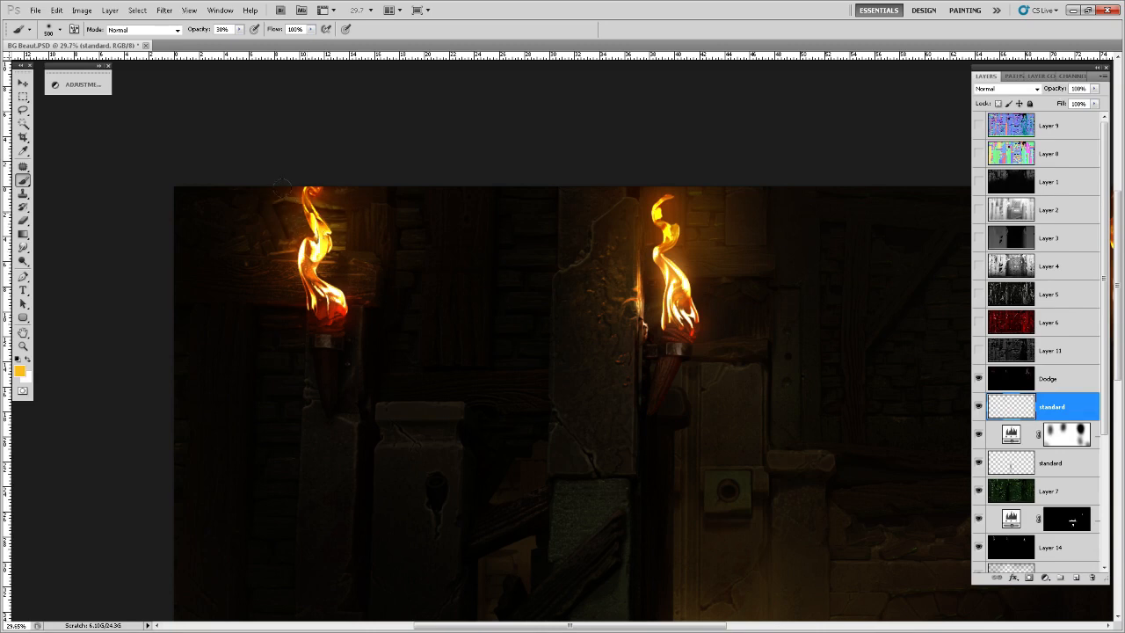
{"action": "left_click", "coordinate": [314, 215], "text": "alt"}
- Sample yellow-orange from the left flame and brush highlights around it on the Dodge layer
{"action": "left_click", "coordinate": [1011, 377]}
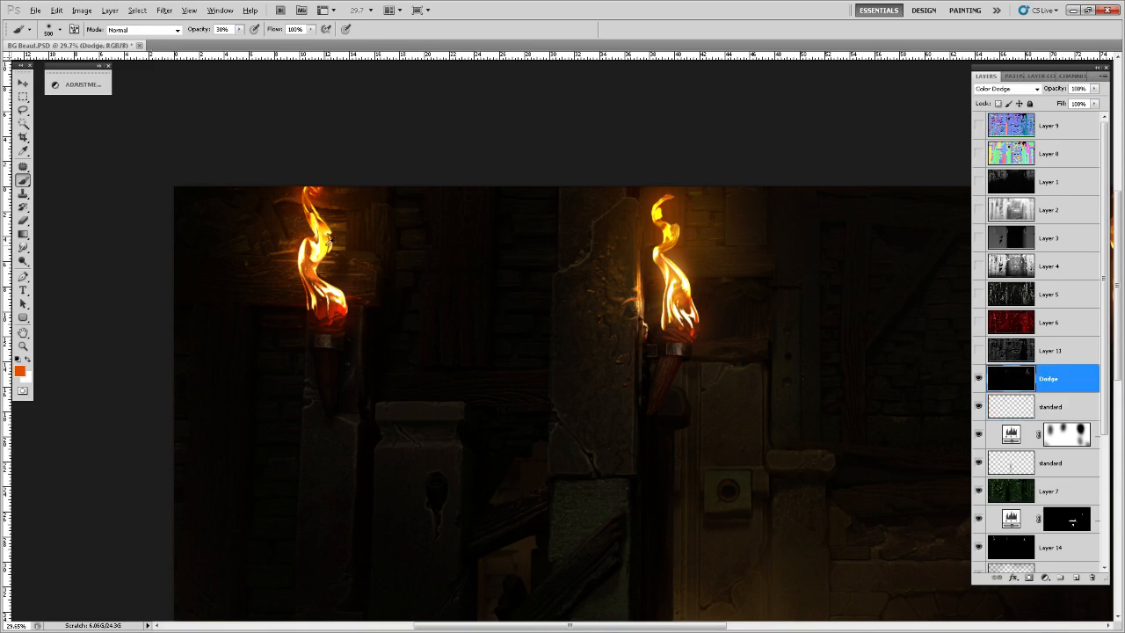
{"action": "left_click", "coordinate": [331, 234], "text": "alt"}
{"action": "left_click_drag", "start_coordinate": [303, 197], "coordinate": [318, 226]}
{"action": "left_click", "coordinate": [308, 264]}
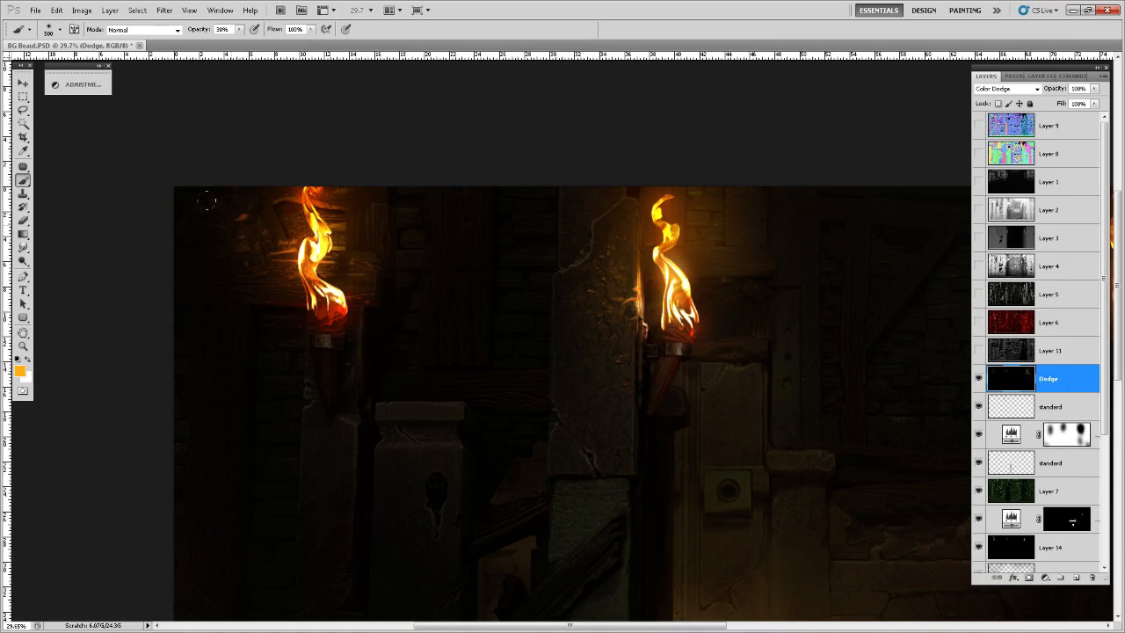
- Group the Dodge and standard layers and toggle the group's visibility to compare the whole image with and without the highlights
{"action": "key", "text": "ctrl+minus"}
{"action": "key", "text": "ctrl+minus"}
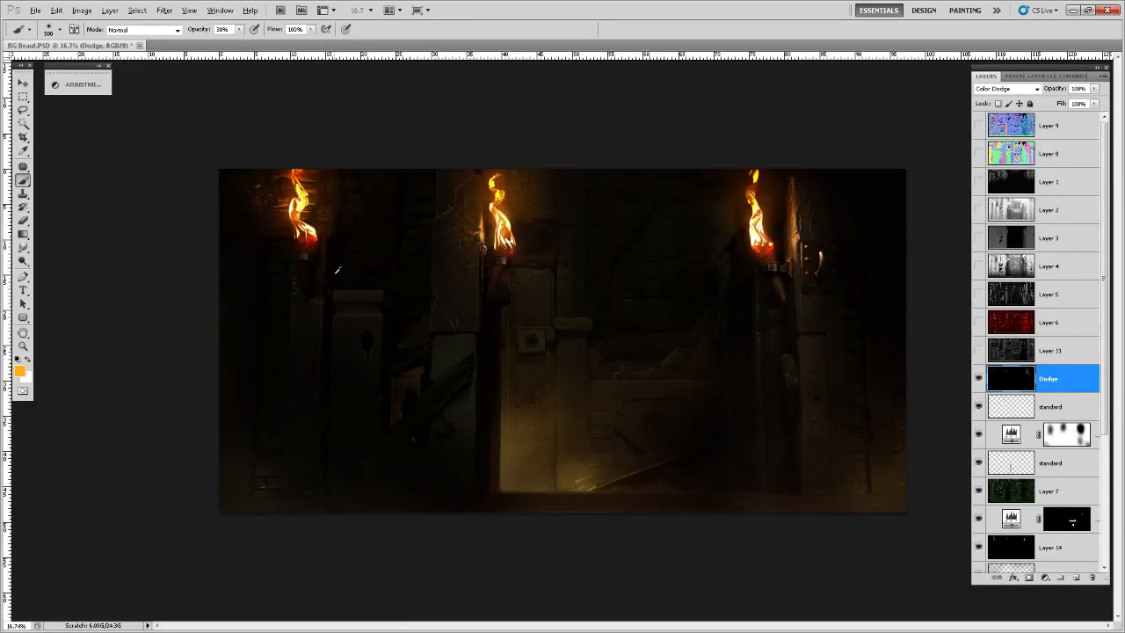
{"action": "scroll", "coordinate": [564, 374], "scroll_direction": "down", "scroll_amount": 3}
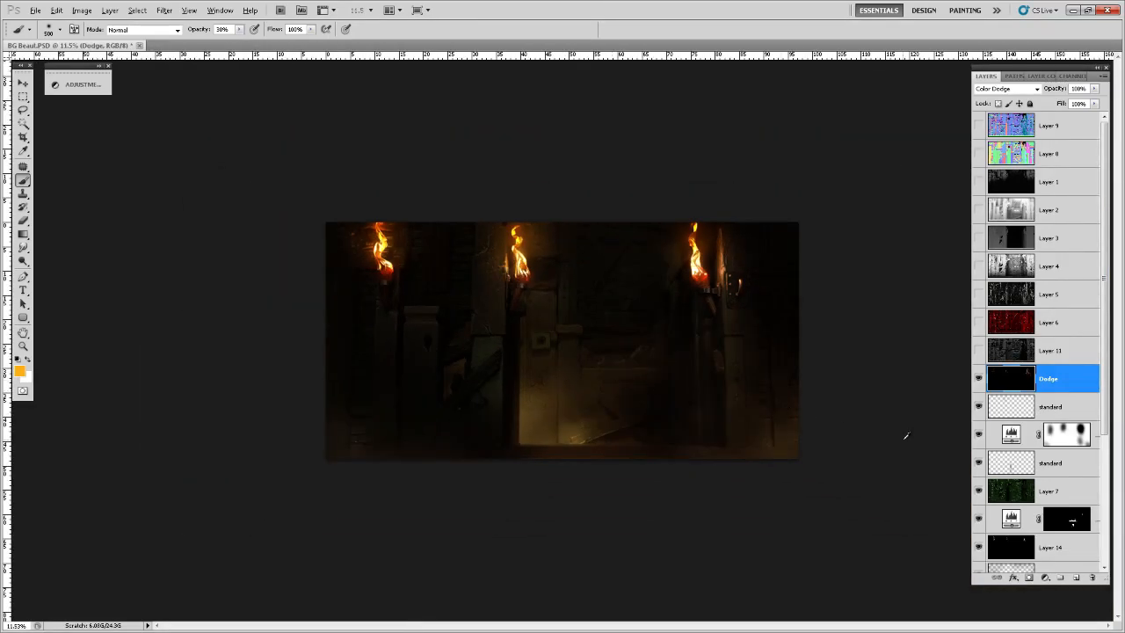
{"action": "left_click", "coordinate": [1078, 408], "text": "shift"}
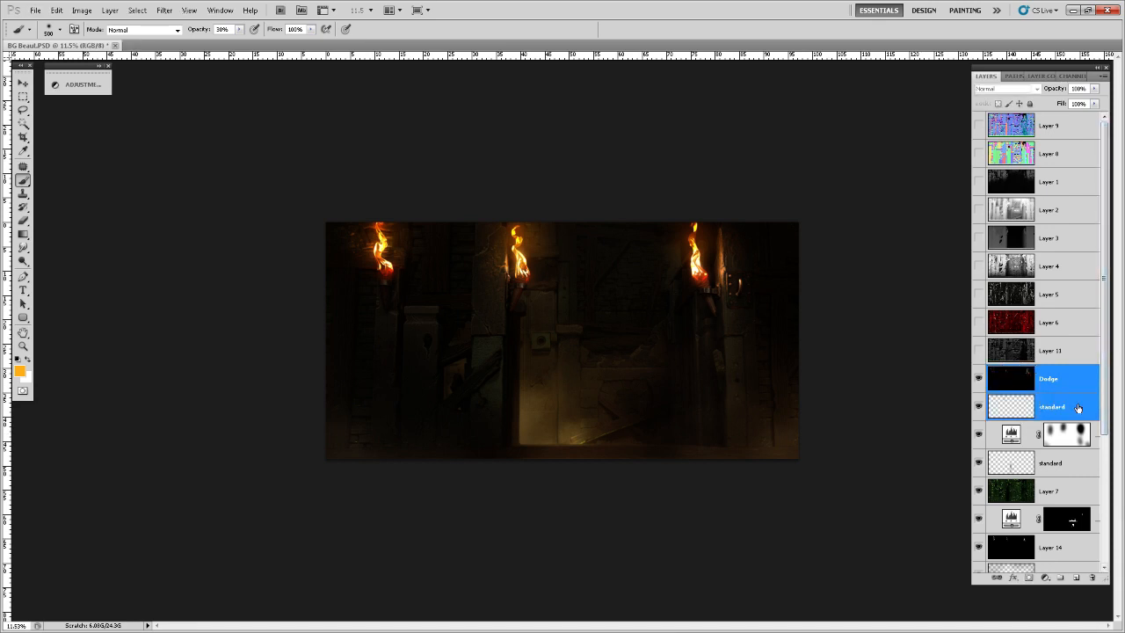
{"action": "key", "text": "ctrl+g"}
{"action": "left_click", "coordinate": [979, 371]}
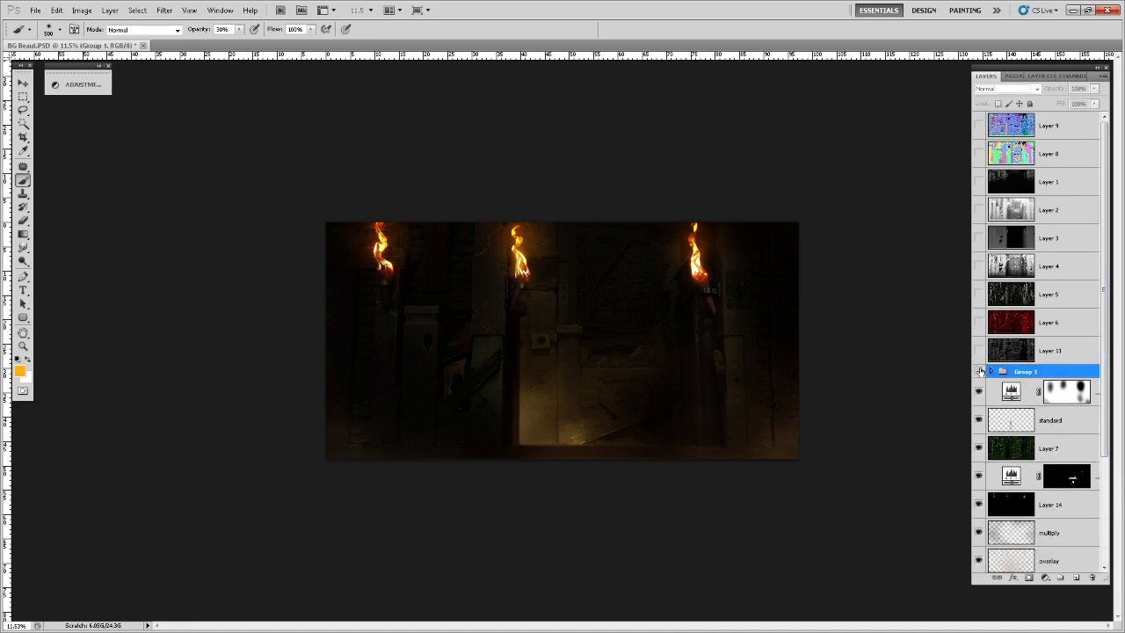
{"action": "left_click", "coordinate": [979, 371]}
{"action": "left_click", "coordinate": [979, 371]}
{"action": "left_click", "coordinate": [980, 371]}
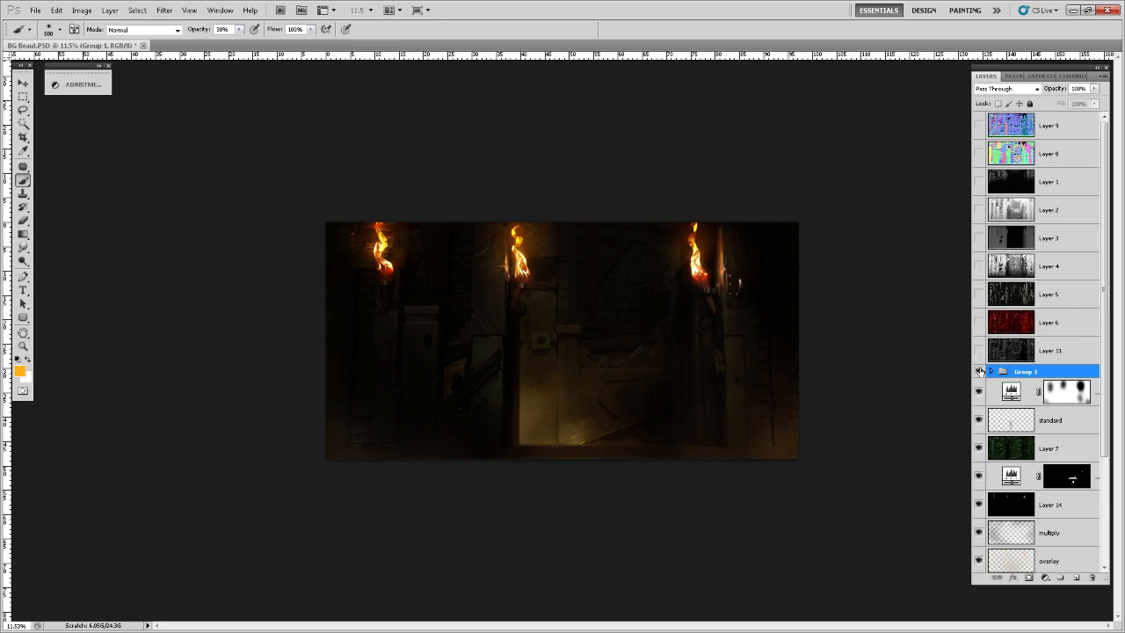
{"action": "left_click", "coordinate": [979, 371]}
{"action": "left_click", "coordinate": [980, 371]}
{"action": "left_click", "coordinate": [980, 371]}
{"action": "left_click", "coordinate": [980, 371]}
- Ungroup the Dodge and standard layers
{"action": "left_click", "coordinate": [992, 372]}
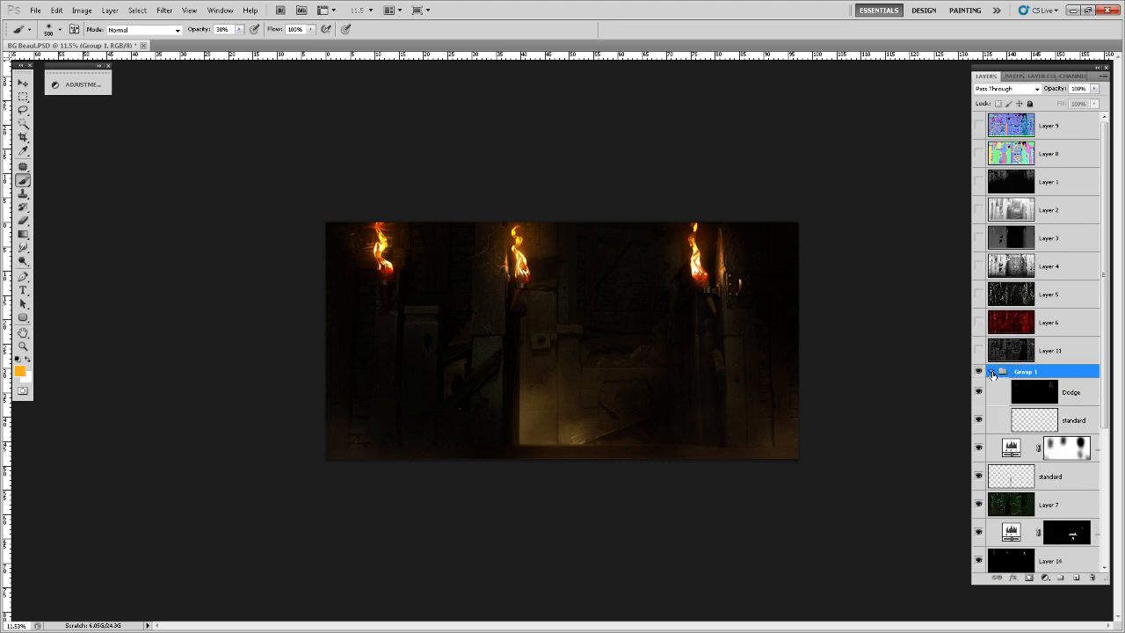
{"action": "left_click", "coordinate": [1049, 397]}
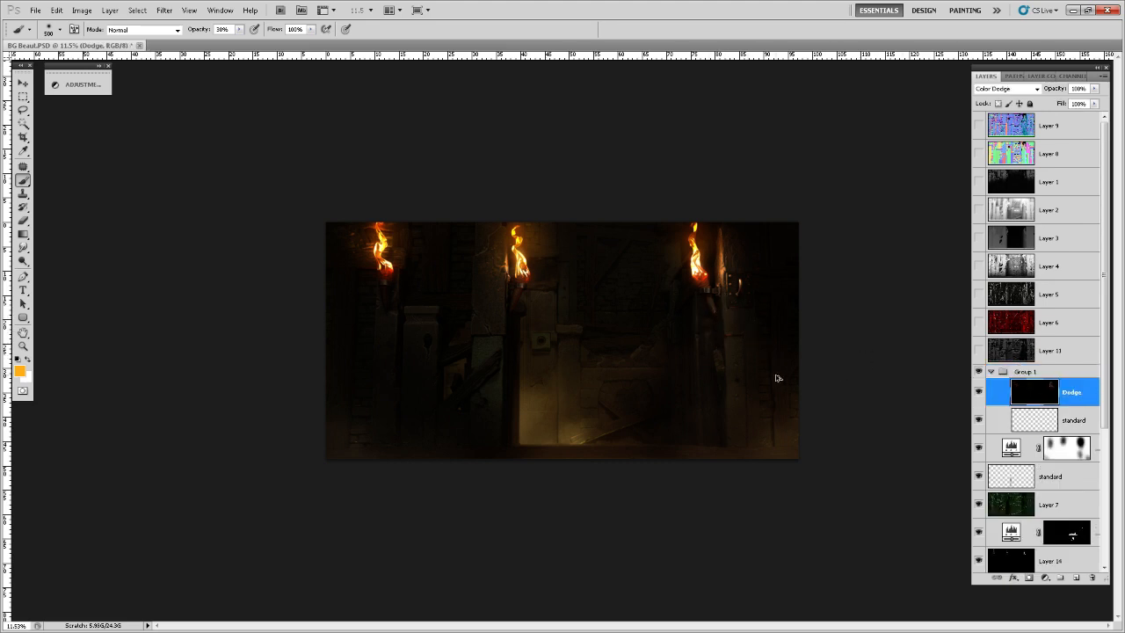
{"action": "key", "text": "ctrl+shift+g"}
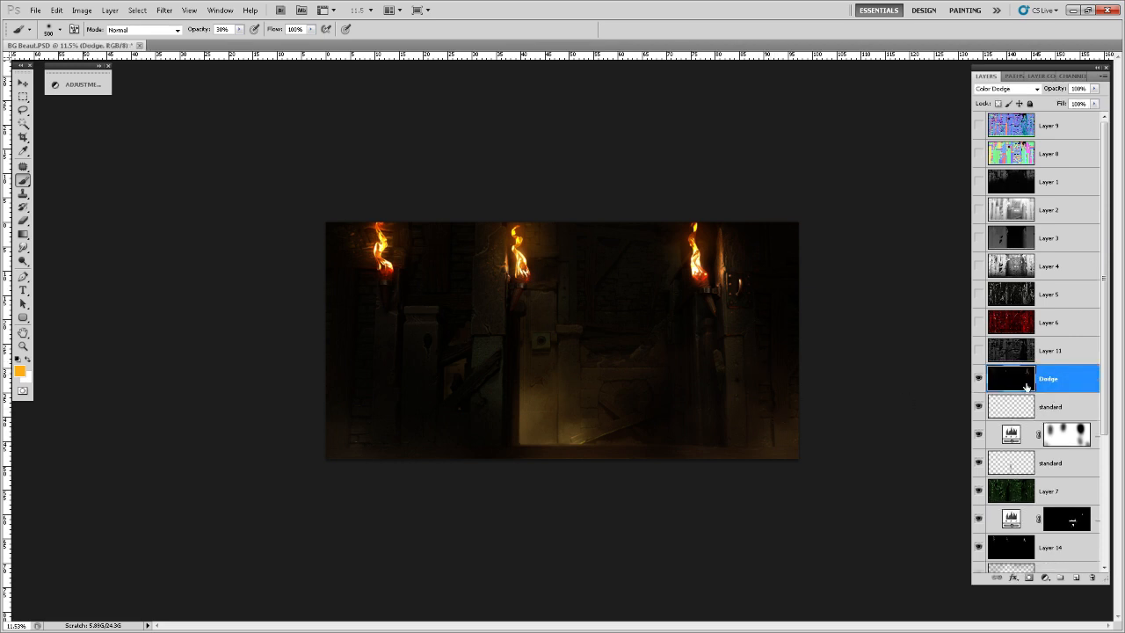
- Target the standard layer below Dodge, sample brown from the lit doorway wall, and enlarge the brush to 1500 px
{"action": "left_click", "coordinate": [1005, 411]}
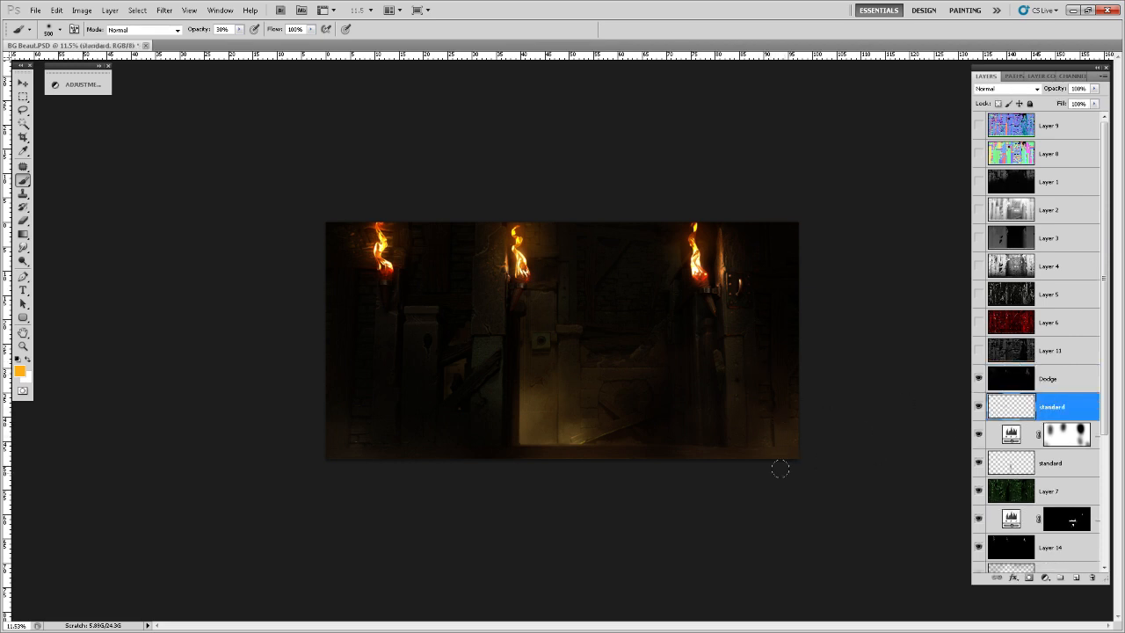
{"action": "left_click", "coordinate": [529, 427], "text": "alt"}
{"action": "key", "text": "bracketright"}
{"action": "key", "text": "bracketright"}
{"action": "key", "text": "bracketright"}
{"action": "key", "text": "bracketright"}
{"action": "key", "text": "bracketright"}
{"action": "key", "text": "bracketright"}
{"action": "key", "text": "bracketright"}
{"action": "key", "text": "bracketright"}
{"action": "key", "text": "bracketright"}
{"action": "key", "text": "bracketright"}
{"action": "key", "text": "bracketright"}
{"action": "scroll", "coordinate": [545, 355], "scroll_direction": "up", "scroll_amount": 1}
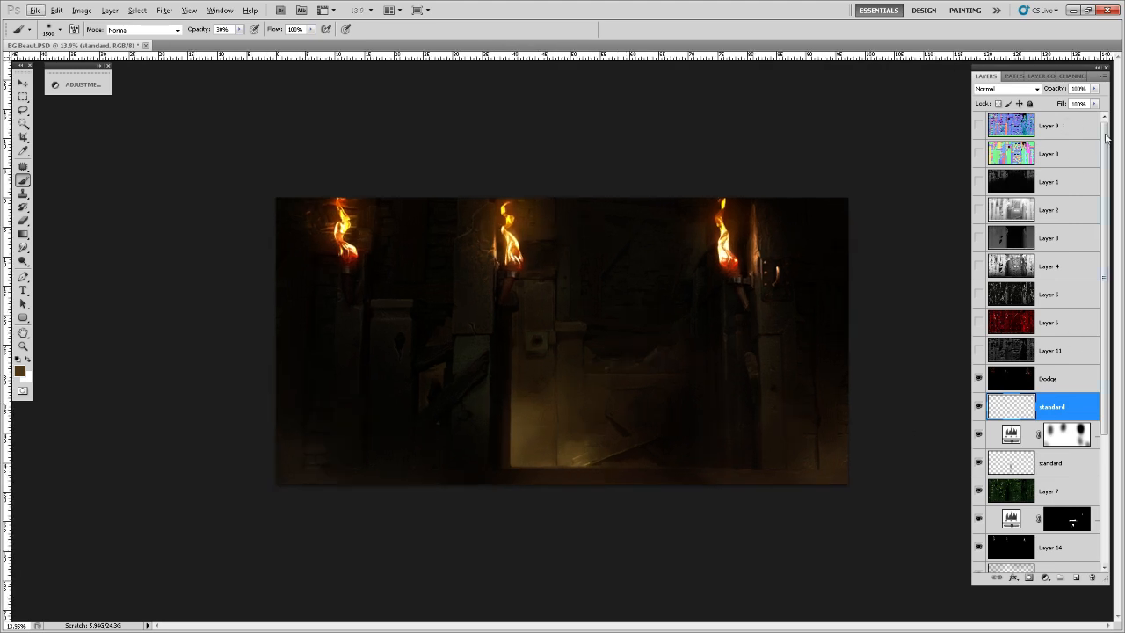
- Review the alpha channels, load Alpha 5 as a selection, and hide its edges on the standard layer in the RGB composite
{"action": "left_click", "coordinate": [1066, 76]}
{"action": "left_click", "coordinate": [1026, 251]}
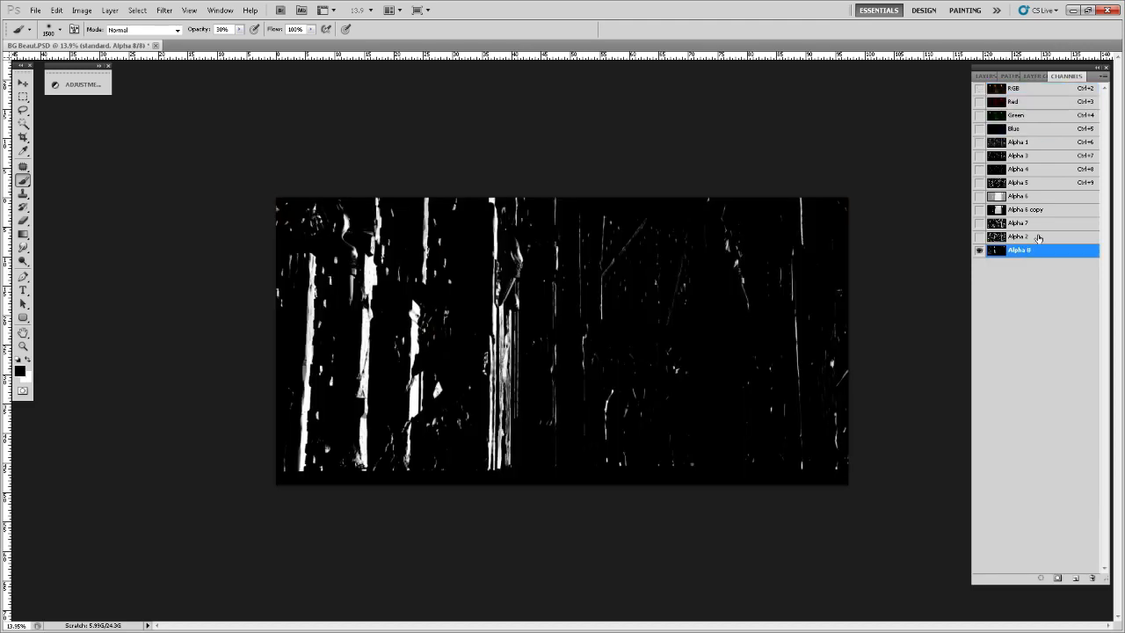
{"action": "left_click", "coordinate": [1038, 238]}
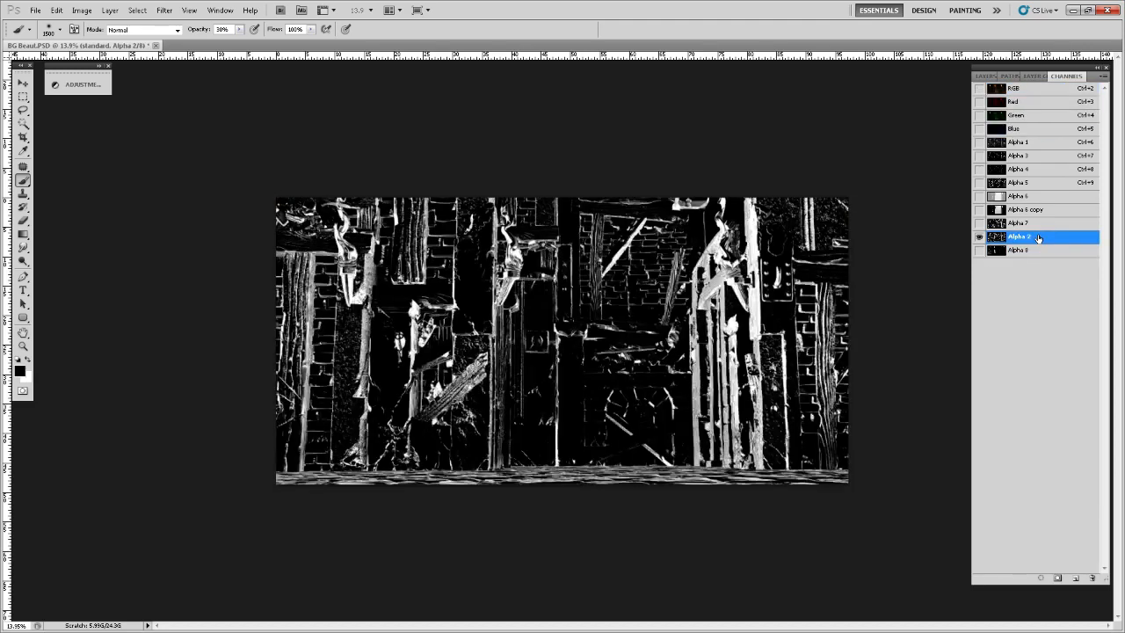
{"action": "left_click", "coordinate": [1040, 225]}
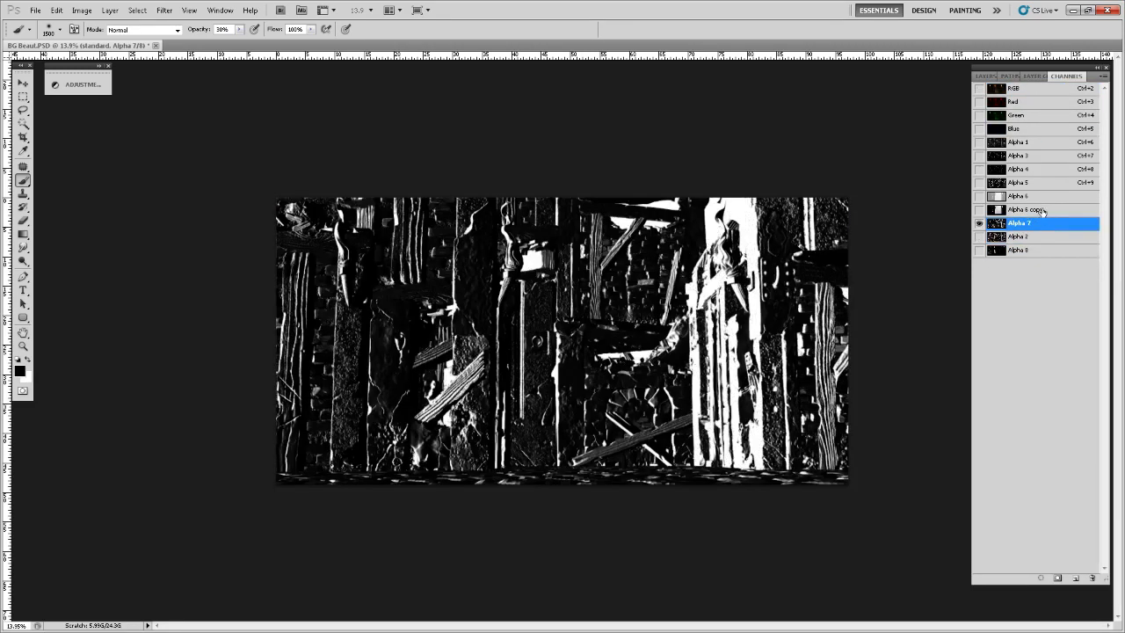
{"action": "left_click", "coordinate": [1042, 211]}
{"action": "left_click", "coordinate": [1040, 185]}
{"action": "left_click", "coordinate": [1031, 172]}
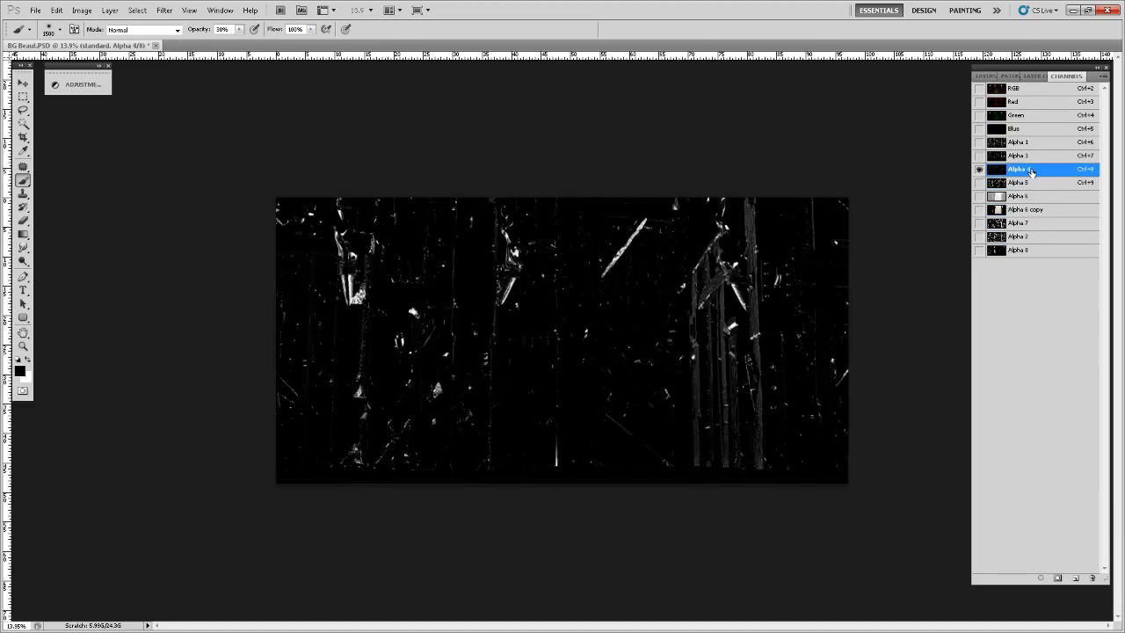
{"action": "left_click", "coordinate": [1036, 184]}
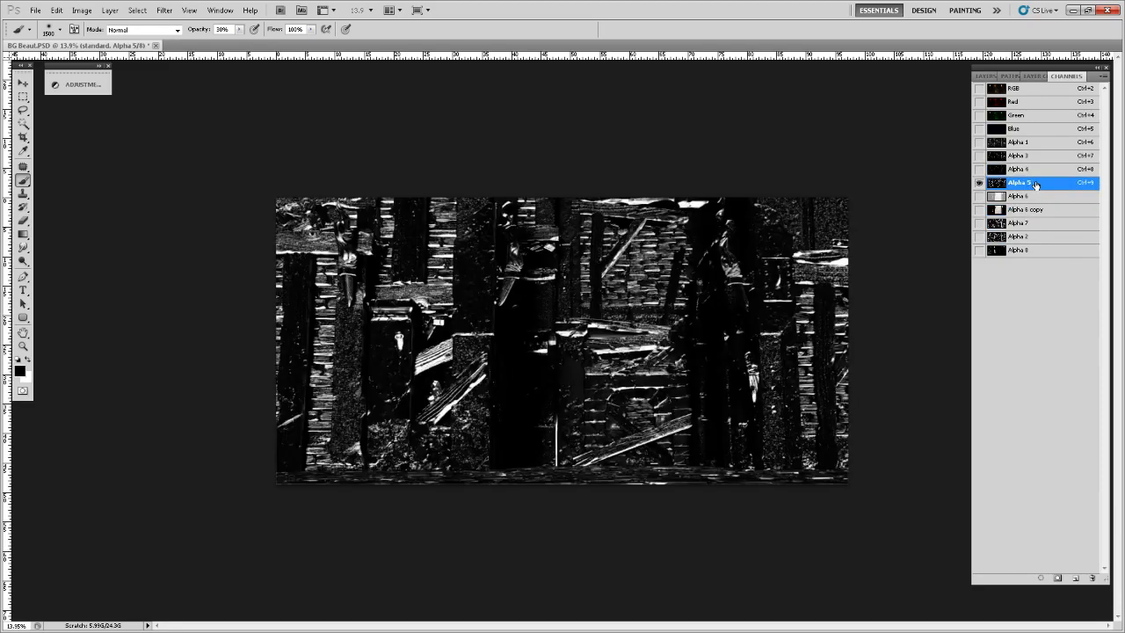
{"action": "left_click", "coordinate": [997, 183], "text": "ctrl"}
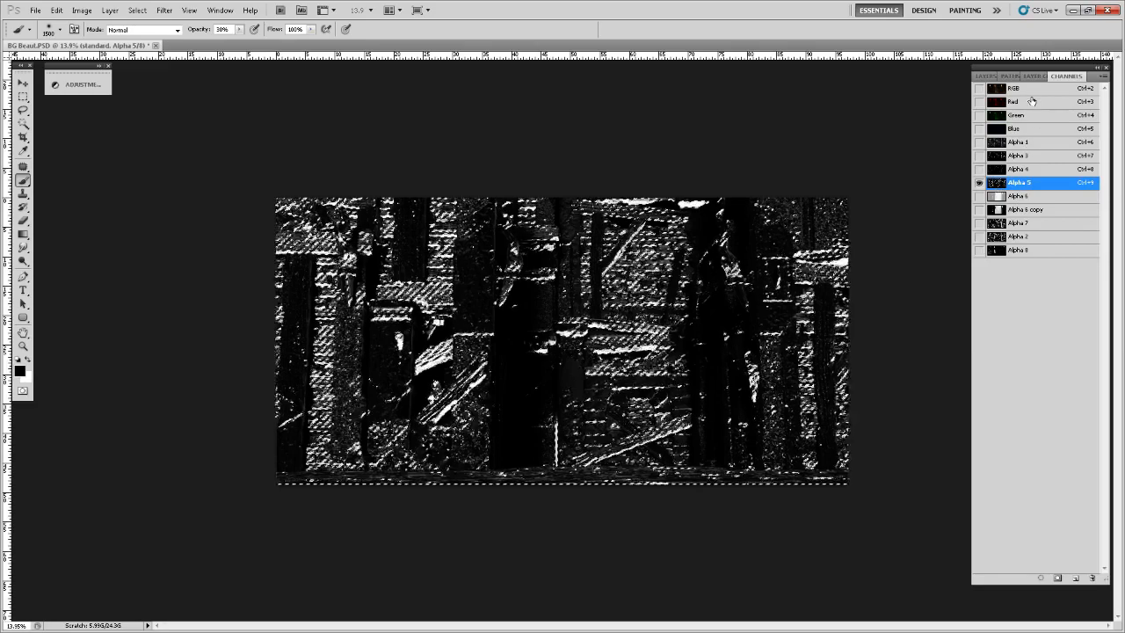
{"action": "left_click", "coordinate": [1013, 88]}
{"action": "left_click", "coordinate": [988, 76]}
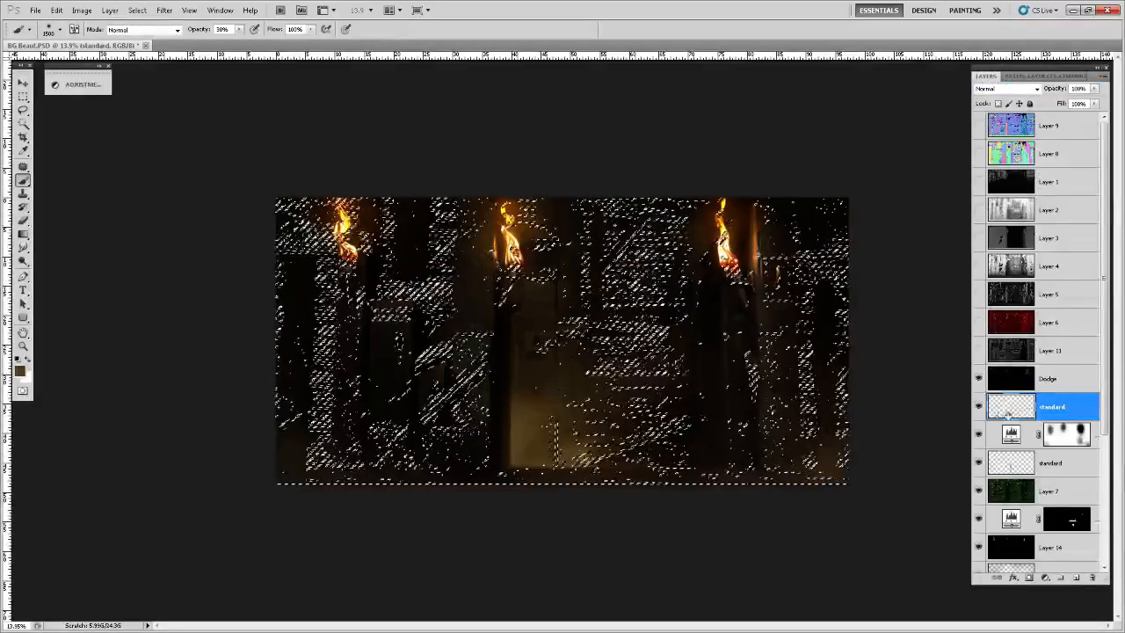
{"action": "key", "text": "ctrl+h"}
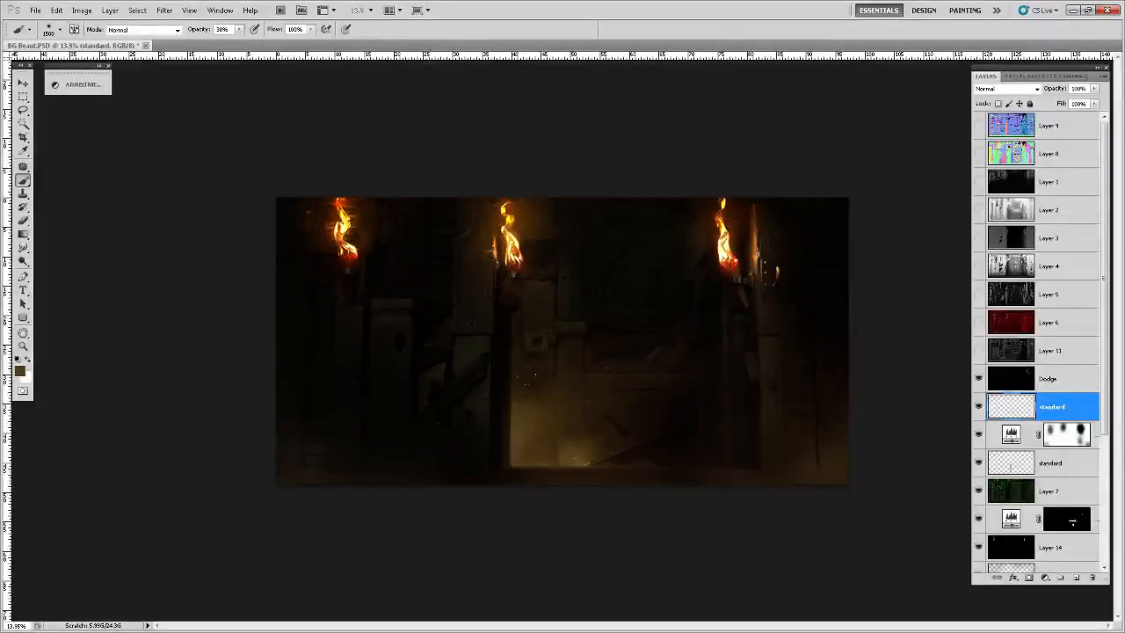
- Sample orange from the middle flame and brush highlights on the standard layer at 500 px and 40% opacity
{"action": "scroll", "coordinate": [567, 401], "scroll_direction": "up", "scroll_amount": 5}
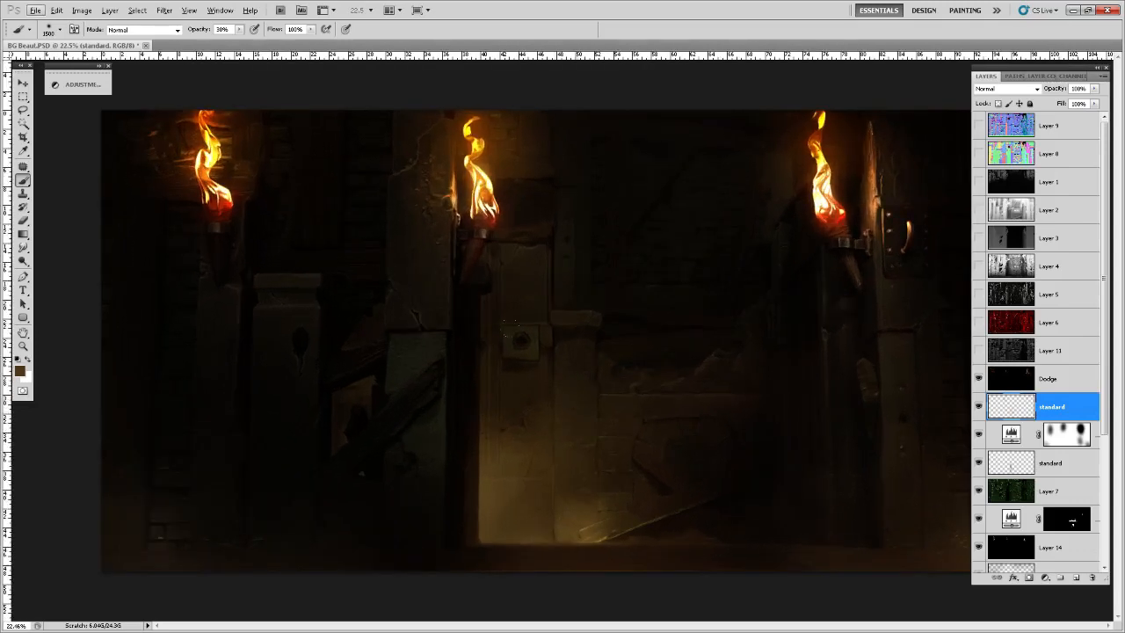
{"action": "left_click", "coordinate": [488, 192], "text": "alt"}
{"action": "key", "text": "alt"}
{"action": "key", "text": "["}
{"action": "key", "text": "["}
{"action": "key", "text": "["}
{"action": "key", "text": "["}
{"action": "key", "text": "["}
{"action": "scroll", "coordinate": [571, 361], "scroll_direction": "up", "scroll_amount": 1}
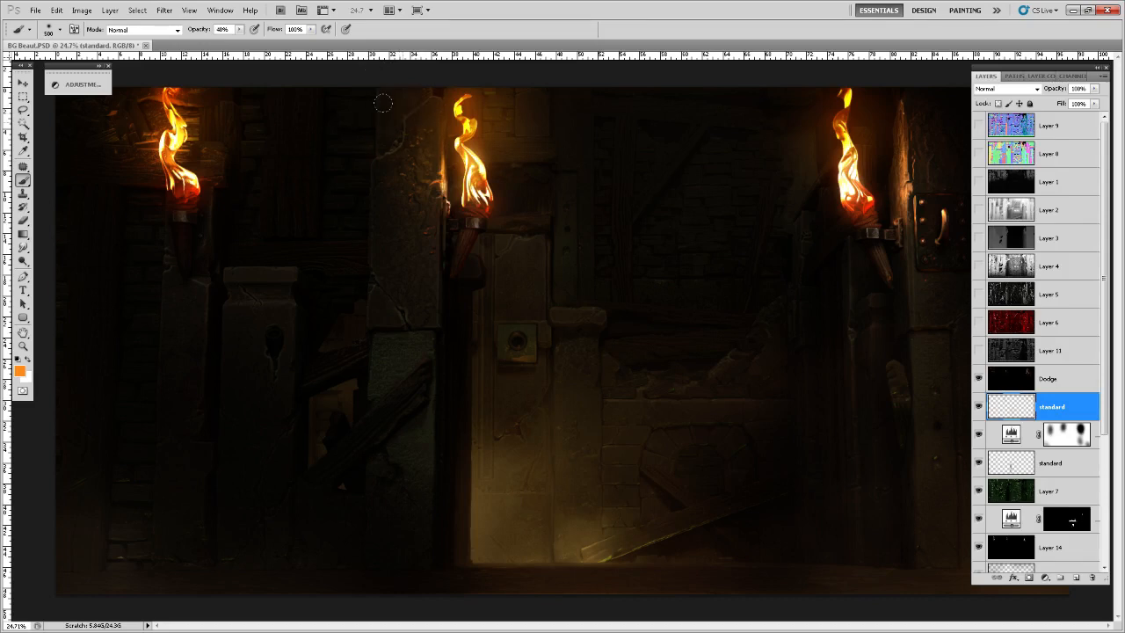
- Set the brush to 1200 px and 5% opacity for faint orange highlights on the standard layer
{"action": "key", "text": "bracketleft"}
{"action": "key", "text": "bracketleft"}
{"action": "key", "text": "3"}
{"action": "key", "text": "1"}
{"action": "key", "text": "0"}
{"action": "key", "text": "5"}
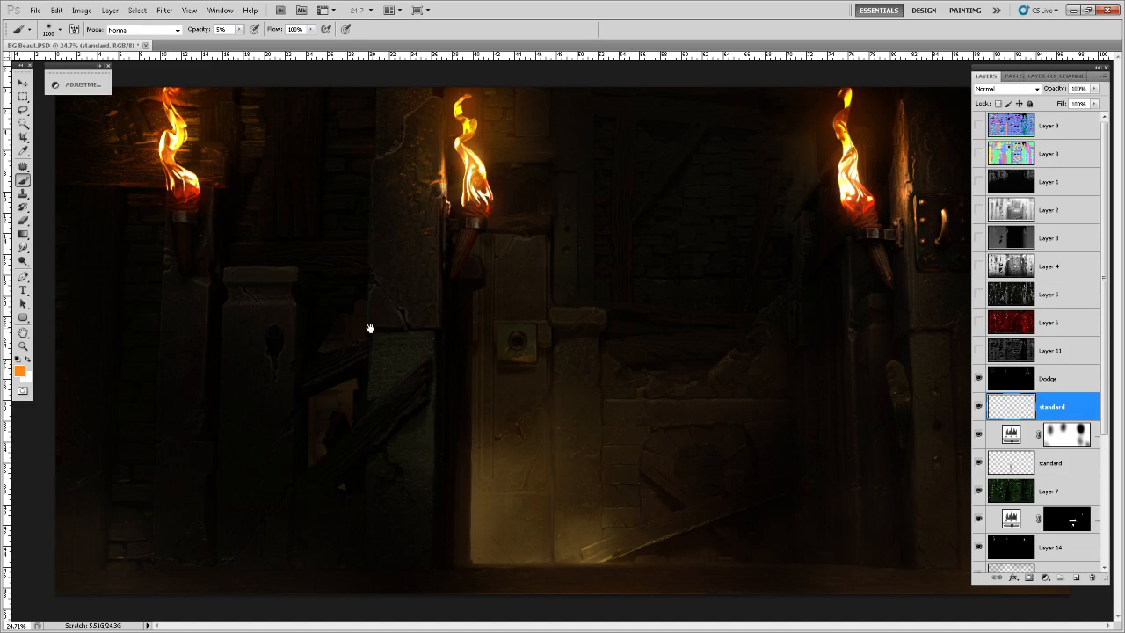
- Group the Dodge and standard layers again and compare the image with the group hidden and shown
{"action": "scroll", "coordinate": [846, 142], "scroll_direction": "down", "scroll_amount": 4}
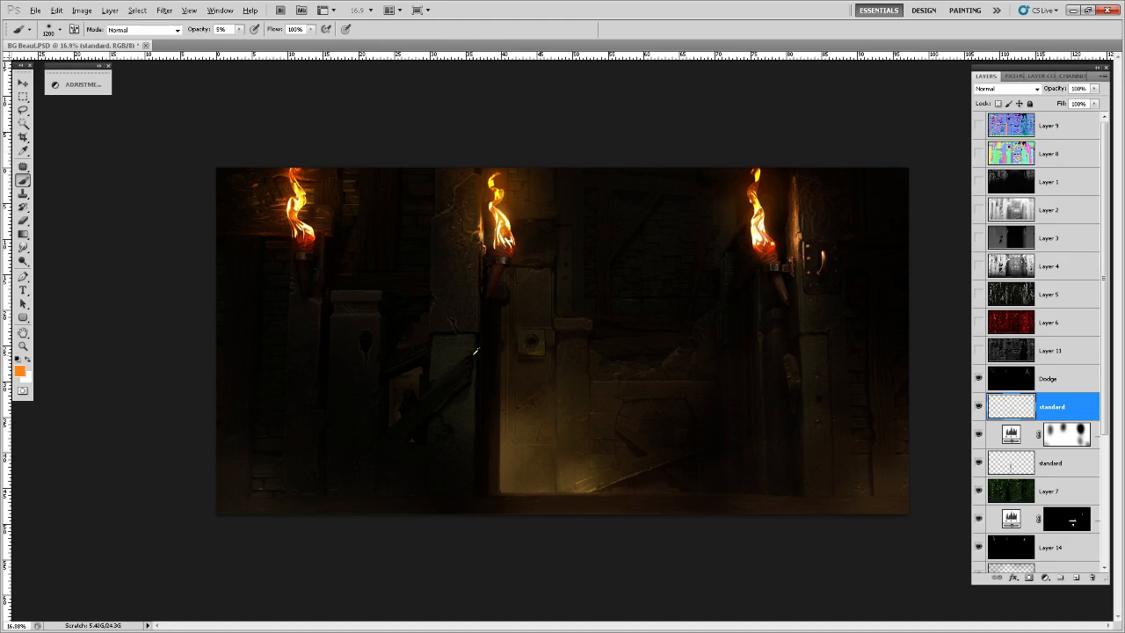
{"action": "scroll", "coordinate": [474, 351], "scroll_direction": "down", "scroll_amount": 6}
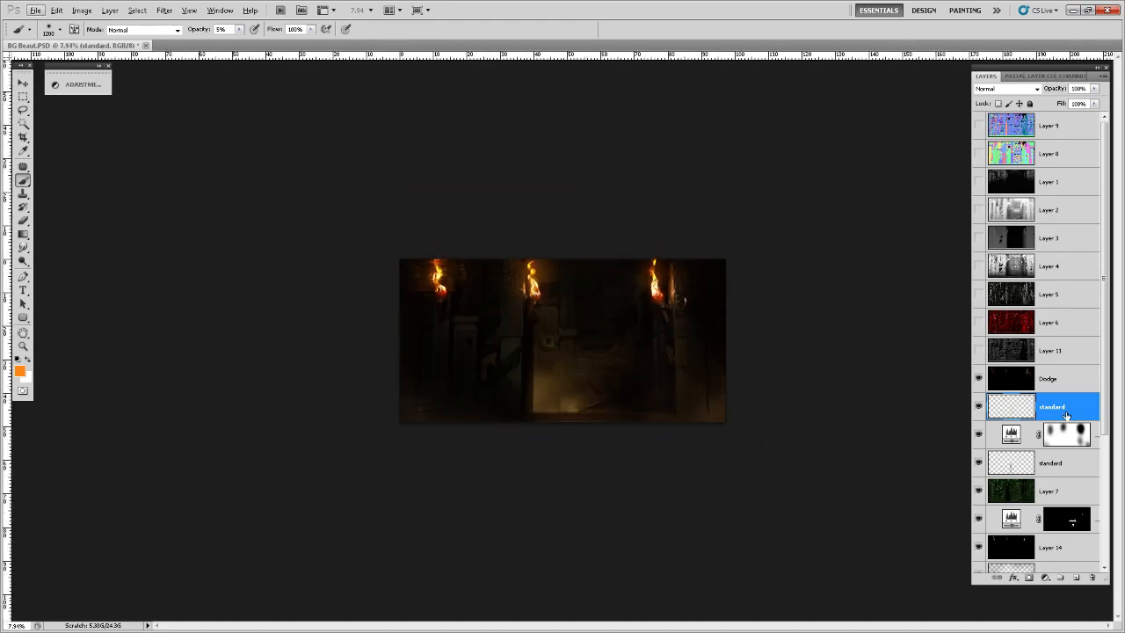
{"action": "left_click", "coordinate": [1073, 381], "text": "shift"}
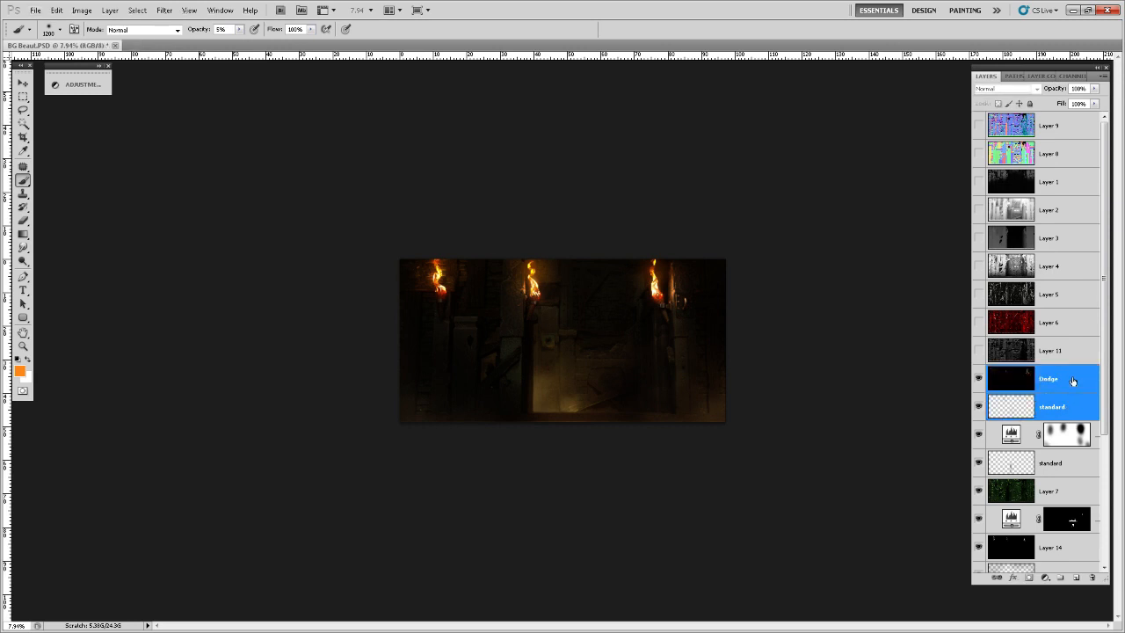
{"action": "key", "text": "ctrl+g"}
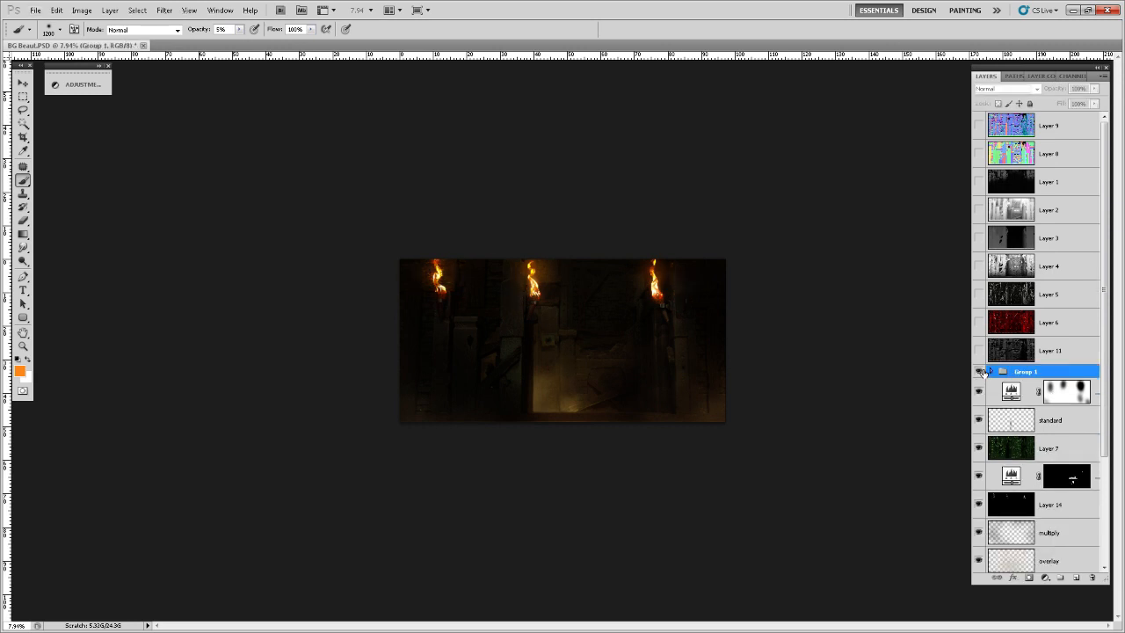
{"action": "left_click", "coordinate": [981, 371]}
{"action": "left_click", "coordinate": [980, 371]}
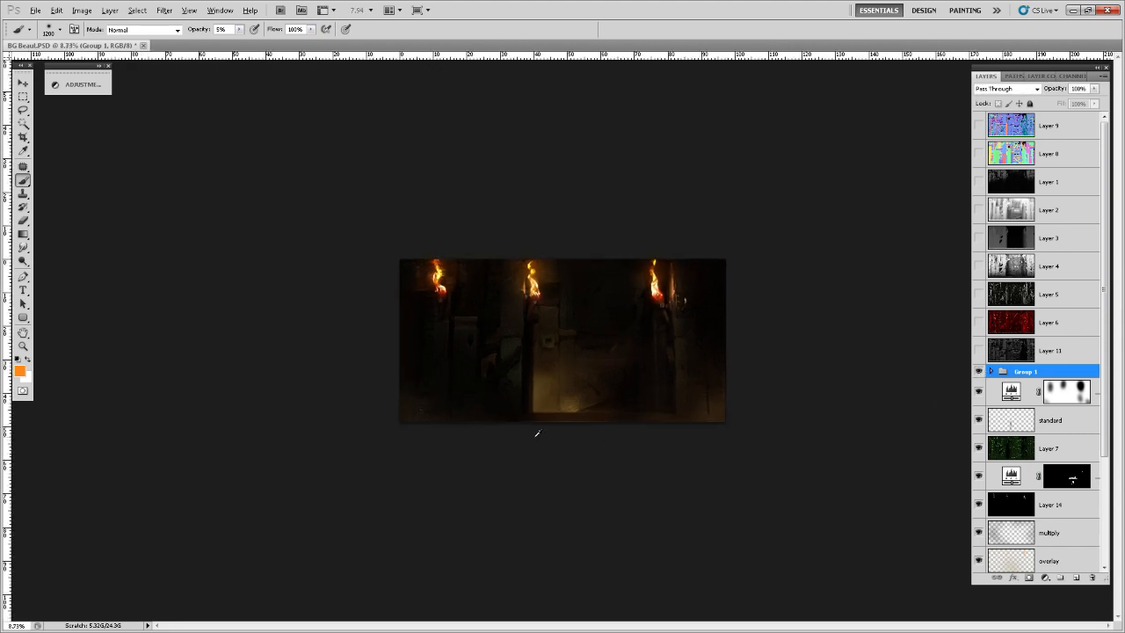
{"action": "scroll", "coordinate": [538, 434], "scroll_direction": "up", "scroll_amount": 2}
{"action": "left_click", "coordinate": [982, 372]}
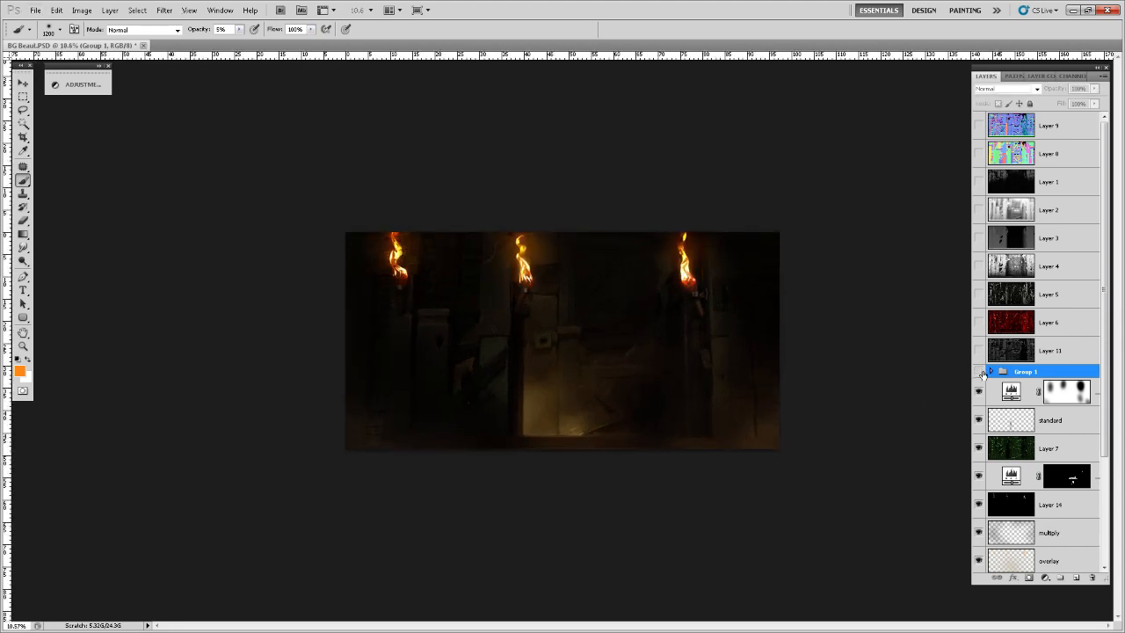
{"action": "left_click", "coordinate": [982, 372]}
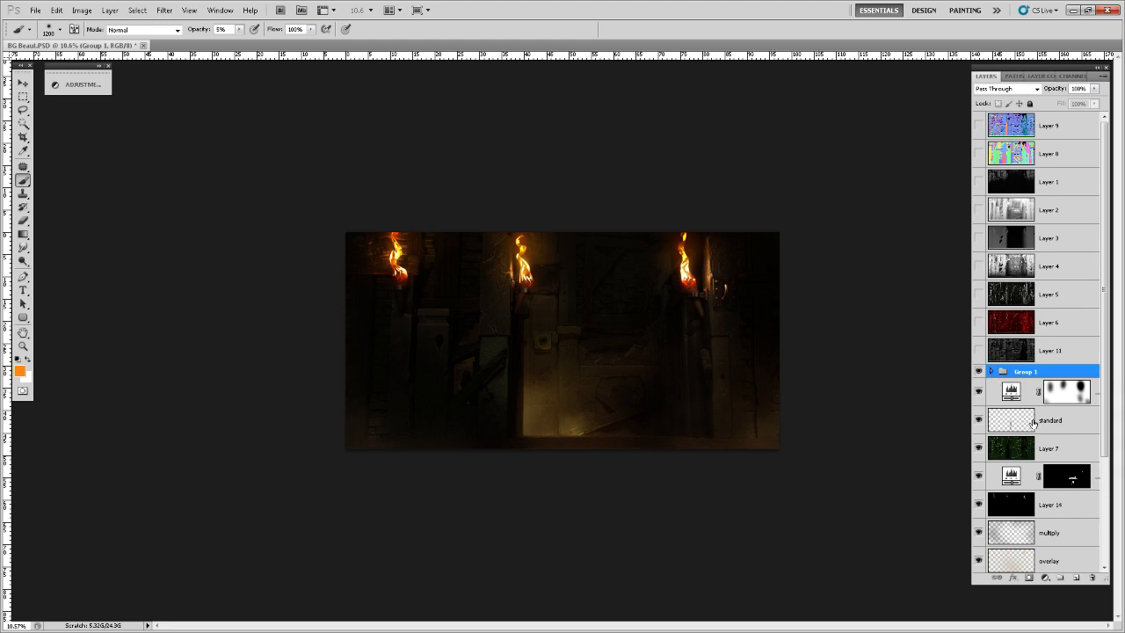
- Add a new layer inside the group and place it above the Dodge layer
{"action": "left_click", "coordinate": [991, 372]}
{"action": "left_click", "coordinate": [1012, 429]}
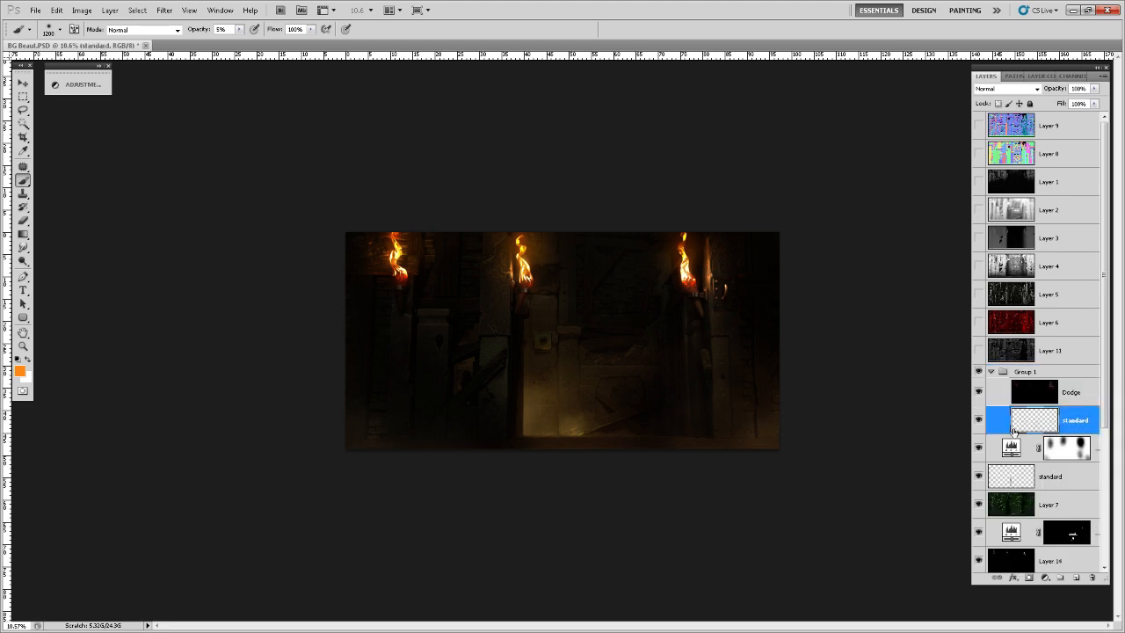
{"action": "left_click", "coordinate": [1077, 579]}
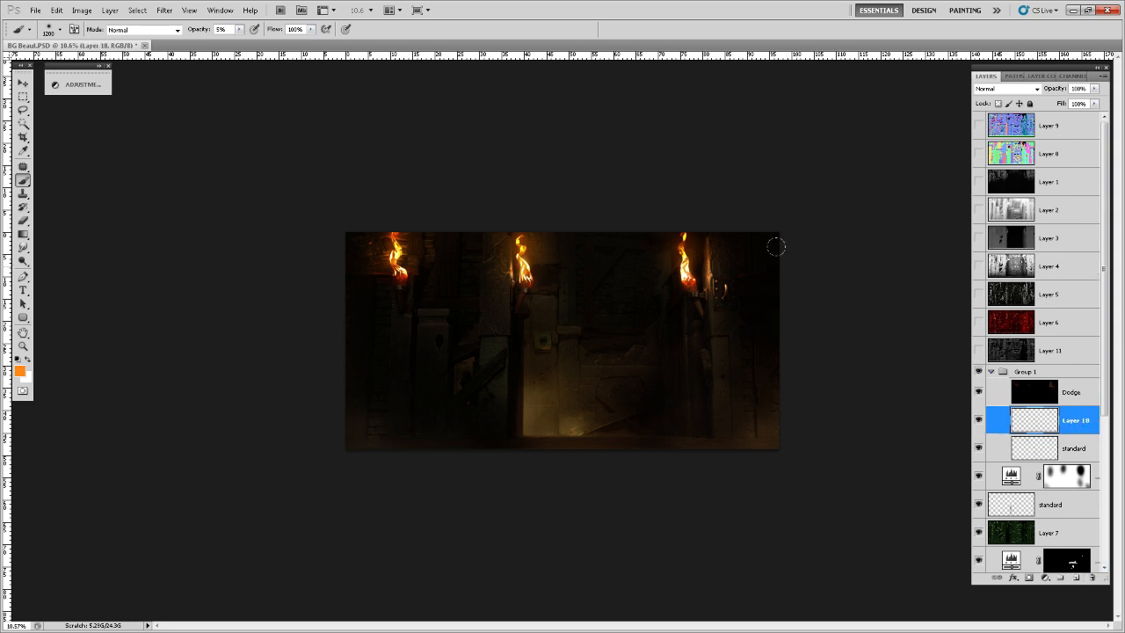
{"action": "scroll", "coordinate": [480, 285], "scroll_direction": "up", "scroll_amount": 4}
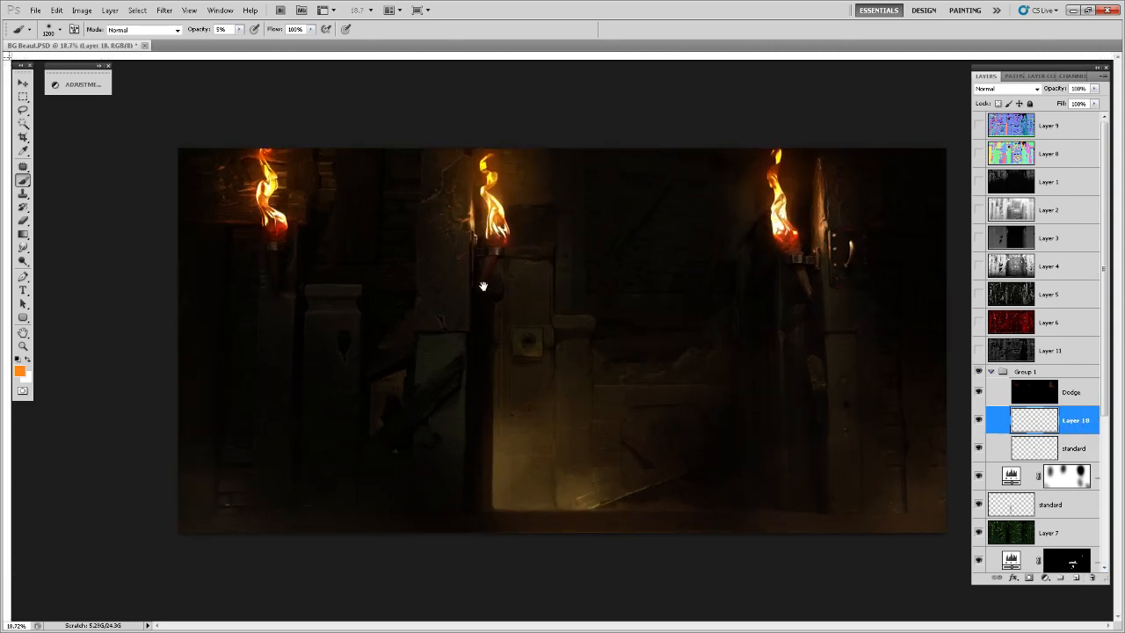
{"action": "left_click", "coordinate": [506, 206], "text": "alt"}
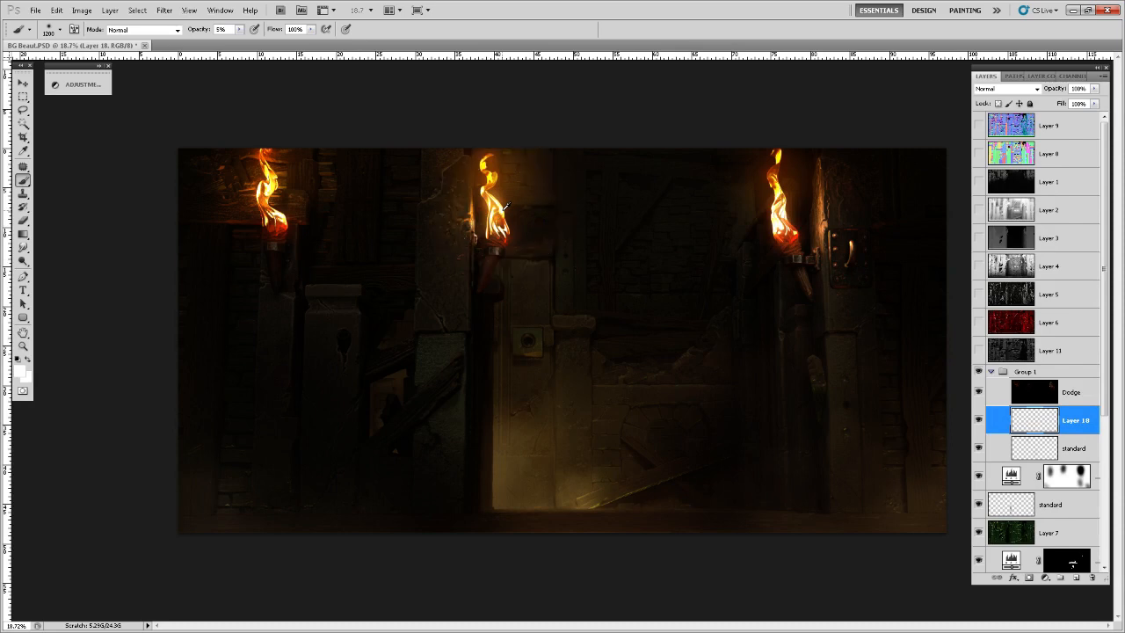
{"action": "left_click_drag", "start_coordinate": [1091, 418], "coordinate": [1074, 378]}
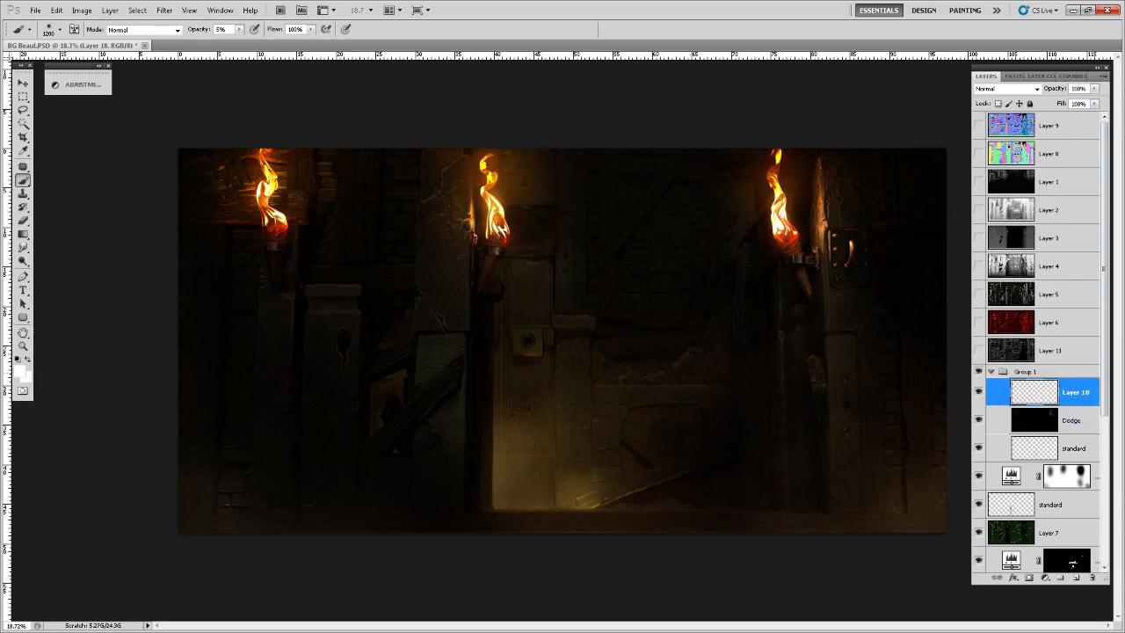
- Try a pale peach #d6b19f glow near the middle torch on the new layer with a 1700 px brush, and undo it
{"action": "left_click", "coordinate": [19, 373]}
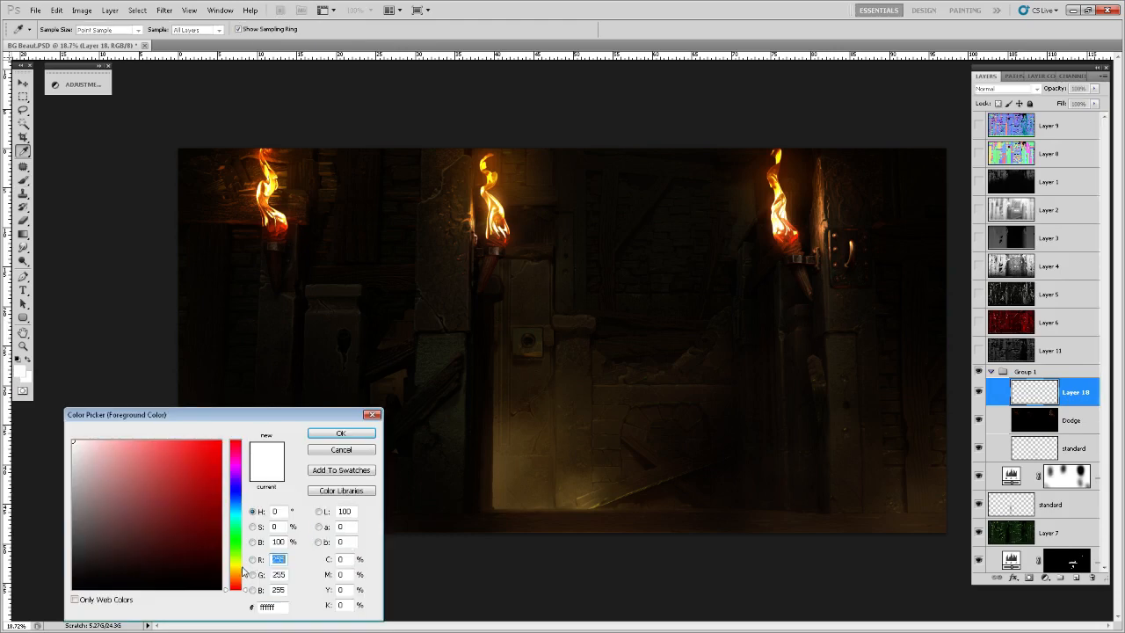
{"action": "left_click_drag", "start_coordinate": [239, 587], "coordinate": [238, 582]}
{"action": "mouse_move", "coordinate": [107, 462]}
{"action": "left_mouse_down"}
{"action": "mouse_move", "coordinate": [103, 455]}
{"action": "mouse_move", "coordinate": [110, 465]}
{"action": "left_mouse_up"}
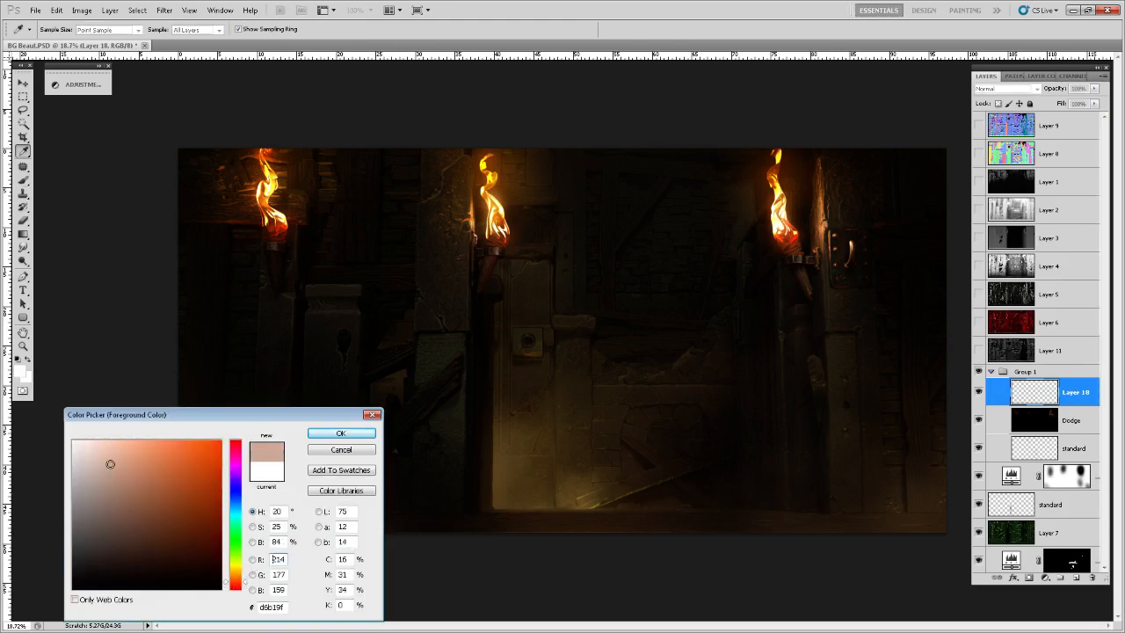
{"action": "left_click", "coordinate": [341, 434]}
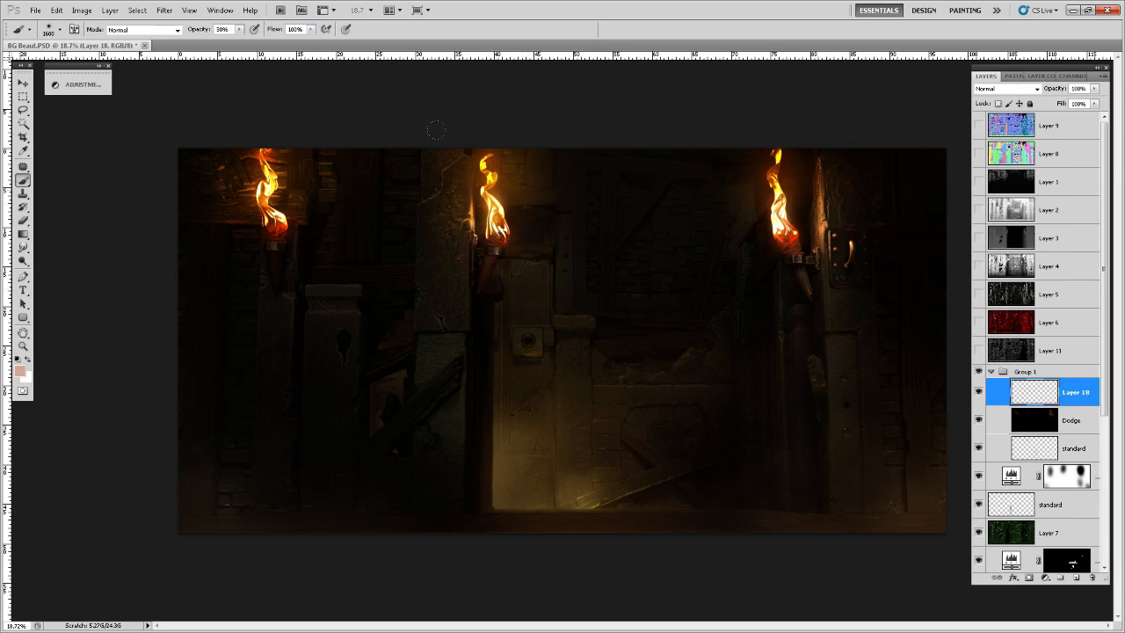
{"action": "key", "text": "bracketright"}
{"action": "left_click_drag", "start_coordinate": [426, 123], "coordinate": [431, 130]}
{"action": "key", "text": "ctrl+z"}
- Sample burnt orange from the edge of the middle flame and try a broad glow beside that torch
{"action": "left_click", "coordinate": [505, 212], "text": "alt"}
{"action": "left_click", "coordinate": [437, 132]}
{"action": "scroll", "coordinate": [584, 373], "scroll_direction": "down", "scroll_amount": 5}
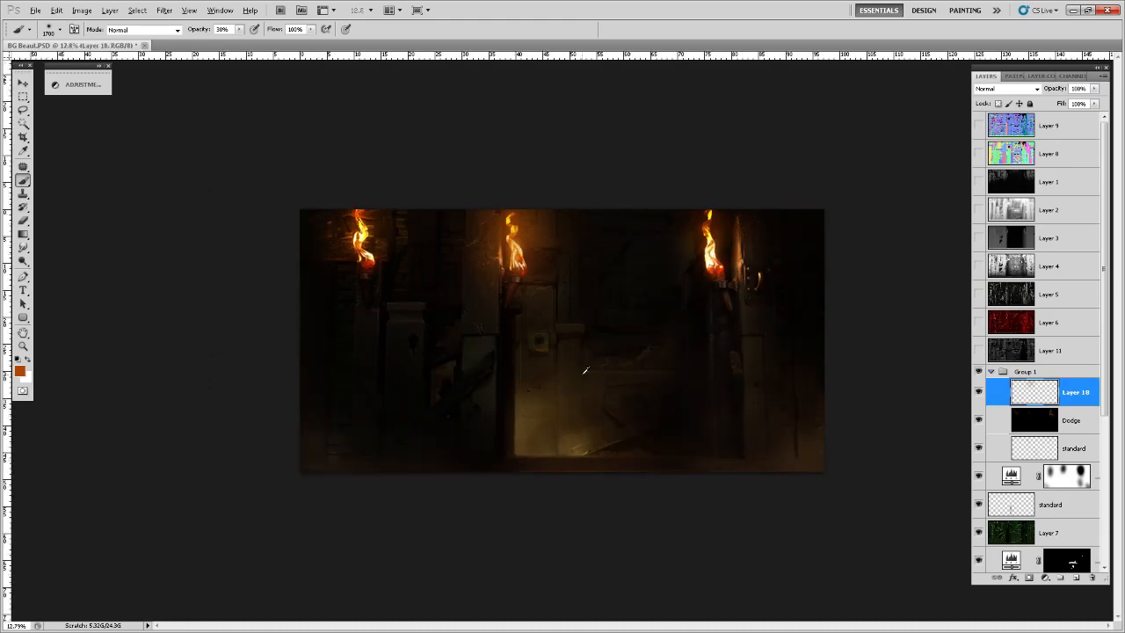
{"action": "scroll", "coordinate": [574, 303], "scroll_direction": "up", "scroll_amount": 2}
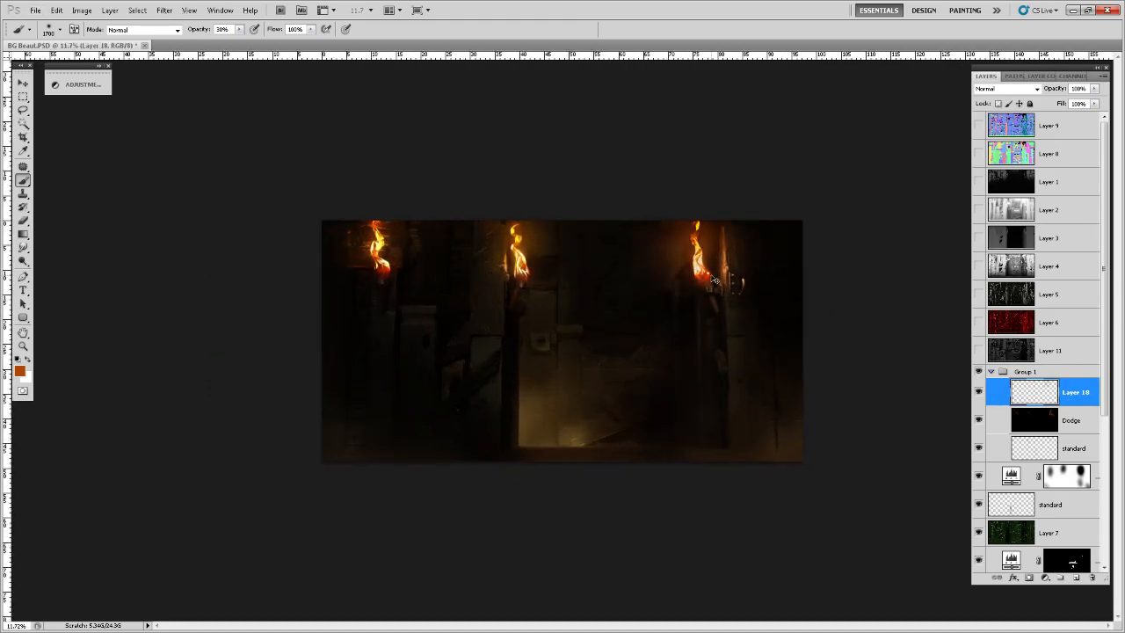
- Set the foreground colour to the muted orange-brown #a86136 and brush a soft glow around the right torch
{"action": "left_click", "coordinate": [19, 372]}
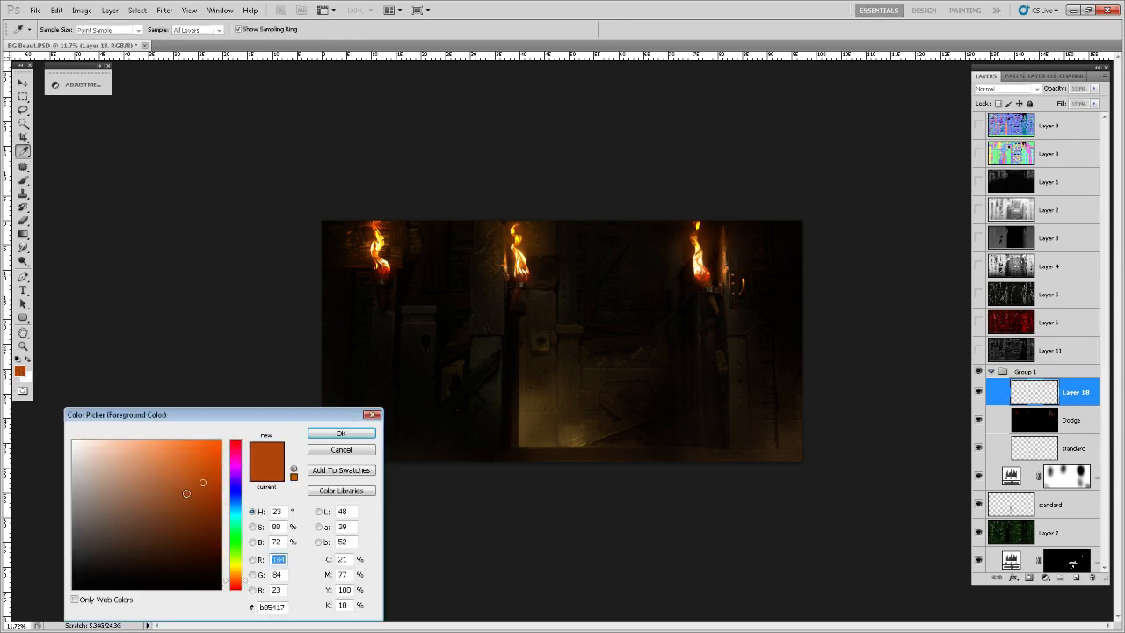
{"action": "mouse_move", "coordinate": [188, 490]}
{"action": "left_mouse_down"}
{"action": "mouse_move", "coordinate": [181, 480]}
{"action": "mouse_move", "coordinate": [173, 491]}
{"action": "left_mouse_up"}
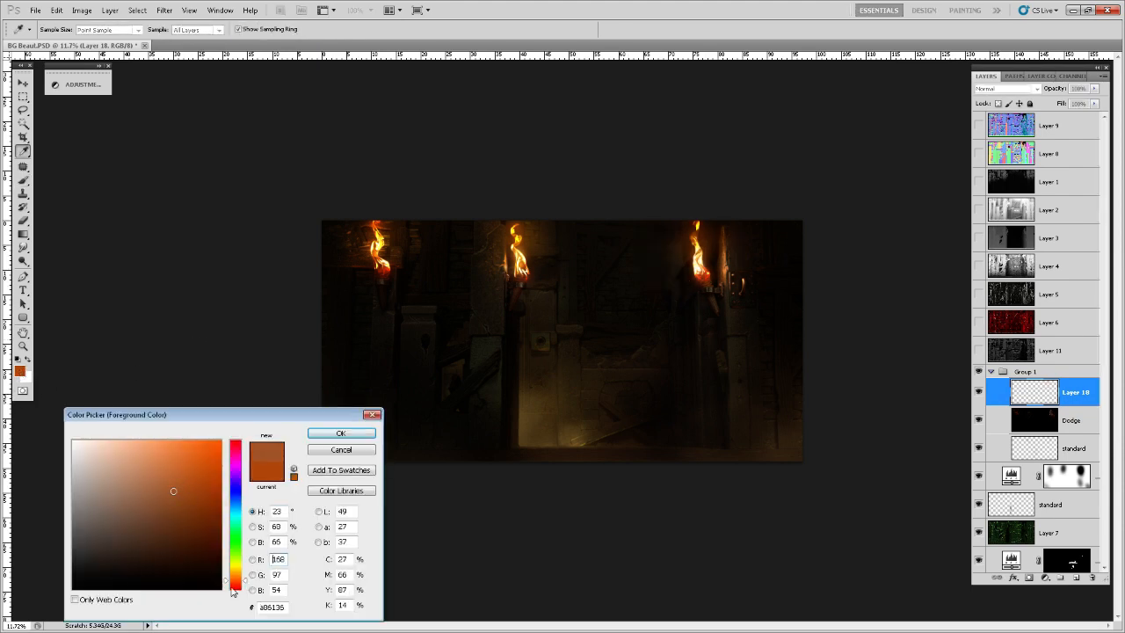
{"action": "left_click", "coordinate": [341, 434]}
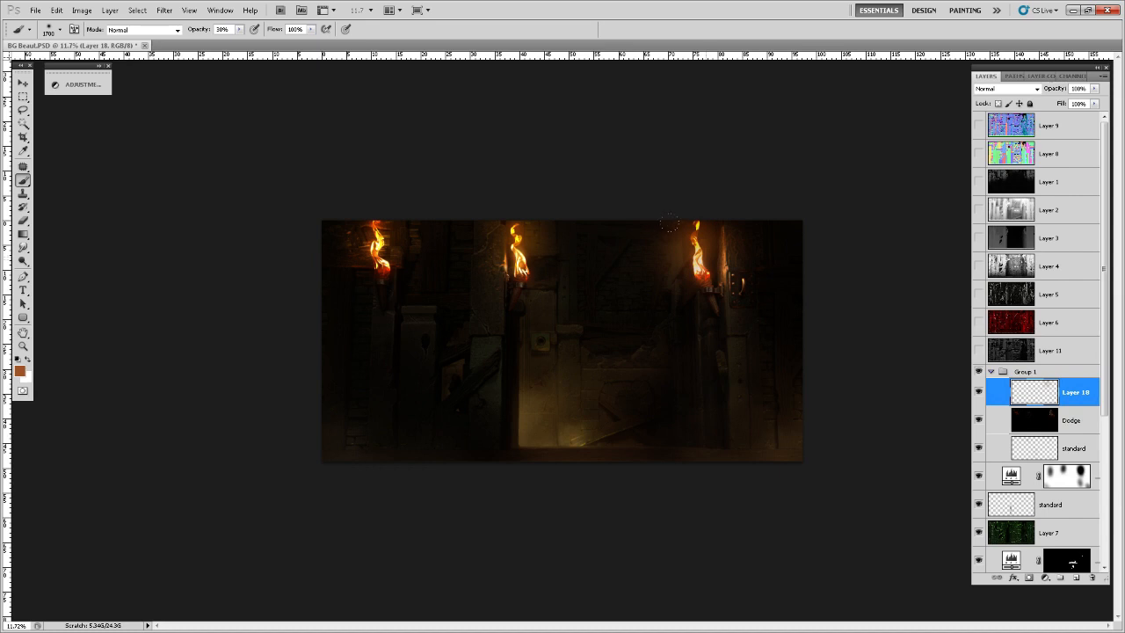
{"action": "left_click_drag", "start_coordinate": [708, 263], "coordinate": [669, 223]}
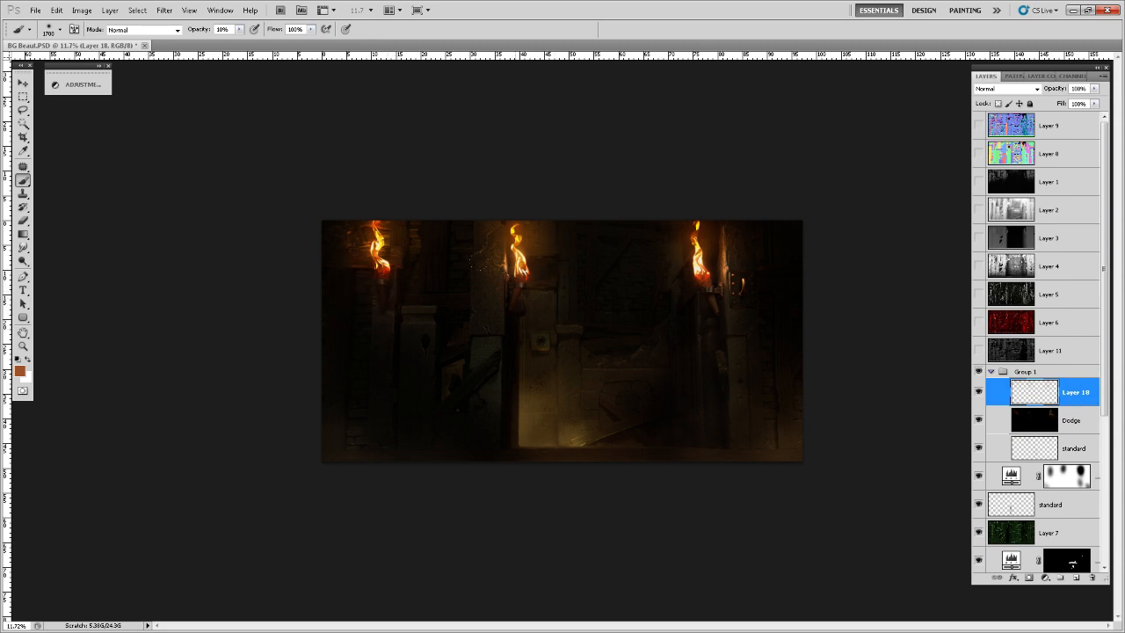
- Compare the whole image with and without the grouped highlight and glow layers
{"action": "scroll", "coordinate": [625, 439], "scroll_direction": "down", "scroll_amount": 5}
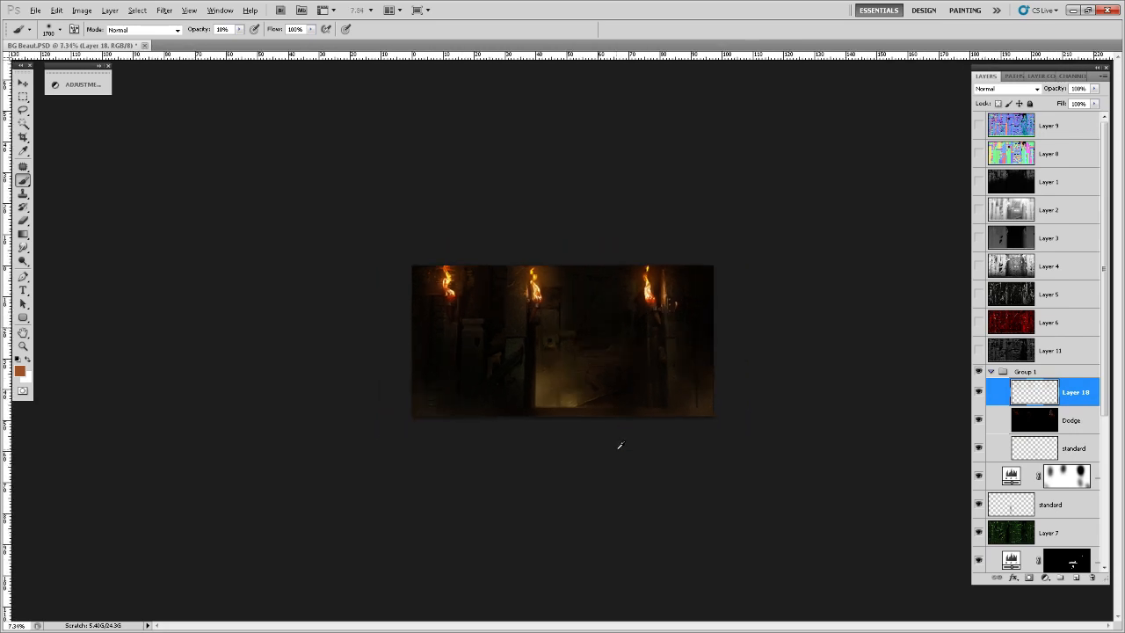
{"action": "scroll", "coordinate": [620, 445], "scroll_direction": "up", "scroll_amount": 2}
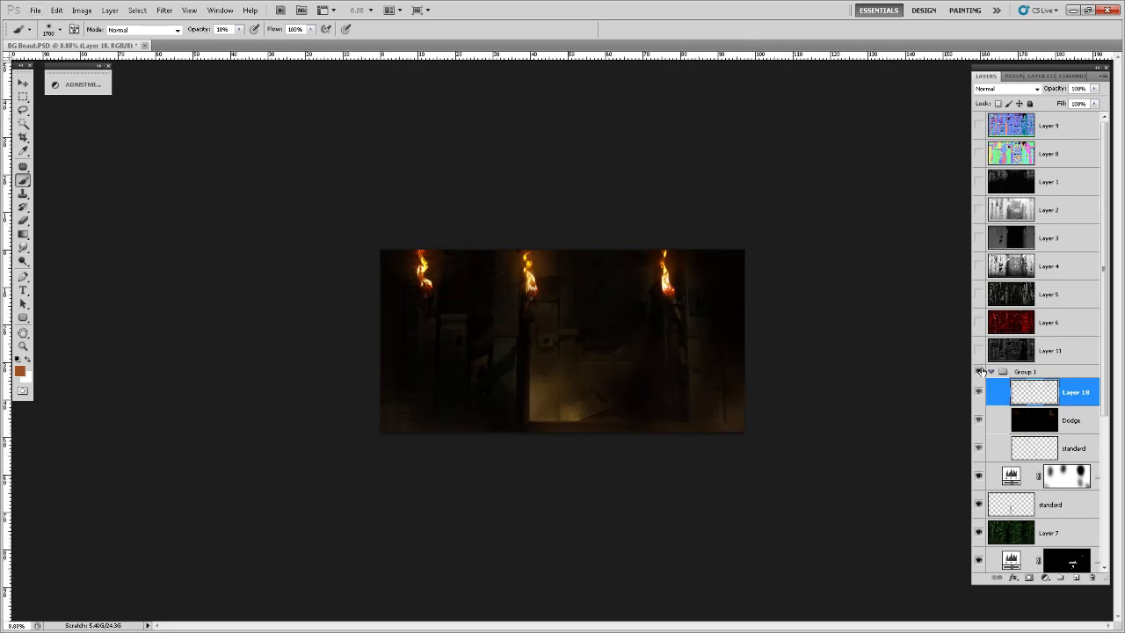
{"action": "scroll", "coordinate": [797, 378], "scroll_direction": "up", "scroll_amount": 5}
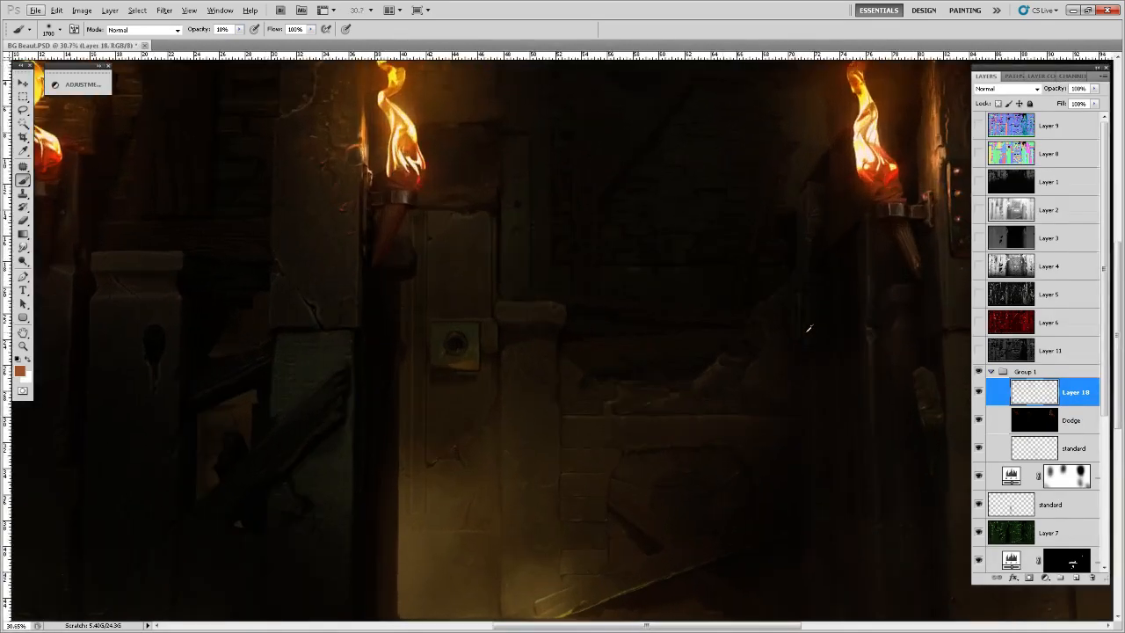
- Inspect the walls, door and posts below the torches from the left edge of the painting to the right
{"action": "left_click_drag", "start_coordinate": [809, 329], "coordinate": [641, 485]}
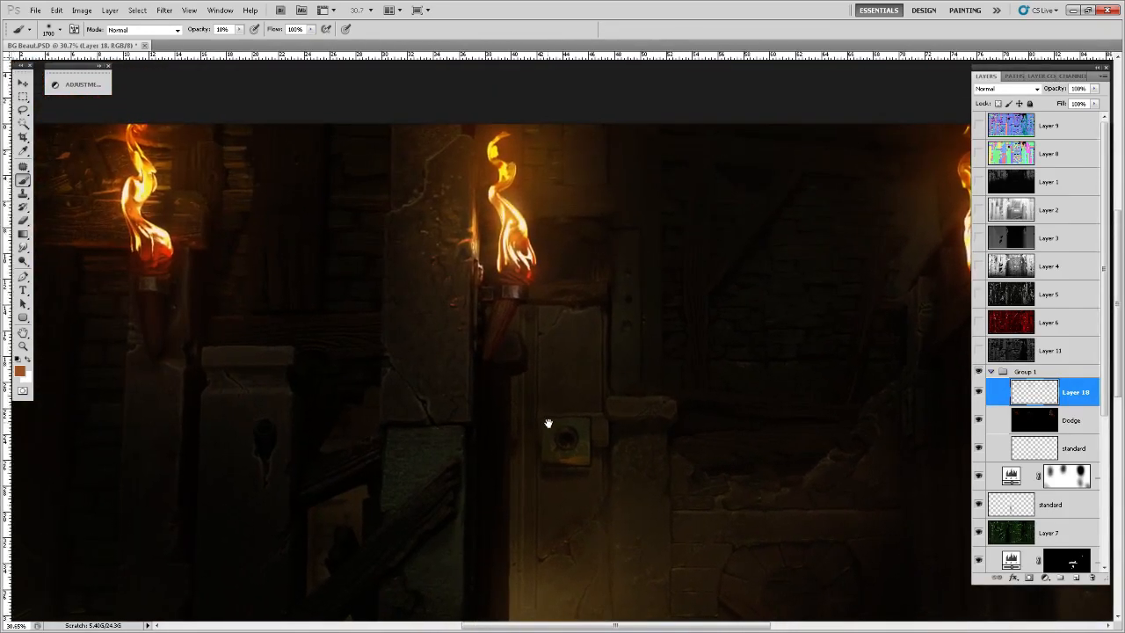
{"action": "left_click_drag", "start_coordinate": [552, 422], "coordinate": [482, 370]}
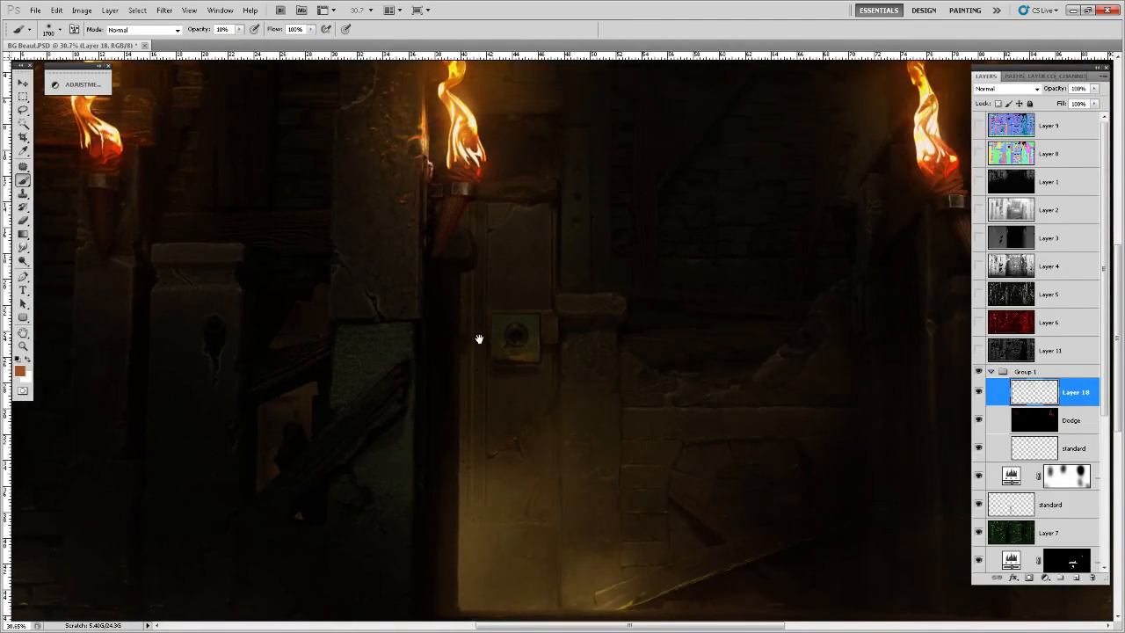
{"action": "mouse_move", "coordinate": [477, 337]}
{"action": "left_mouse_down"}
{"action": "mouse_move", "coordinate": [477, 352]}
{"action": "mouse_move", "coordinate": [571, 389]}
{"action": "mouse_move", "coordinate": [485, 353]}
{"action": "left_mouse_up"}
{"action": "left_click_drag", "start_coordinate": [570, 486], "coordinate": [531, 449]}
{"action": "left_click_drag", "start_coordinate": [434, 475], "coordinate": [609, 444]}
{"action": "left_click_drag", "start_coordinate": [525, 455], "coordinate": [519, 482]}
{"action": "left_click_drag", "start_coordinate": [342, 452], "coordinate": [346, 455]}
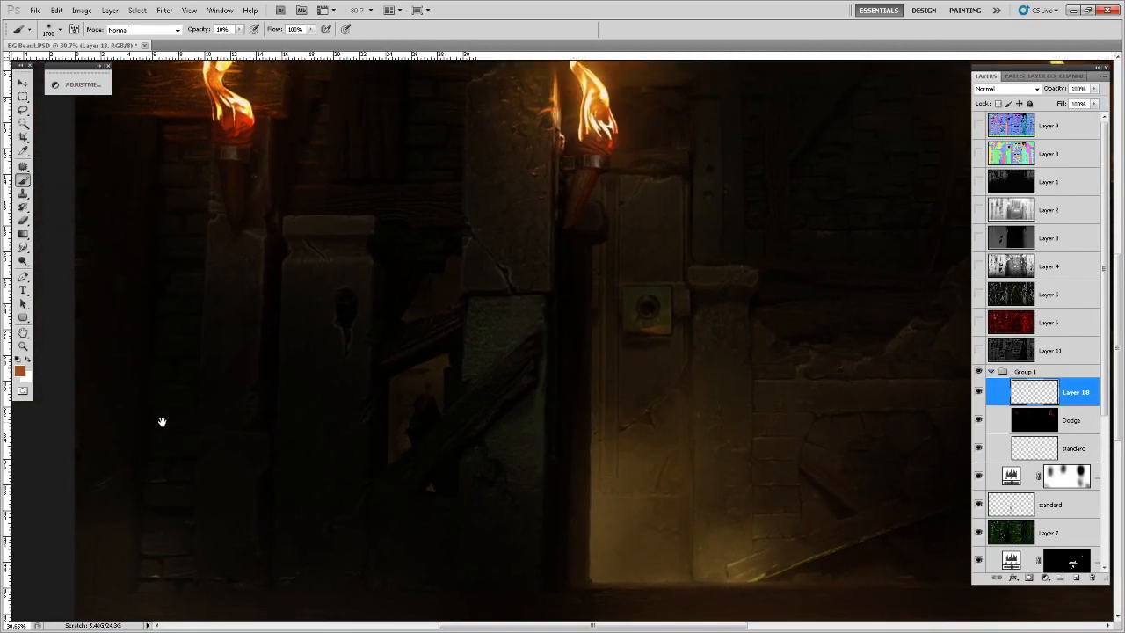
{"action": "left_click_drag", "start_coordinate": [666, 443], "coordinate": [165, 441]}
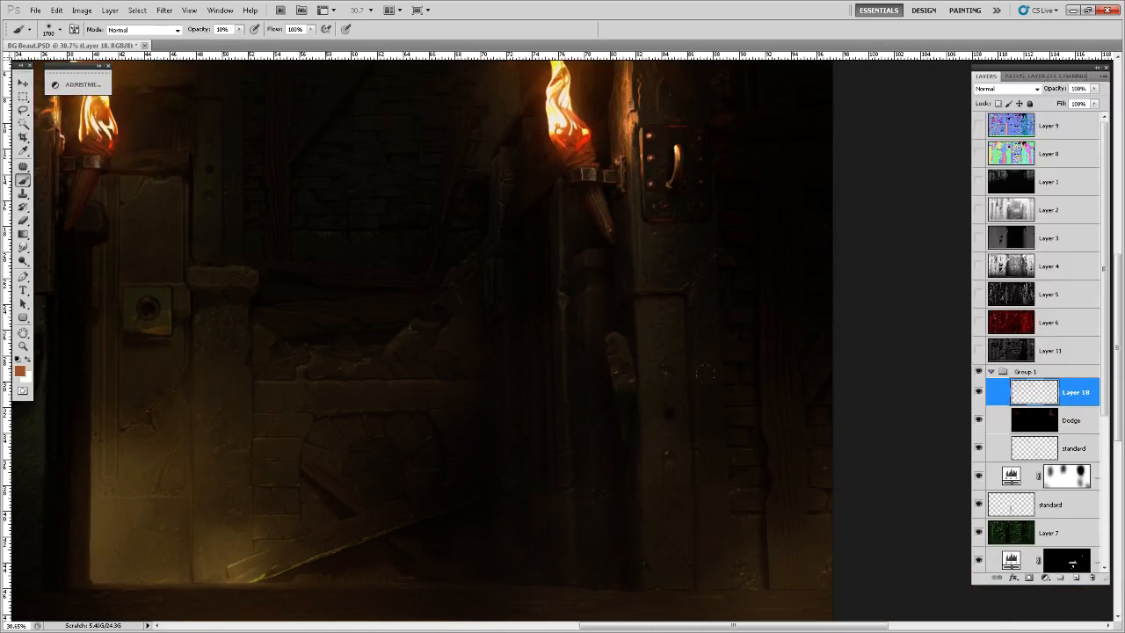
{"action": "mouse_move", "coordinate": [721, 439]}
{"action": "left_mouse_down"}
{"action": "mouse_move", "coordinate": [731, 476]}
{"action": "mouse_move", "coordinate": [726, 432]}
{"action": "left_mouse_up"}
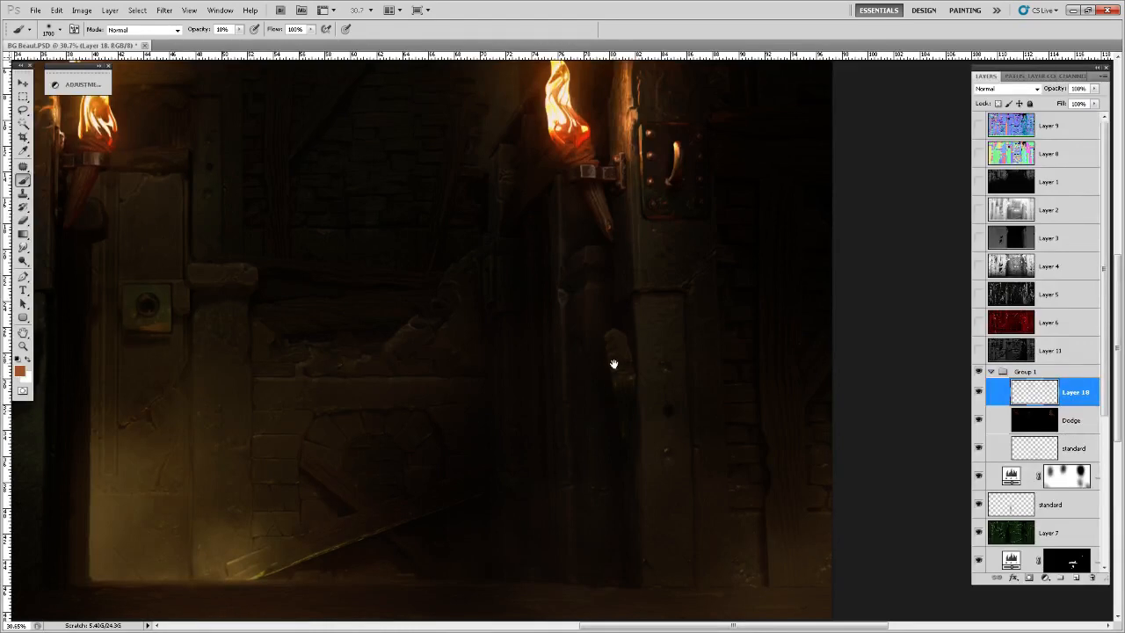
{"action": "left_click_drag", "start_coordinate": [513, 374], "coordinate": [546, 371]}
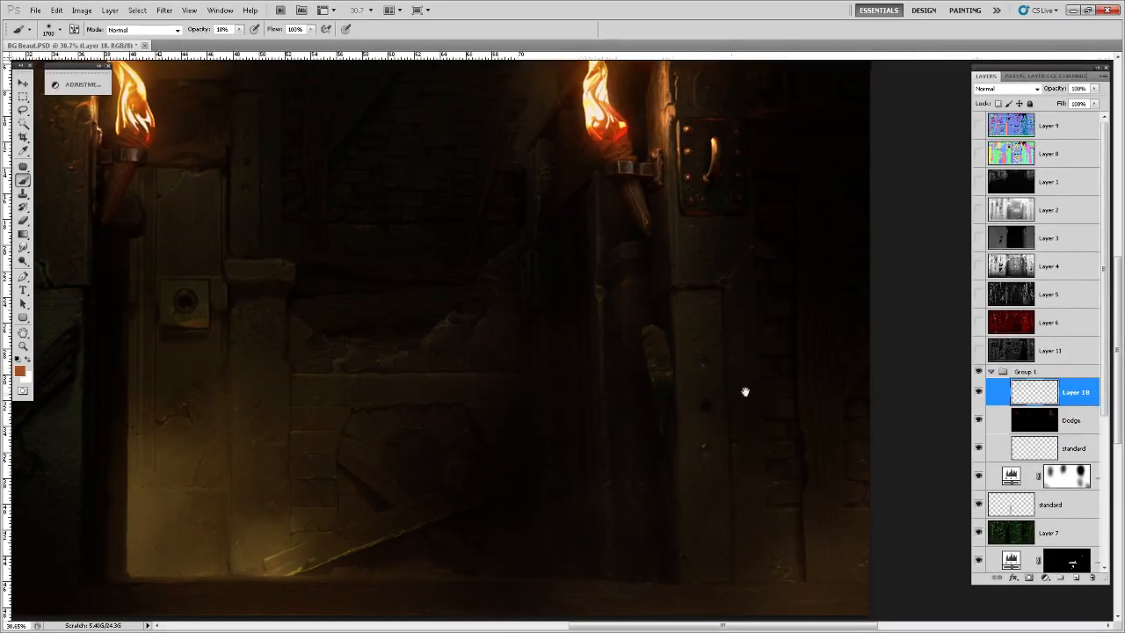
{"action": "mouse_move", "coordinate": [746, 321]}
{"action": "left_mouse_down"}
{"action": "mouse_move", "coordinate": [678, 389]}
{"action": "mouse_move", "coordinate": [703, 389]}
{"action": "mouse_move", "coordinate": [674, 397]}
{"action": "left_mouse_up"}
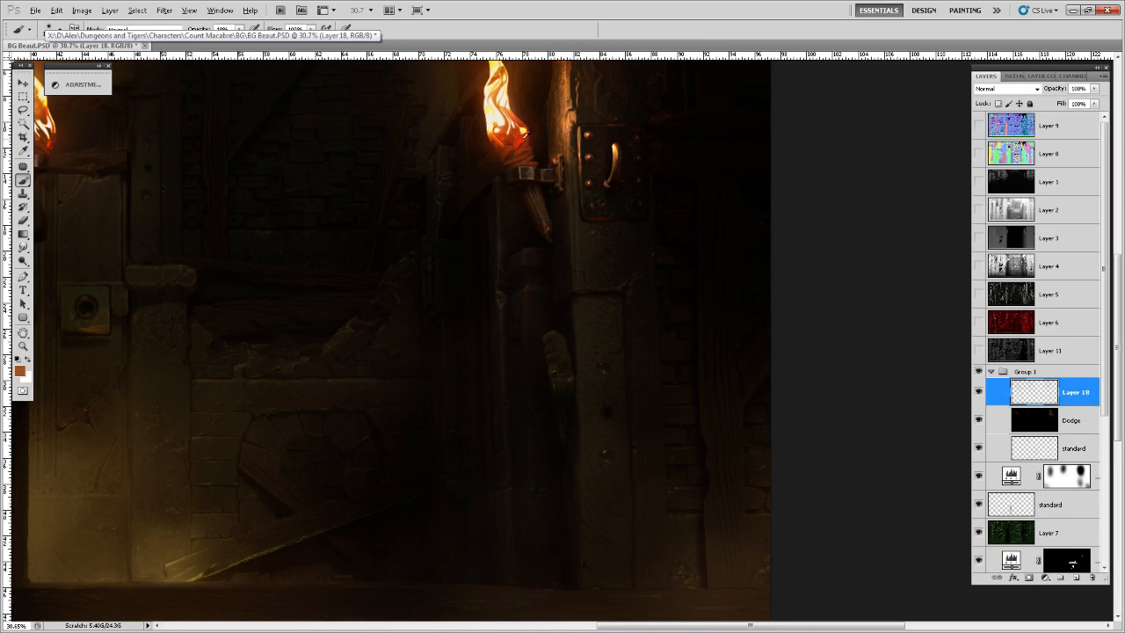
- Sample red-orange from the right torch's flame, select the grouped standard layer, and try a strong glow in the lower-right corner
{"action": "left_click", "coordinate": [524, 134], "text": "alt"}
{"action": "left_click", "coordinate": [1078, 451]}
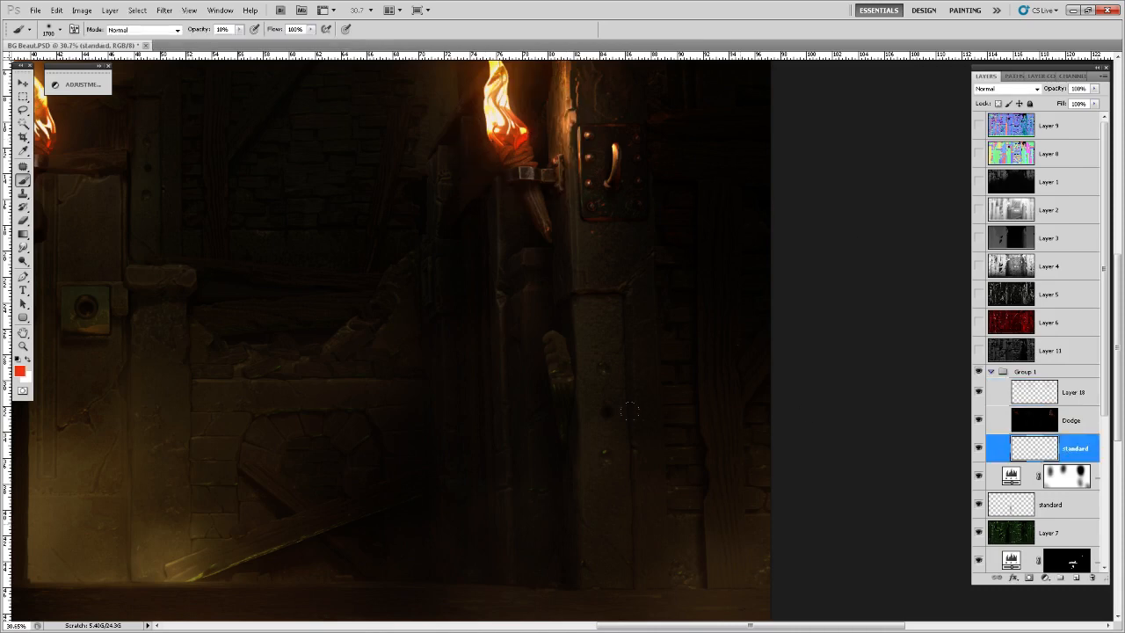
{"action": "left_click", "coordinate": [731, 497]}
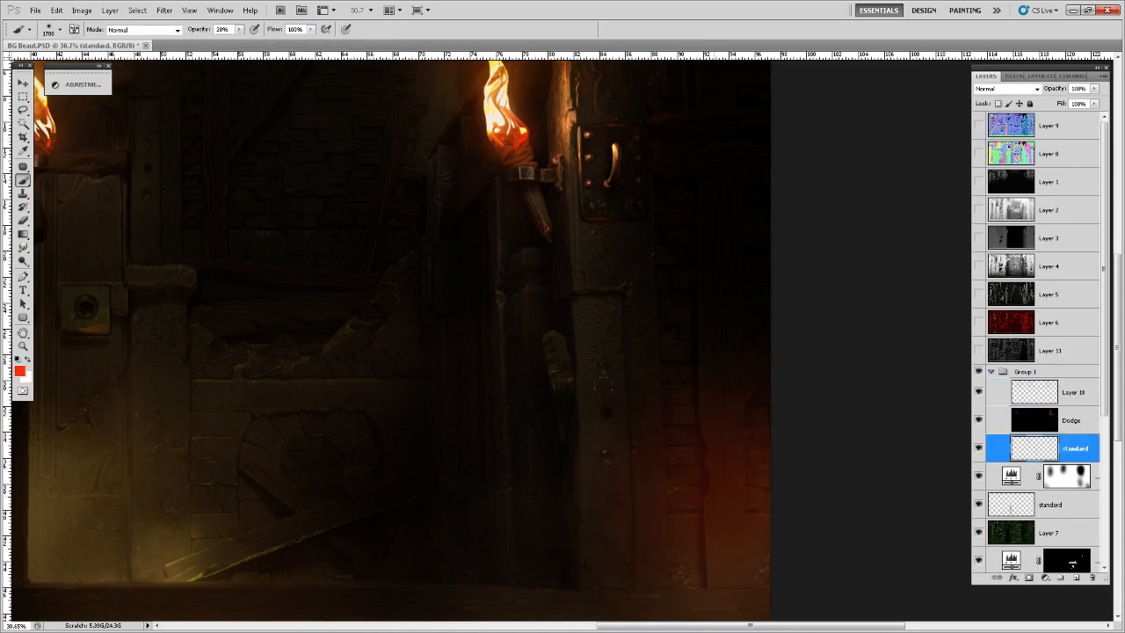
{"action": "key", "text": "ctrl+z"}
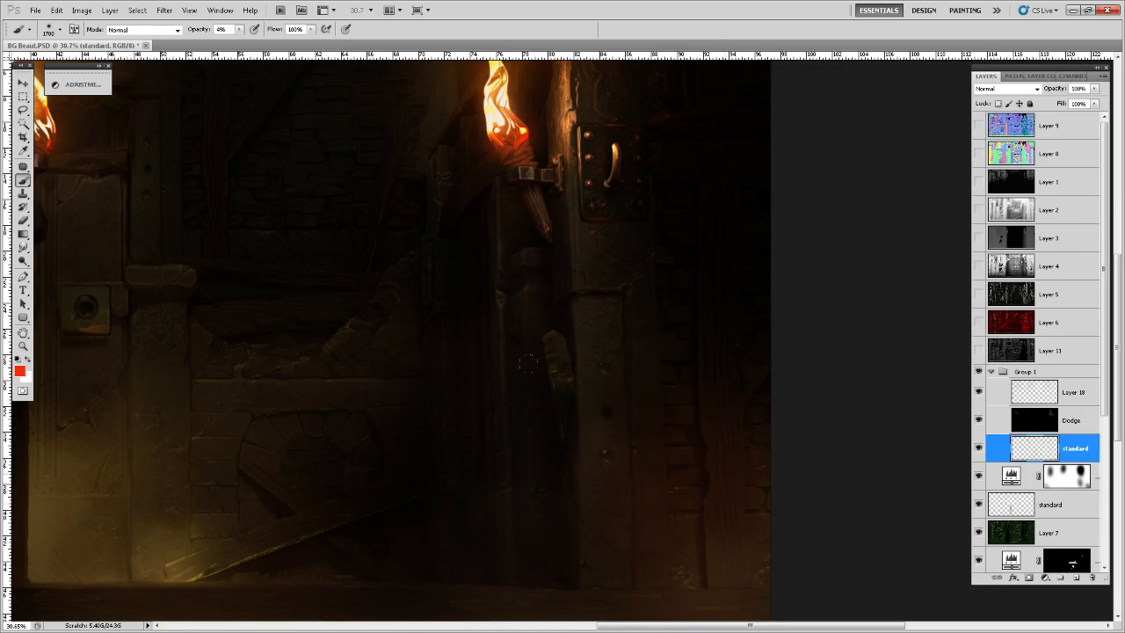
- Brush a faint red-orange glow into the lower corners of the painting at 4% brush opacity
{"action": "mouse_move", "coordinate": [532, 473]}
{"action": "left_mouse_down"}
{"action": "mouse_move", "coordinate": [575, 425]}
{"action": "mouse_move", "coordinate": [747, 427]}
{"action": "left_mouse_up"}
{"action": "left_click_drag", "start_coordinate": [581, 469], "coordinate": [881, 441]}
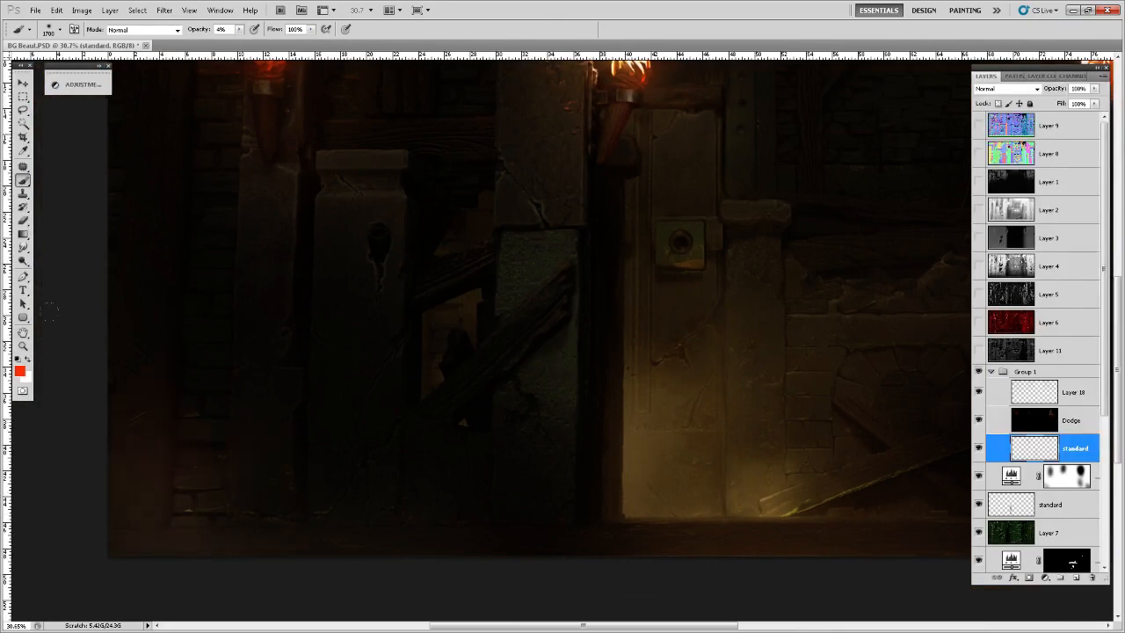
{"action": "left_click_drag", "start_coordinate": [763, 430], "coordinate": [568, 480]}
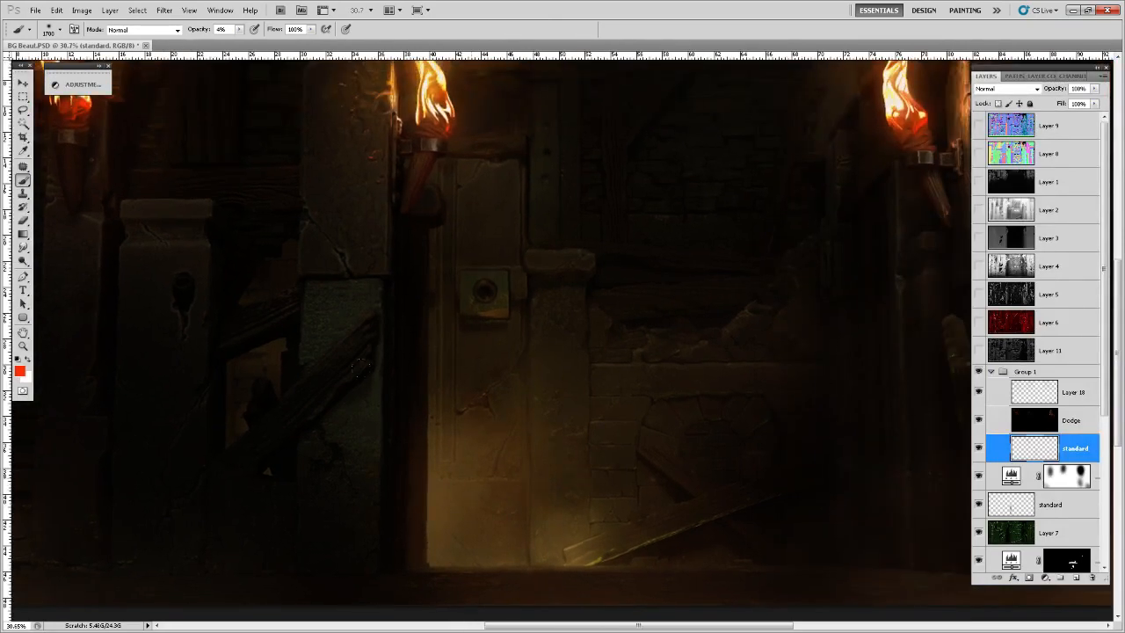
{"action": "left_click_drag", "start_coordinate": [750, 474], "coordinate": [528, 466]}
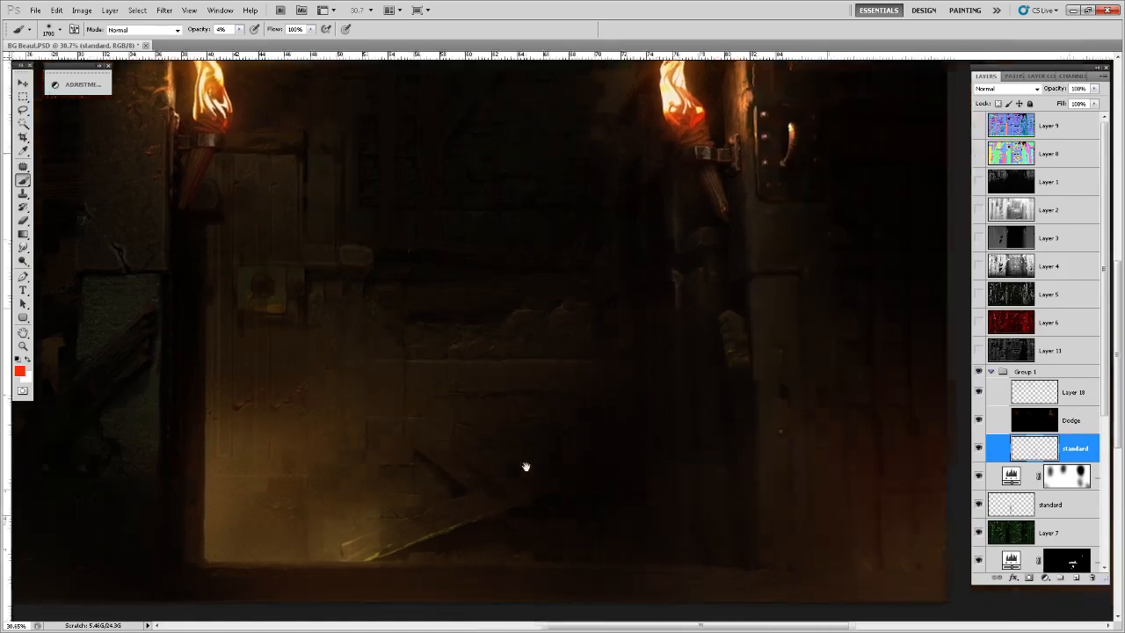
- Examine the overall torch lighting and the red-orange corner glow across the whole painting at several zoom levels
{"action": "scroll", "coordinate": [452, 465], "scroll_direction": "down", "scroll_amount": 10}
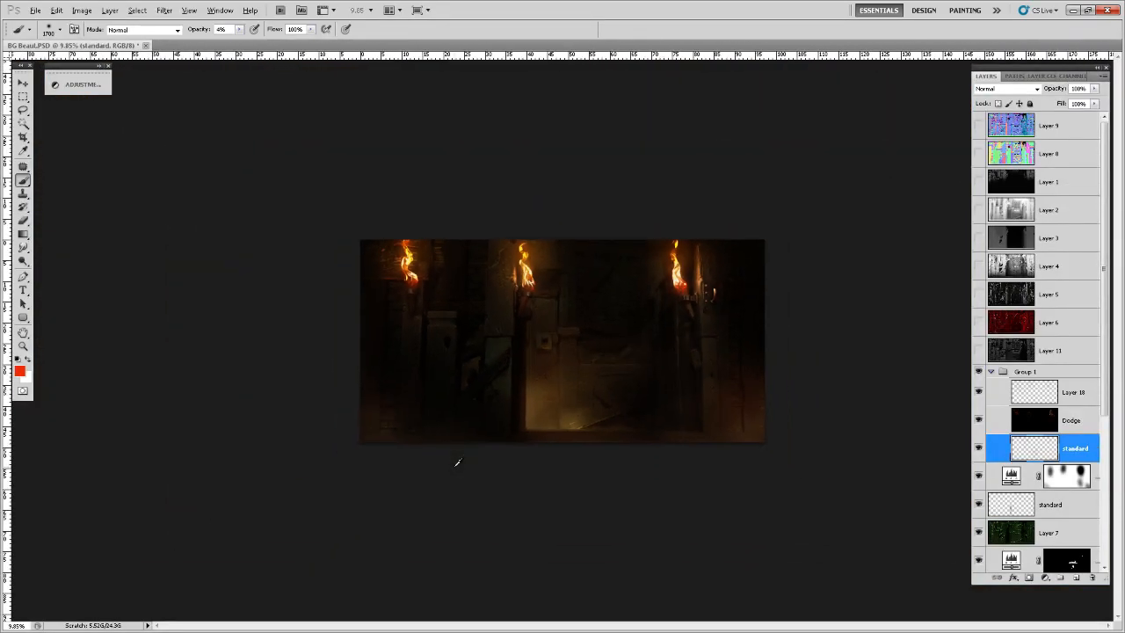
{"action": "scroll", "coordinate": [515, 476], "scroll_direction": "down", "scroll_amount": 4}
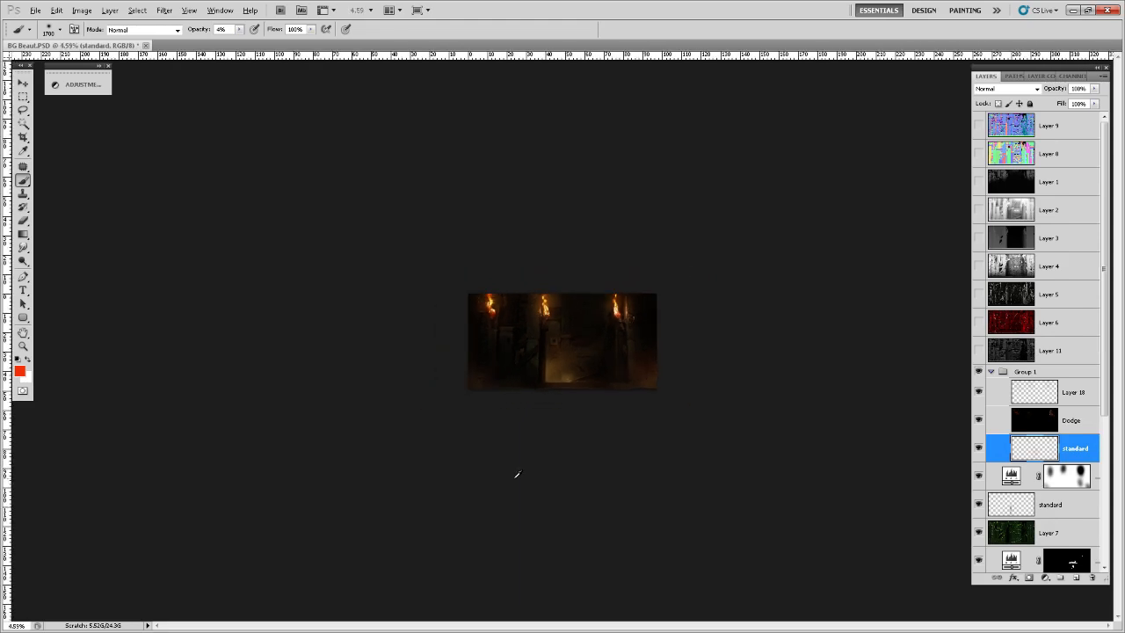
{"action": "scroll", "coordinate": [517, 475], "scroll_direction": "up", "scroll_amount": 4}
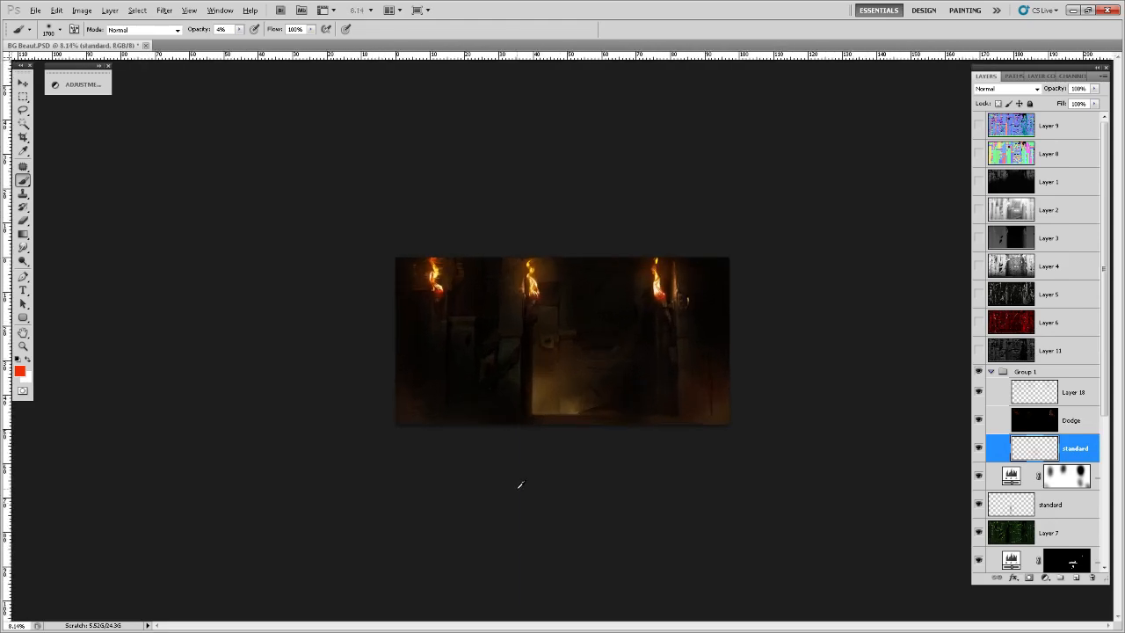
{"action": "scroll", "coordinate": [525, 481], "scroll_direction": "up", "scroll_amount": 2}
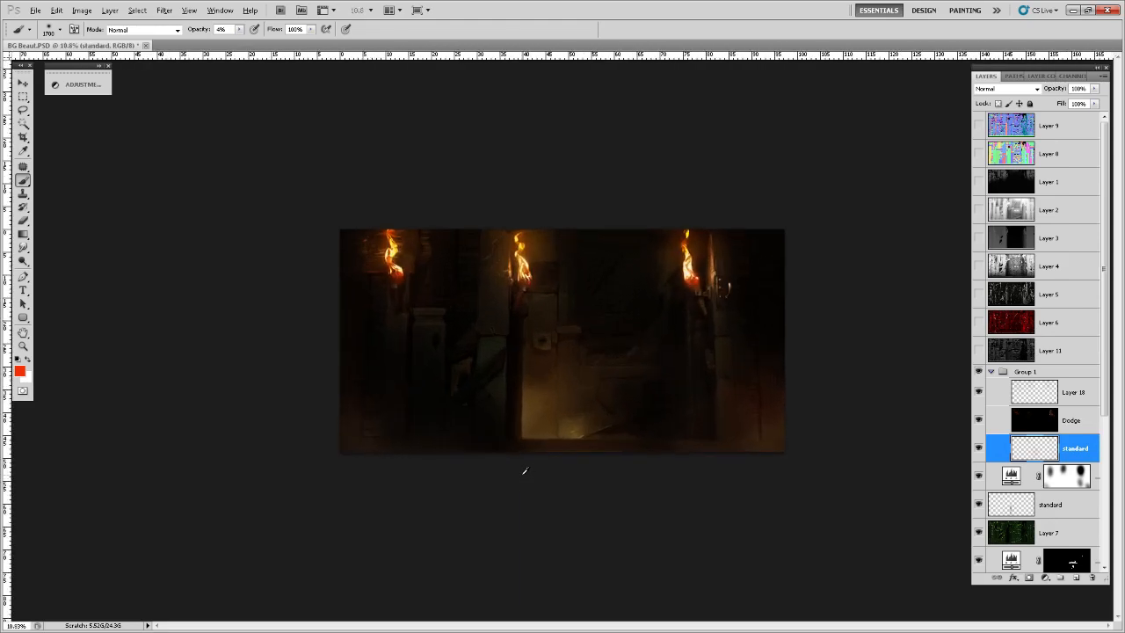
{"action": "scroll", "coordinate": [525, 466], "scroll_direction": "up", "scroll_amount": 2}
{"action": "scroll", "coordinate": [582, 442], "scroll_direction": "up", "scroll_amount": 4}
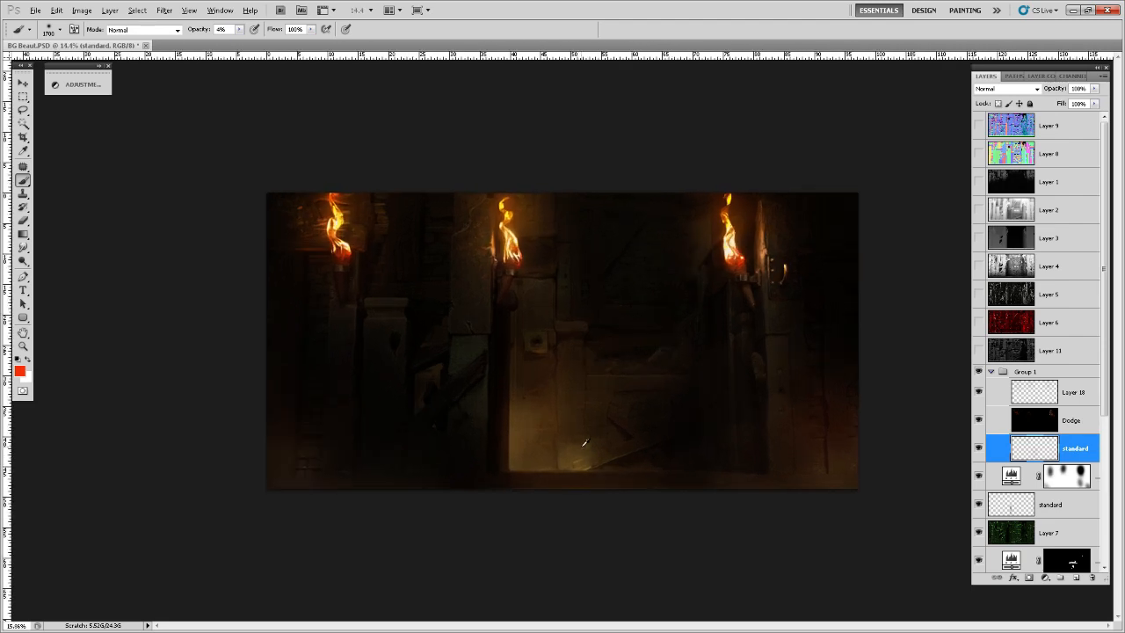
{"action": "scroll", "coordinate": [590, 437], "scroll_direction": "down", "scroll_amount": 2}
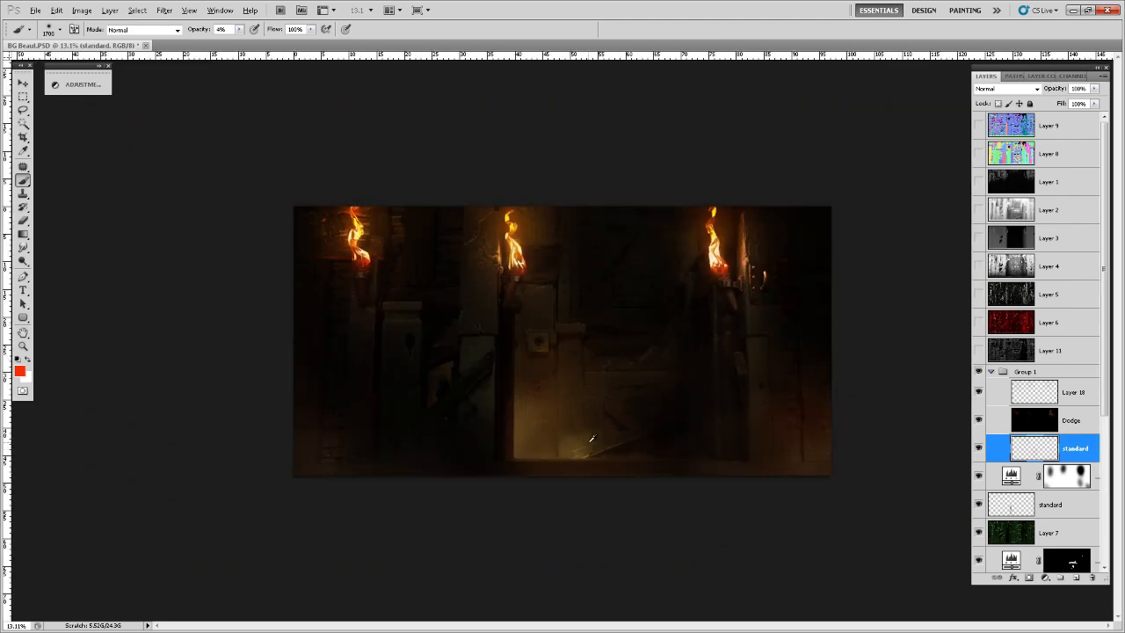
{"action": "key", "text": "alt"}
{"action": "key", "text": "alt"}
{"action": "key", "text": "alt"}
{"action": "scroll", "coordinate": [597, 419], "scroll_direction": "up", "scroll_amount": 5}
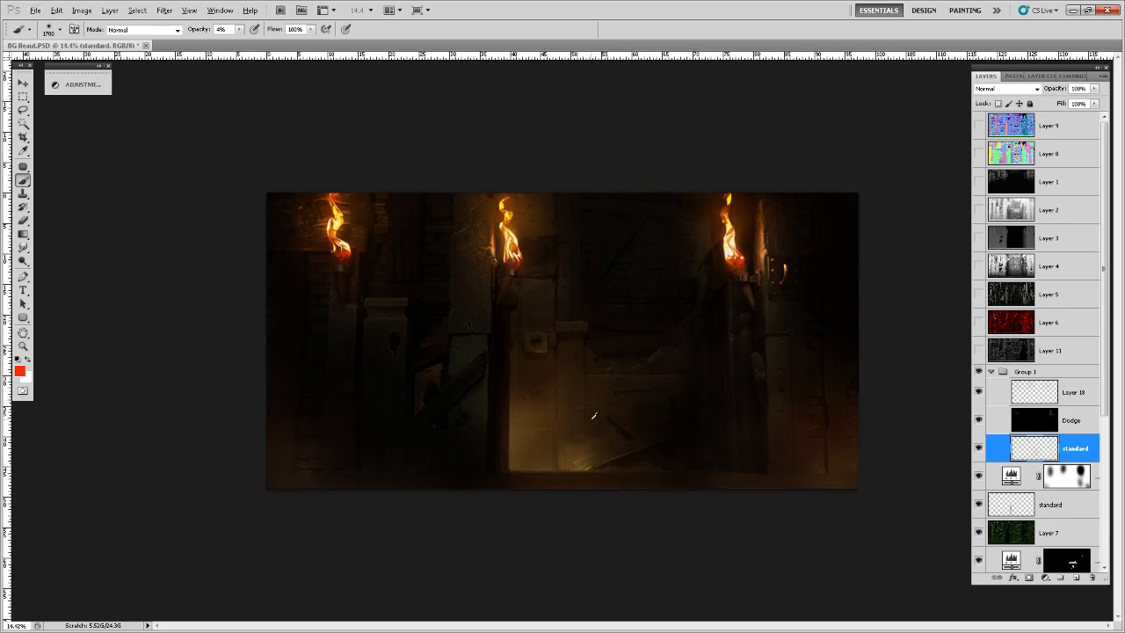
{"action": "scroll", "coordinate": [595, 416], "scroll_direction": "down", "scroll_amount": 2}
{"action": "scroll", "coordinate": [595, 415], "scroll_direction": "up", "scroll_amount": 1}
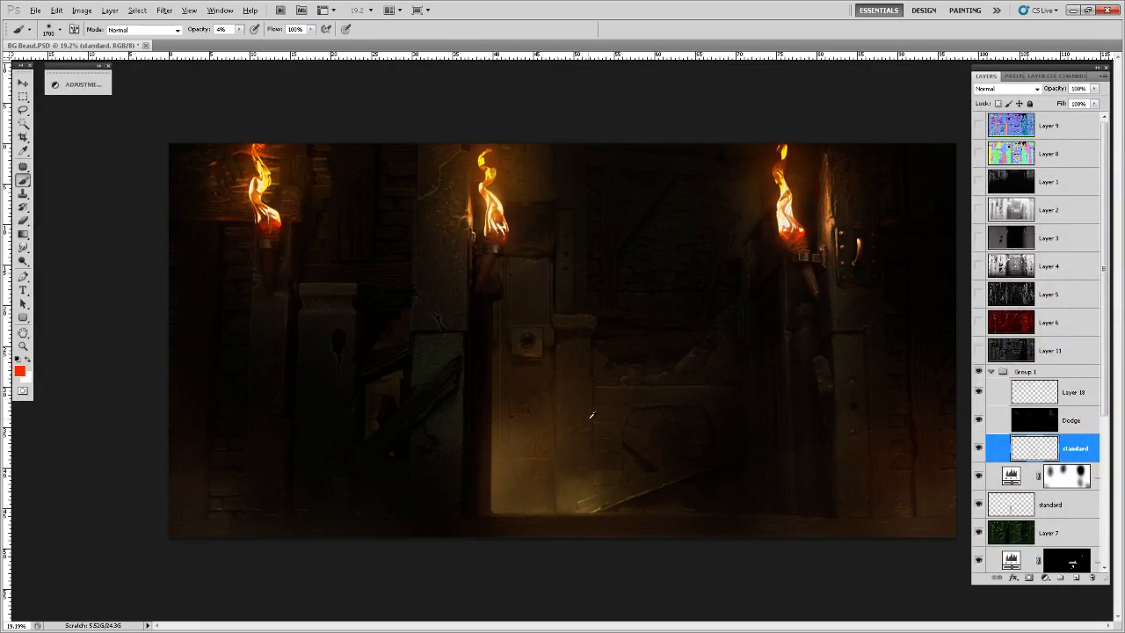
{"action": "key", "text": "alt"}
{"action": "key", "text": "alt"}
{"action": "scroll", "coordinate": [585, 392], "scroll_direction": "up", "scroll_amount": 1}
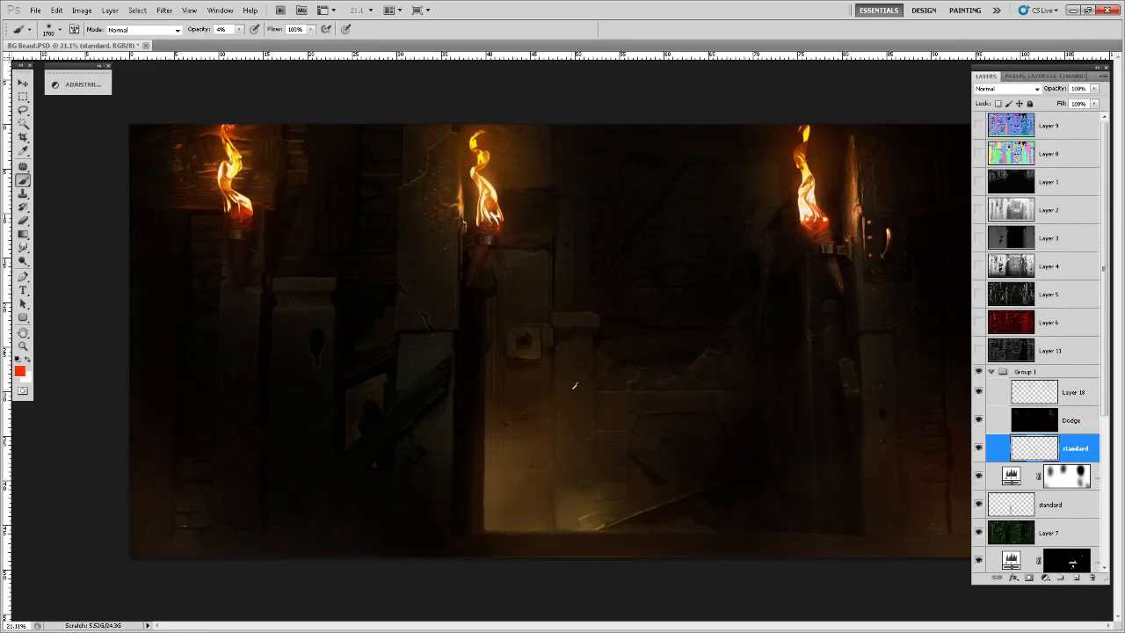
{"action": "scroll", "coordinate": [563, 377], "scroll_direction": "up", "scroll_amount": 1}
{"action": "scroll", "coordinate": [551, 369], "scroll_direction": "down", "scroll_amount": 1}
- Select Group 1 and stamp all visible layers into a new merged layer above it
{"action": "key", "text": "v"}
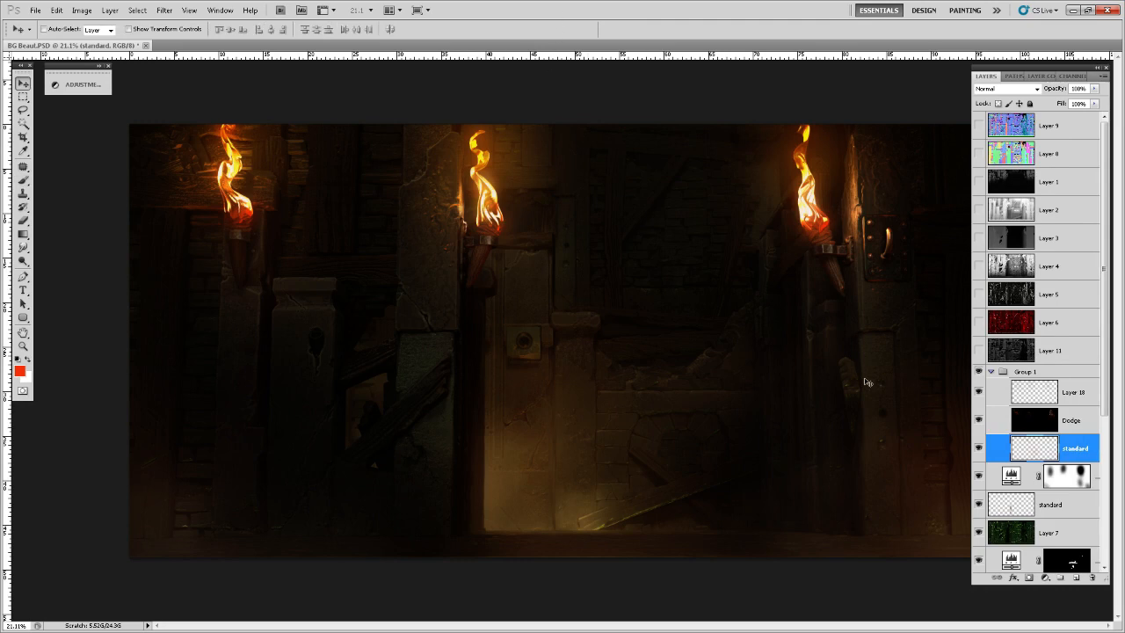
{"action": "left_click", "coordinate": [1079, 373]}
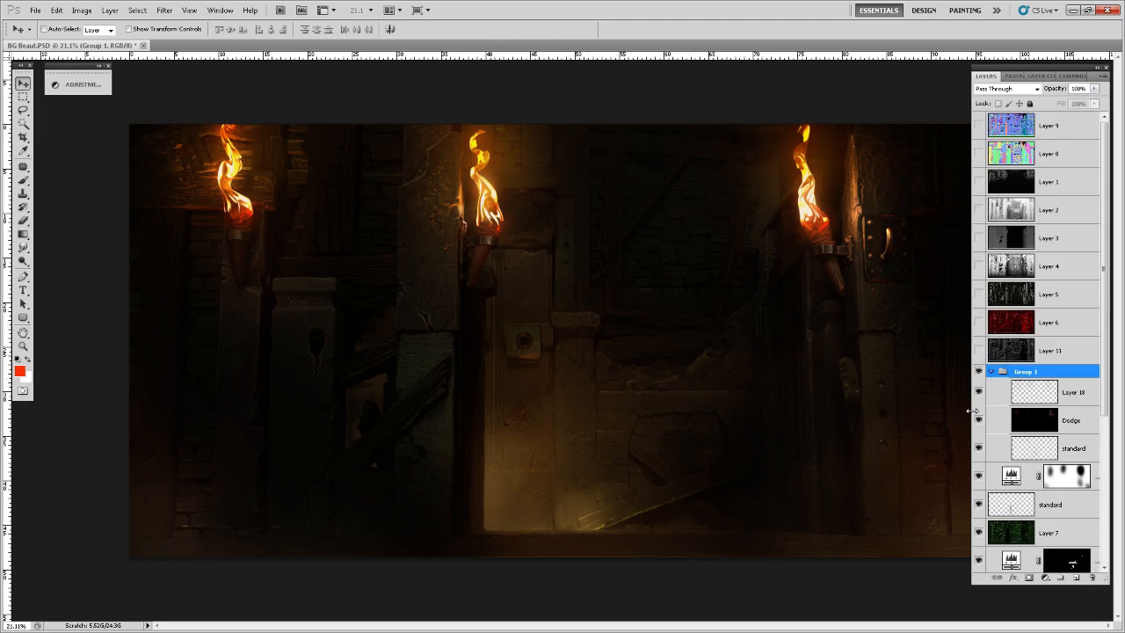
{"action": "key", "text": "ctrl+shift+alt+e"}
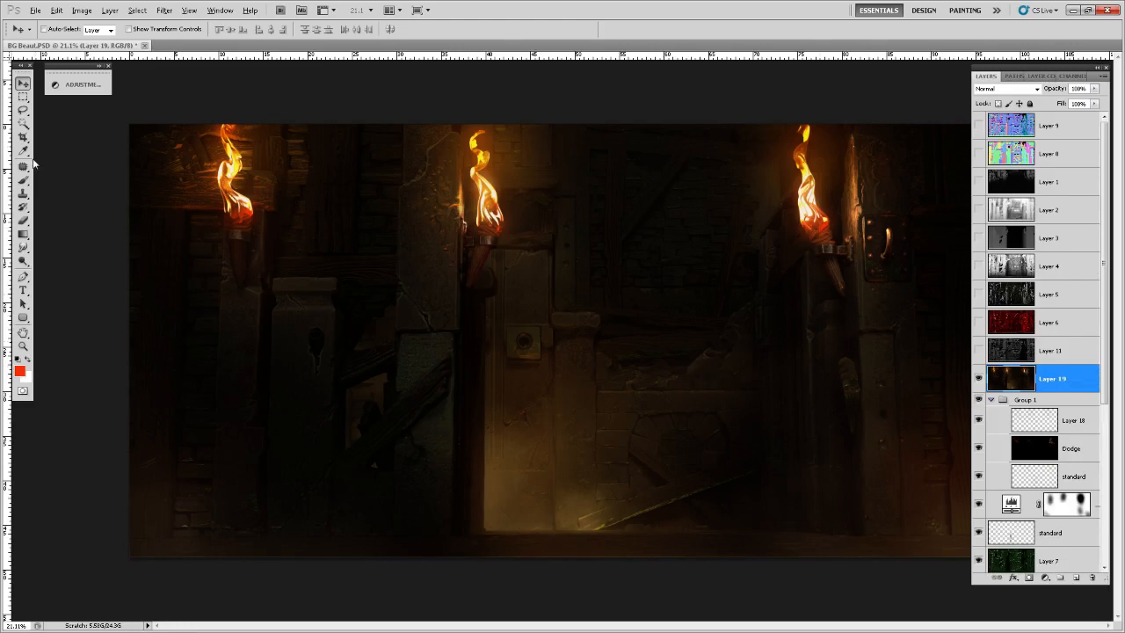
- Soften the upper part of the right torch's flame on the merged layer with a 150 px Smudge brush at 80% strength
{"action": "left_click_drag", "start_coordinate": [23, 248], "coordinate": [71, 267]}
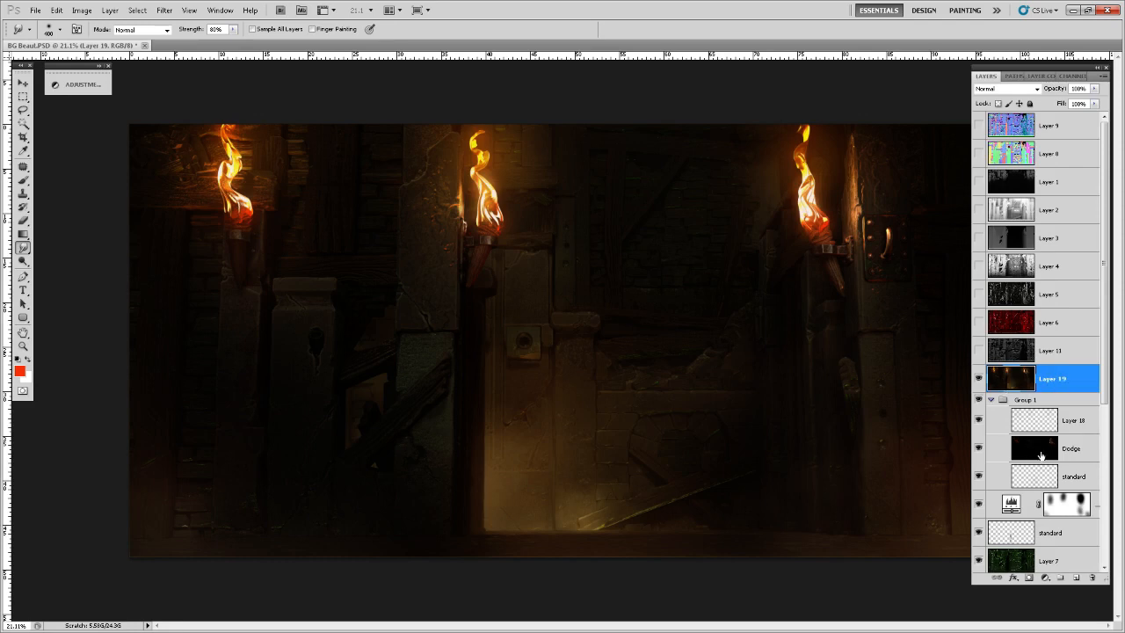
{"action": "scroll", "coordinate": [1041, 455], "scroll_direction": "down", "scroll_amount": 4}
{"action": "scroll", "coordinate": [1044, 431], "scroll_direction": "up", "scroll_amount": 4}
{"action": "scroll", "coordinate": [761, 355], "scroll_direction": "up", "scroll_amount": 1}
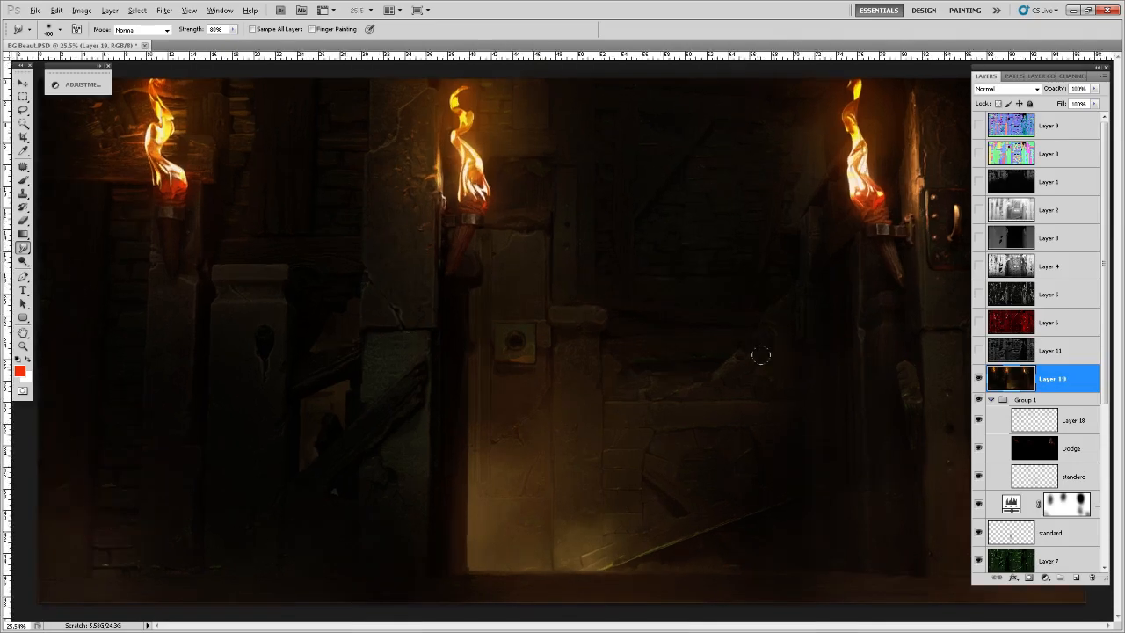
{"action": "scroll", "coordinate": [761, 356], "scroll_direction": "up", "scroll_amount": 1}
{"action": "left_click_drag", "start_coordinate": [781, 311], "coordinate": [642, 374]}
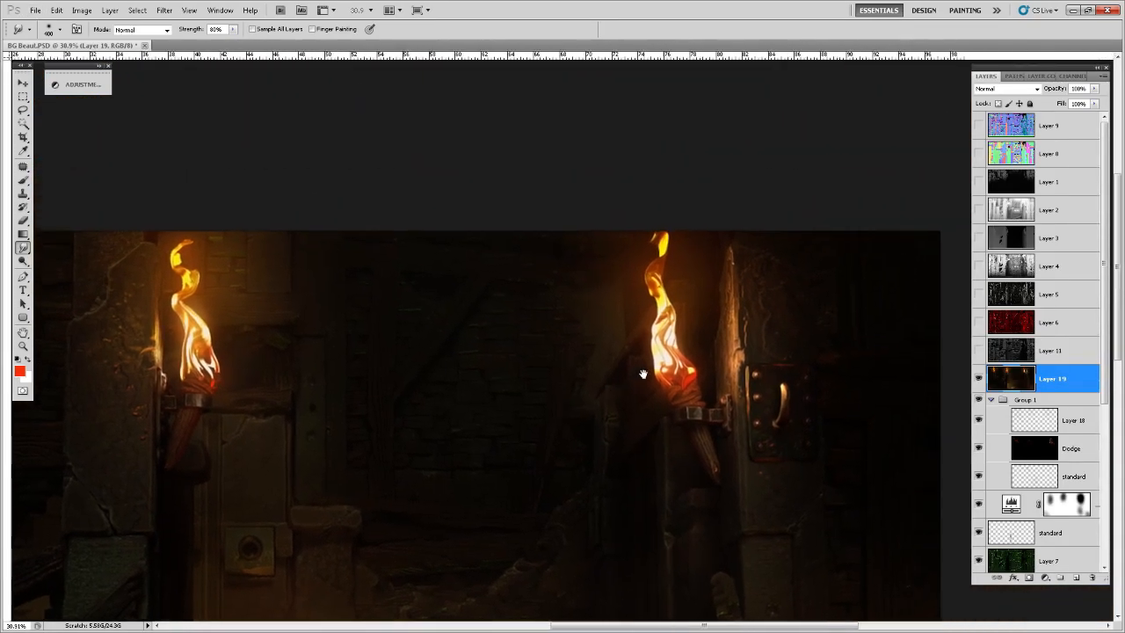
{"action": "scroll", "coordinate": [642, 374], "scroll_direction": "up", "scroll_amount": 1}
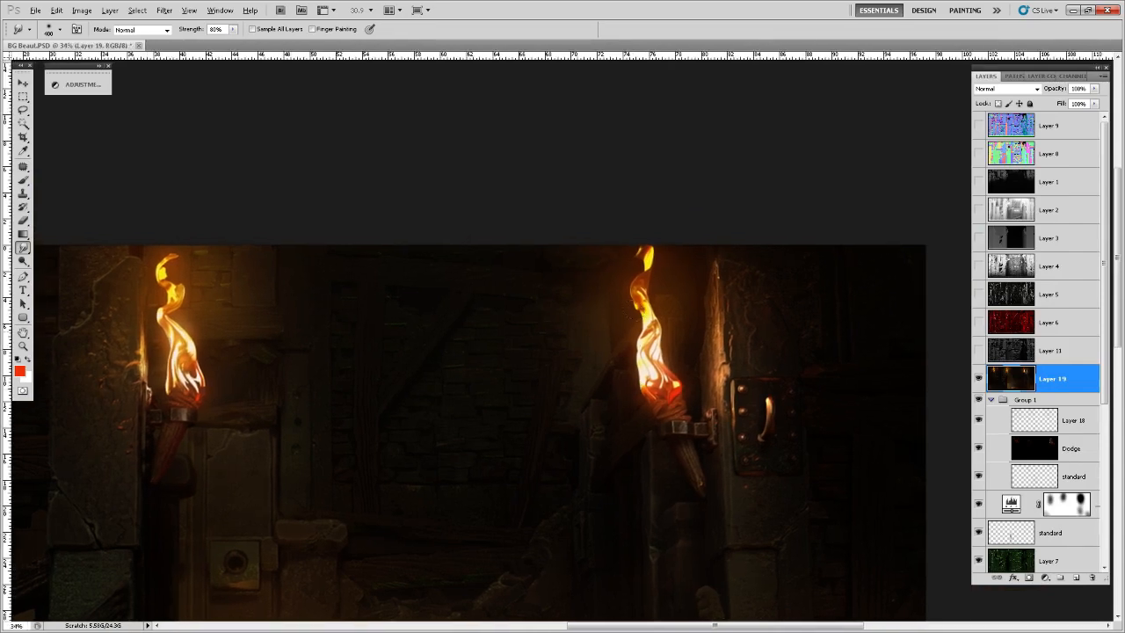
{"action": "scroll", "coordinate": [642, 374], "scroll_direction": "up", "scroll_amount": 2}
{"action": "left_click_drag", "start_coordinate": [634, 364], "coordinate": [617, 382]}
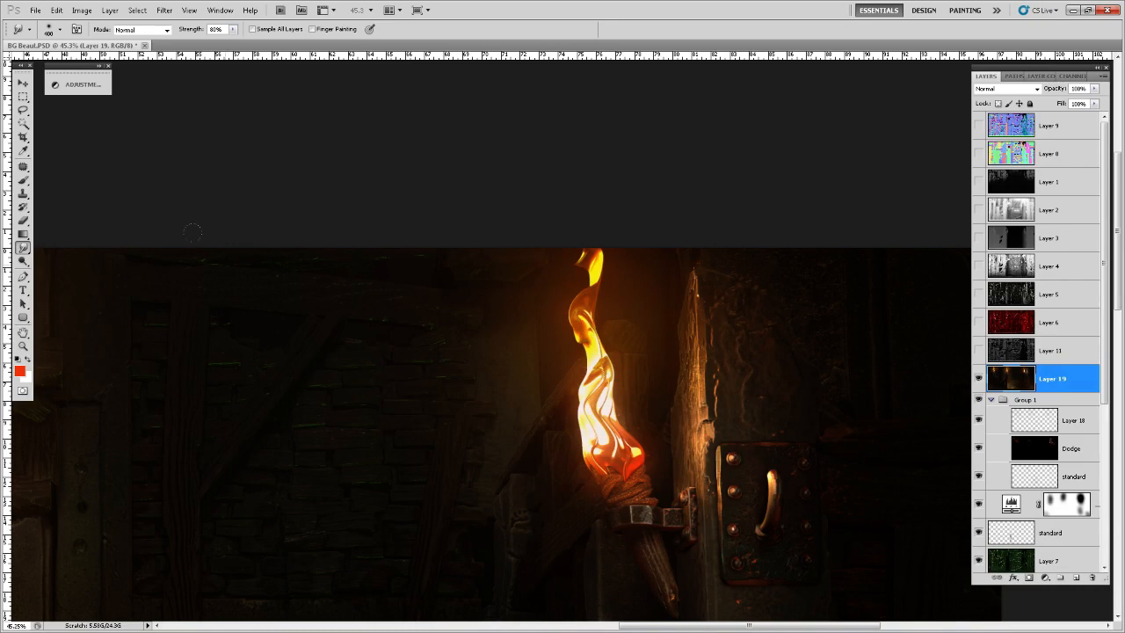
{"action": "scroll", "coordinate": [504, 297], "scroll_direction": "up", "scroll_amount": 1}
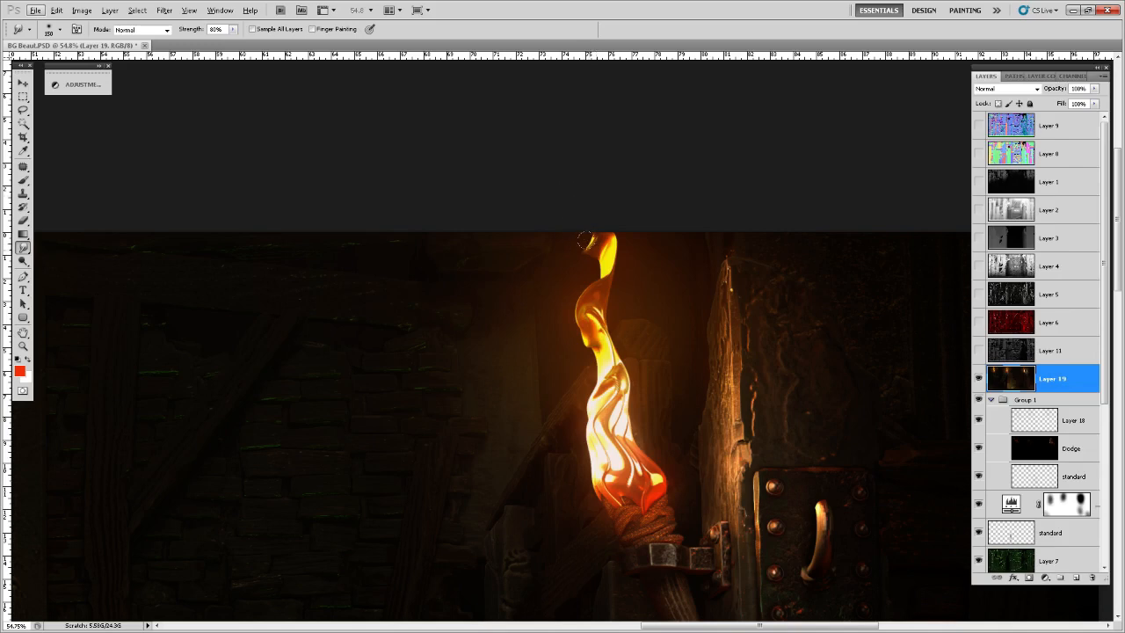
{"action": "left_click_drag", "start_coordinate": [589, 293], "coordinate": [590, 295]}
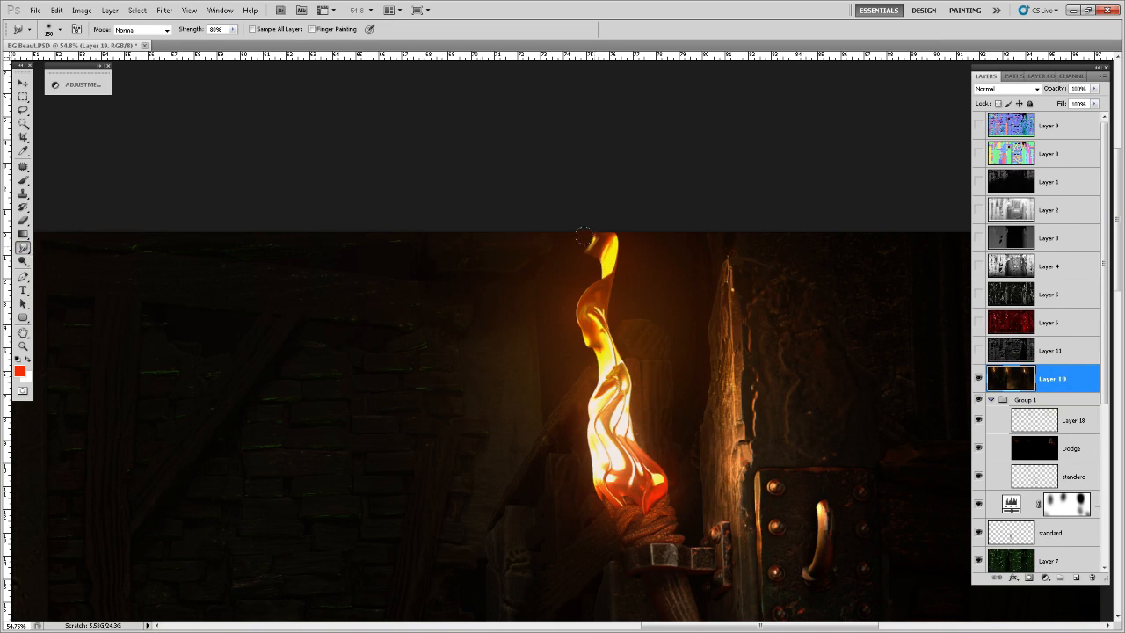
{"action": "mouse_move", "coordinate": [584, 236]}
{"action": "left_mouse_down"}
{"action": "mouse_move", "coordinate": [603, 257]}
{"action": "mouse_move", "coordinate": [577, 227]}
{"action": "mouse_move", "coordinate": [603, 249]}
{"action": "mouse_move", "coordinate": [604, 239]}
{"action": "left_mouse_up"}
{"action": "mouse_move", "coordinate": [588, 304]}
{"action": "left_mouse_down"}
{"action": "mouse_move", "coordinate": [595, 317]}
{"action": "mouse_move", "coordinate": [598, 293]}
{"action": "left_mouse_up"}
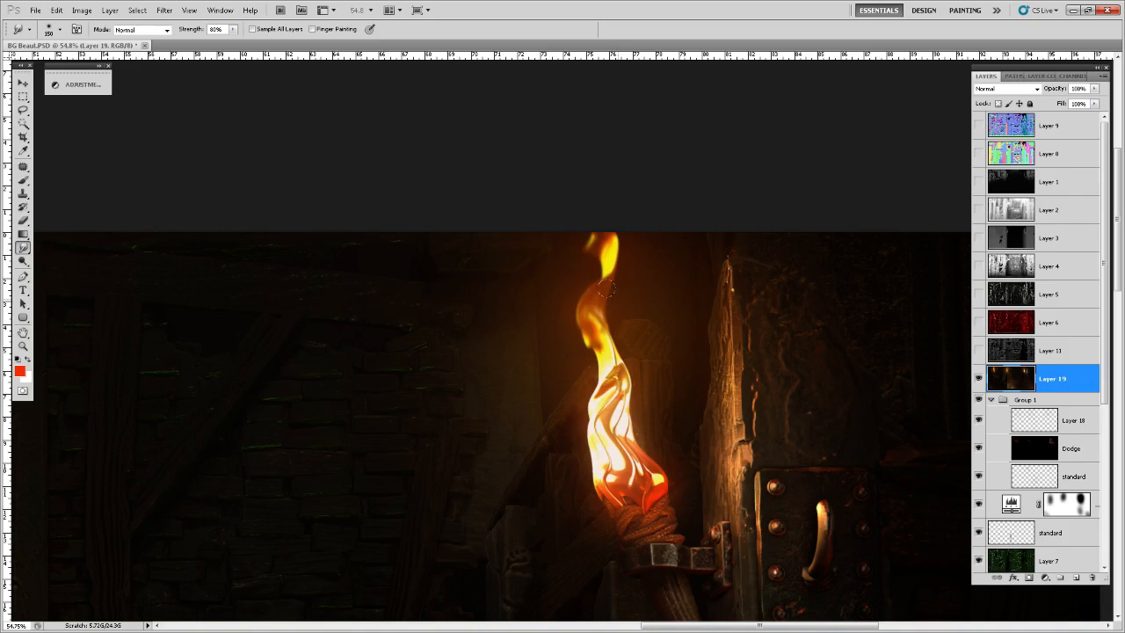
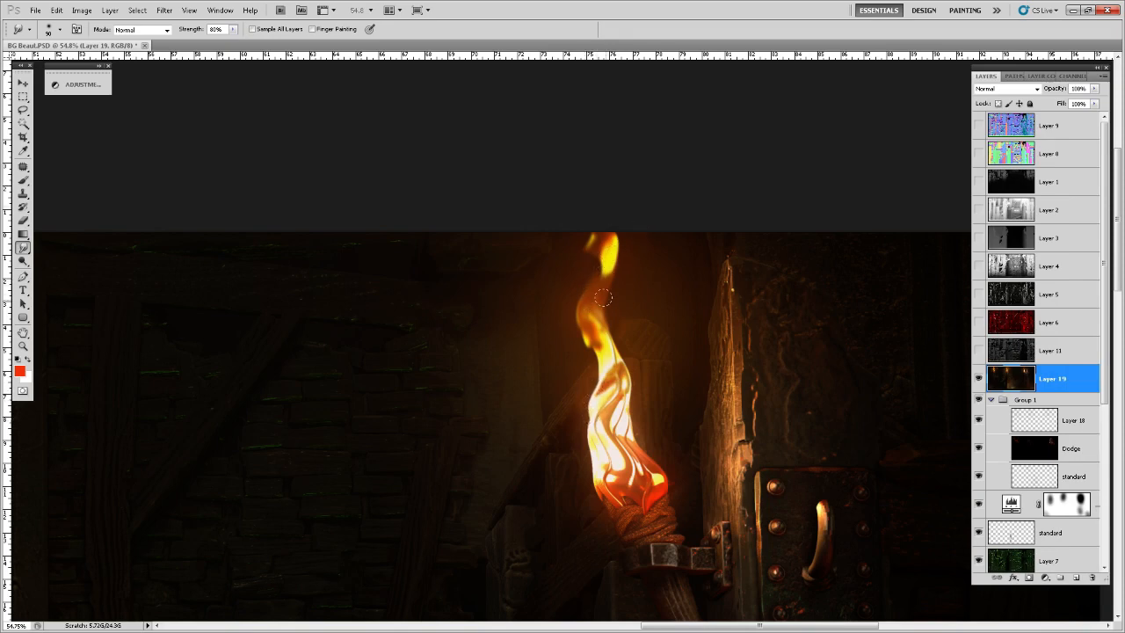
- Smudge the middle and lower parts of the right torch's flame on the merged layer at 80% strength
{"action": "left_click_drag", "start_coordinate": [601, 254], "coordinate": [591, 232]}
{"action": "key", "text": "ctrl+z"}
{"action": "left_click_drag", "start_coordinate": [621, 423], "coordinate": [614, 365]}
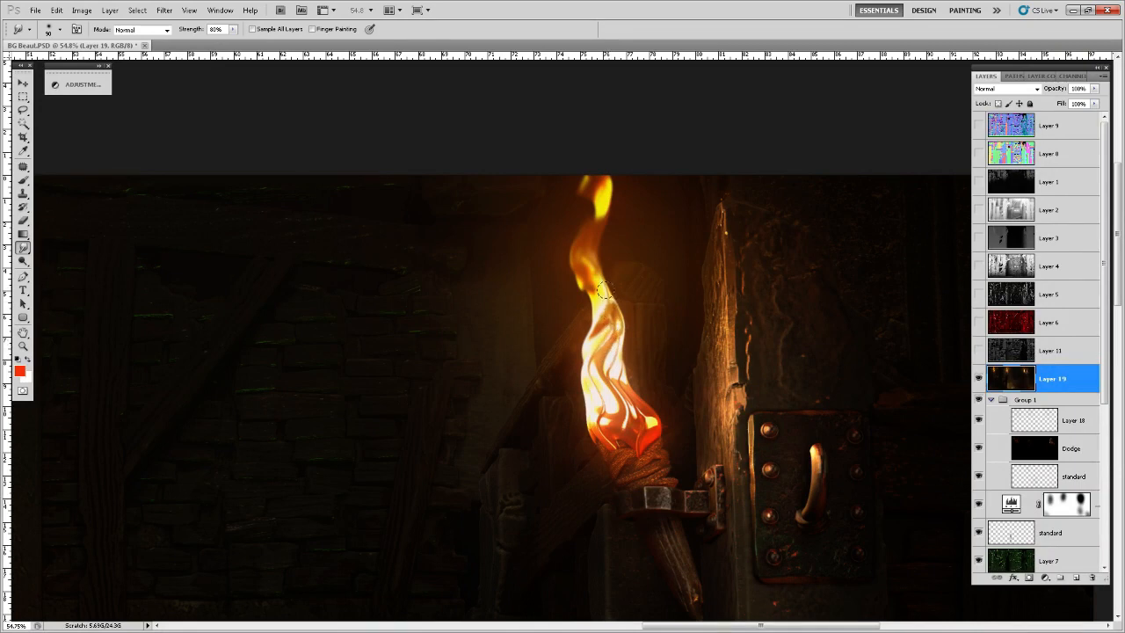
{"action": "mouse_move", "coordinate": [637, 410]}
{"action": "left_mouse_down"}
{"action": "mouse_move", "coordinate": [618, 432]}
{"action": "mouse_move", "coordinate": [615, 410]}
{"action": "mouse_move", "coordinate": [618, 421]}
{"action": "mouse_move", "coordinate": [633, 390]}
{"action": "mouse_move", "coordinate": [590, 421]}
{"action": "mouse_move", "coordinate": [588, 370]}
{"action": "mouse_move", "coordinate": [586, 412]}
{"action": "left_mouse_up"}
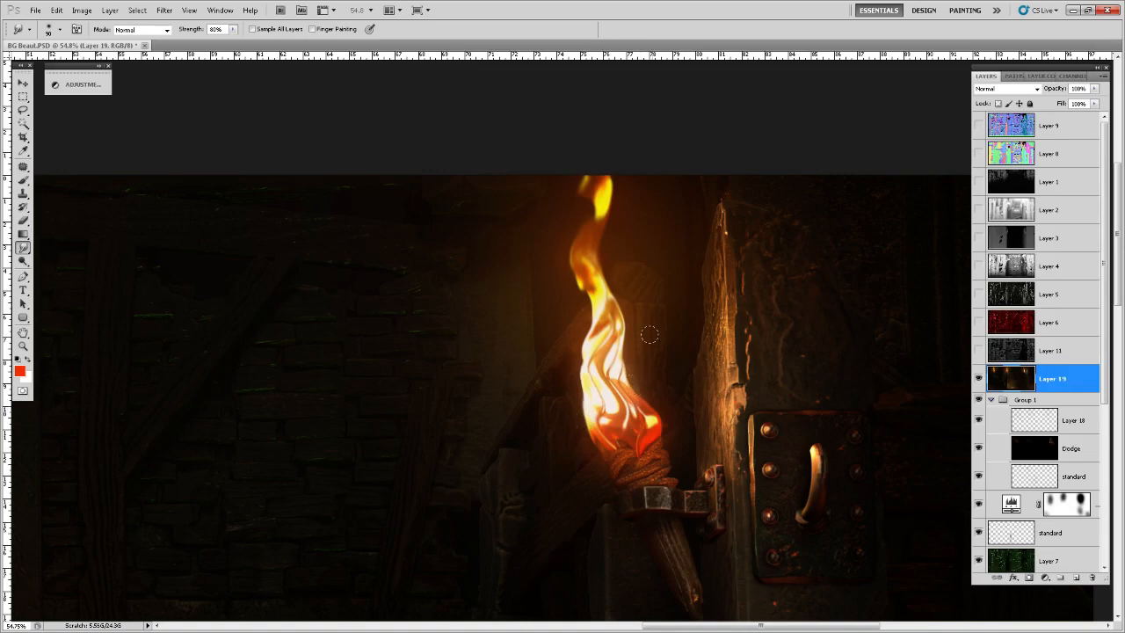
{"action": "scroll", "coordinate": [670, 449], "scroll_direction": "down", "scroll_amount": 8}
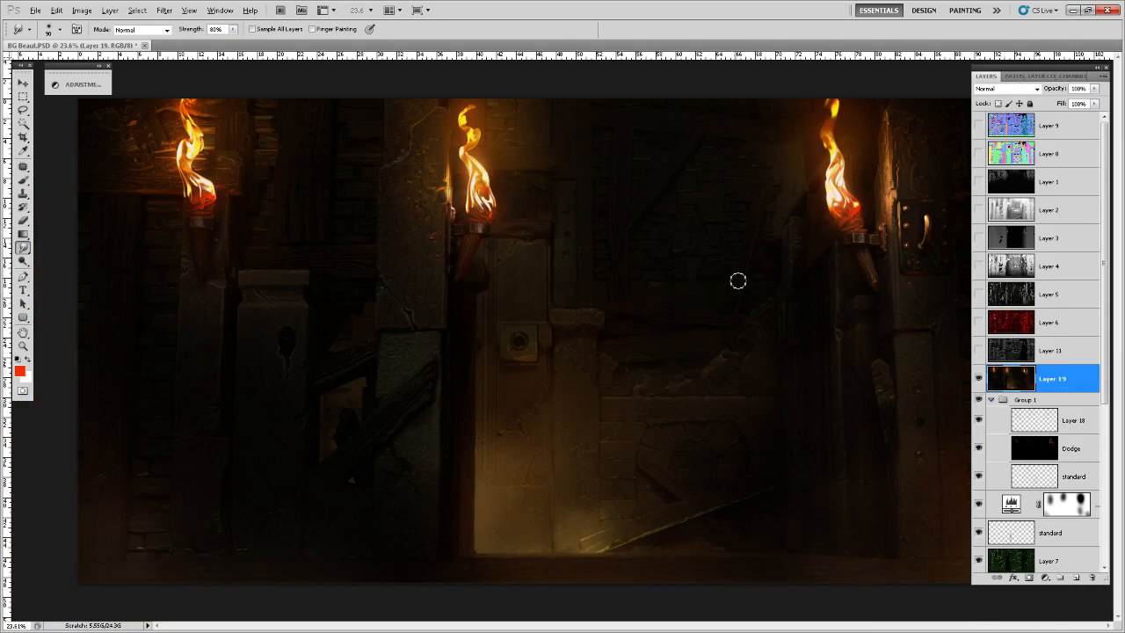
- Soften the body, base and left edge of the right torch's flame using a 175 px Smudge brush
{"action": "scroll", "coordinate": [737, 279], "scroll_direction": "up", "scroll_amount": 2}
{"action": "left_click_drag", "start_coordinate": [787, 283], "coordinate": [490, 457]}
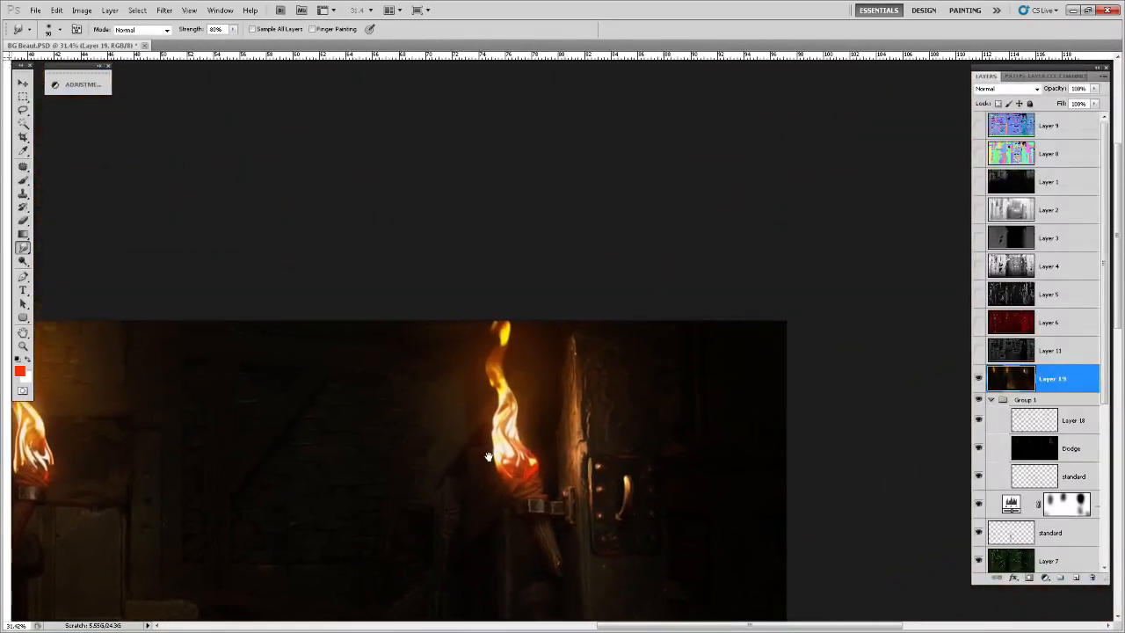
{"action": "scroll", "coordinate": [595, 457], "scroll_direction": "up", "scroll_amount": 1}
{"action": "scroll", "coordinate": [492, 453], "scroll_direction": "up", "scroll_amount": 4}
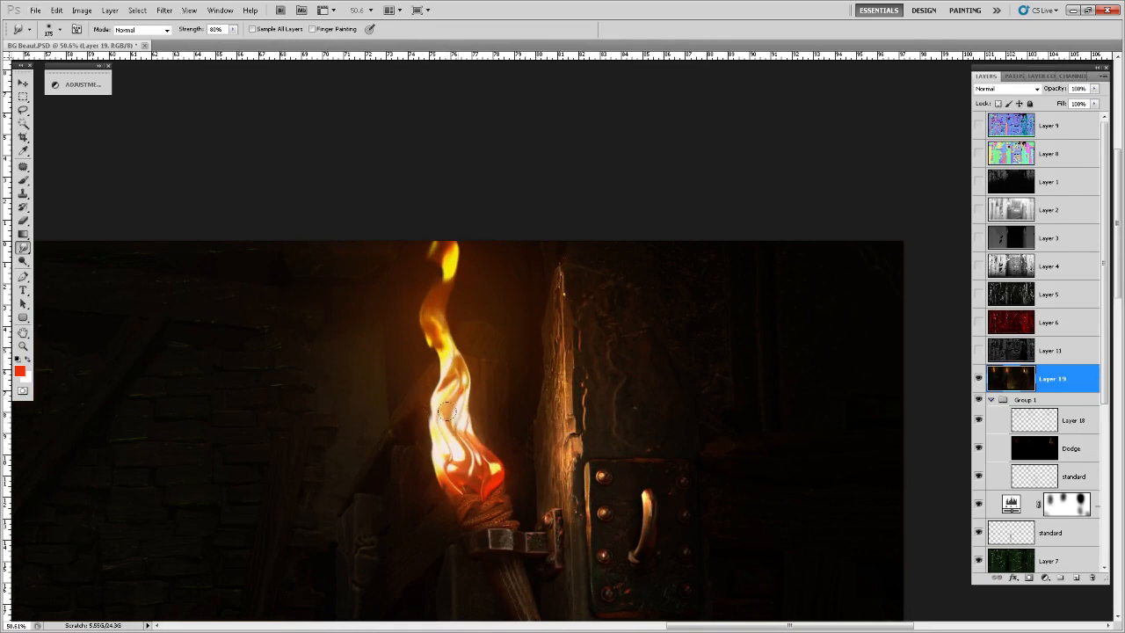
{"action": "scroll", "coordinate": [392, 282], "scroll_direction": "down", "scroll_amount": 8}
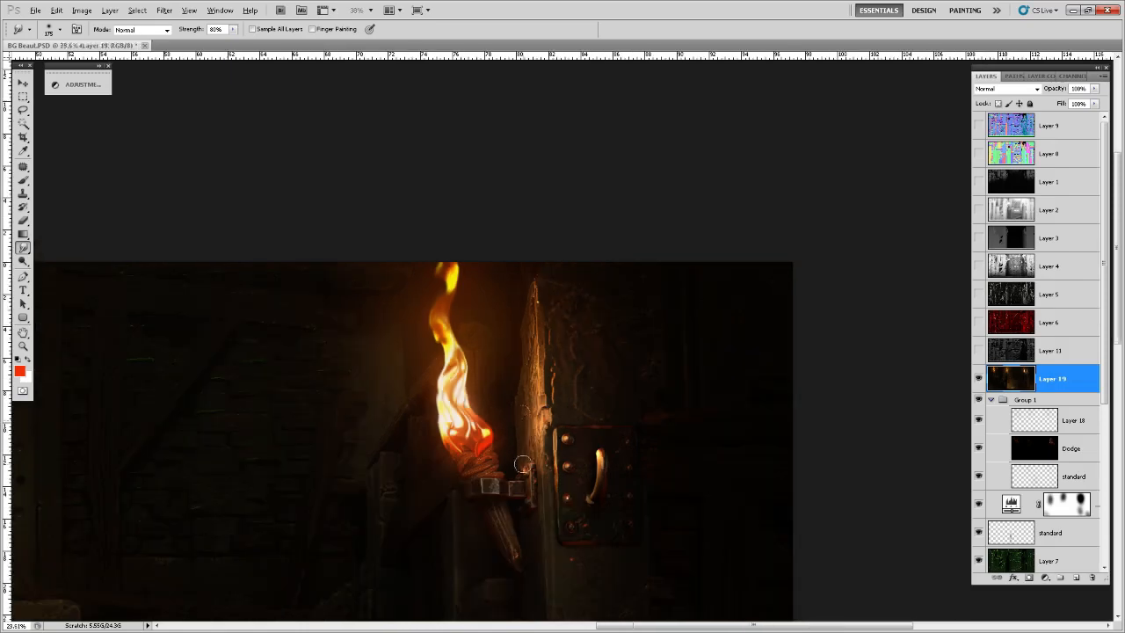
{"action": "scroll", "coordinate": [555, 233], "scroll_direction": "up", "scroll_amount": 2}
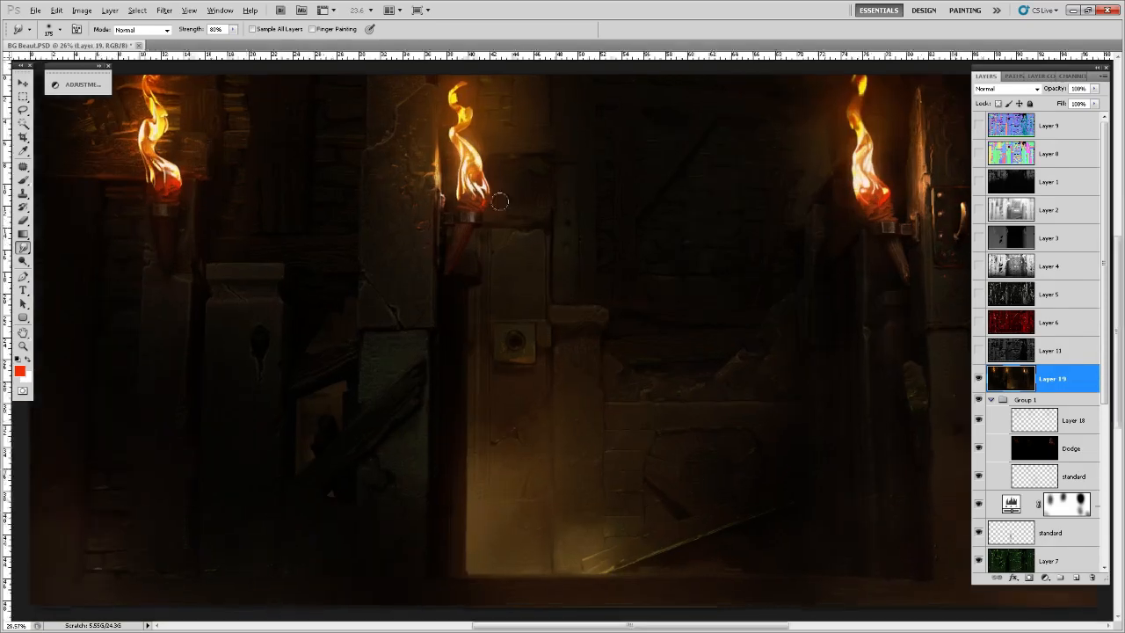
{"action": "left_click_drag", "start_coordinate": [857, 206], "coordinate": [572, 384]}
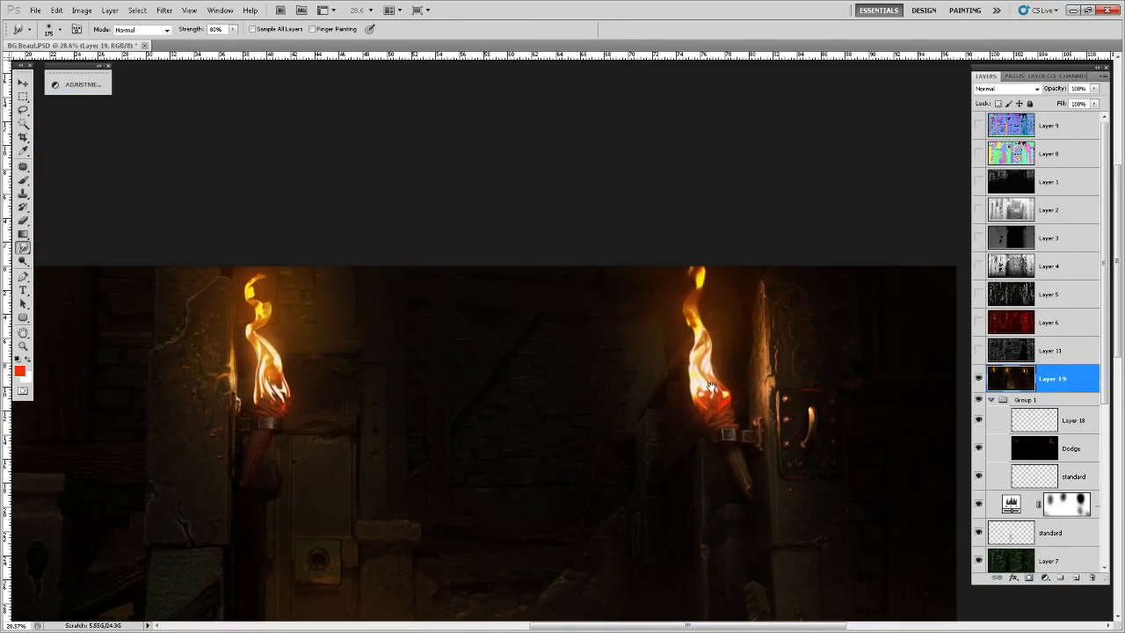
{"action": "scroll", "coordinate": [704, 387], "scroll_direction": "up", "scroll_amount": 2}
{"action": "left_click_drag", "start_coordinate": [690, 361], "coordinate": [687, 292]}
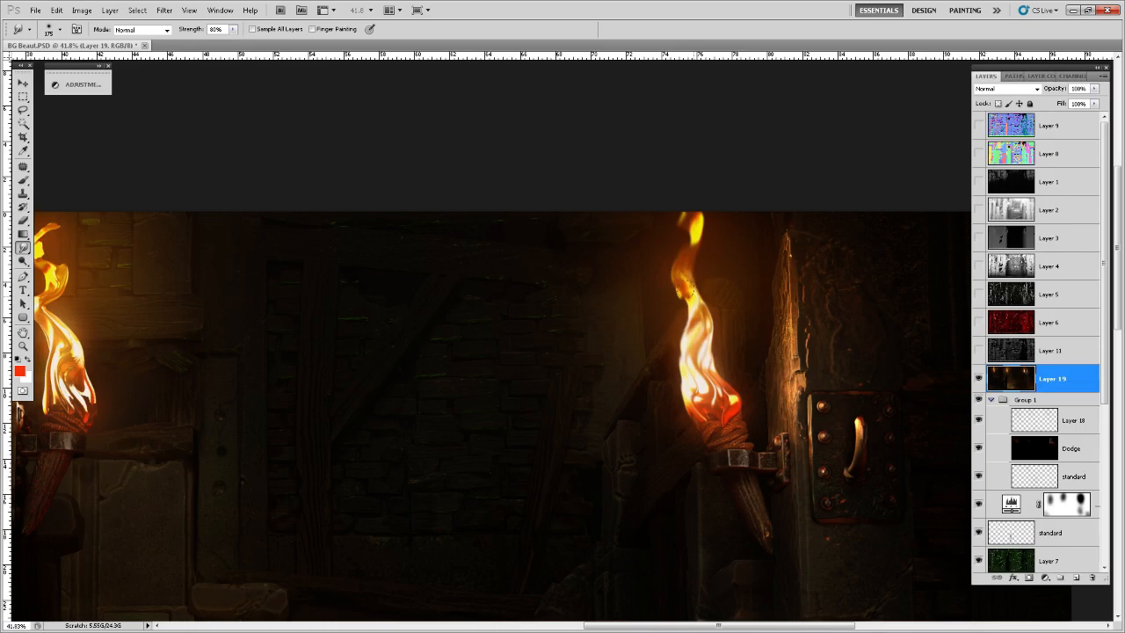
{"action": "mouse_move", "coordinate": [709, 385]}
{"action": "left_mouse_down"}
{"action": "mouse_move", "coordinate": [707, 362]}
{"action": "mouse_move", "coordinate": [733, 399]}
{"action": "mouse_move", "coordinate": [708, 391]}
{"action": "mouse_move", "coordinate": [720, 395]}
{"action": "left_mouse_up"}
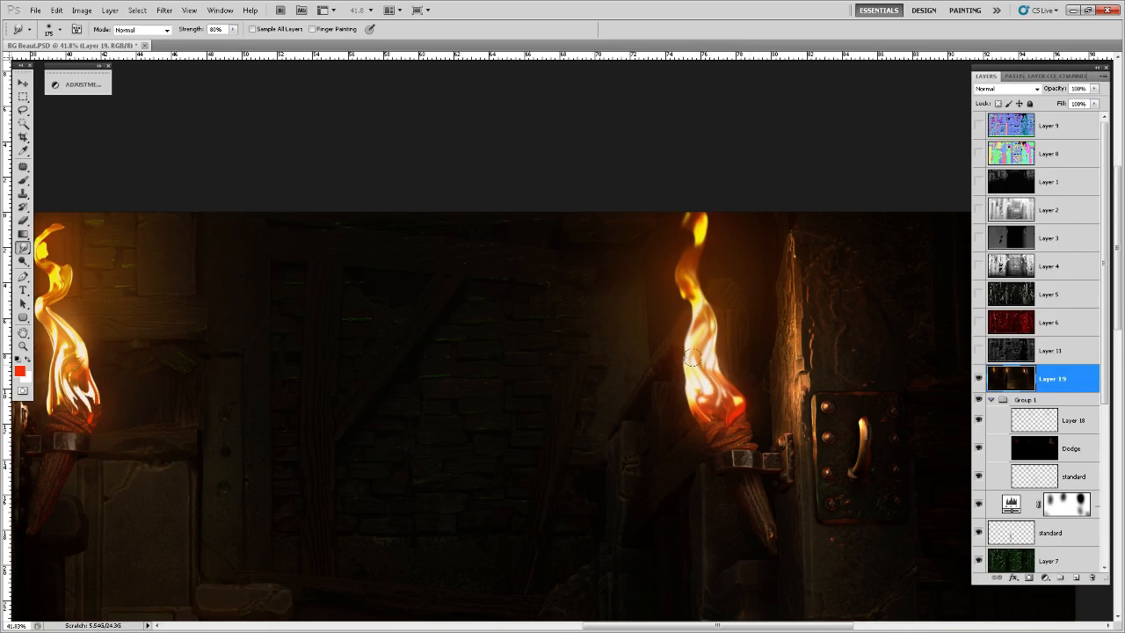
{"action": "mouse_move", "coordinate": [731, 423]}
{"action": "left_mouse_down"}
{"action": "mouse_move", "coordinate": [736, 387]}
{"action": "mouse_move", "coordinate": [731, 432]}
{"action": "mouse_move", "coordinate": [736, 412]}
{"action": "mouse_move", "coordinate": [718, 418]}
{"action": "mouse_move", "coordinate": [718, 387]}
{"action": "mouse_move", "coordinate": [725, 411]}
{"action": "mouse_move", "coordinate": [694, 413]}
{"action": "mouse_move", "coordinate": [686, 379]}
{"action": "mouse_move", "coordinate": [697, 380]}
{"action": "mouse_move", "coordinate": [693, 417]}
{"action": "mouse_move", "coordinate": [713, 338]}
{"action": "mouse_move", "coordinate": [697, 415]}
{"action": "left_mouse_up"}
{"action": "mouse_move", "coordinate": [694, 369]}
{"action": "left_mouse_down"}
{"action": "mouse_move", "coordinate": [705, 419]}
{"action": "mouse_move", "coordinate": [692, 404]}
{"action": "left_mouse_up"}
{"action": "scroll", "coordinate": [722, 382], "scroll_direction": "down", "scroll_amount": 7}
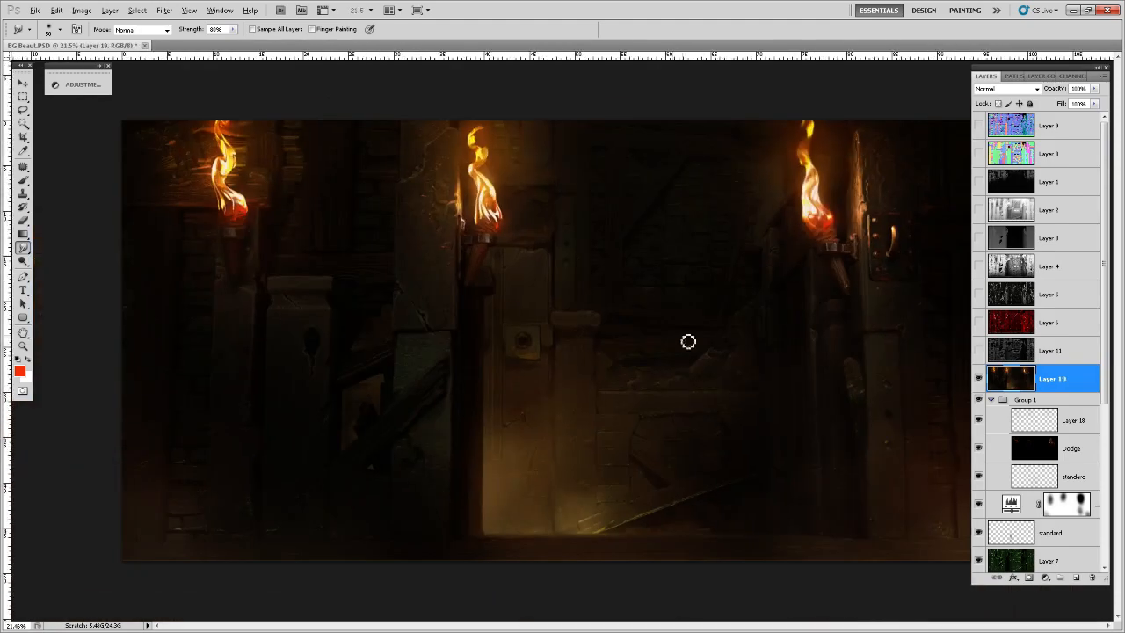
- Smudge the tip of the right torch's flame at the canvas edge with a 200 px brush
{"action": "scroll", "coordinate": [721, 294], "scroll_direction": "up", "scroll_amount": 6}
{"action": "left_click_drag", "start_coordinate": [876, 167], "coordinate": [659, 400]}
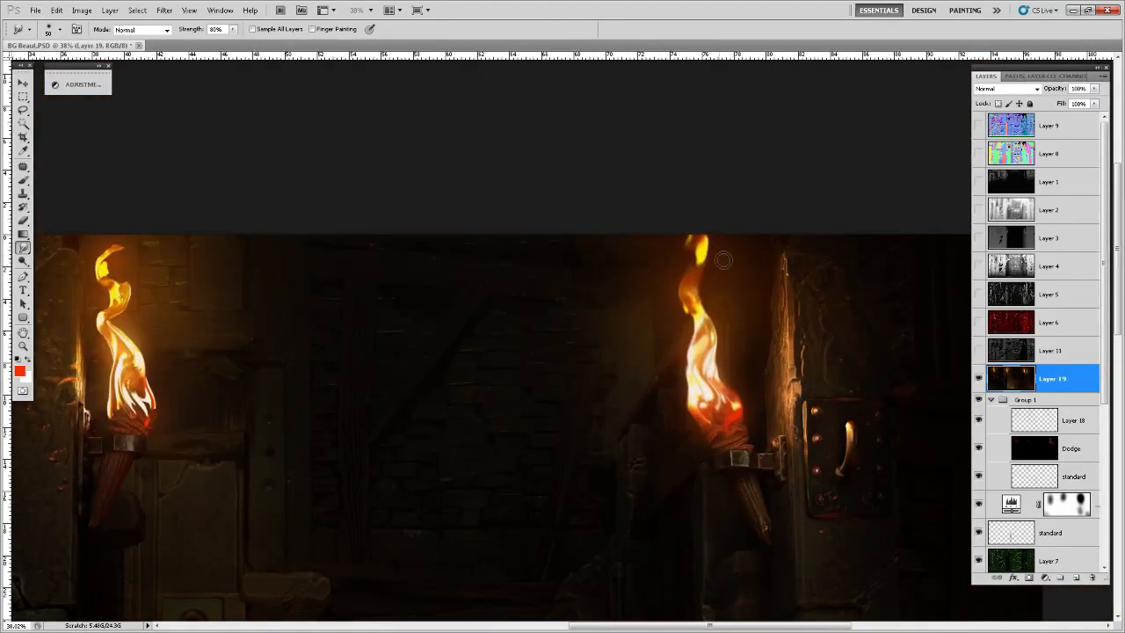
{"action": "key", "text": "."}
{"action": "mouse_move", "coordinate": [701, 249]}
{"action": "left_mouse_down"}
{"action": "mouse_move", "coordinate": [707, 226]}
{"action": "mouse_move", "coordinate": [685, 228]}
{"action": "left_mouse_up"}
{"action": "scroll", "coordinate": [620, 454], "scroll_direction": "down", "scroll_amount": 2}
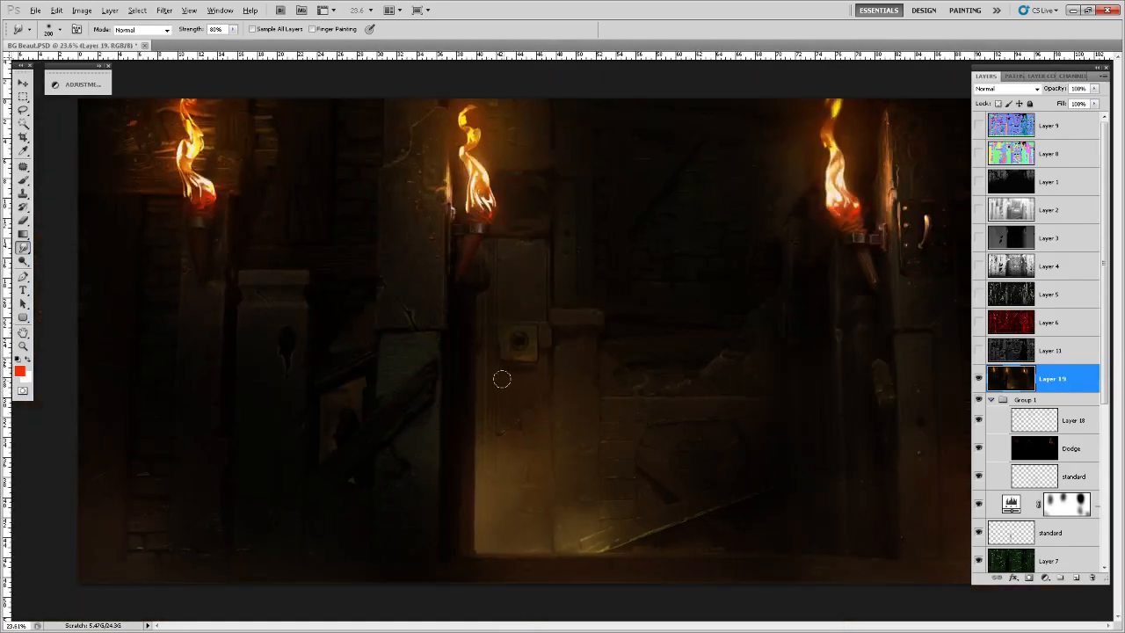
{"action": "scroll", "coordinate": [502, 379], "scroll_direction": "down", "scroll_amount": 2}
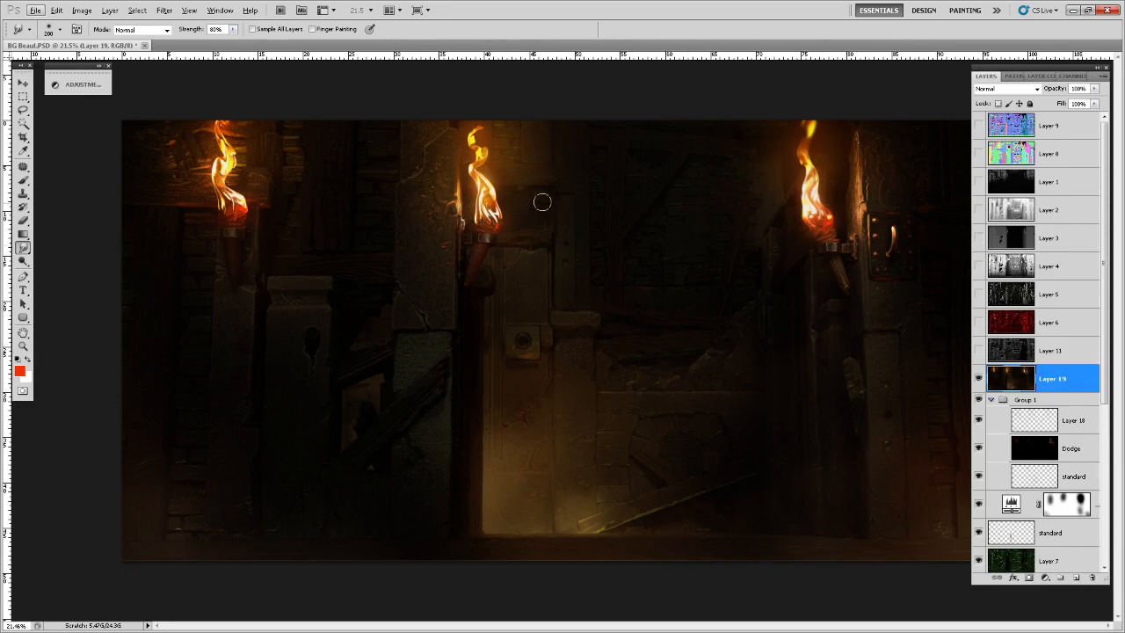
- Switch to the Brush tool and set it to Multiply mode at 42% opacity for the right torch
{"action": "key", "text": "alt"}
{"action": "key", "text": "b"}
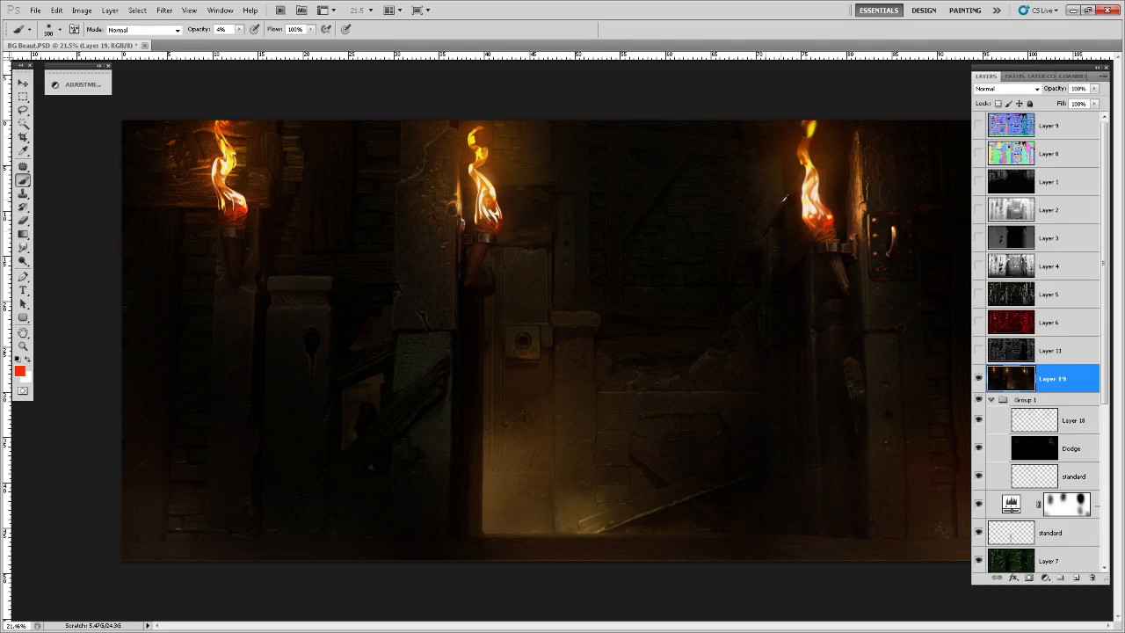
{"action": "scroll", "coordinate": [783, 202], "scroll_direction": "up", "scroll_amount": 4}
{"action": "left_click_drag", "start_coordinate": [779, 220], "coordinate": [566, 302]}
{"action": "mouse_move", "coordinate": [688, 268]}
{"action": "left_mouse_down"}
{"action": "mouse_move", "coordinate": [603, 280]}
{"action": "mouse_move", "coordinate": [591, 269]}
{"action": "left_mouse_up"}
{"action": "key", "text": "ctrl+r"}
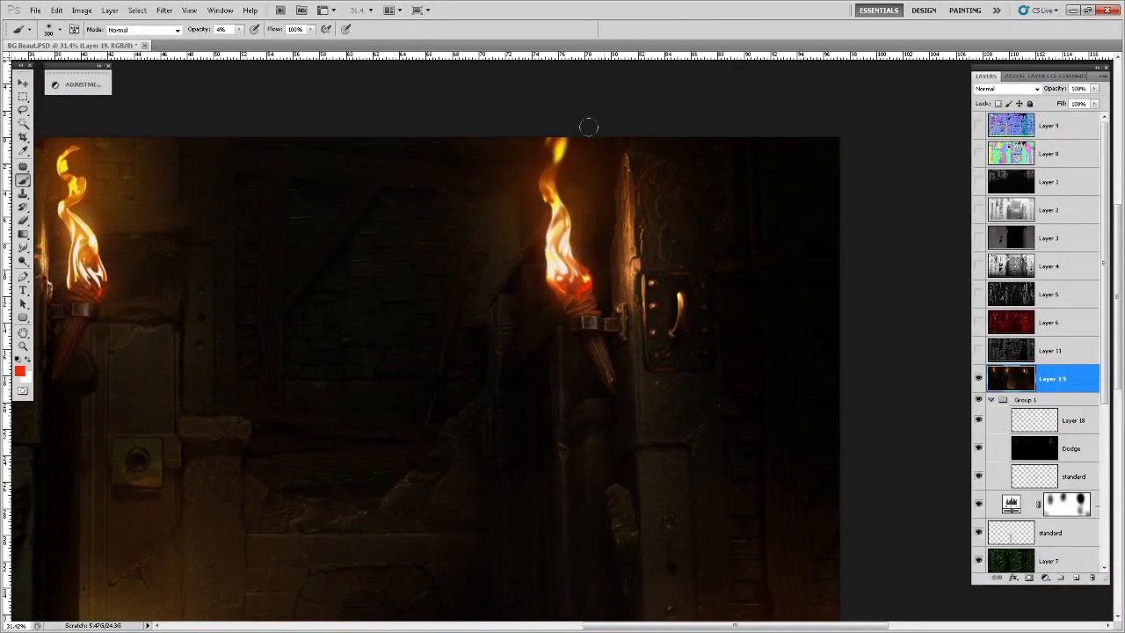
{"action": "left_click", "coordinate": [145, 30]}
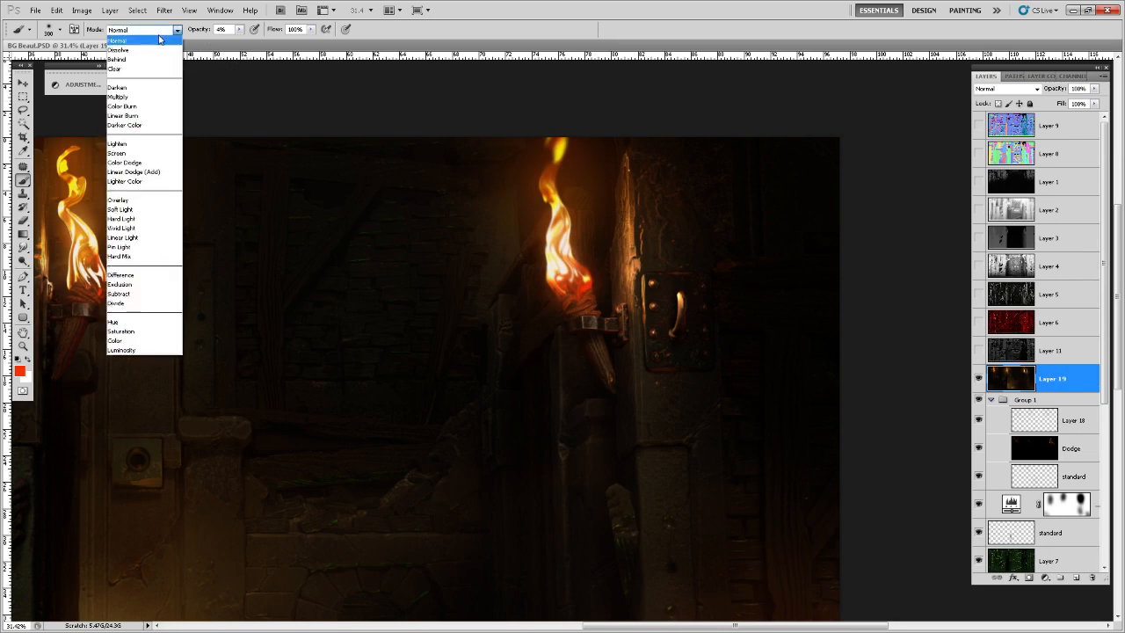
{"action": "left_click", "coordinate": [140, 101]}
{"action": "left_click", "coordinate": [239, 29]}
{"action": "left_click_drag", "start_coordinate": [240, 41], "coordinate": [262, 40]}
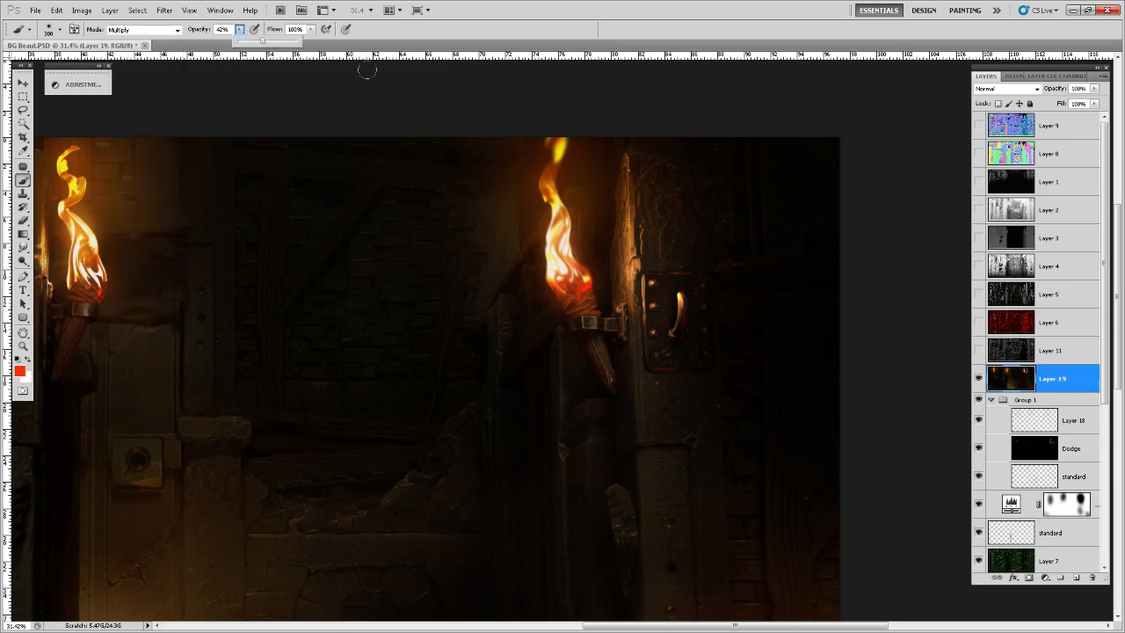
- Brush red-orange down the right torch's flame from its tip in Multiply mode to deepen its colour
{"action": "left_click", "coordinate": [549, 133]}
{"action": "key", "text": "ctrl+z"}
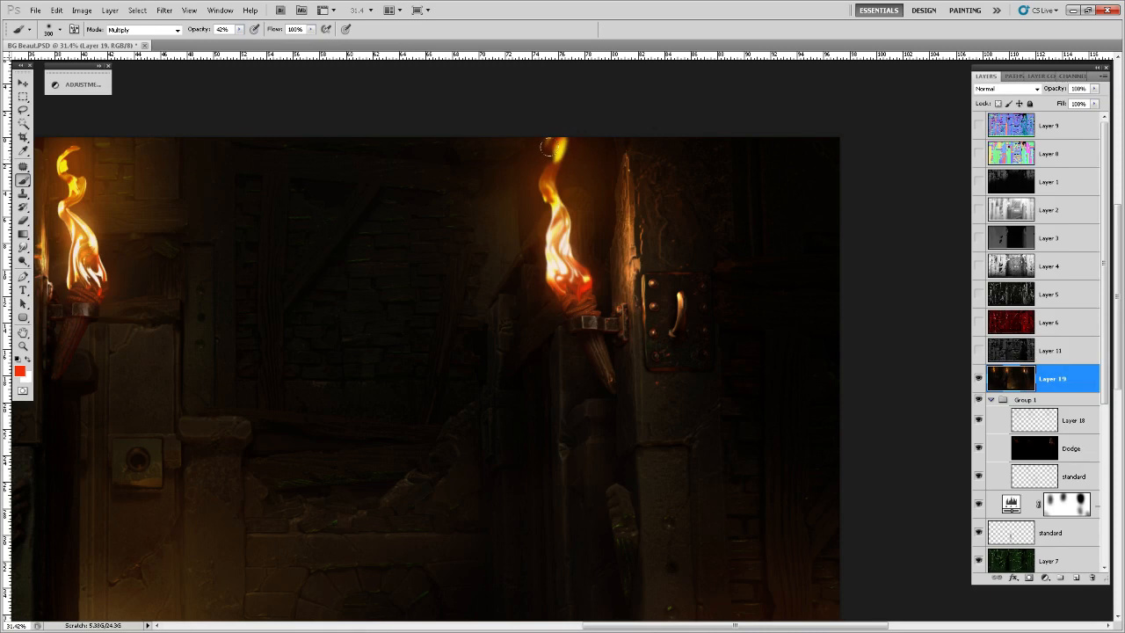
{"action": "mouse_move", "coordinate": [558, 146]}
{"action": "left_mouse_down"}
{"action": "mouse_move", "coordinate": [534, 163]}
{"action": "mouse_move", "coordinate": [539, 174]}
{"action": "mouse_move", "coordinate": [540, 120]}
{"action": "mouse_move", "coordinate": [553, 236]}
{"action": "mouse_move", "coordinate": [533, 188]}
{"action": "mouse_move", "coordinate": [545, 264]}
{"action": "left_mouse_up"}
{"action": "key", "text": "bracketleft"}
{"action": "key", "text": "bracketleft"}
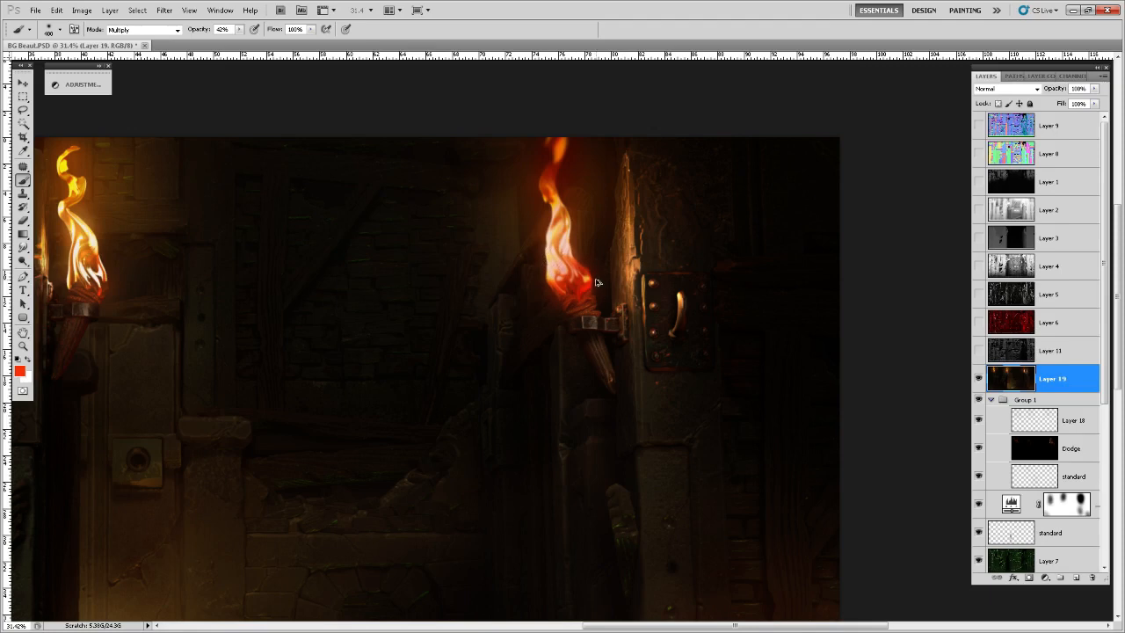
- Try to darken the lower part of the right flame with sampled red-orange in Multiply mode, and undo the strokes
{"action": "key", "text": "ctrl+z"}
{"action": "key", "text": "ctrl+z"}
{"action": "key", "text": "ctrl+z"}
{"action": "key", "text": "ctrl+z"}
{"action": "key", "text": "ctrl+alt+z"}
{"action": "key", "text": "ctrl+alt+z"}
{"action": "left_click", "coordinate": [586, 286], "text": "alt"}
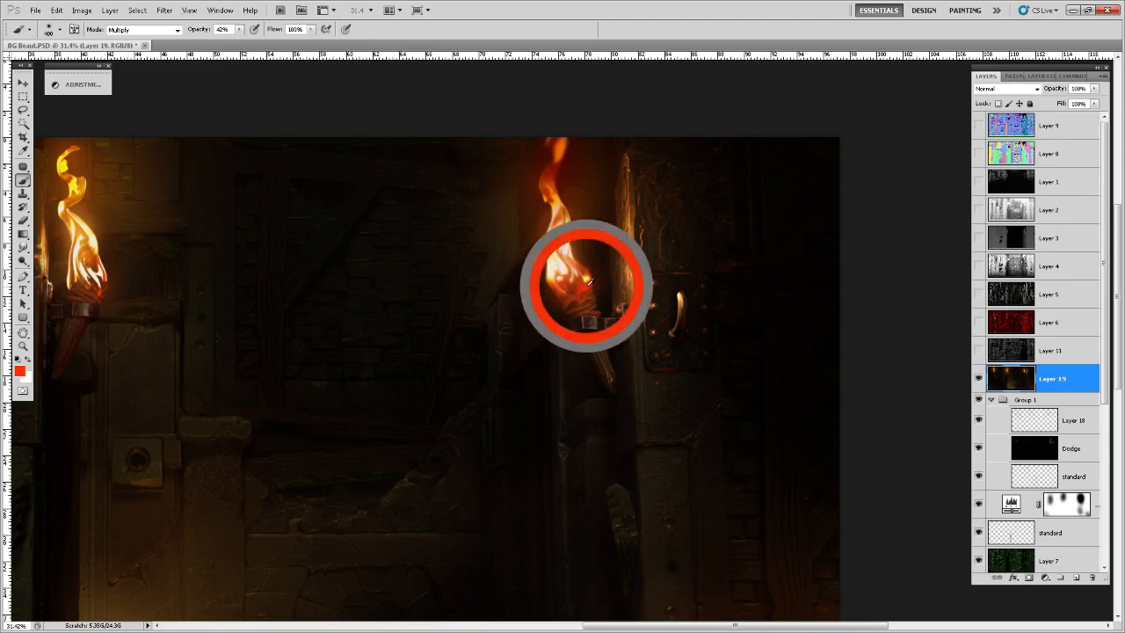
{"action": "mouse_move", "coordinate": [568, 269]}
{"action": "left_mouse_down"}
{"action": "mouse_move", "coordinate": [553, 252]}
{"action": "mouse_move", "coordinate": [565, 274]}
{"action": "mouse_move", "coordinate": [556, 286]}
{"action": "mouse_move", "coordinate": [570, 273]}
{"action": "mouse_move", "coordinate": [575, 287]}
{"action": "left_mouse_up"}
{"action": "key", "text": "ctrl+alt+z"}
{"action": "key", "text": "ctrl+alt+z"}
{"action": "key", "text": "d"}
{"action": "key", "text": "ctrl+alt+z"}
{"action": "key", "text": "ctrl+alt+z"}
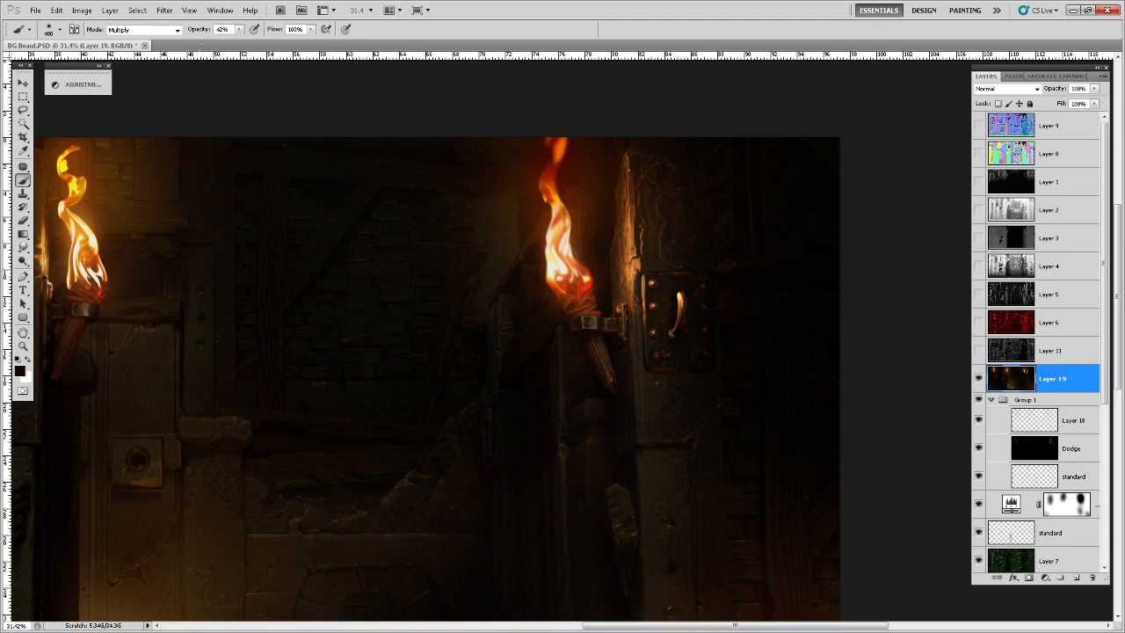
- Brush colours sampled from the right flame, including near-white, over its body and tip in Overlay mode
{"action": "left_click", "coordinate": [144, 29]}
{"action": "left_click", "coordinate": [141, 212]}
{"action": "left_click_drag", "start_coordinate": [554, 273], "coordinate": [564, 286]}
{"action": "left_click", "coordinate": [588, 285], "text": "alt"}
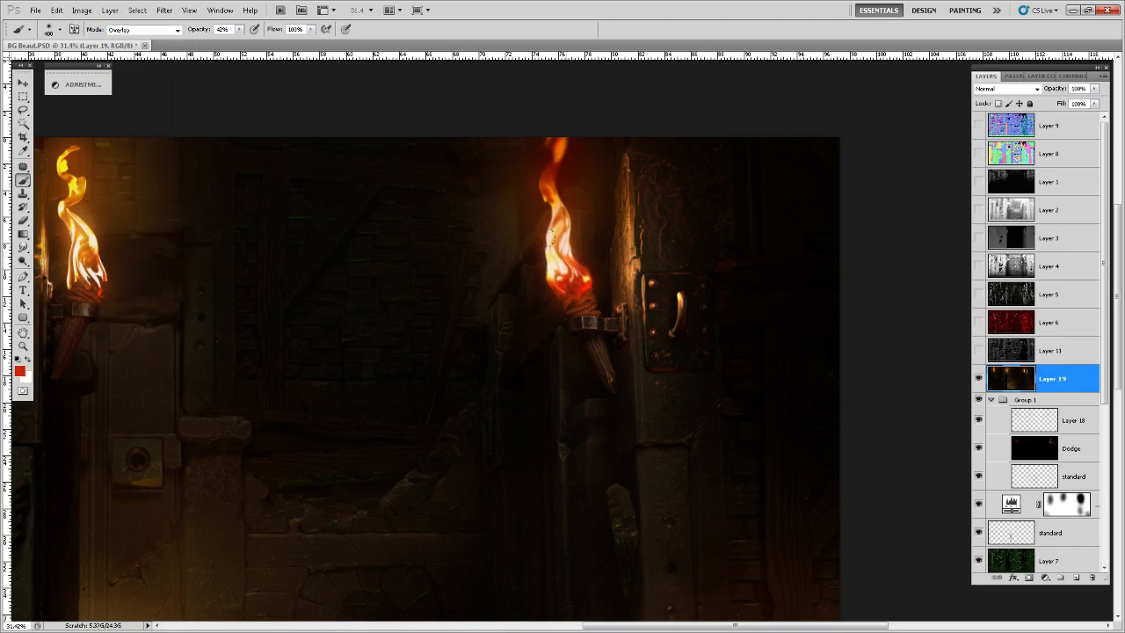
{"action": "left_click", "coordinate": [568, 264], "text": "alt"}
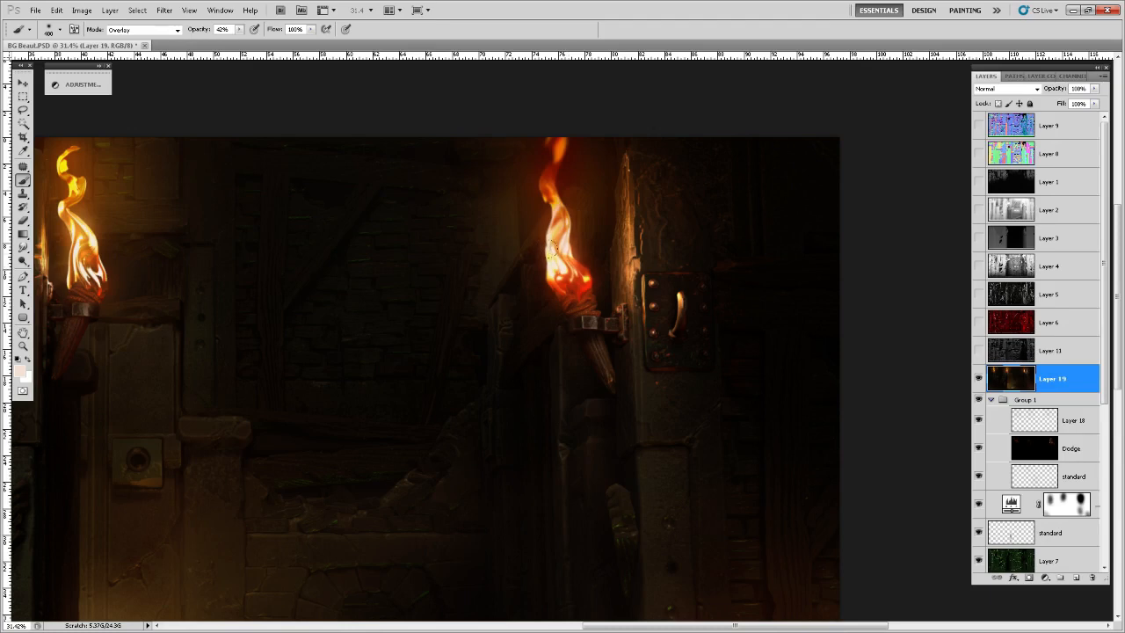
{"action": "left_click_drag", "start_coordinate": [552, 250], "coordinate": [572, 267]}
{"action": "key", "text": "bracketleft"}
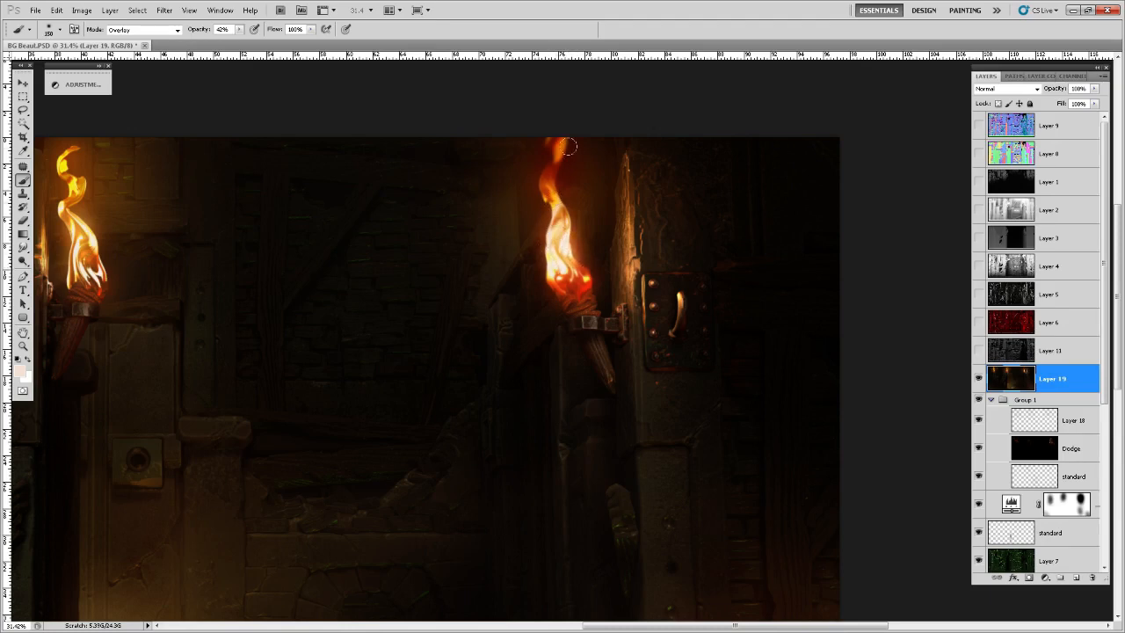
{"action": "left_click_drag", "start_coordinate": [568, 146], "coordinate": [560, 196]}
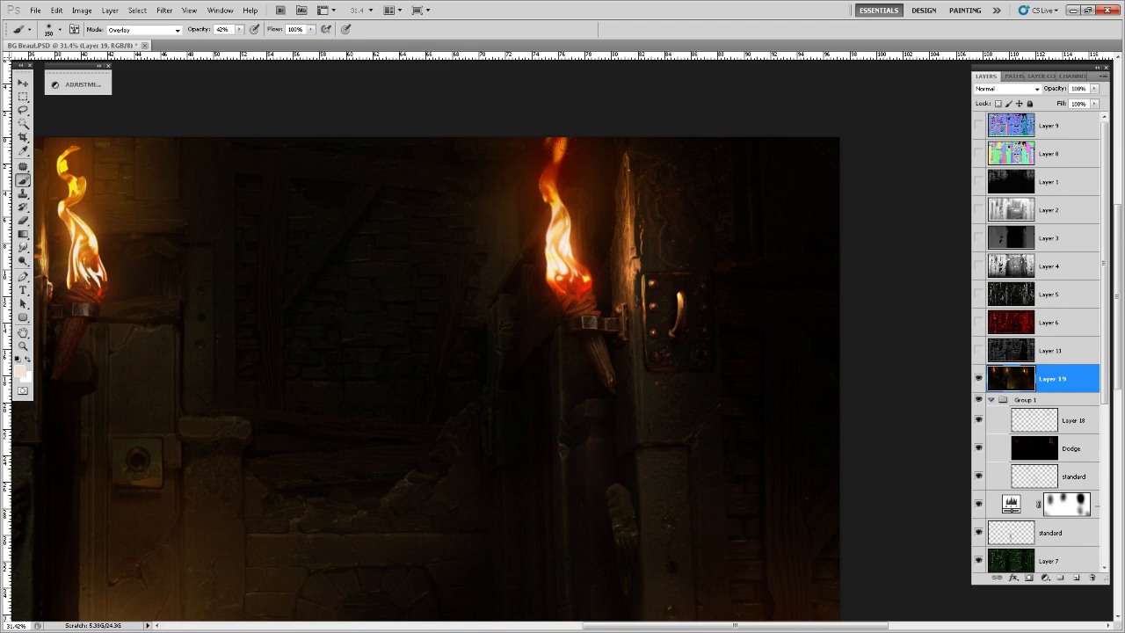
- Sample dark red from the right flame's base and brush it up the flame in Overlay mode
{"action": "left_click", "coordinate": [566, 279], "text": "alt"}
{"action": "left_click", "coordinate": [576, 286], "text": "alt"}
{"action": "left_click_drag", "start_coordinate": [575, 289], "coordinate": [548, 239]}
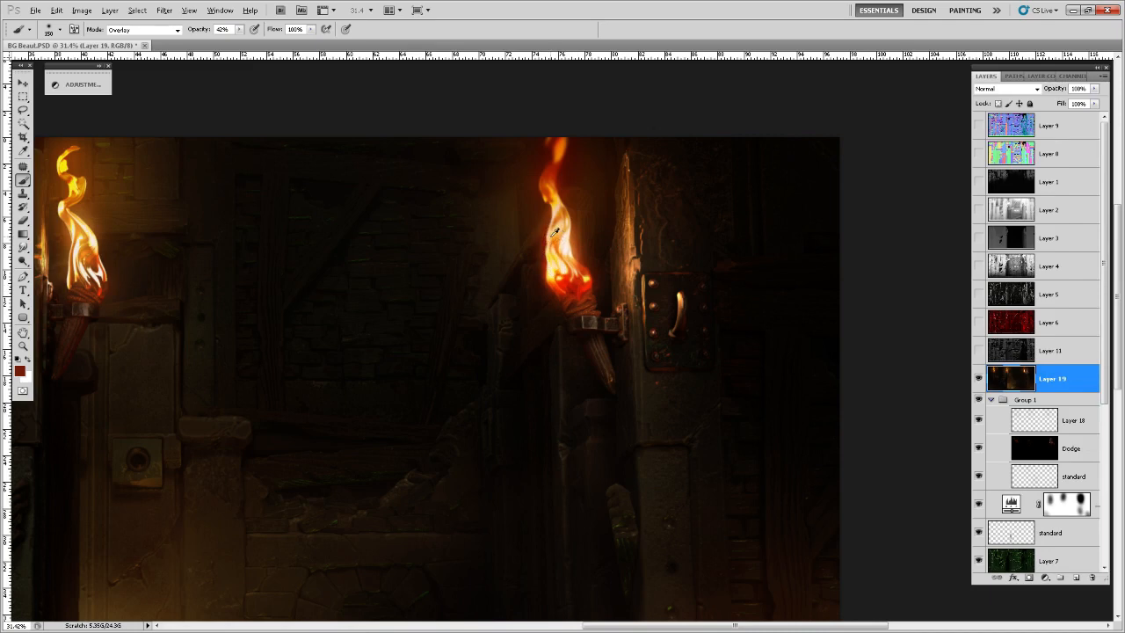
{"action": "left_click", "coordinate": [554, 228], "text": "alt"}
{"action": "scroll", "coordinate": [619, 396], "scroll_direction": "down", "scroll_amount": 2, "text": "alt"}
{"action": "scroll", "coordinate": [642, 375], "scroll_direction": "down", "scroll_amount": 1, "text": "alt"}
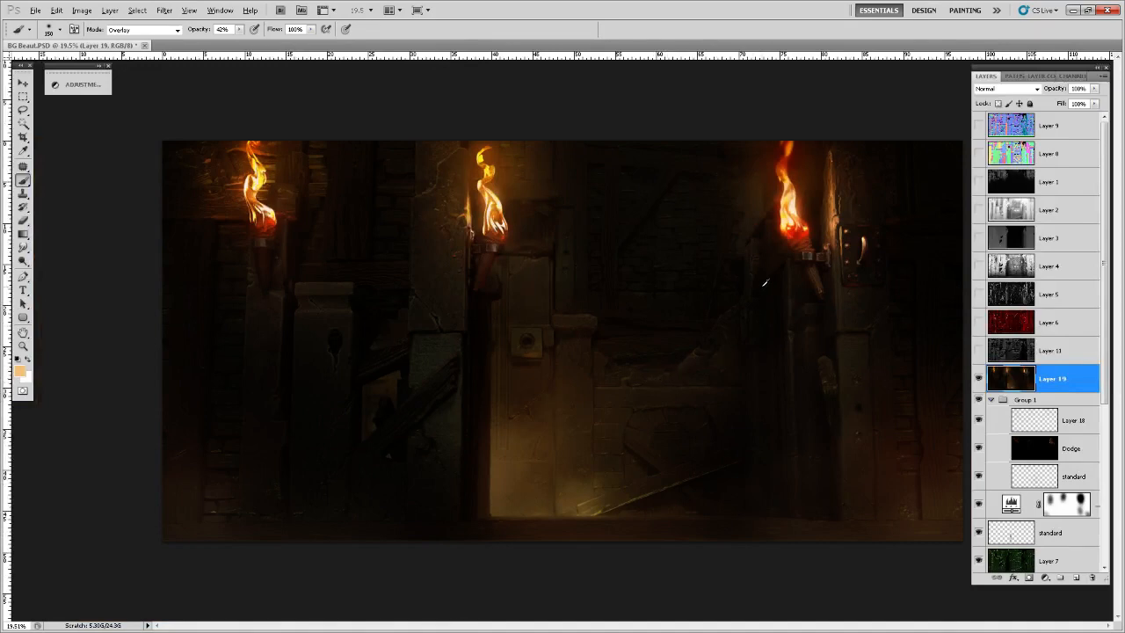
- Choose the rough-edged 175 px brush tip for detailing the right torch's flame
{"action": "scroll", "coordinate": [770, 276], "scroll_direction": "up", "scroll_amount": 3, "text": "alt"}
{"action": "mouse_move", "coordinate": [809, 299]}
{"action": "left_mouse_down"}
{"action": "mouse_move", "coordinate": [721, 360]}
{"action": "mouse_move", "coordinate": [631, 393]}
{"action": "left_mouse_up"}
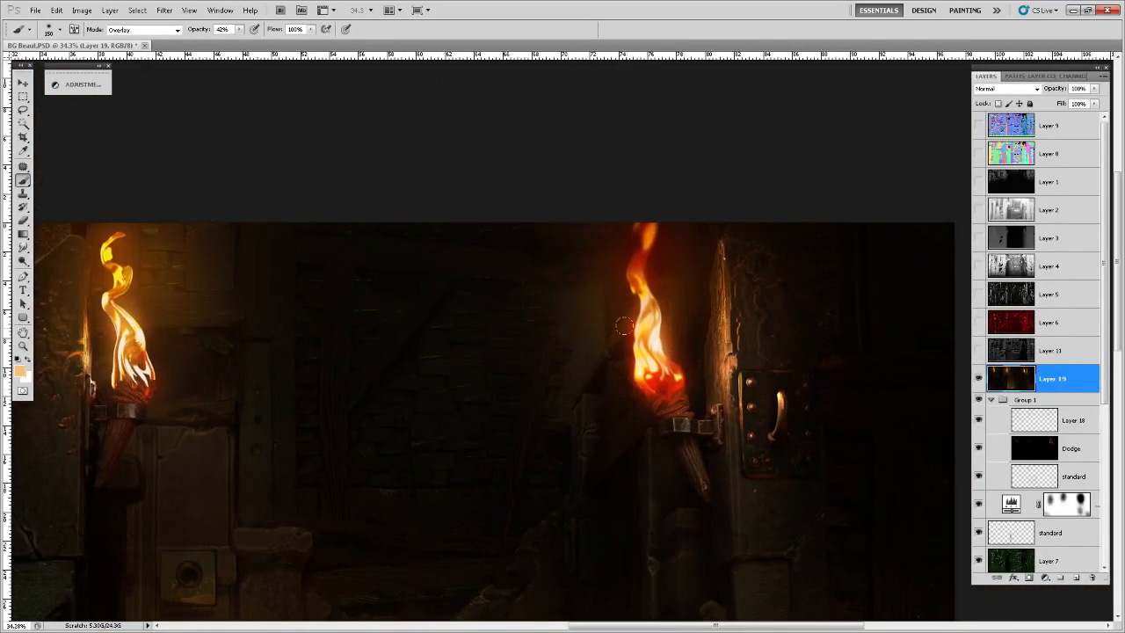
{"action": "right_click", "coordinate": [654, 345]}
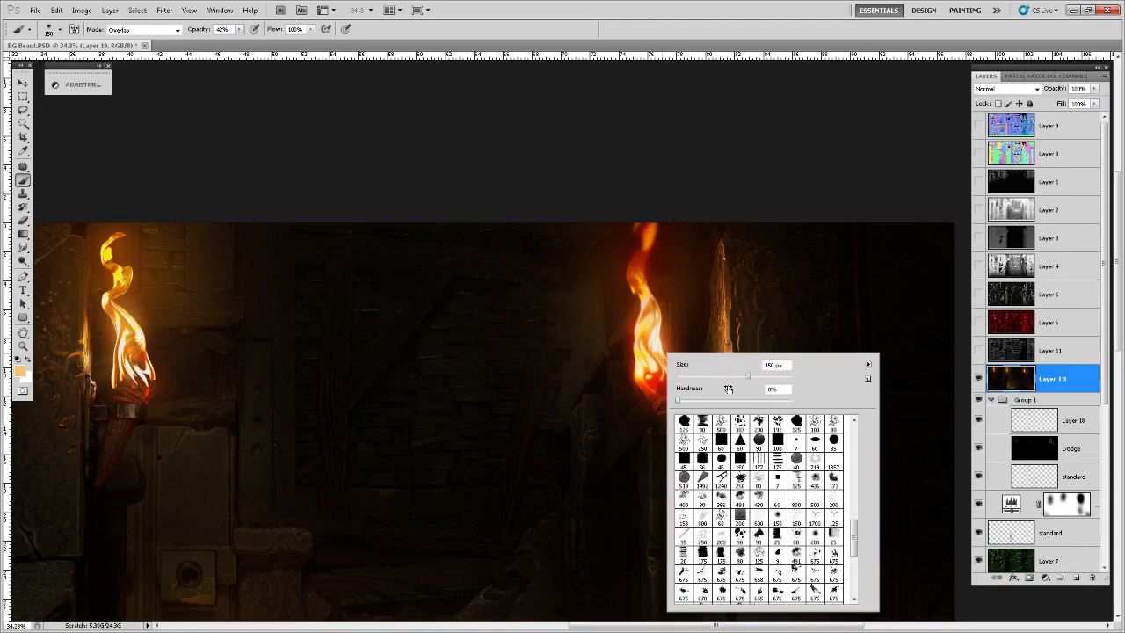
{"action": "mouse_move", "coordinate": [854, 535]}
{"action": "left_mouse_down"}
{"action": "mouse_move", "coordinate": [855, 565]}
{"action": "mouse_move", "coordinate": [855, 554]}
{"action": "left_mouse_up"}
{"action": "left_click", "coordinate": [703, 465]}
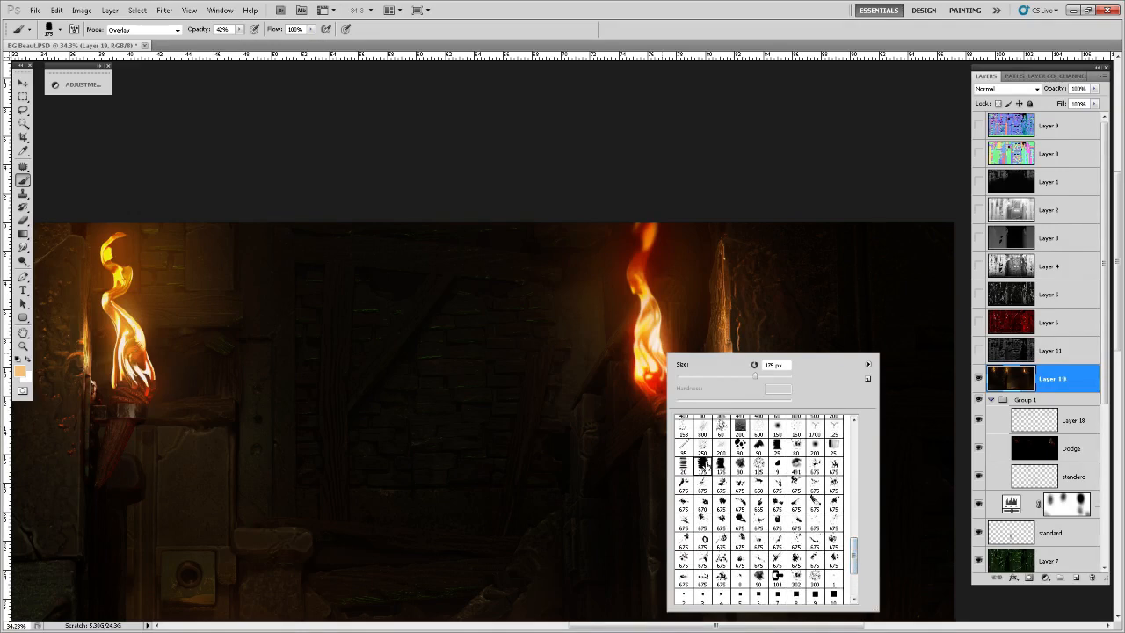
{"action": "left_click", "coordinate": [774, 158]}
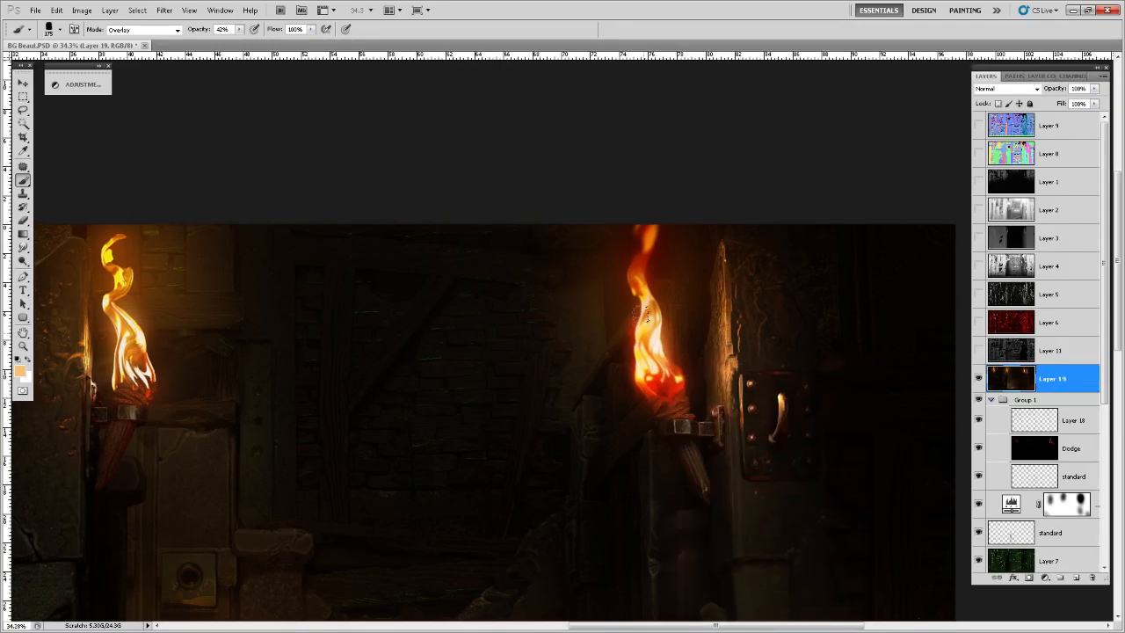
- Sample near-white from the right flame and set the brush to Color Dodge mode at 99% opacity
{"action": "left_click", "coordinate": [661, 346], "text": "alt"}
{"action": "left_click", "coordinate": [168, 31]}
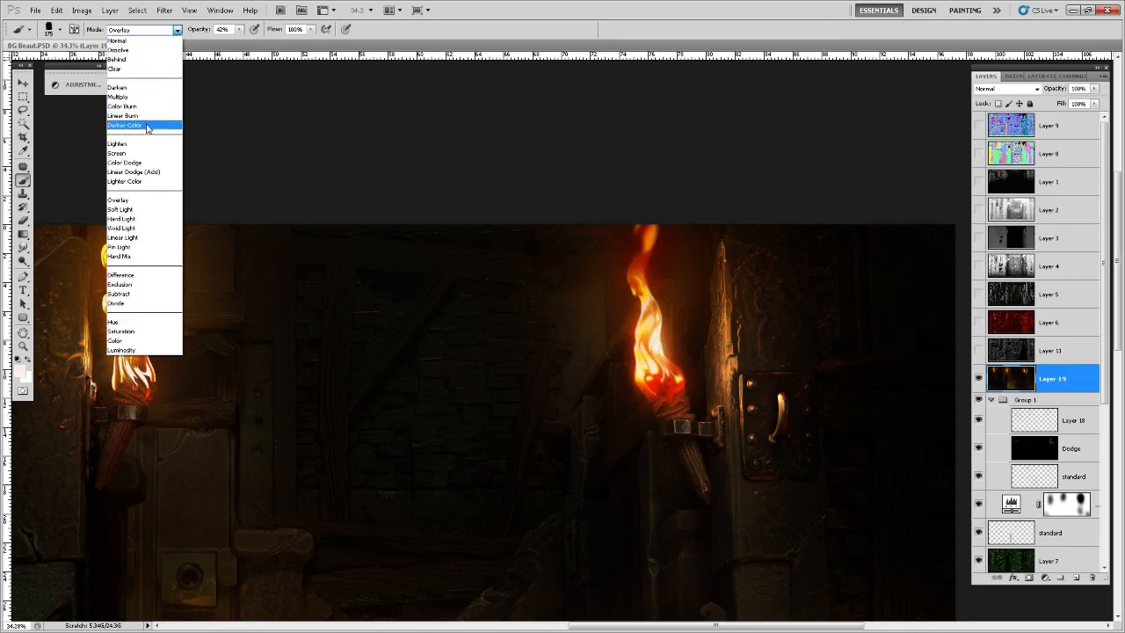
{"action": "left_click", "coordinate": [132, 163]}
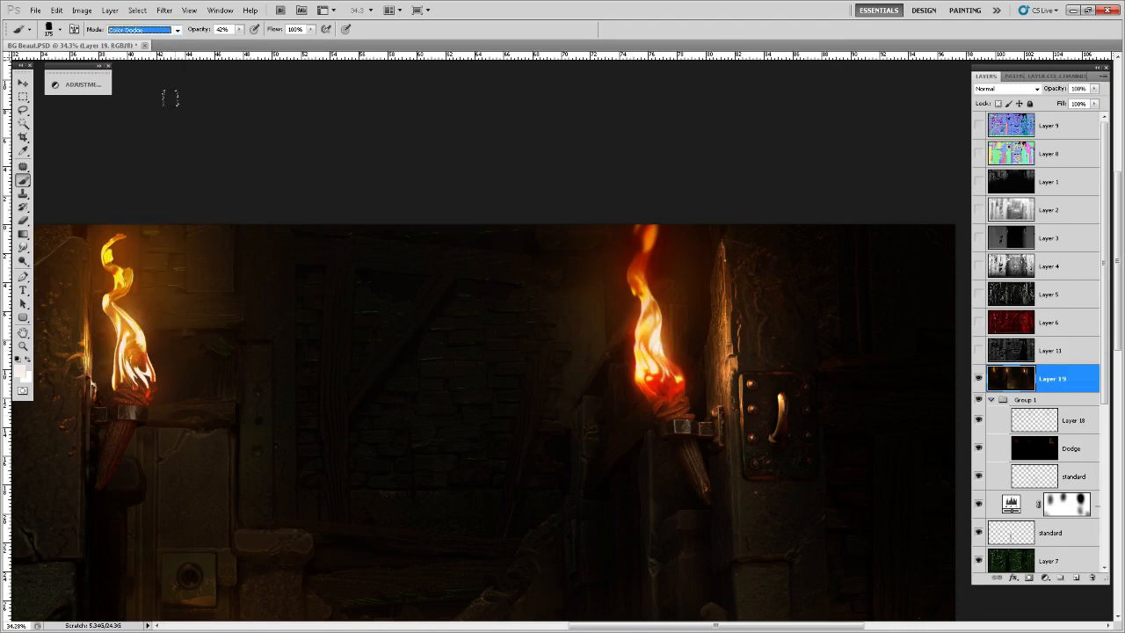
{"action": "left_click", "coordinate": [240, 30]}
{"action": "left_click_drag", "start_coordinate": [246, 43], "coordinate": [277, 43]}
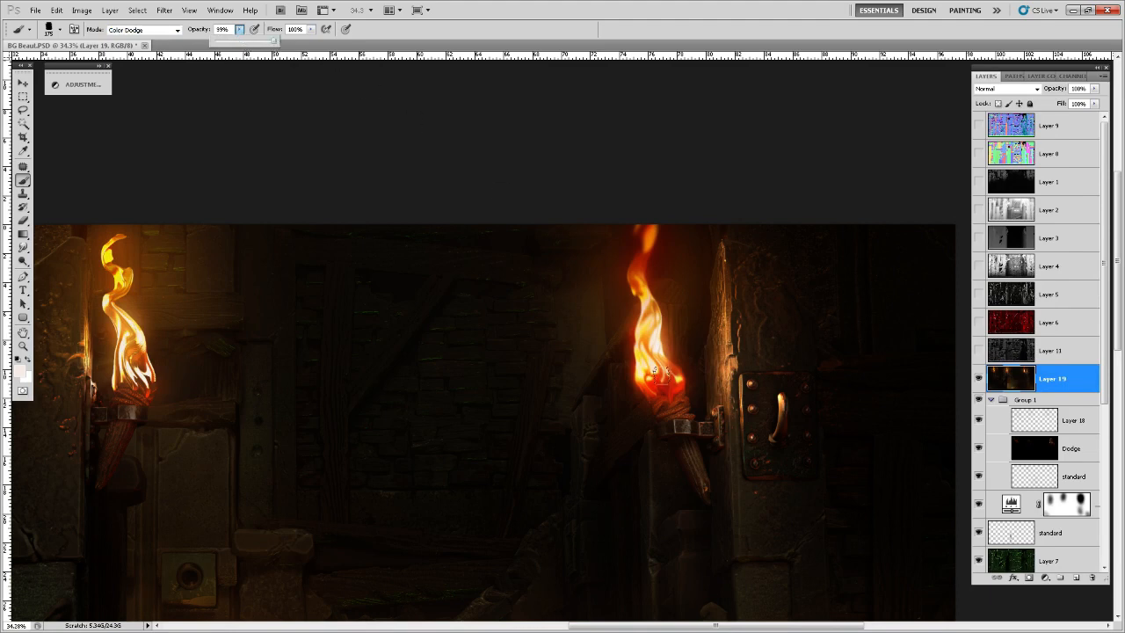
- Sample colours from the right flame and dab Color Dodge highlights over its lower body and base
{"action": "mouse_move", "coordinate": [655, 370]}
{"action": "left_mouse_down"}
{"action": "mouse_move", "coordinate": [651, 317]}
{"action": "mouse_move", "coordinate": [669, 371]}
{"action": "left_mouse_up"}
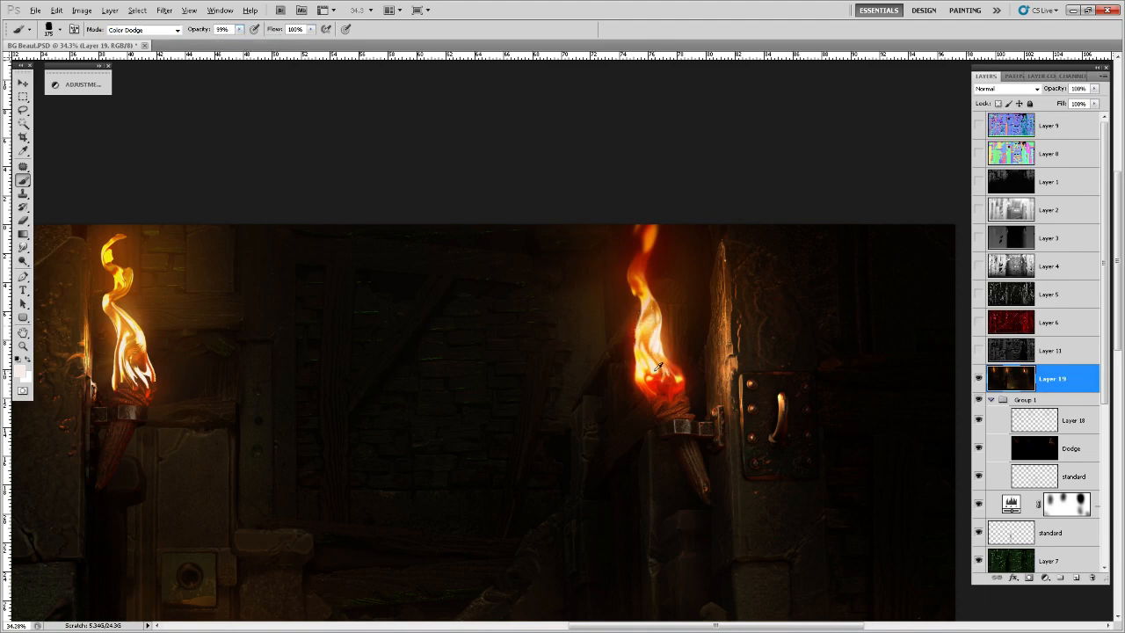
{"action": "left_click", "coordinate": [656, 370], "text": "alt"}
{"action": "left_click", "coordinate": [651, 365]}
{"action": "key", "text": "ctrl+z"}
{"action": "left_click", "coordinate": [675, 375], "text": "alt"}
{"action": "key", "text": "alt"}
{"action": "left_click", "coordinate": [661, 347], "text": "alt"}
{"action": "left_click", "coordinate": [649, 357], "text": "alt"}
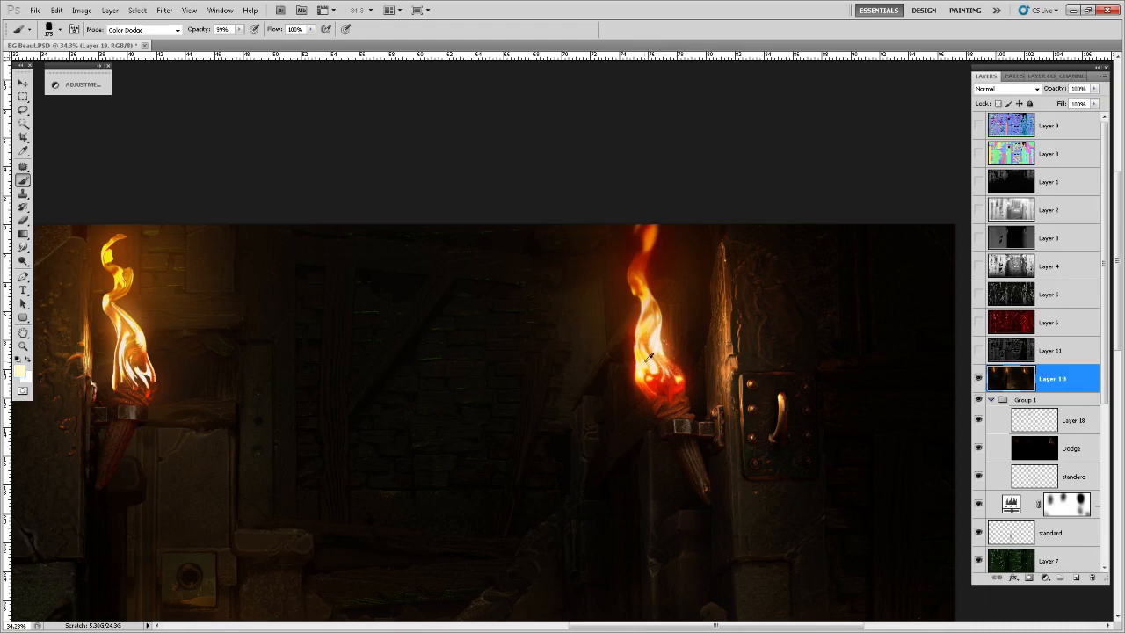
- Brush colours sampled from the right flame over its tip and upper curve in Color Dodge mode
{"action": "left_click", "coordinate": [646, 292], "text": "alt"}
{"action": "left_click_drag", "start_coordinate": [644, 241], "coordinate": [642, 228]}
{"action": "left_click_drag", "start_coordinate": [654, 233], "coordinate": [642, 257]}
{"action": "left_click", "coordinate": [649, 292], "text": "alt"}
{"action": "left_click_drag", "start_coordinate": [639, 293], "coordinate": [632, 264]}
{"action": "left_click", "coordinate": [652, 375], "text": "alt"}
- Soften the right flame's body with the Smudge tool
{"action": "scroll", "coordinate": [682, 263], "scroll_direction": "up", "scroll_amount": 3}
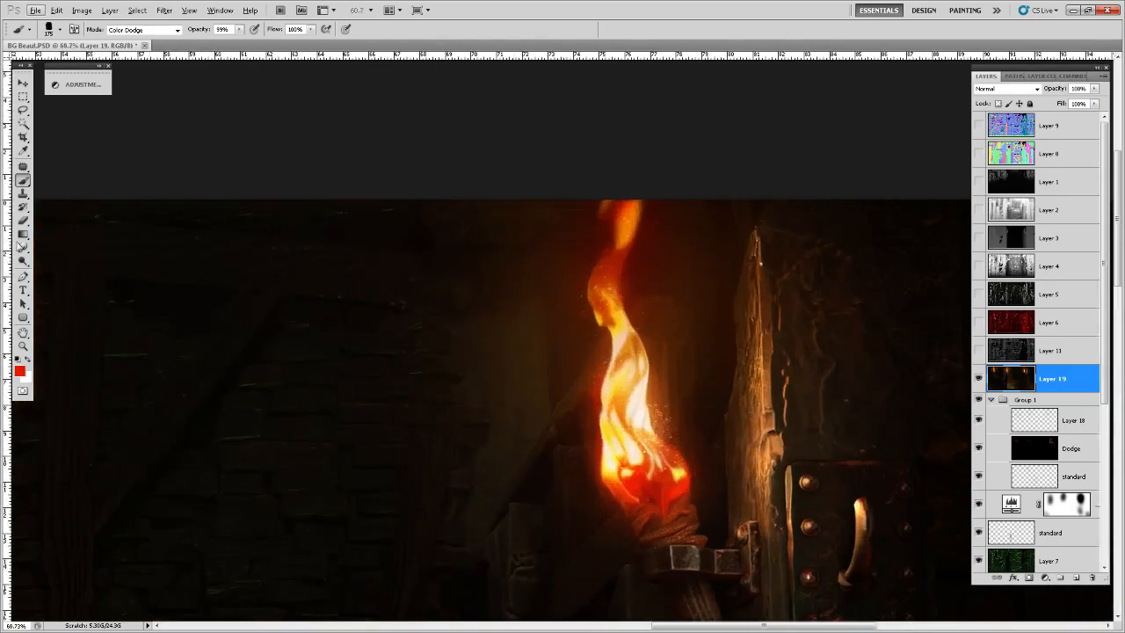
{"action": "left_click", "coordinate": [23, 248]}
{"action": "left_click", "coordinate": [72, 268]}
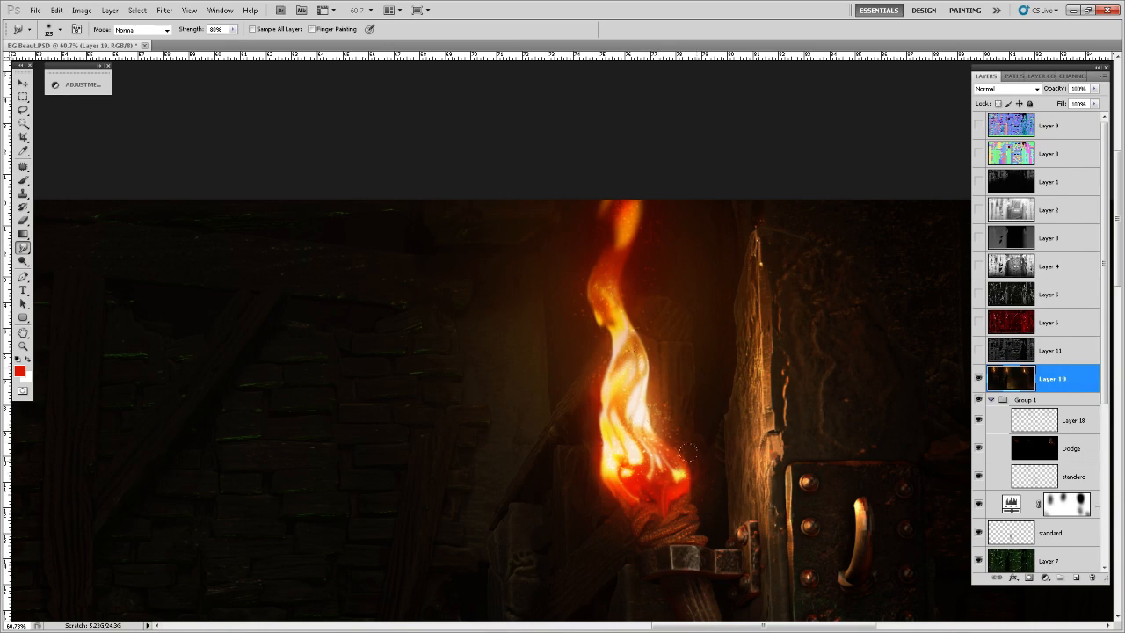
- Choose the 200 px spatter brush tip, shrink it, and paint pale sparks sampled from the flame along the right flame's lower edge
{"action": "key", "text": "b"}
{"action": "right_click", "coordinate": [639, 438]}
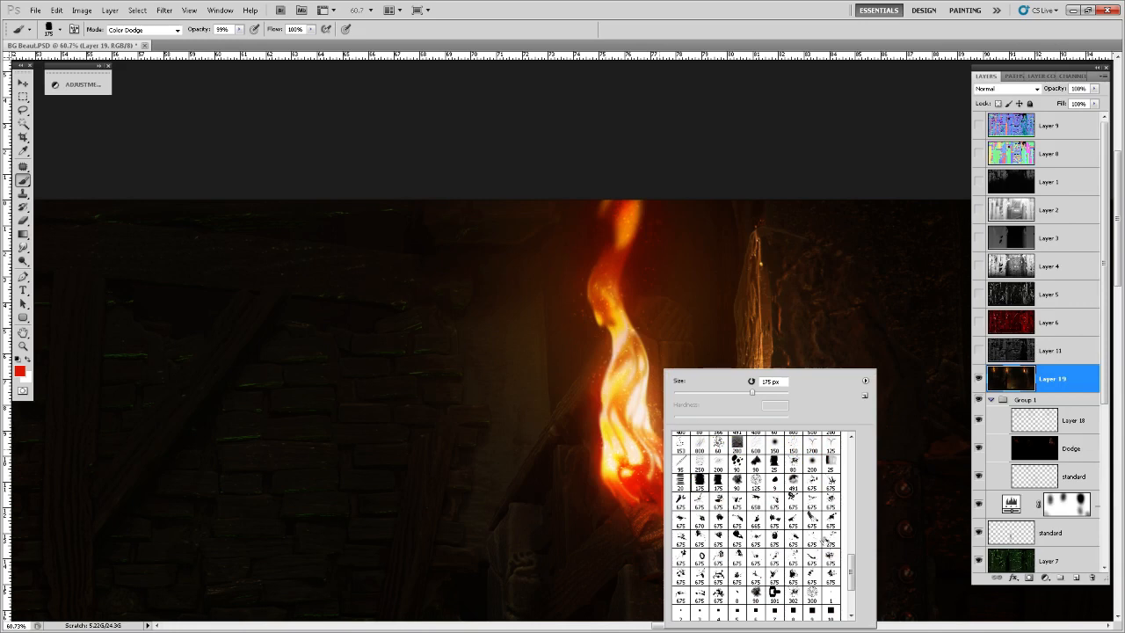
{"action": "left_click", "coordinate": [788, 92]}
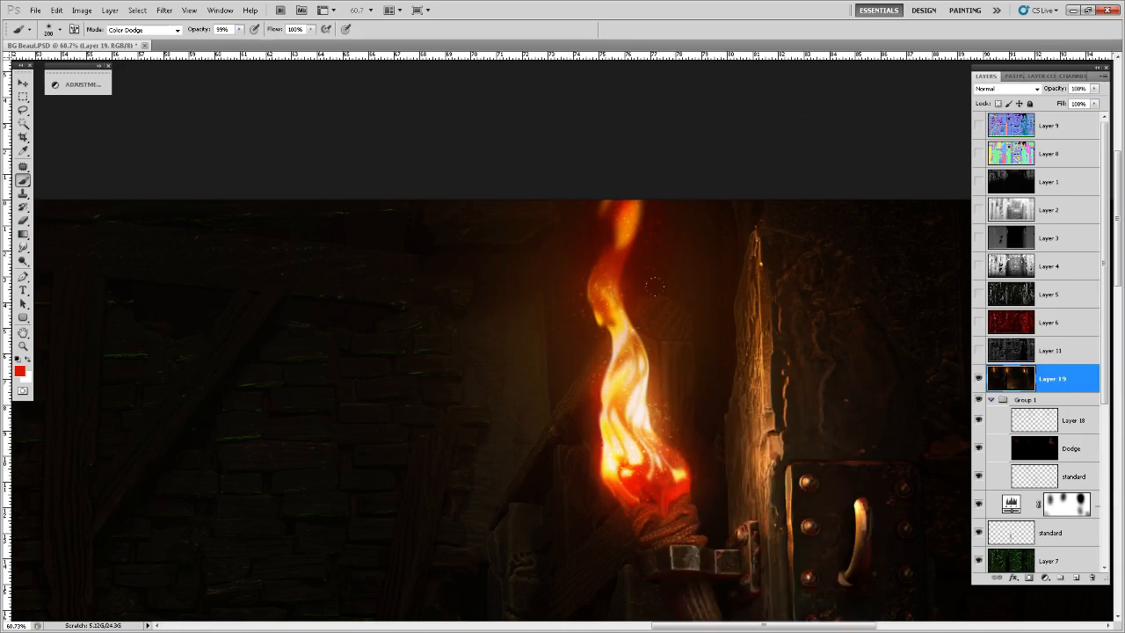
{"action": "key", "text": "["}
{"action": "key", "text": "["}
{"action": "key", "text": "["}
{"action": "key", "text": "["}
{"action": "left_click", "coordinate": [645, 452], "text": "alt"}
{"action": "key", "text": "]"}
- Smudge the right flame's edges and upper curve with a 60 px Smudge brush
{"action": "left_click", "coordinate": [23, 248]}
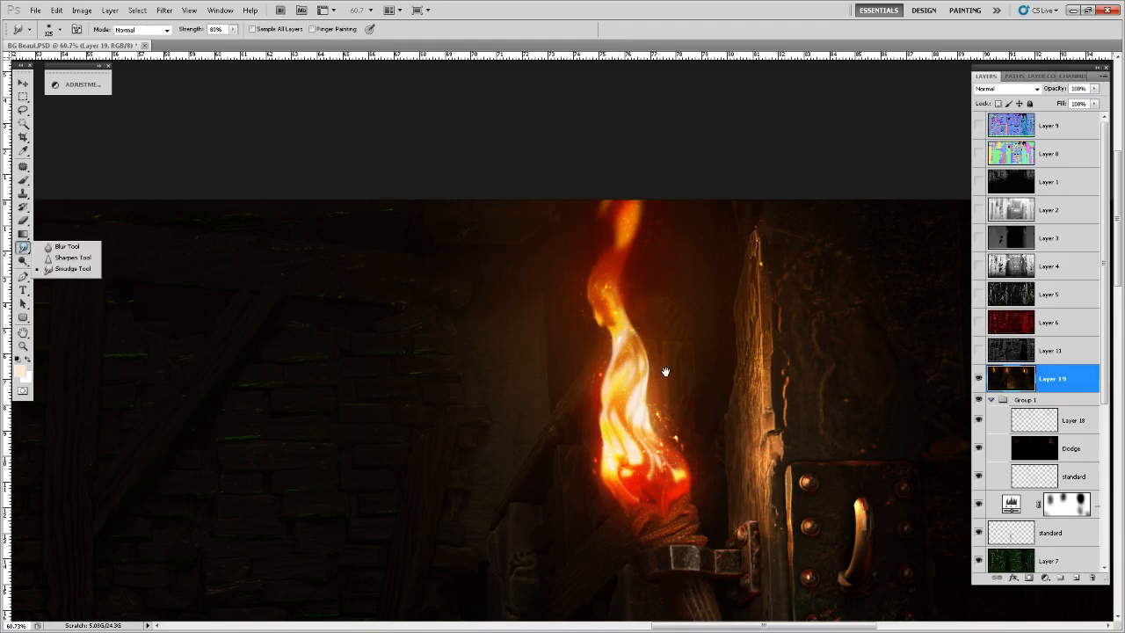
{"action": "left_click_drag", "start_coordinate": [666, 371], "coordinate": [664, 372]}
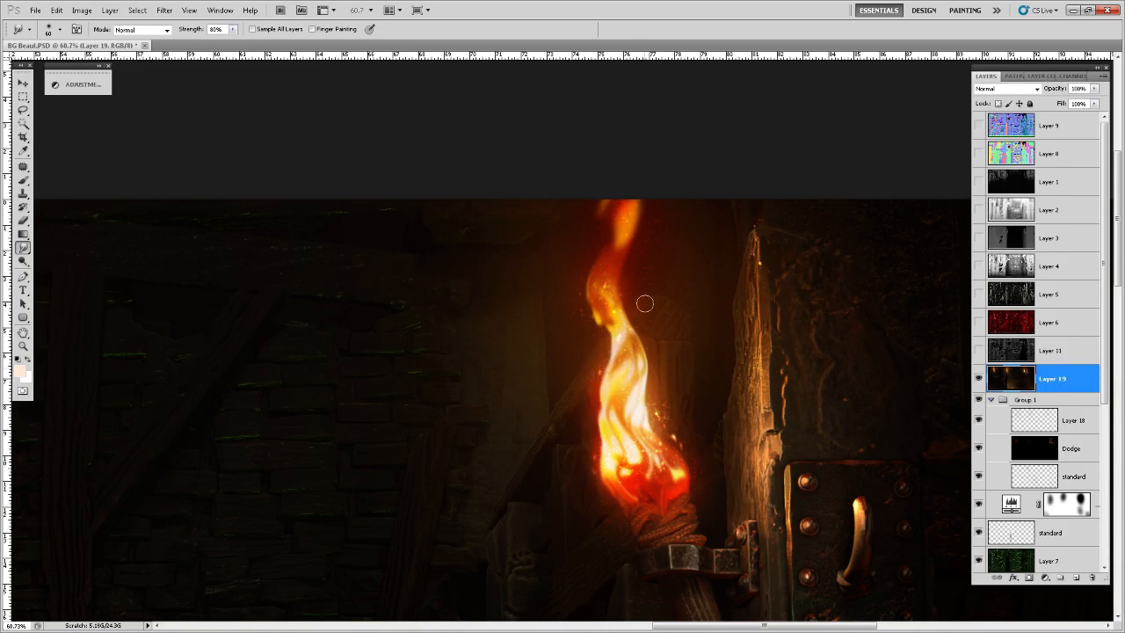
{"action": "scroll", "coordinate": [651, 375], "scroll_direction": "down", "scroll_amount": 5}
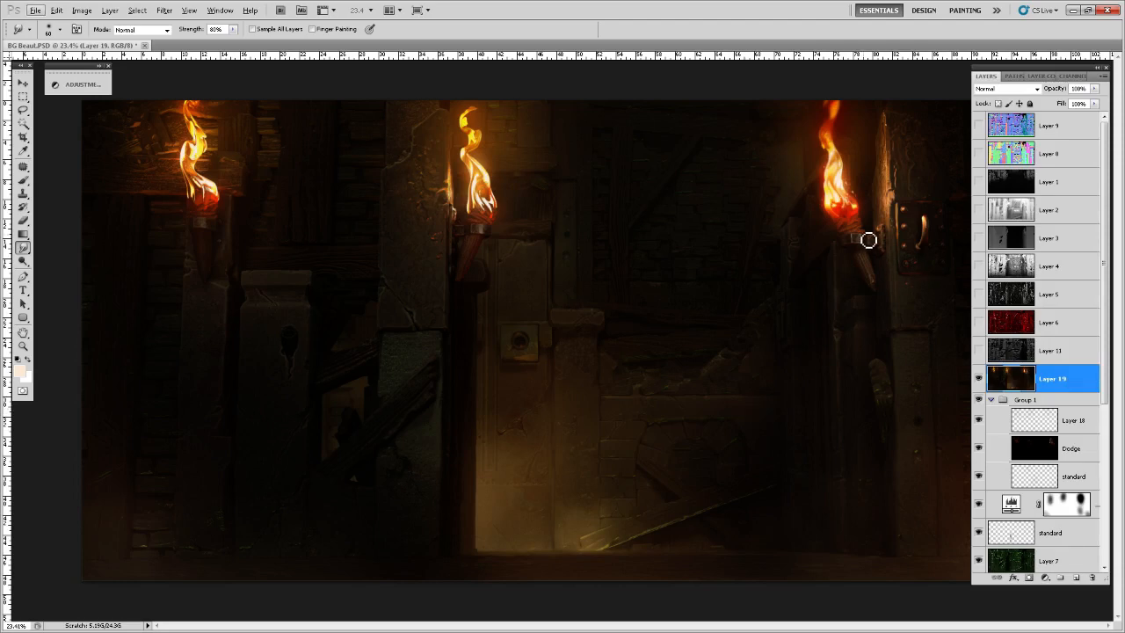
{"action": "key", "text": "v"}
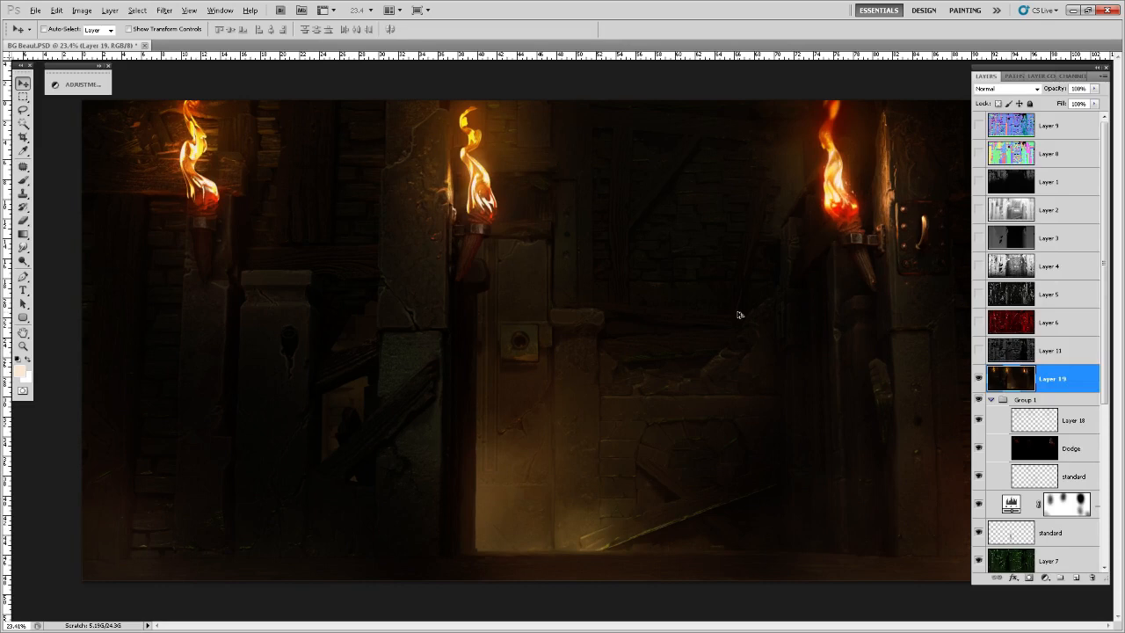
{"action": "key", "text": "alt"}
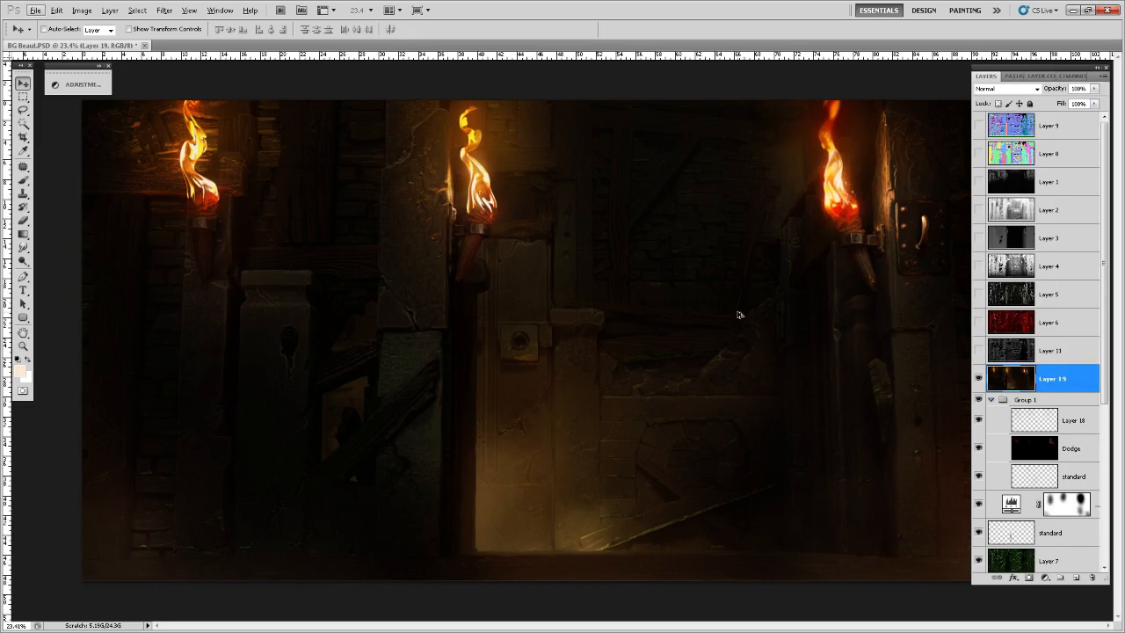